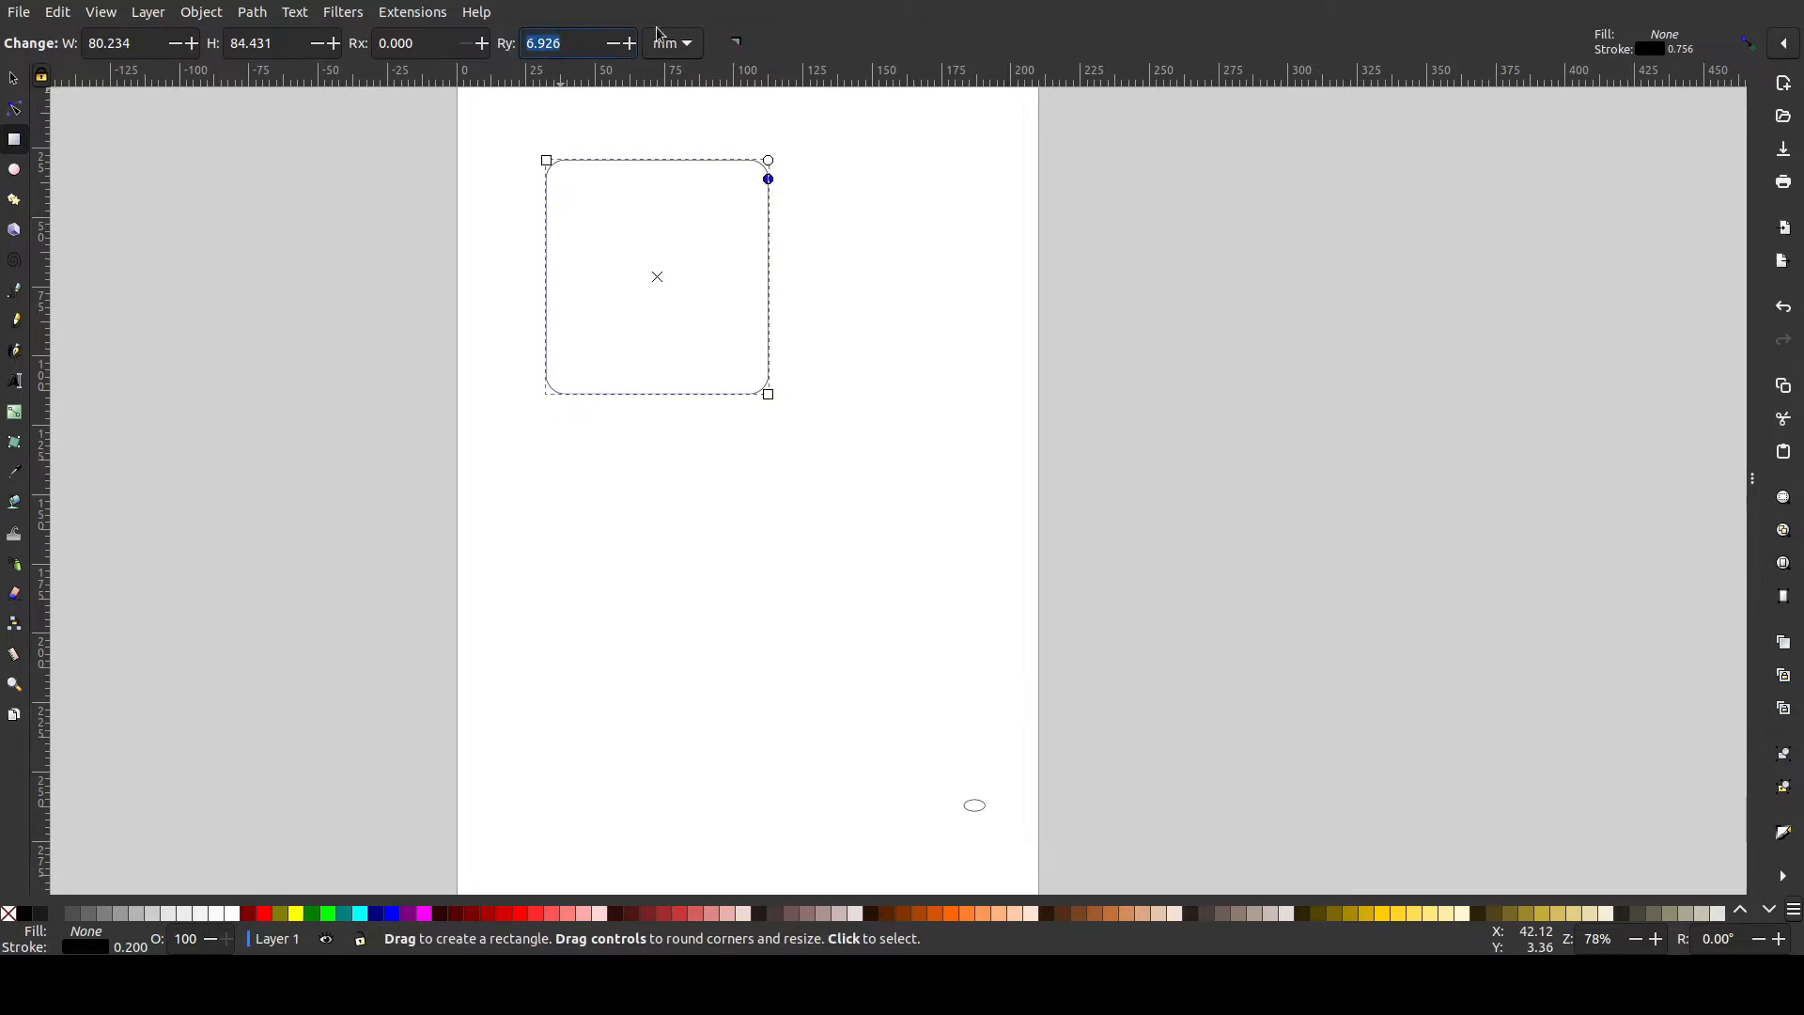
# Set the rectangle's vertical corner radius (Ry) to 1.5 mm.
pyautogui.write('1')
pyautogui.press('Return')
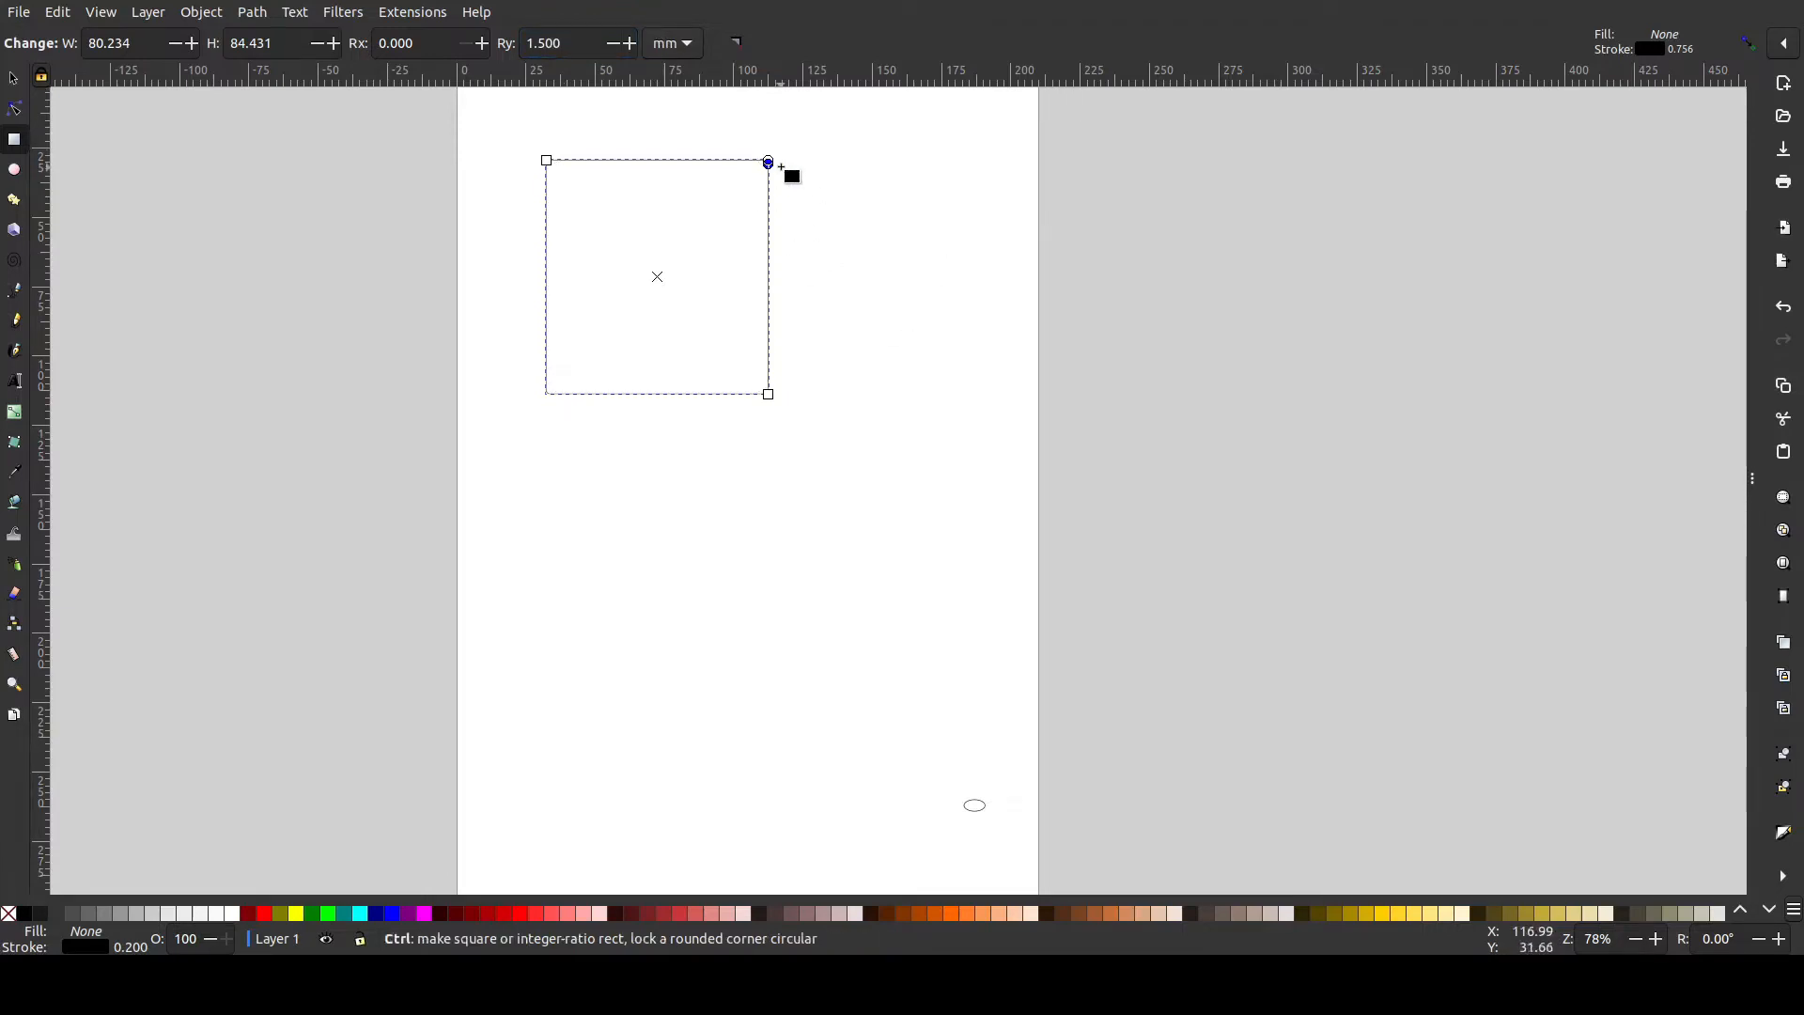
pyautogui.keyDown('ctrl'); pyautogui.scroll(4, 788, 169); pyautogui.keyUp('ctrl')
pyautogui.keyDown('ctrl'); pyautogui.scroll(2, 775, 177); pyautogui.keyUp('ctrl')
pyautogui.scroll(3, 653, 216)
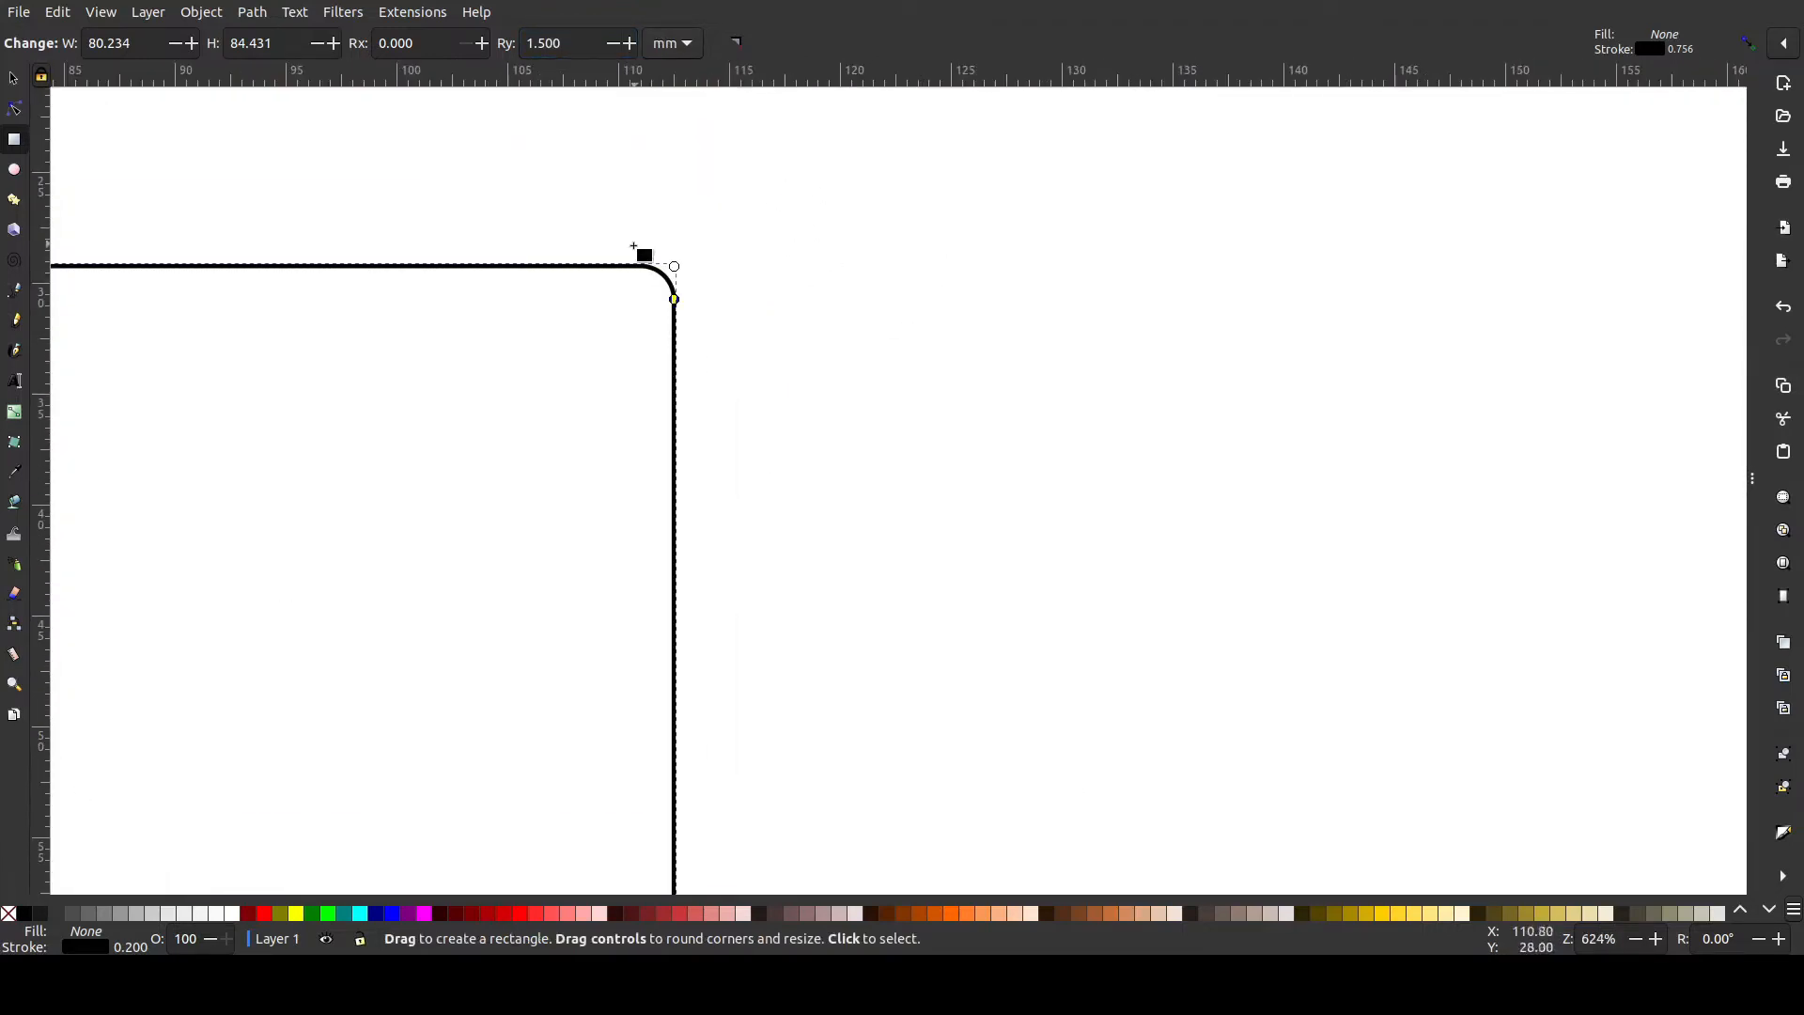
pyautogui.keyDown('ctrl'); pyautogui.scroll(-4, 656, 272); pyautogui.keyUp('ctrl')
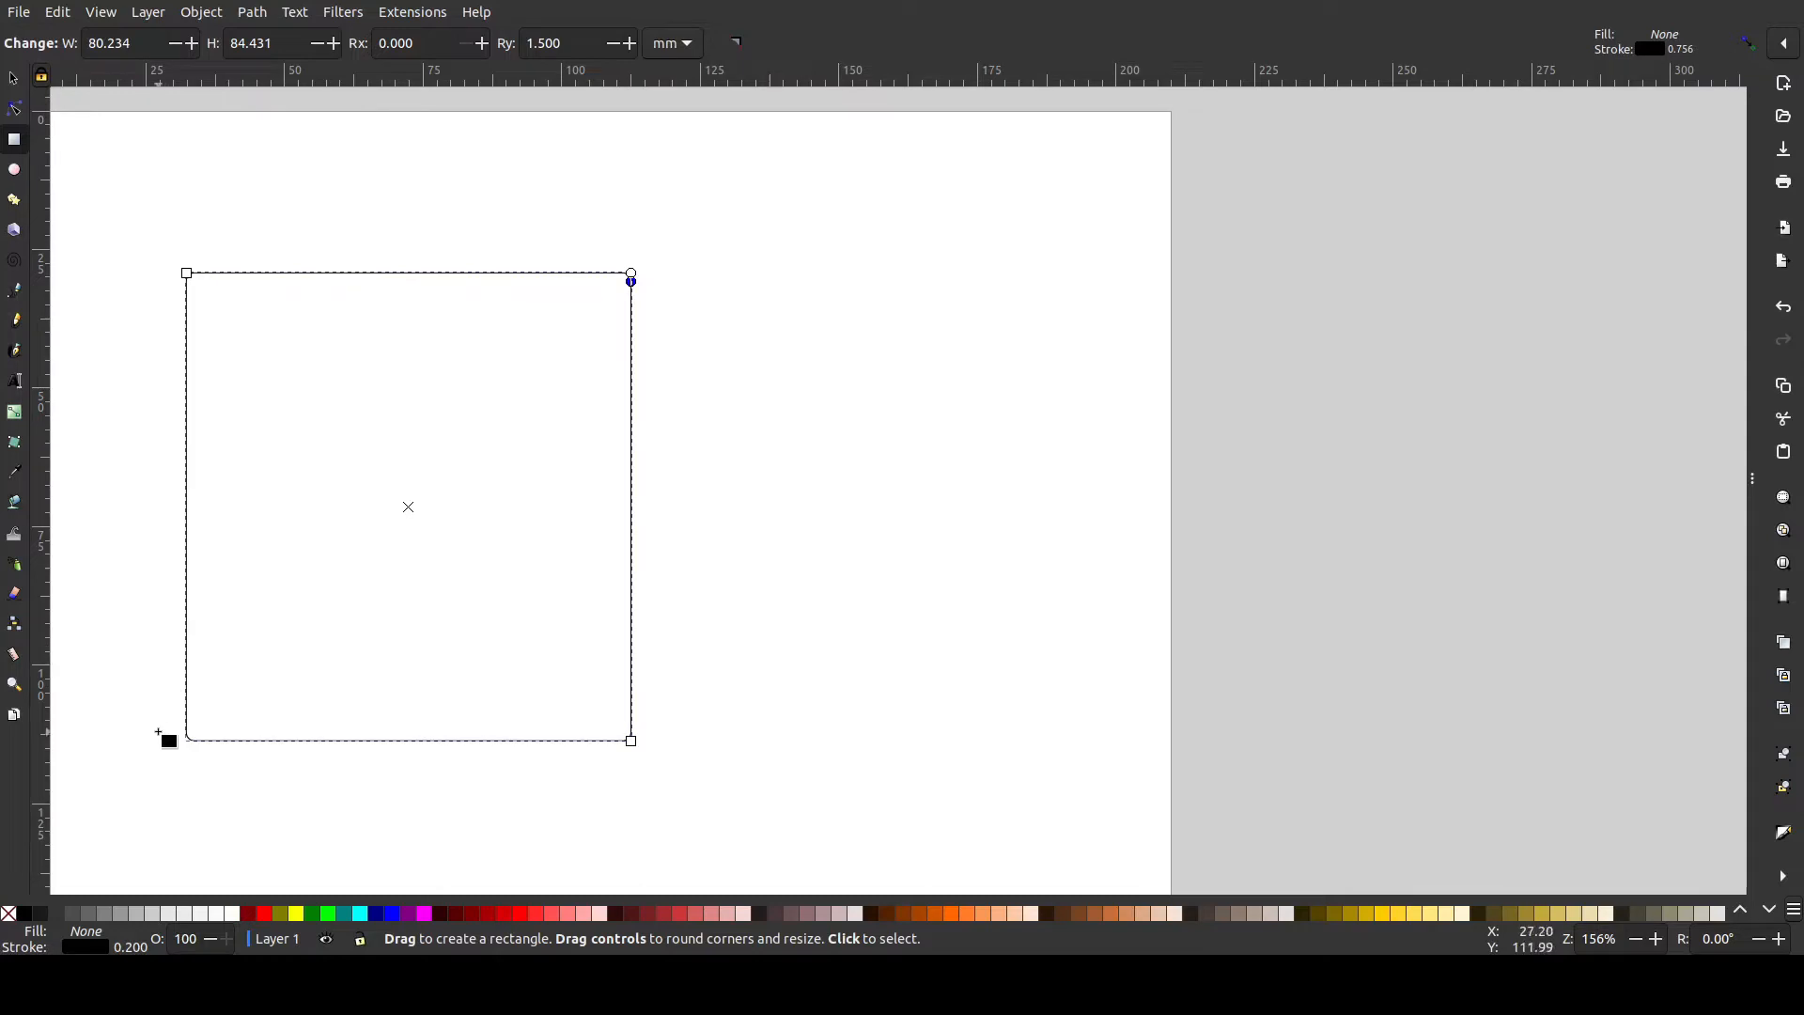
# Set the rectangle's stroke width to 0.4 mm.
pyautogui.click(86, 951)
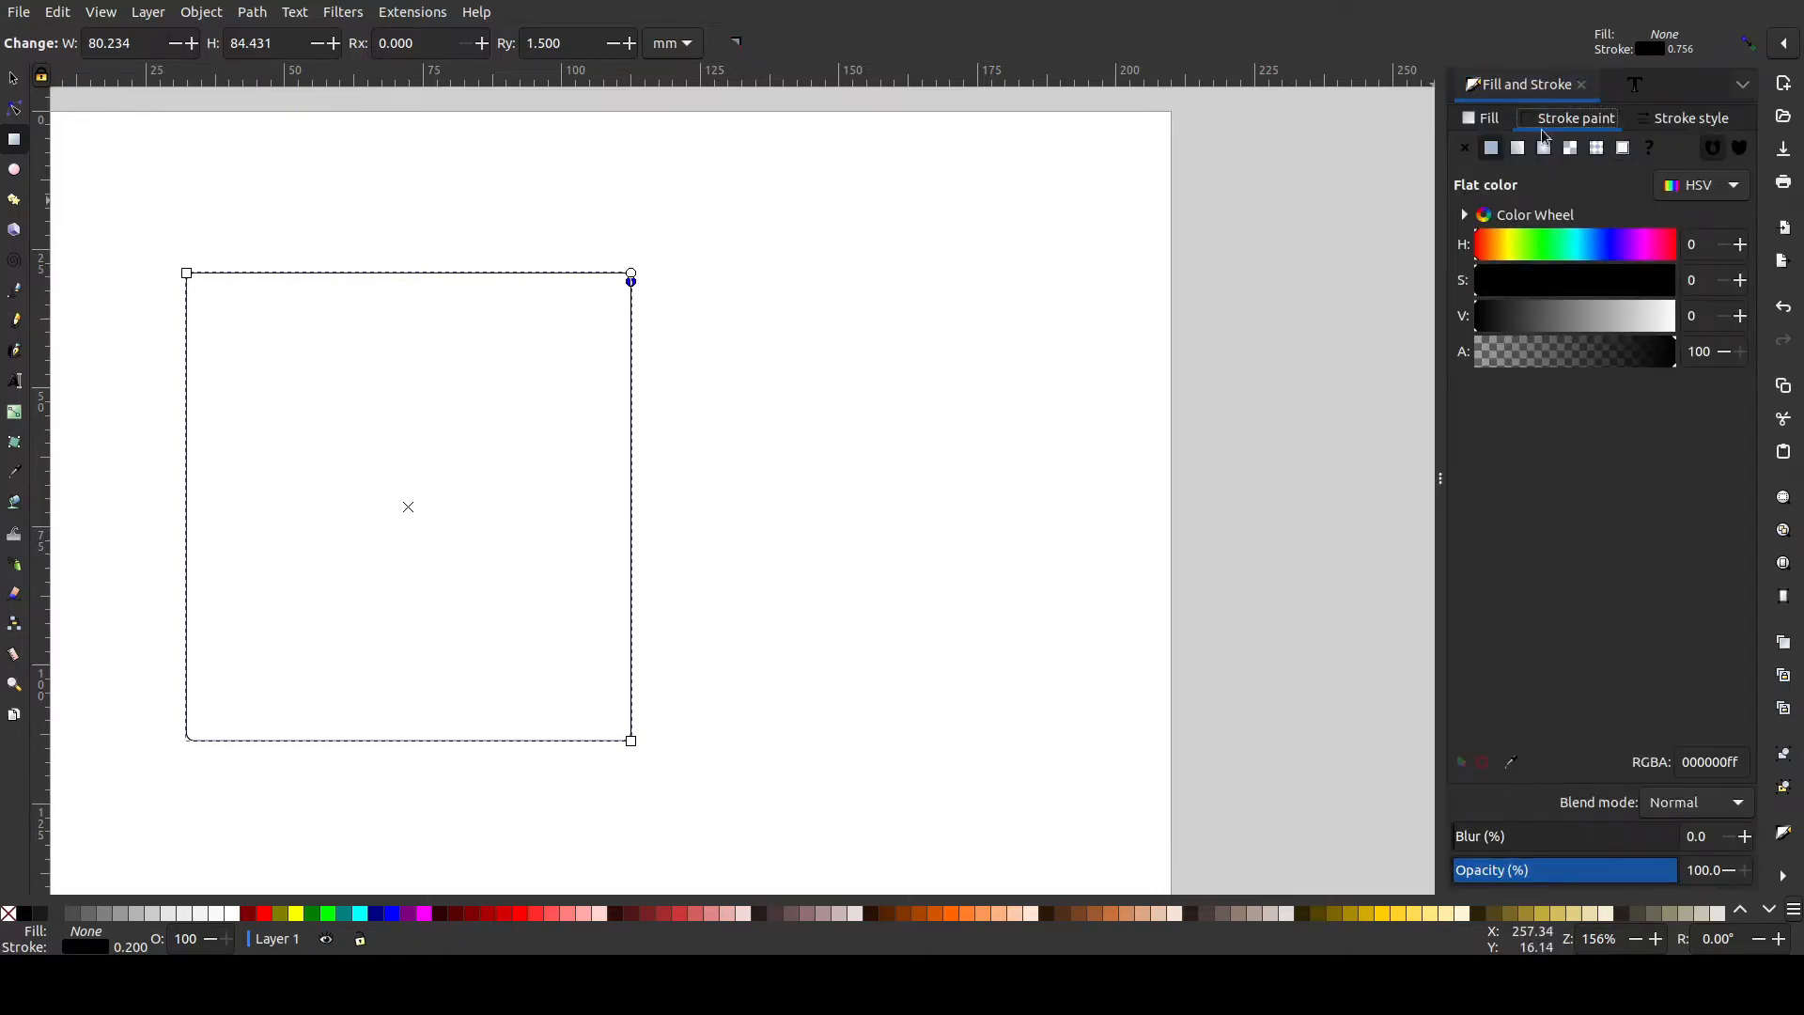
pyautogui.click(1683, 127)
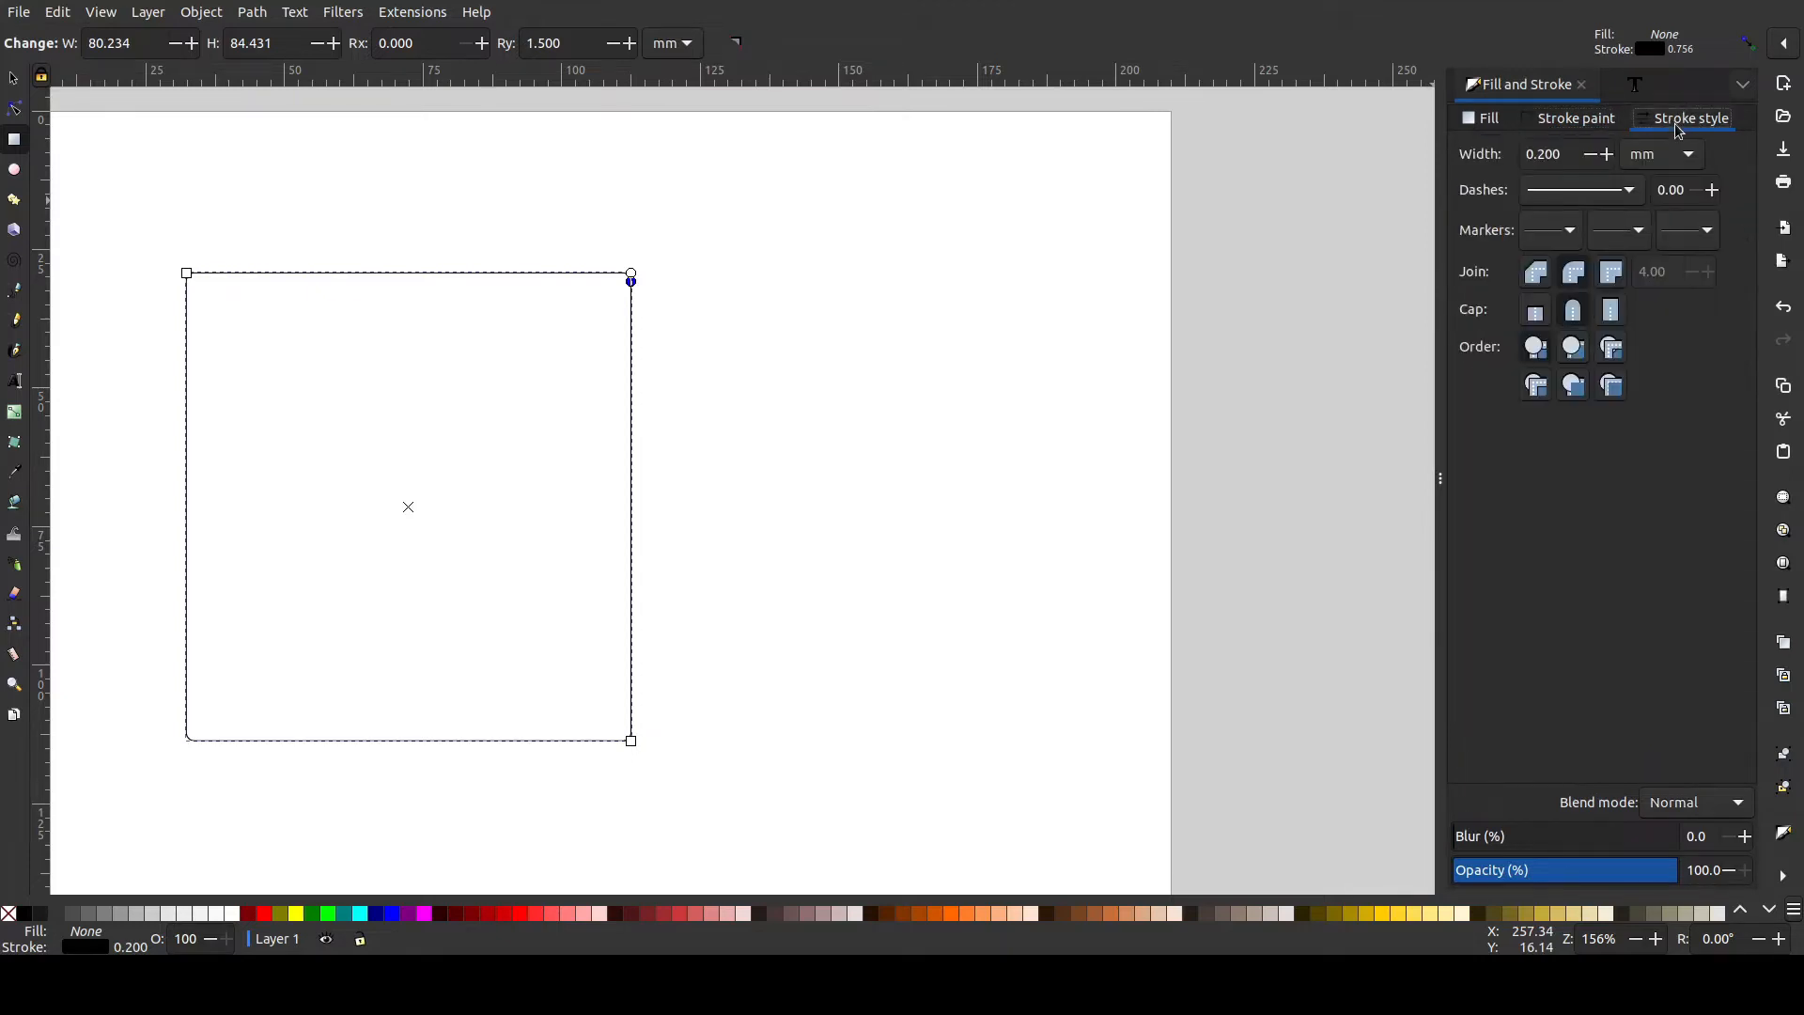
pyautogui.doubleClick(1564, 154)
pyautogui.write('.4')
pyautogui.press('Return')
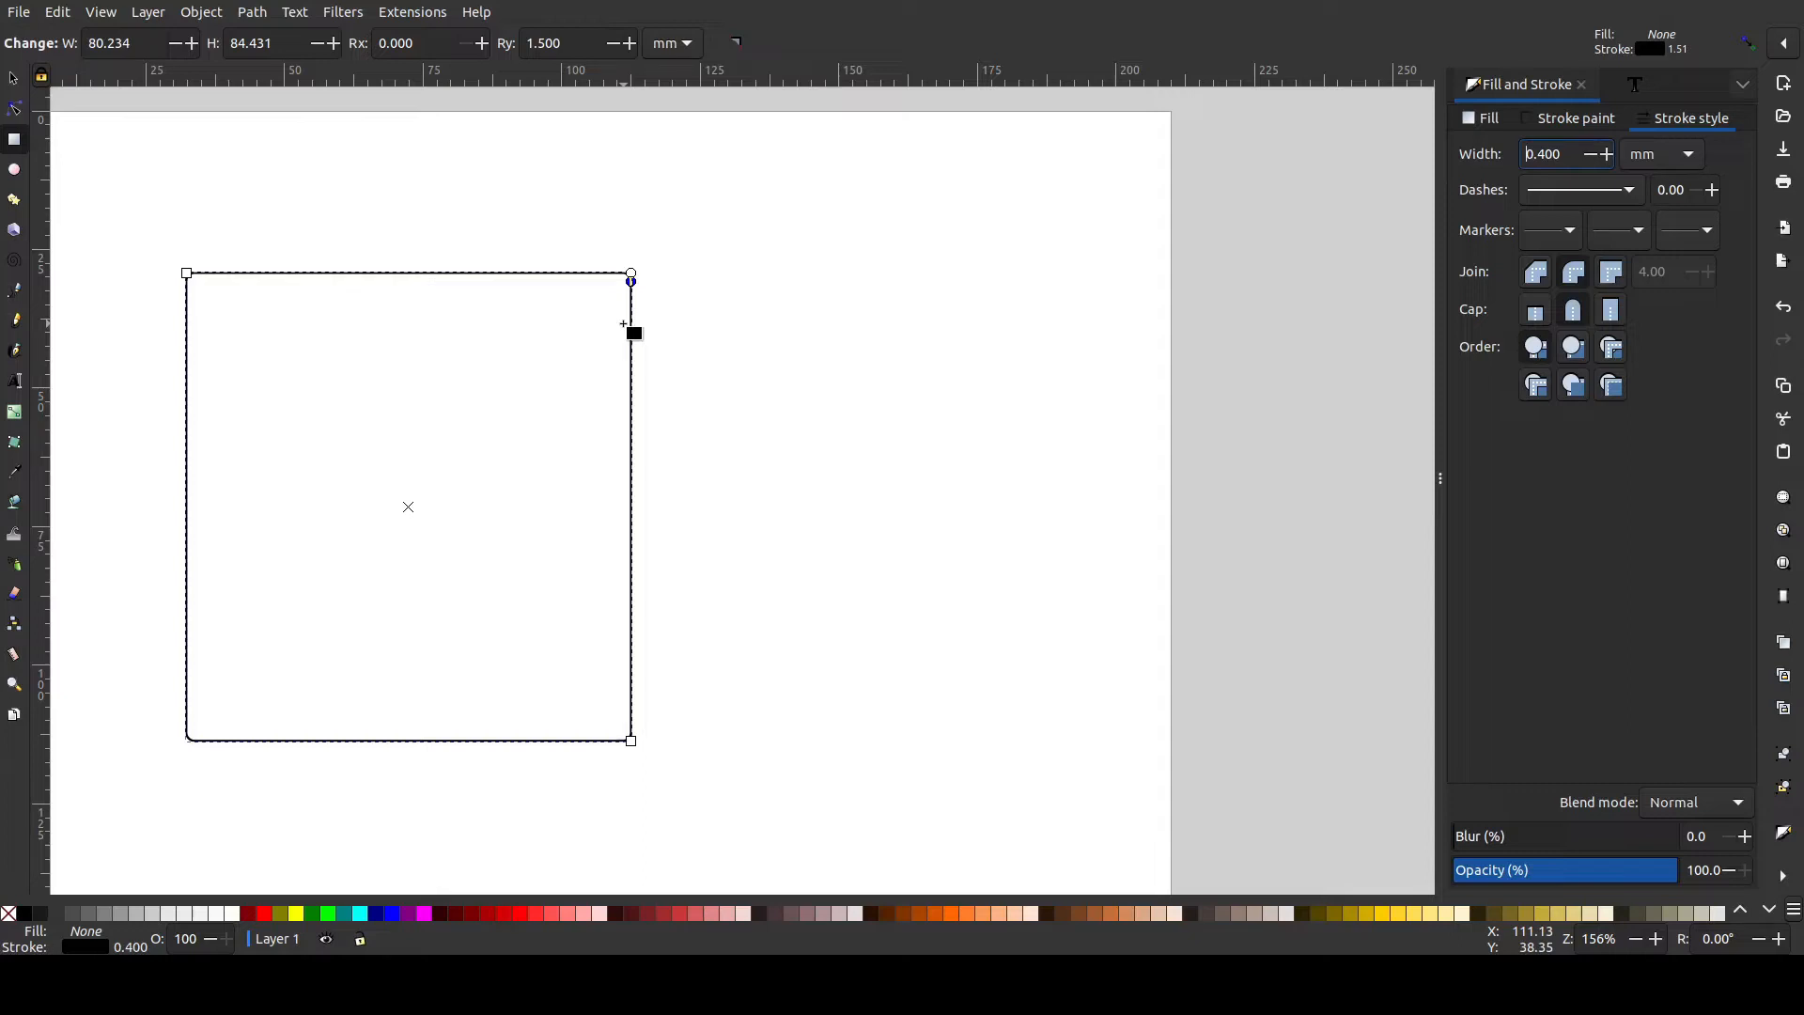
# Move the rectangle to X 2 mm and Y 2 mm, near the page's upper-left corner.
pyautogui.click(14, 80)
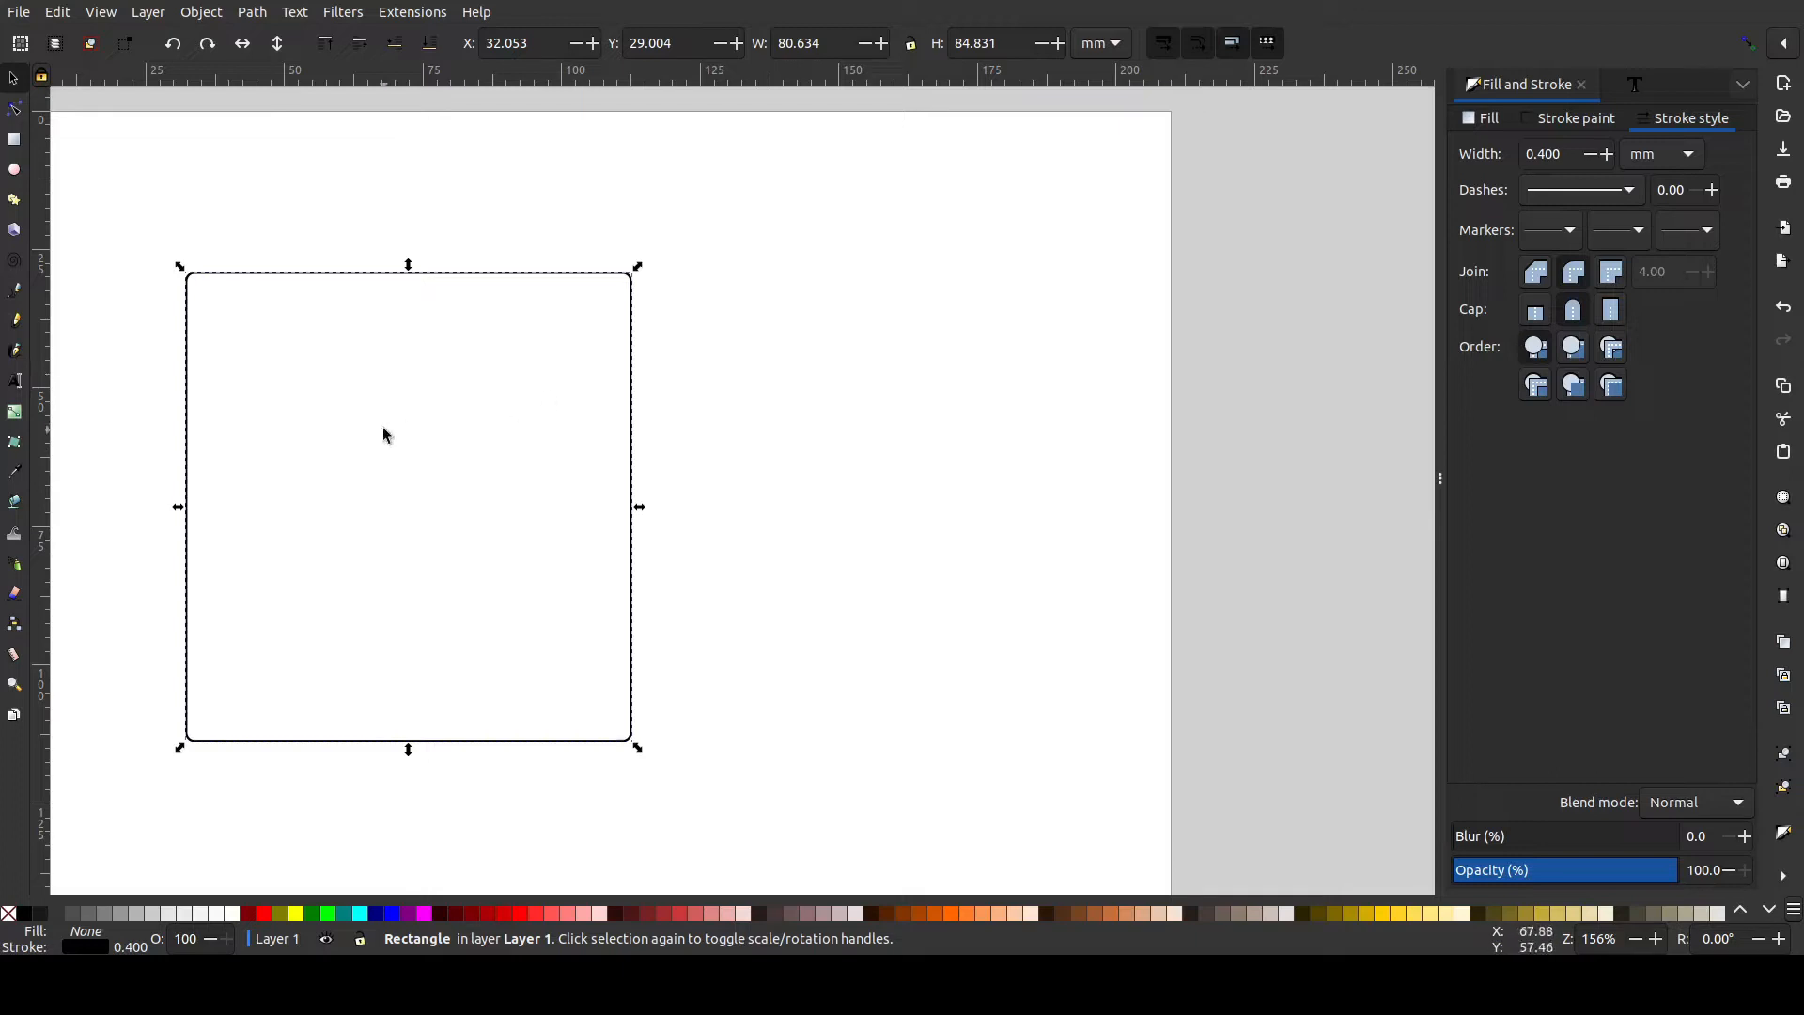
pyautogui.press('ctrl')
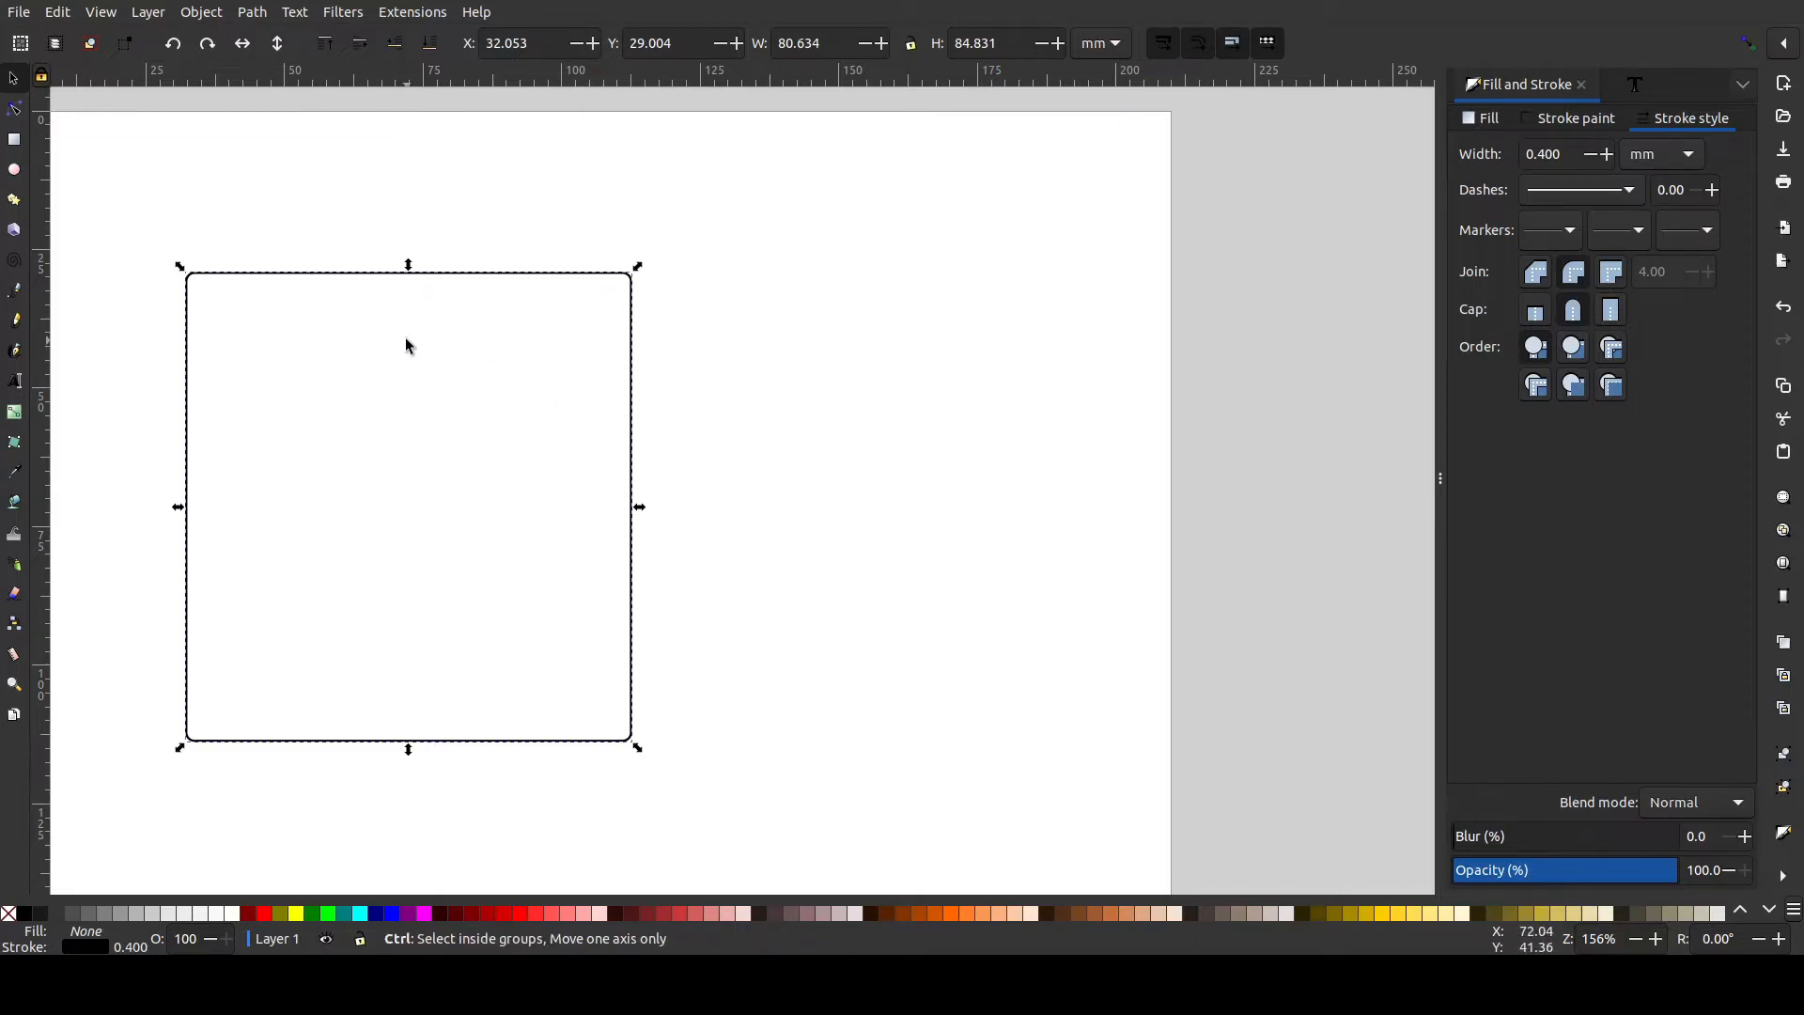
pyautogui.keyDown('ctrl'); pyautogui.scroll(-2, 406, 346); pyautogui.keyUp('ctrl')
pyautogui.keyDown('ctrl'); pyautogui.scroll(1, 407, 348); pyautogui.keyUp('ctrl')
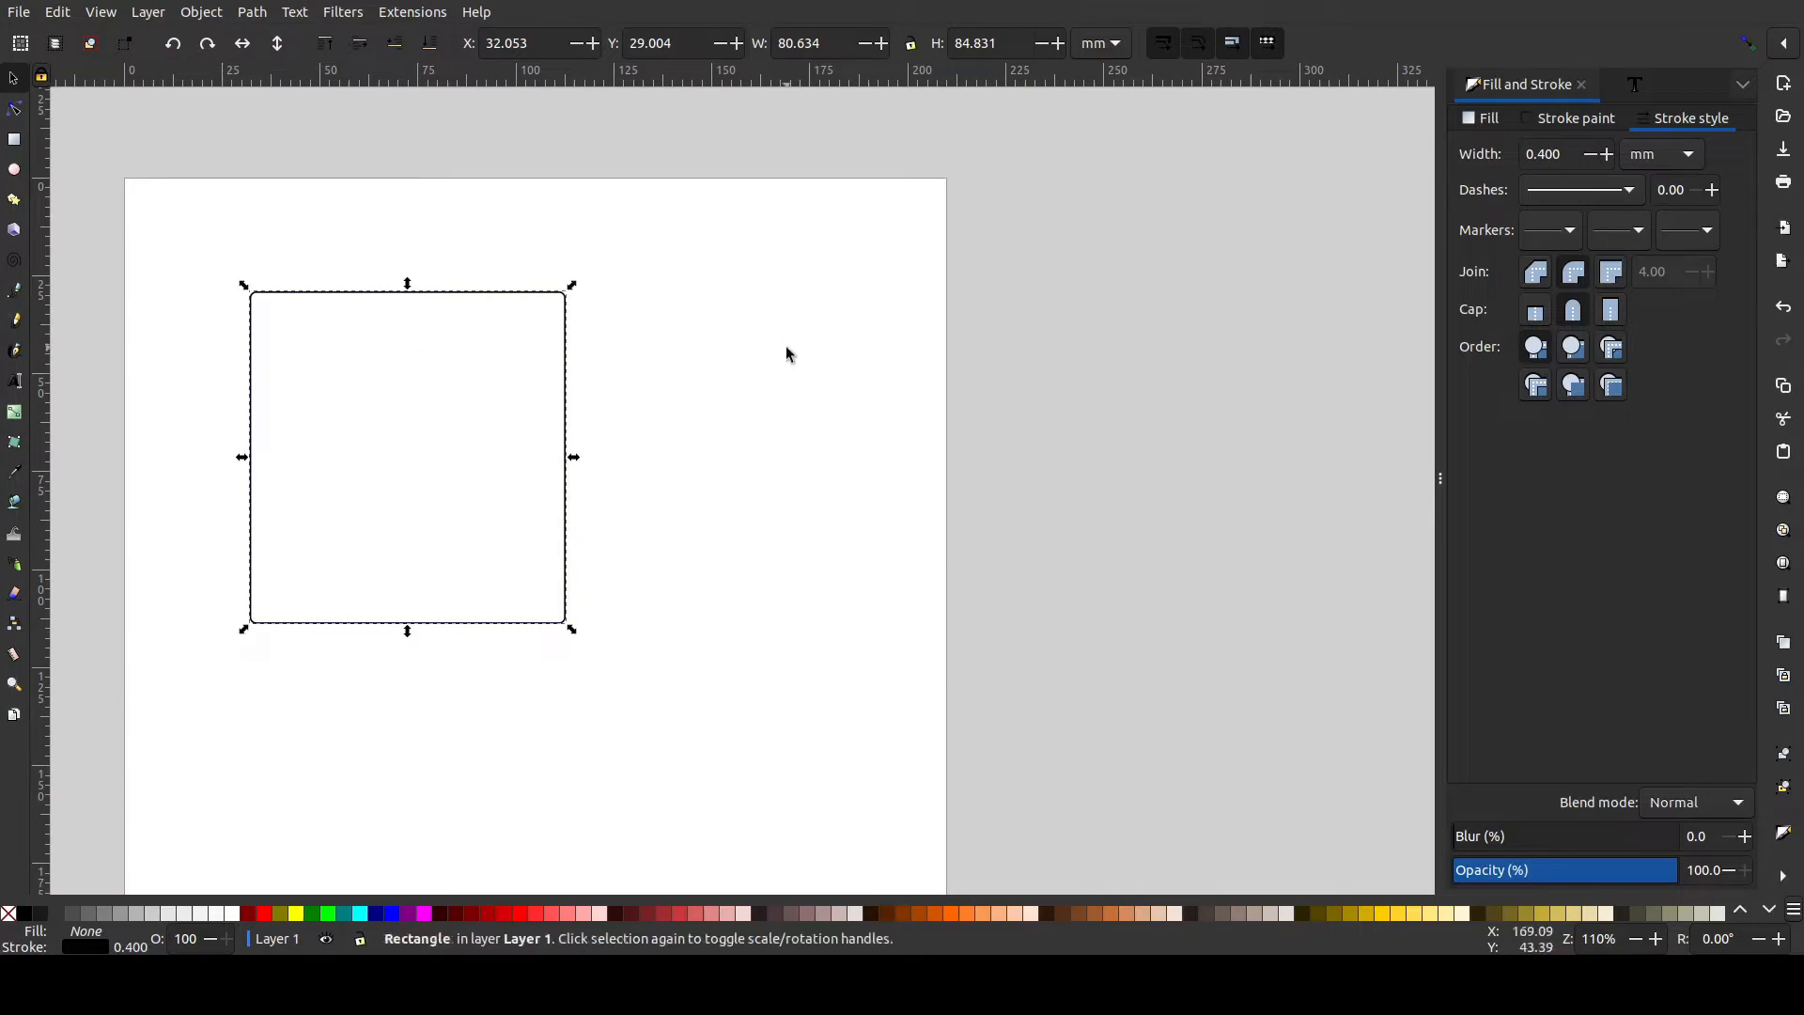
pyautogui.moveTo(533, 45); pyautogui.dragTo(418, 54)
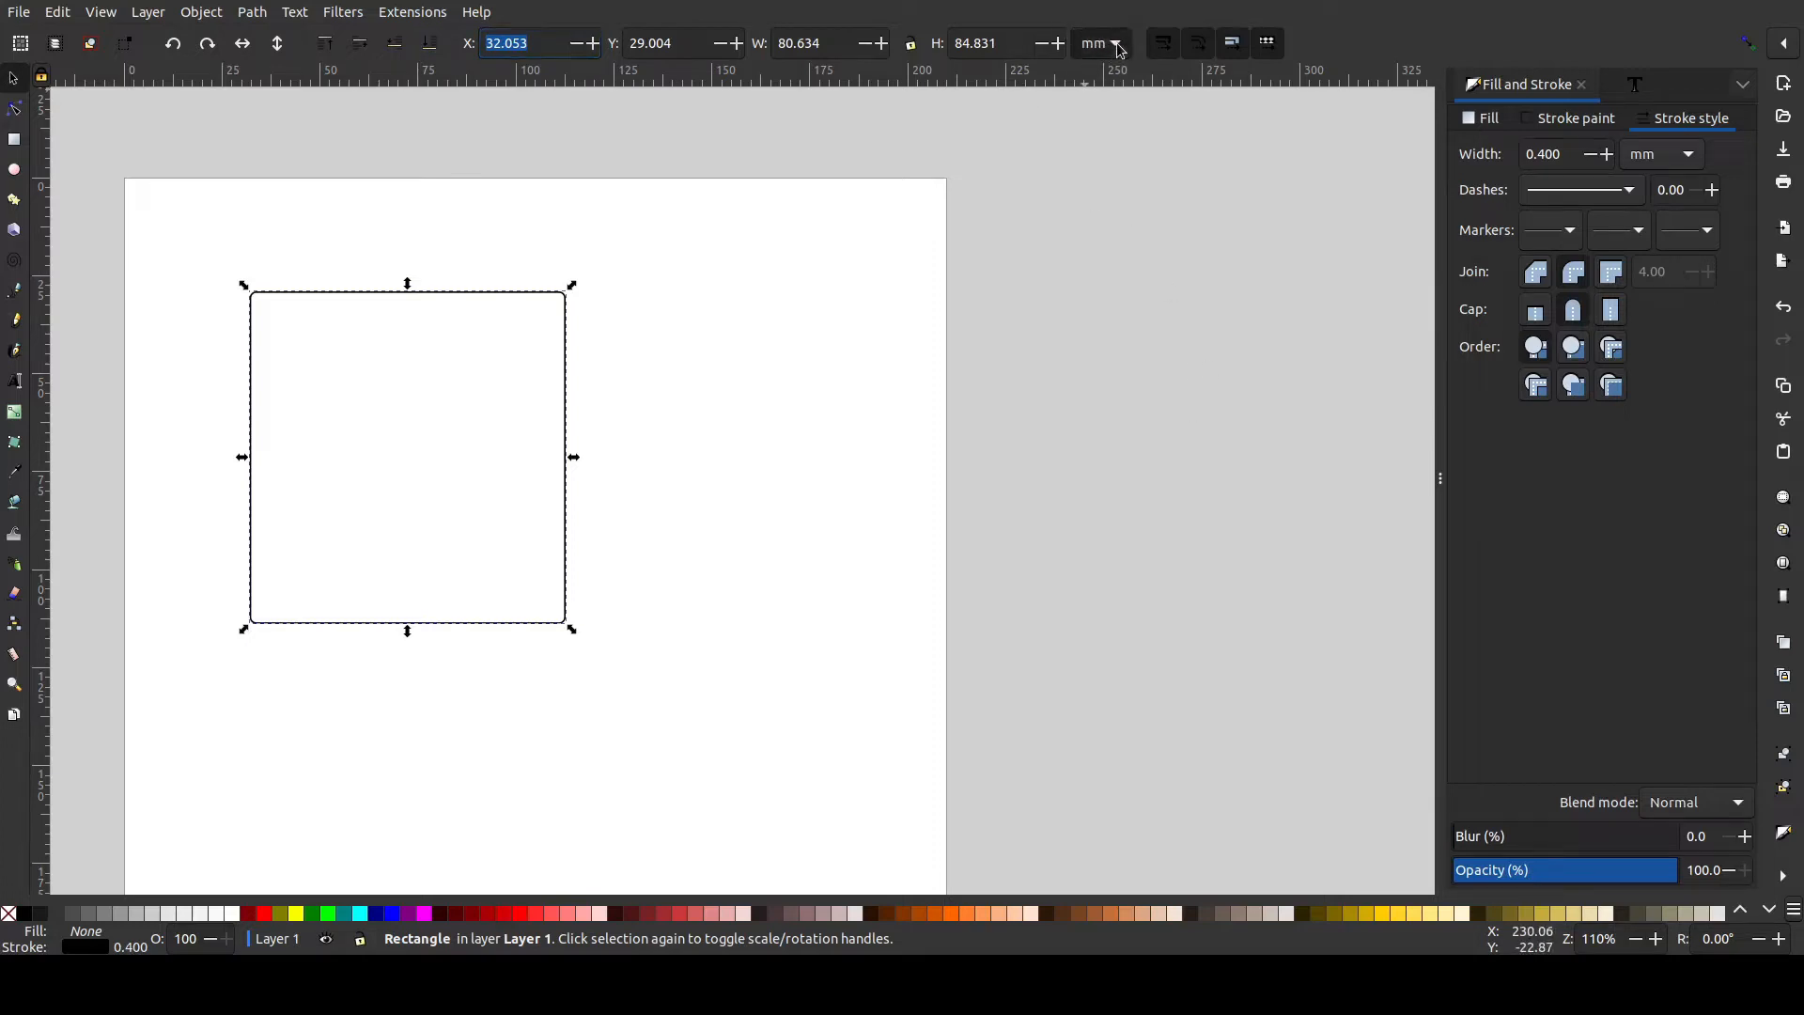
pyautogui.click(548, 52)
pyautogui.moveTo(549, 52); pyautogui.dragTo(418, 45)
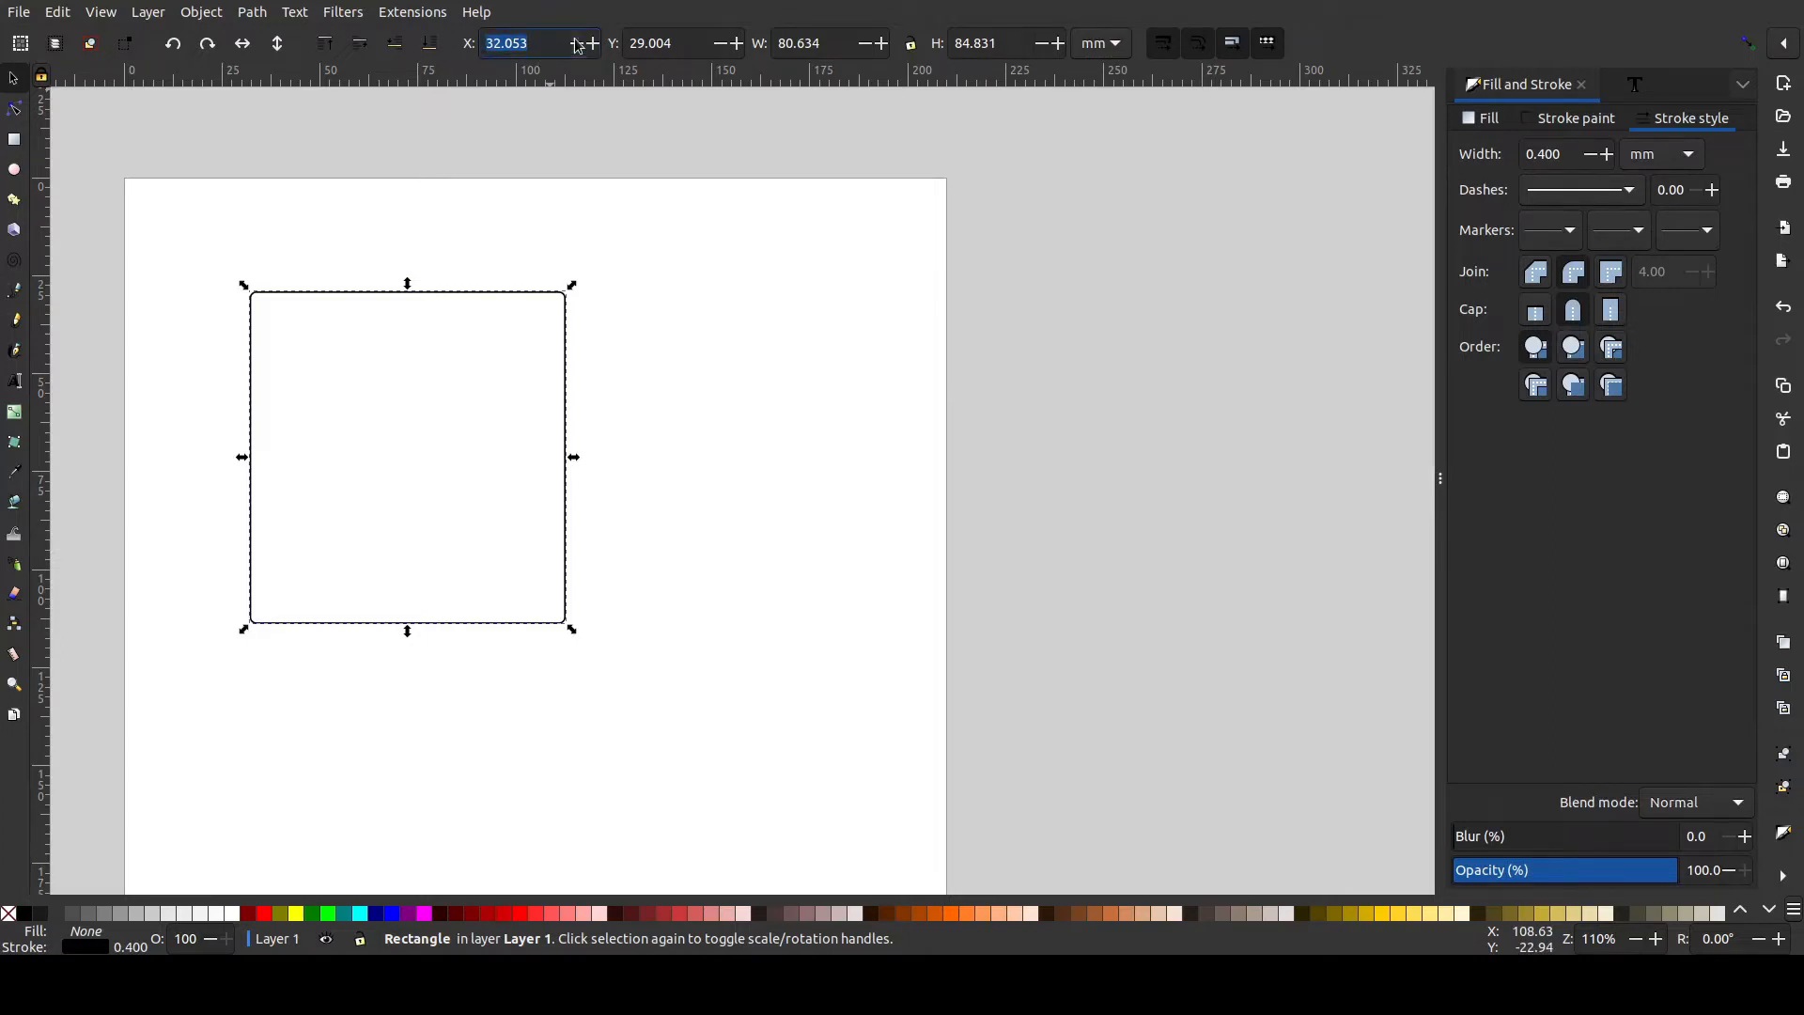
pyautogui.write('2')
pyautogui.press('Return')
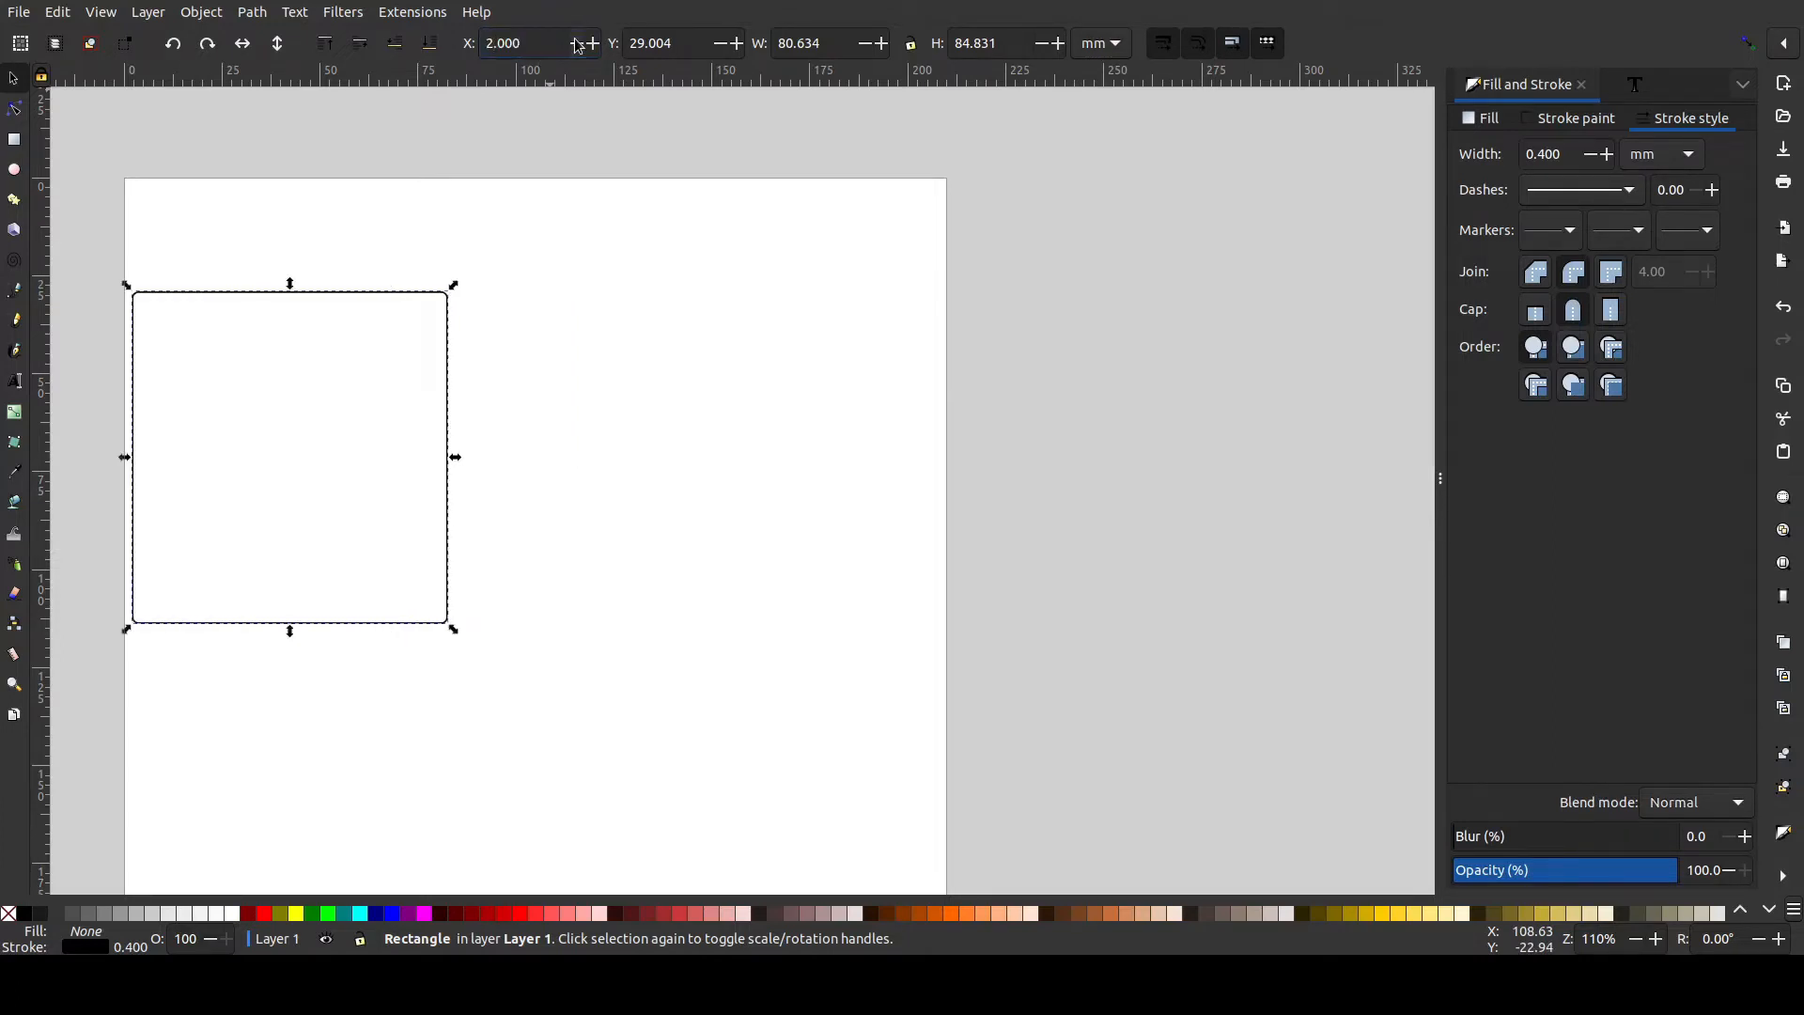
pyautogui.moveTo(688, 44); pyautogui.dragTo(599, 31)
pyautogui.write('2')
pyautogui.press('Return')
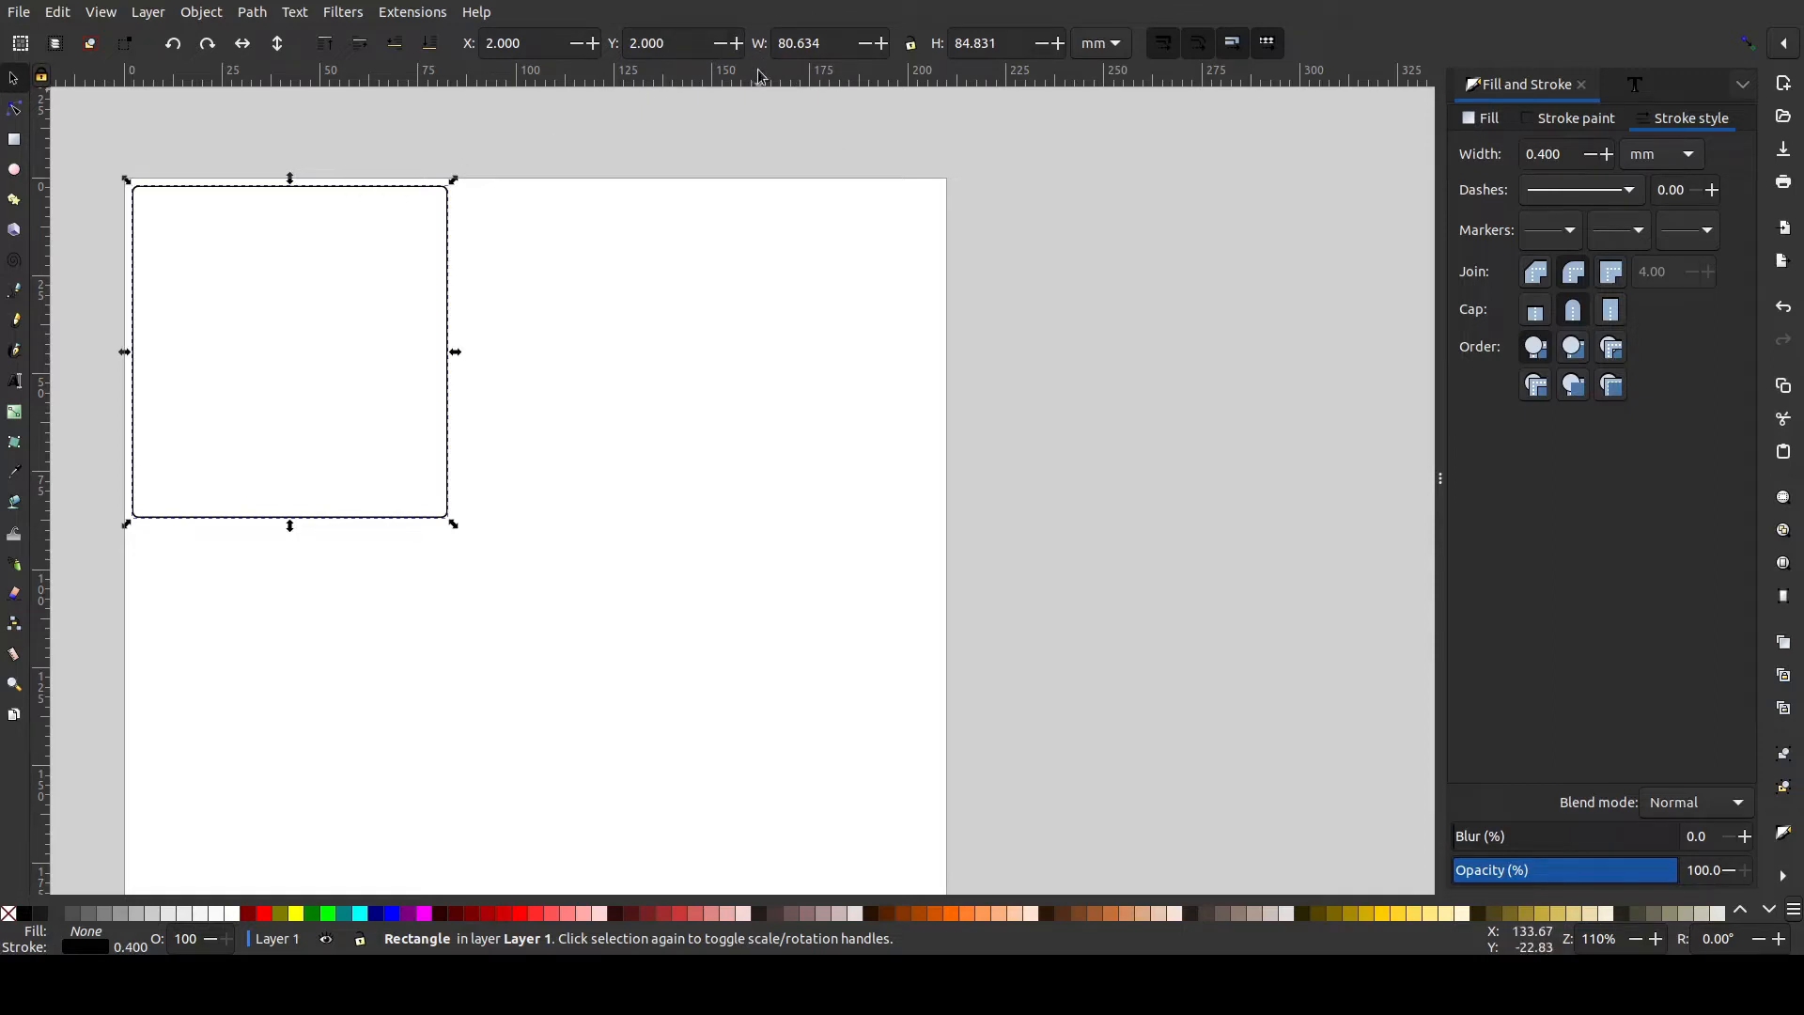
# Resize the rectangle to a width of 82 mm and a height of 96 mm.
pyautogui.click(822, 43)
pyautogui.write('82')
pyautogui.press('Return')
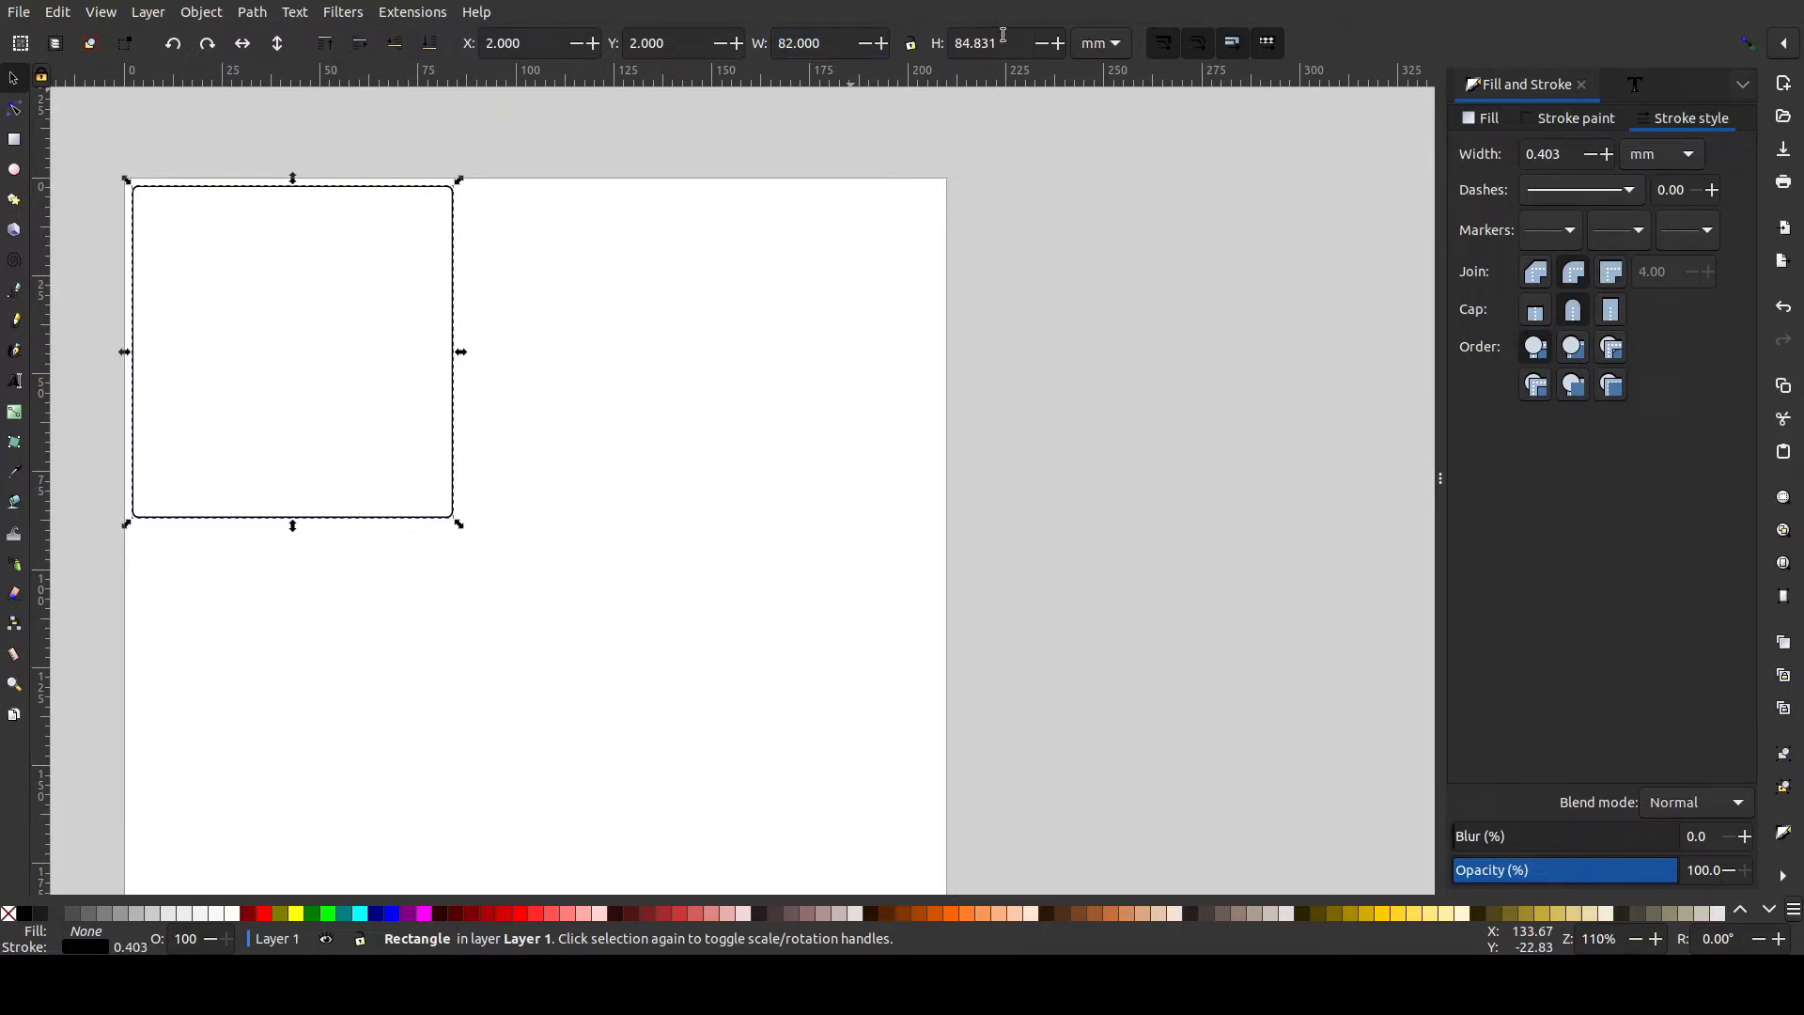
pyautogui.moveTo(1008, 43); pyautogui.dragTo(911, 41)
pyautogui.write('96')
pyautogui.press('Return')
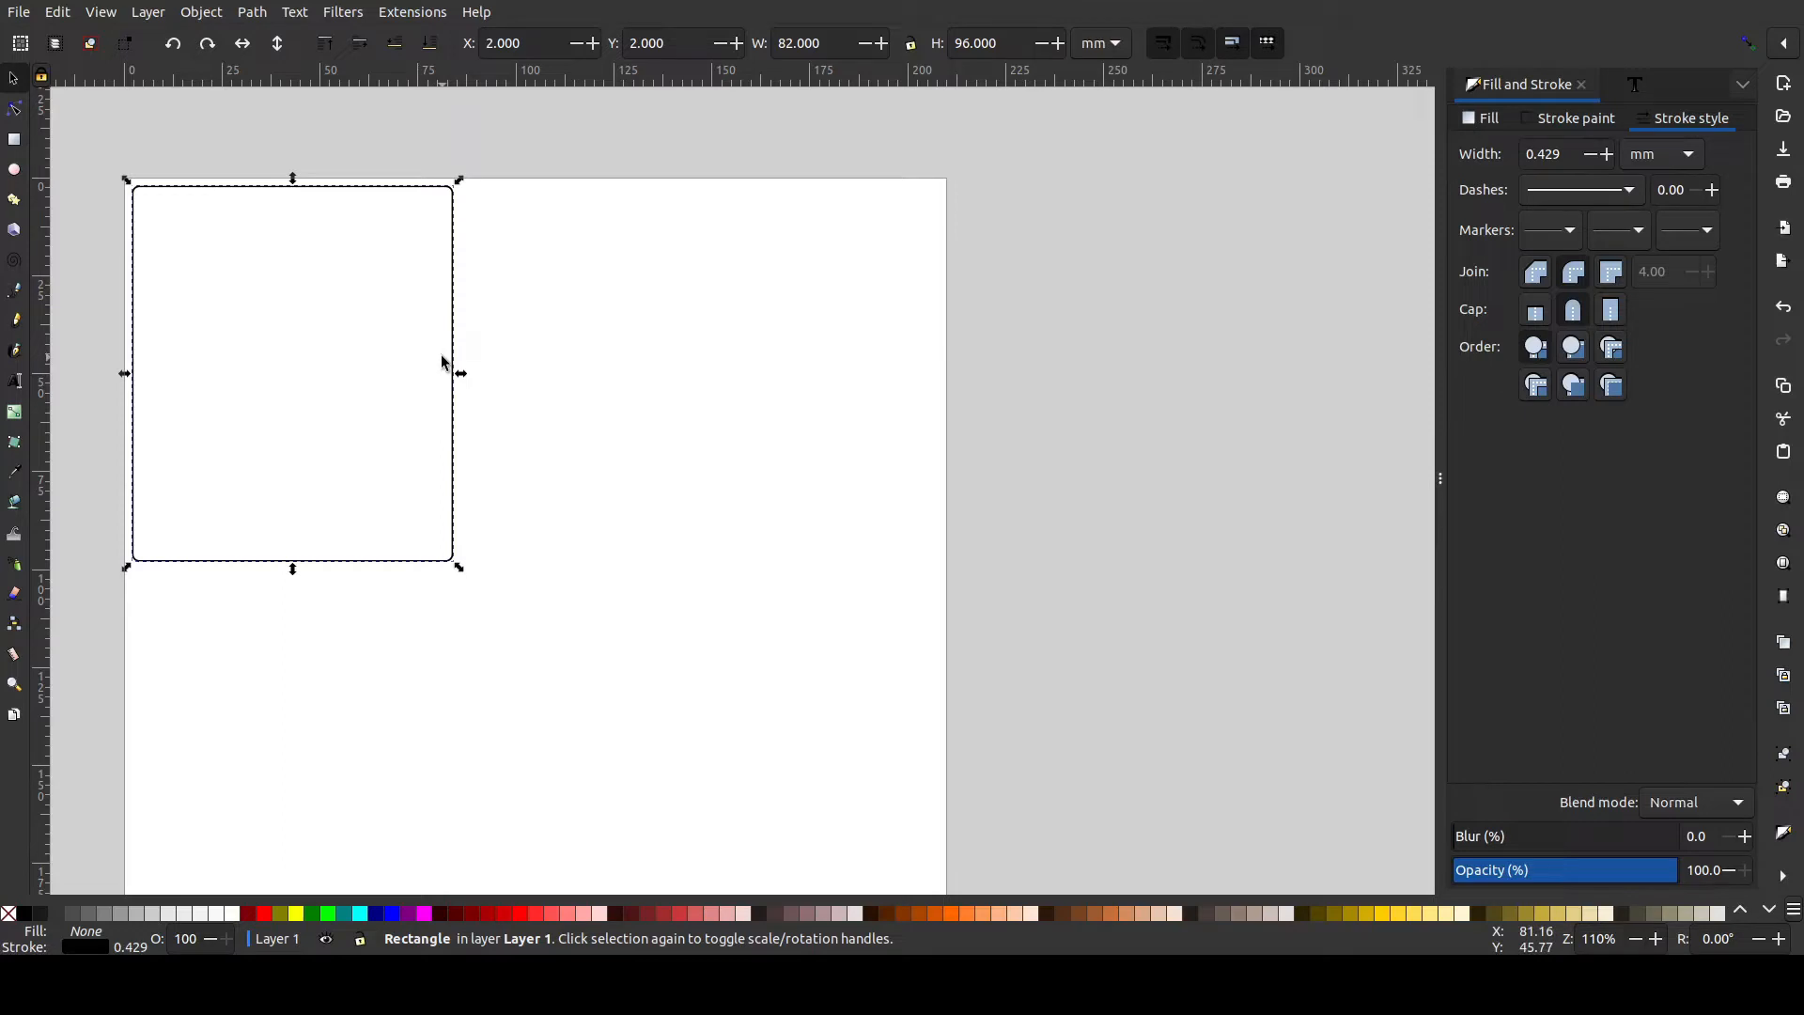
# Draw a second rectangle about 20.5 by 21.3 mm inside the large one's upper-left area, with a vertical corner radius of 1.5 mm.
pyautogui.click(16, 143)
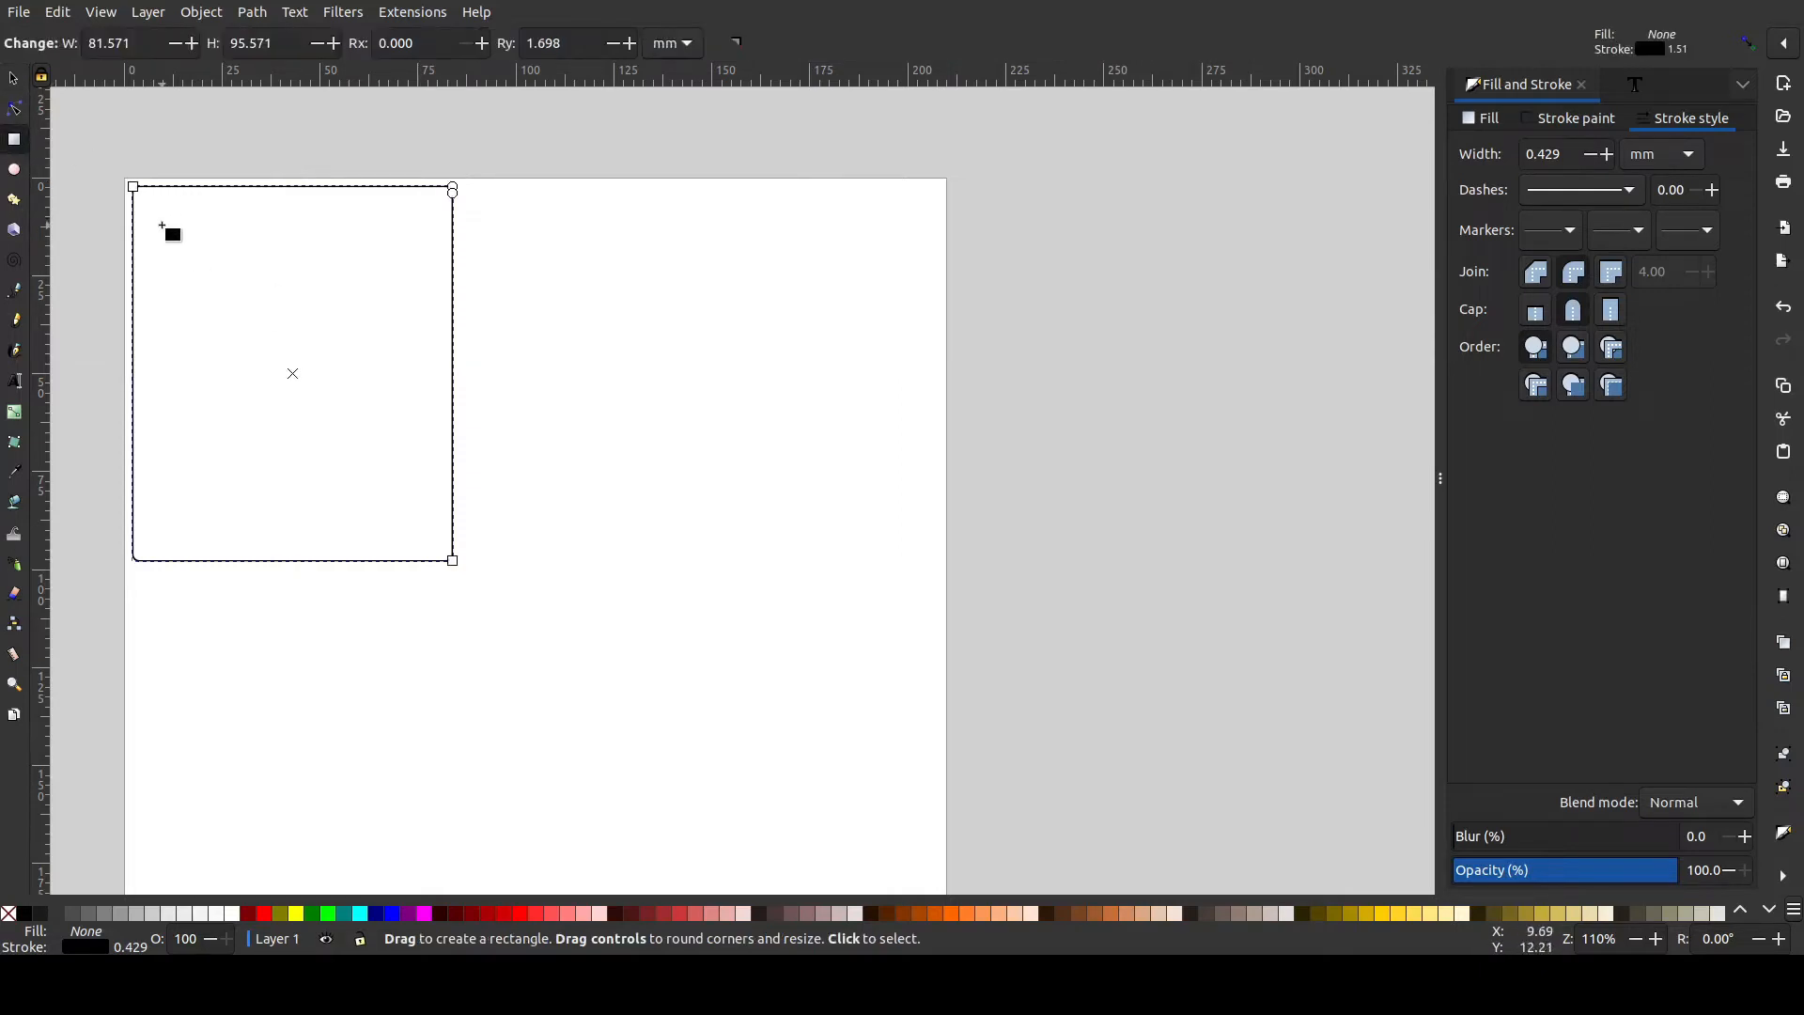
pyautogui.moveTo(162, 225); pyautogui.dragTo(243, 309)
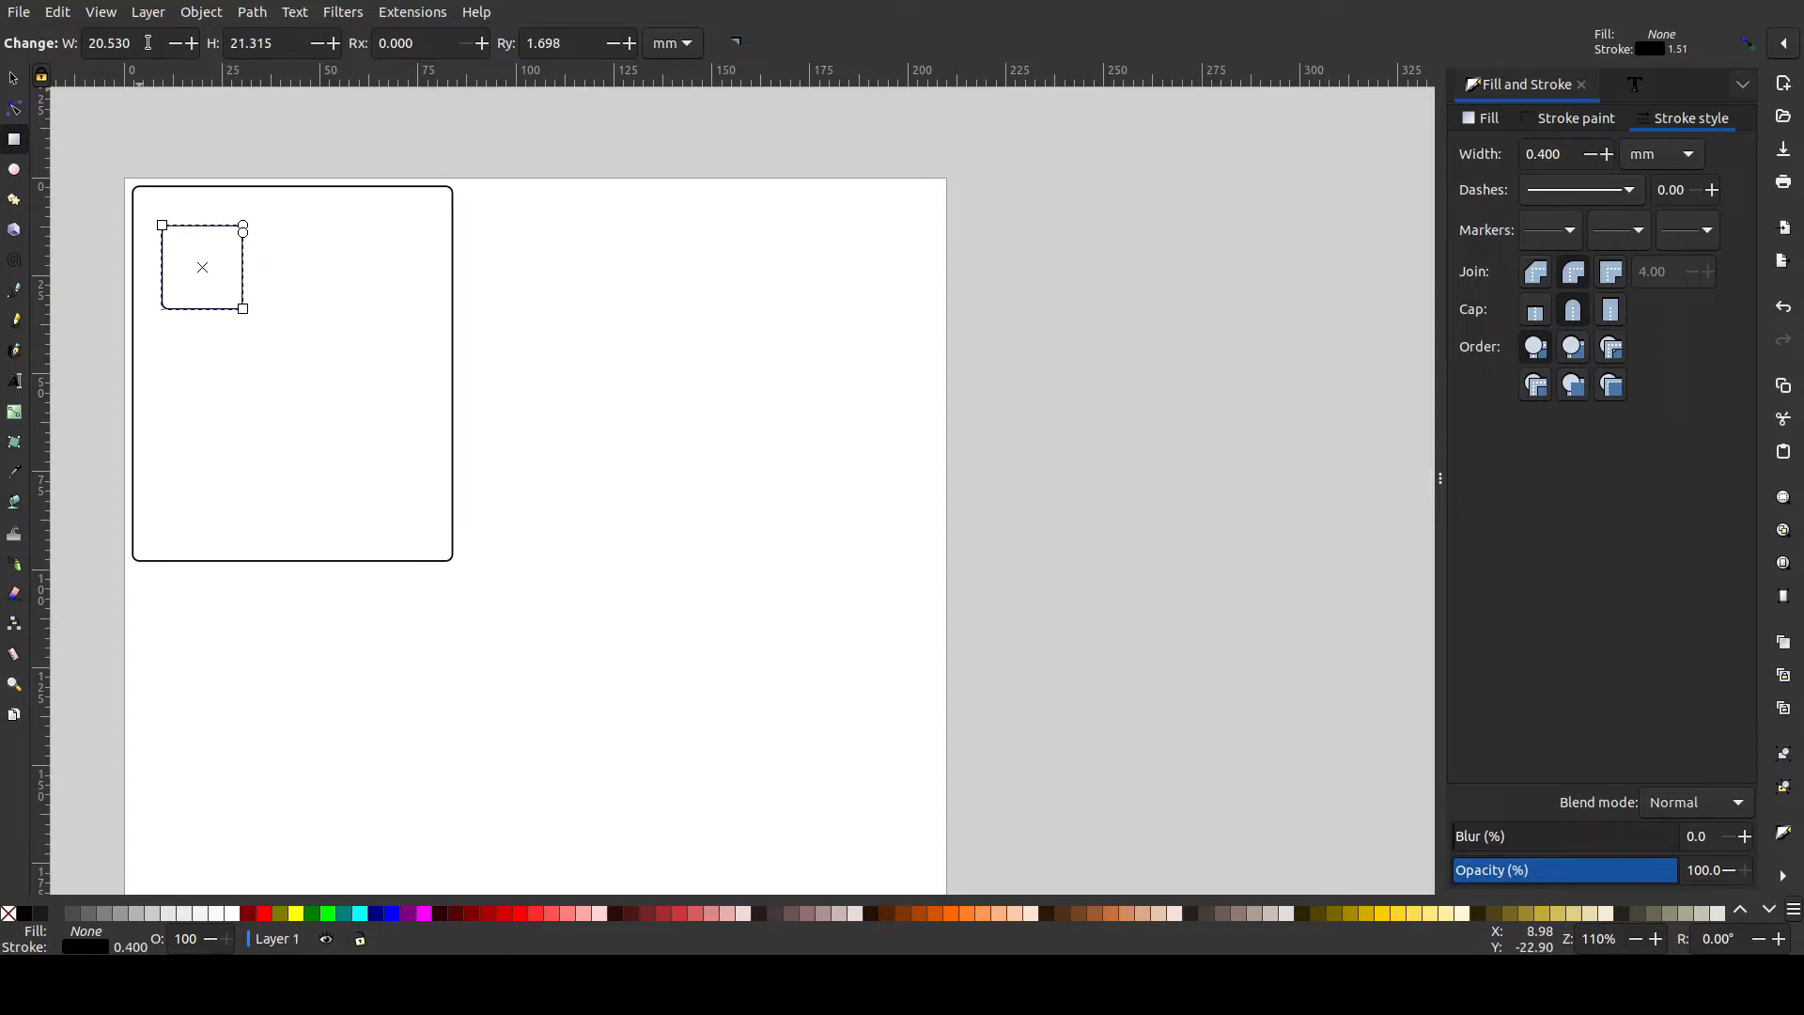
pyautogui.moveTo(138, 49); pyautogui.dragTo(60, 53)
pyautogui.doubleClick(566, 47)
pyautogui.write('1.5')
pyautogui.click(15, 82)
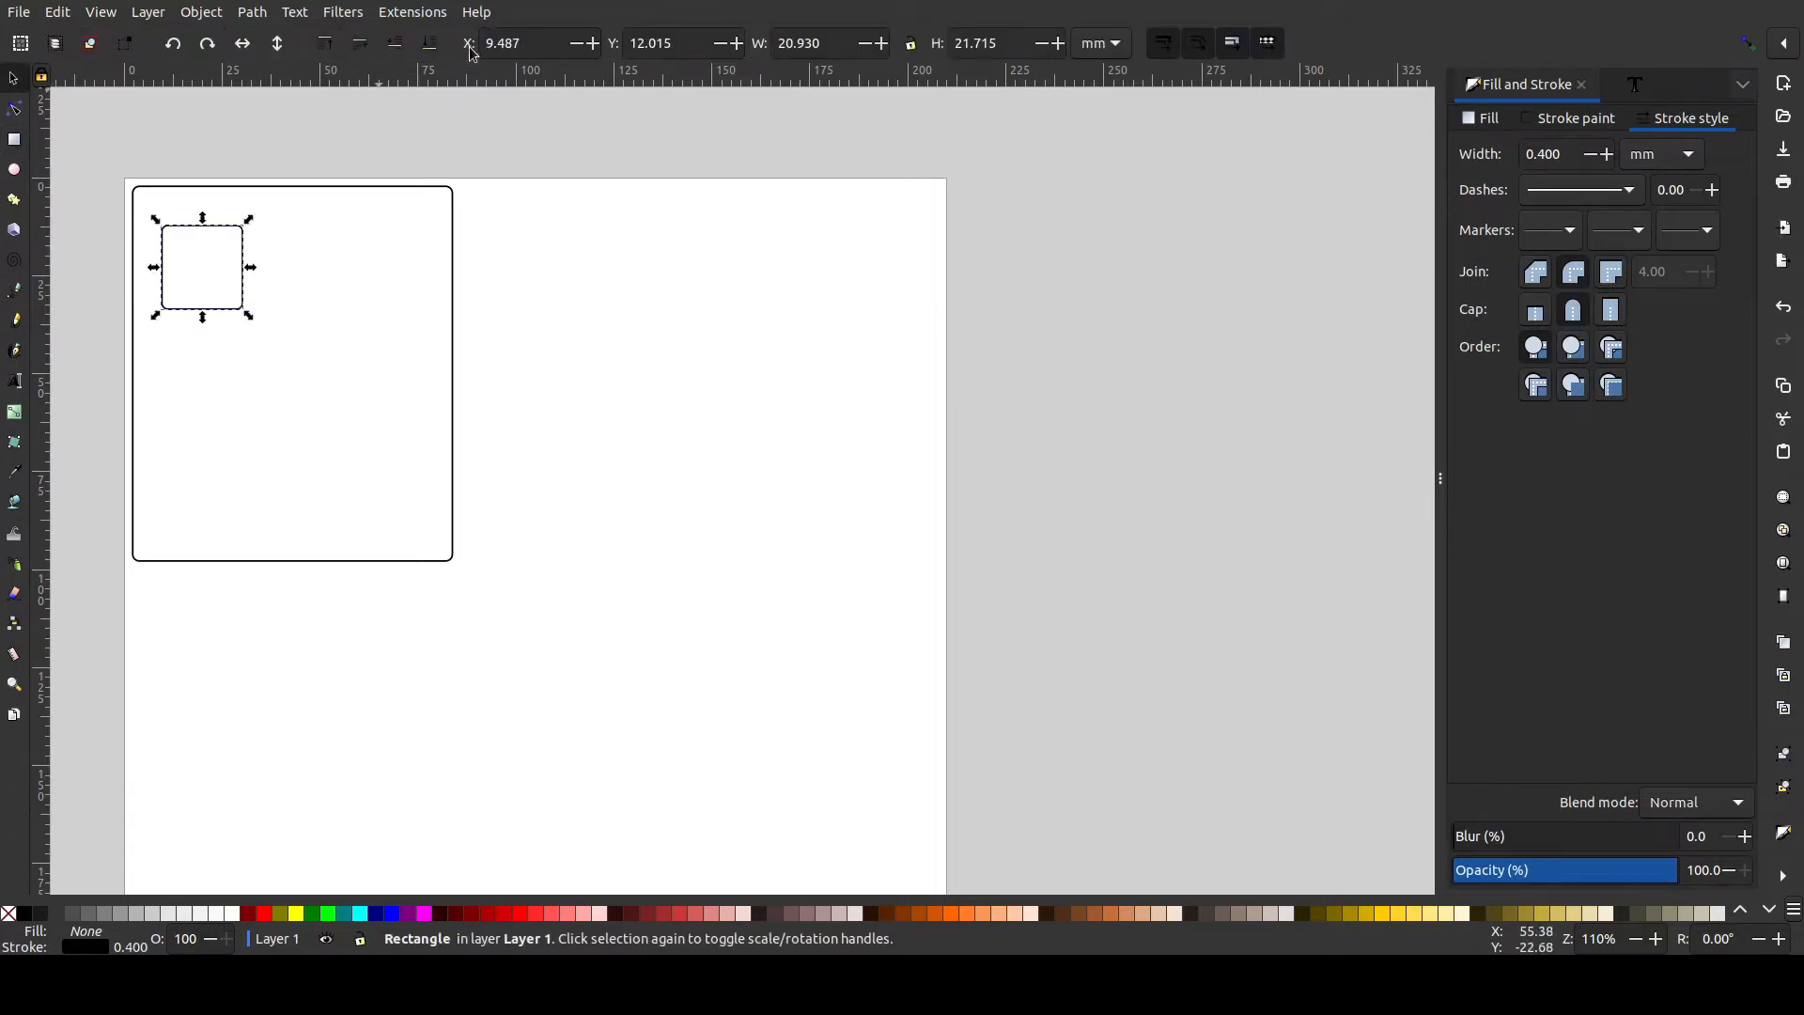
# Set the small outlined rectangle's width and height to 22 mm each.
pyautogui.doubleClick(840, 45)
pyautogui.write('2')
pyautogui.press('Tab')
pyautogui.write('2')
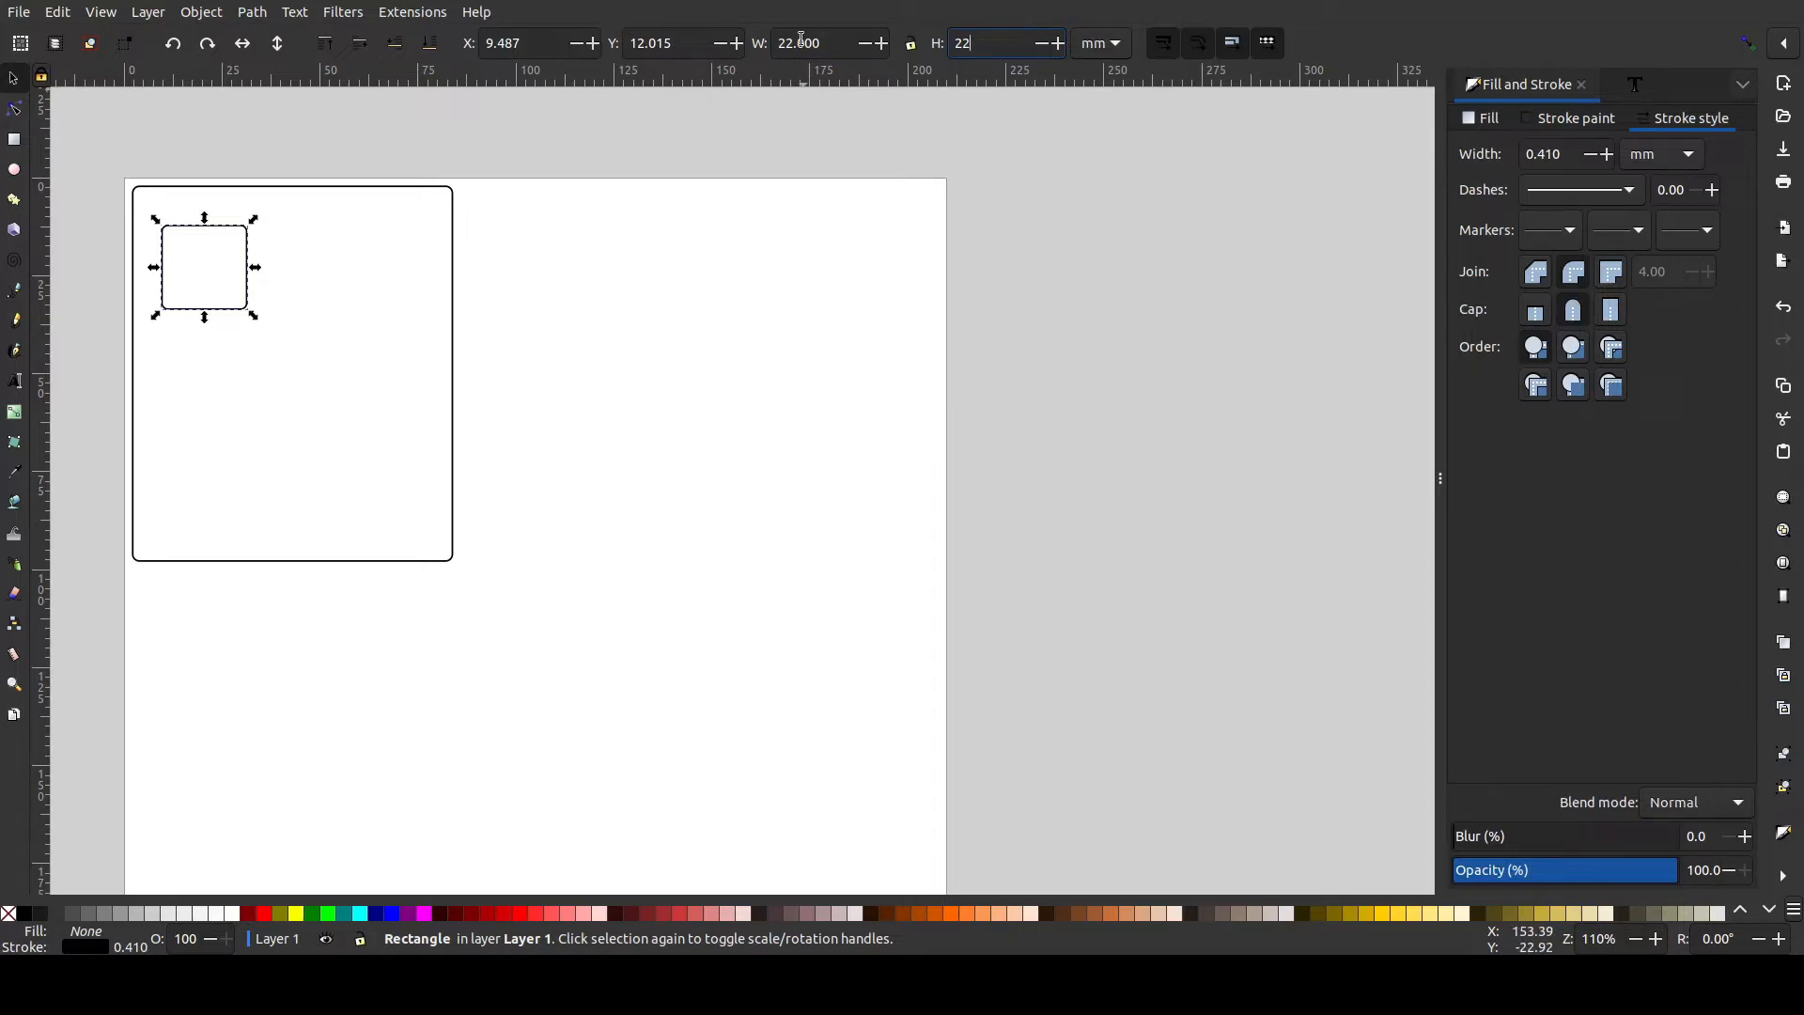
pyautogui.click(831, 48)
pyautogui.click(996, 43)
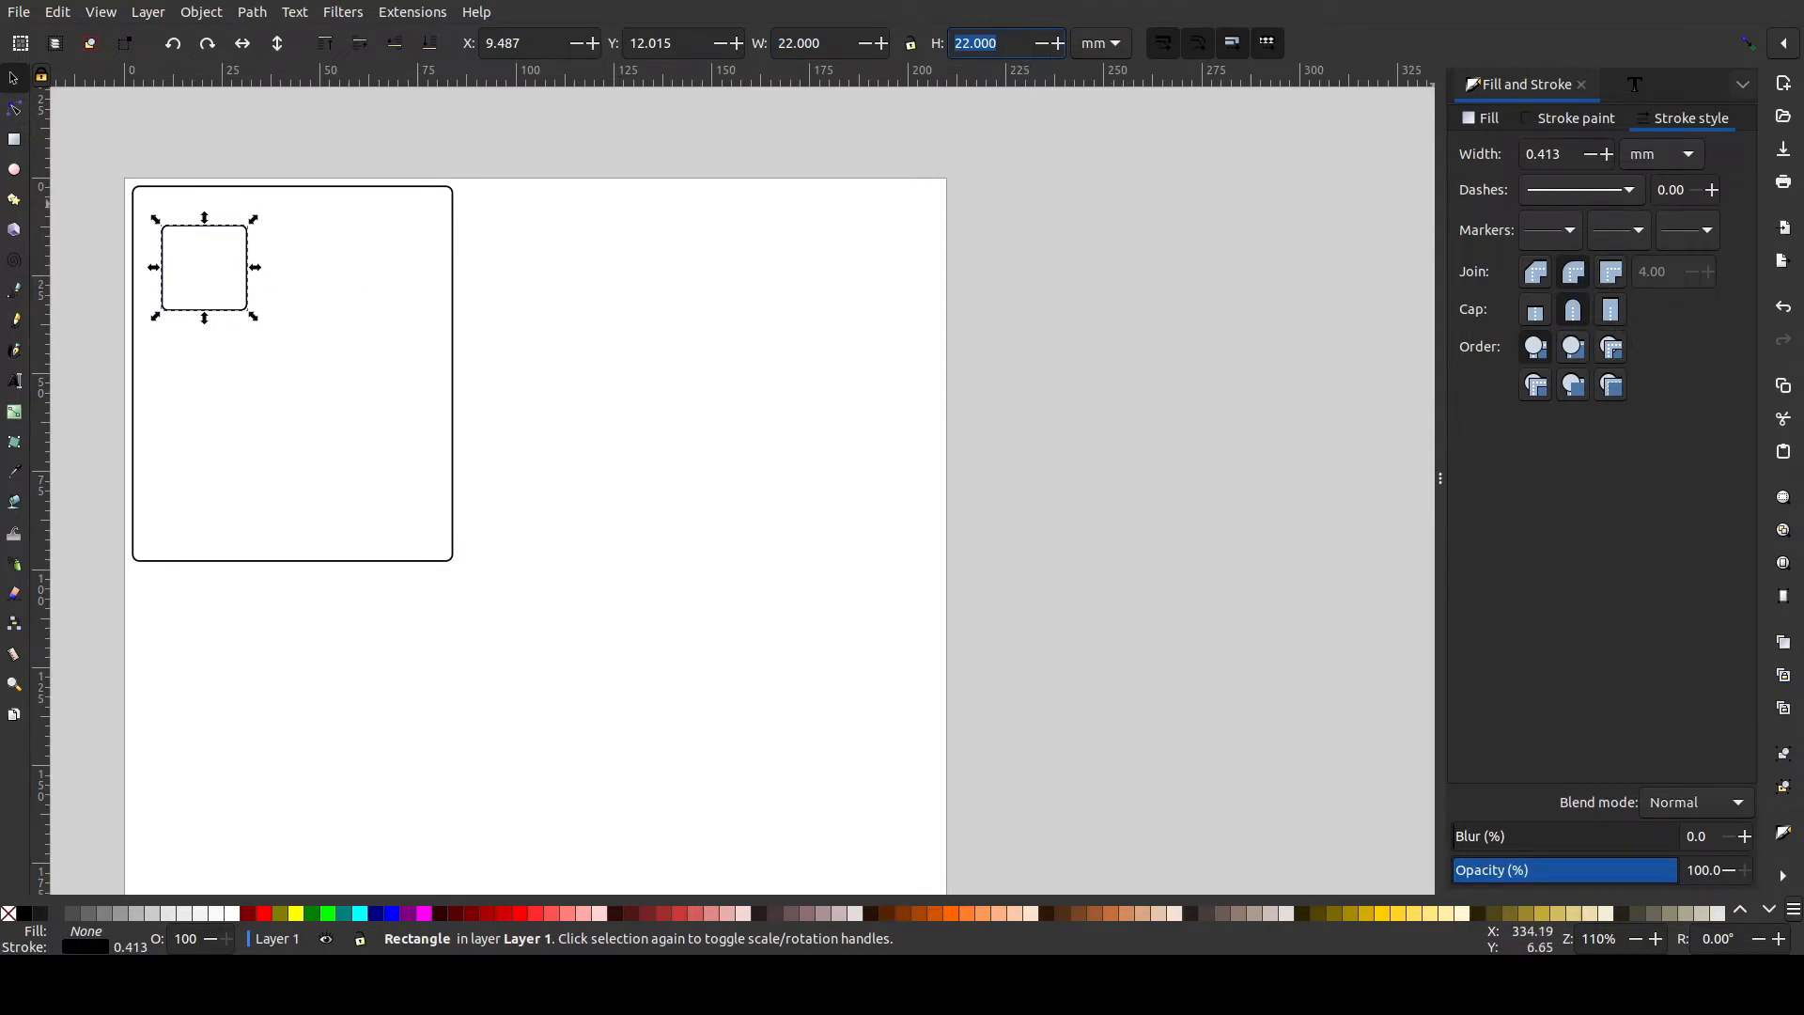
# Give the small rectangle a flat black fill and remove its stroke paint.
pyautogui.click(1482, 121)
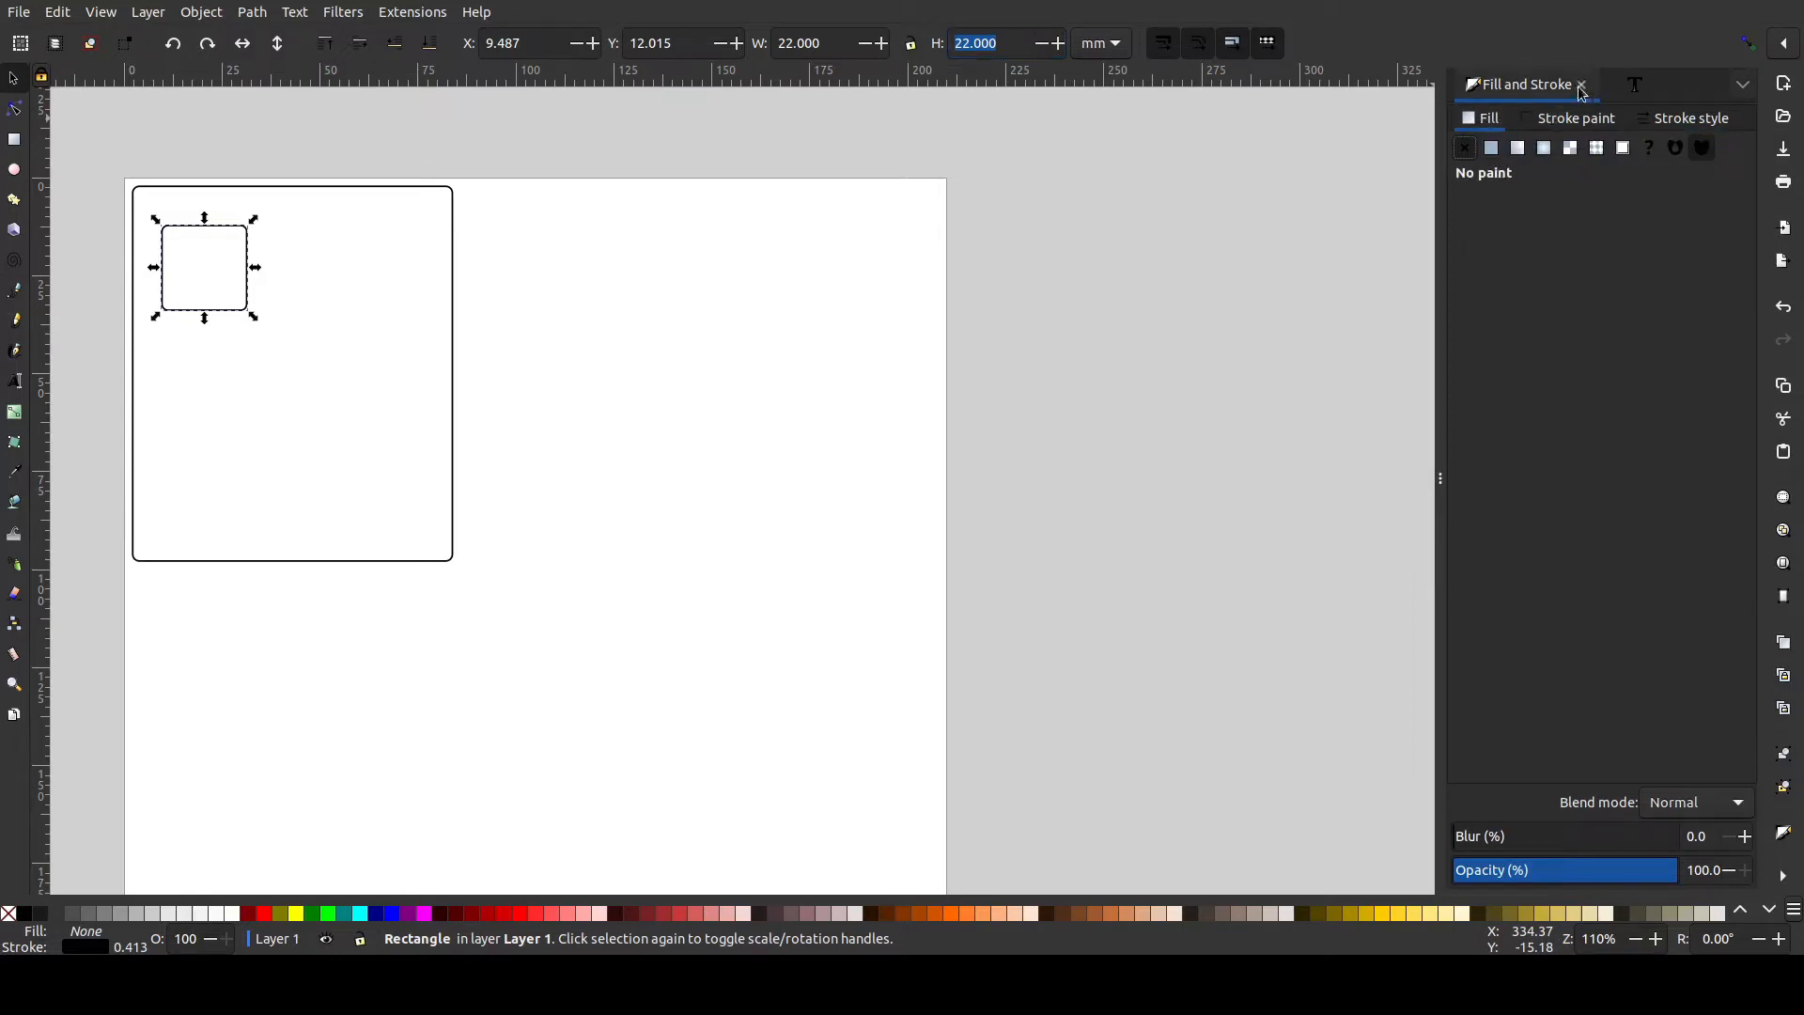
pyautogui.click(1492, 150)
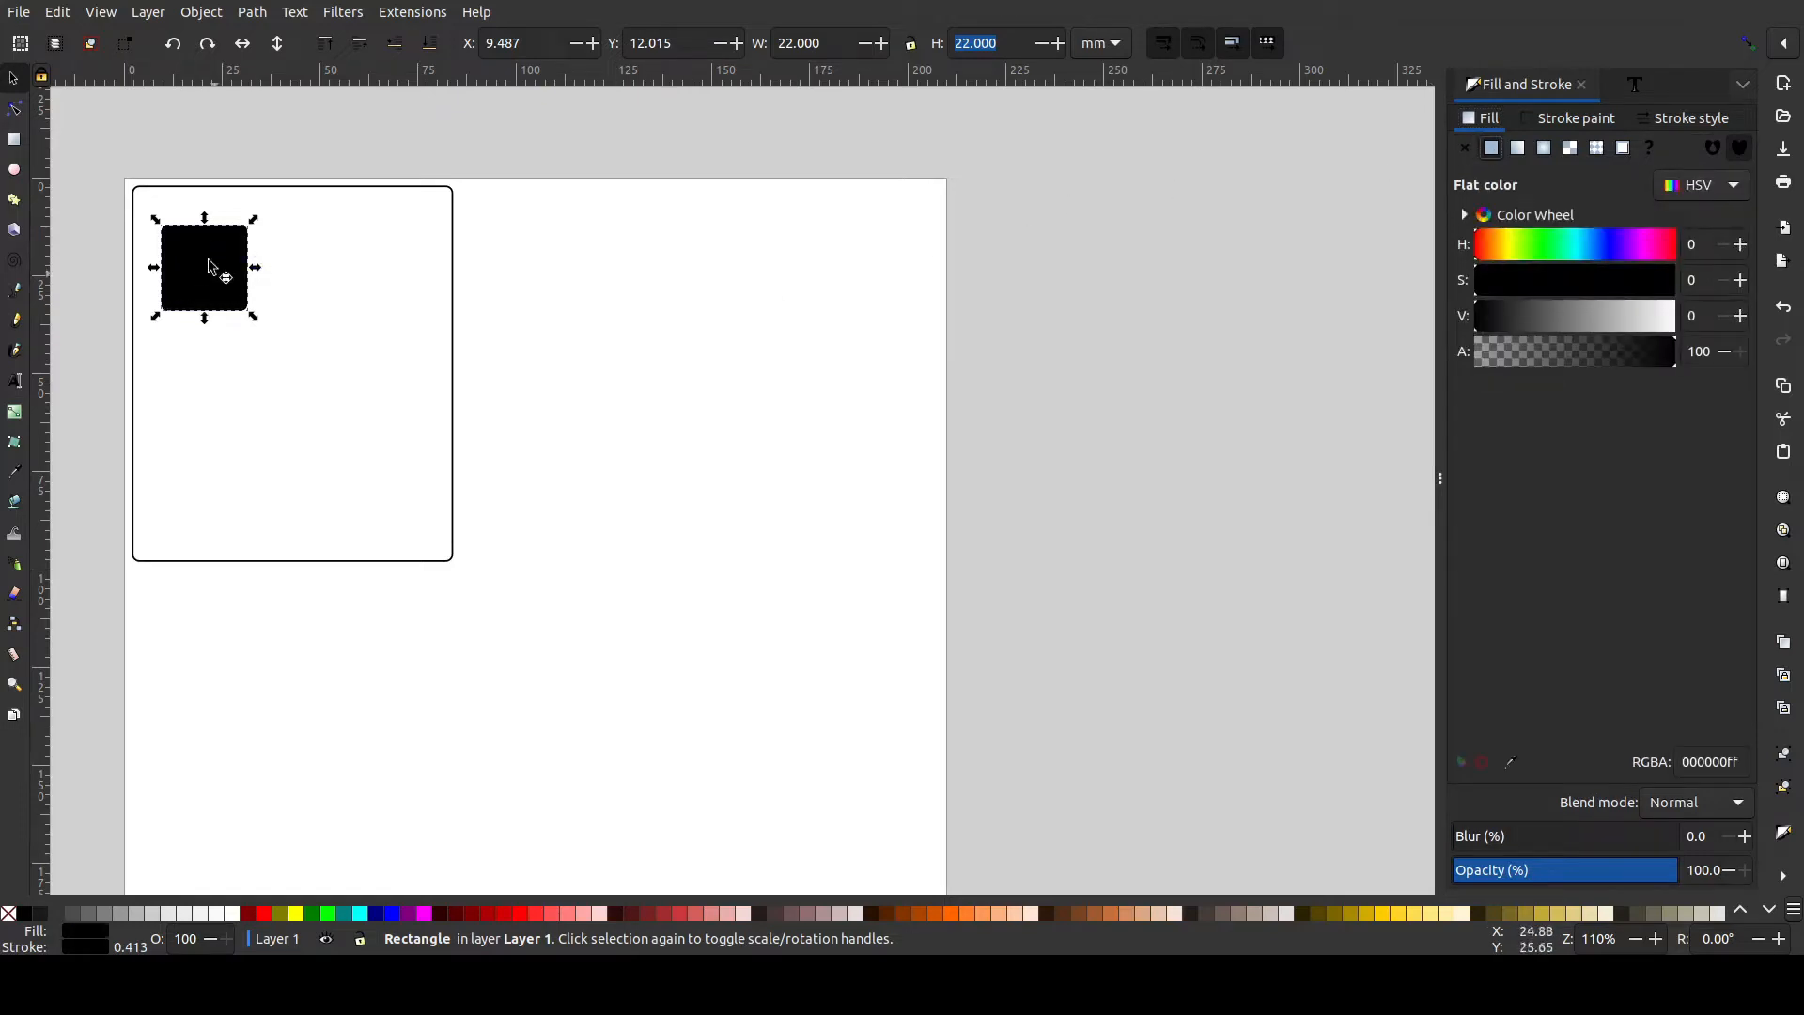
pyautogui.click(1567, 121)
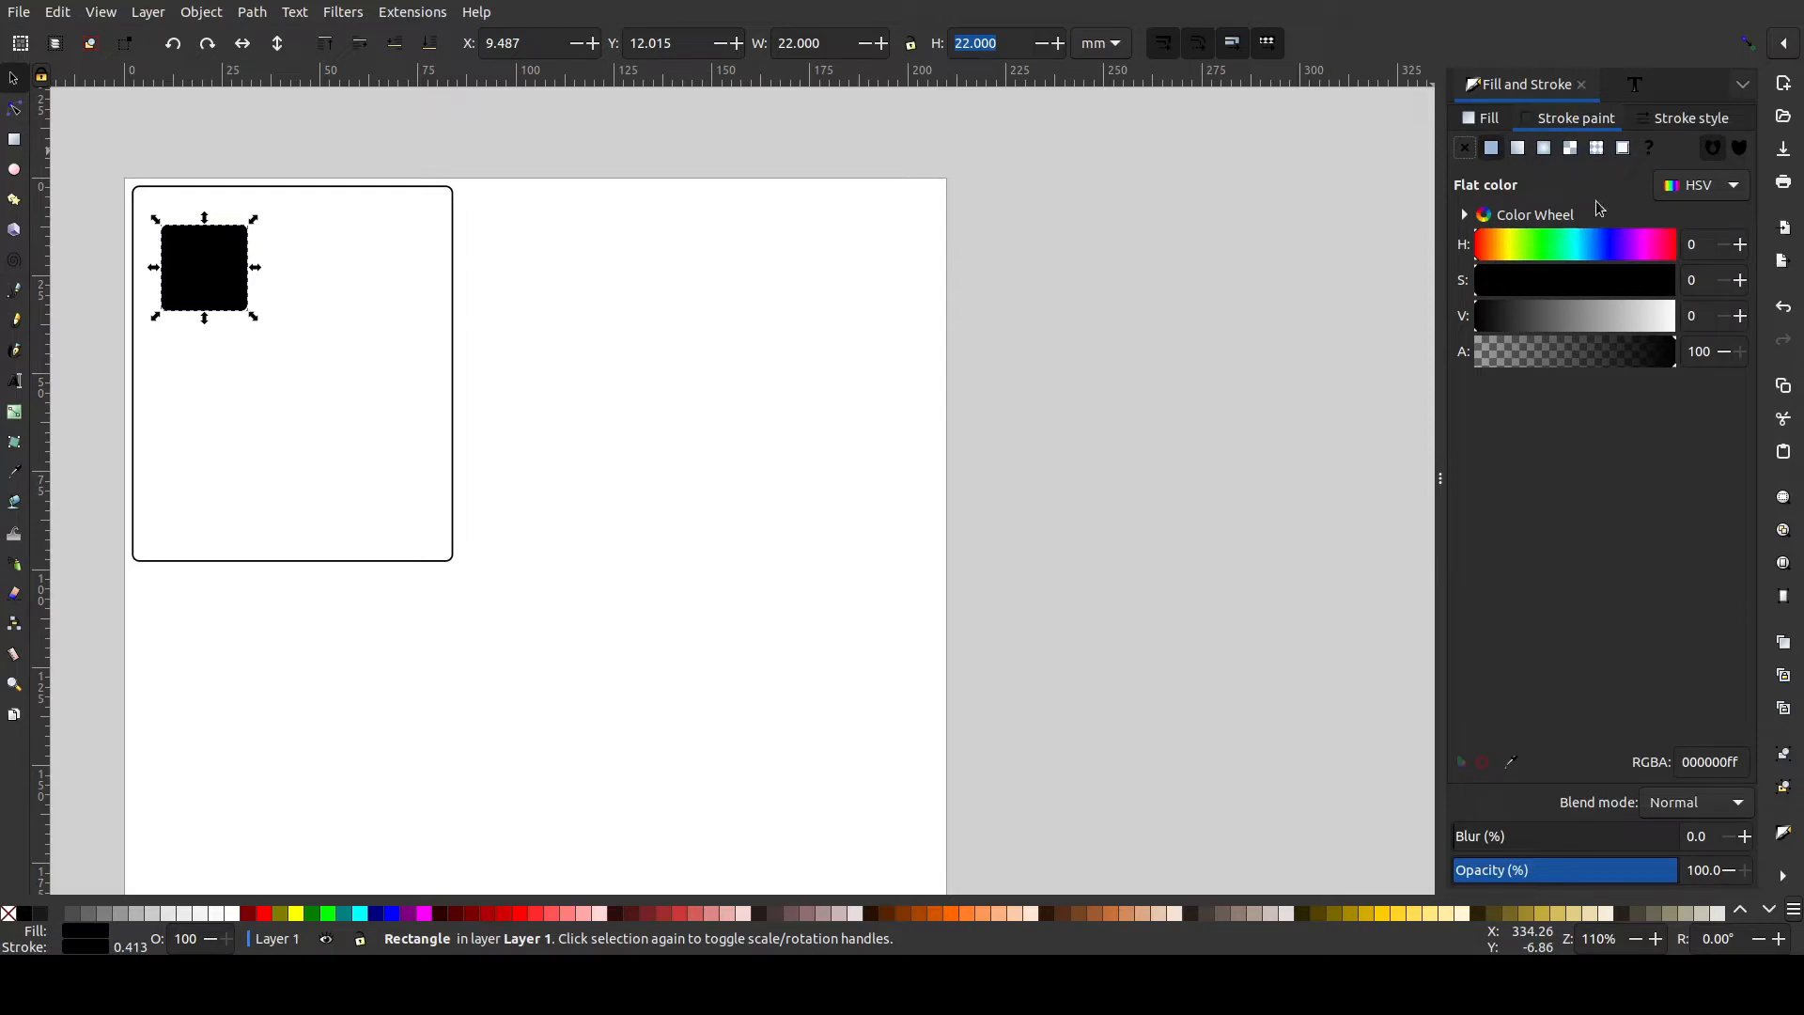
pyautogui.click(1466, 150)
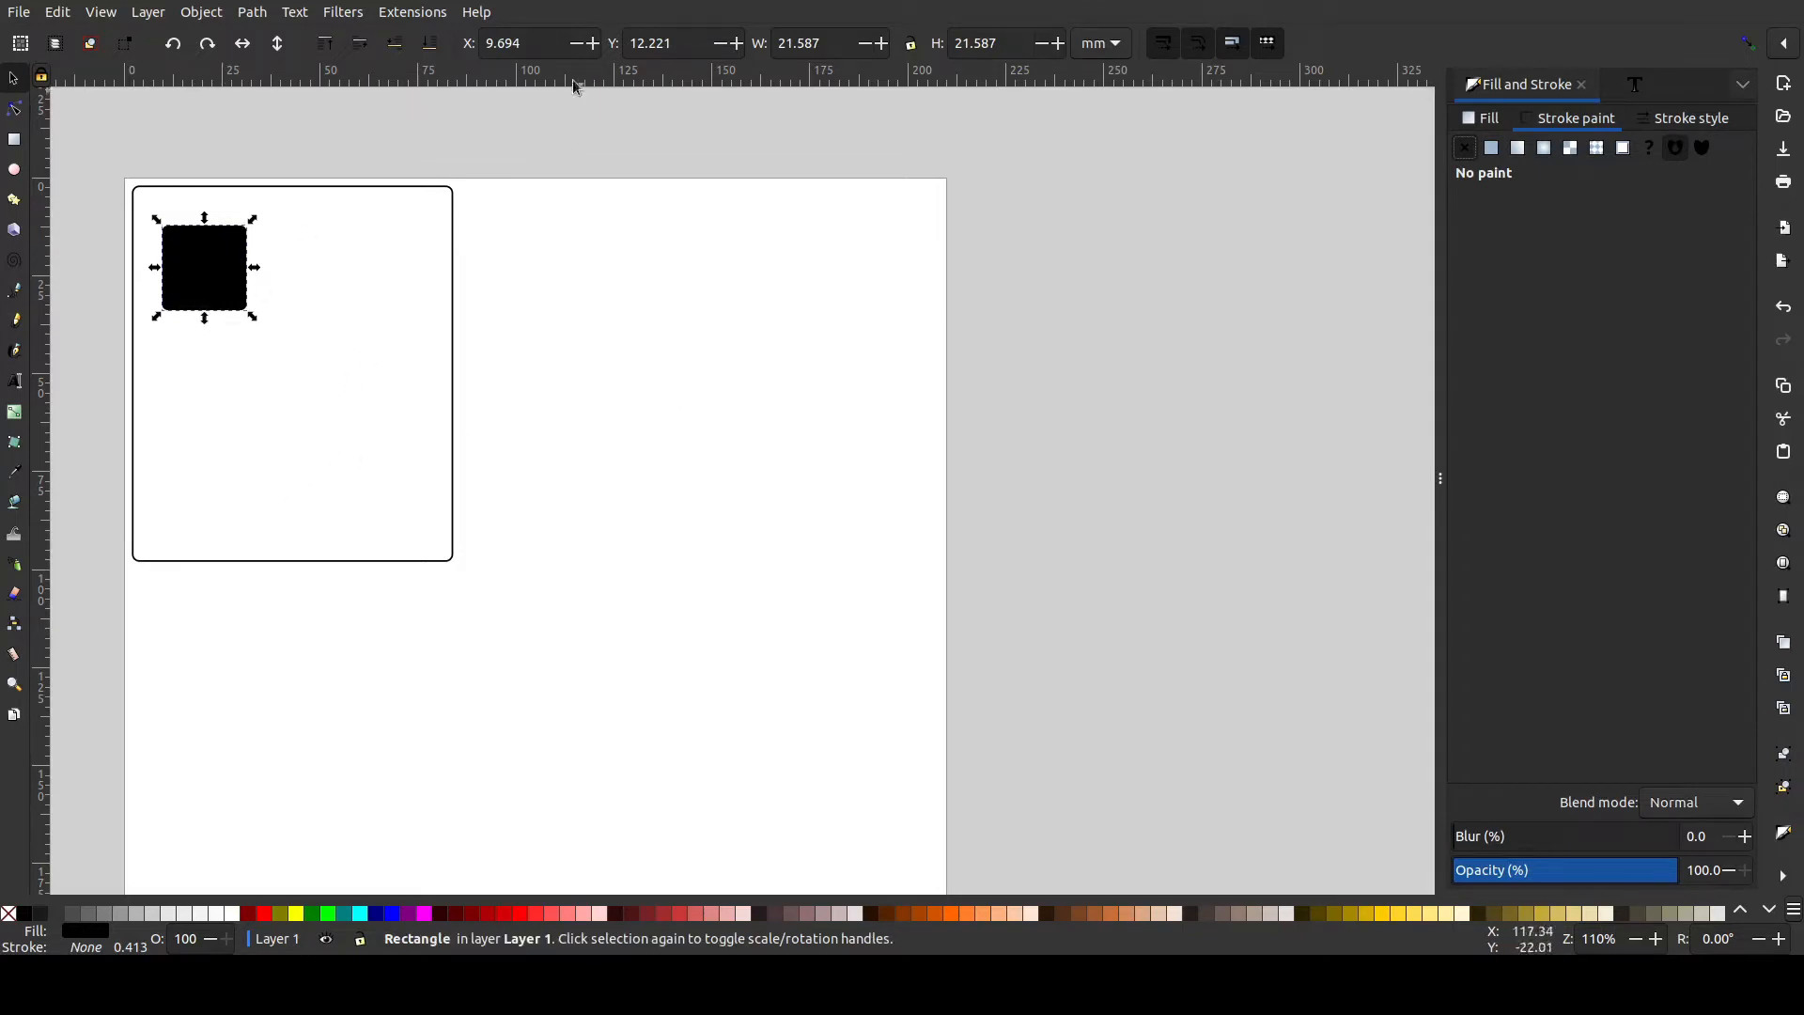
# Resize the filled, strokeless black shape to 22 mm wide and 22 mm high.
pyautogui.click(836, 38)
pyautogui.write('22')
pyautogui.press('Tab')
pyautogui.write('22')
pyautogui.press('Return')
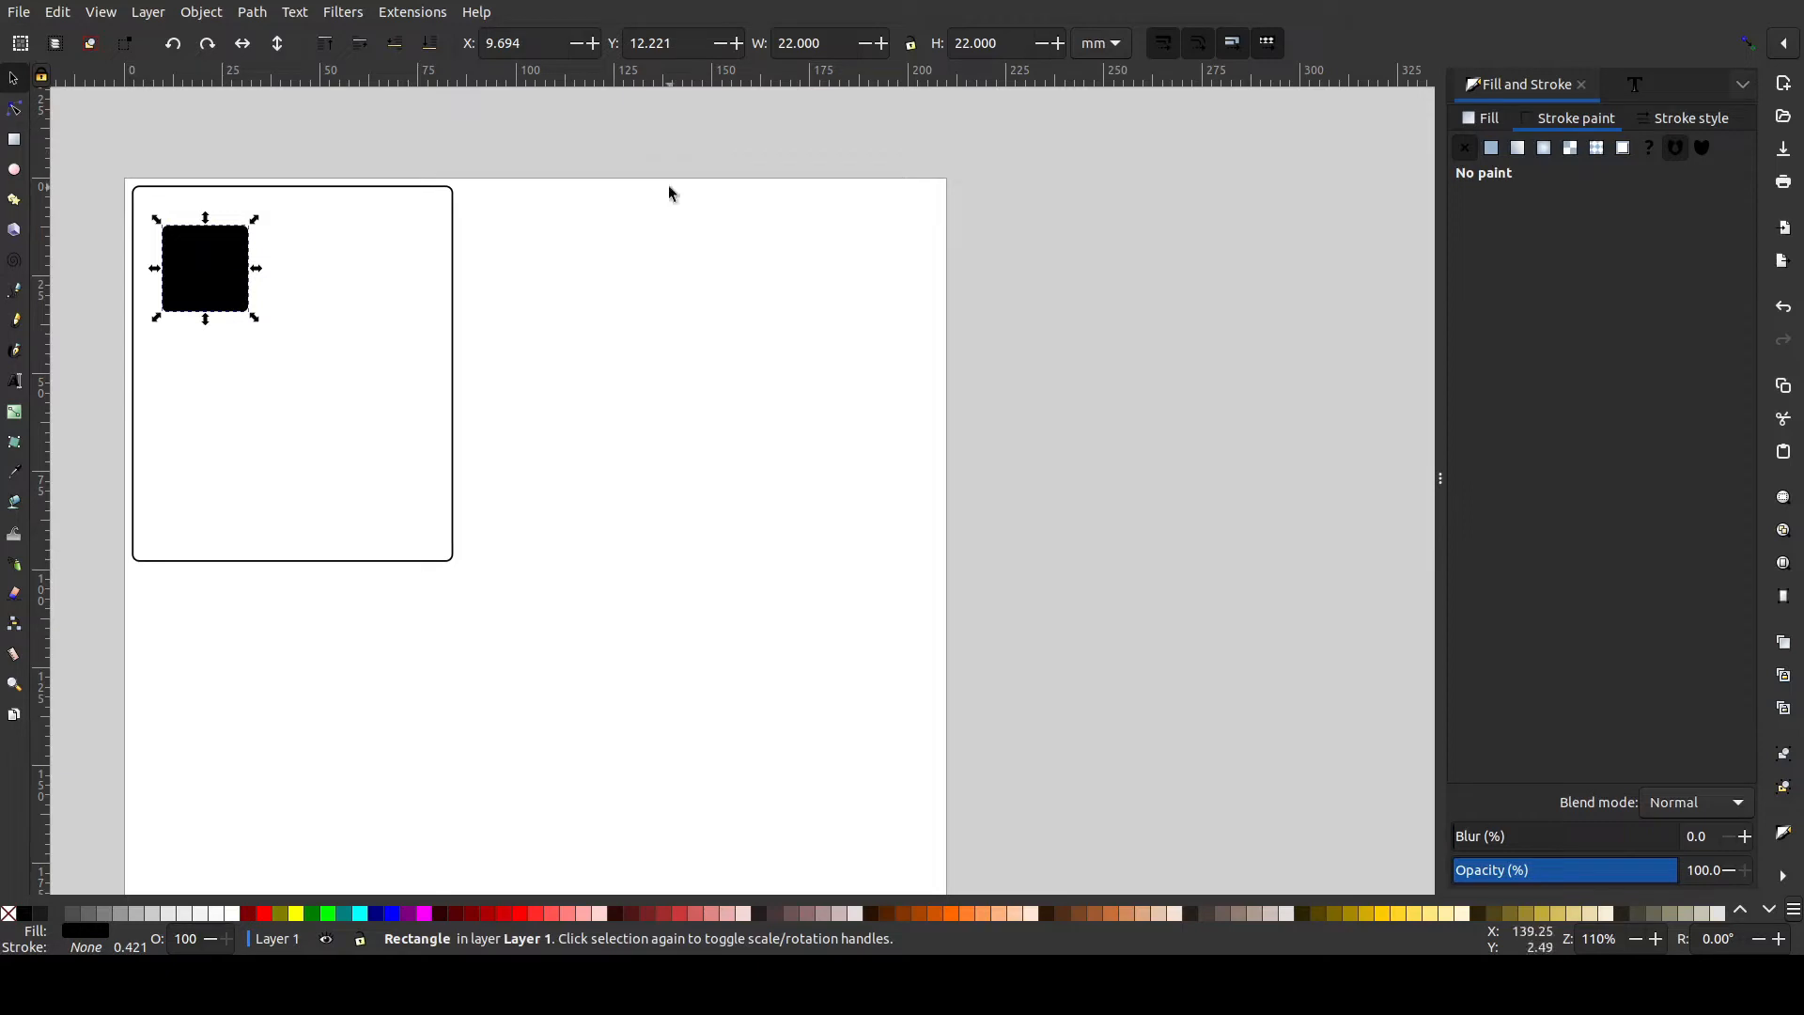
# Move the black square to X 6 mm and Y 20 mm.
pyautogui.moveTo(536, 47); pyautogui.dragTo(377, 42)
pyautogui.write('6')
pyautogui.press('Tab')
pyautogui.write('20')
pyautogui.press('Return')
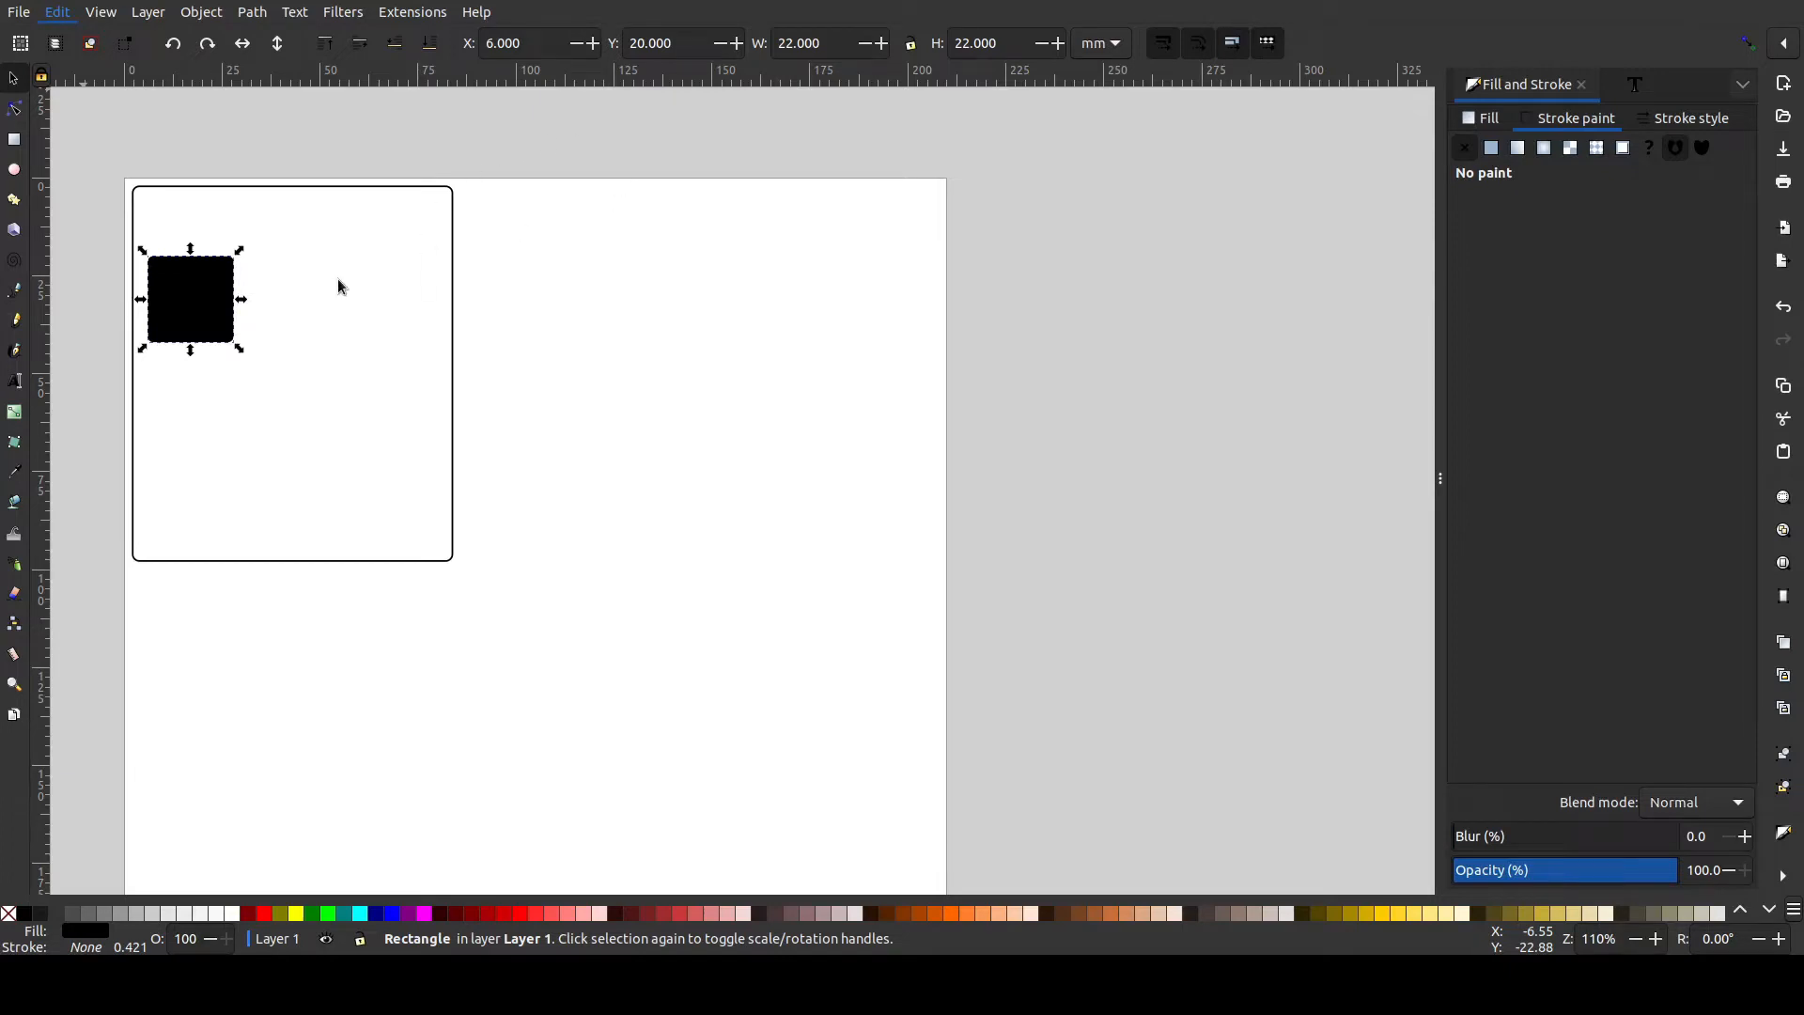
# Duplicate the black square and place the copy beside it in the same row at X 32 mm.
pyautogui.click(189, 285)
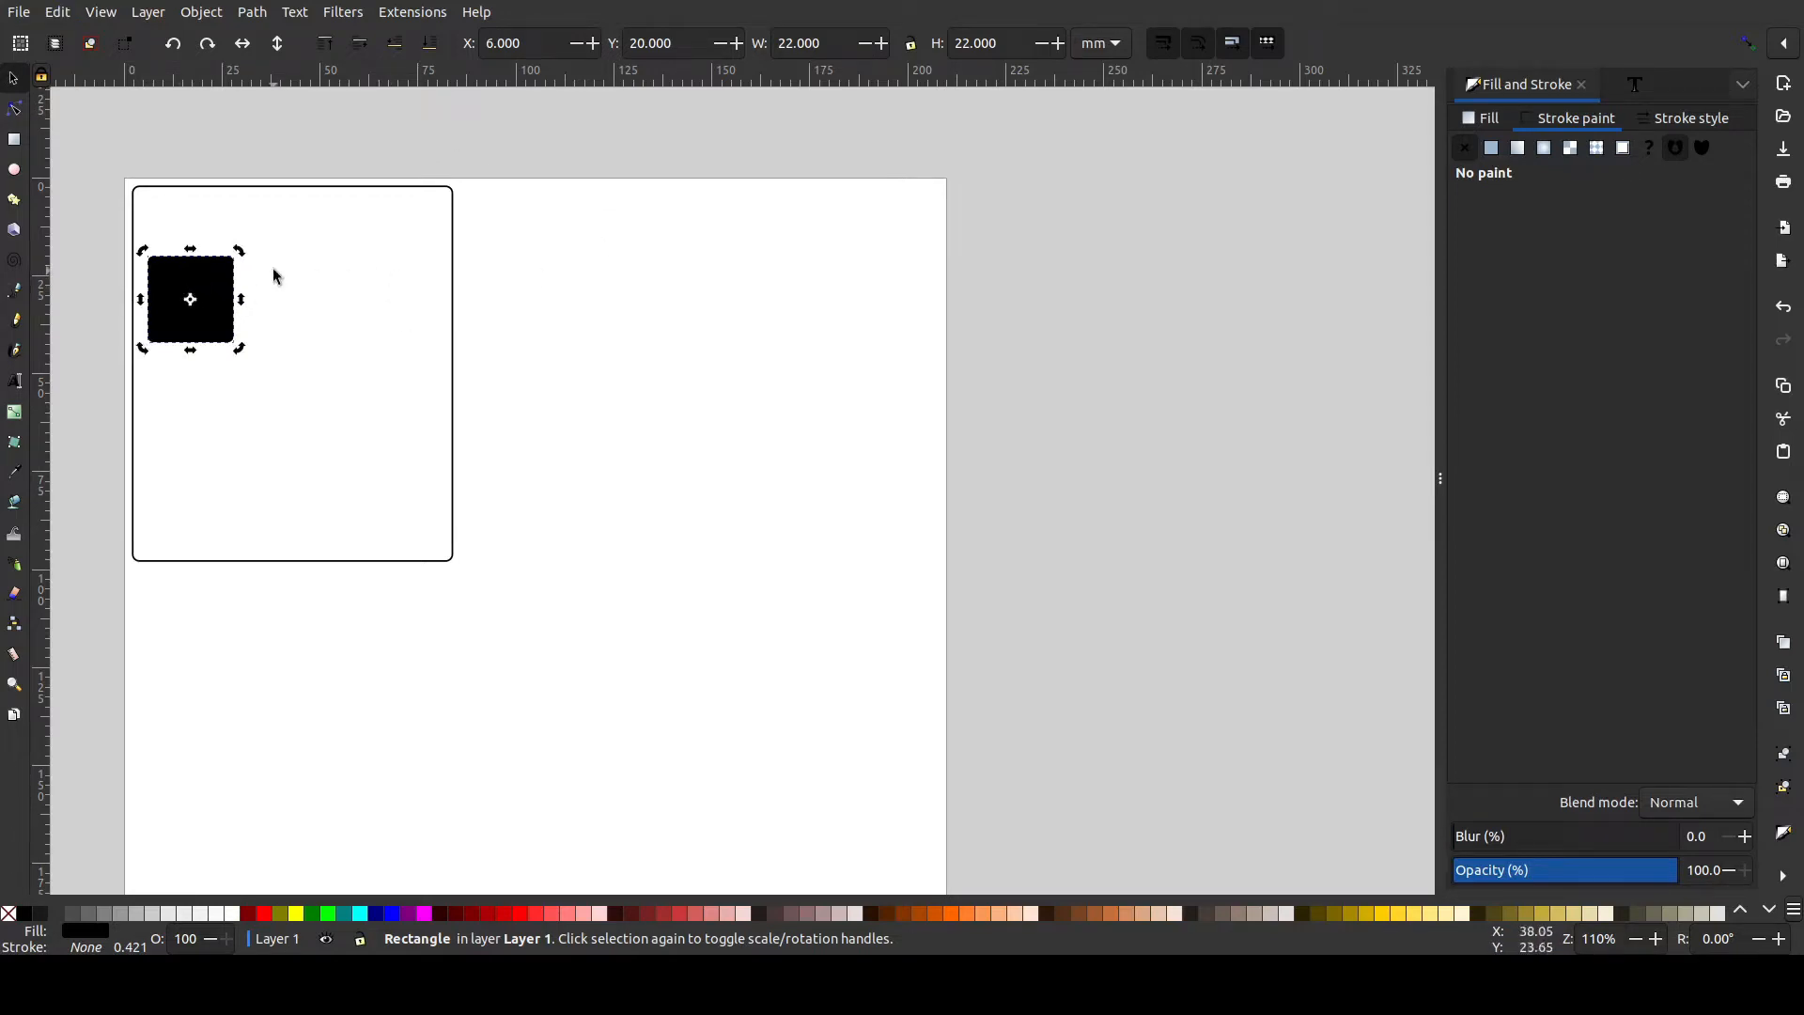
pyautogui.press('ctrl')
pyautogui.hotkey('shift', 's')
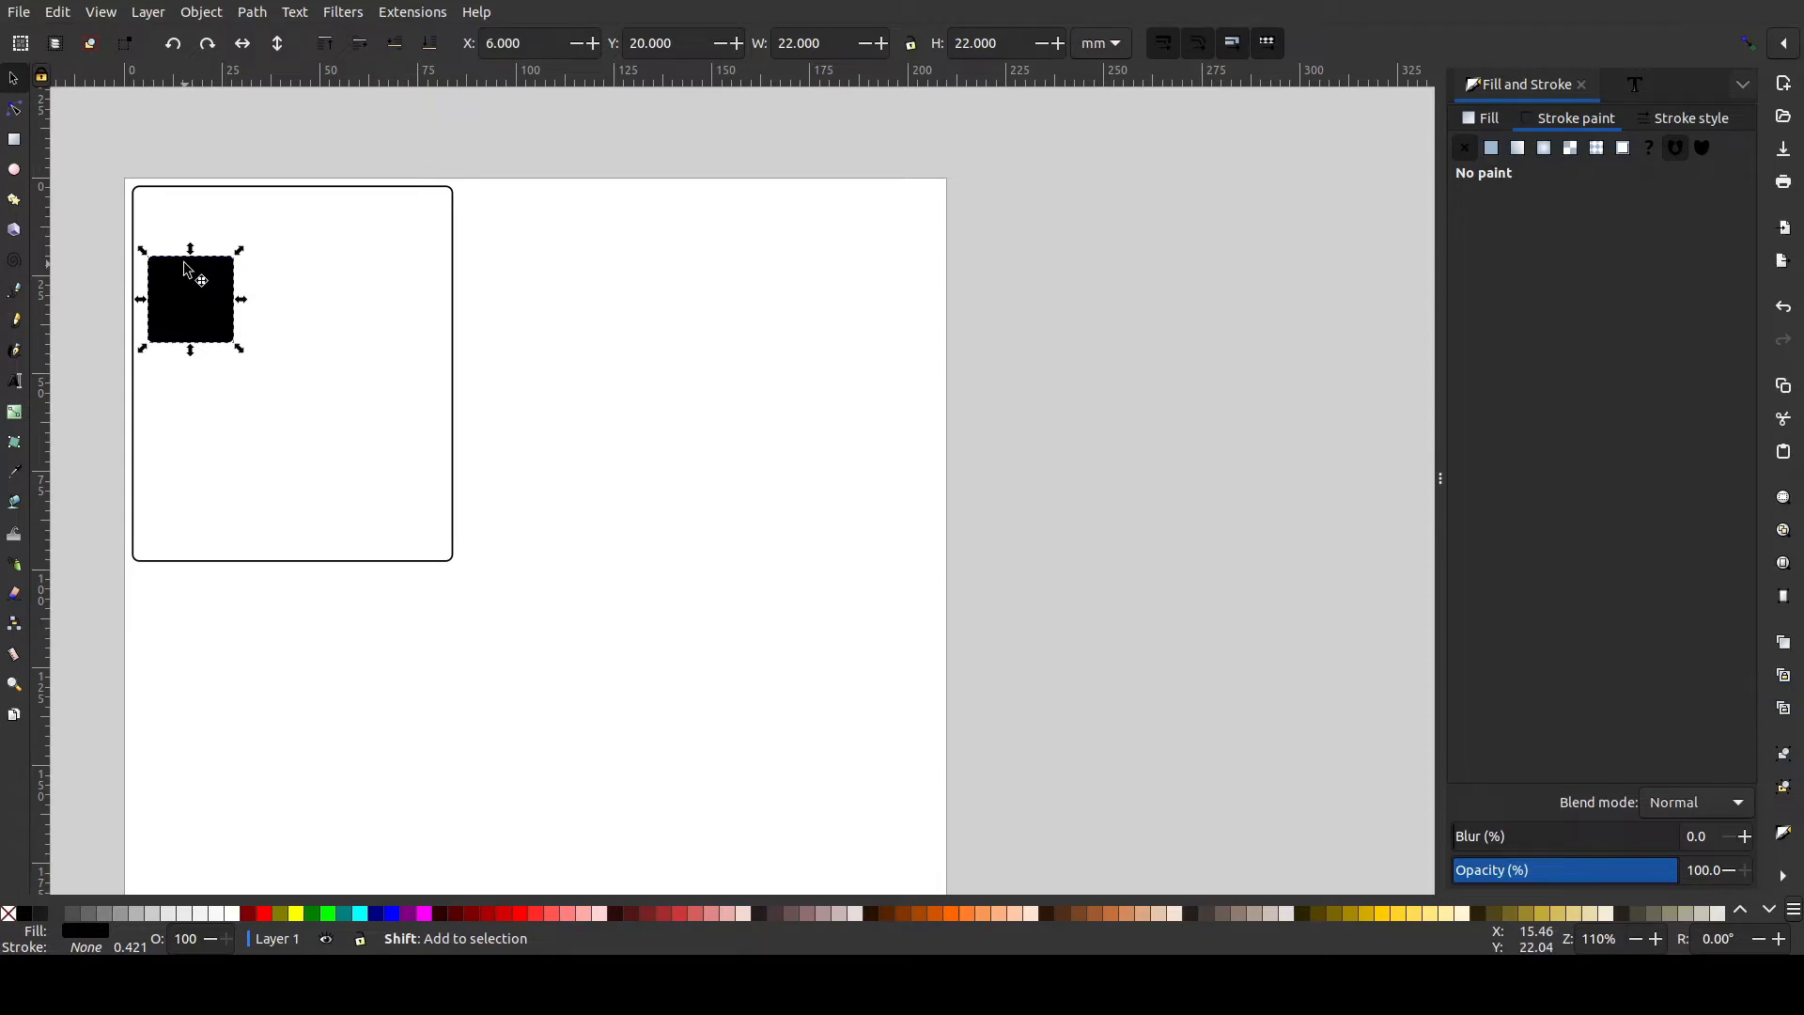
pyautogui.hotkey('shift', 'Right')
pyautogui.hotkey('shift', 'Right')
pyautogui.hotkey('shift', 'Right')
pyautogui.hotkey('shift', 'Right')
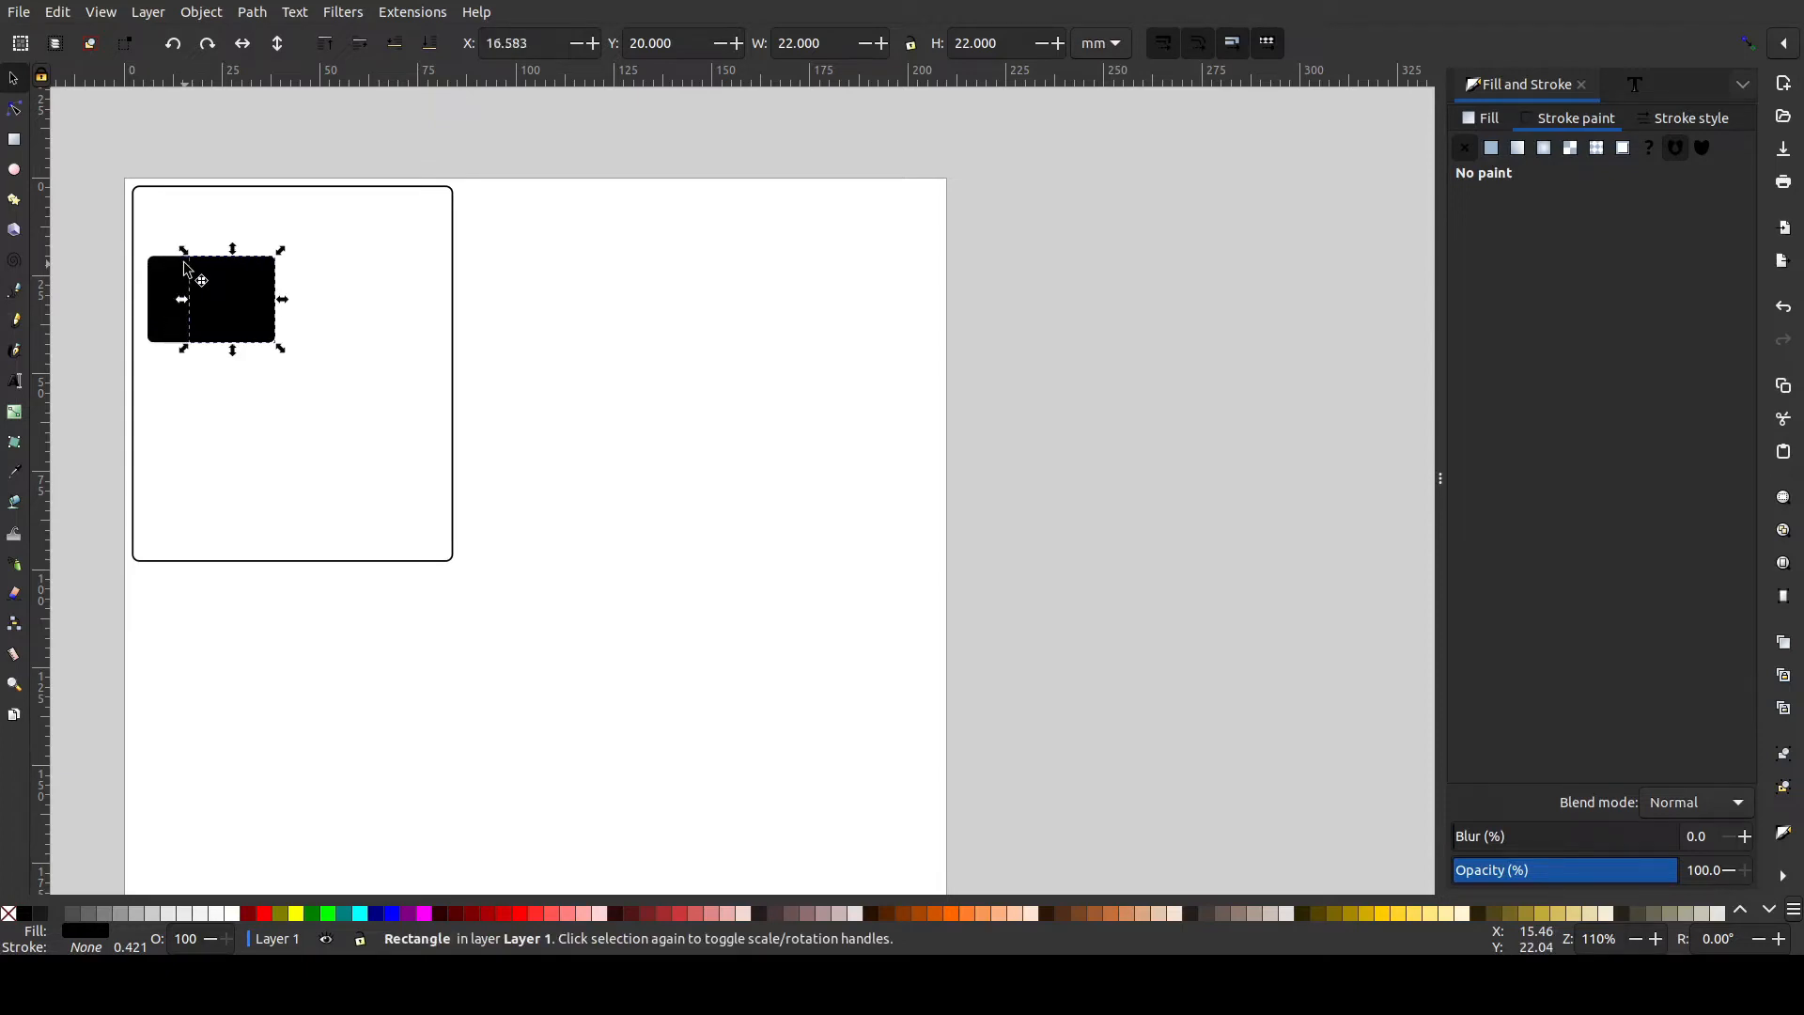
pyautogui.hotkey('shift', 'Right')
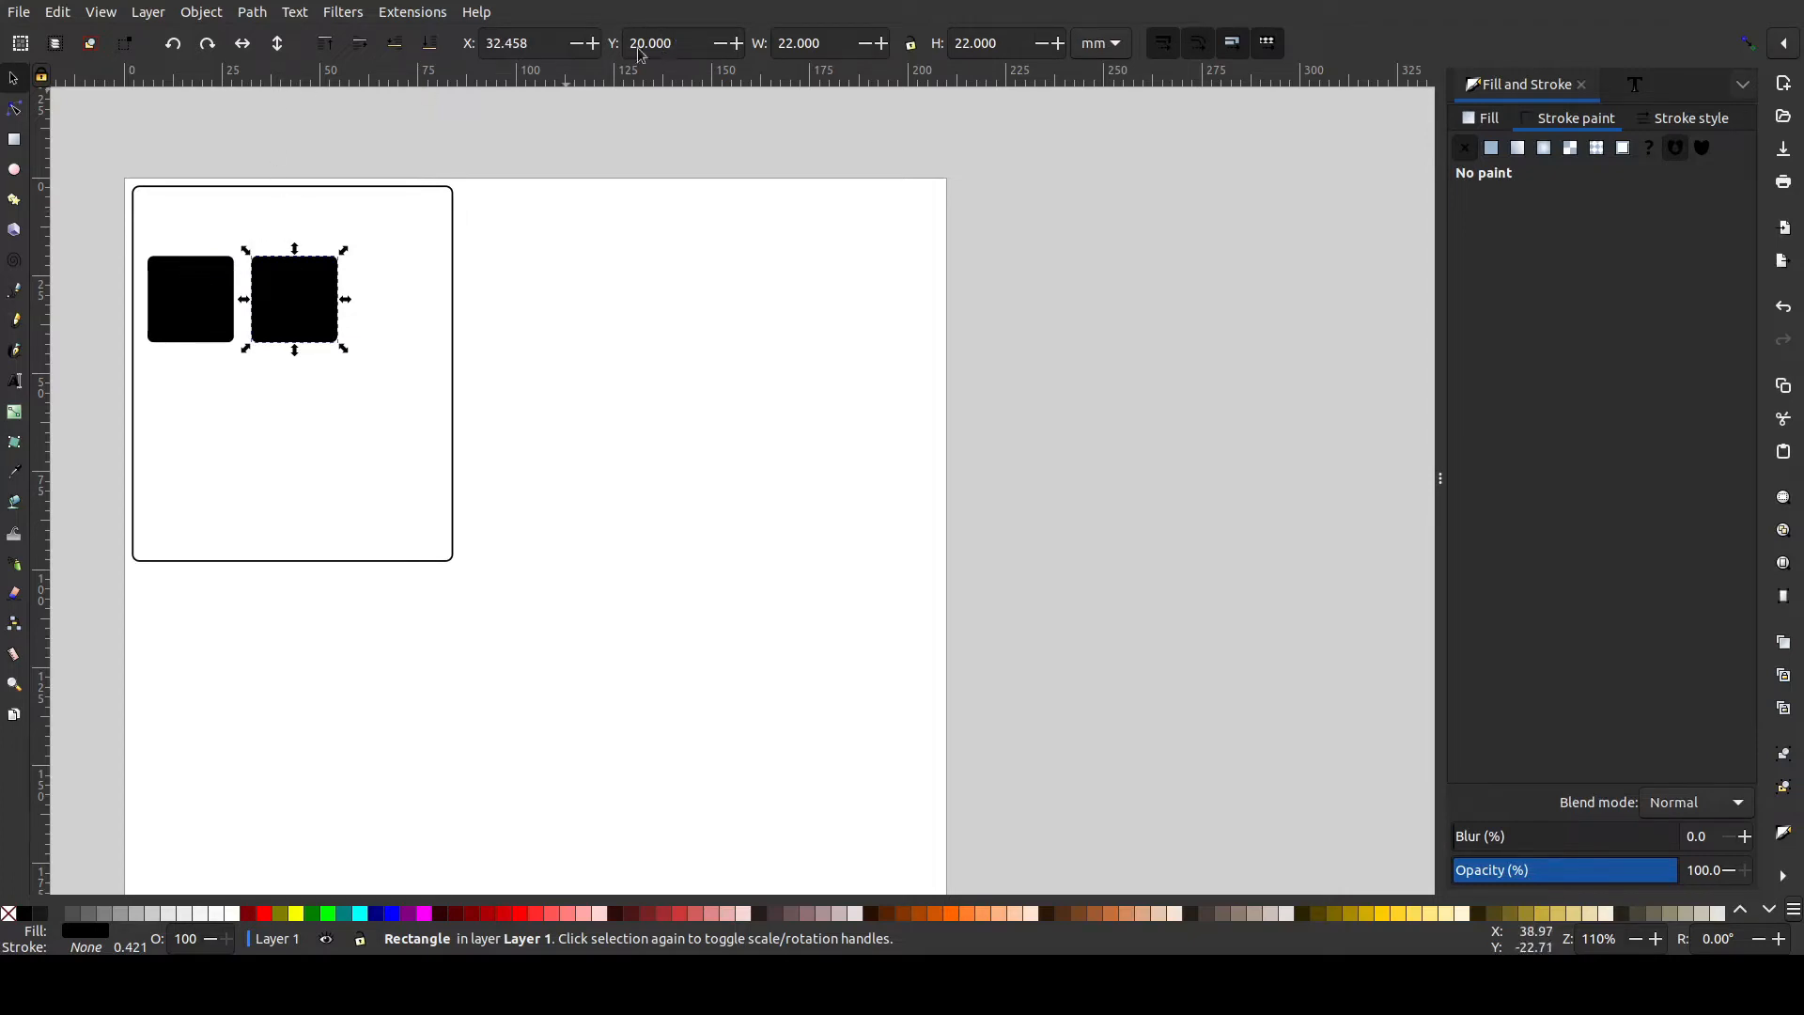
pyautogui.moveTo(553, 44); pyautogui.dragTo(430, 44)
pyautogui.write('32')
pyautogui.press('Return')
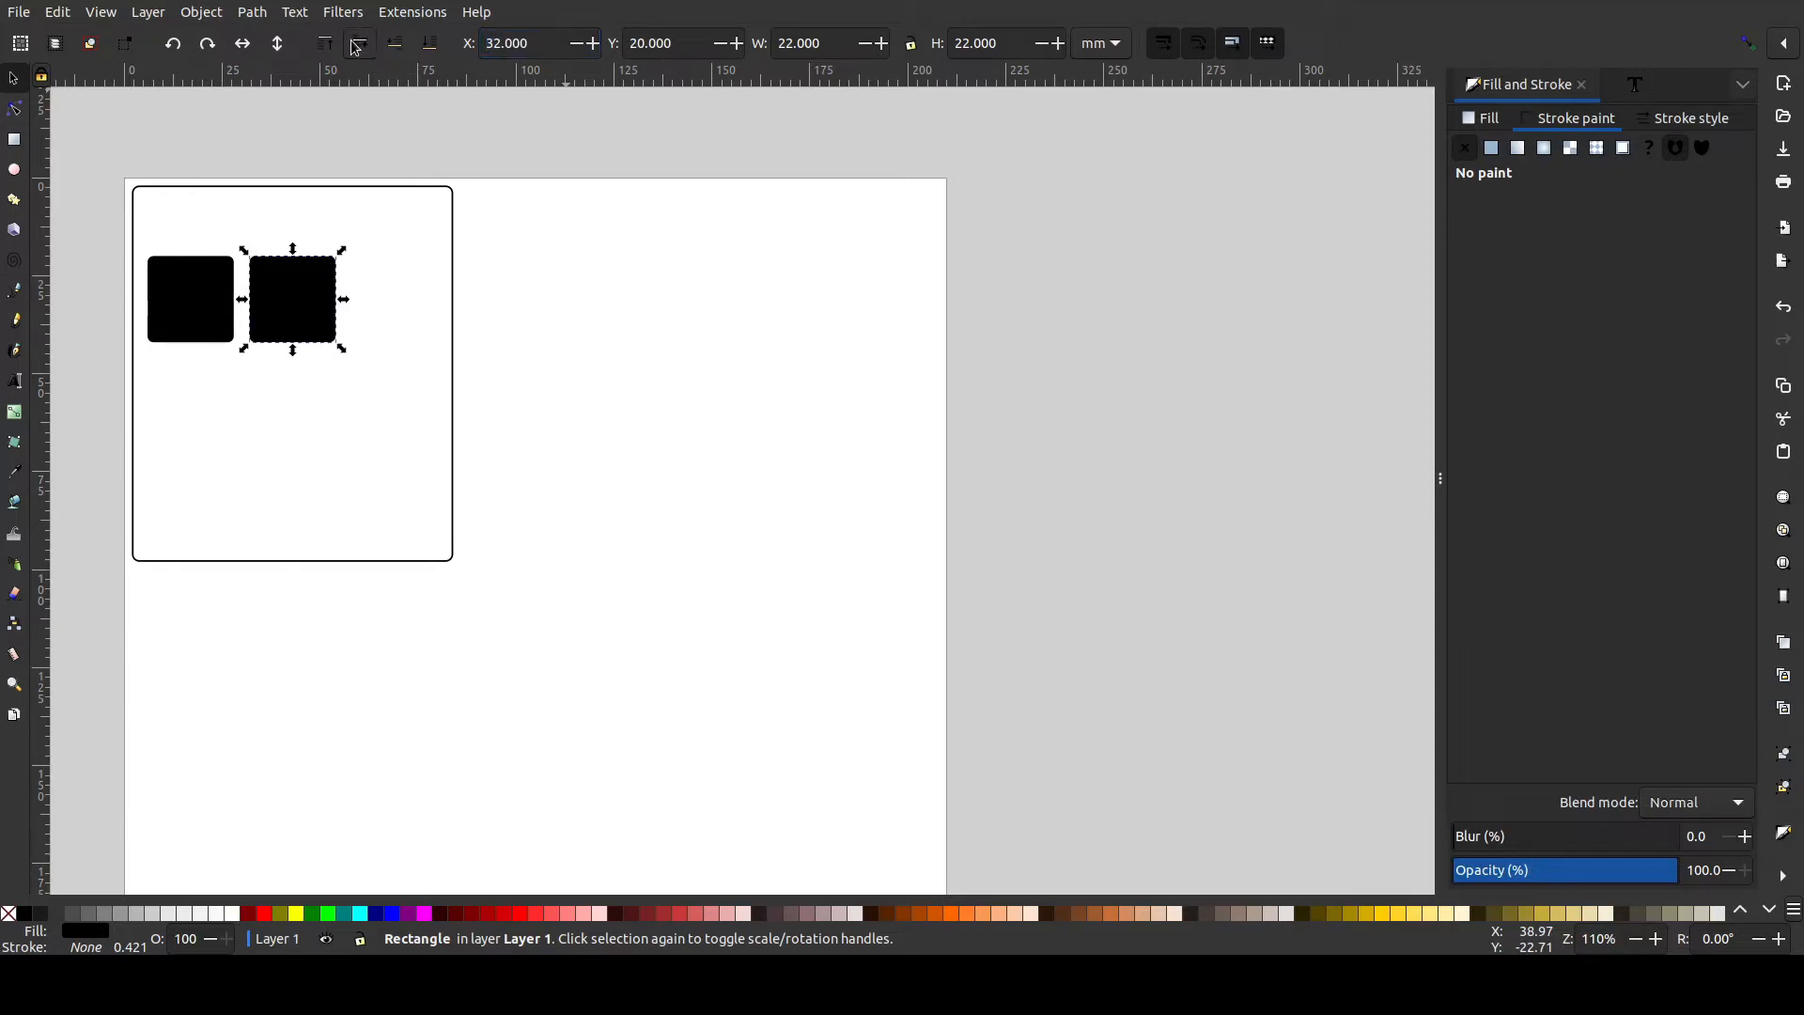
# Duplicate the middle black square and place the copy at X 58 mm as the third in the row.
pyautogui.click(292, 313)
pyautogui.hotkey('shift', 'Right')
pyautogui.hotkey('shift', 'Right')
pyautogui.hotkey('shift', 'Right')
pyautogui.hotkey('shift', 'Right')
pyautogui.hotkey('shift', 'Right')
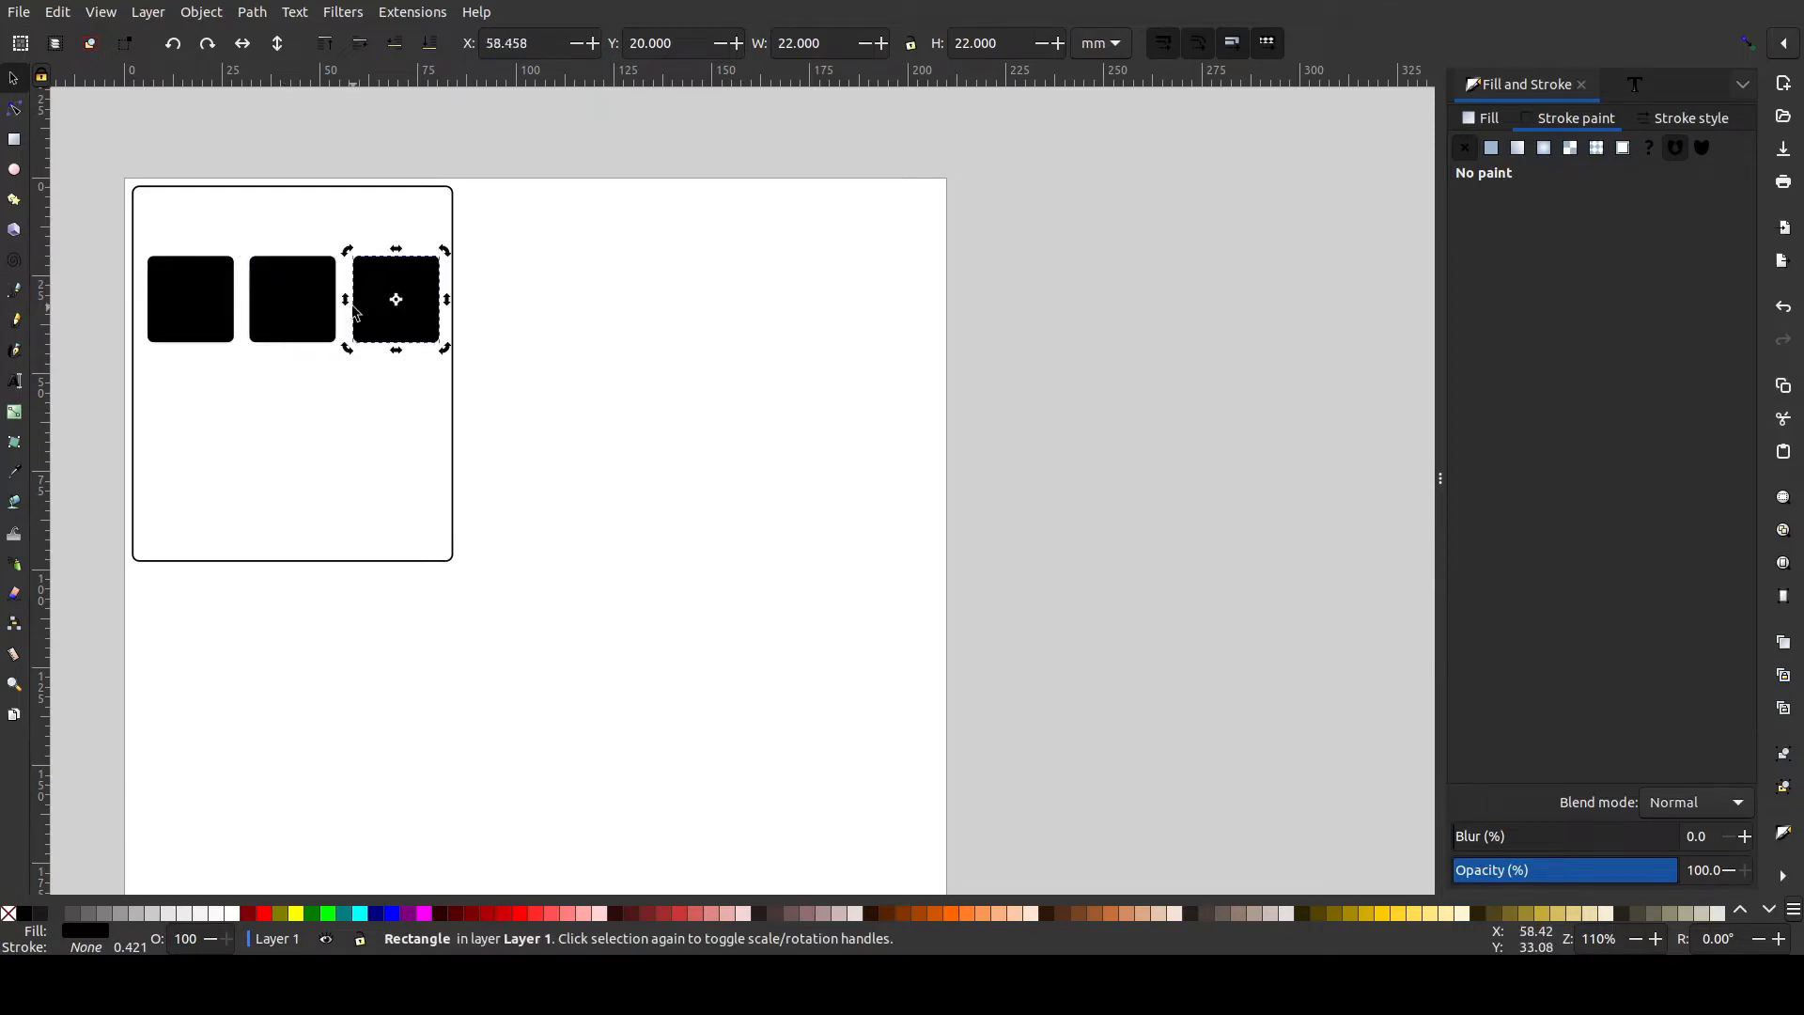
pyautogui.moveTo(541, 49); pyautogui.dragTo(443, 44)
pyautogui.write('58')
pyautogui.press('Return')
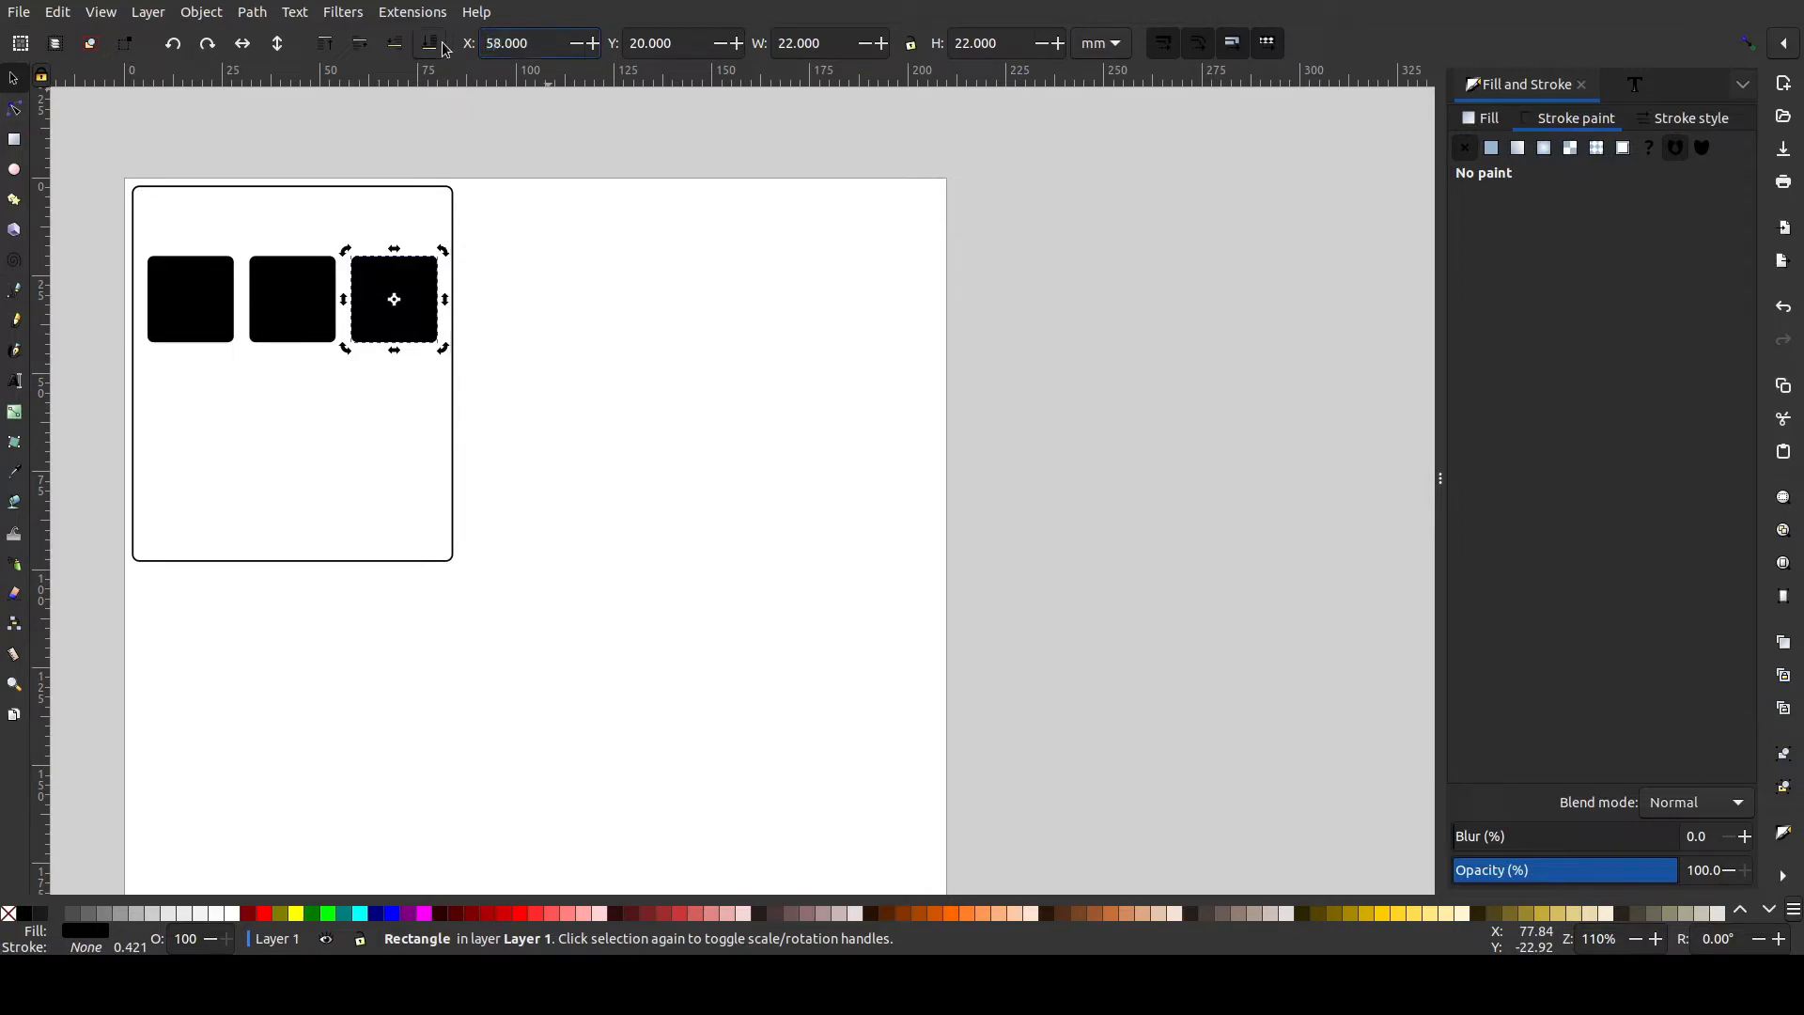
# Select the three black squares in the row and combine them into one group.
pyautogui.click(587, 241)
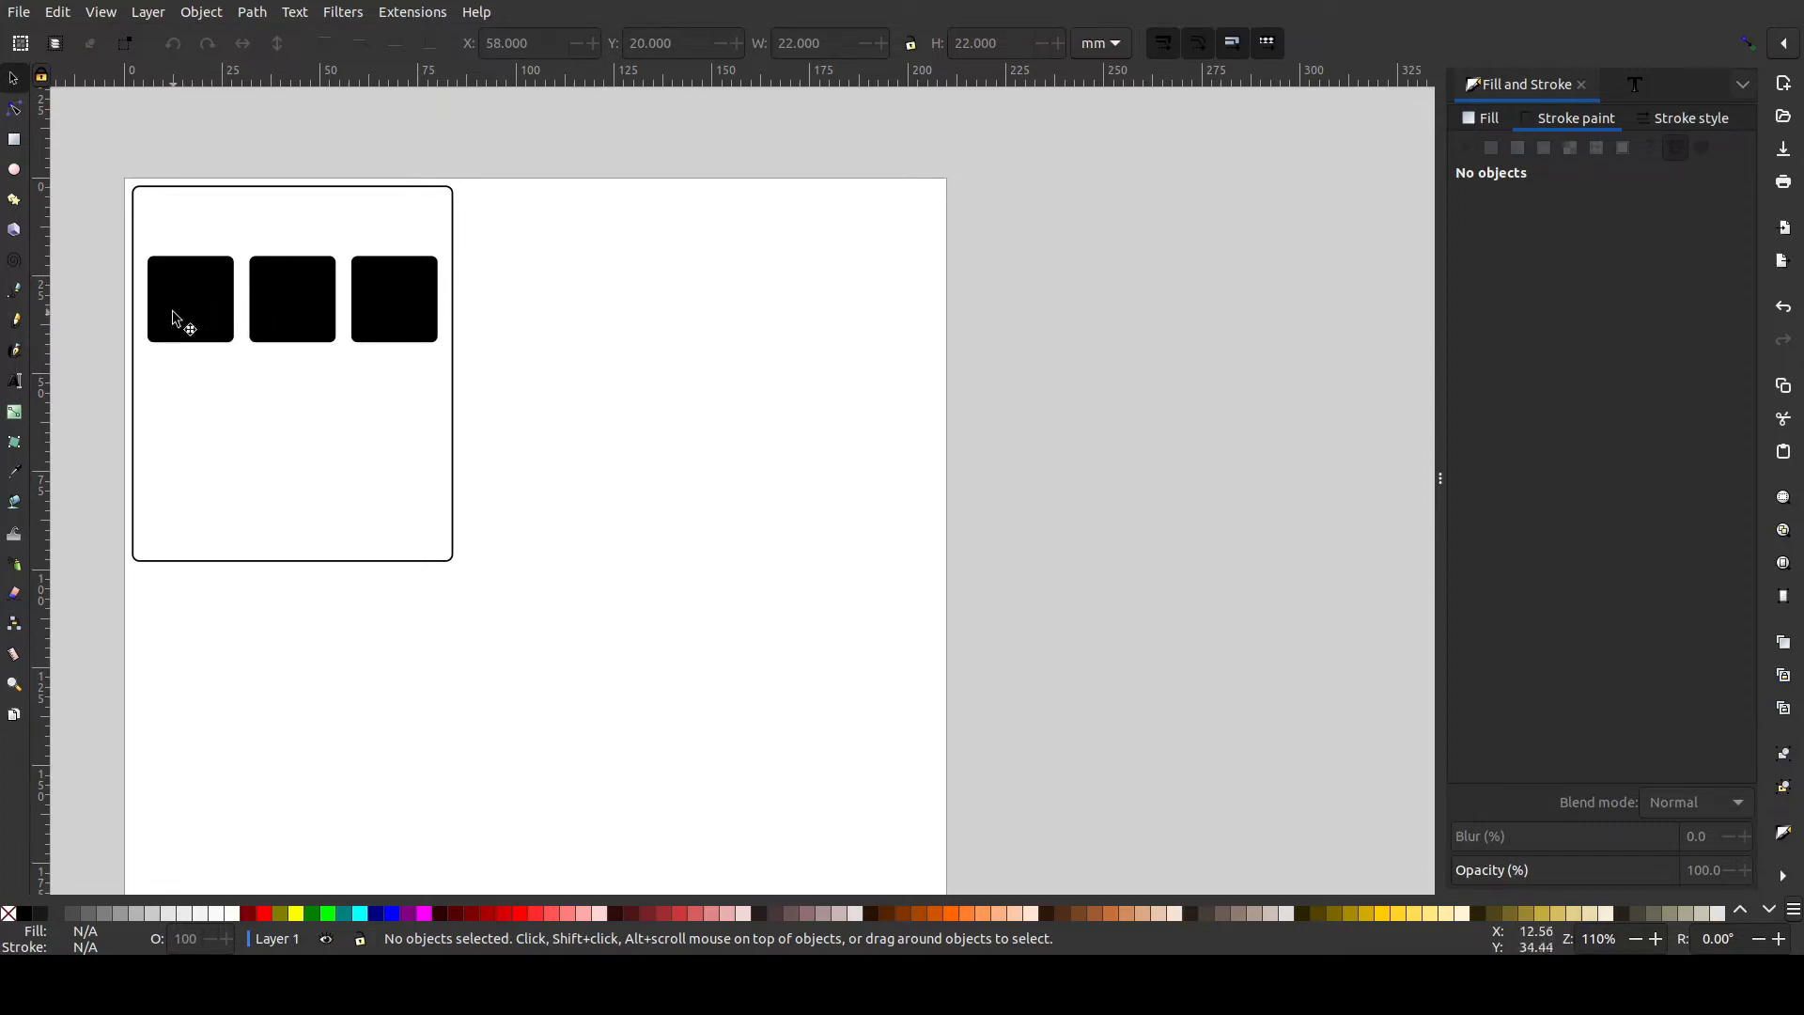
pyautogui.moveTo(144, 235); pyautogui.dragTo(442, 380)
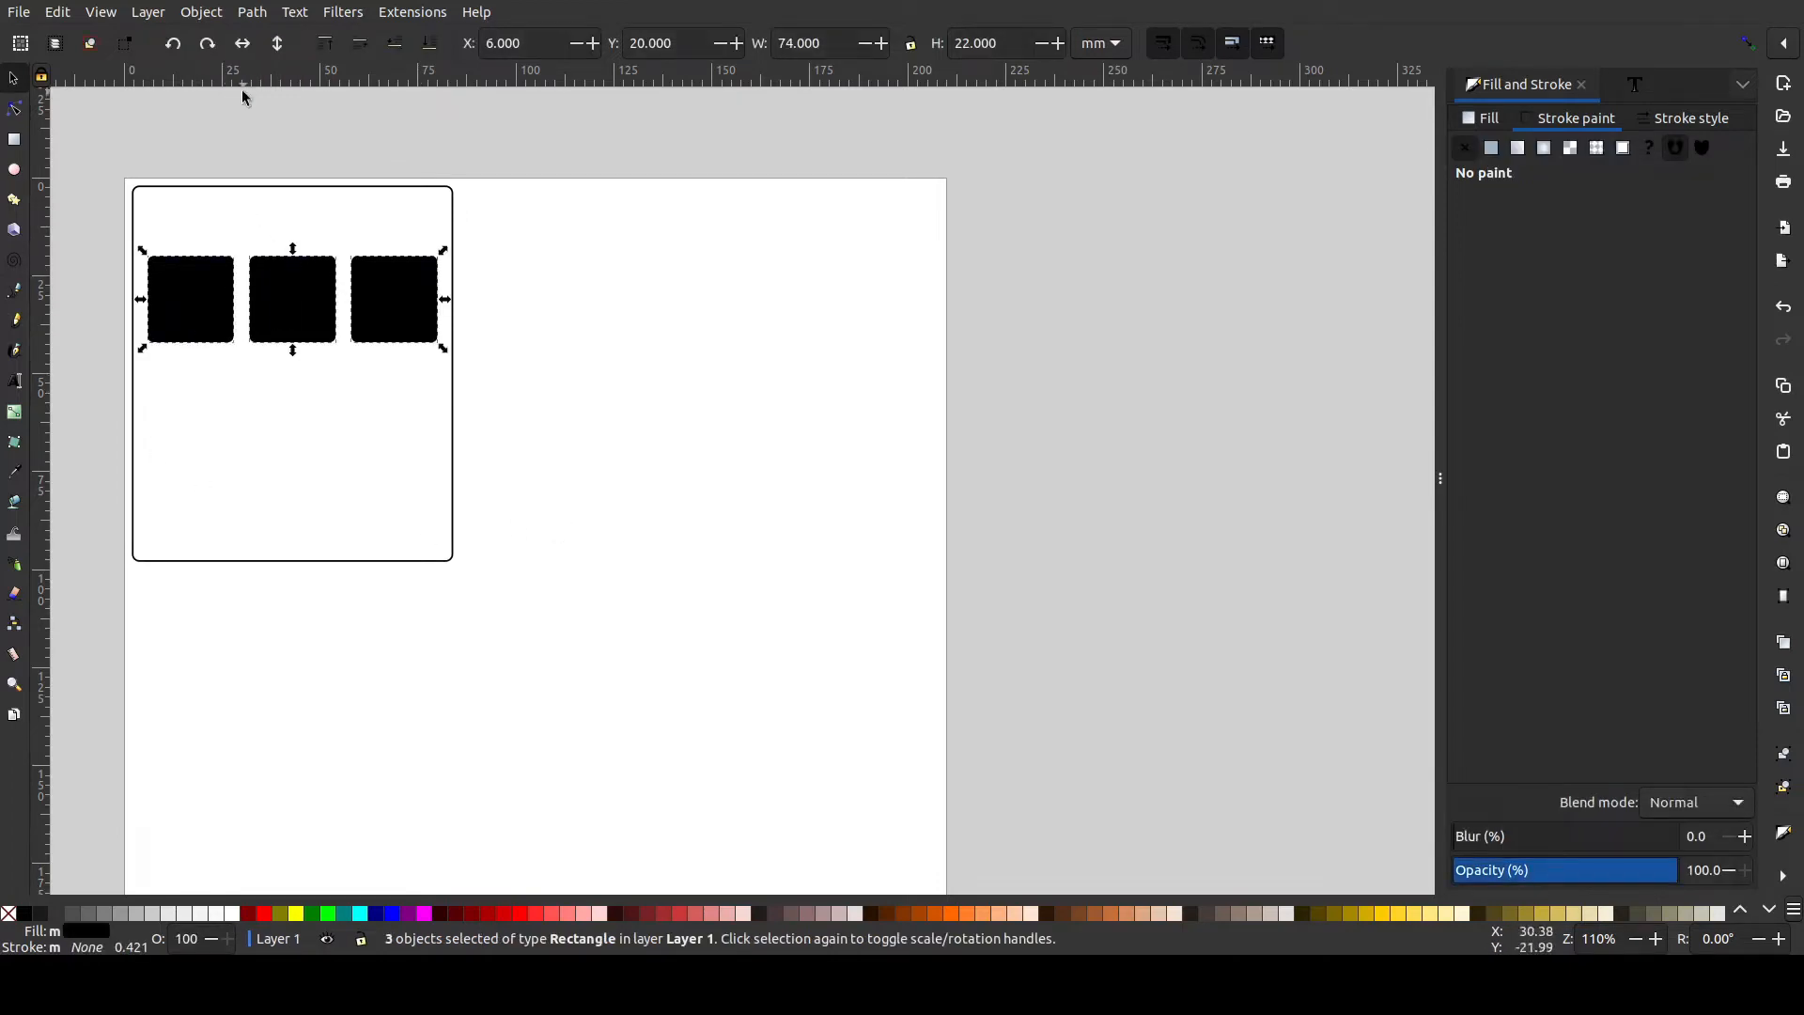
pyautogui.click(199, 13)
pyautogui.click(295, 177)
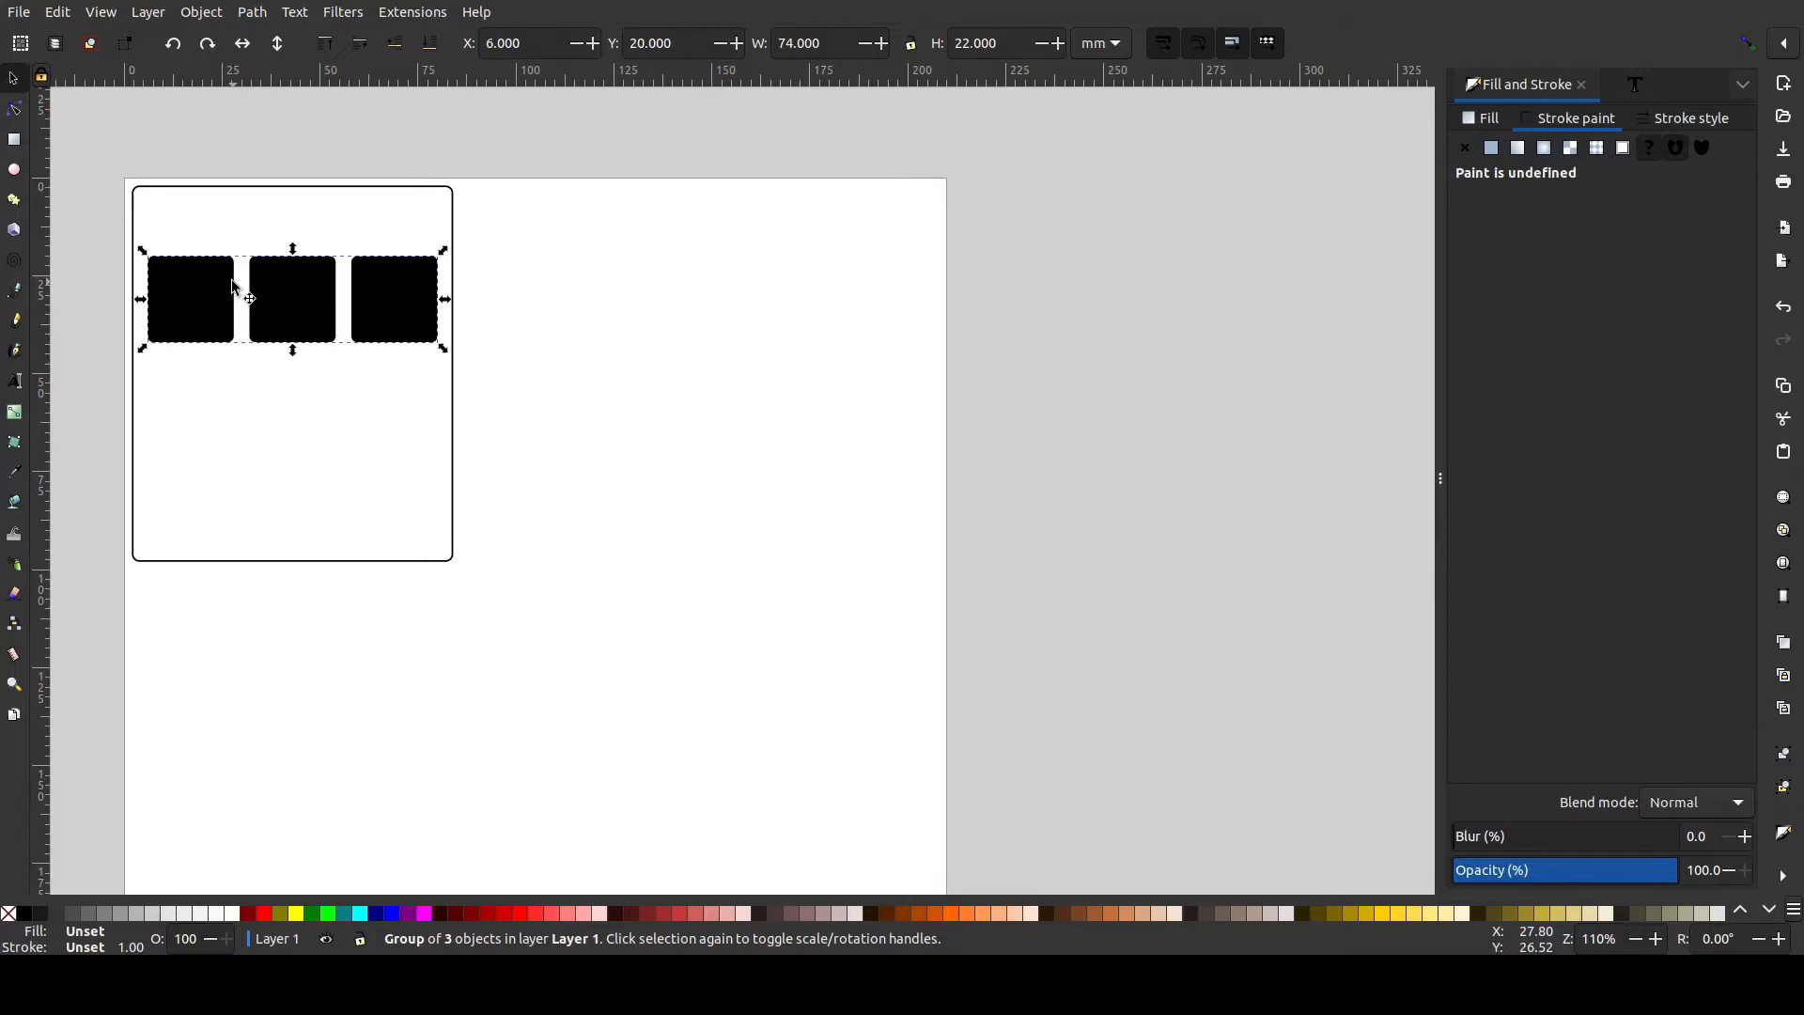
pyautogui.hotkey('shift', 'd')
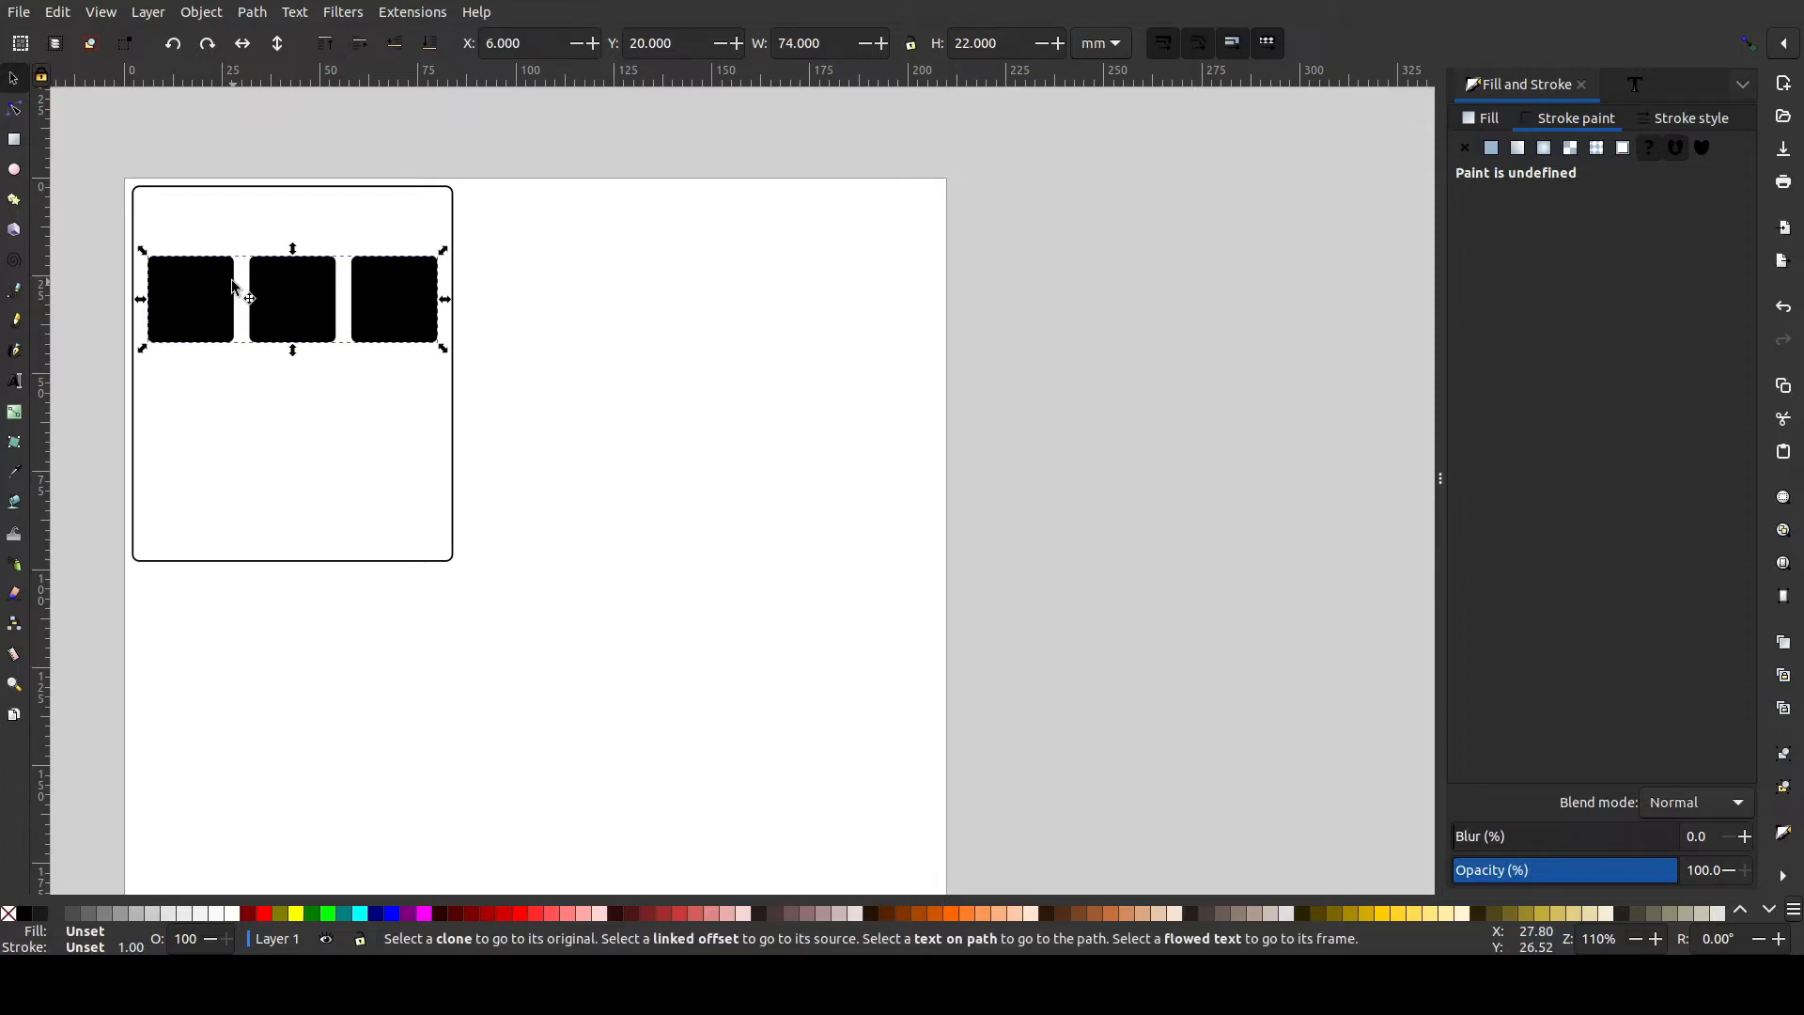
pyautogui.hotkey('shift', 'Down')
pyautogui.hotkey('shift', 'Down')
pyautogui.hotkey('ctrl', 'z')
pyautogui.hotkey('shift', 'd')
# Duplicate the grouped row of squares and place the copy below it at Y 46 mm.
pyautogui.hotkey('ctrl', 'd')
pyautogui.hotkey('shift', 'Down')
pyautogui.hotkey('shift', 'Down')
pyautogui.hotkey('shift', 'Down')
pyautogui.hotkey('shift', 'Down')
pyautogui.hotkey('shift', 'Down')
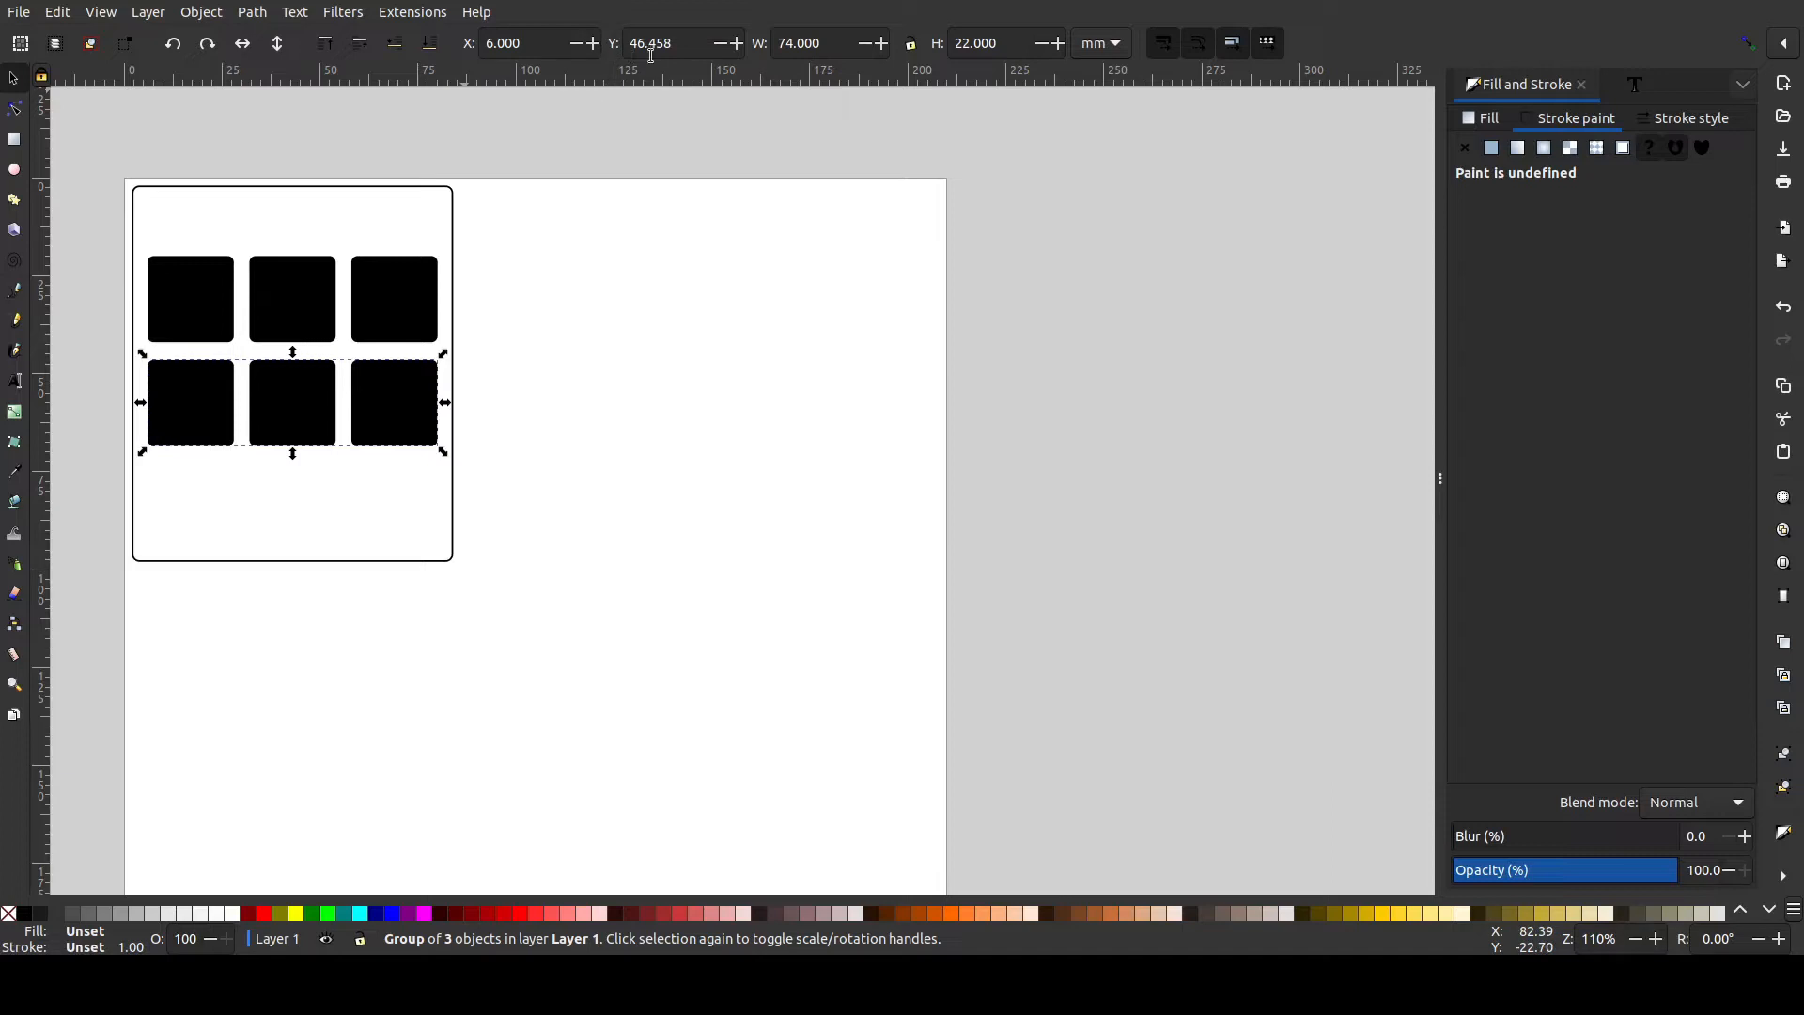
pyautogui.moveTo(676, 44); pyautogui.dragTo(540, 39)
pyautogui.write('46')
pyautogui.press('Return')
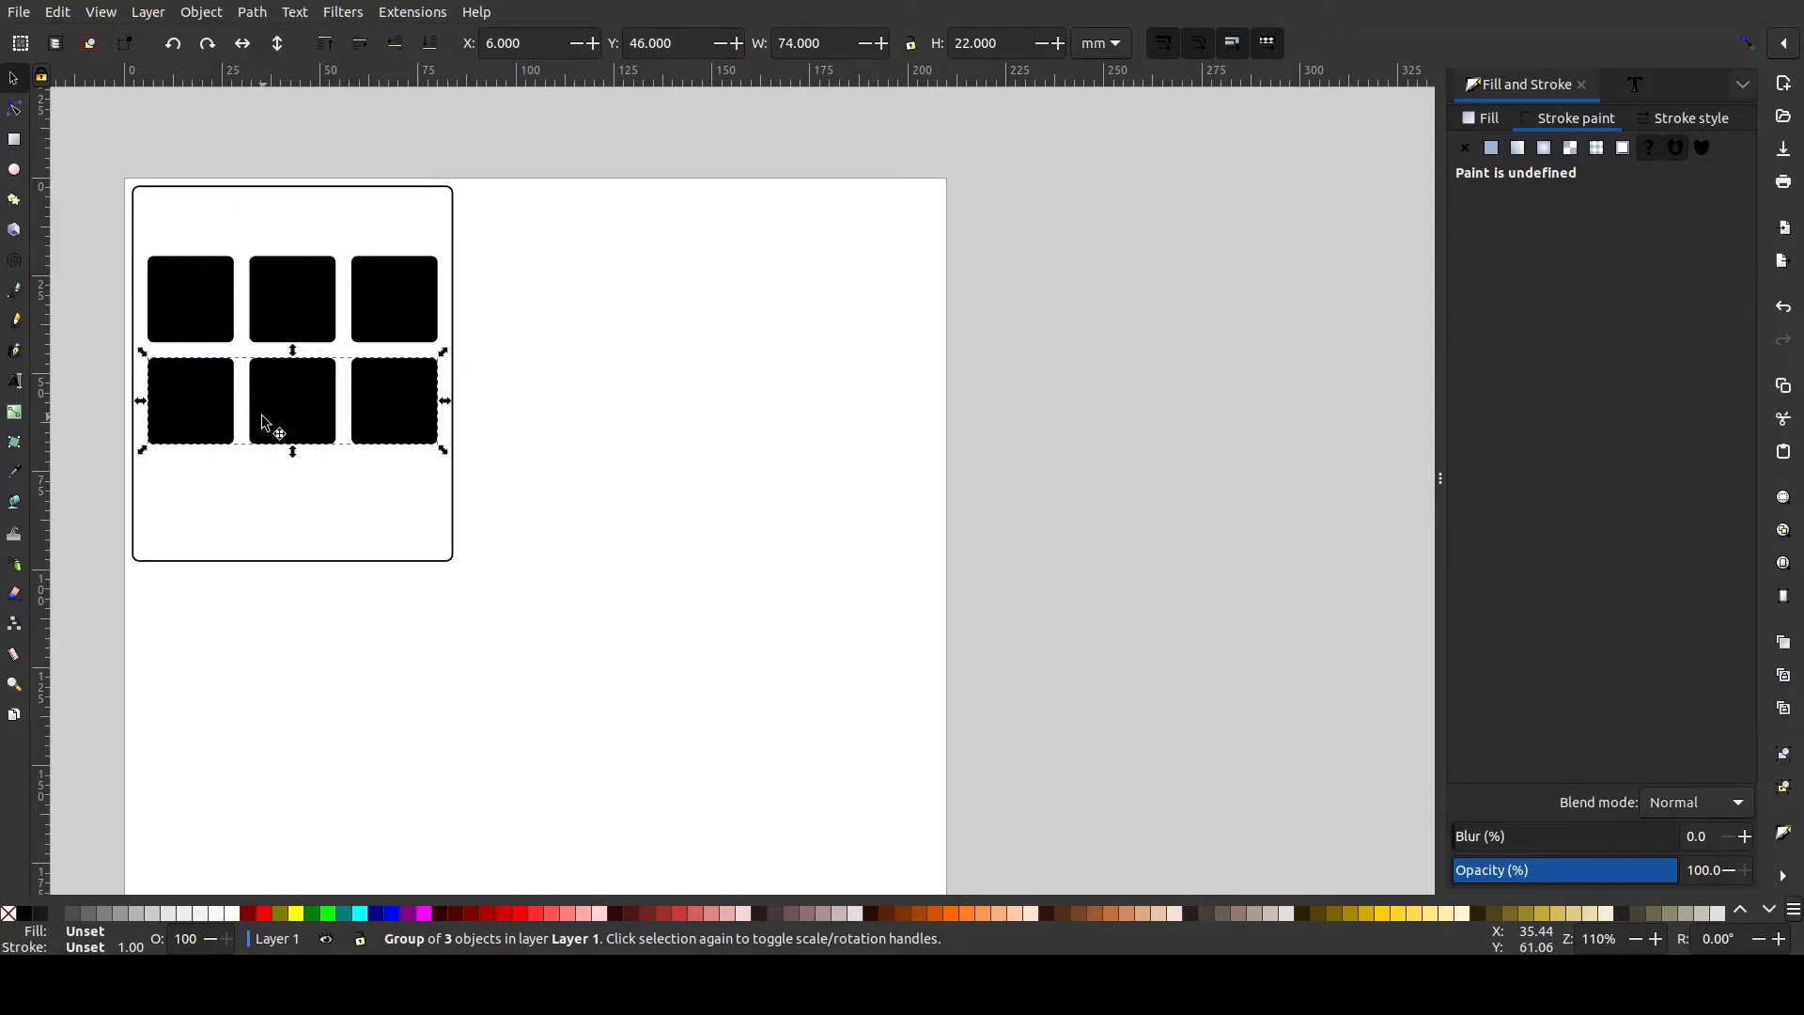
# Duplicate the second row of squares and place the copy as the third row at Y 72 mm.
pyautogui.hotkey('ctrl', 'd')
pyautogui.hotkey('shift', 'Down')
pyautogui.hotkey('shift', 'Down')
pyautogui.hotkey('shift', 'Down')
pyautogui.hotkey('shift', 'Down')
pyautogui.hotkey('shift', 'Down')
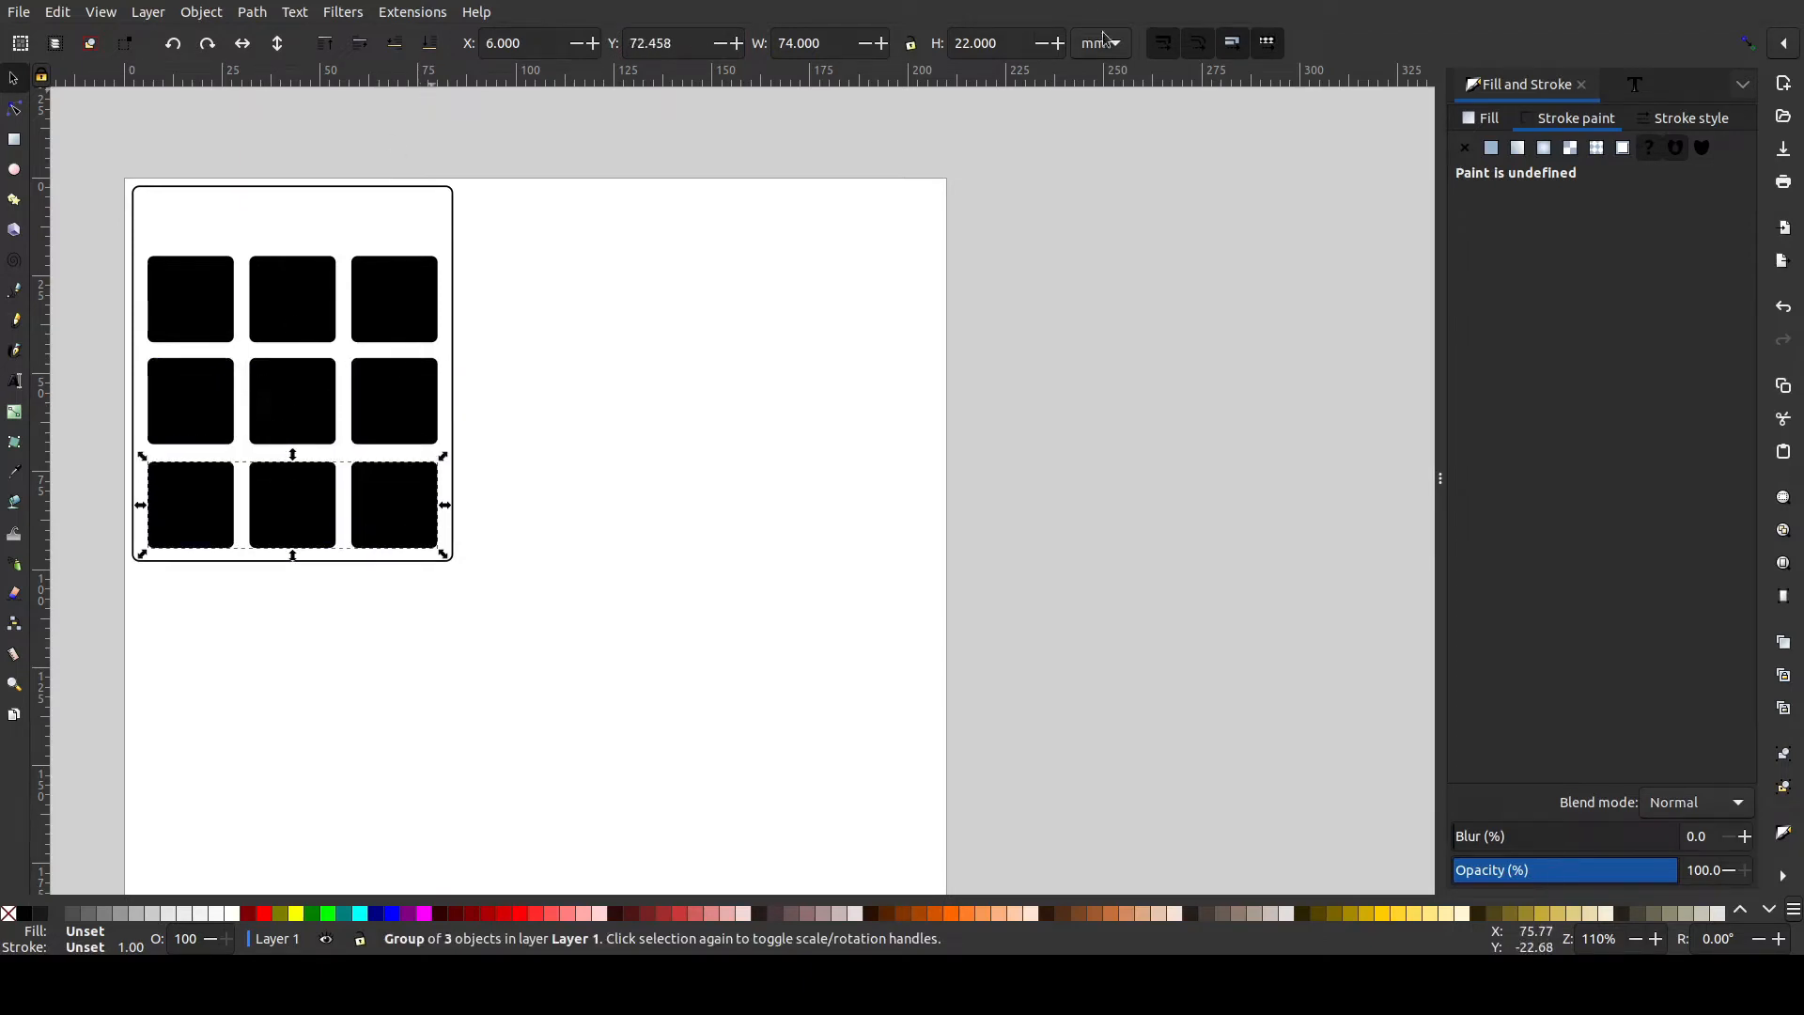
pyautogui.moveTo(698, 45); pyautogui.dragTo(574, 46)
pyautogui.write('72')
pyautogui.press('Return')
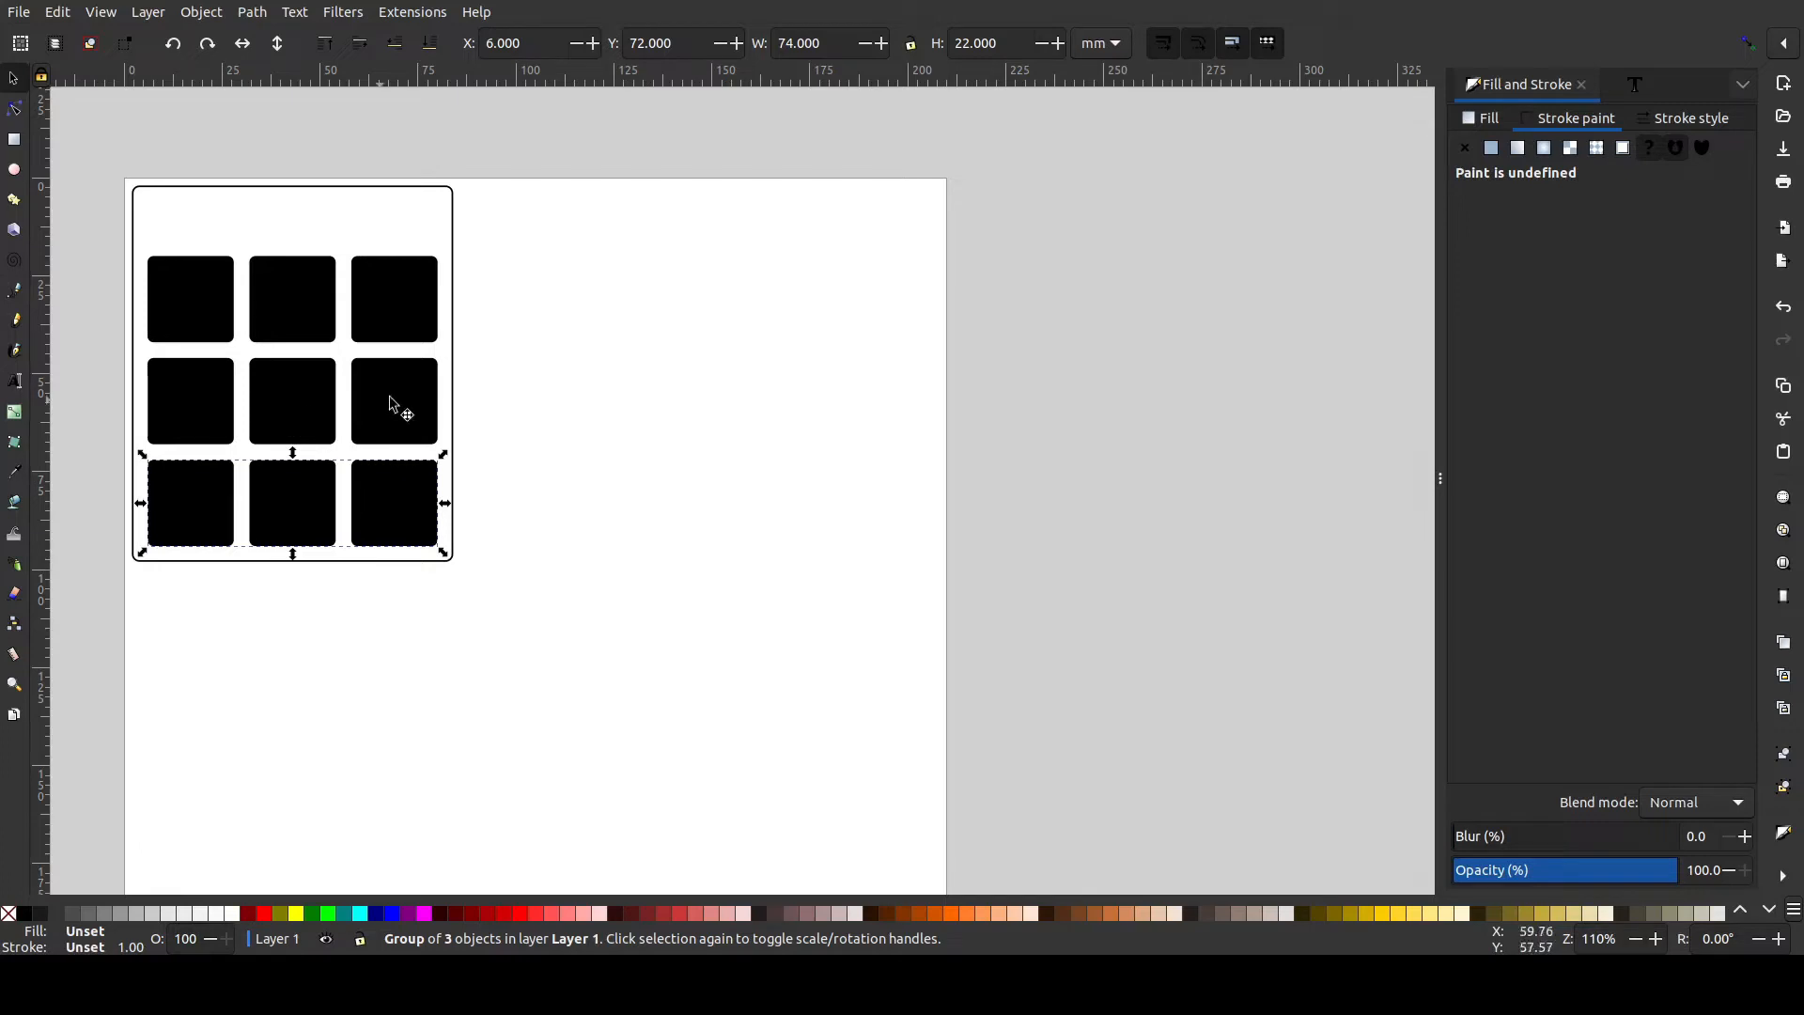
# Combine all three rows of black squares into a single group.
pyautogui.press('shift')
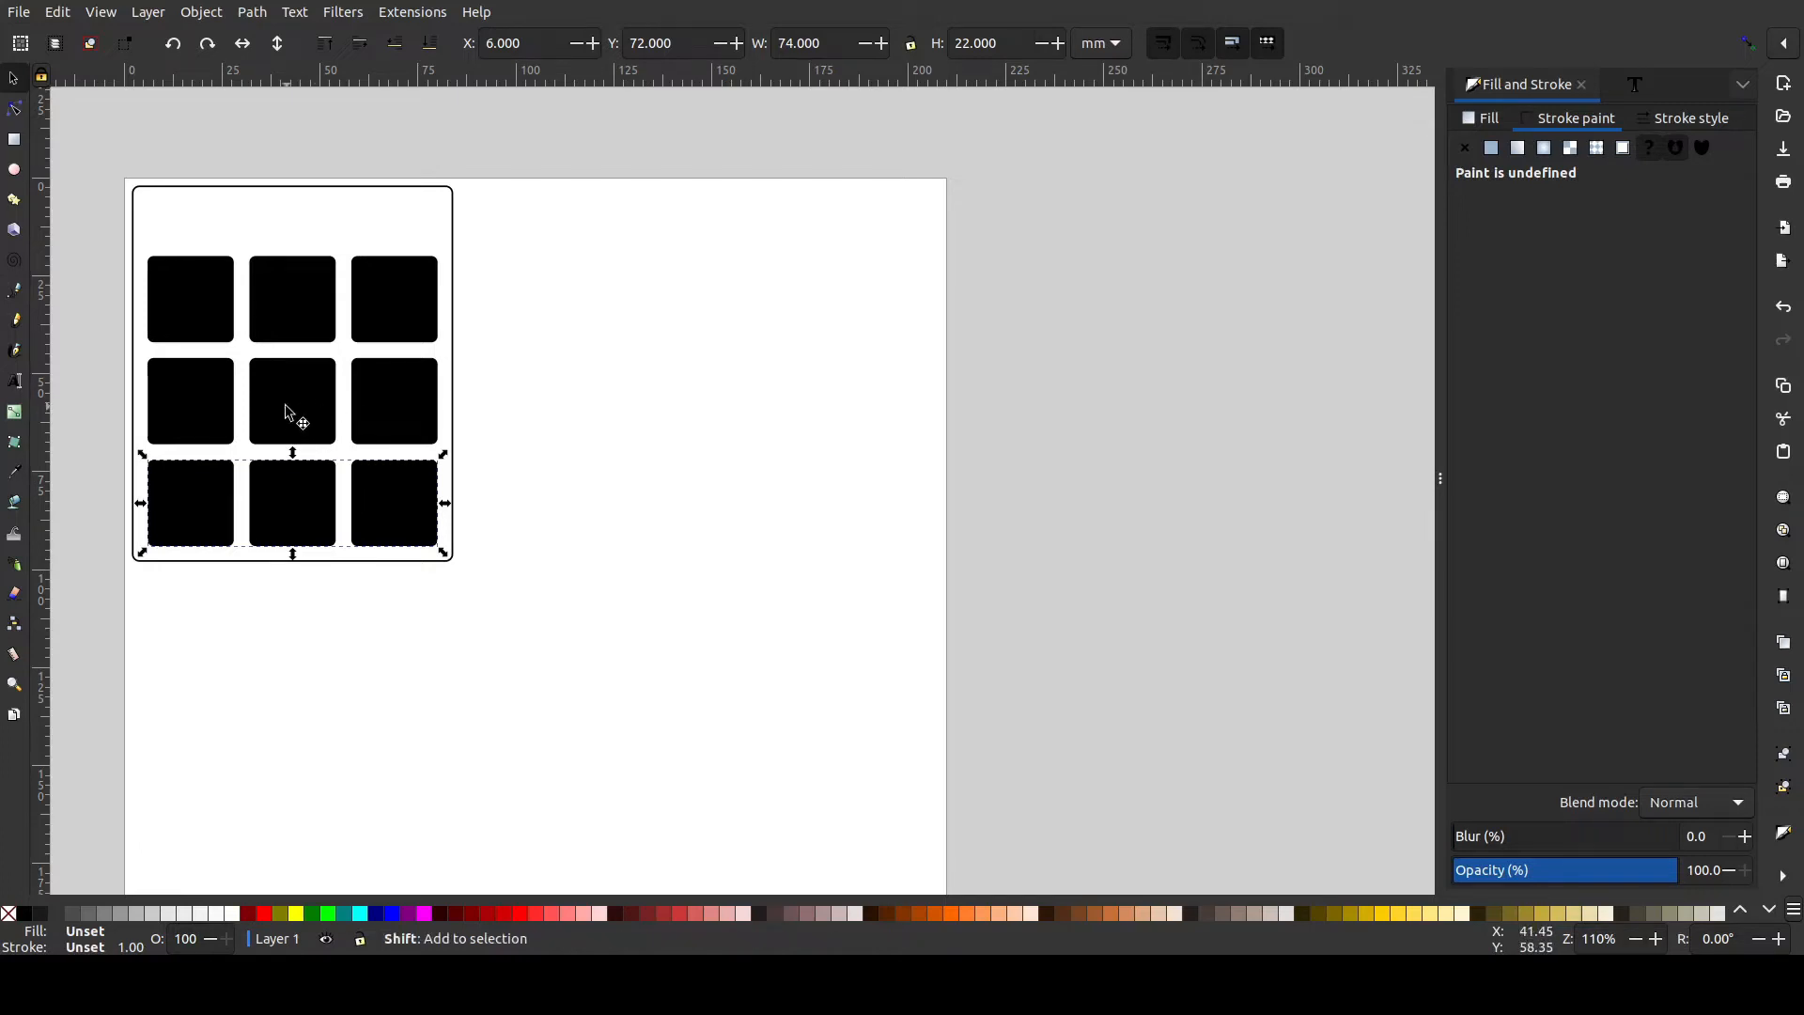
pyautogui.keyDown('shift'); pyautogui.click(288, 413); pyautogui.keyUp('shift')
pyautogui.keyDown('shift'); pyautogui.click(302, 299); pyautogui.keyUp('shift')
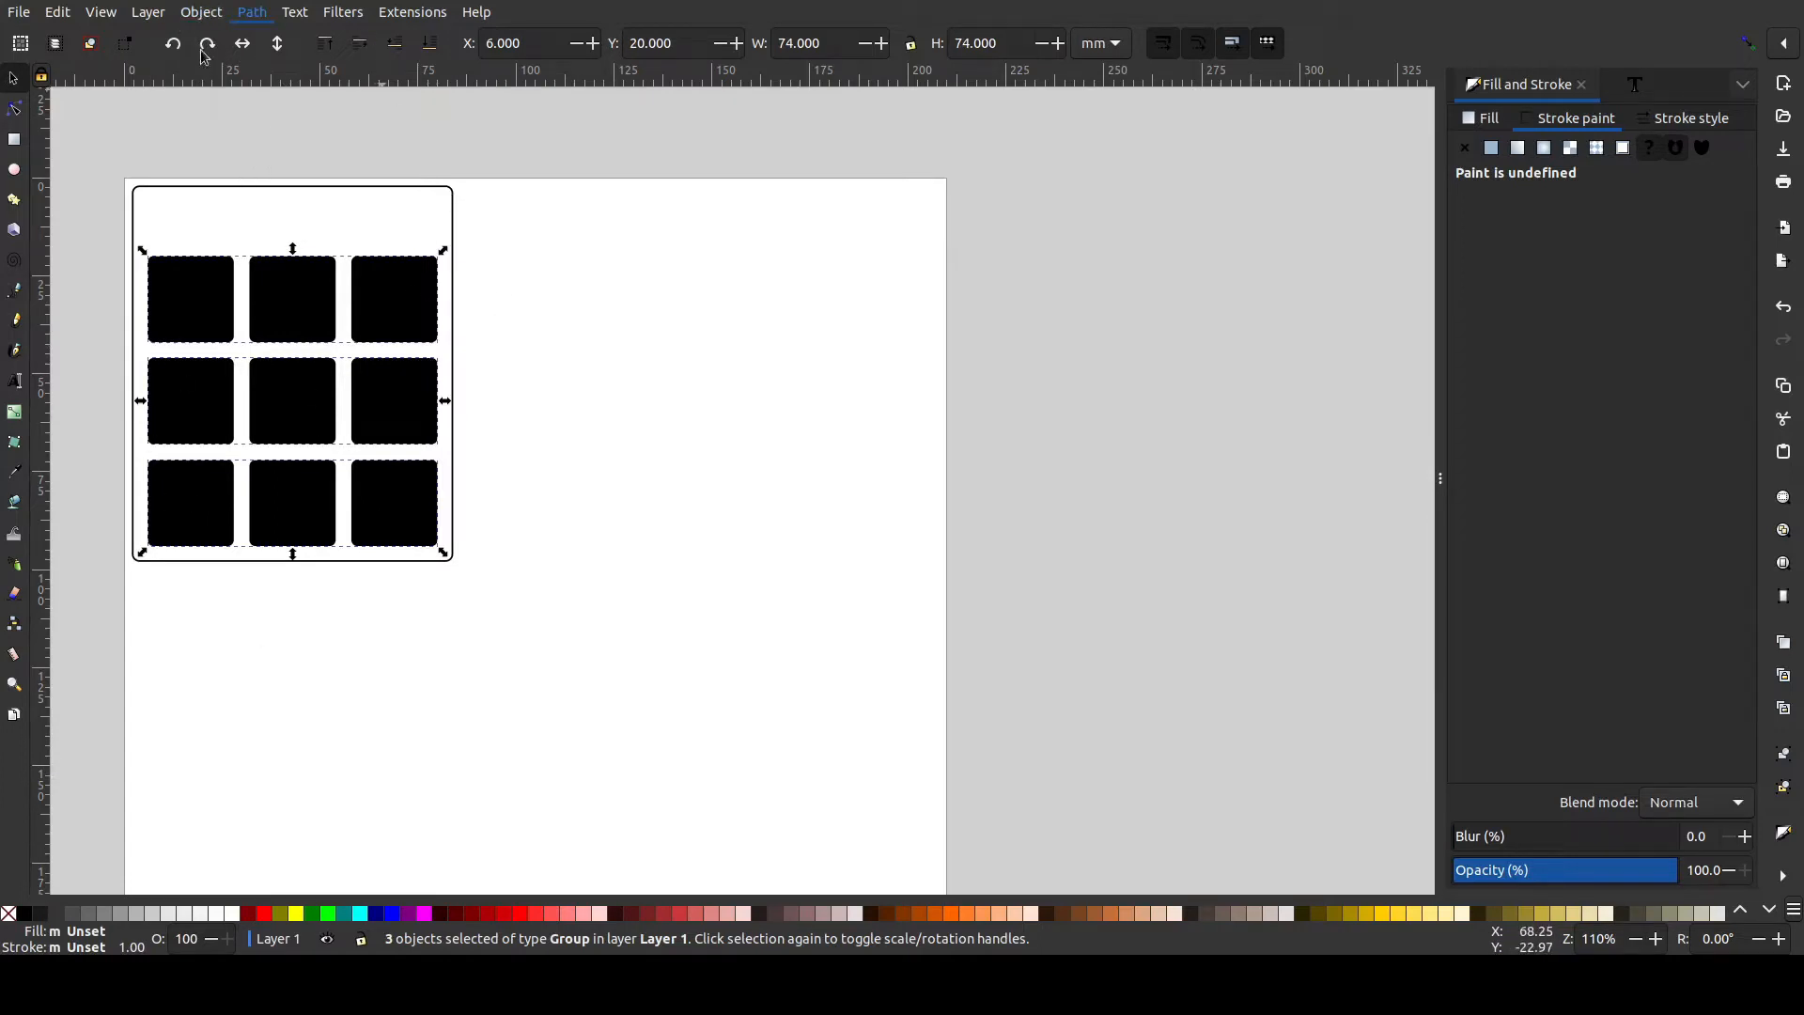
pyautogui.hotkey('ctrl', 'g')
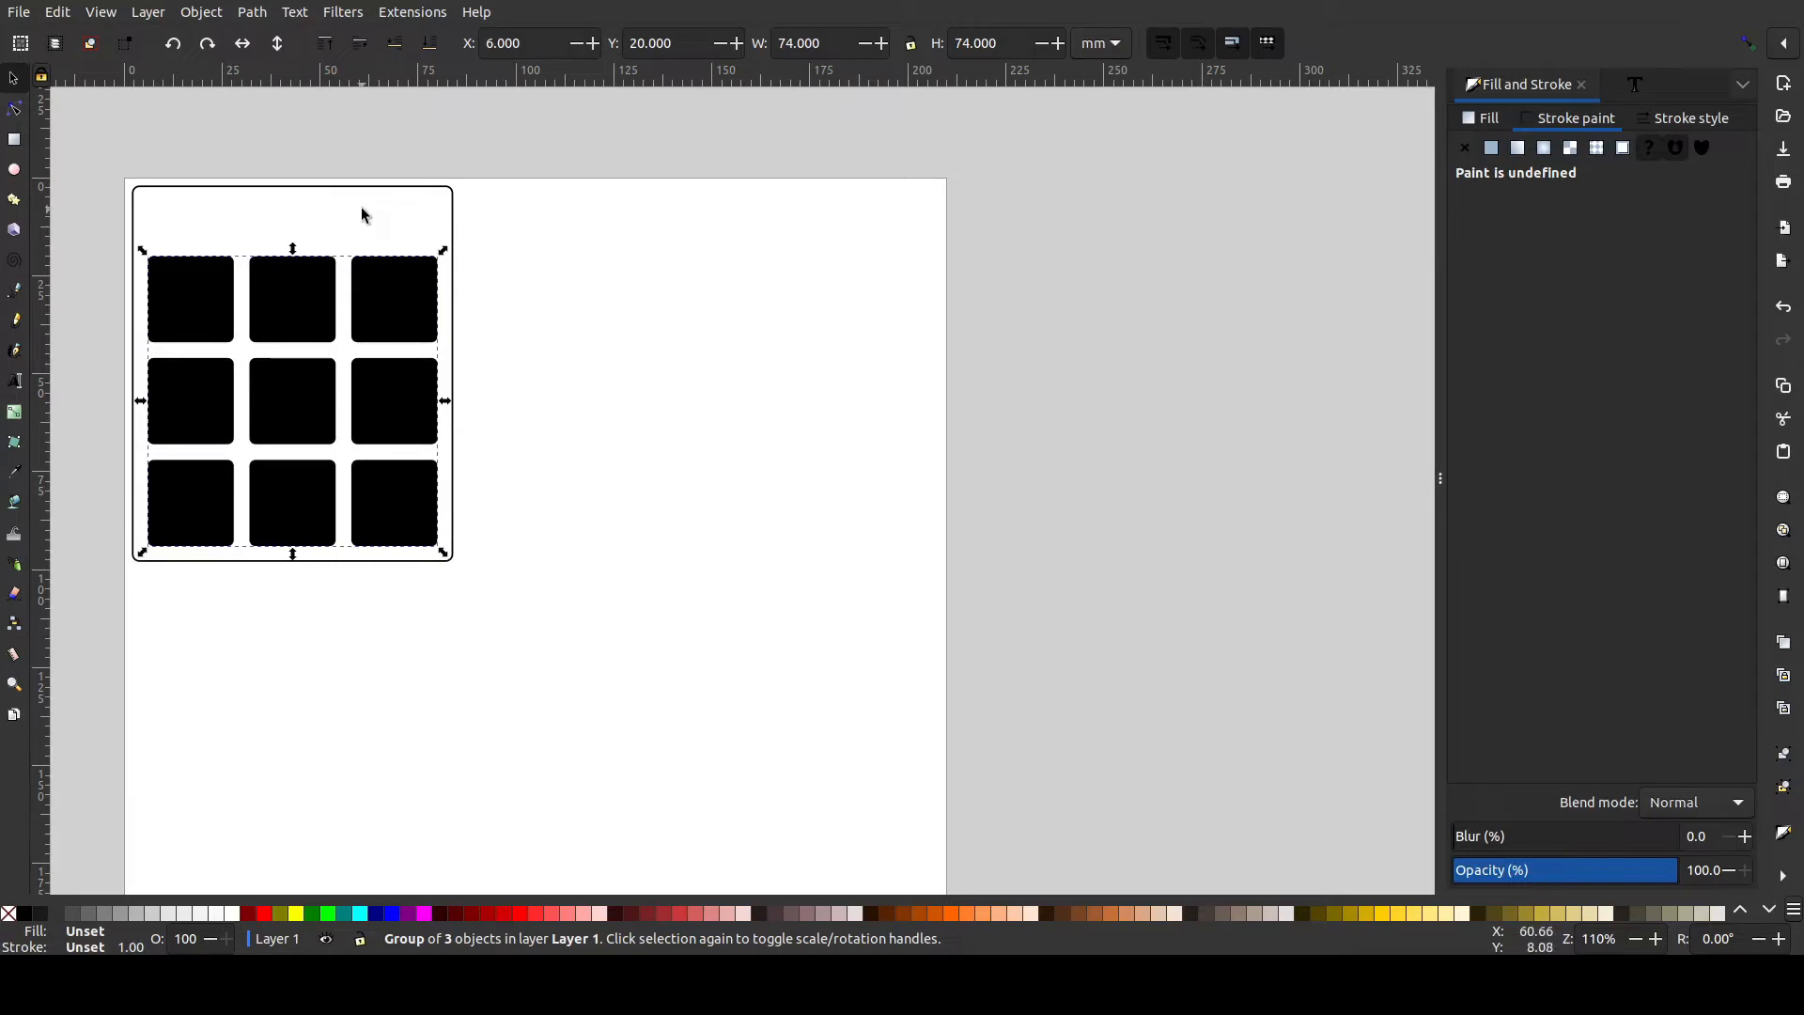
# Add the text "Tic-Tac-Toe" in the empty space above the grid of squares.
pyautogui.click(17, 381)
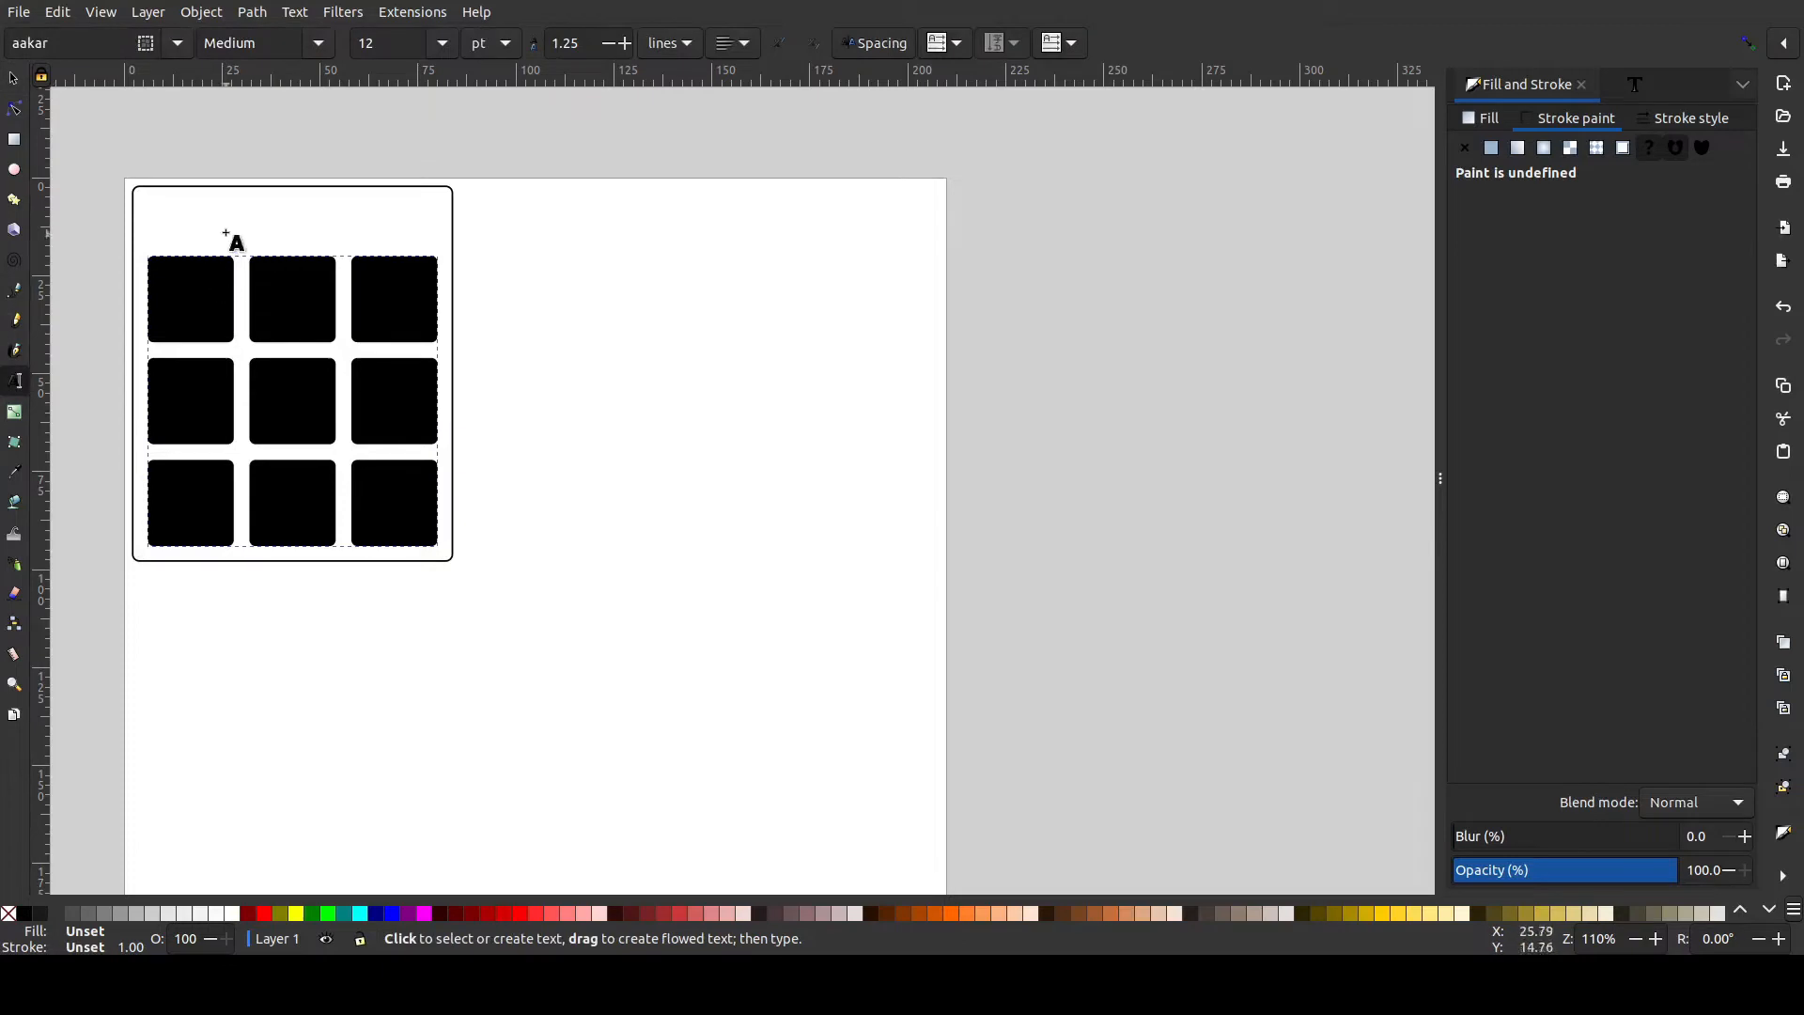
pyautogui.click(276, 222)
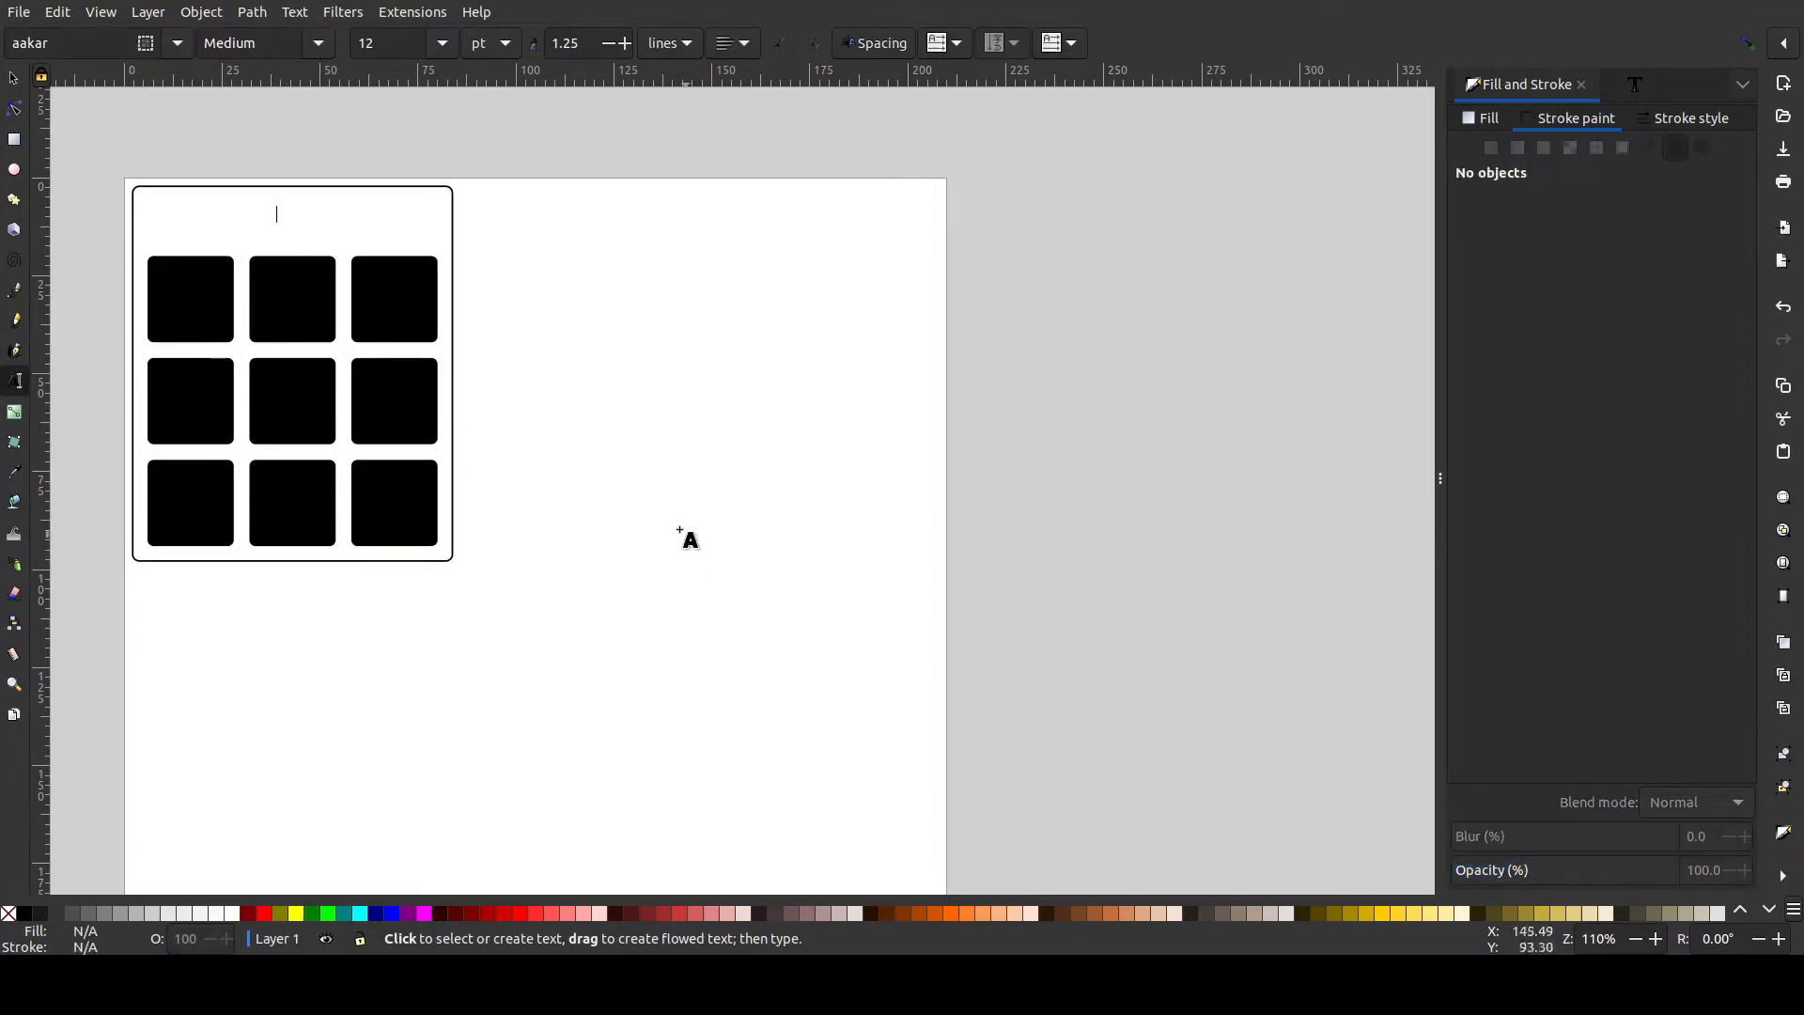
pyautogui.write('T')
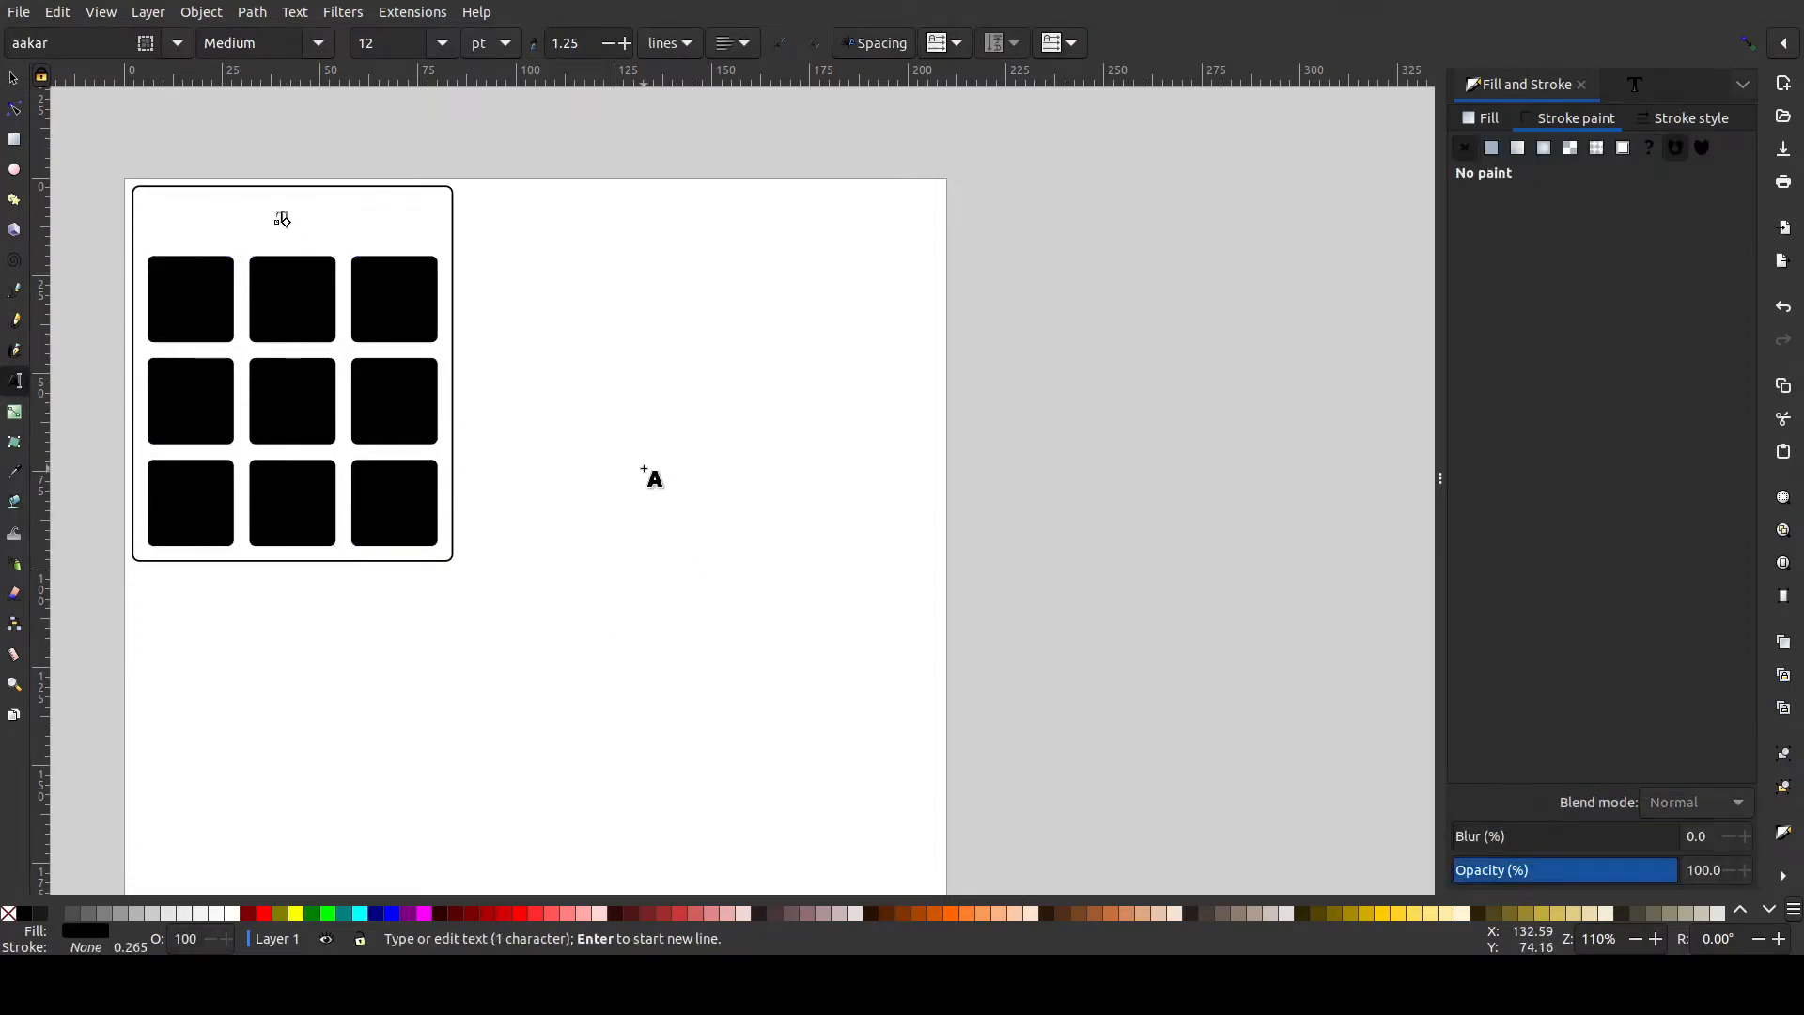
pyautogui.write('ic')
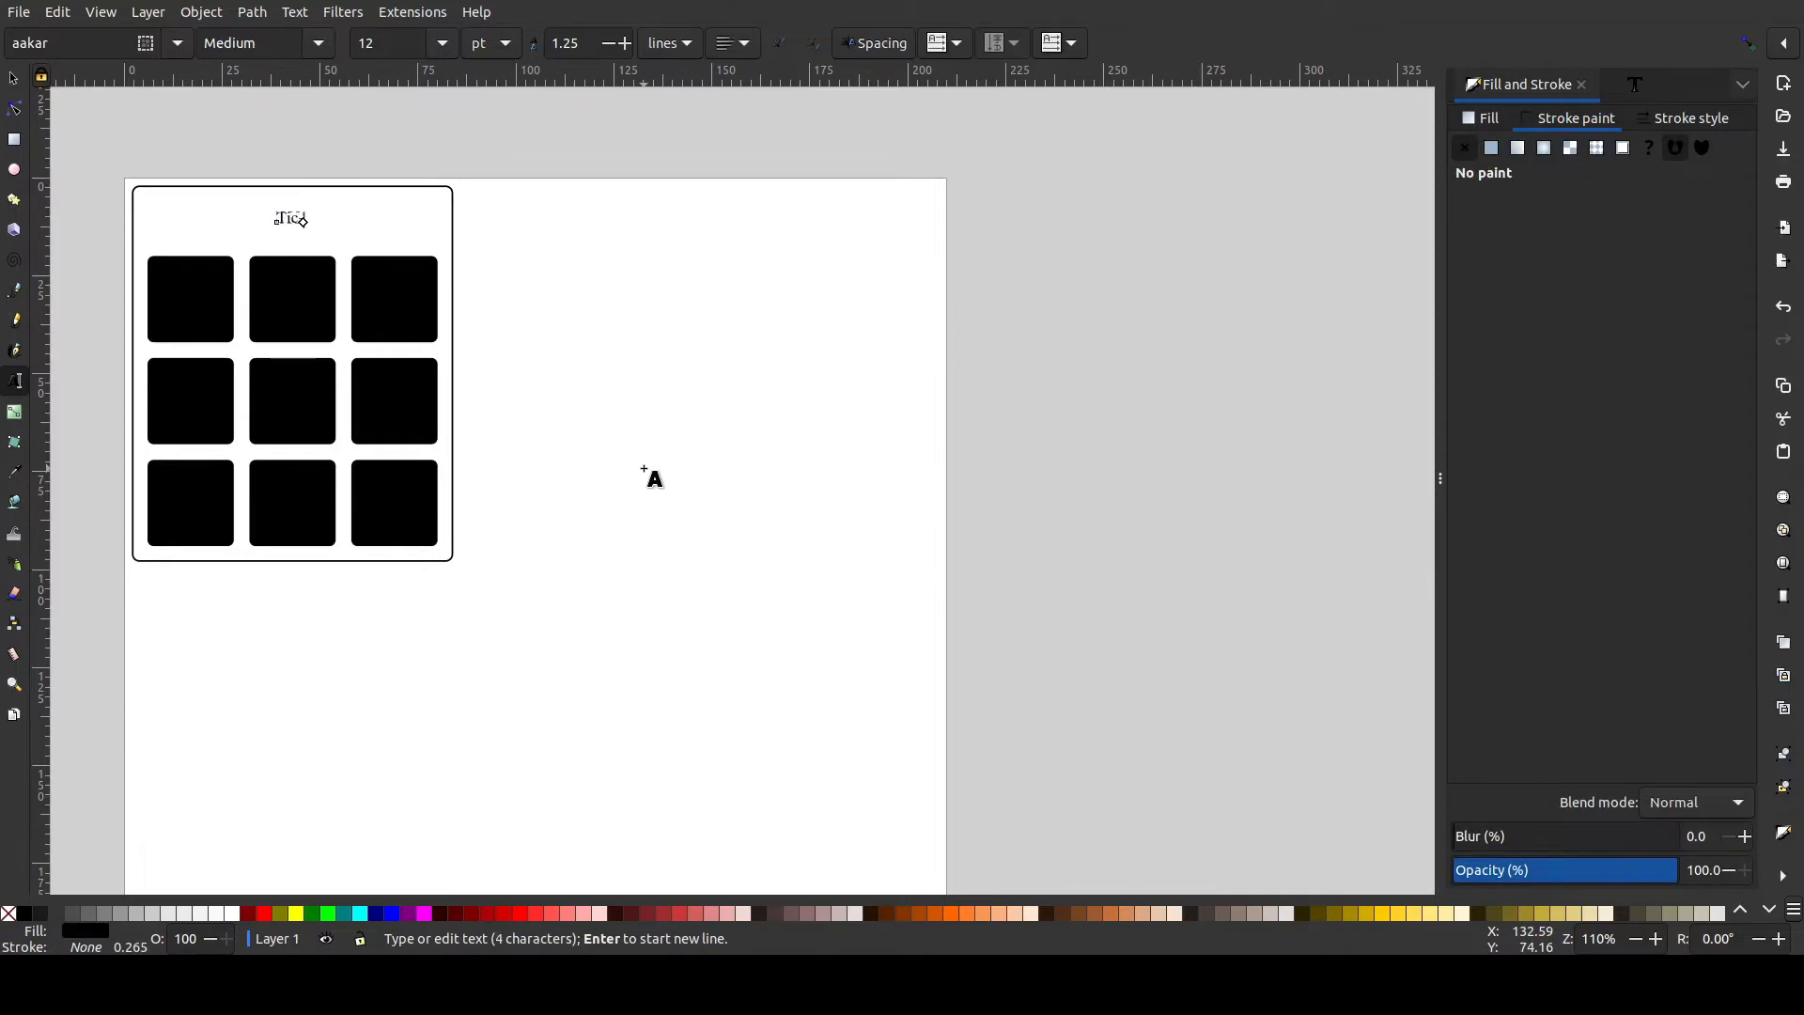
pyautogui.write('-Tac-Toe')
pyautogui.press('Escape')
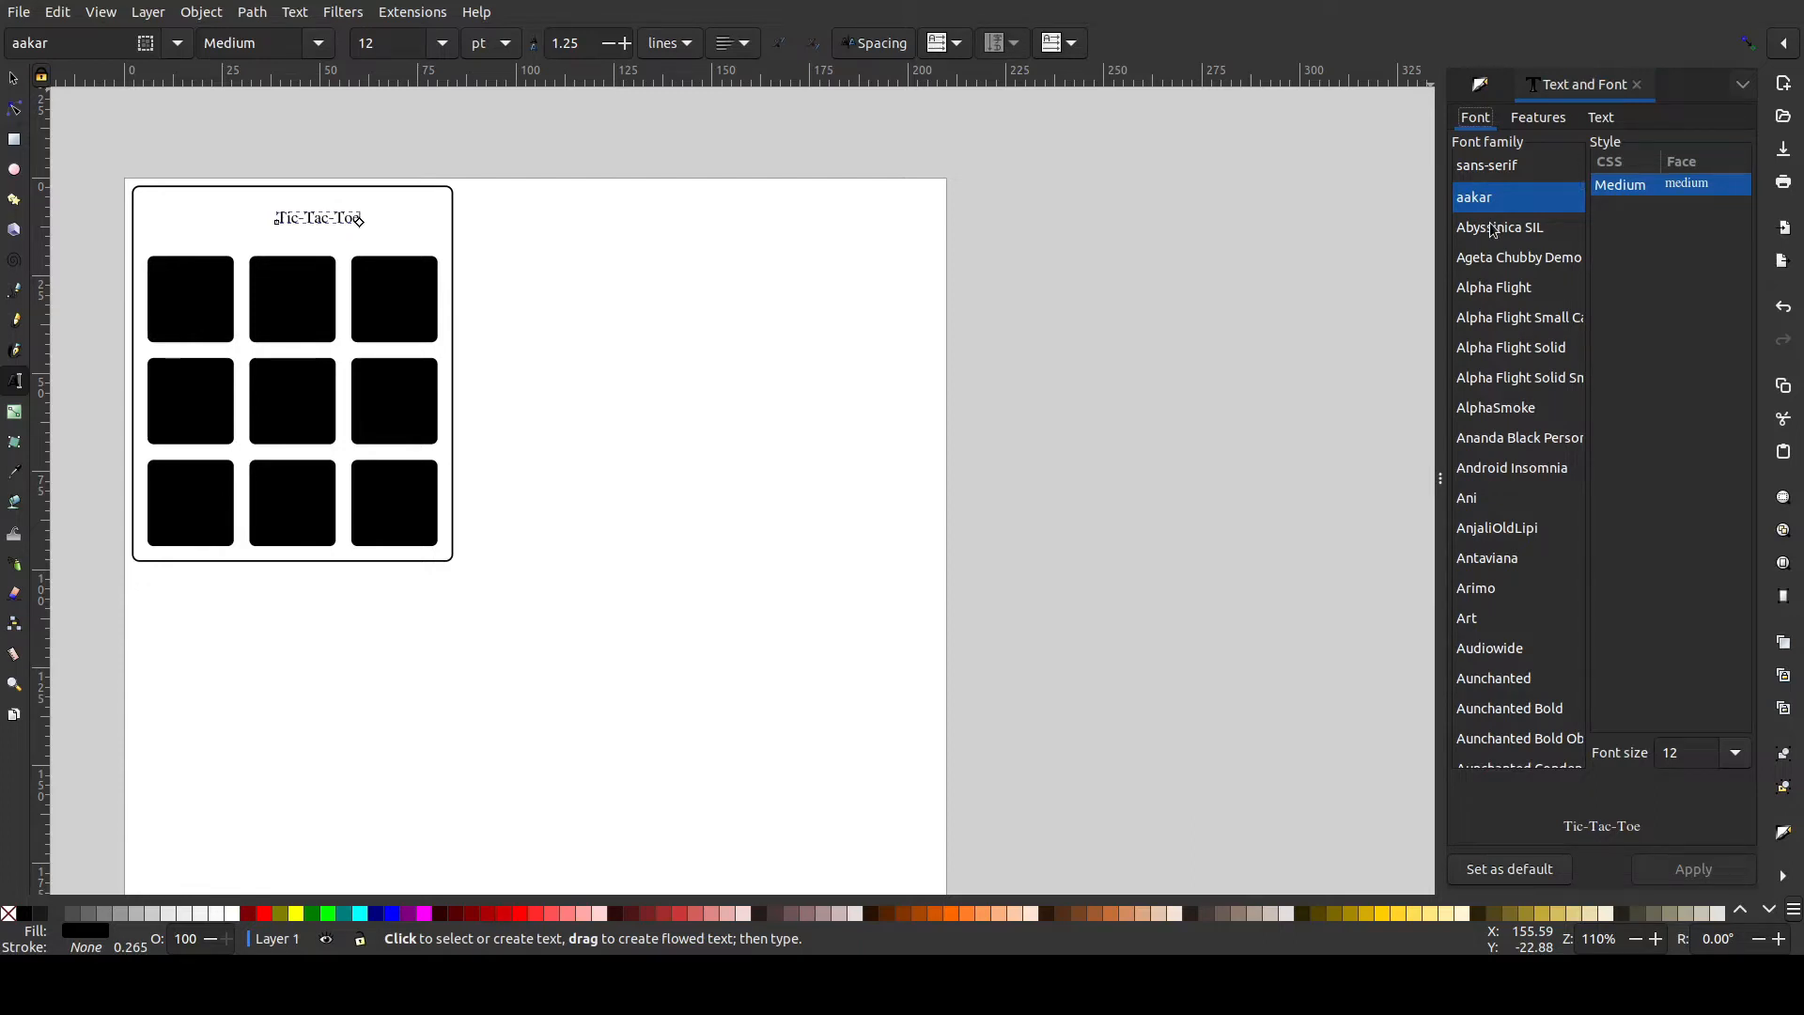
# Set the Tic-Tac-Toe title to the Karumbi font at size 56 and centre it above the squares inside the panel.
pyautogui.scroll(-20, 1538, 419)
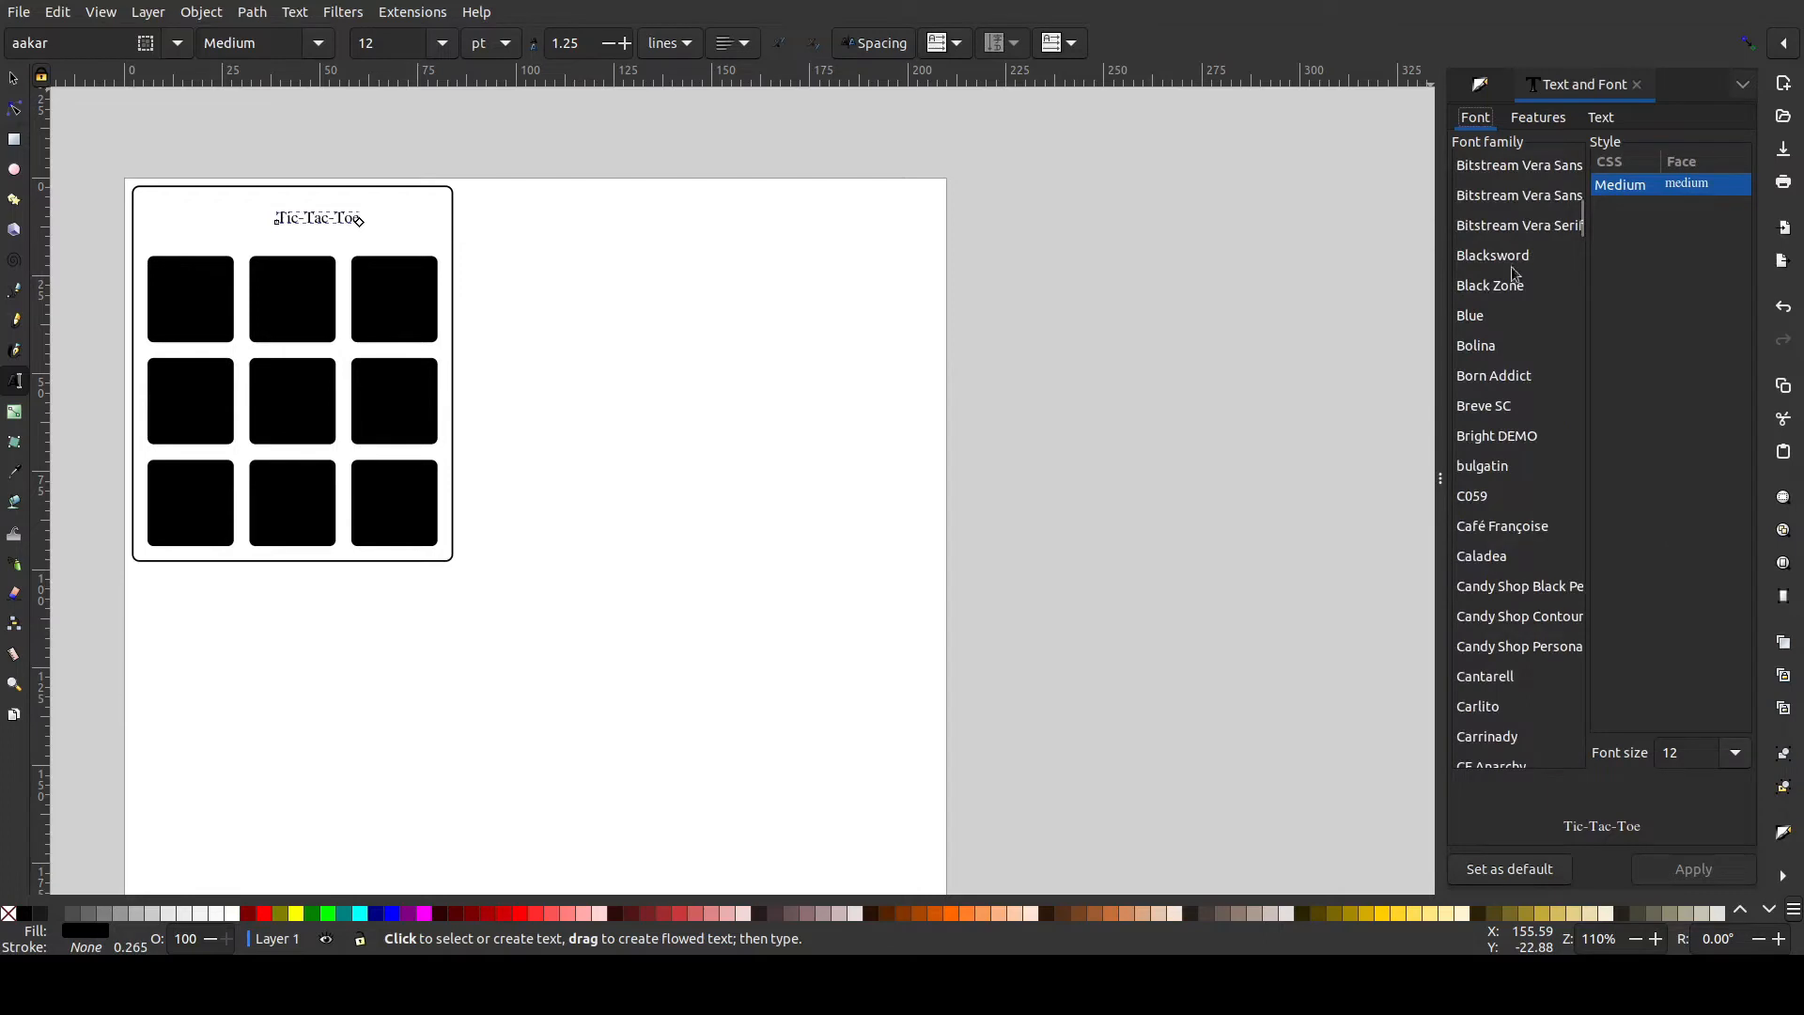
pyautogui.scroll(-15, 1587, 238)
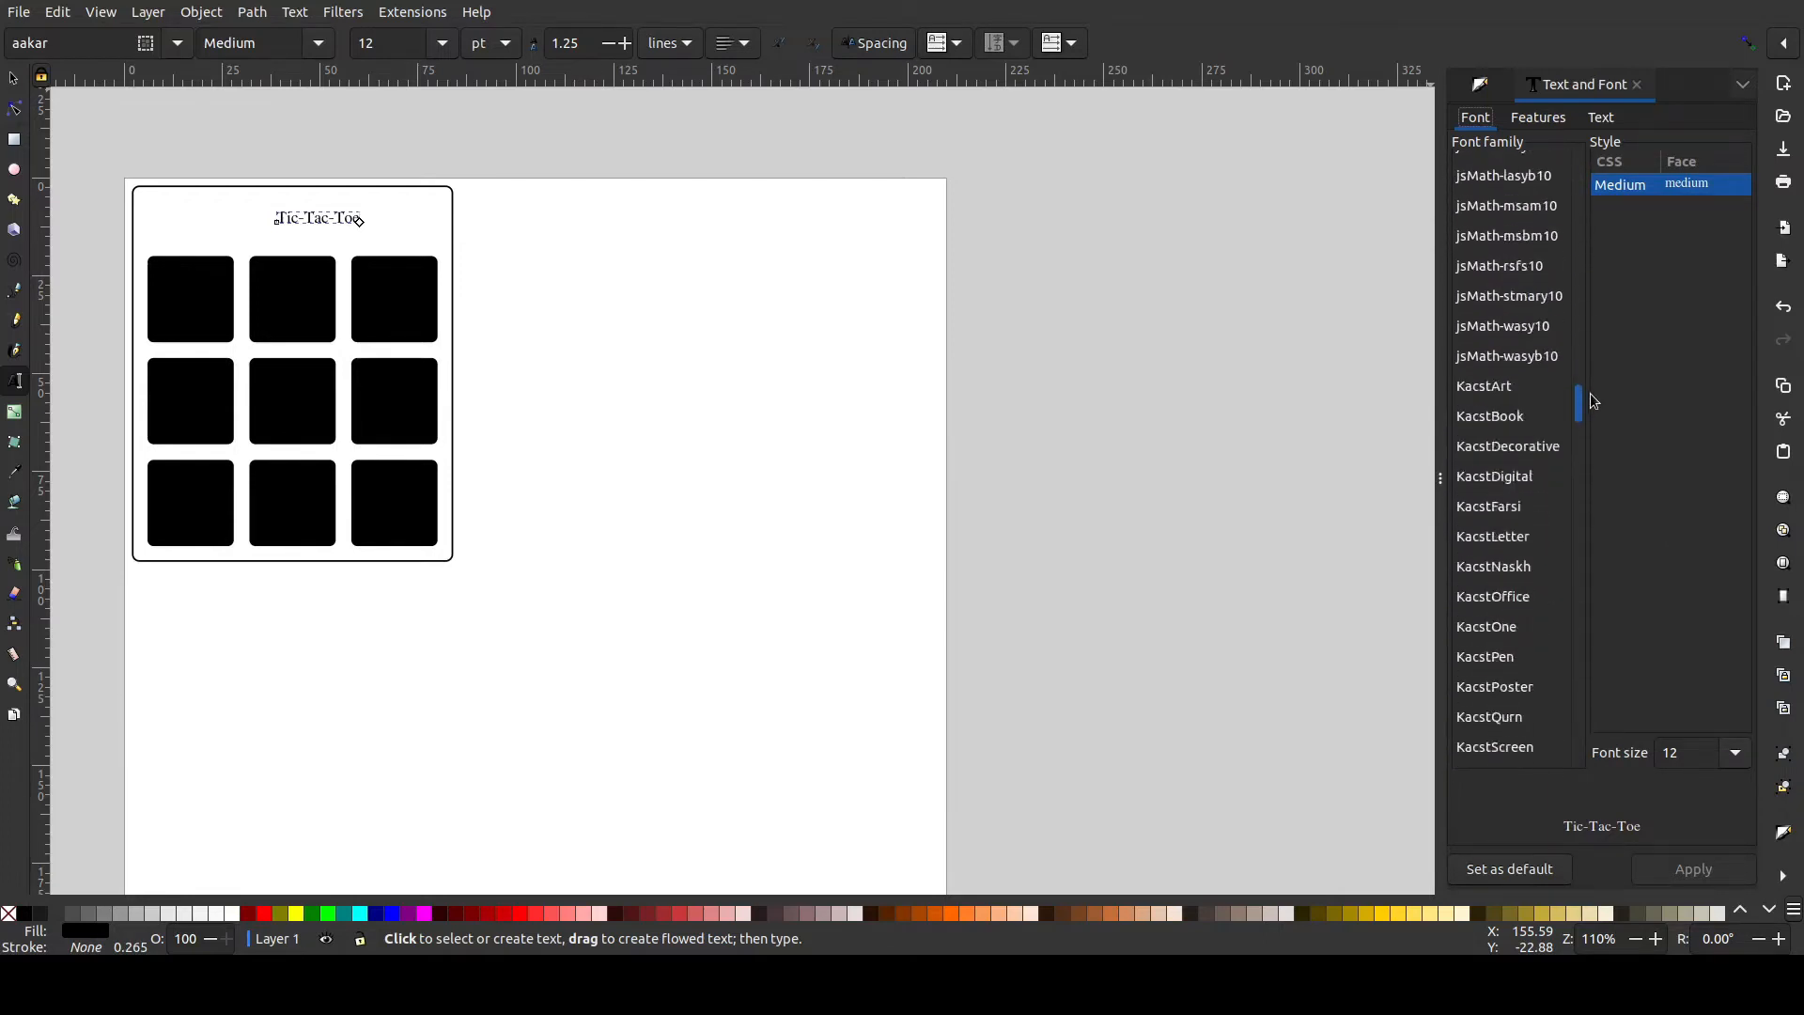
pyautogui.scroll(-2, 1489, 315)
pyautogui.scroll(-8, 1499, 465)
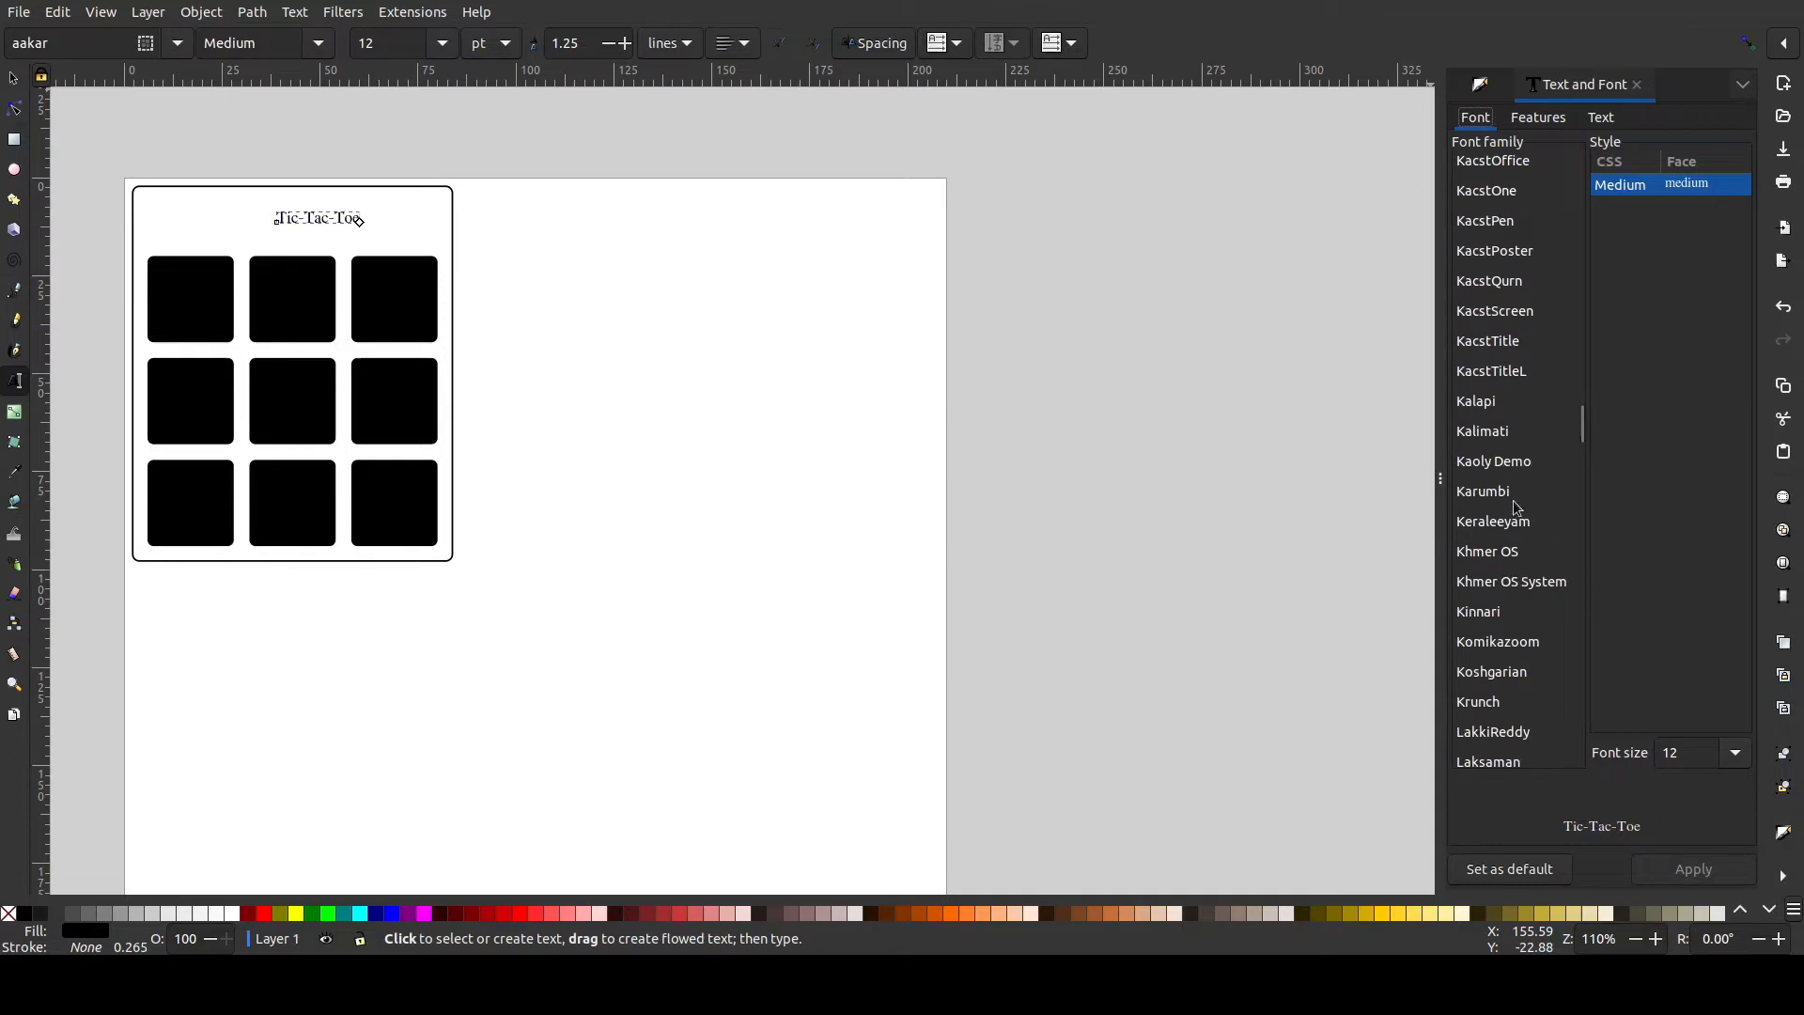
pyautogui.click(1483, 493)
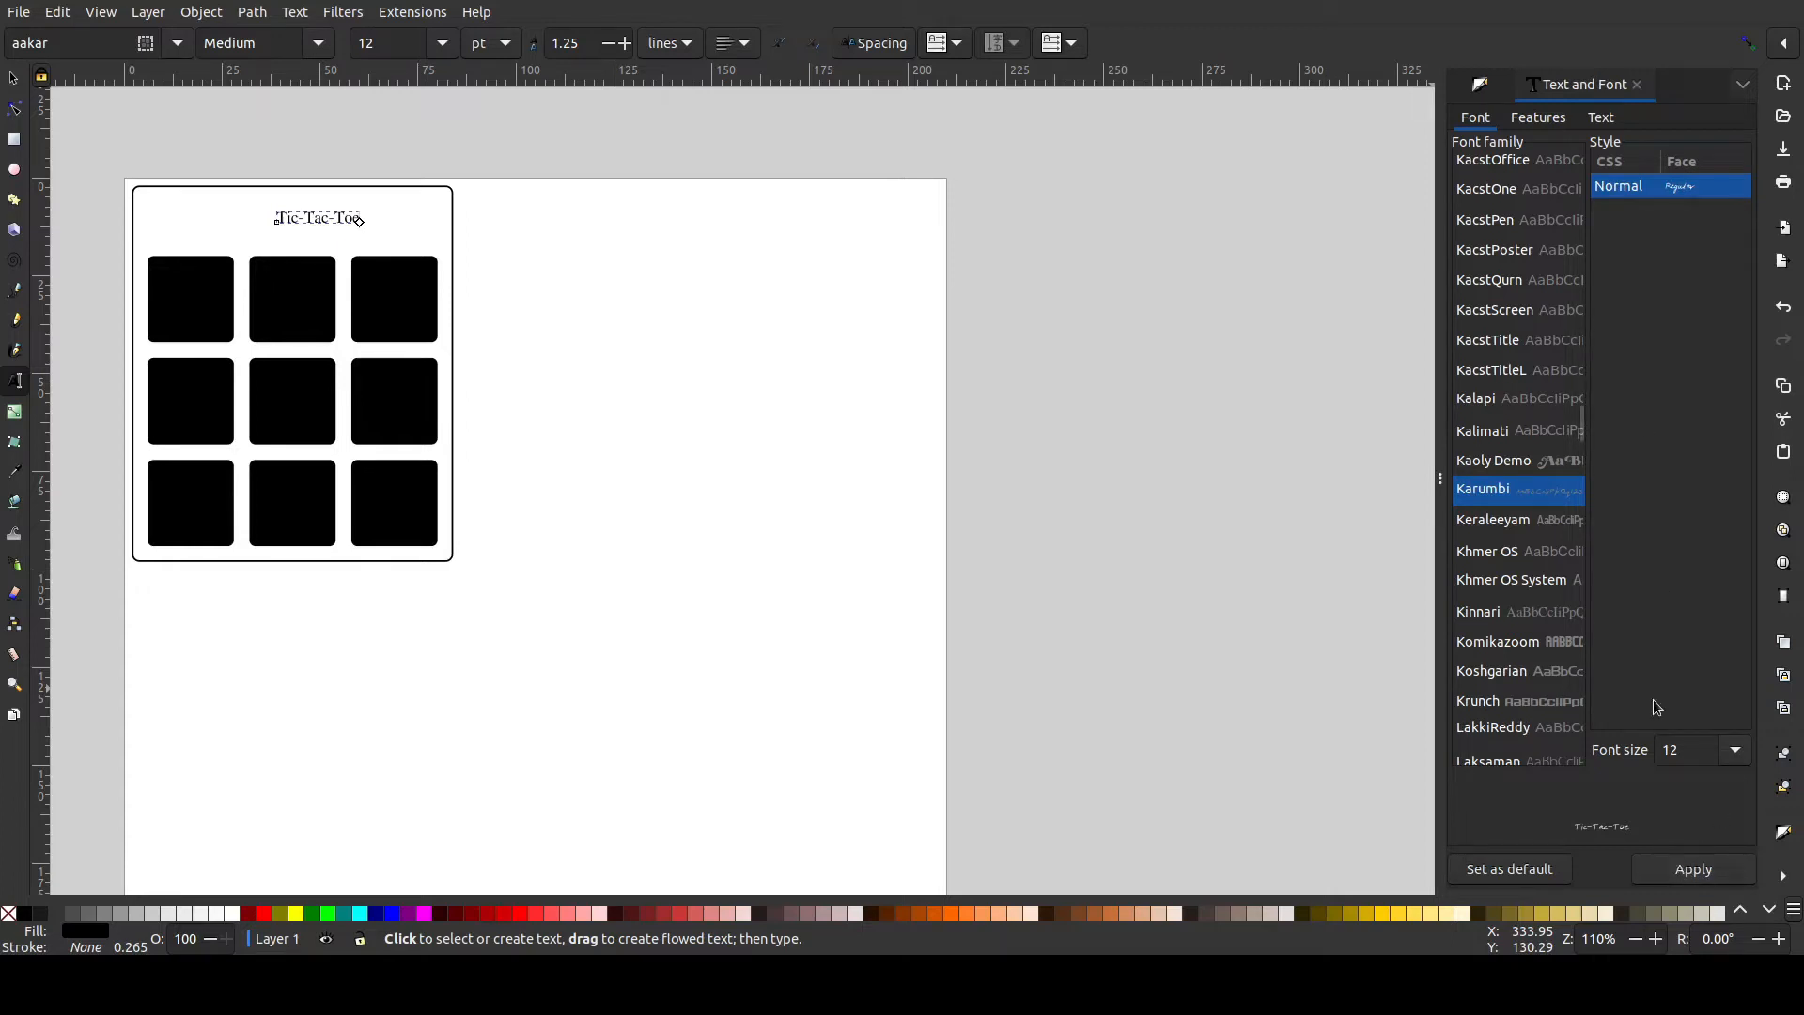
pyautogui.write('56')
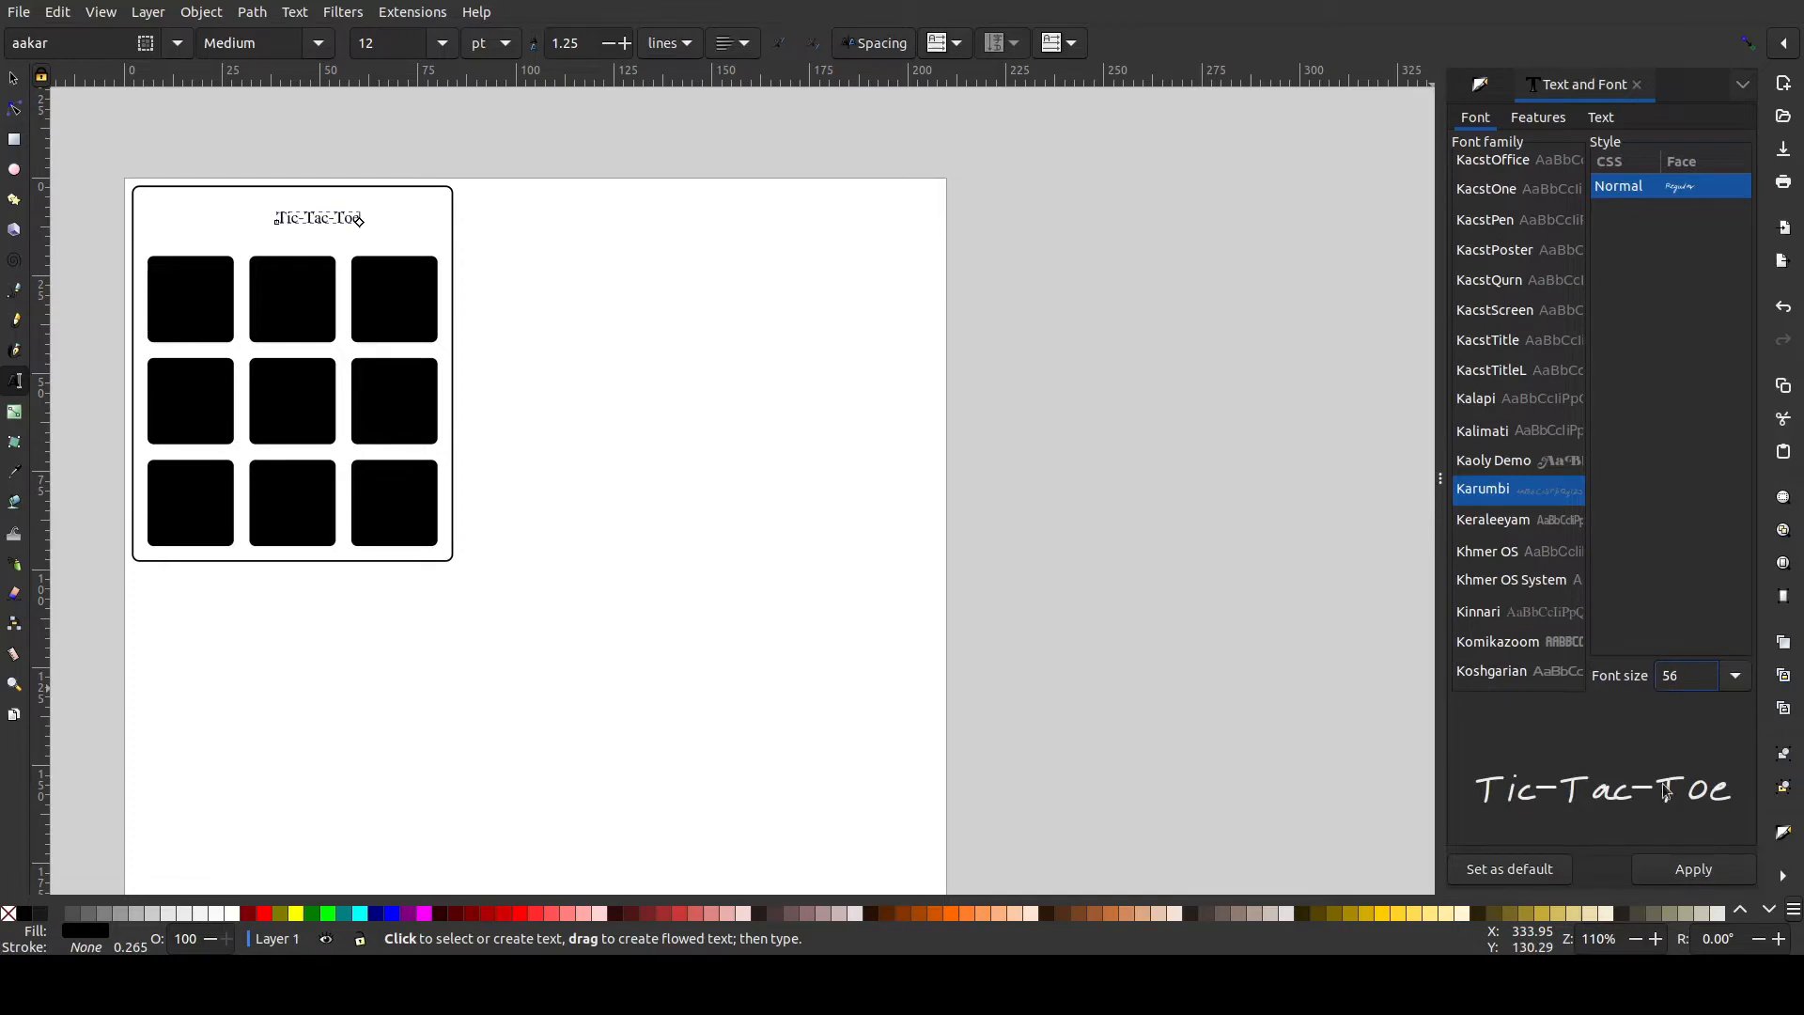
pyautogui.click(1691, 870)
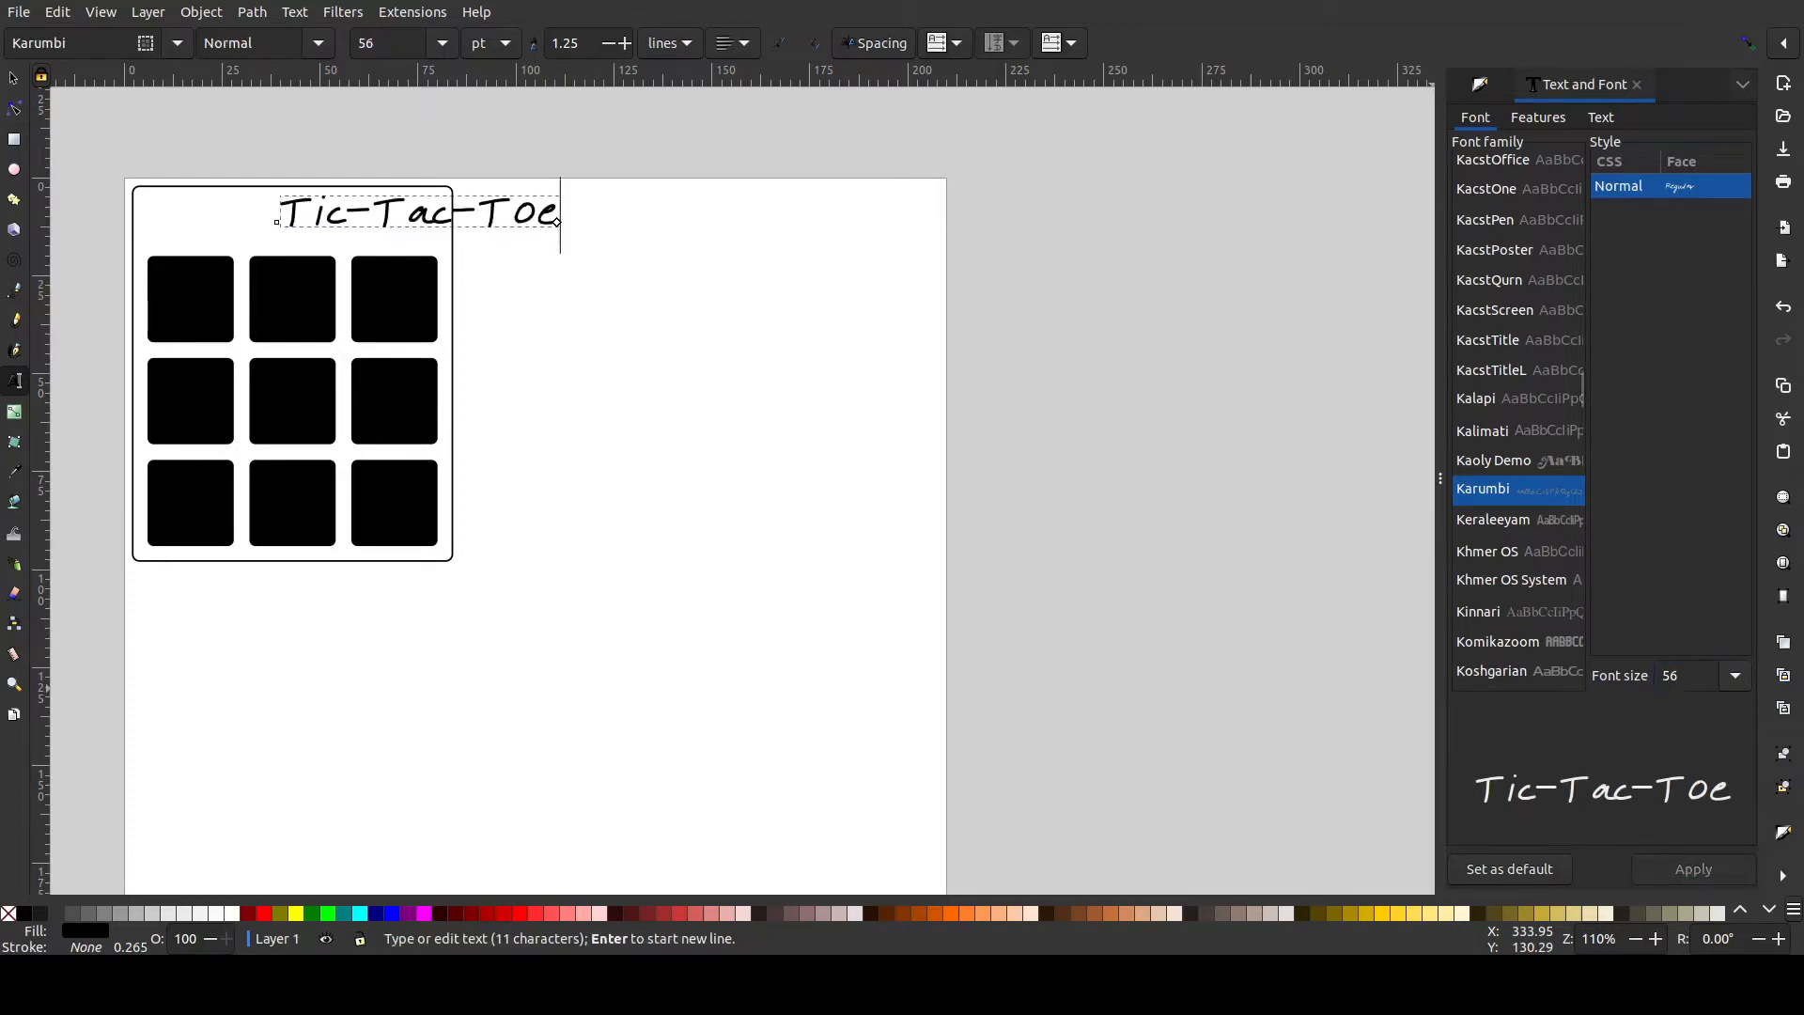
pyautogui.click(15, 79)
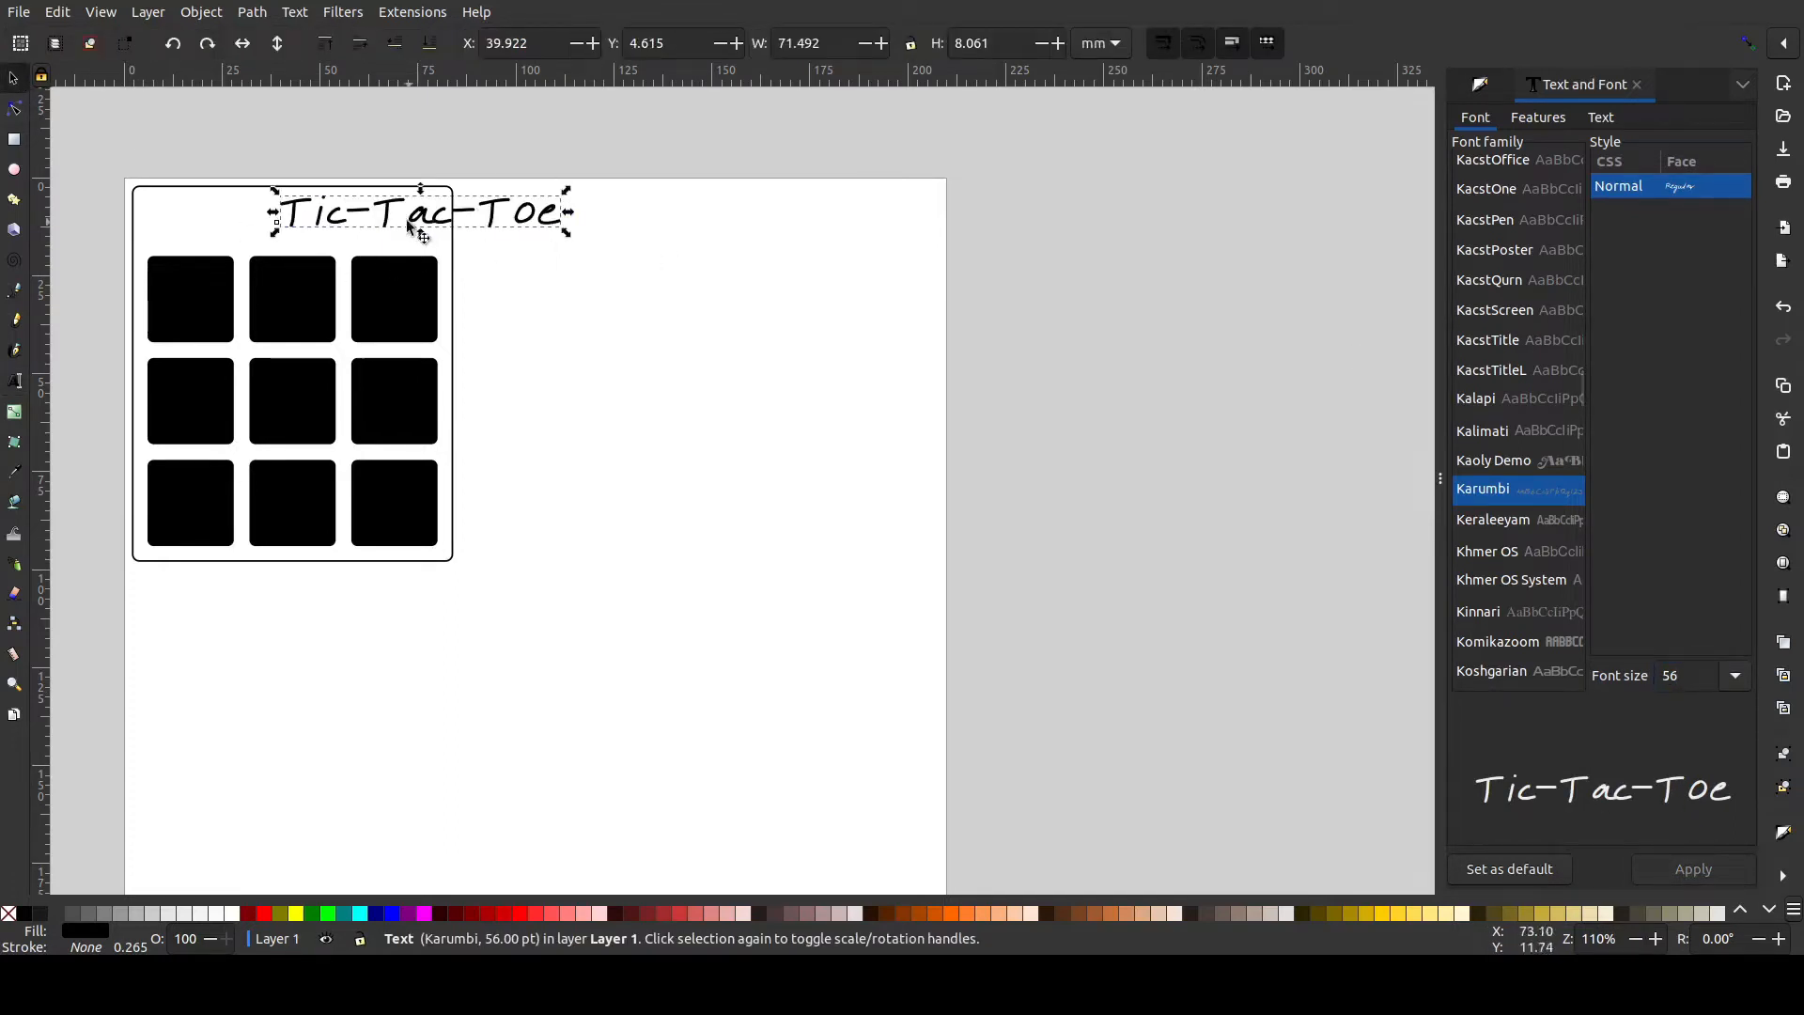
pyautogui.moveTo(381, 226); pyautogui.dragTo(255, 238)
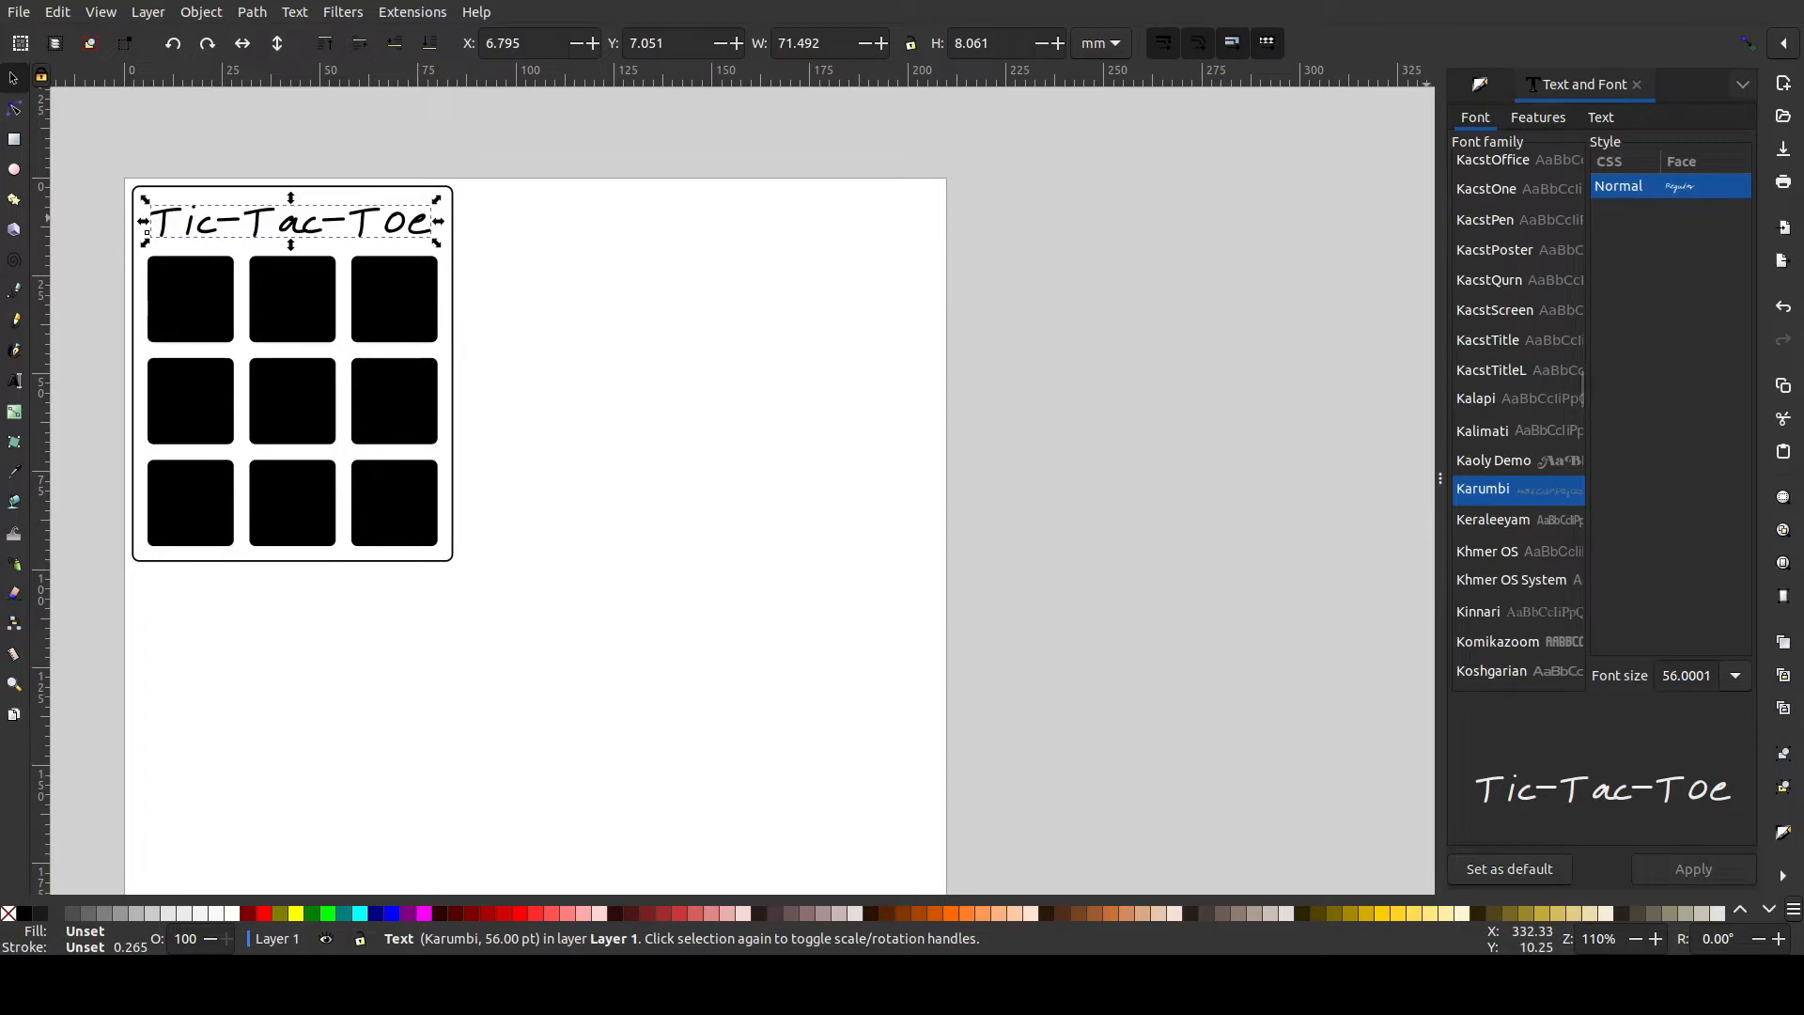
# Remove the title's fill and give its letters a flat black stroke.
pyautogui.click(1484, 85)
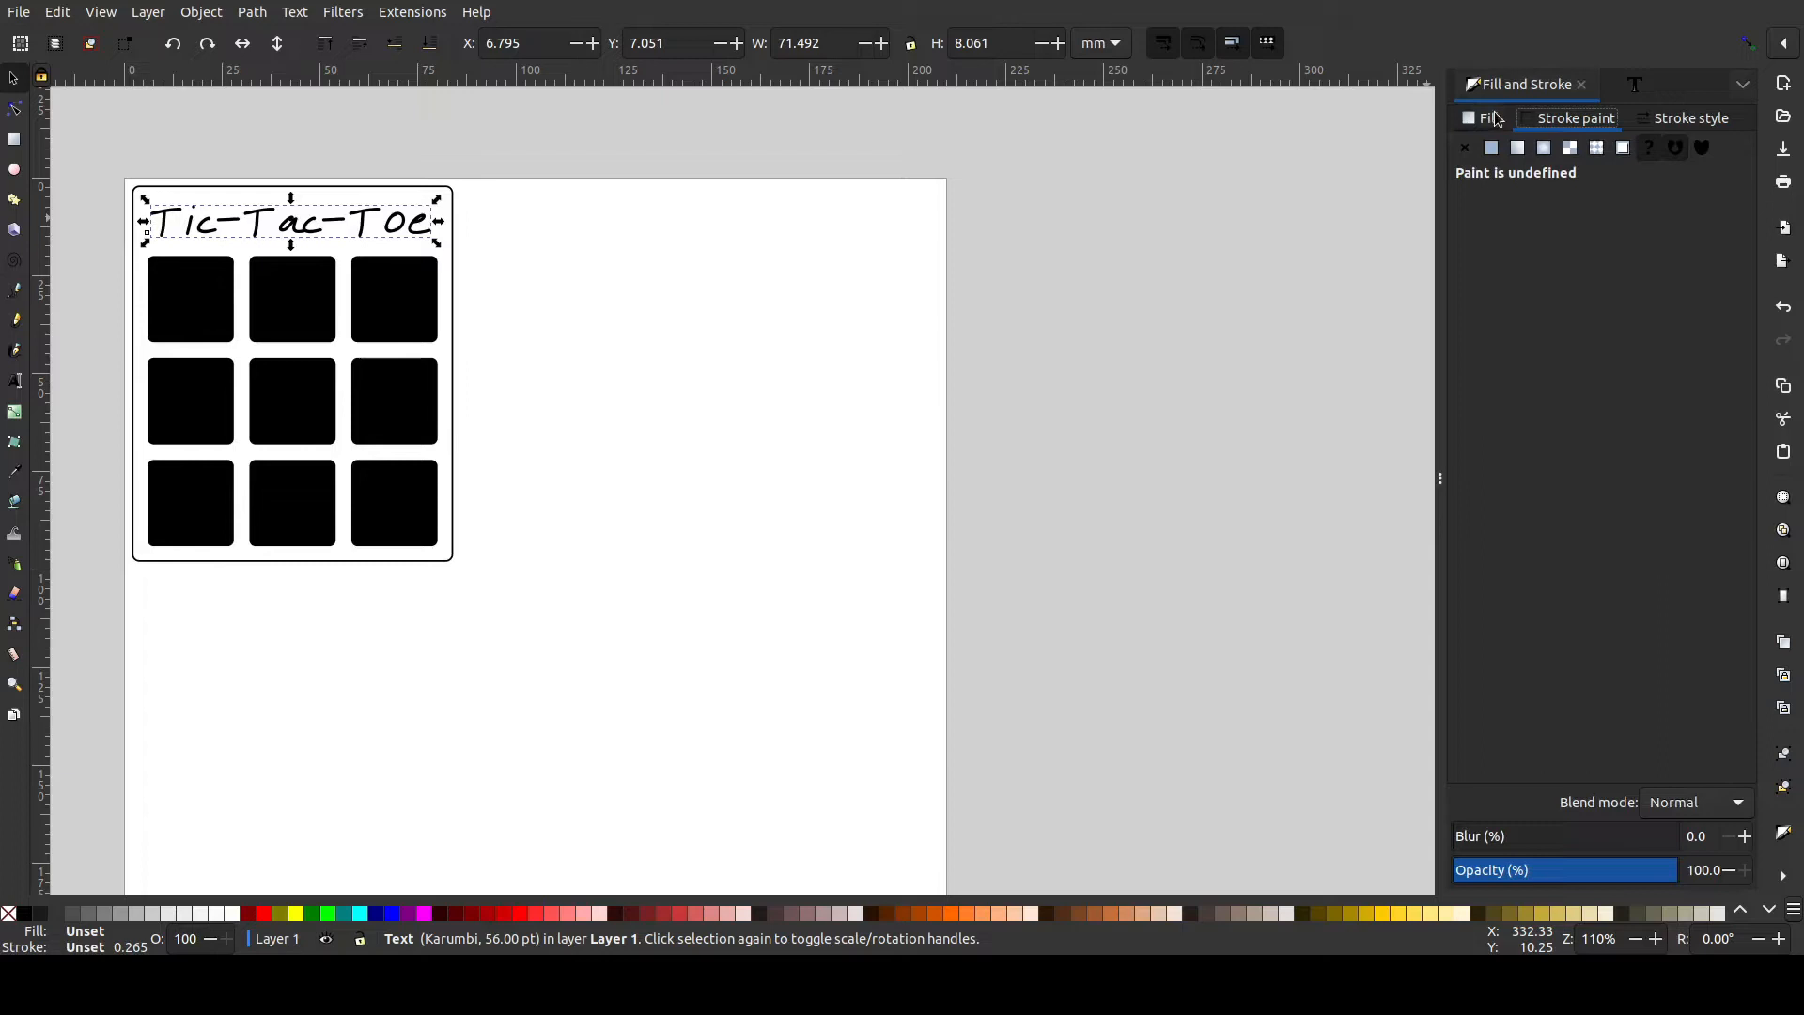
pyautogui.click(1486, 123)
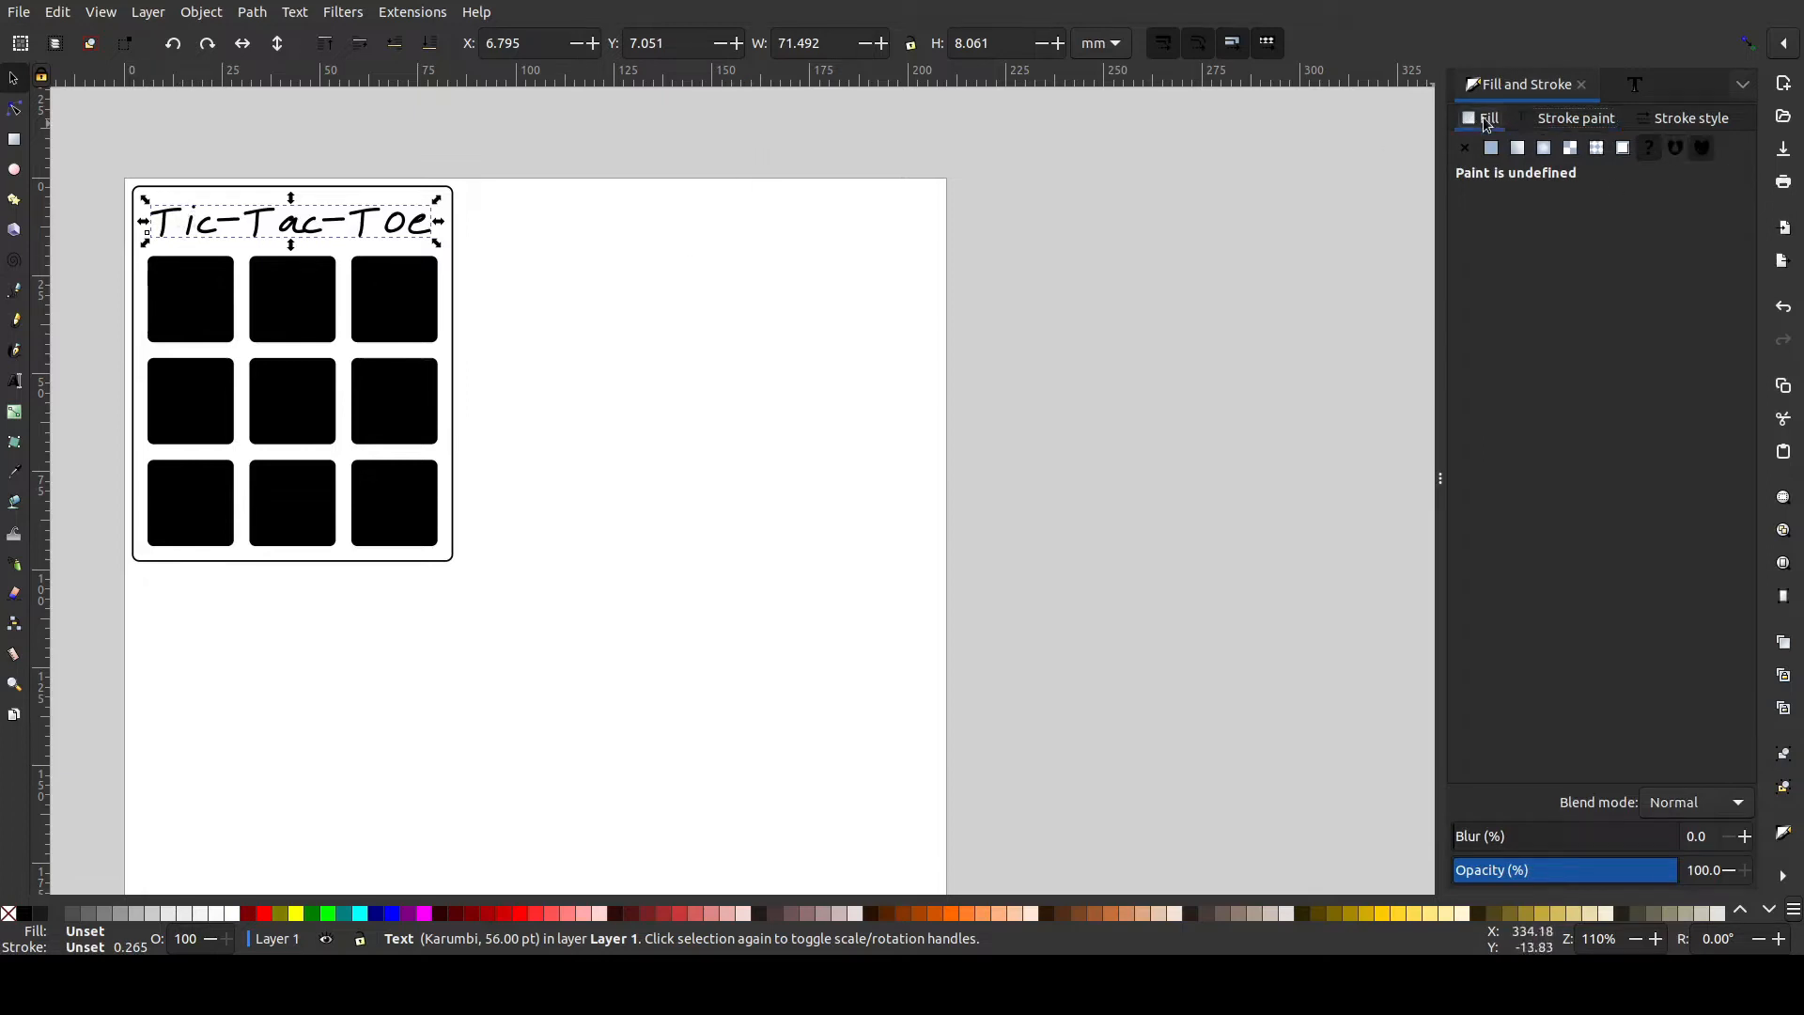
pyautogui.click(1463, 151)
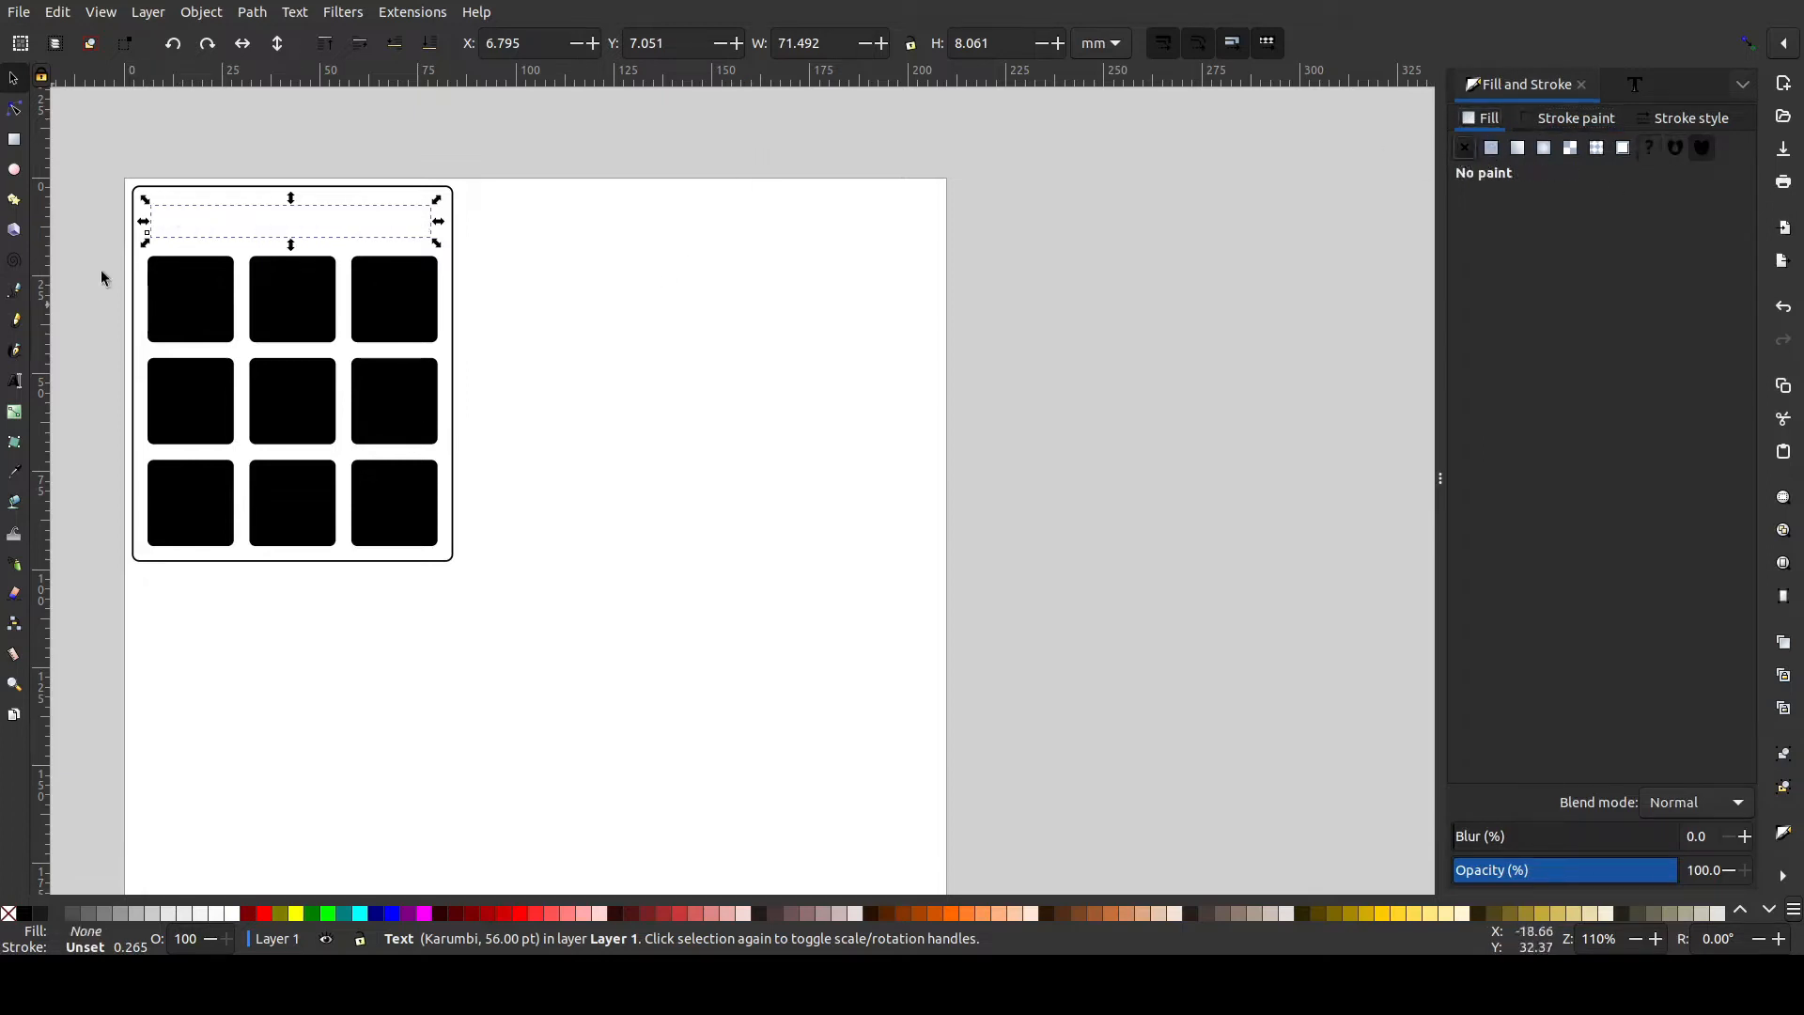
pyautogui.click(1576, 119)
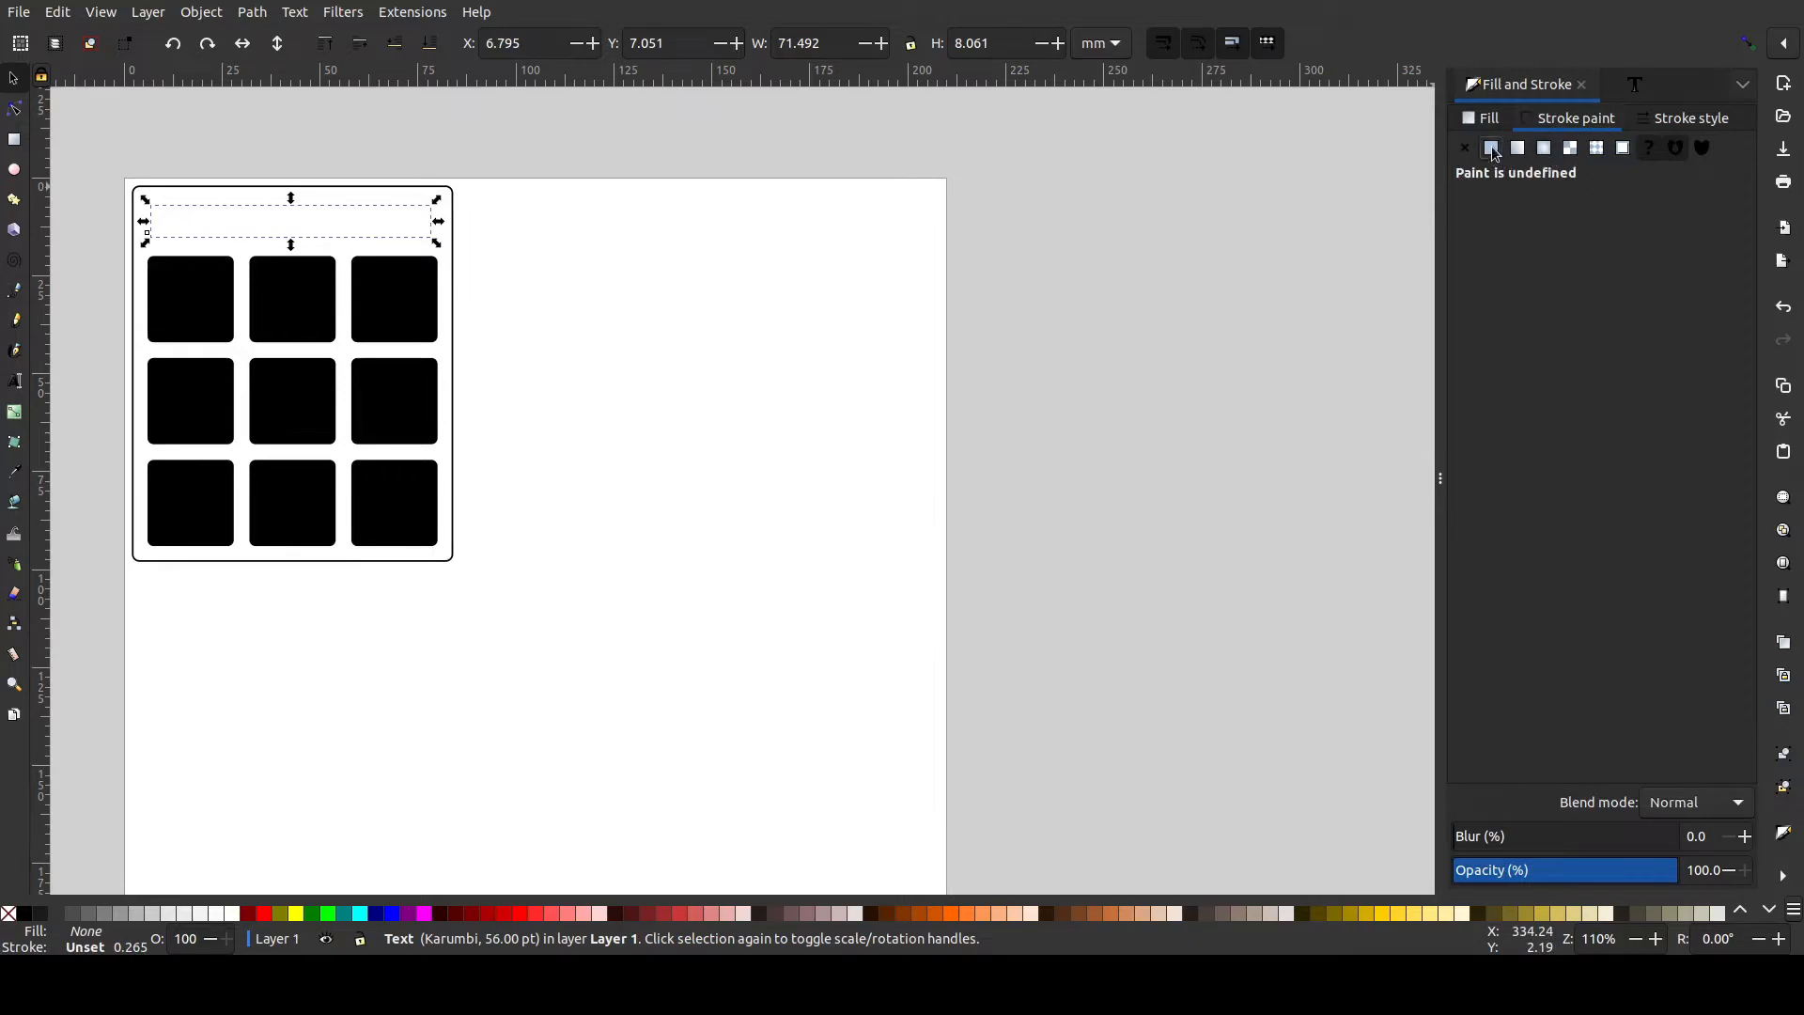
pyautogui.click(1491, 148)
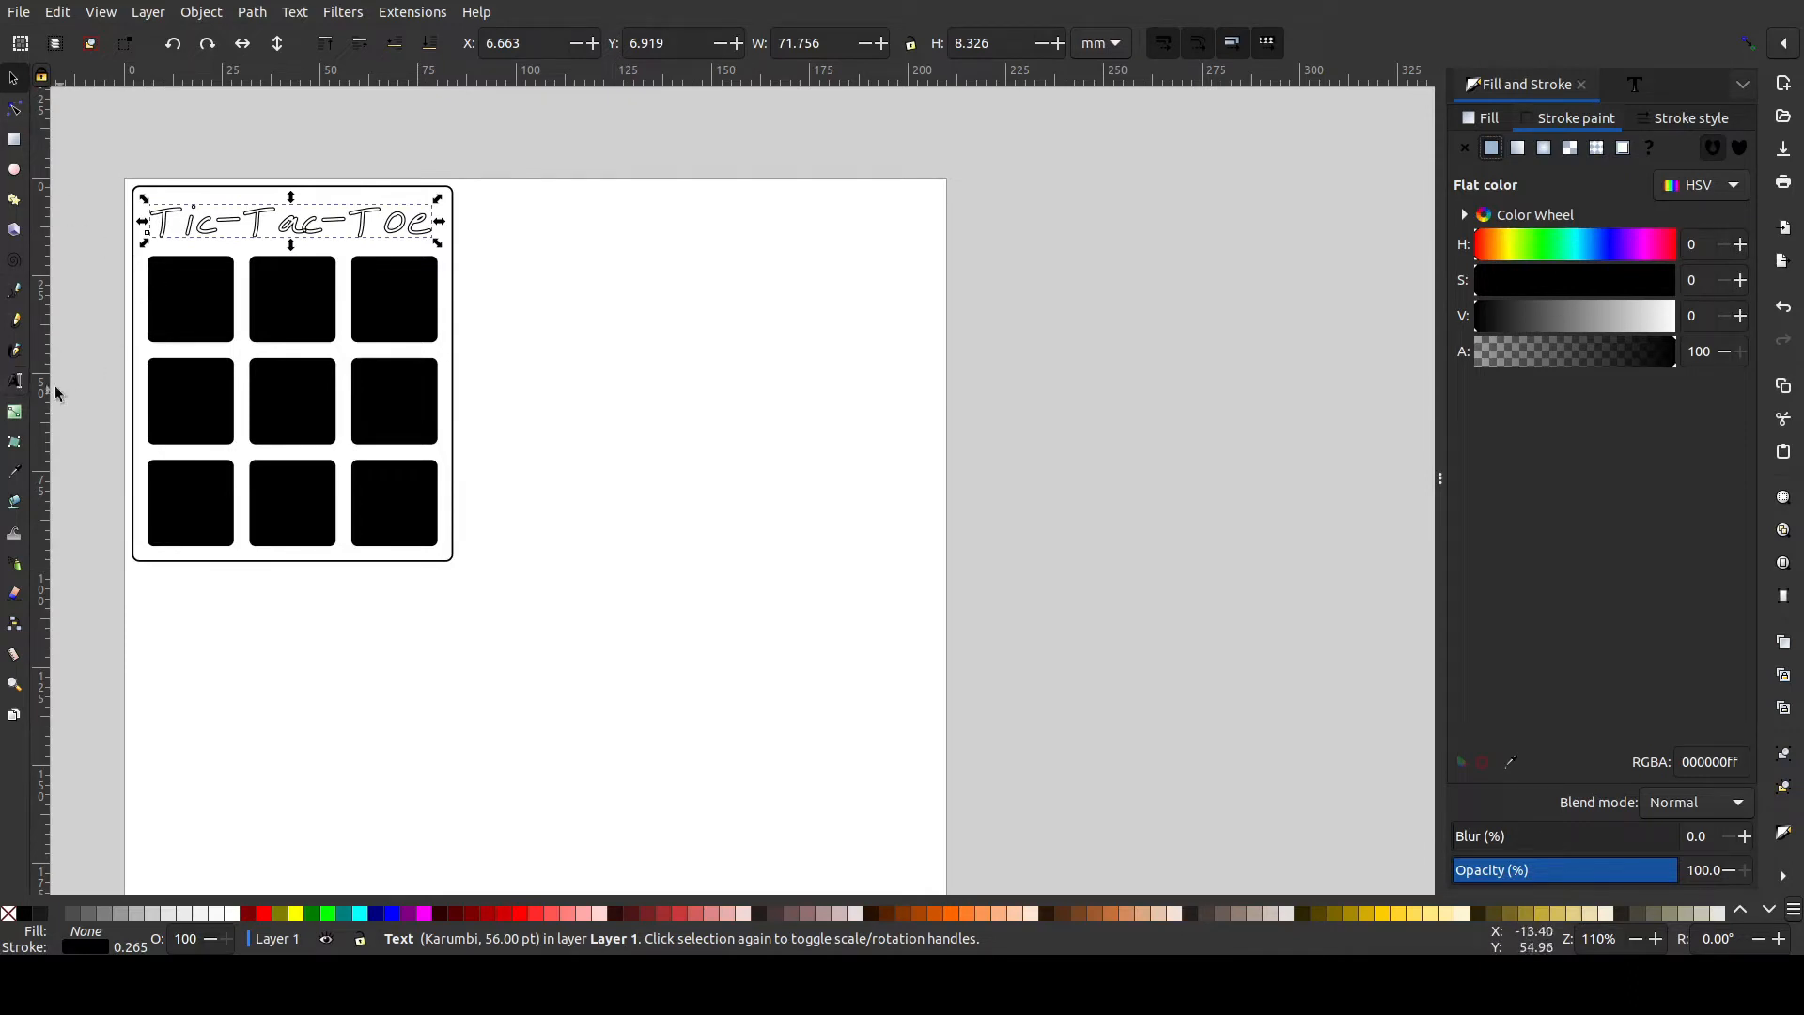
# Convert the outlined Tic-Tac-Toe title text to paths and examine its letter outlines.
pyautogui.click(266, 37)
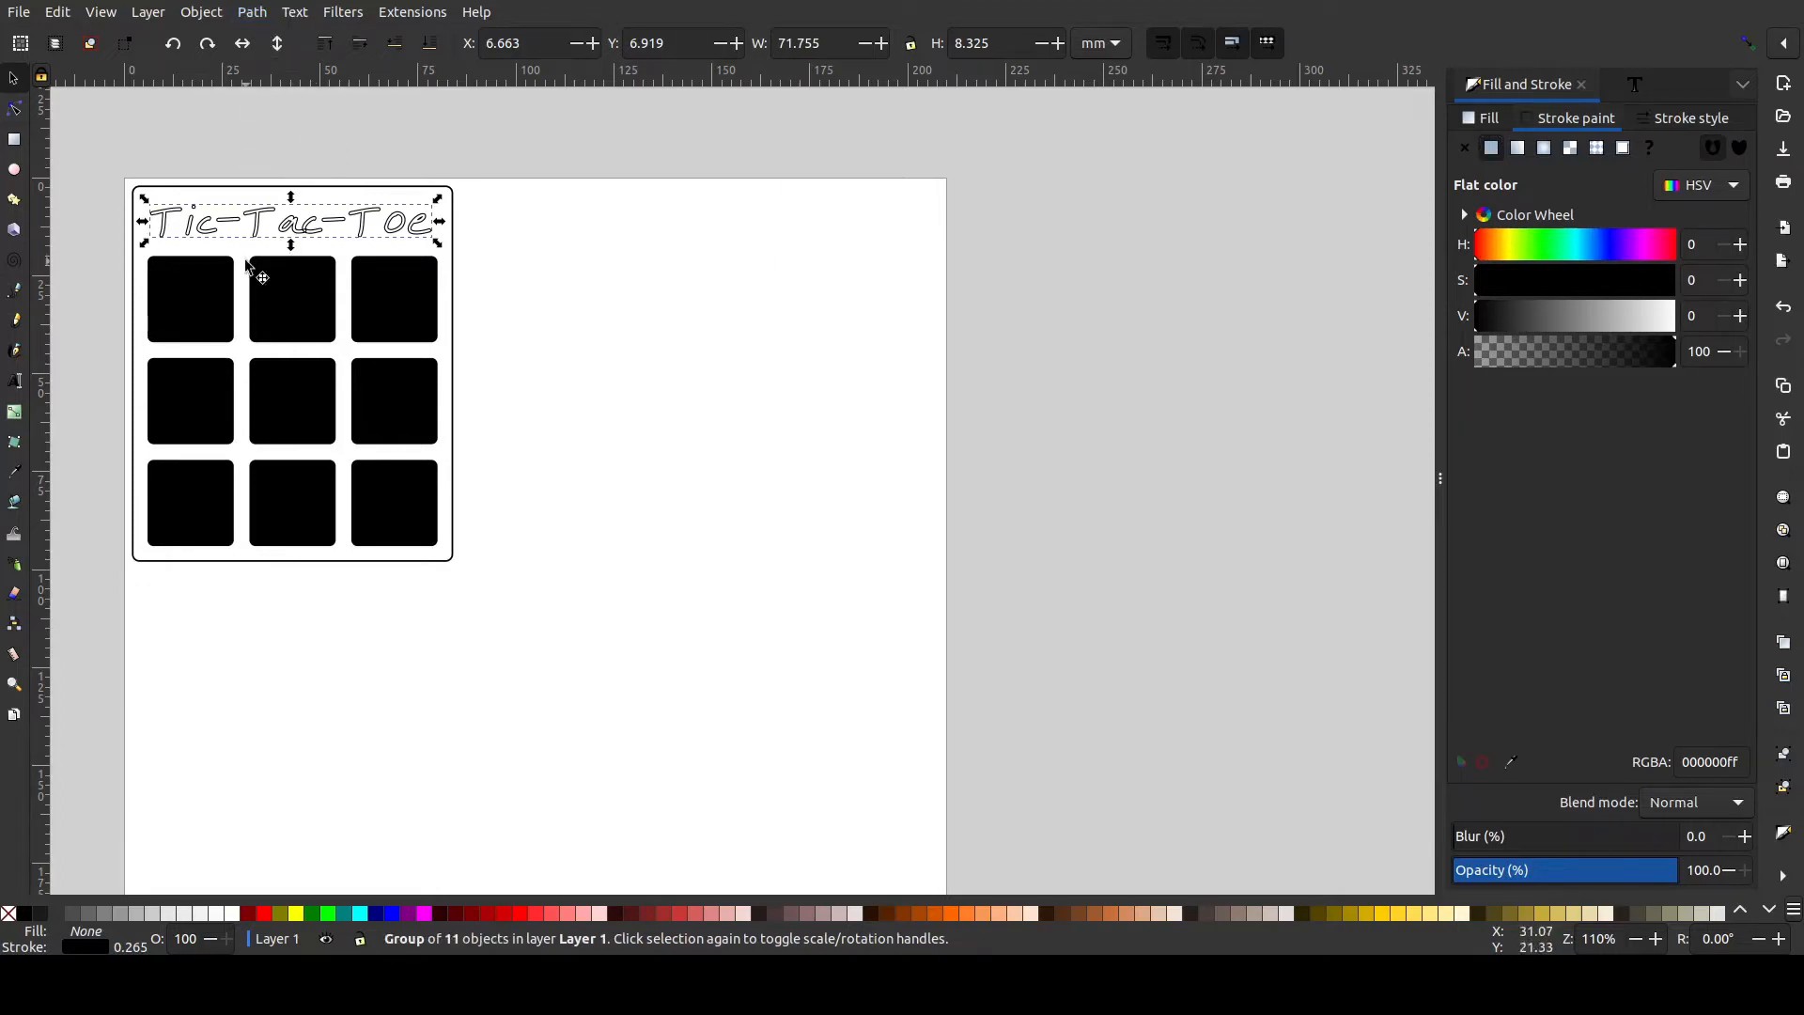
pyautogui.click(13, 381)
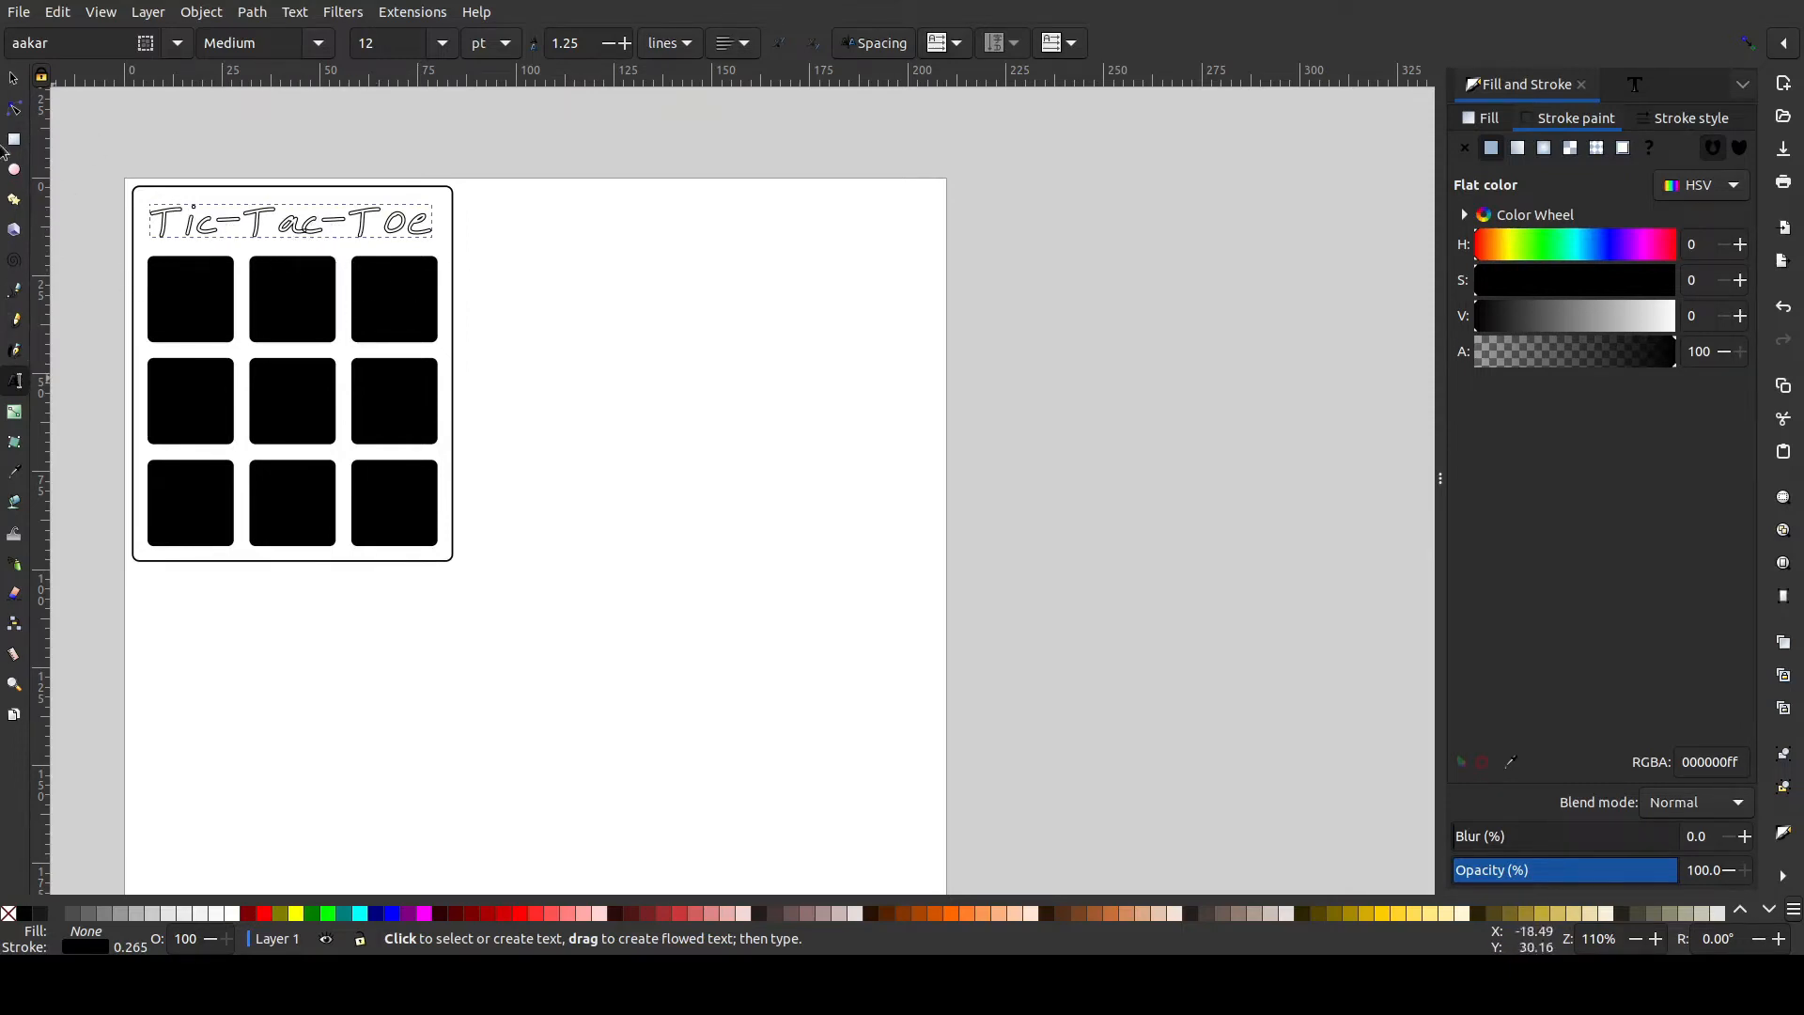
pyautogui.click(12, 89)
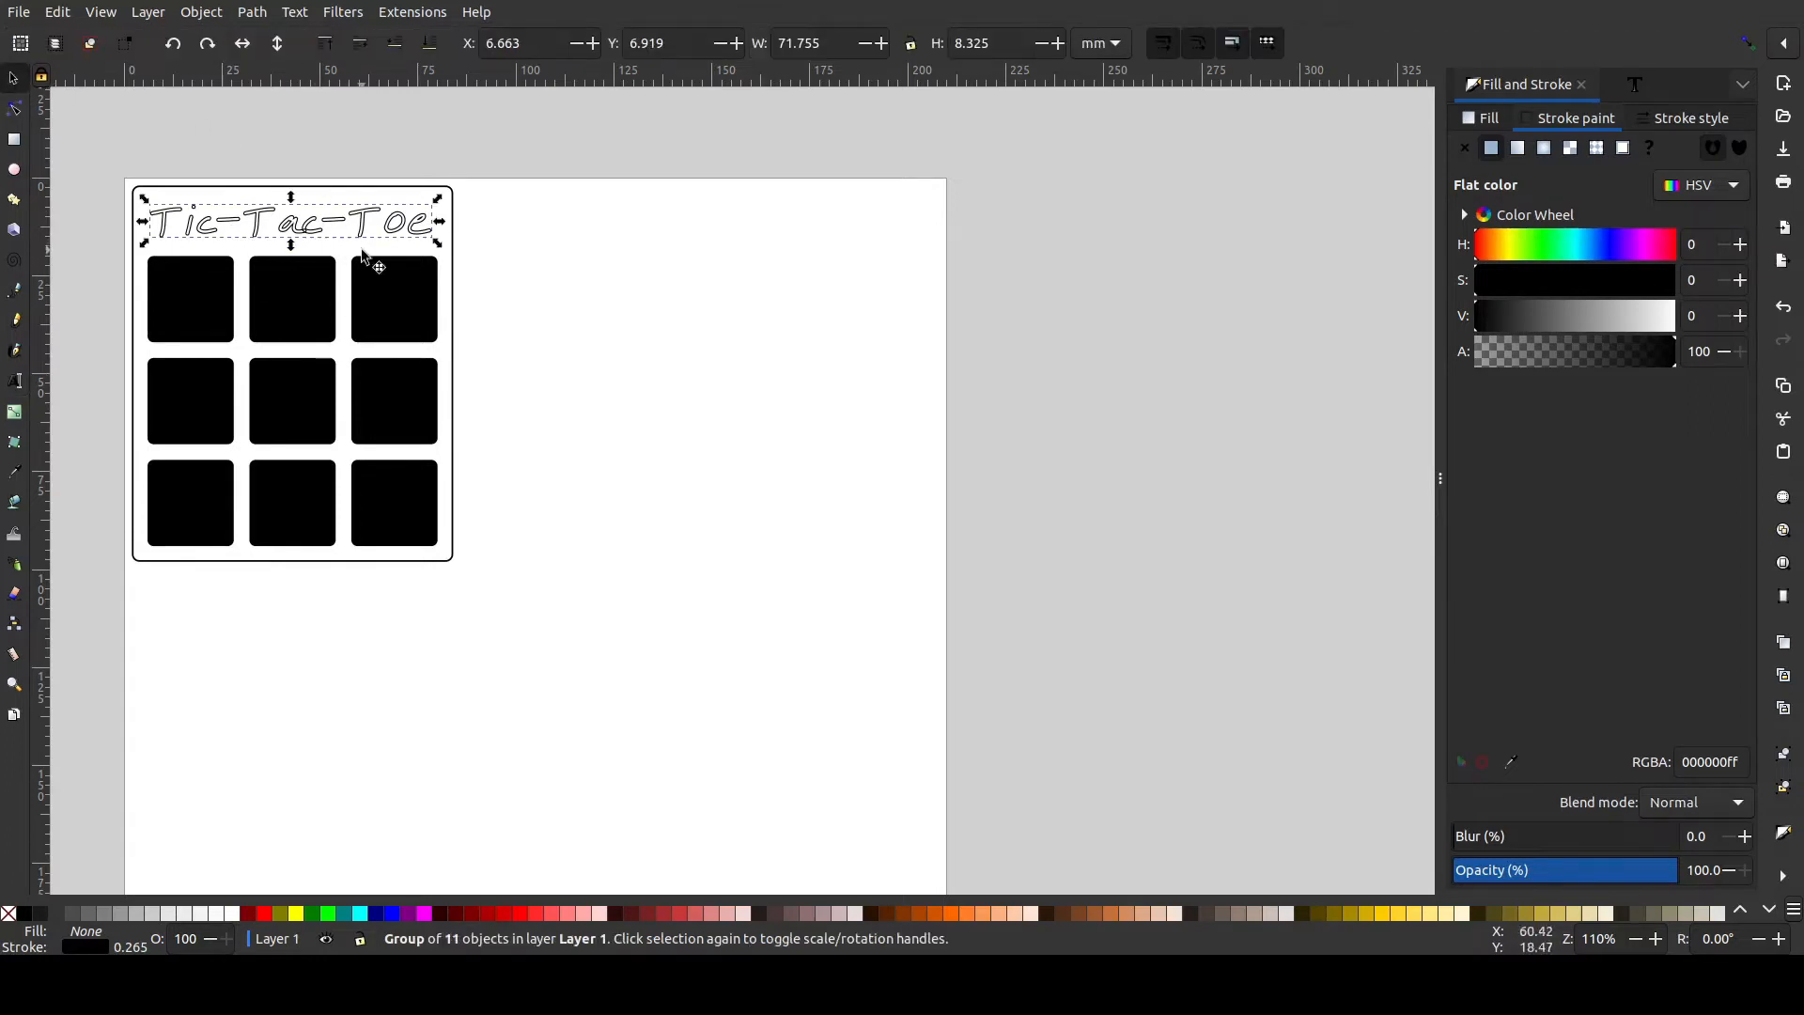
pyautogui.keyDown('ctrl'); pyautogui.scroll(1, 314, 245); pyautogui.keyUp('ctrl')
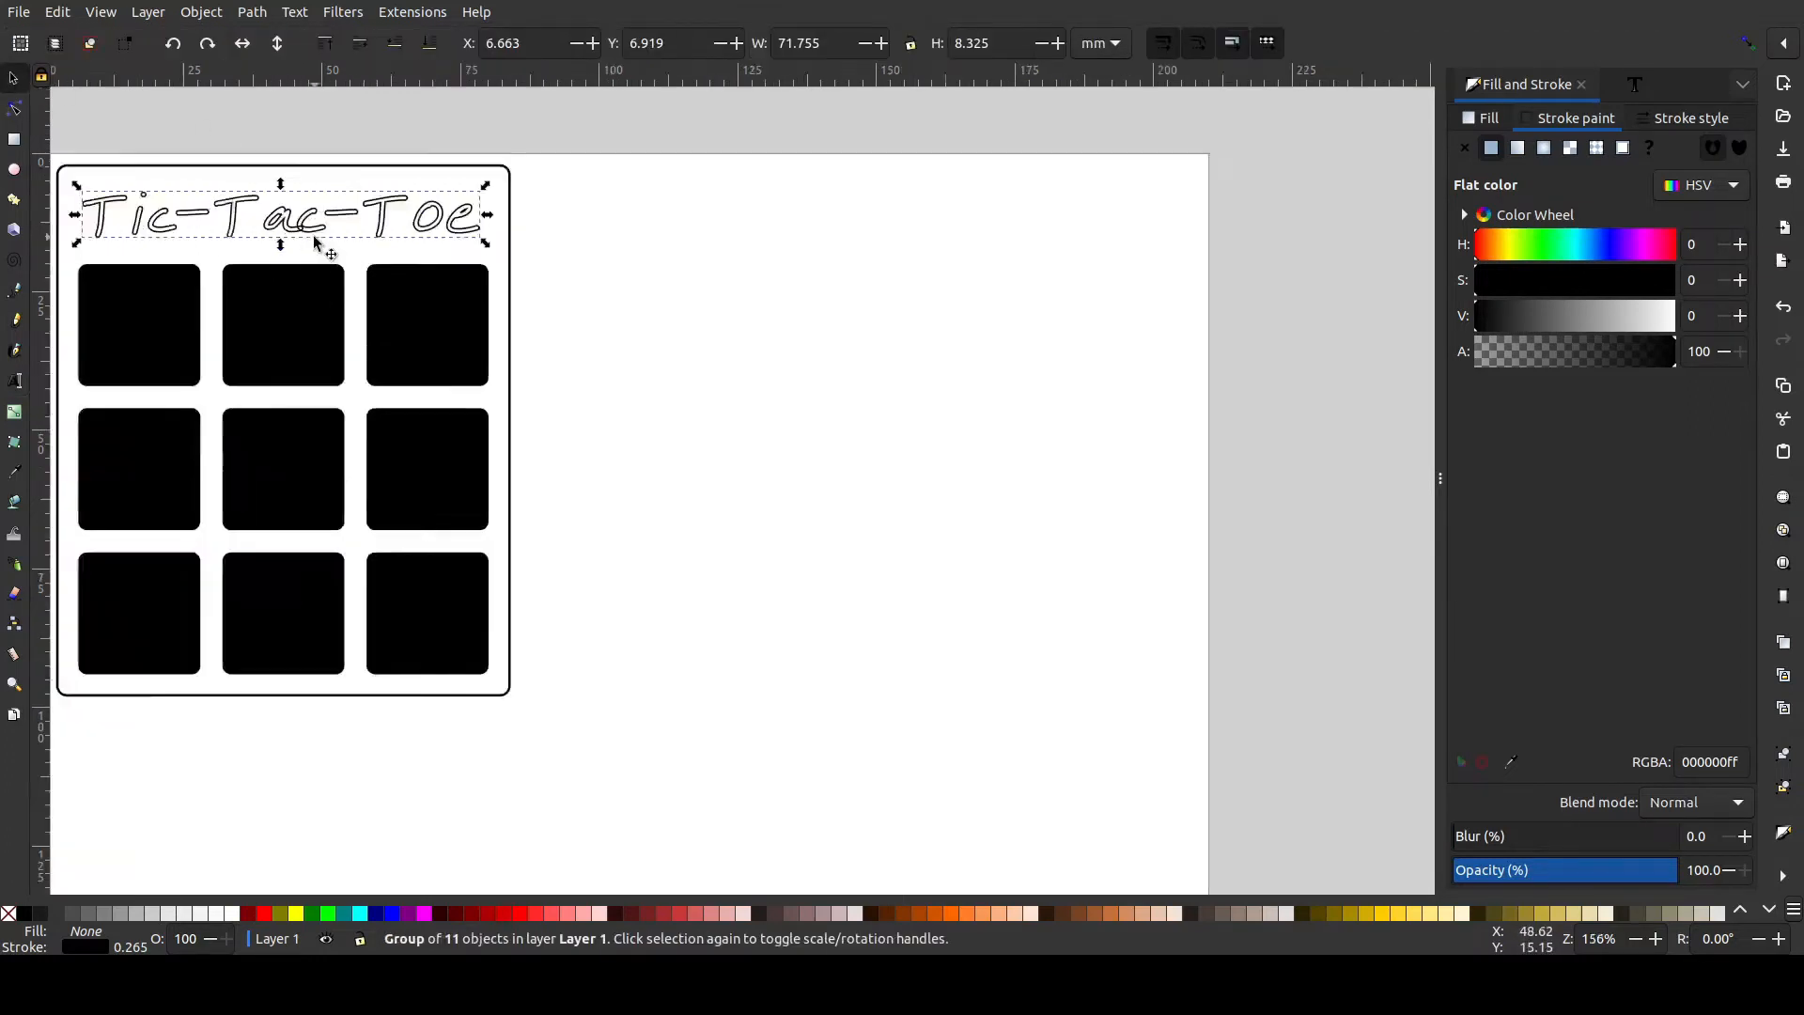
pyautogui.keyDown('ctrl'); pyautogui.scroll(2, 315, 244); pyautogui.keyUp('ctrl')
pyautogui.keyDown('shift'); pyautogui.scroll(5, 420, 241); pyautogui.keyUp('shift')
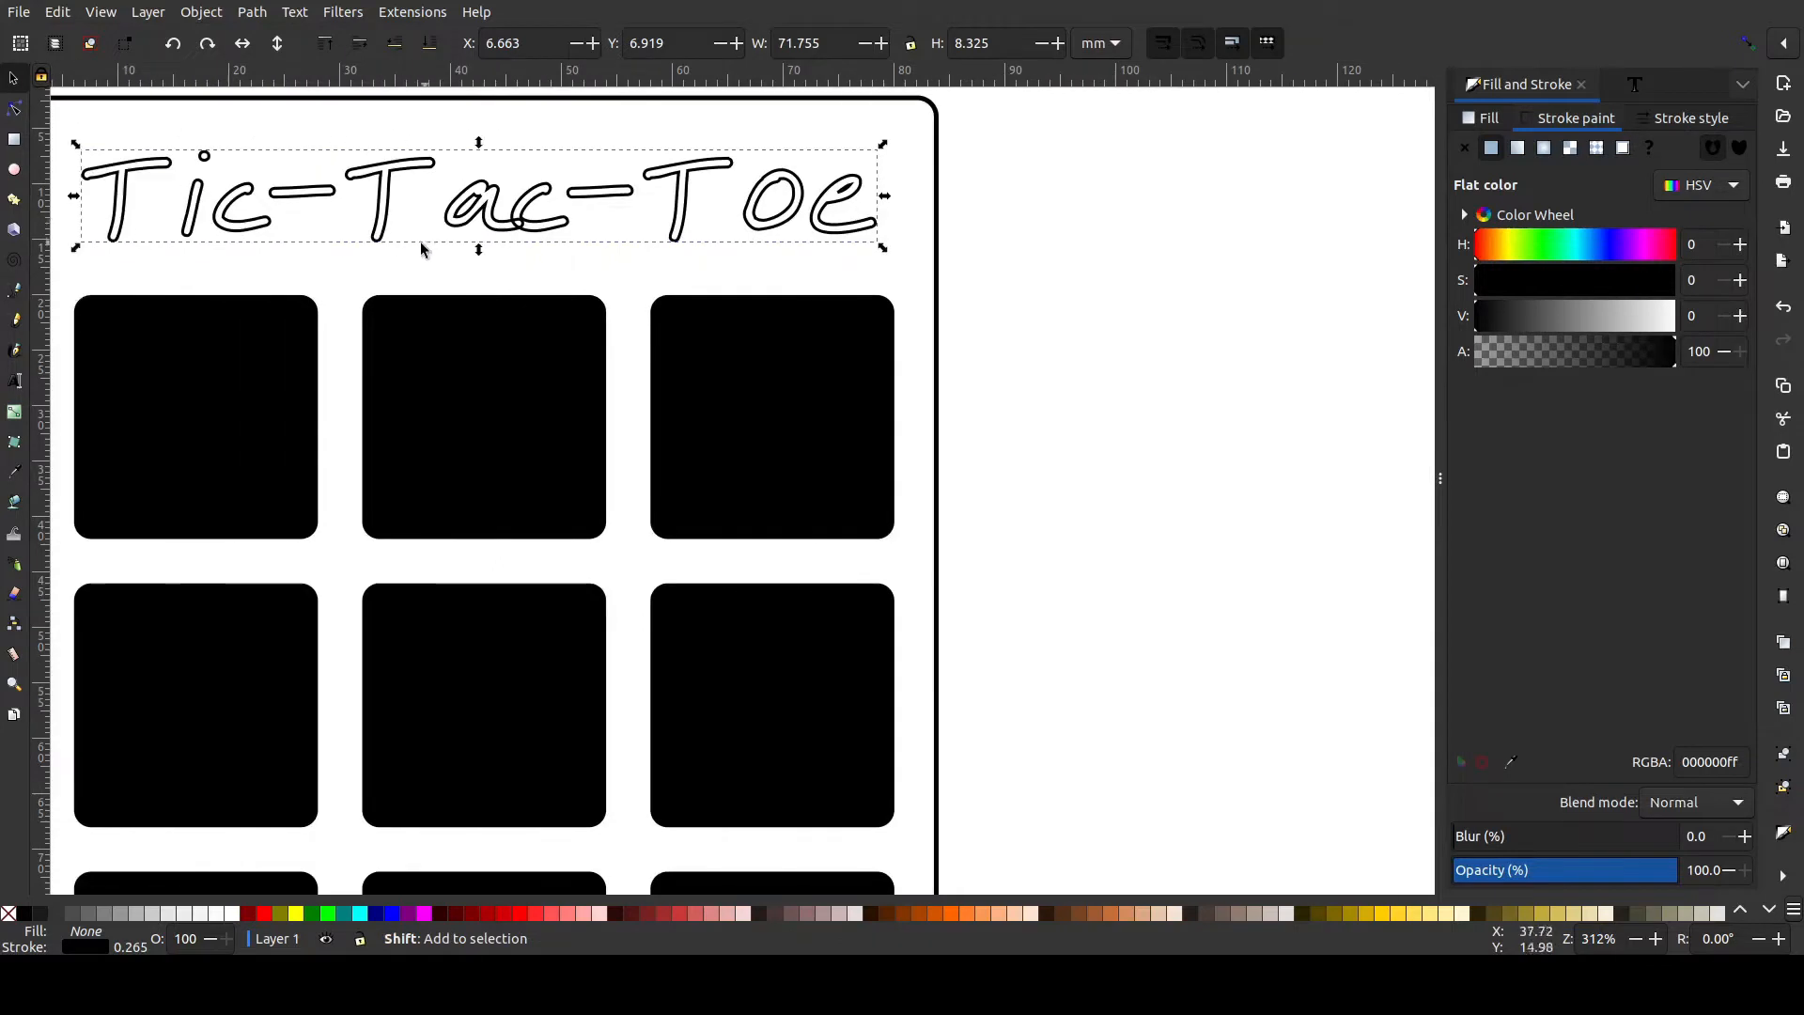
pyautogui.keyDown('shift'); pyautogui.scroll(2, 420, 241); pyautogui.keyUp('shift')
pyautogui.scroll(2, 555, 276)
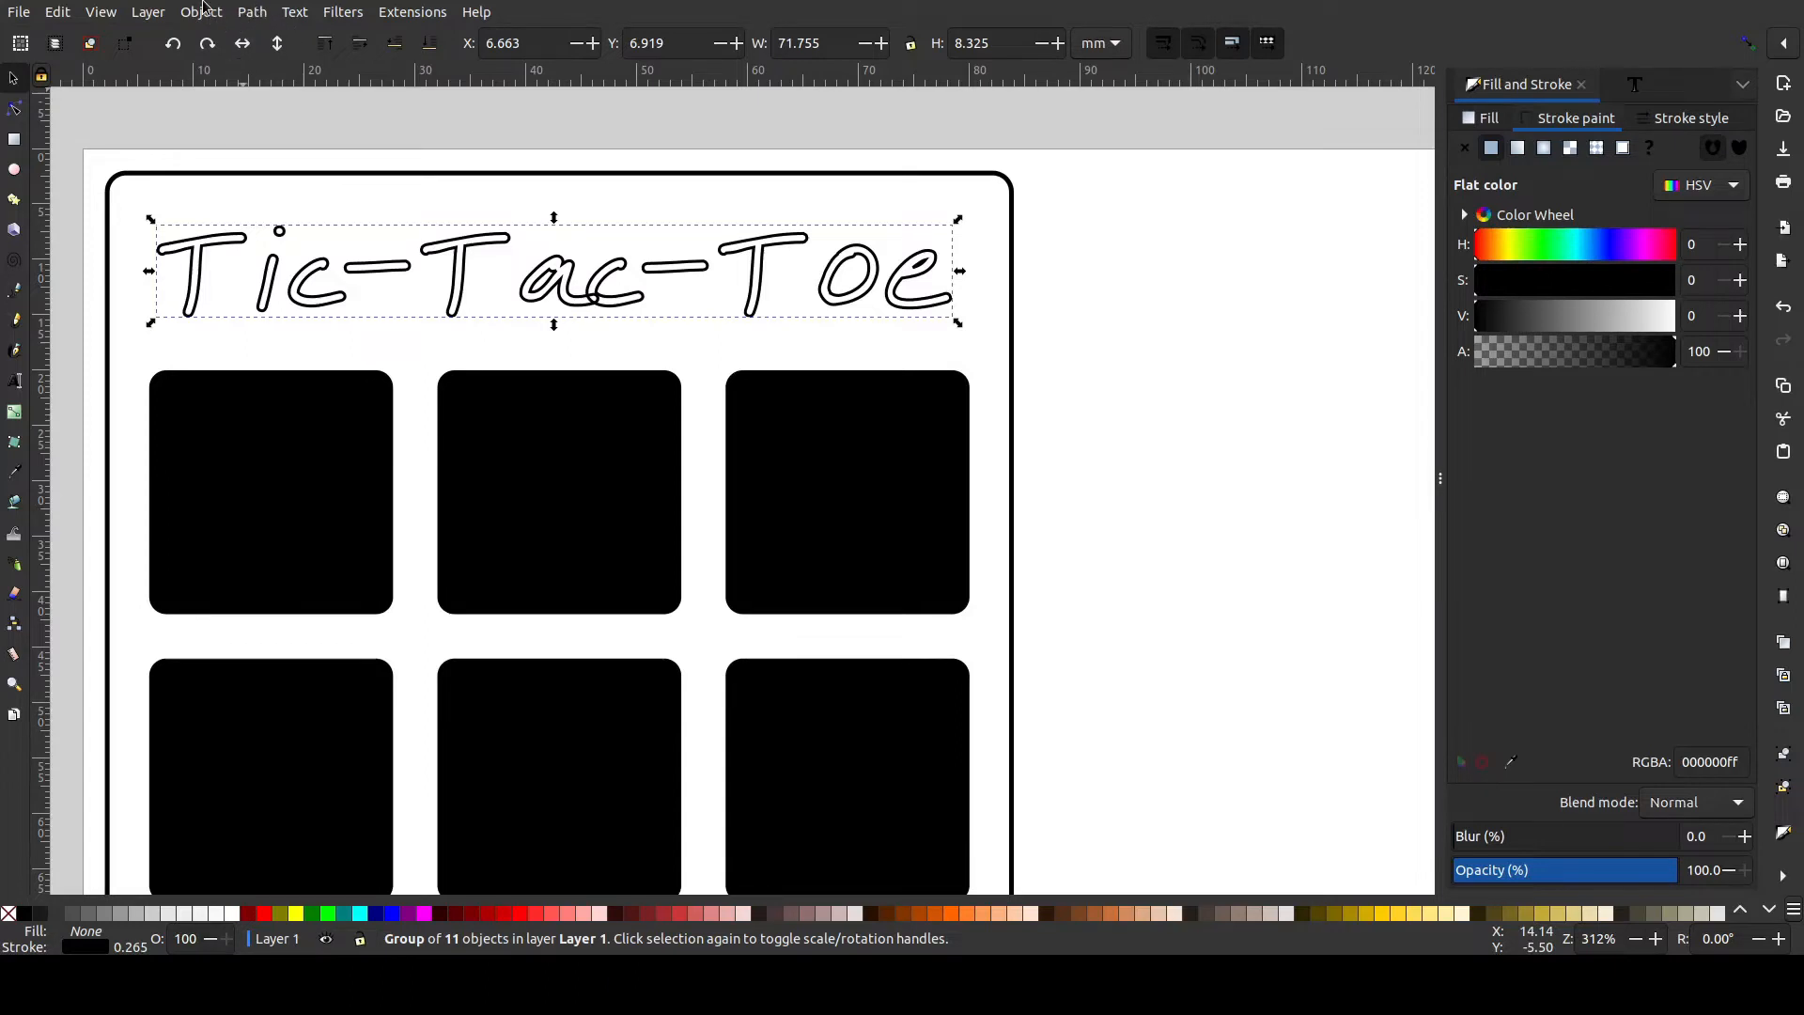
# Ungroup the Tic-Tac-Toe title into separate letters and examine the nodes of the overlapping a and c in "Tac".
pyautogui.hotkey('ctrl', 'shift', 'g')
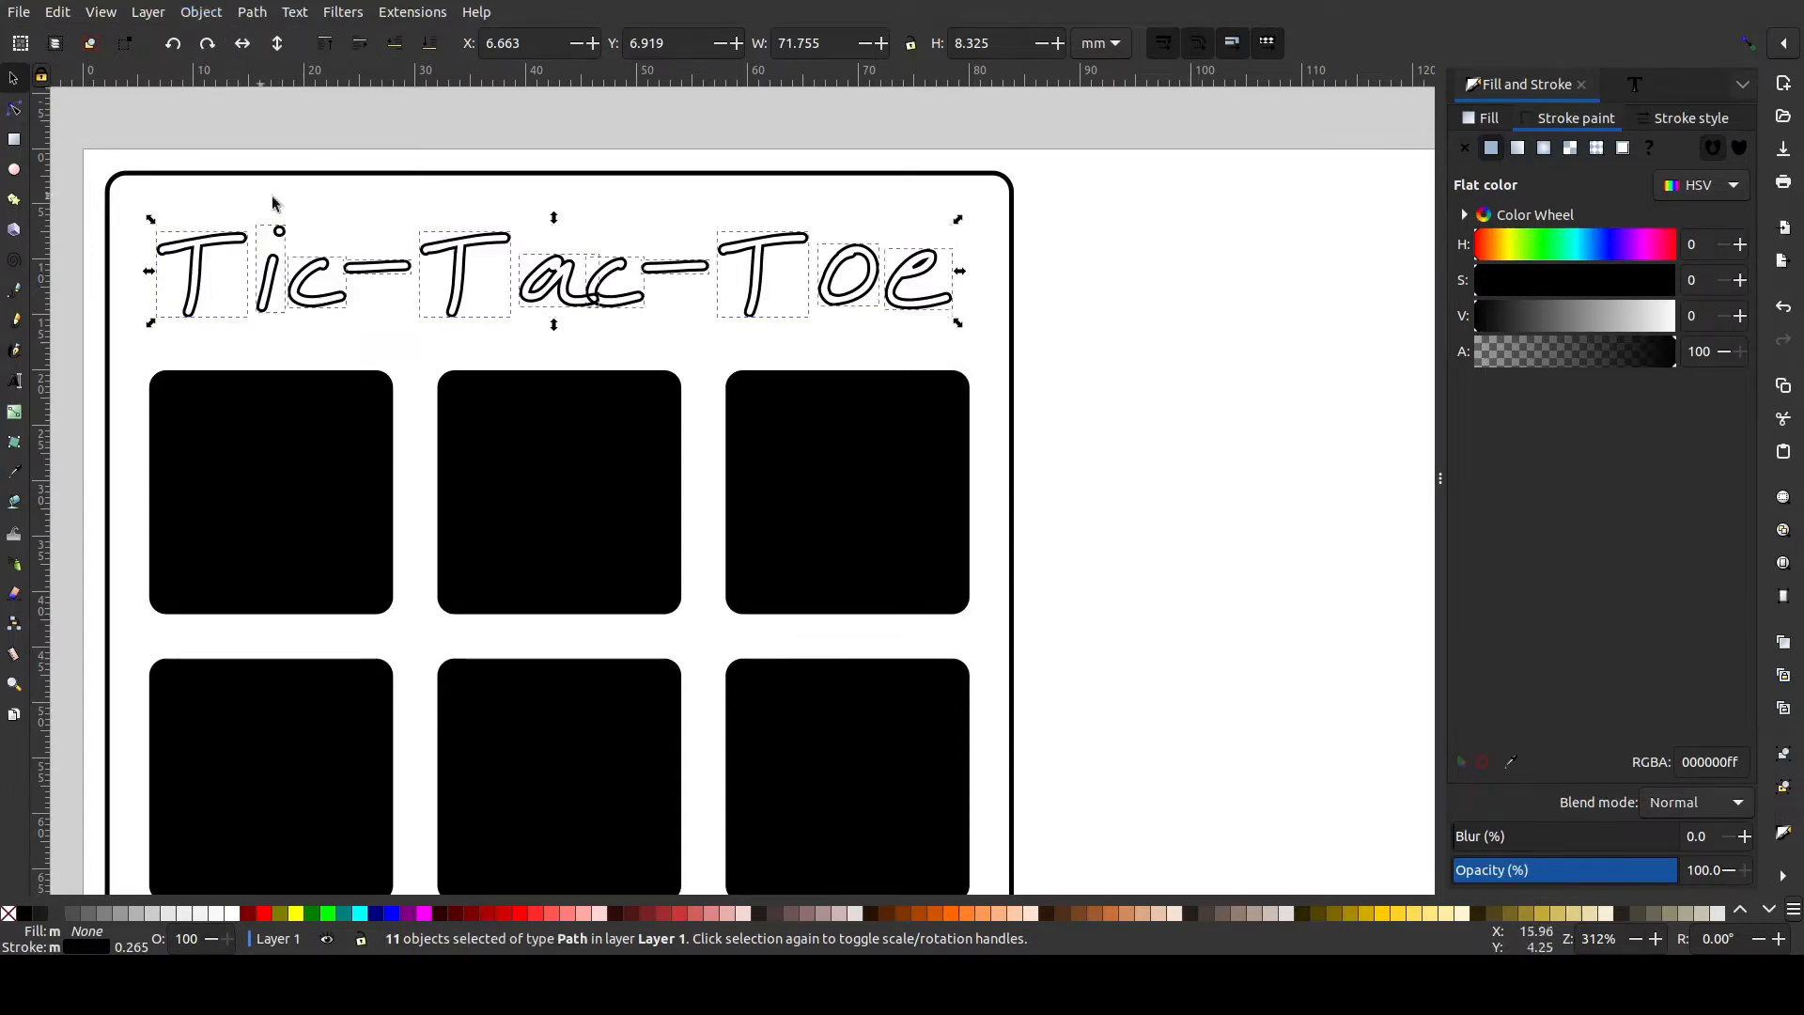
pyautogui.click(553, 284)
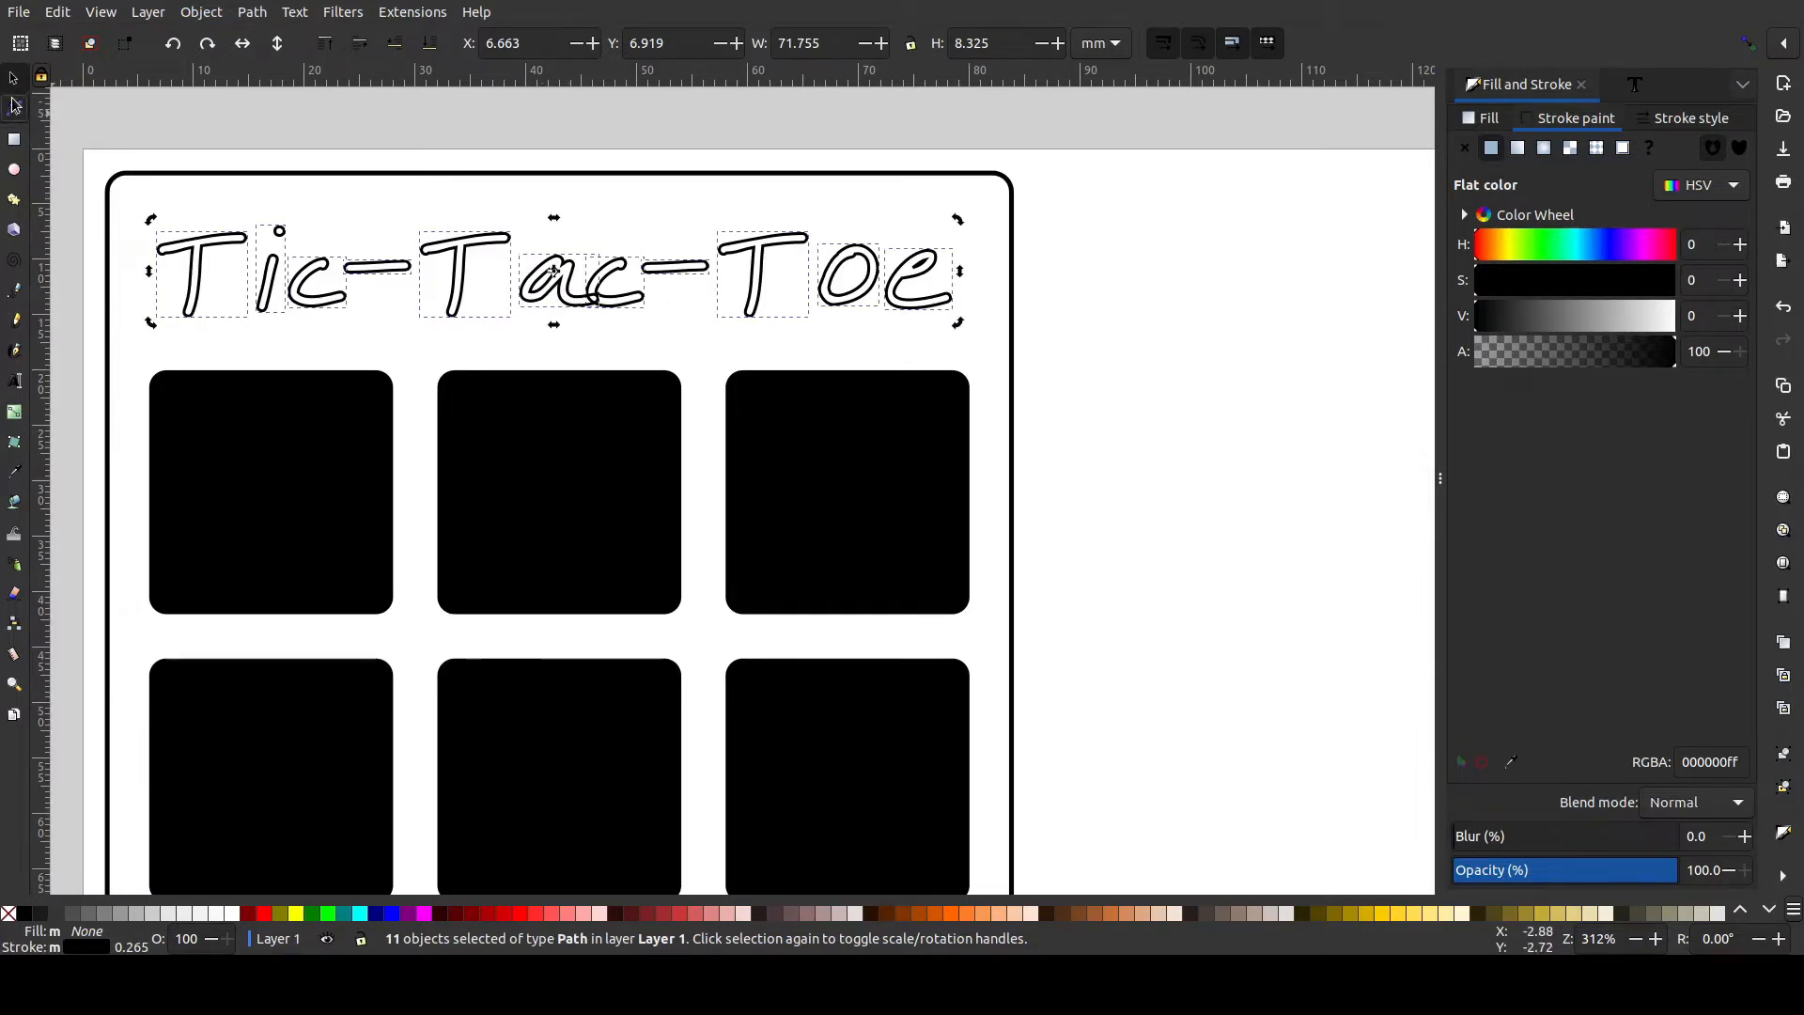
pyautogui.click(15, 106)
pyautogui.moveTo(524, 245); pyautogui.dragTo(587, 323)
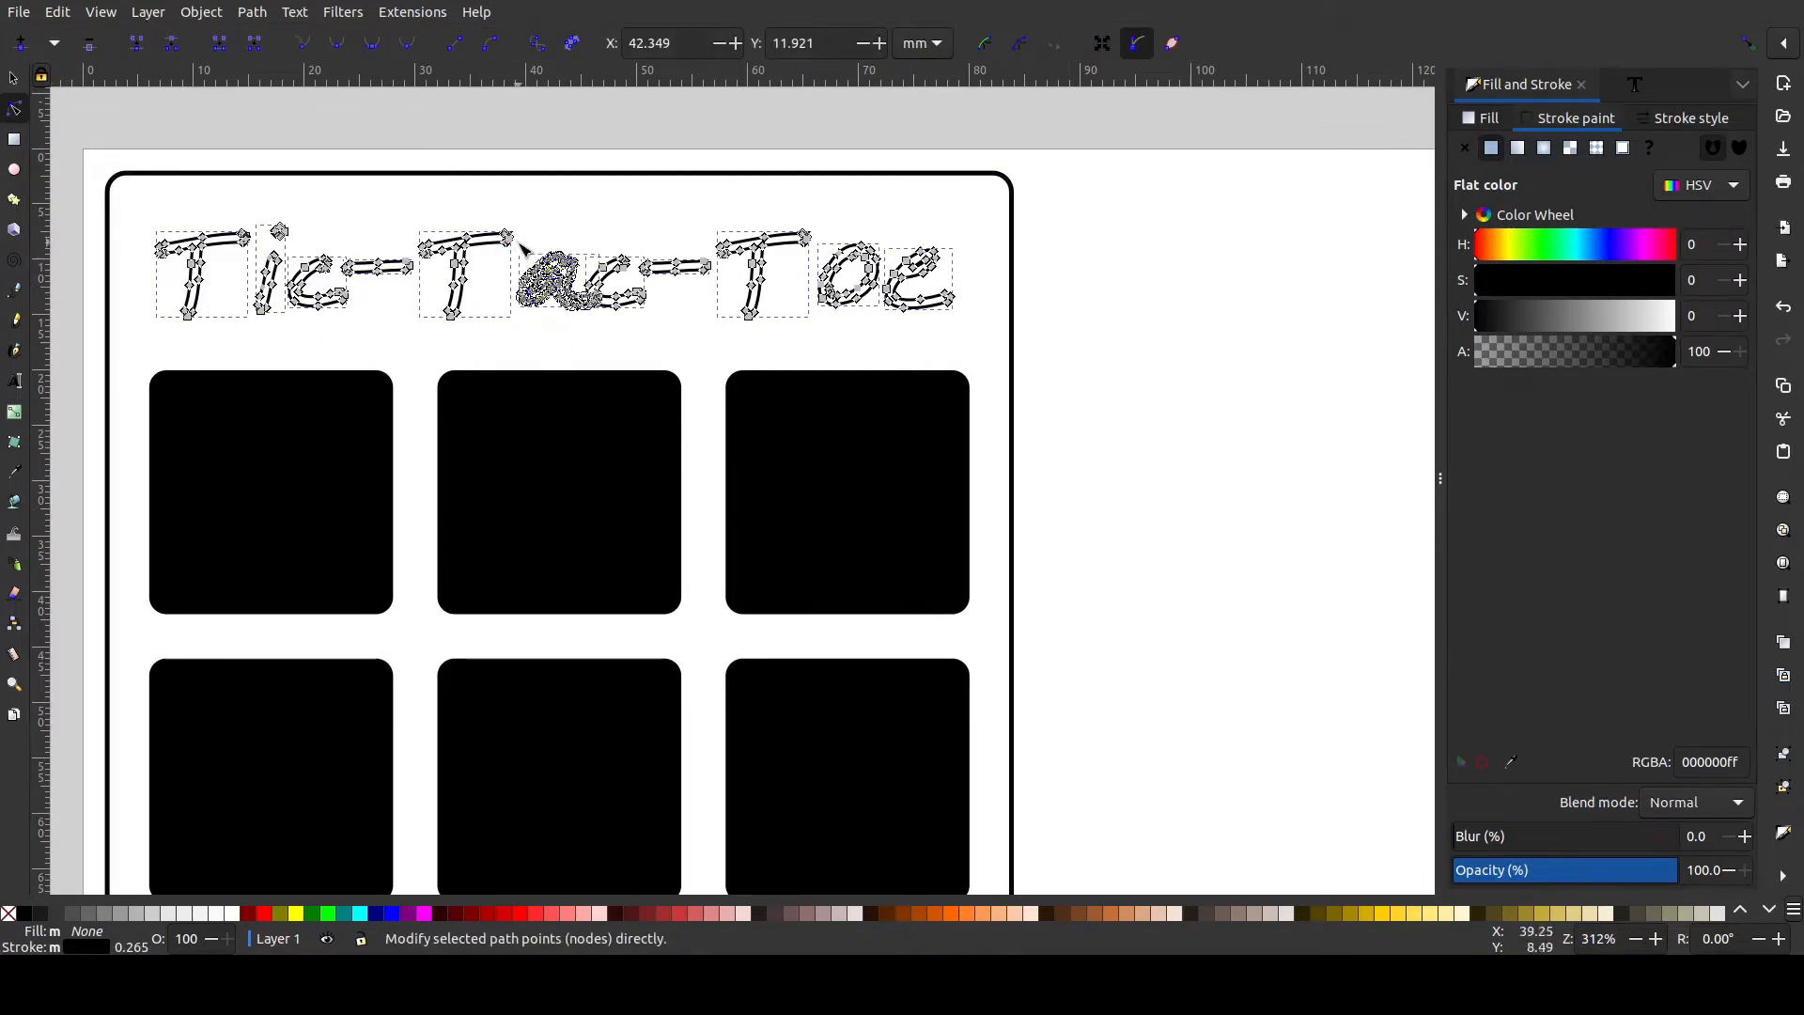
pyautogui.moveTo(517, 248); pyautogui.dragTo(587, 322)
pyautogui.moveTo(601, 322); pyautogui.dragTo(602, 323)
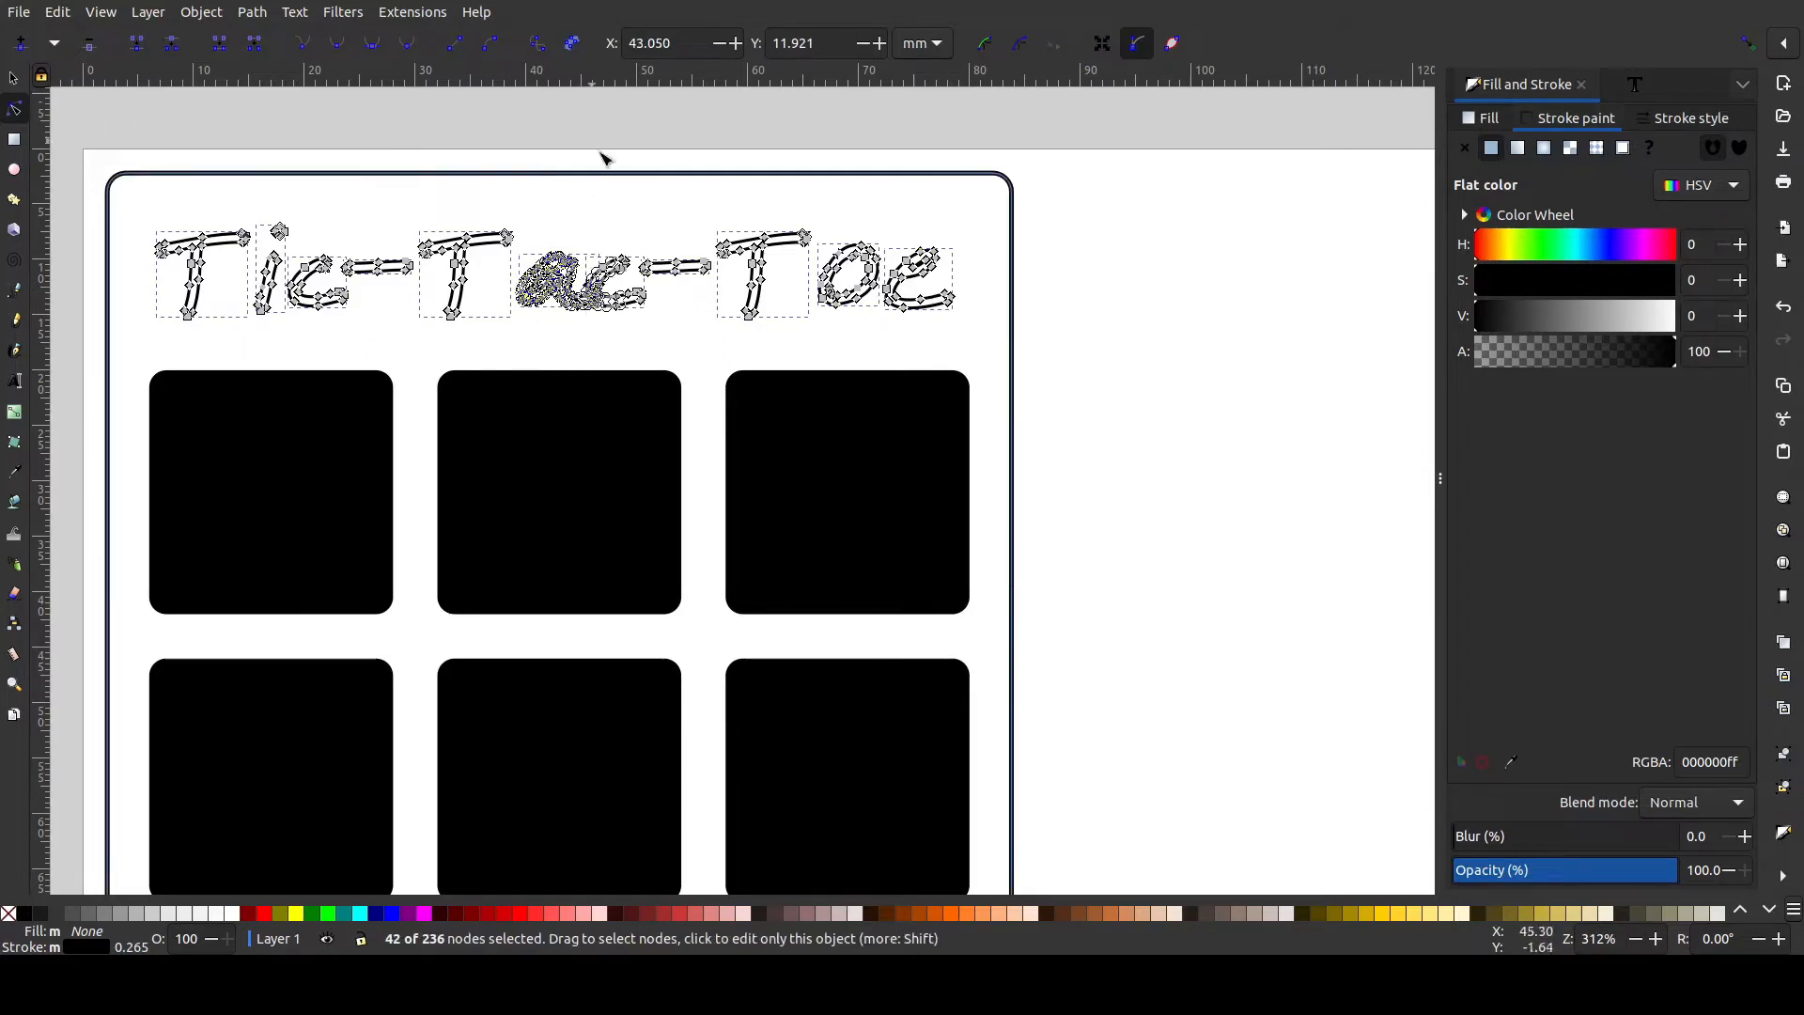
pyautogui.click(13, 78)
pyautogui.click(537, 282)
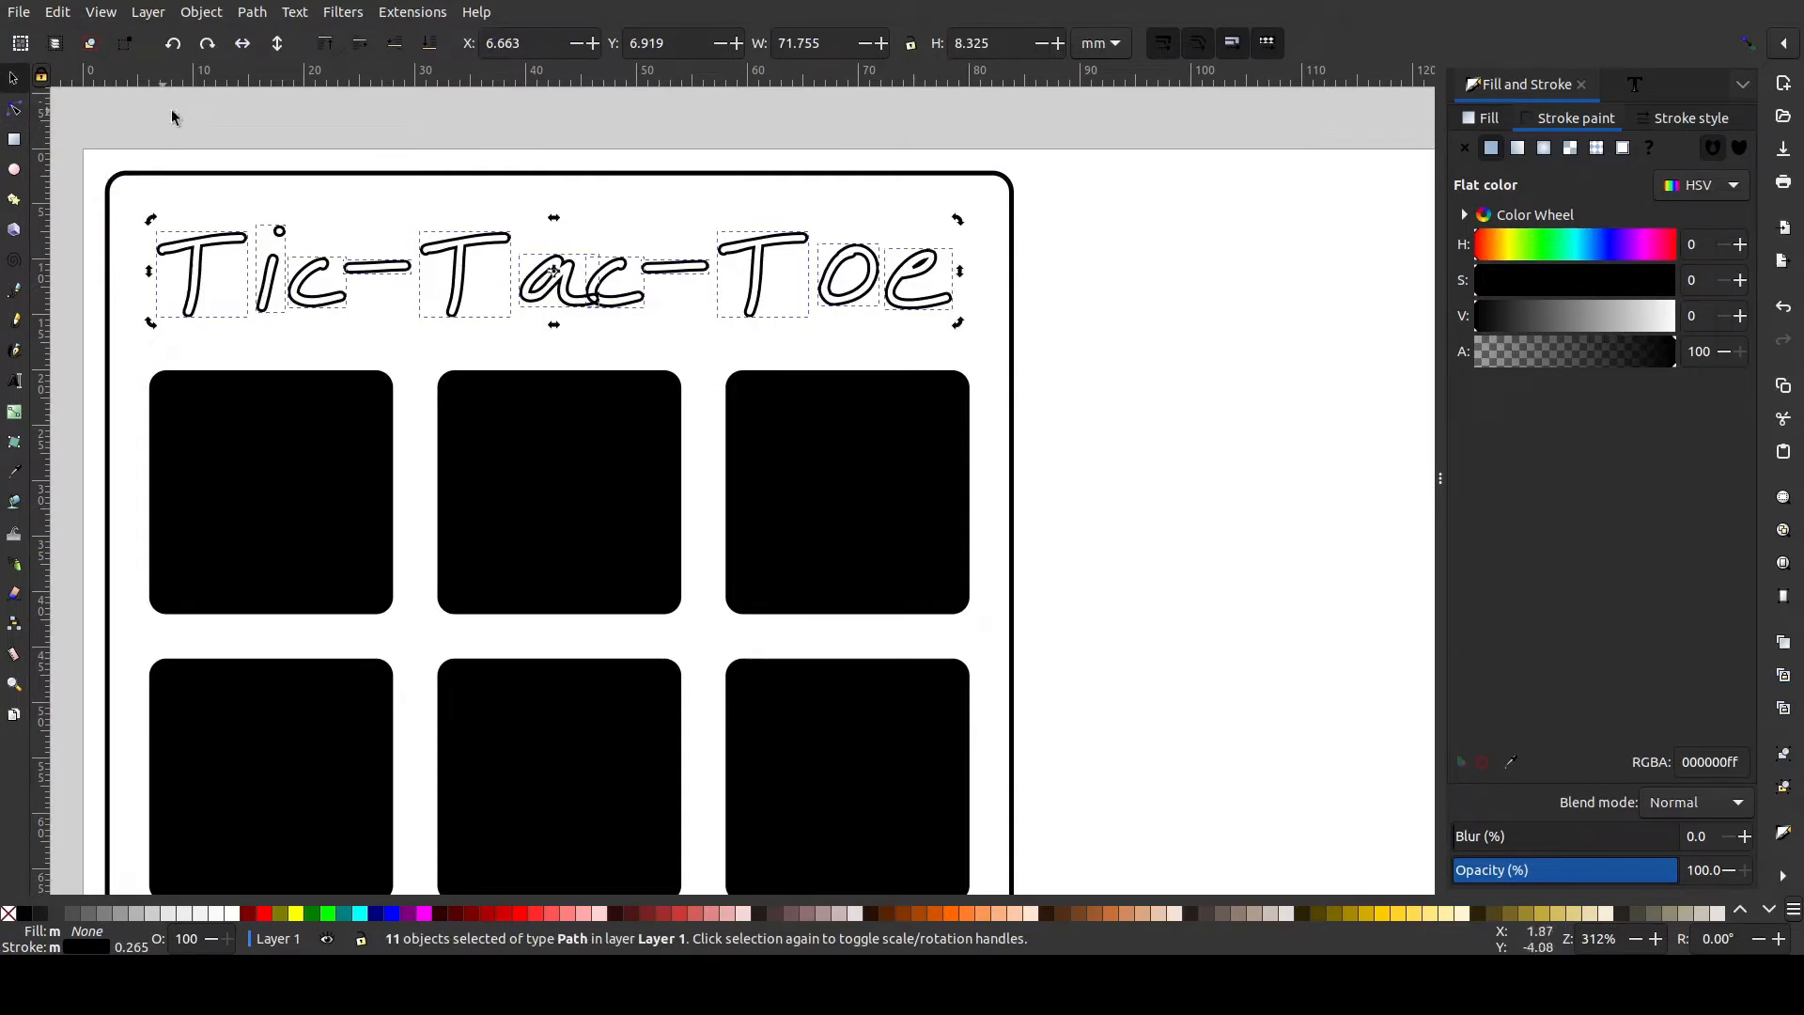
# Nudge only the letter a in "Tac" away from the c until its X position is 37.610 mm.
pyautogui.click(604, 246)
pyautogui.click(547, 287)
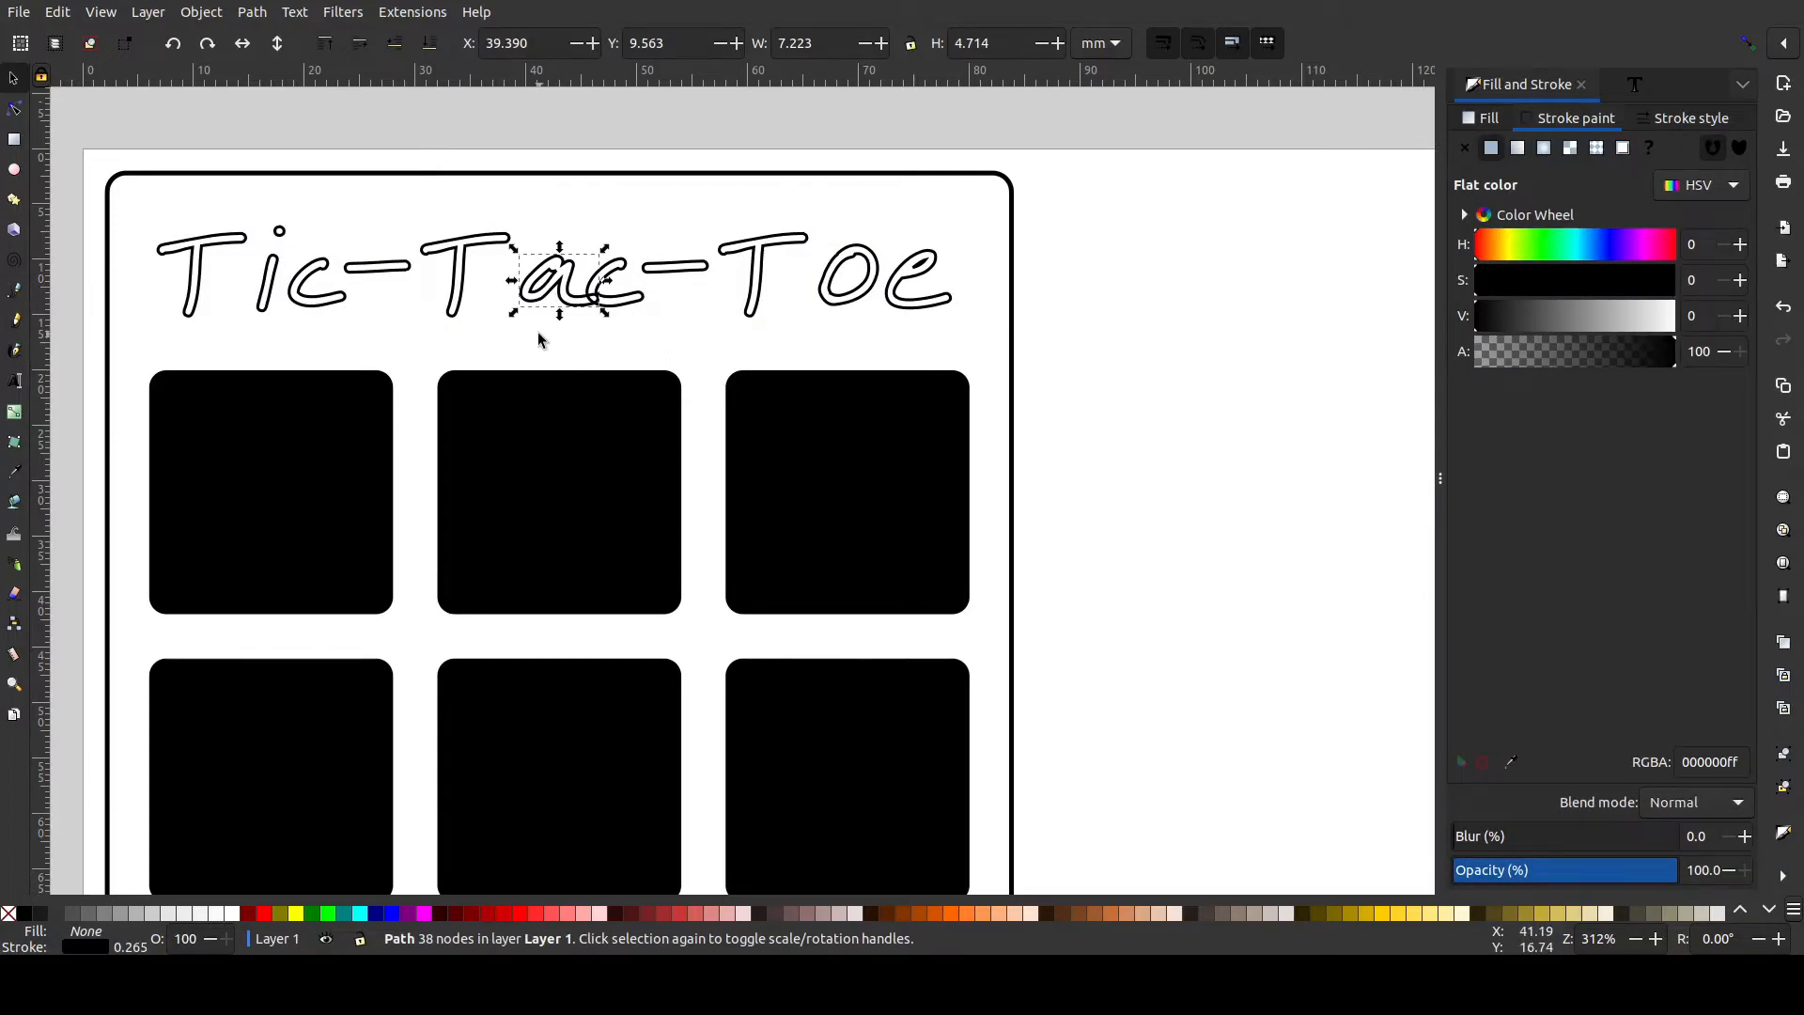
pyautogui.press('alt')
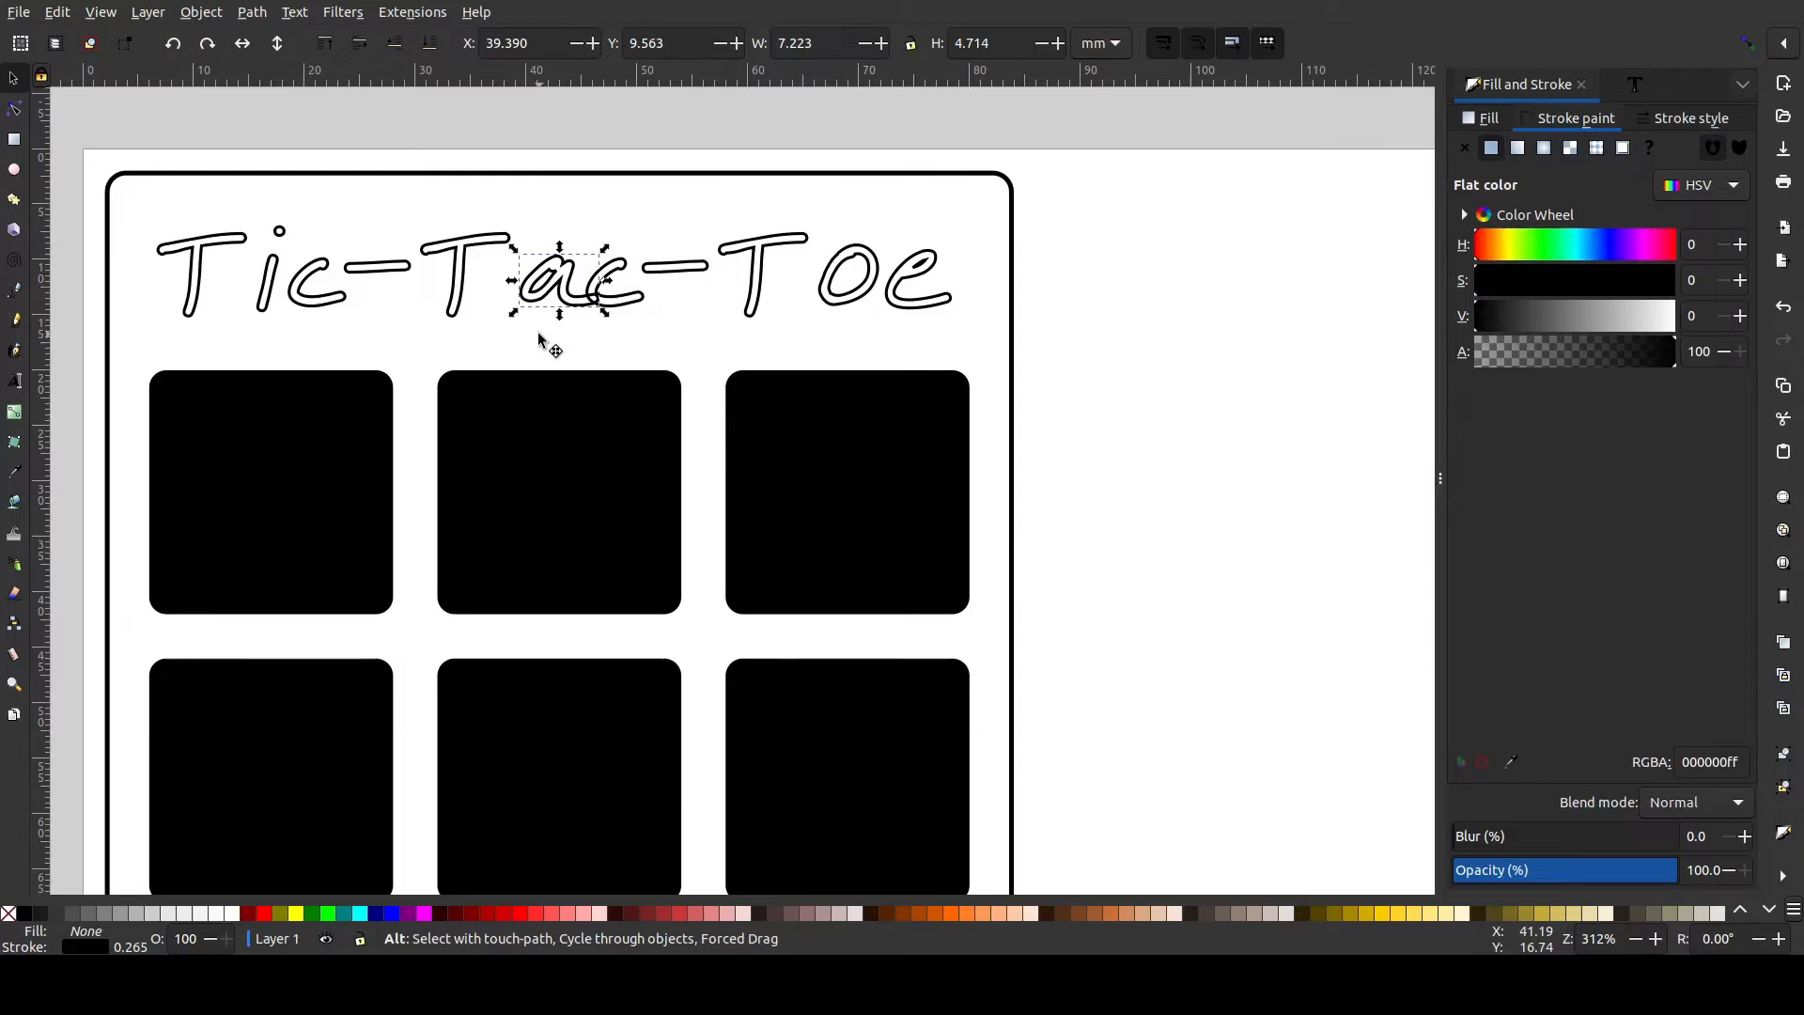
pyautogui.hotkey('alt', 'Left')
pyautogui.hotkey('alt', 'Left')
pyautogui.hotkey('alt', 'Left')
pyautogui.hotkey('alt', 'Left')
pyautogui.hotkey('alt', 'Left')
pyautogui.hotkey('alt', 'Left')
pyautogui.hotkey('alt', 'Left')
pyautogui.hotkey('alt', 'Left')
pyautogui.hotkey('alt', 'Left')
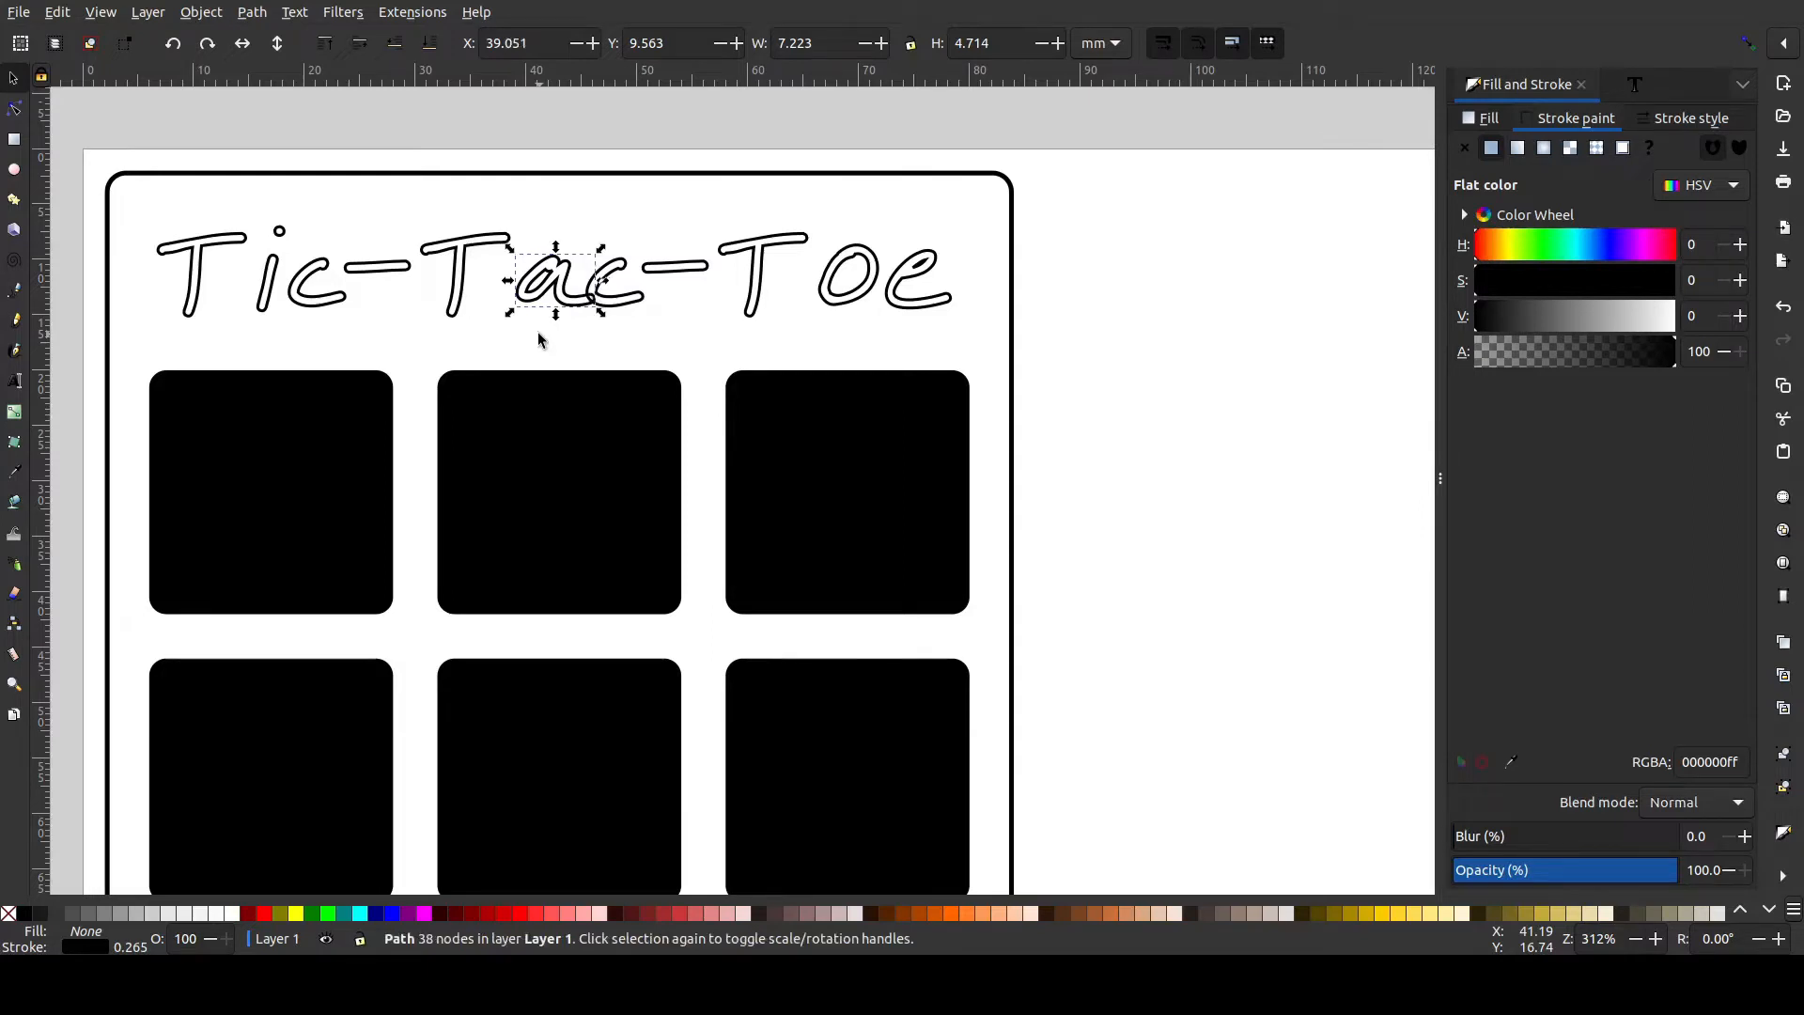
pyautogui.hotkey('alt', 'Left')
pyautogui.hotkey('alt', 'Left')
pyautogui.hotkey('alt', 'Left')
pyautogui.hotkey('alt', 'Left')
pyautogui.hotkey('alt', 'Left')
pyautogui.hotkey('alt', 'Left')
pyautogui.hotkey('alt', 'Left')
pyautogui.hotkey('alt', 'Left')
pyautogui.hotkey('alt', 'Left')
pyautogui.hotkey('alt', 'Left')
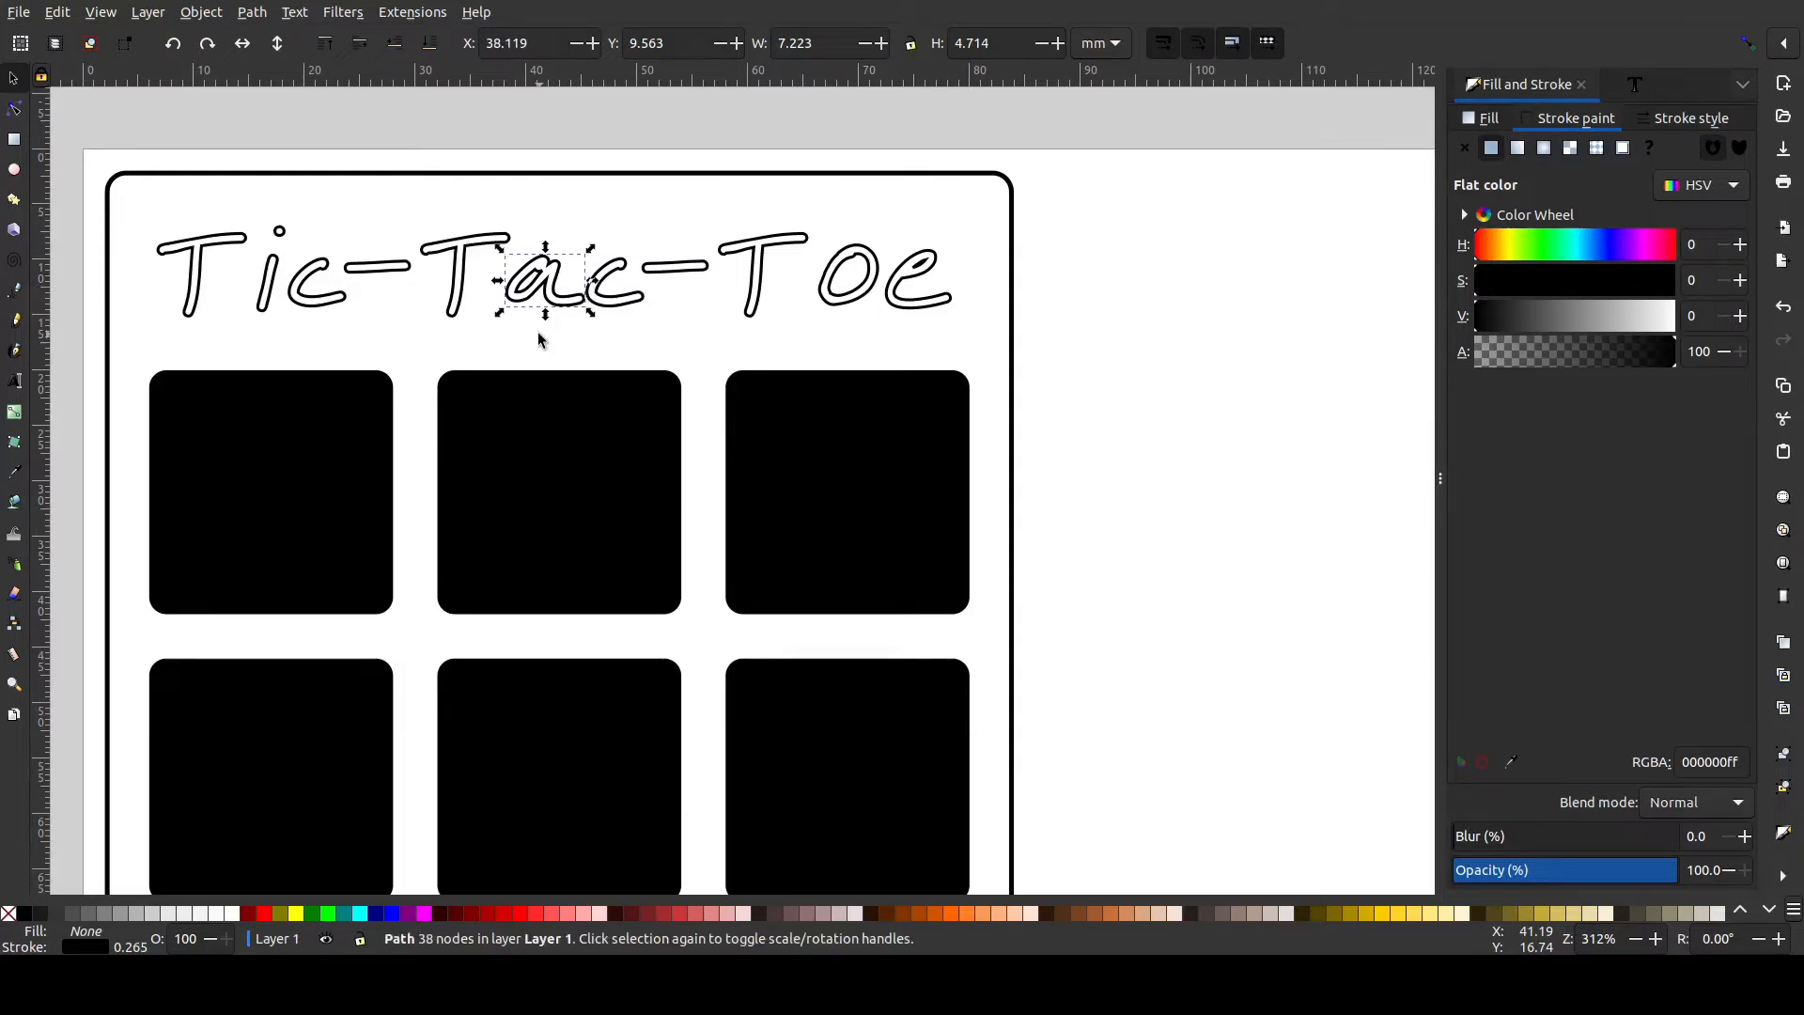
pyautogui.hotkey('alt', 'Left')
pyautogui.hotkey('alt', 'Left')
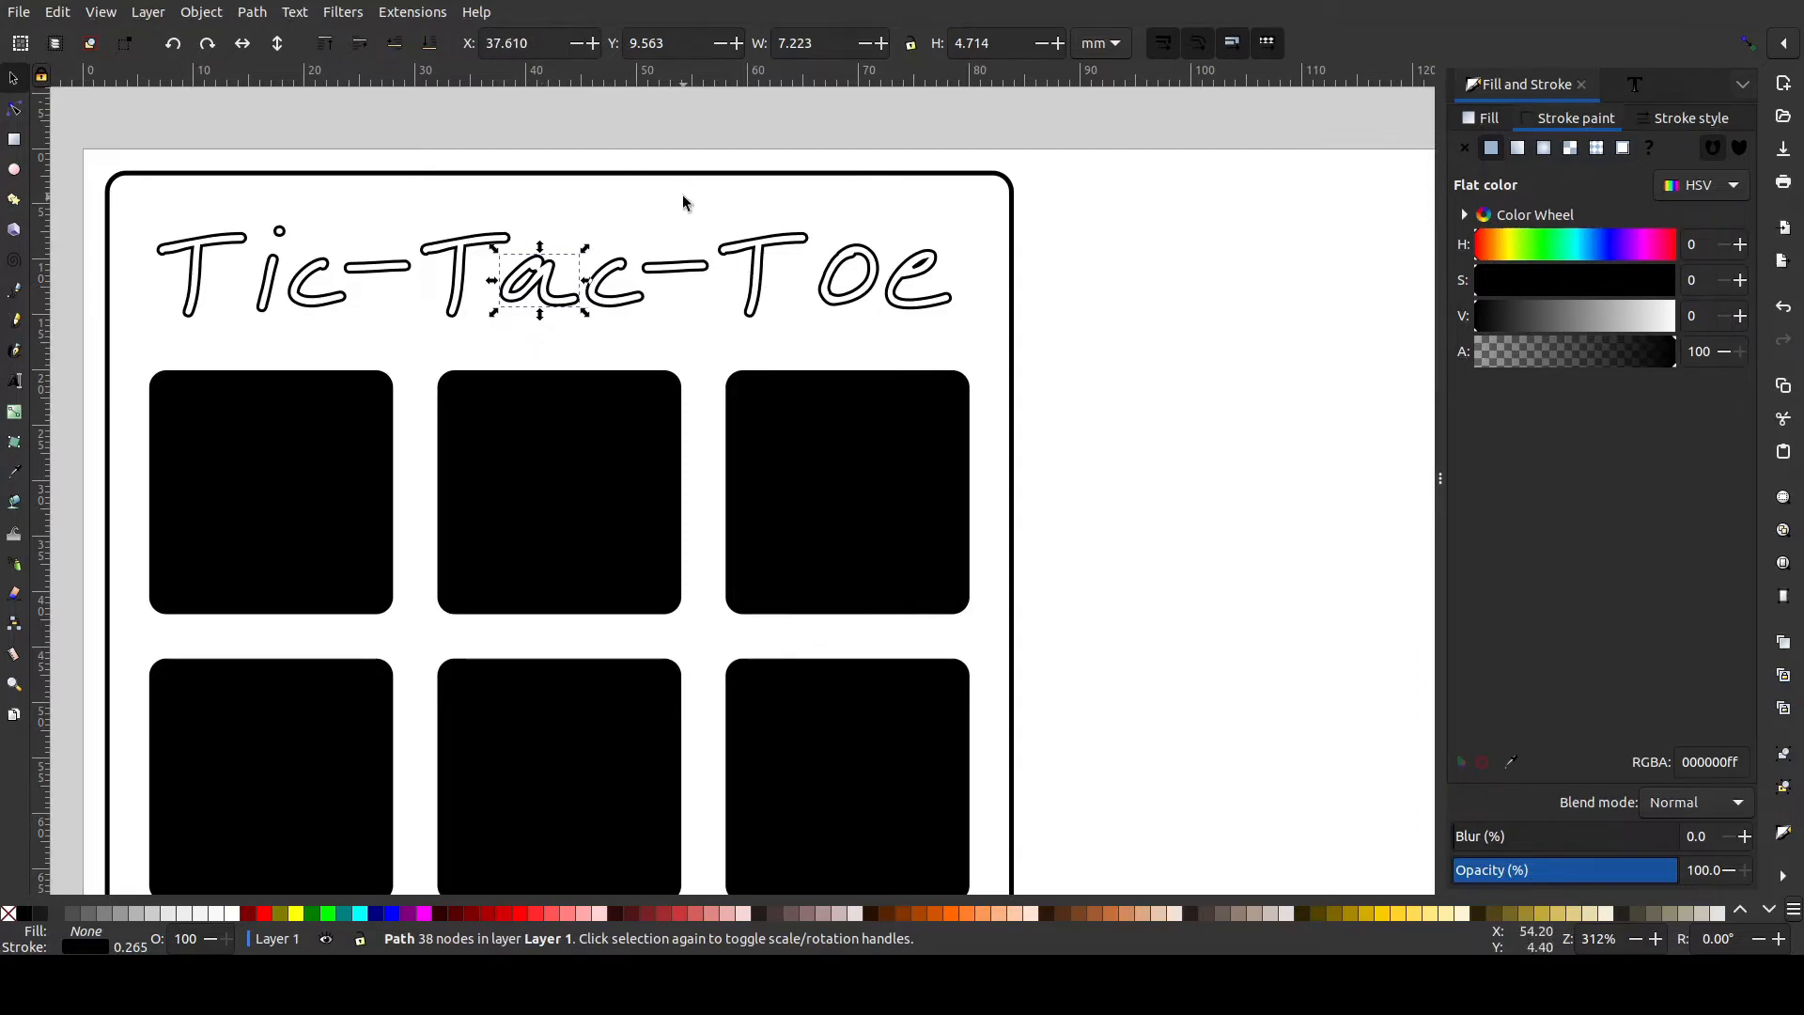
# Select all the separate letters and hyphens of the Tic-Tac-Toe title and group them again.
pyautogui.press('Escape')
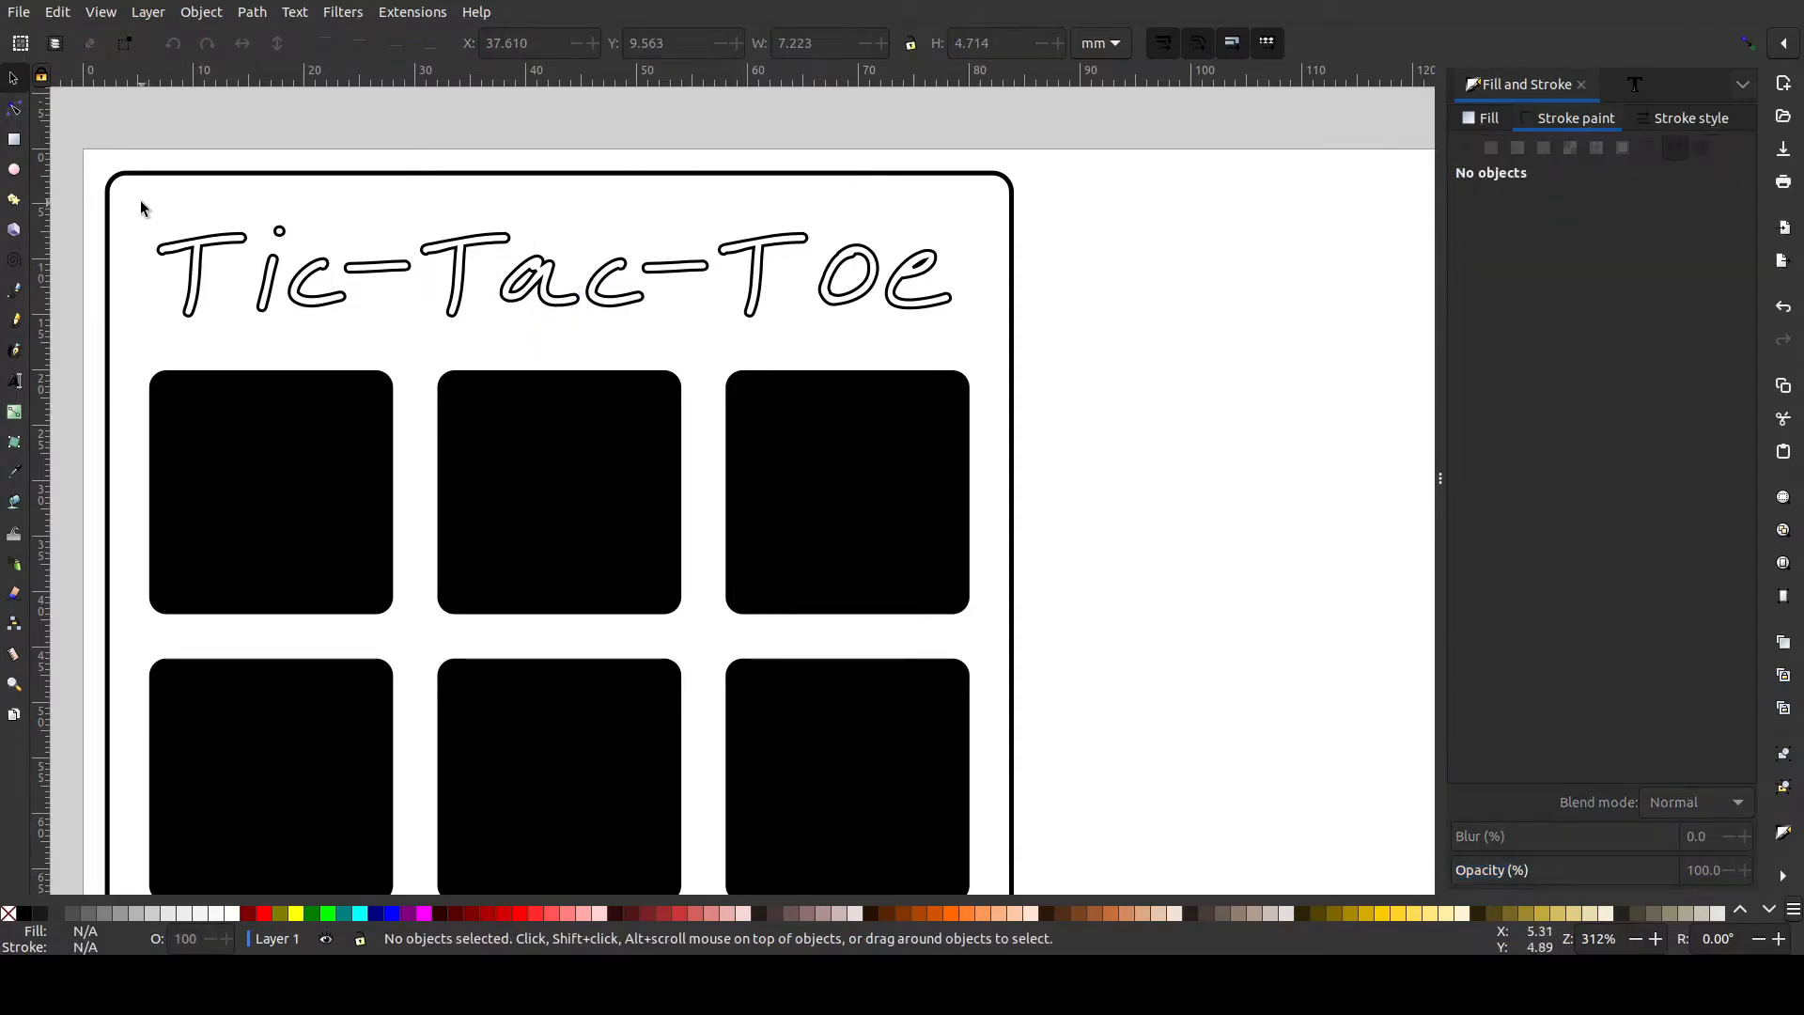
pyautogui.moveTo(136, 205)
pyautogui.mouseDown()
pyautogui.moveTo(560, 335)
pyautogui.moveTo(984, 335)
pyautogui.mouseUp()
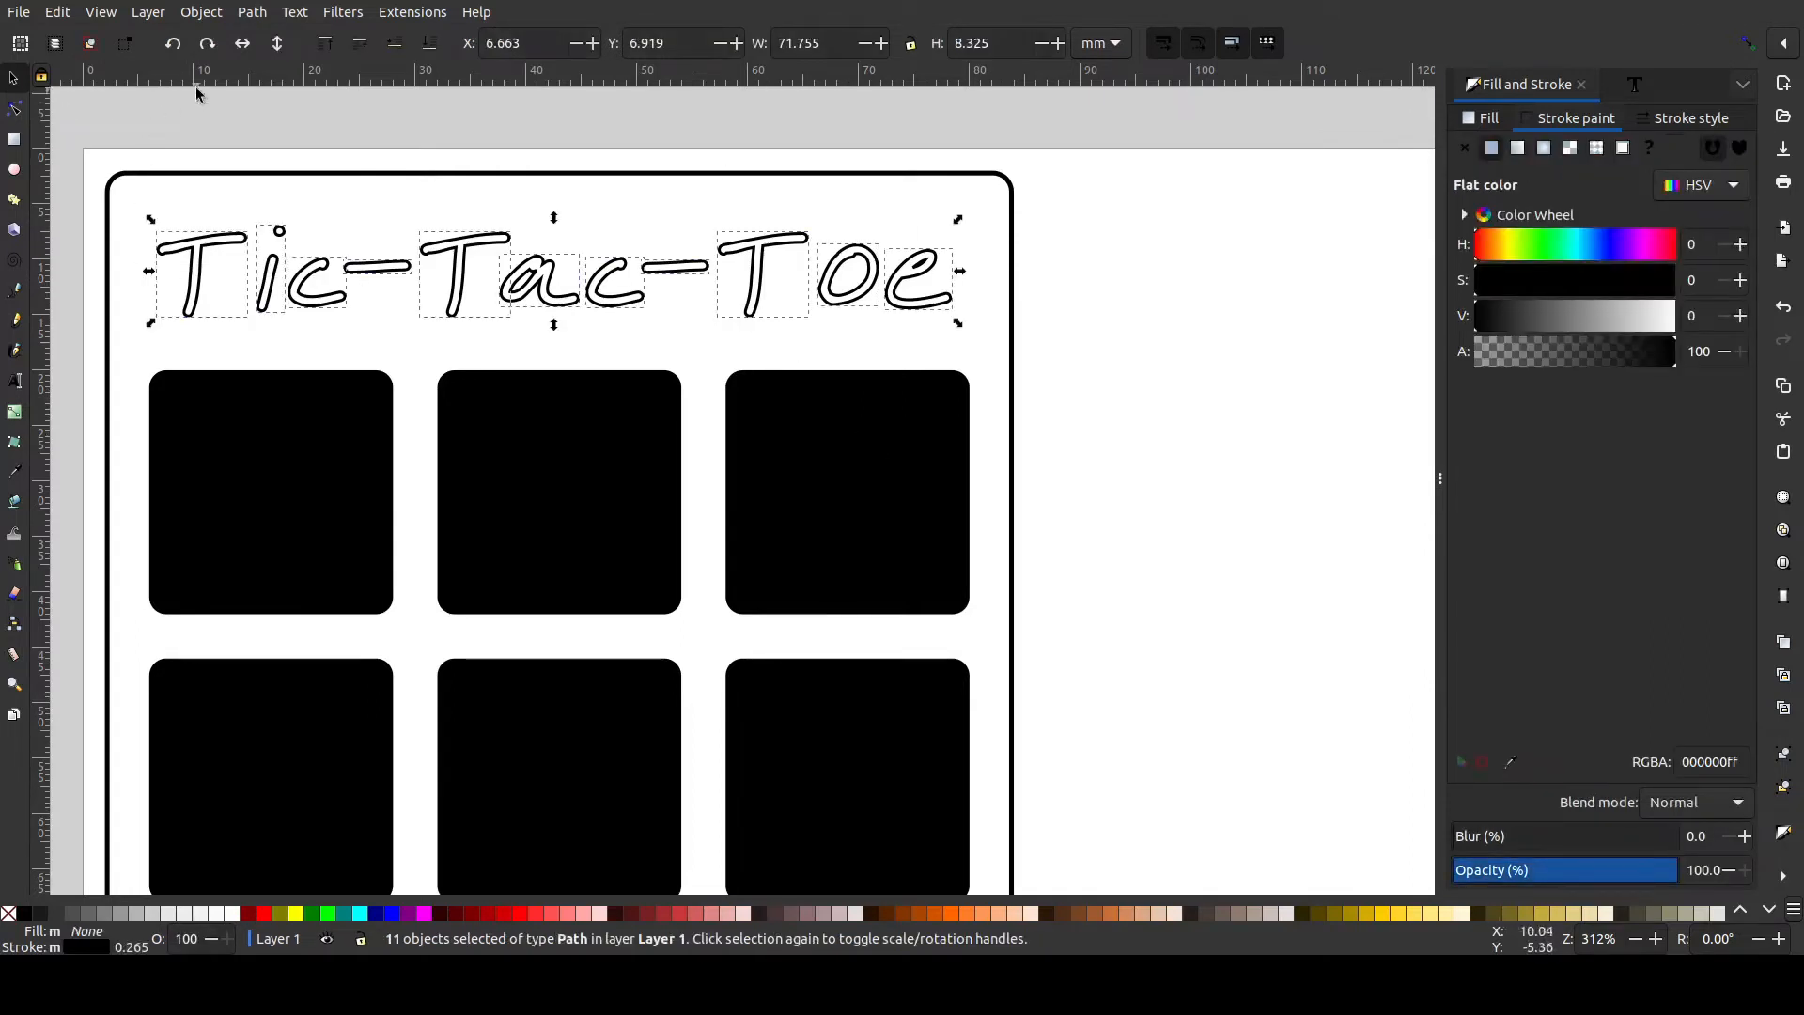
pyautogui.hotkey('ctrl', 'g')
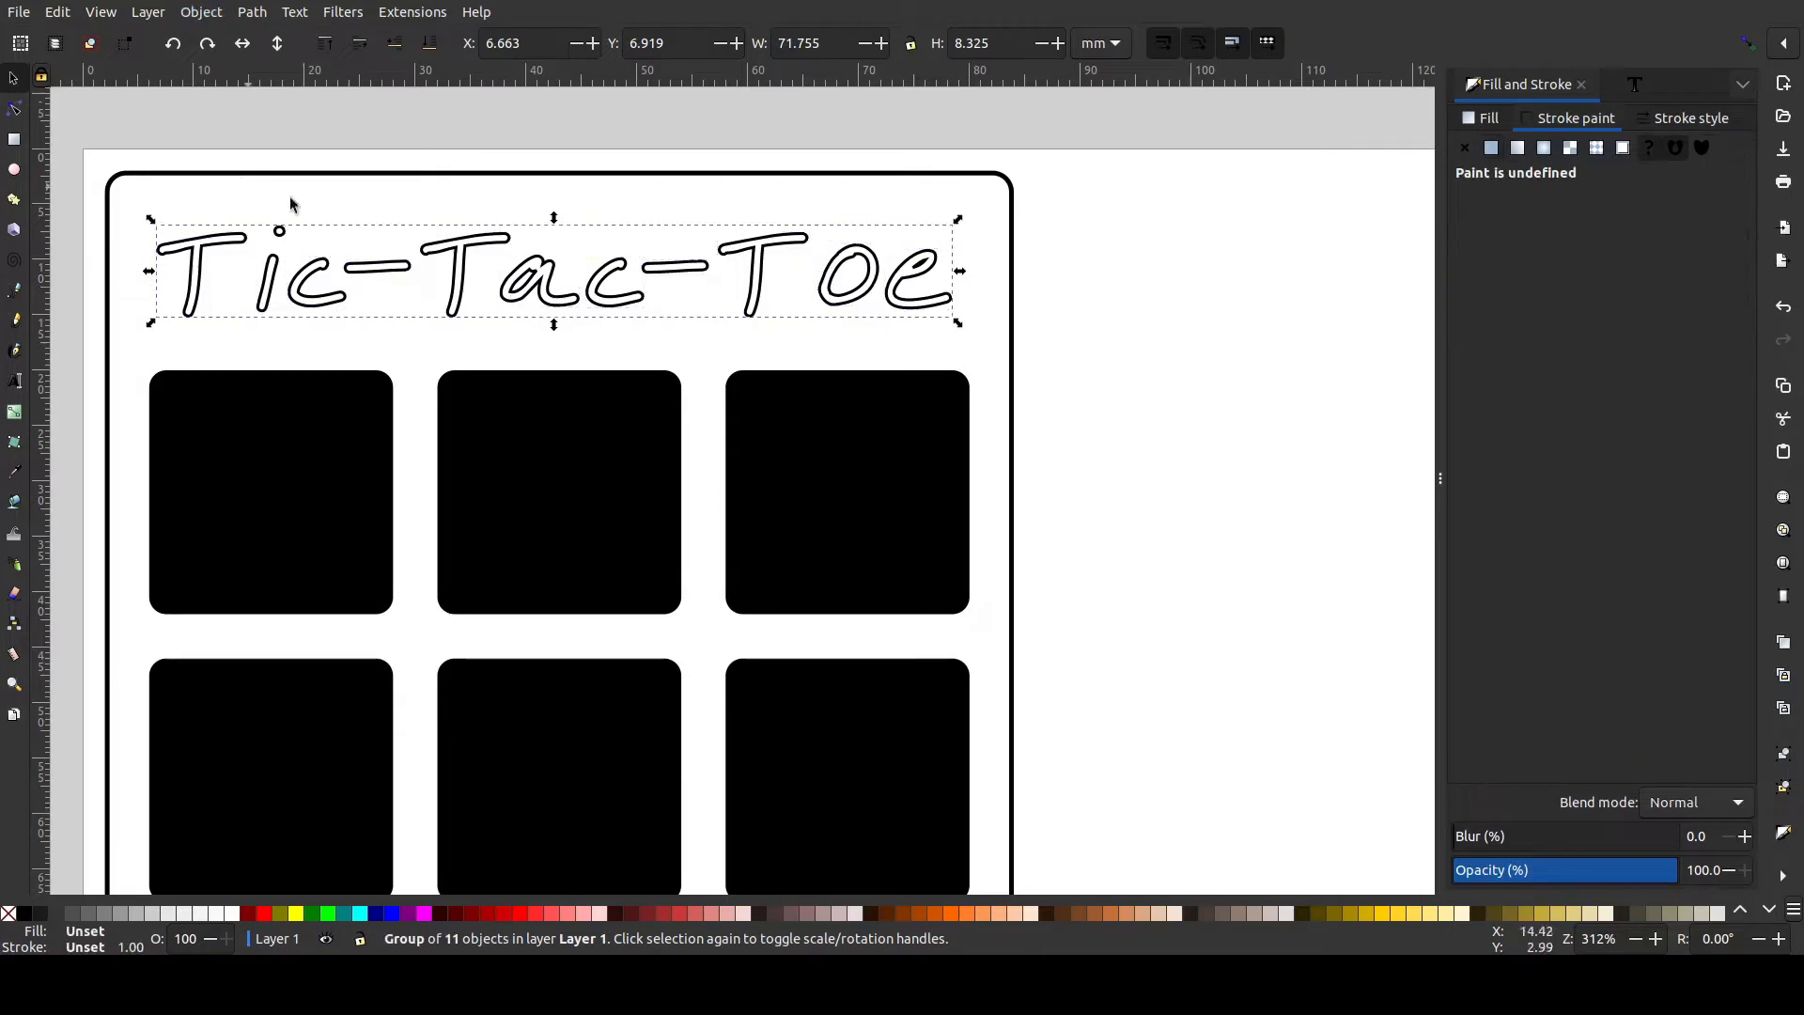
# Colour the outer rounded rectangle's stroke red (ff0000) and the Tic-Tac-Toe title's stroke green (008000).
pyautogui.keyDown('ctrl'); pyautogui.scroll(-1, 938, 354); pyautogui.keyUp('ctrl')
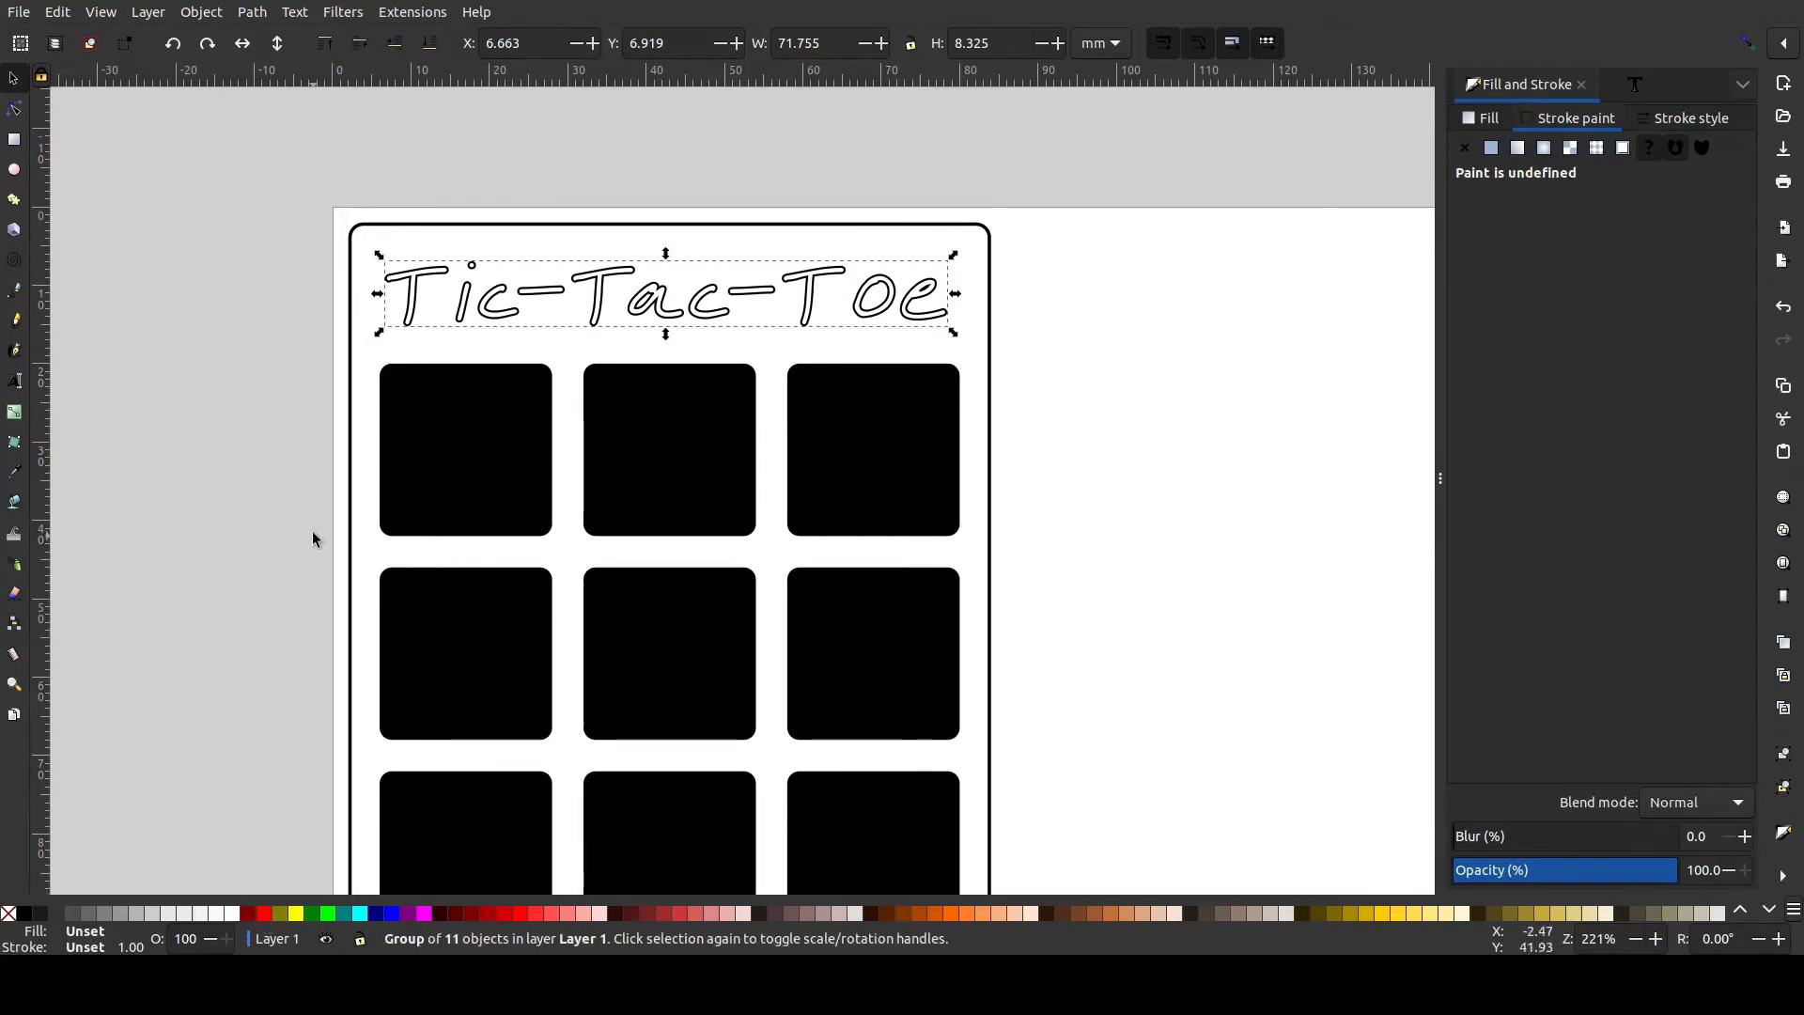
pyautogui.click(352, 488)
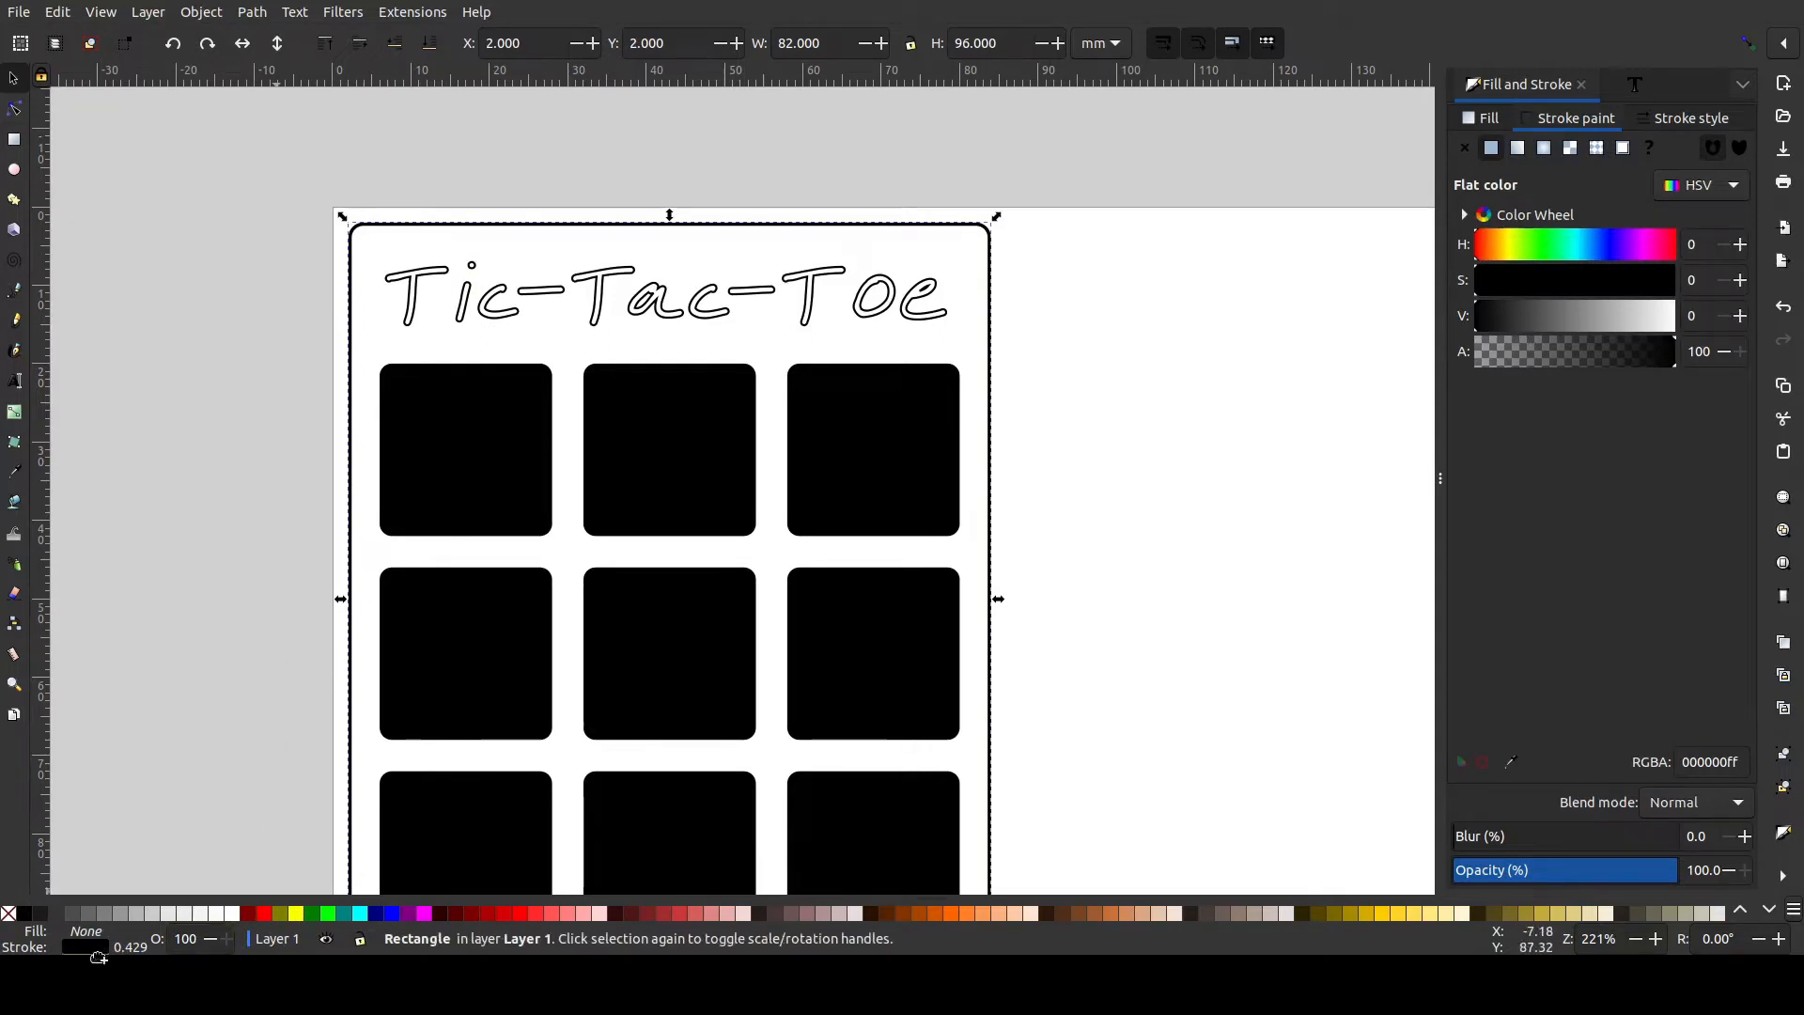
pyautogui.moveTo(91, 949); pyautogui.dragTo(89, 946)
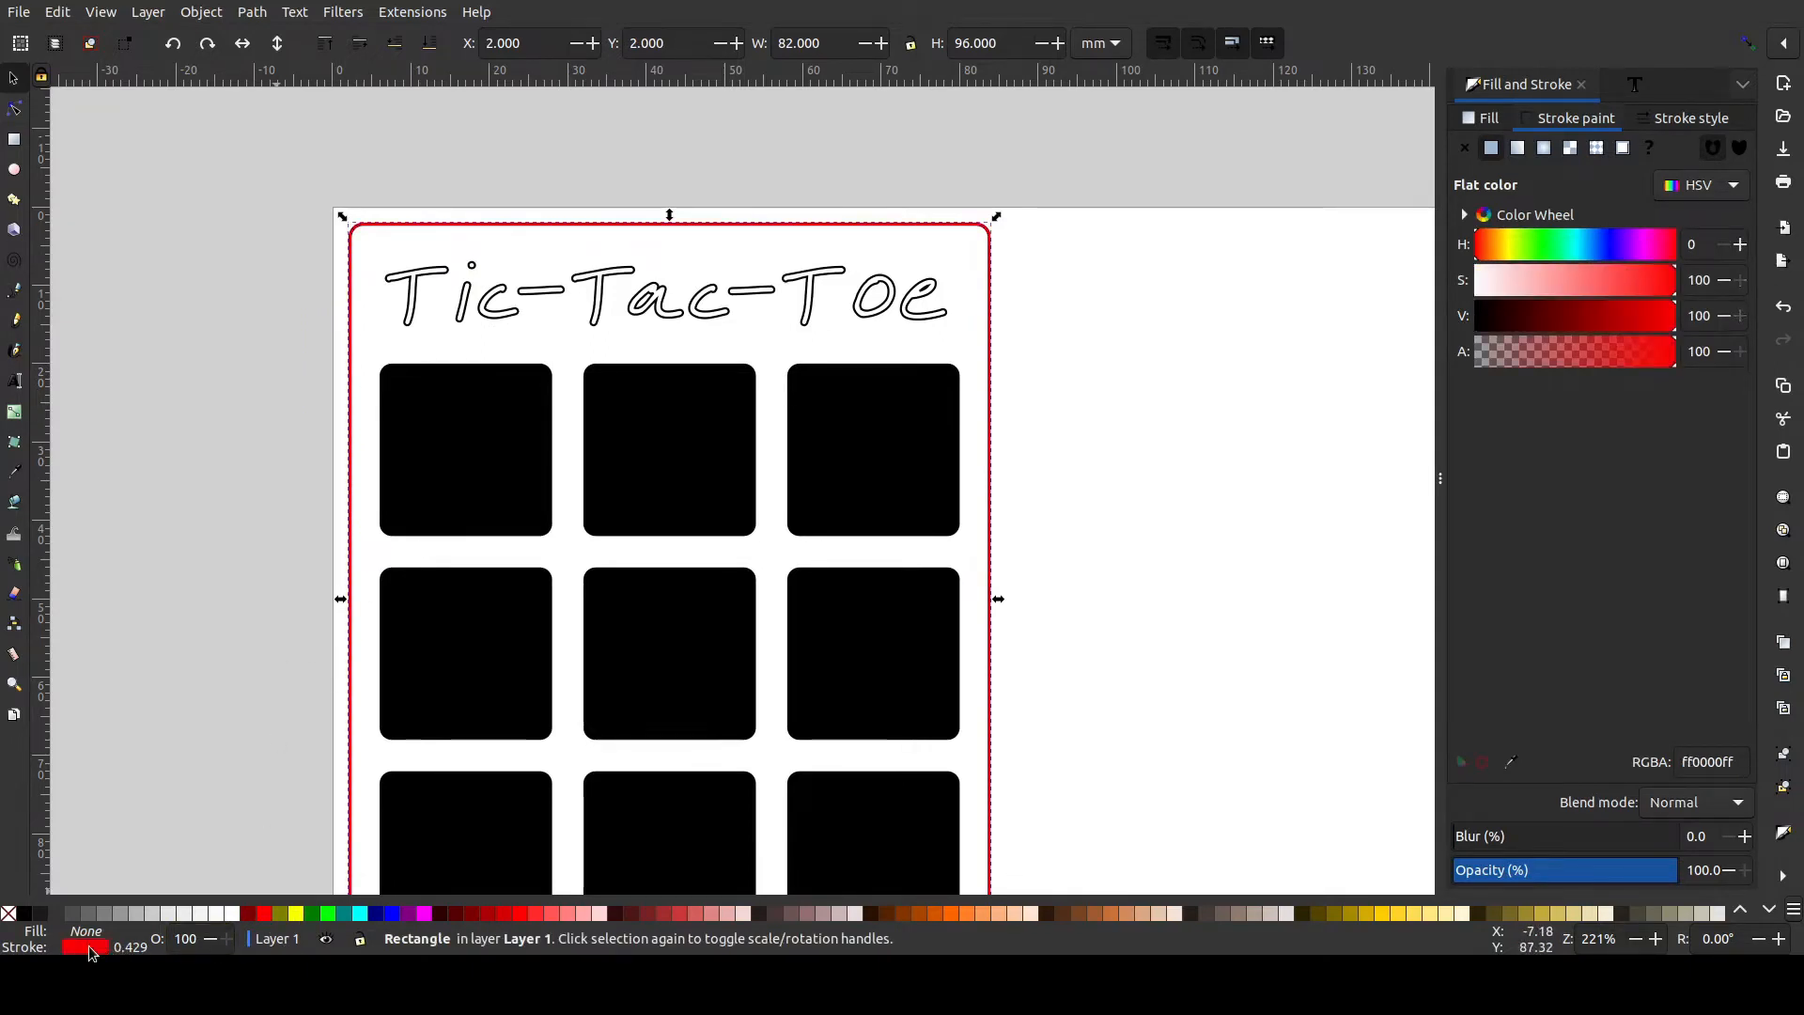
pyautogui.click(425, 316)
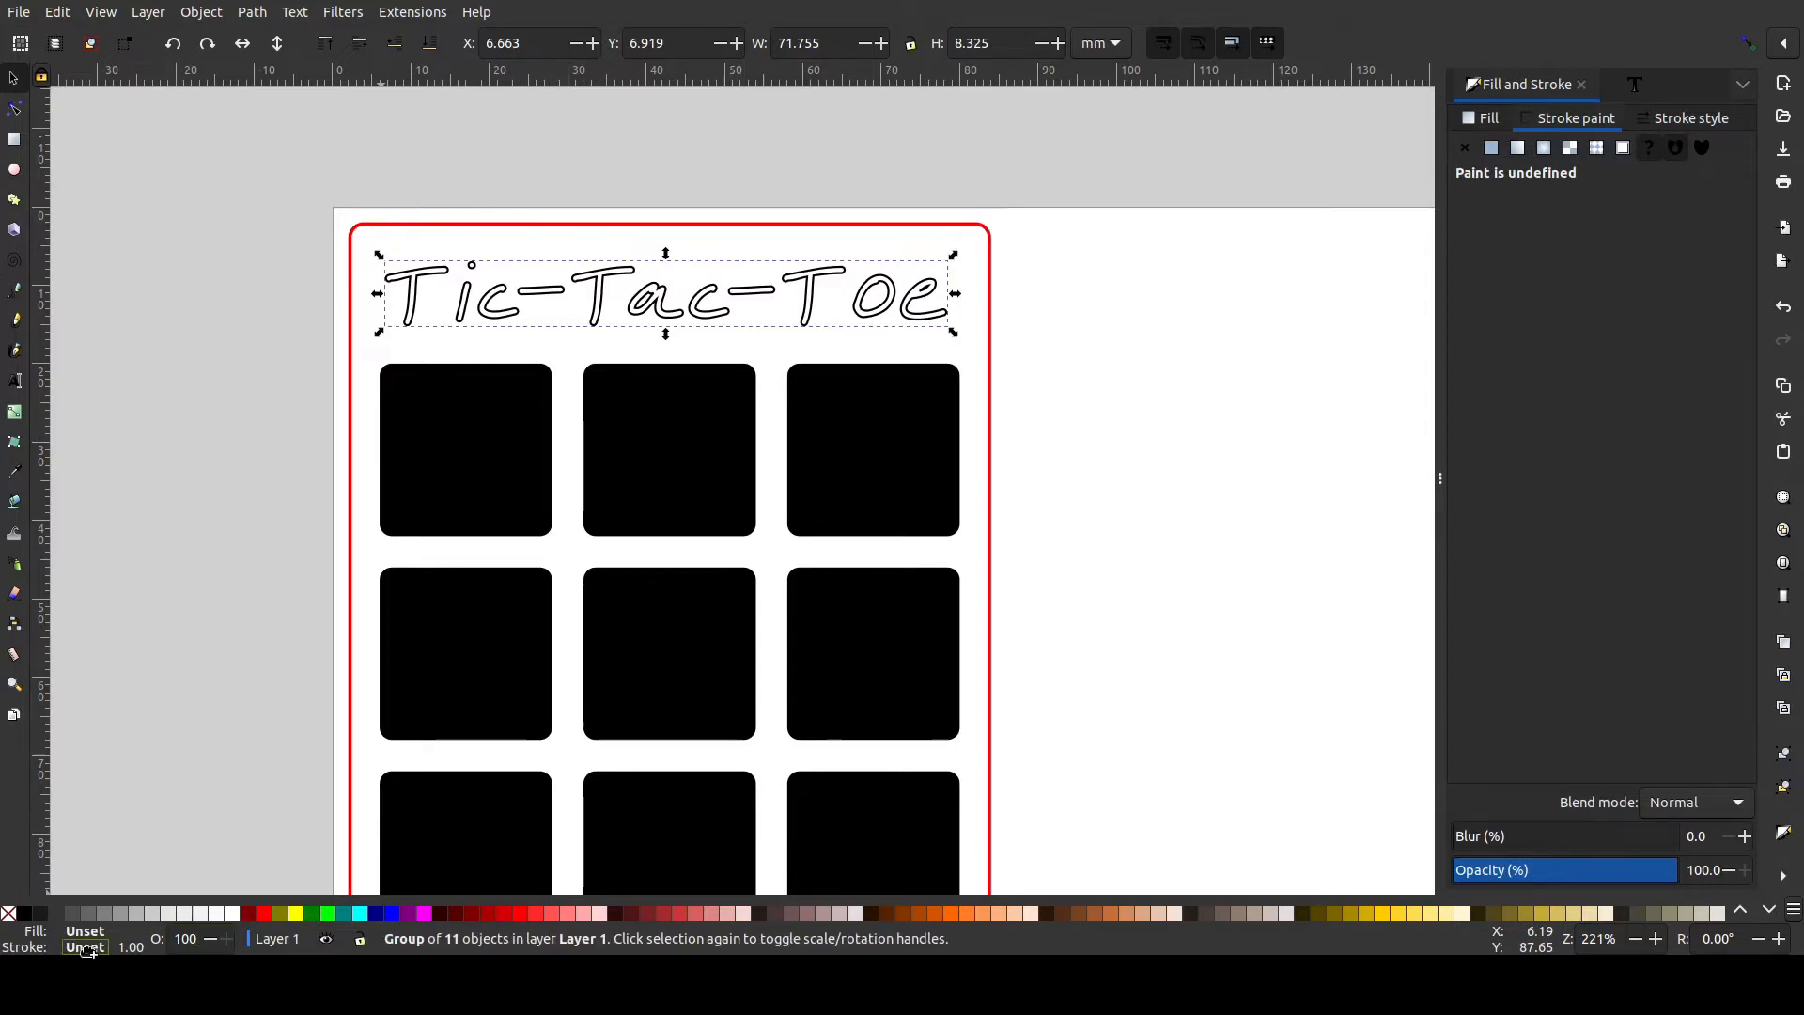
pyautogui.moveTo(86, 948); pyautogui.dragTo(85, 947)
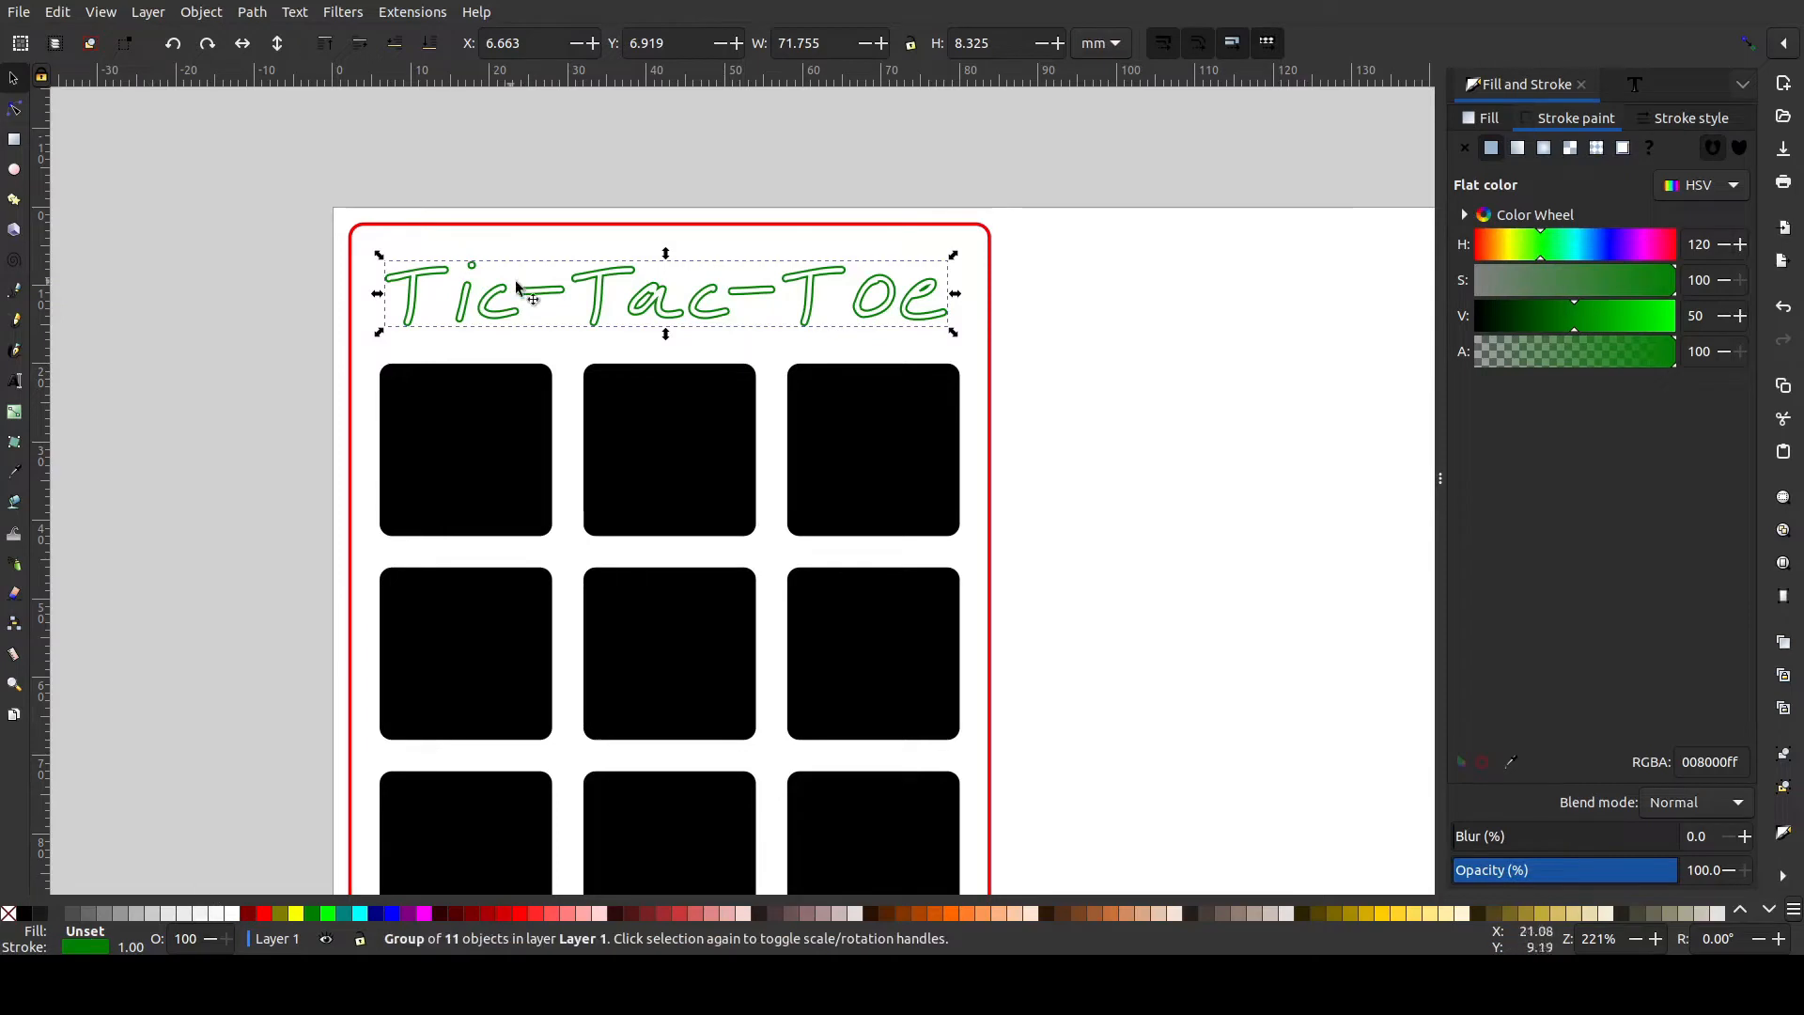
pyautogui.click(458, 451)
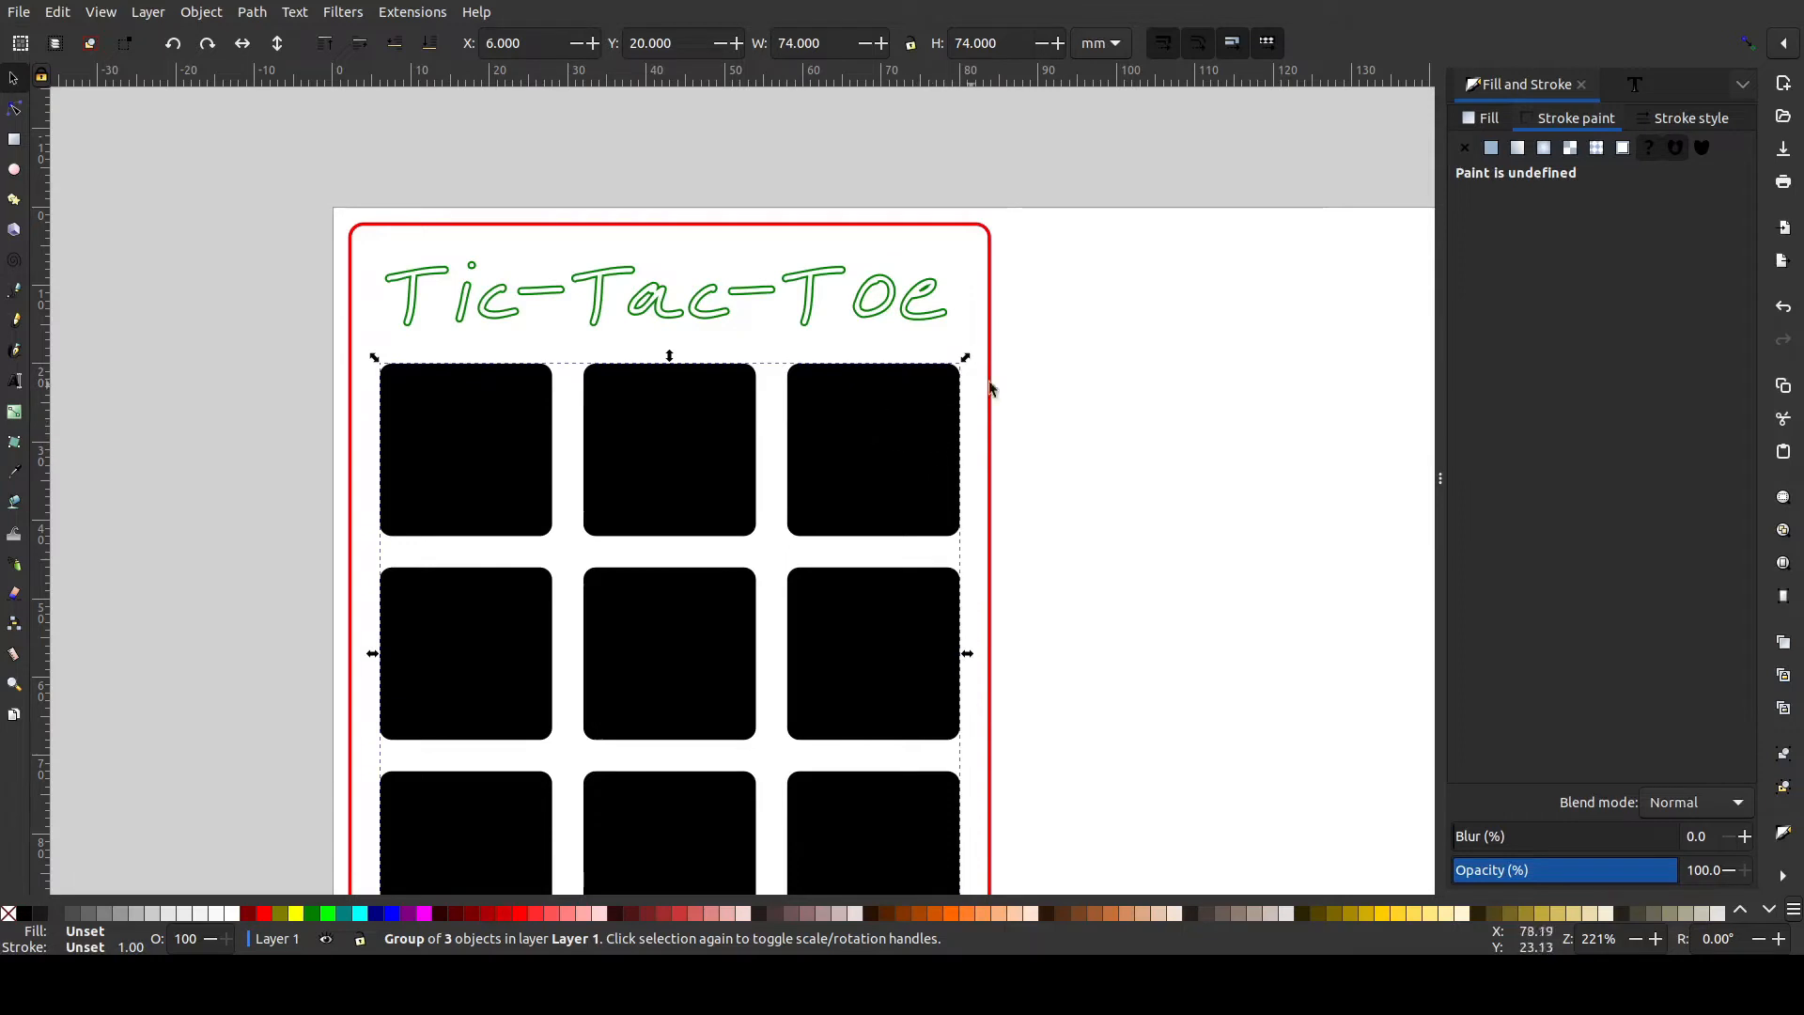
pyautogui.scroll(-2, 1131, 352)
pyautogui.scroll(-2, 1120, 347)
pyautogui.scroll(2, 1035, 389)
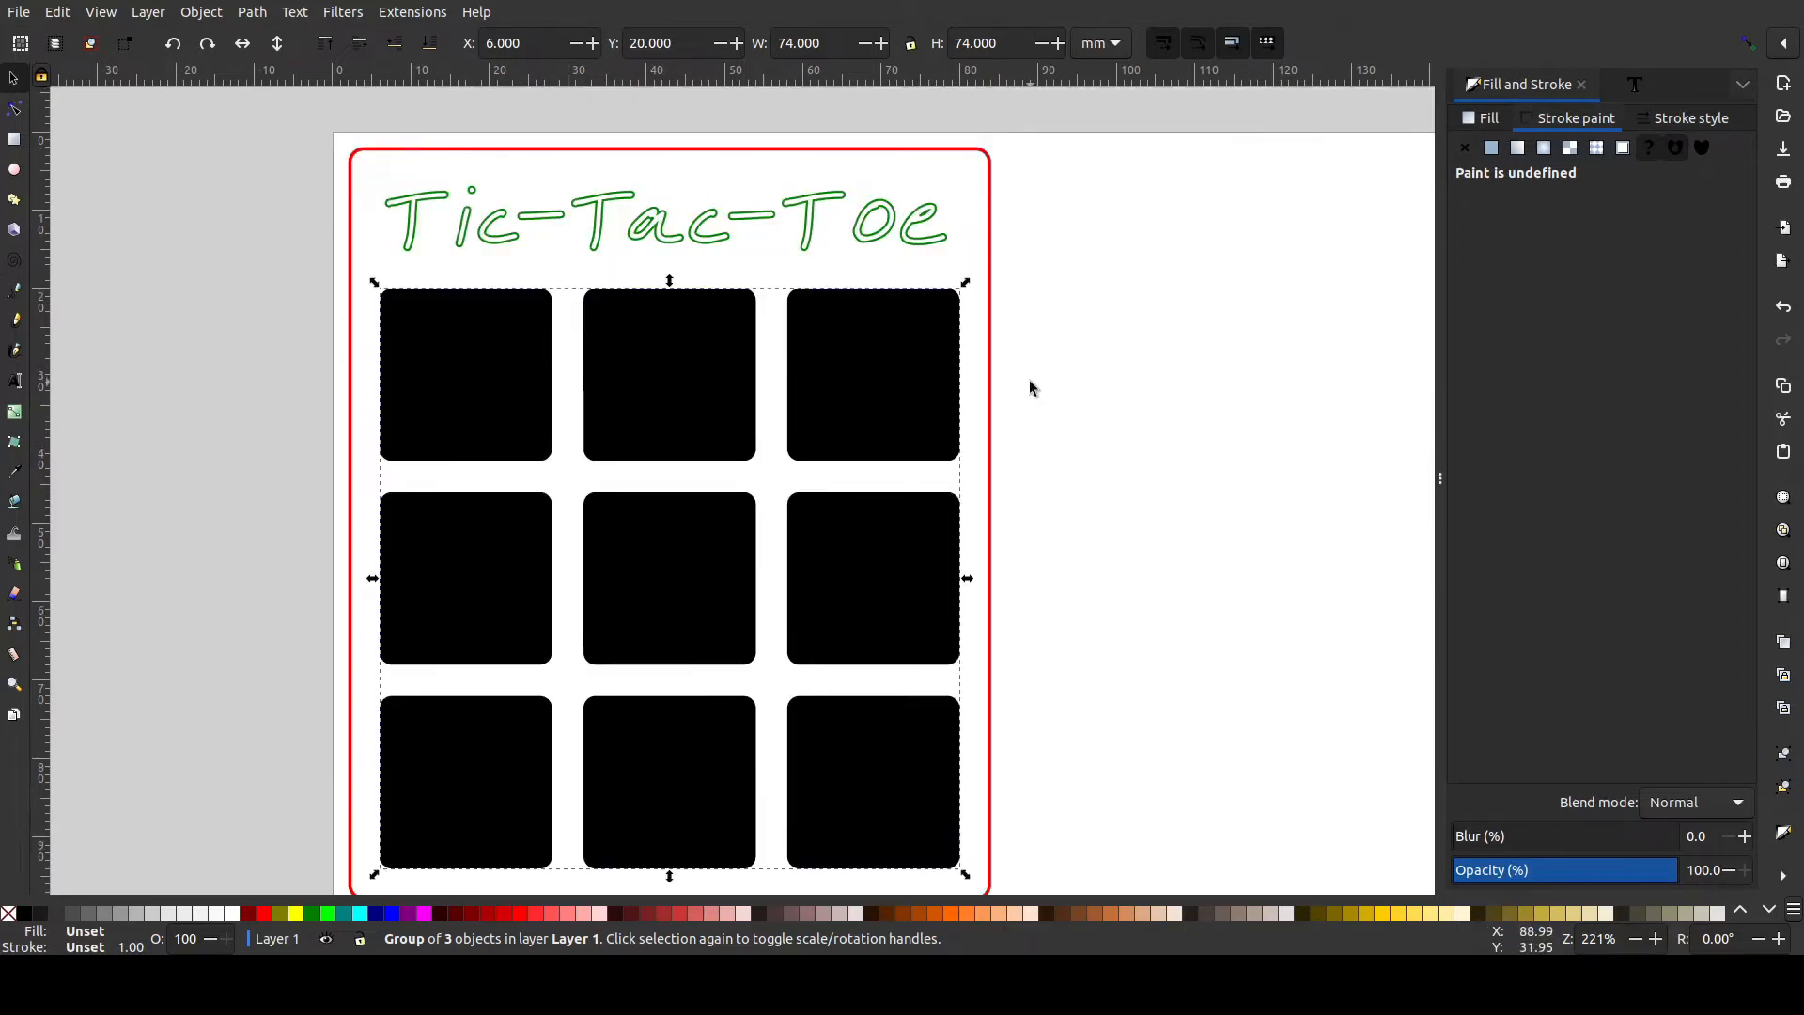
pyautogui.keyDown('ctrl'); pyautogui.scroll(-1, 1085, 367); pyautogui.keyUp('ctrl')
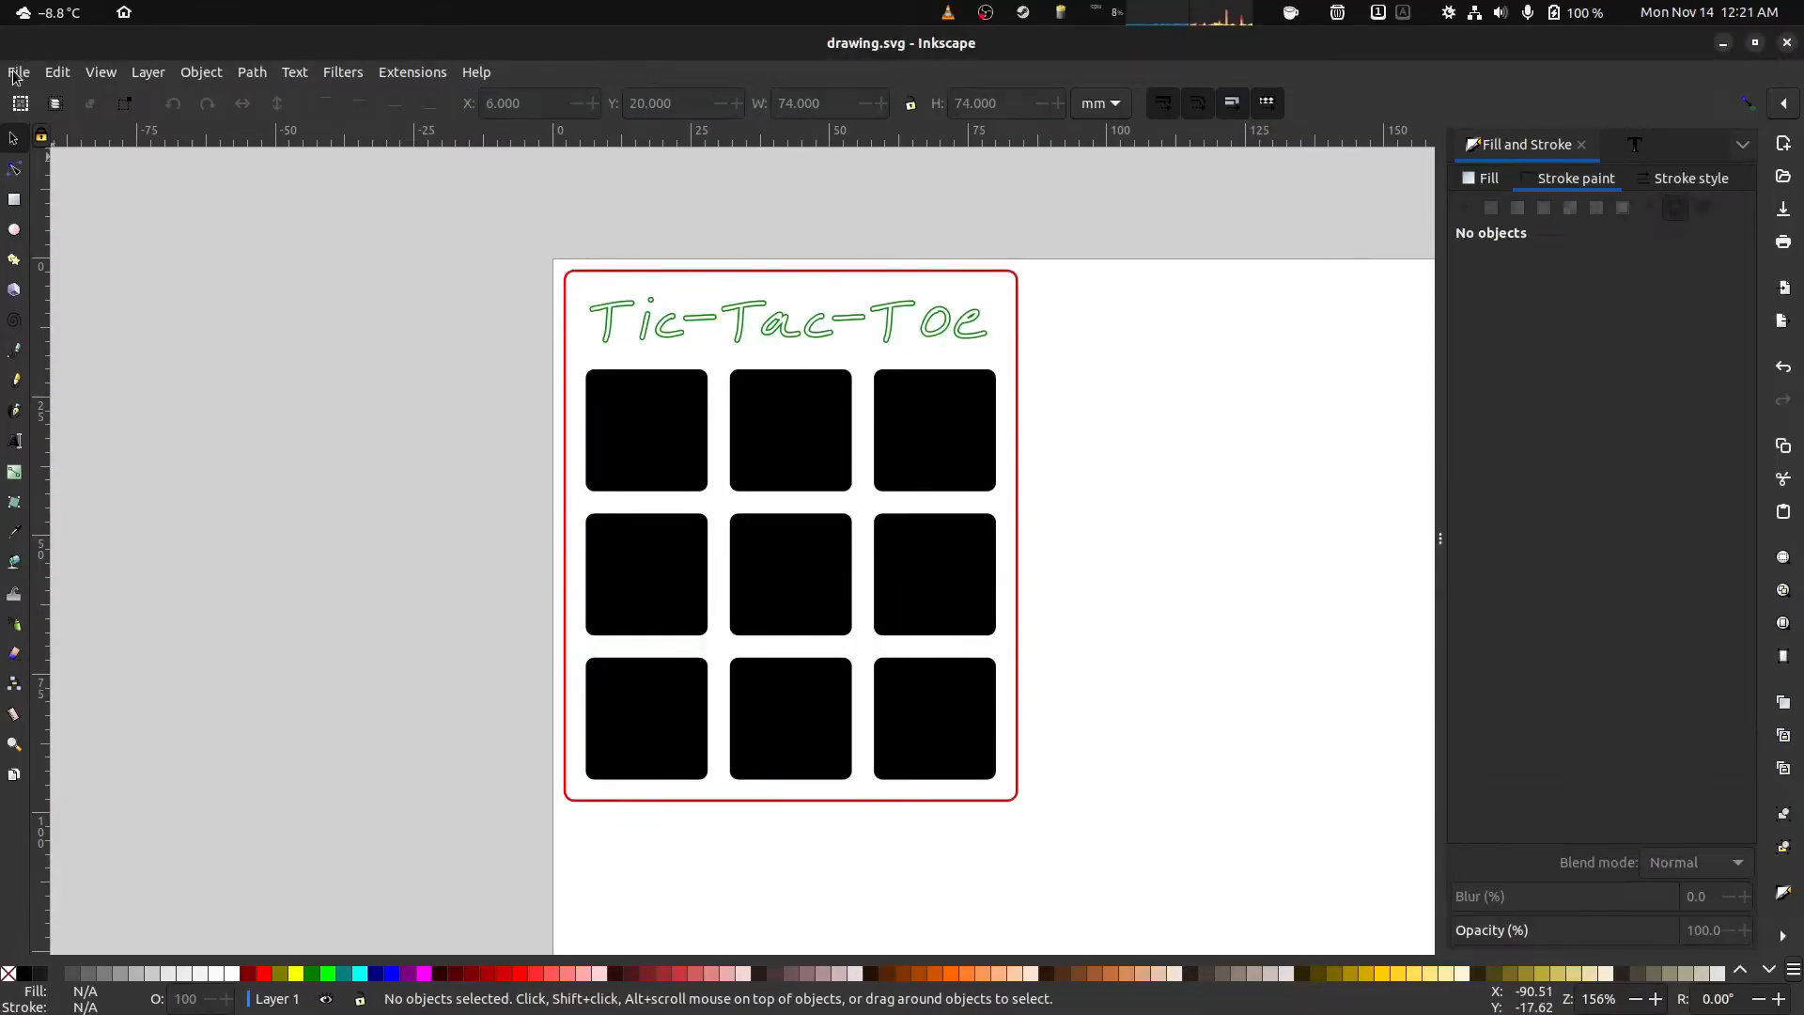
# Start saving the drawing under a new name in the Desktop folder, naming the file TicTacToe.svg.
pyautogui.click(13, 15)
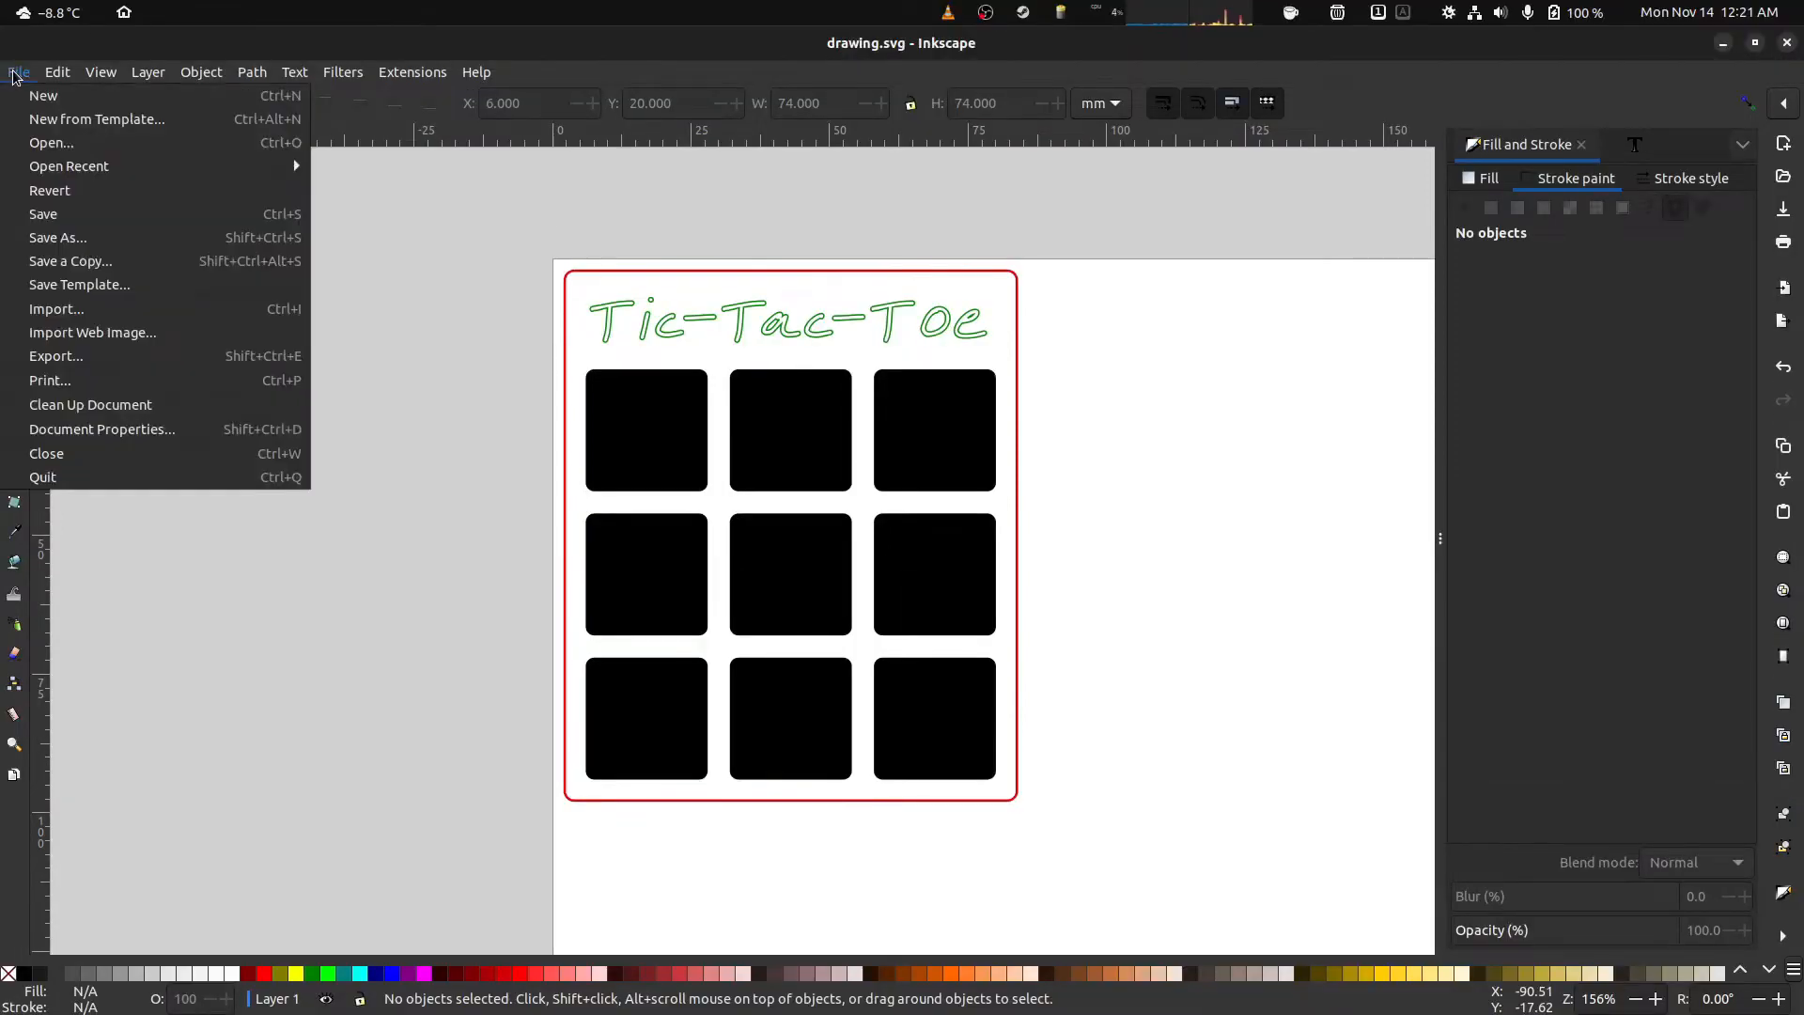
pyautogui.click(97, 238)
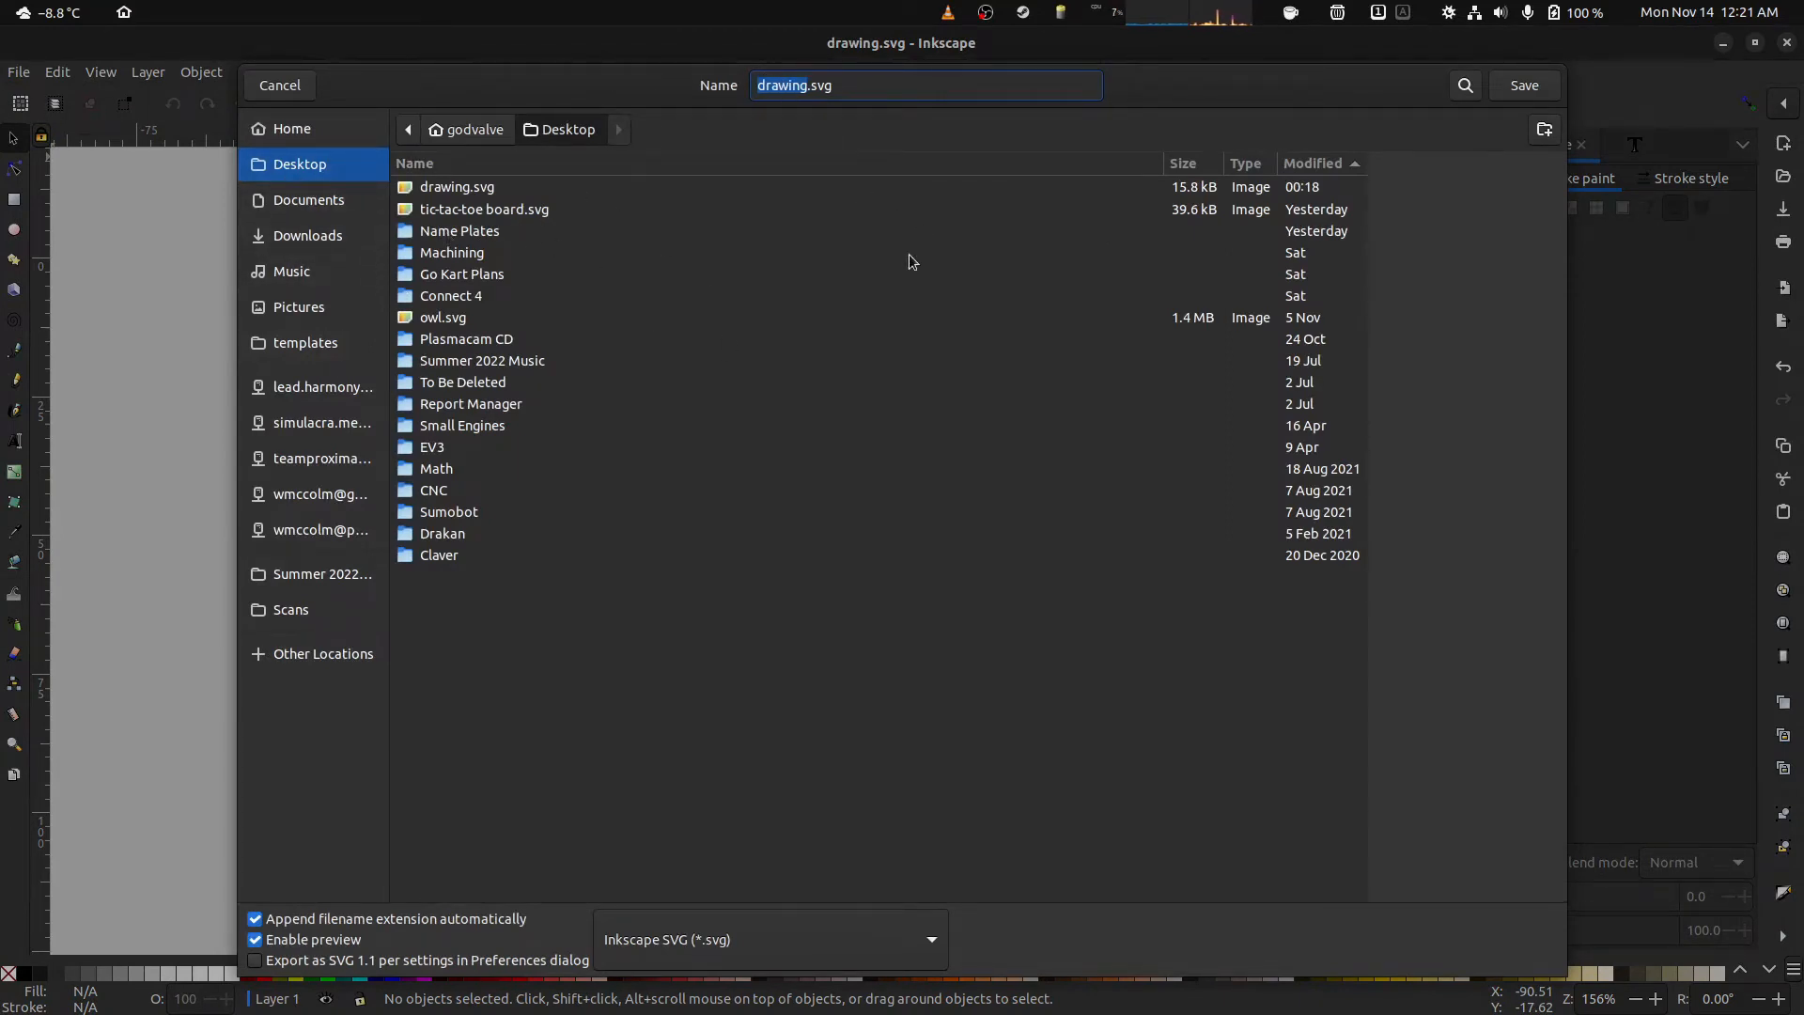
pyautogui.write('TicTac')
pyautogui.write('Toew')
pyautogui.press('BackSpace')
pyautogui.press('BackSpace')
pyautogui.write('e')
pyautogui.click(907, 86)
# Use the Inkscape SVG (*.svg) format for the file and save it.
pyautogui.click(812, 946)
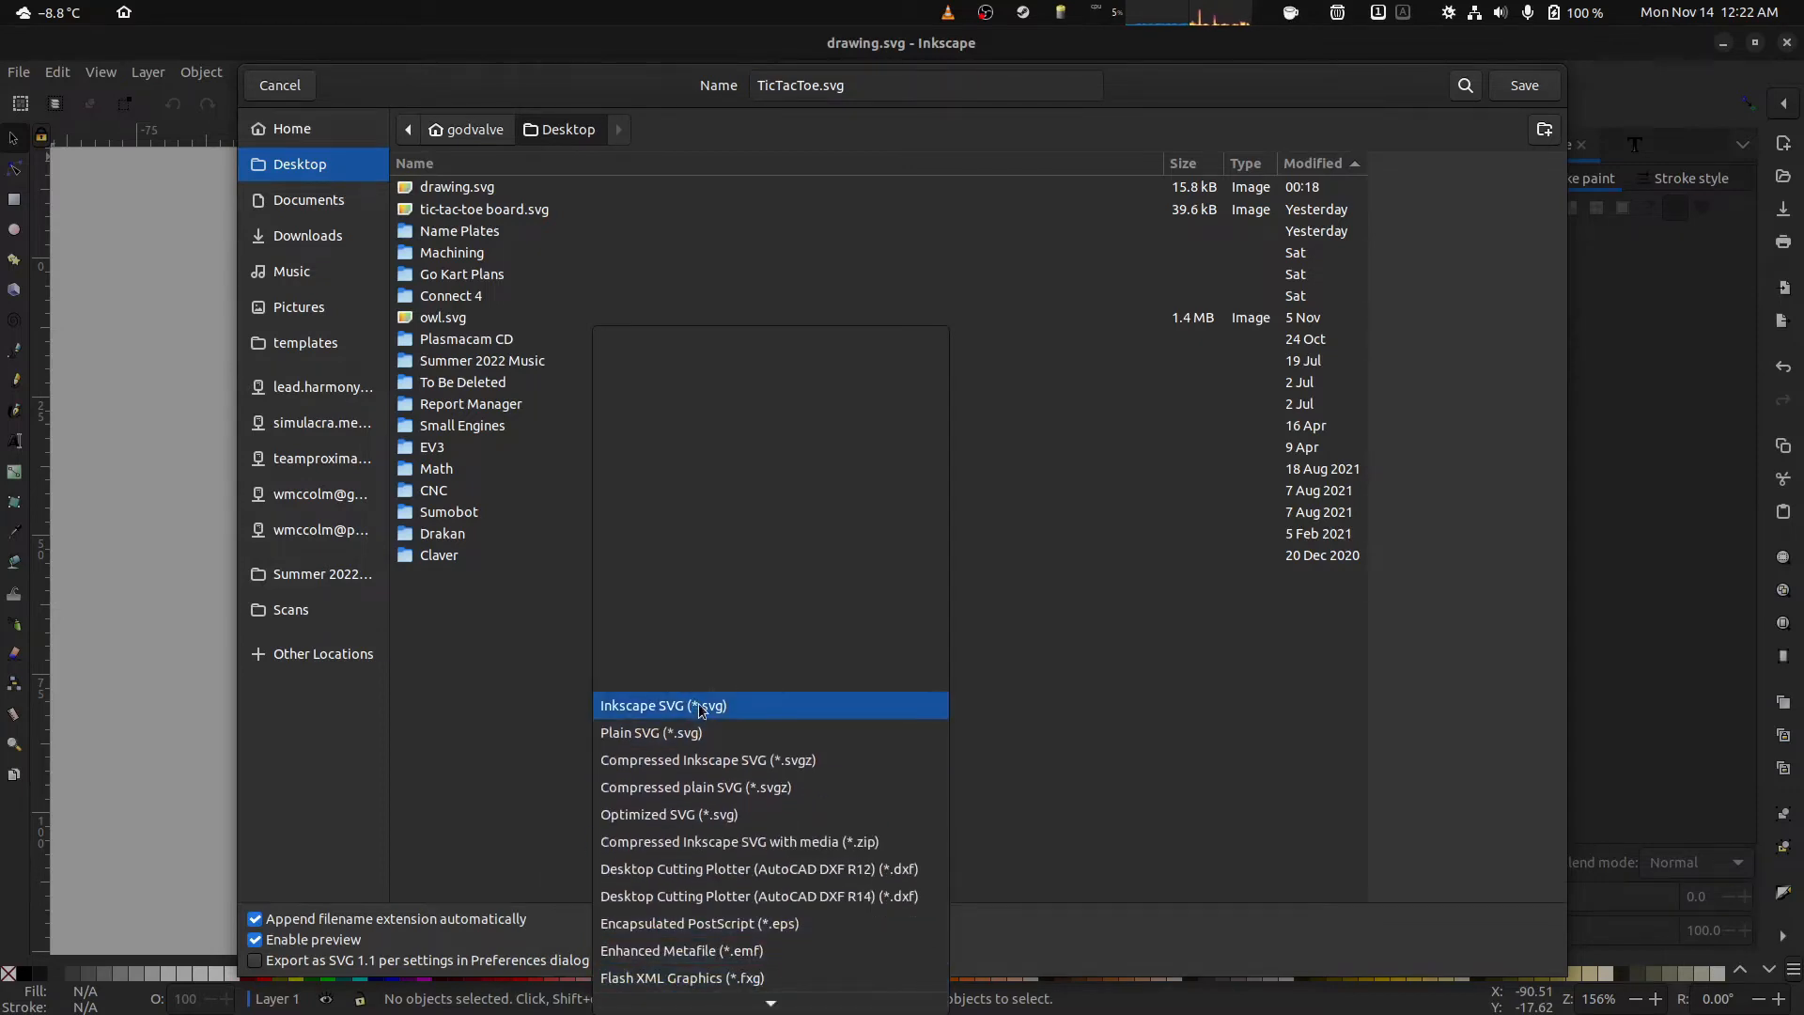
pyautogui.click(713, 711)
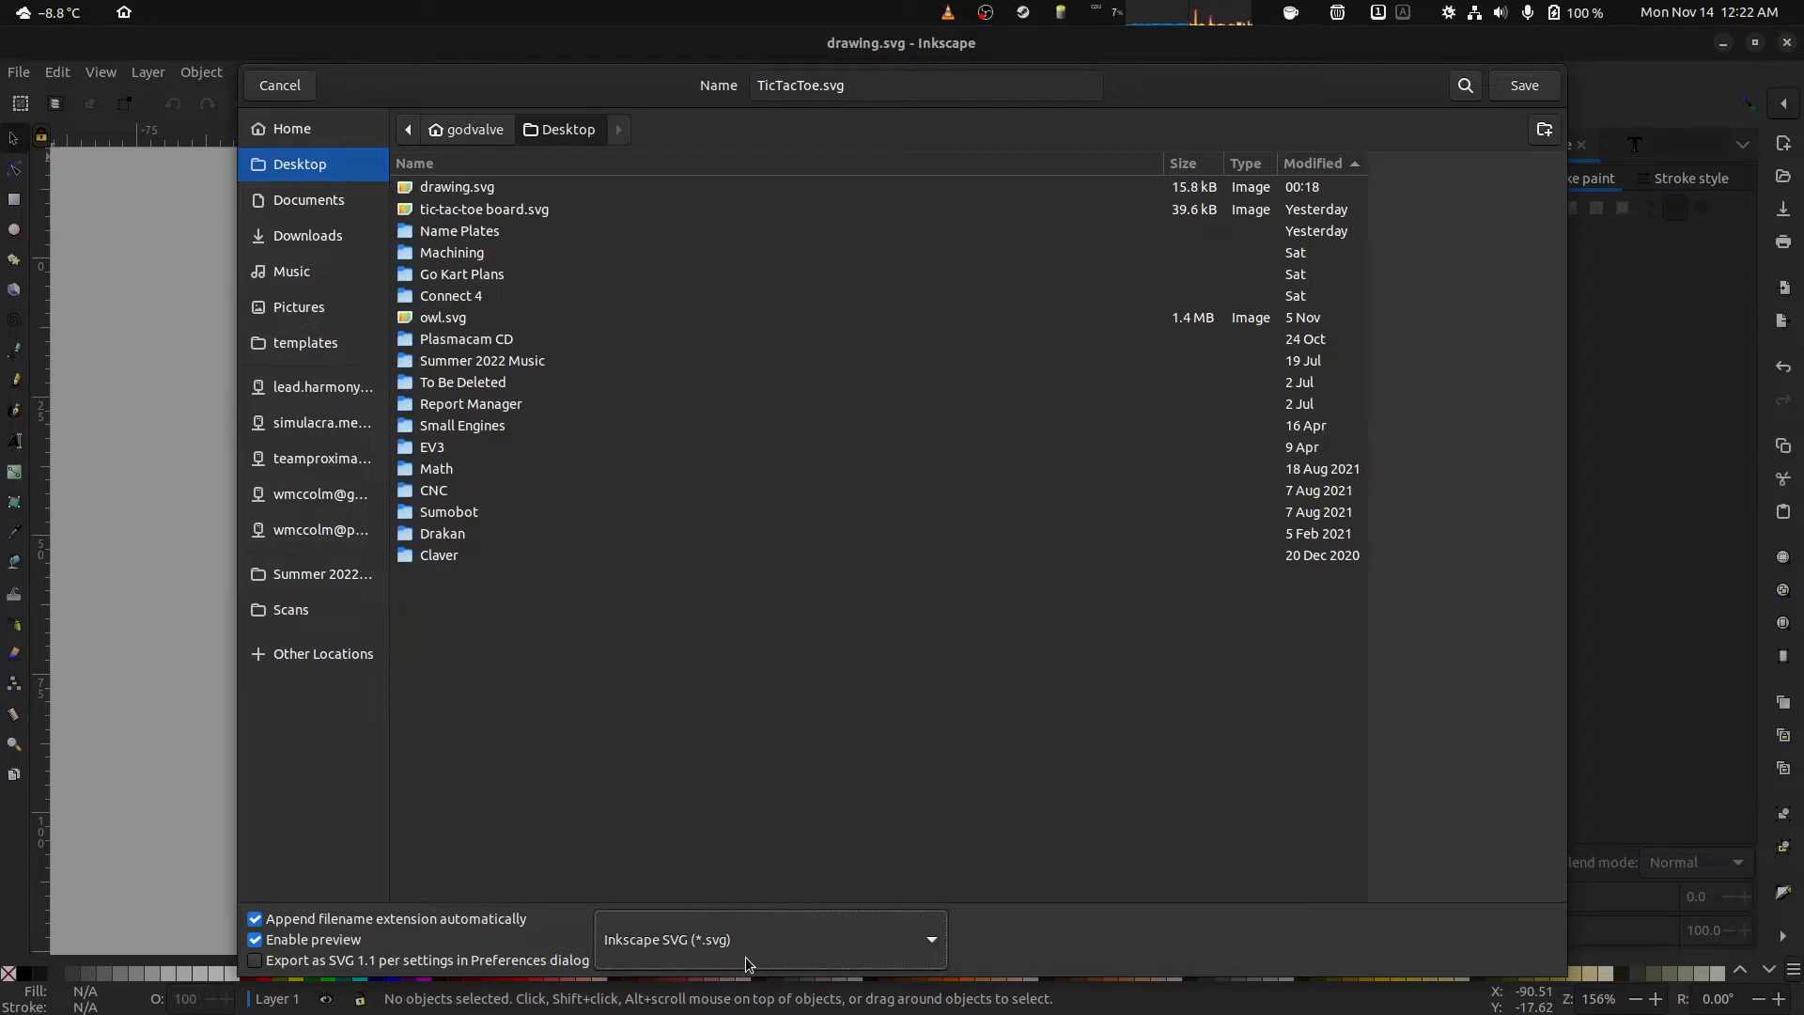
pyautogui.click(925, 952)
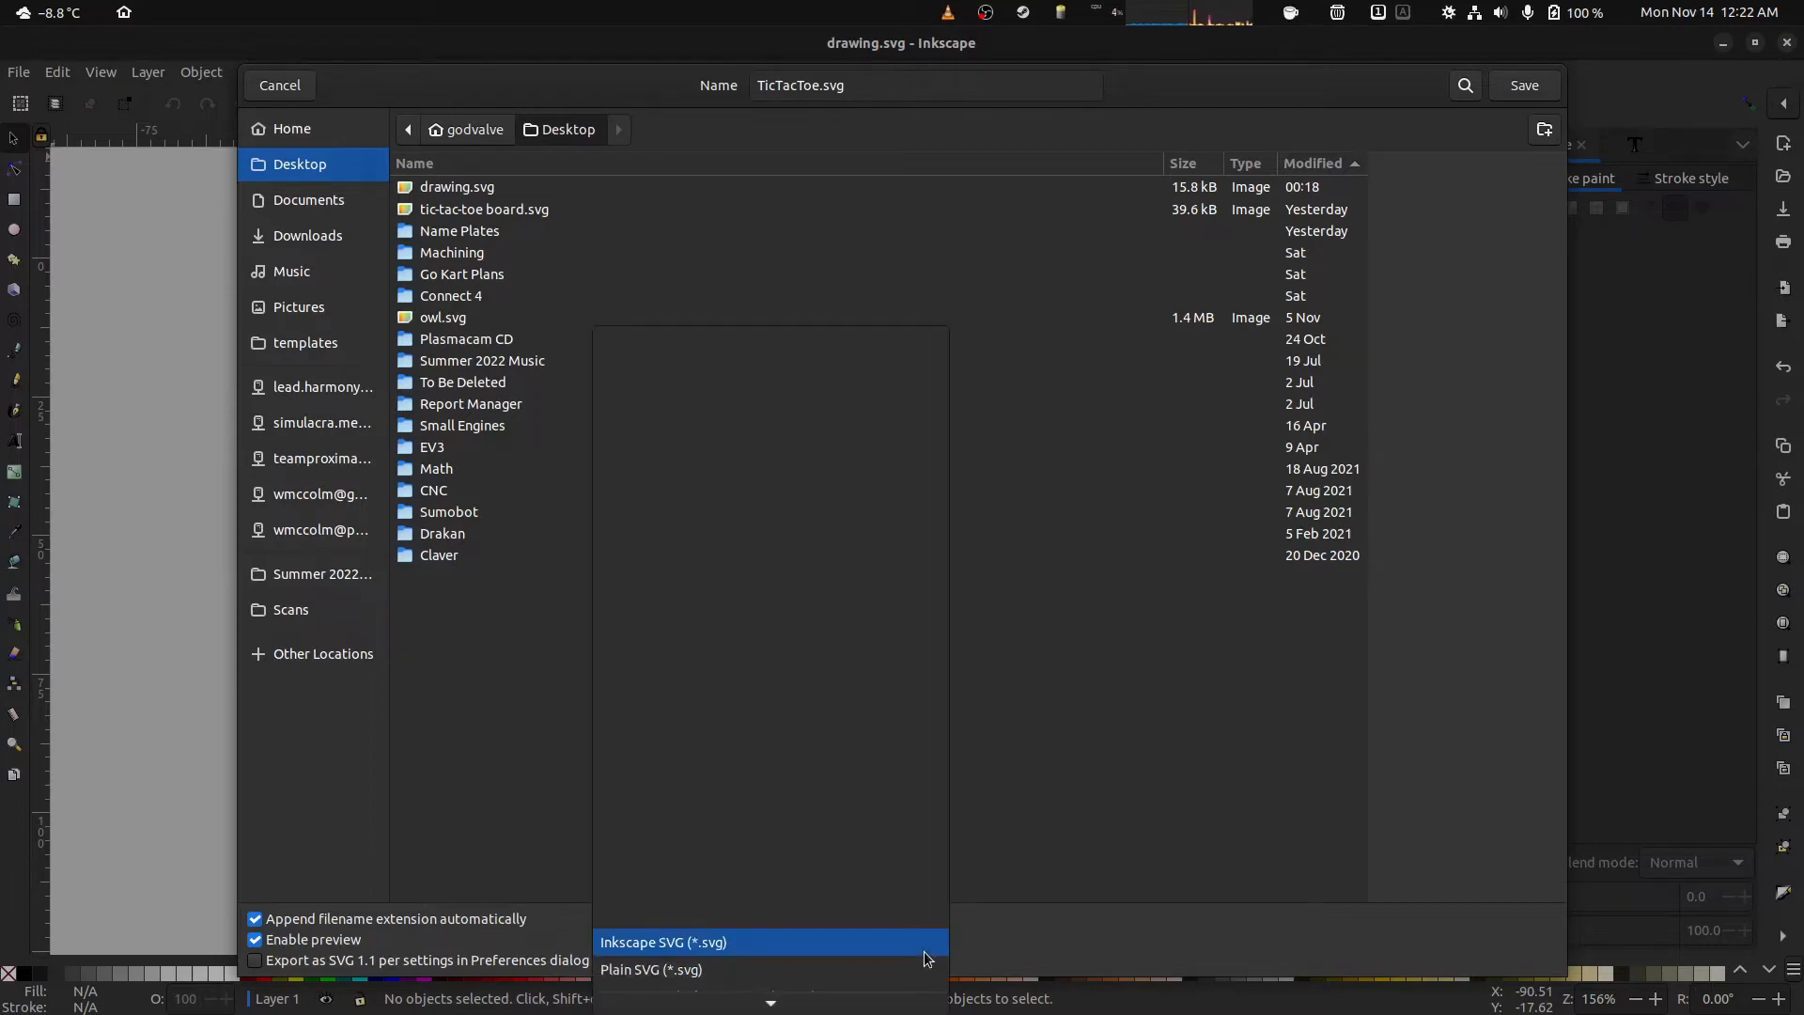
pyautogui.click(776, 942)
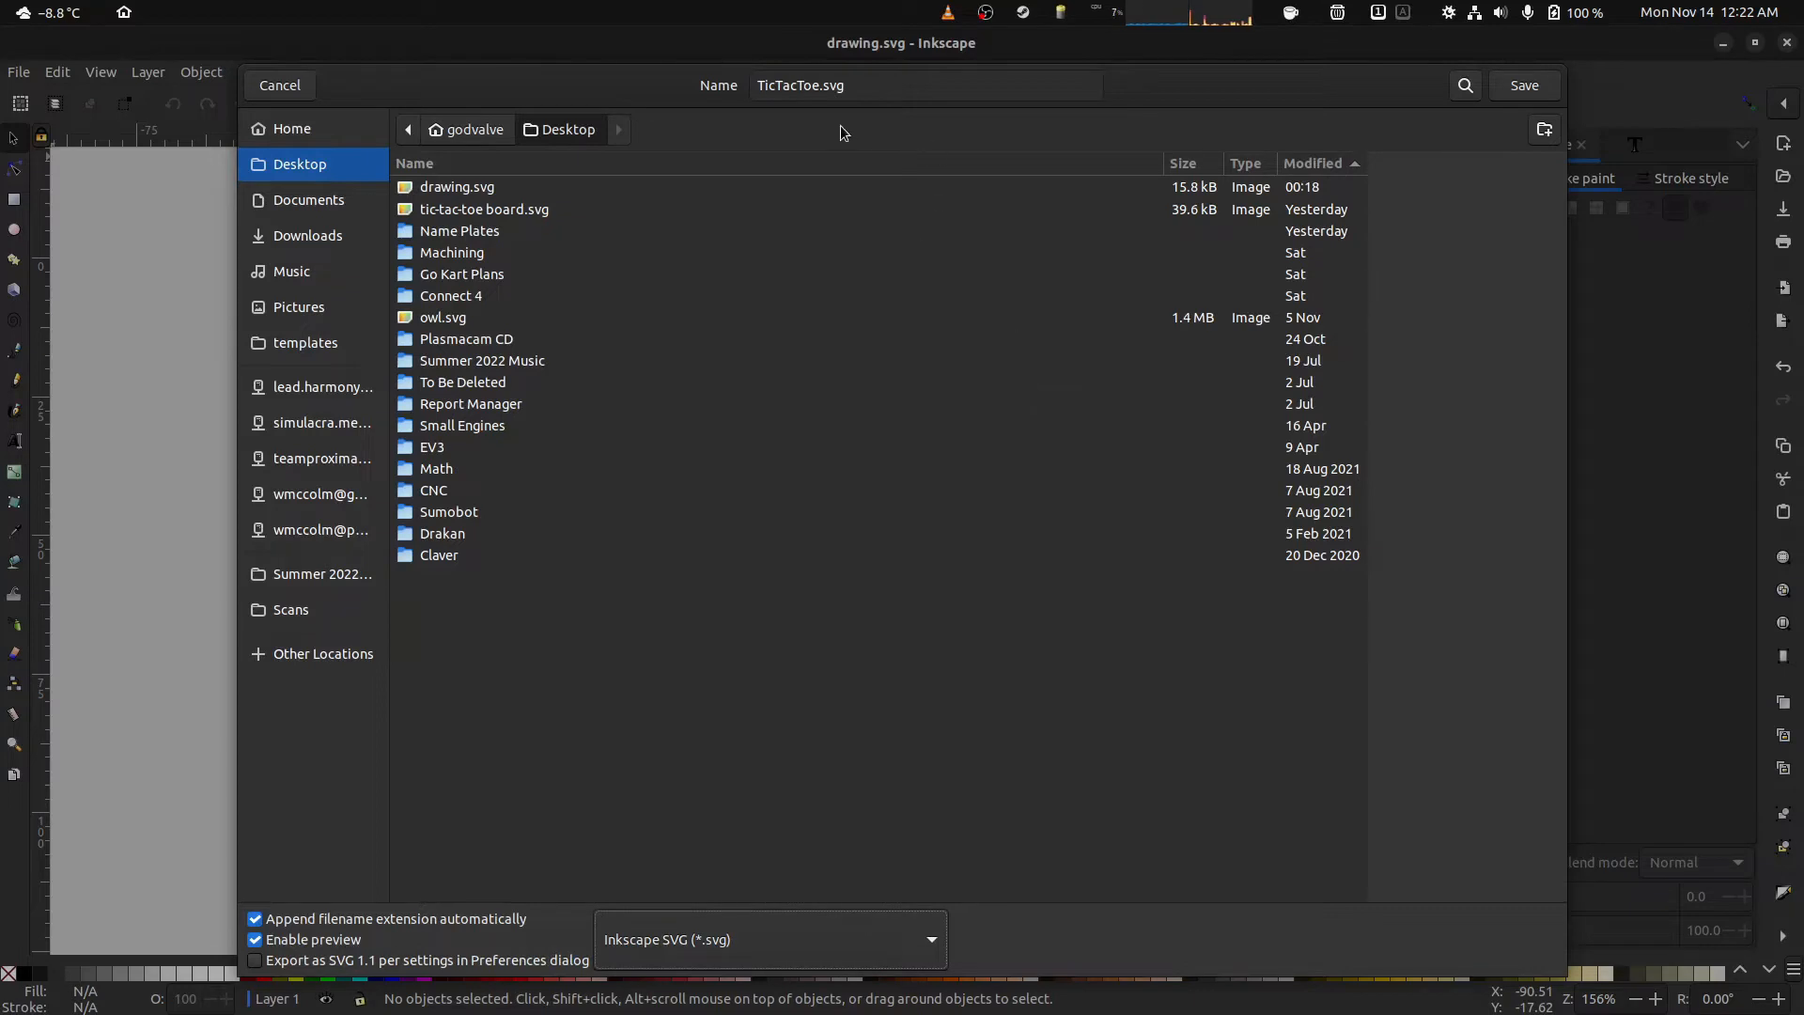
pyautogui.click(1520, 85)
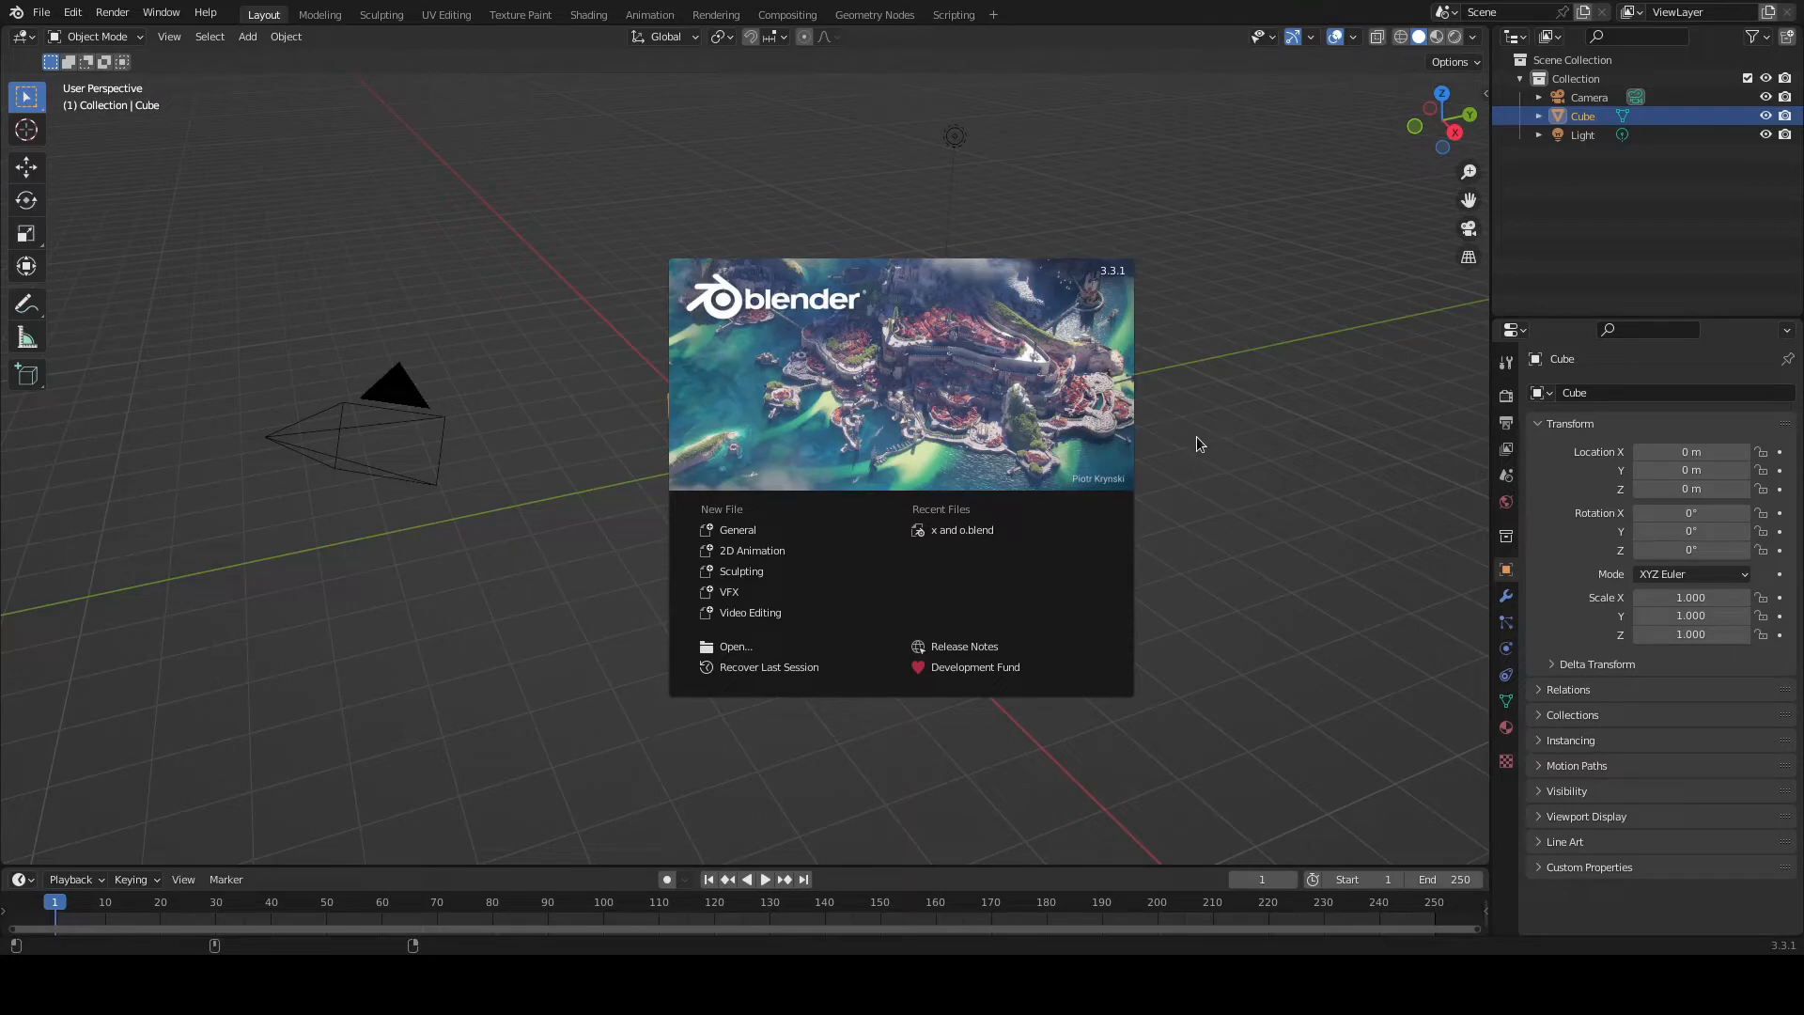
# Switch to Blender, dismiss its splash screen and examine the default scene's camera, light and cube.
pyautogui.click(1203, 237)
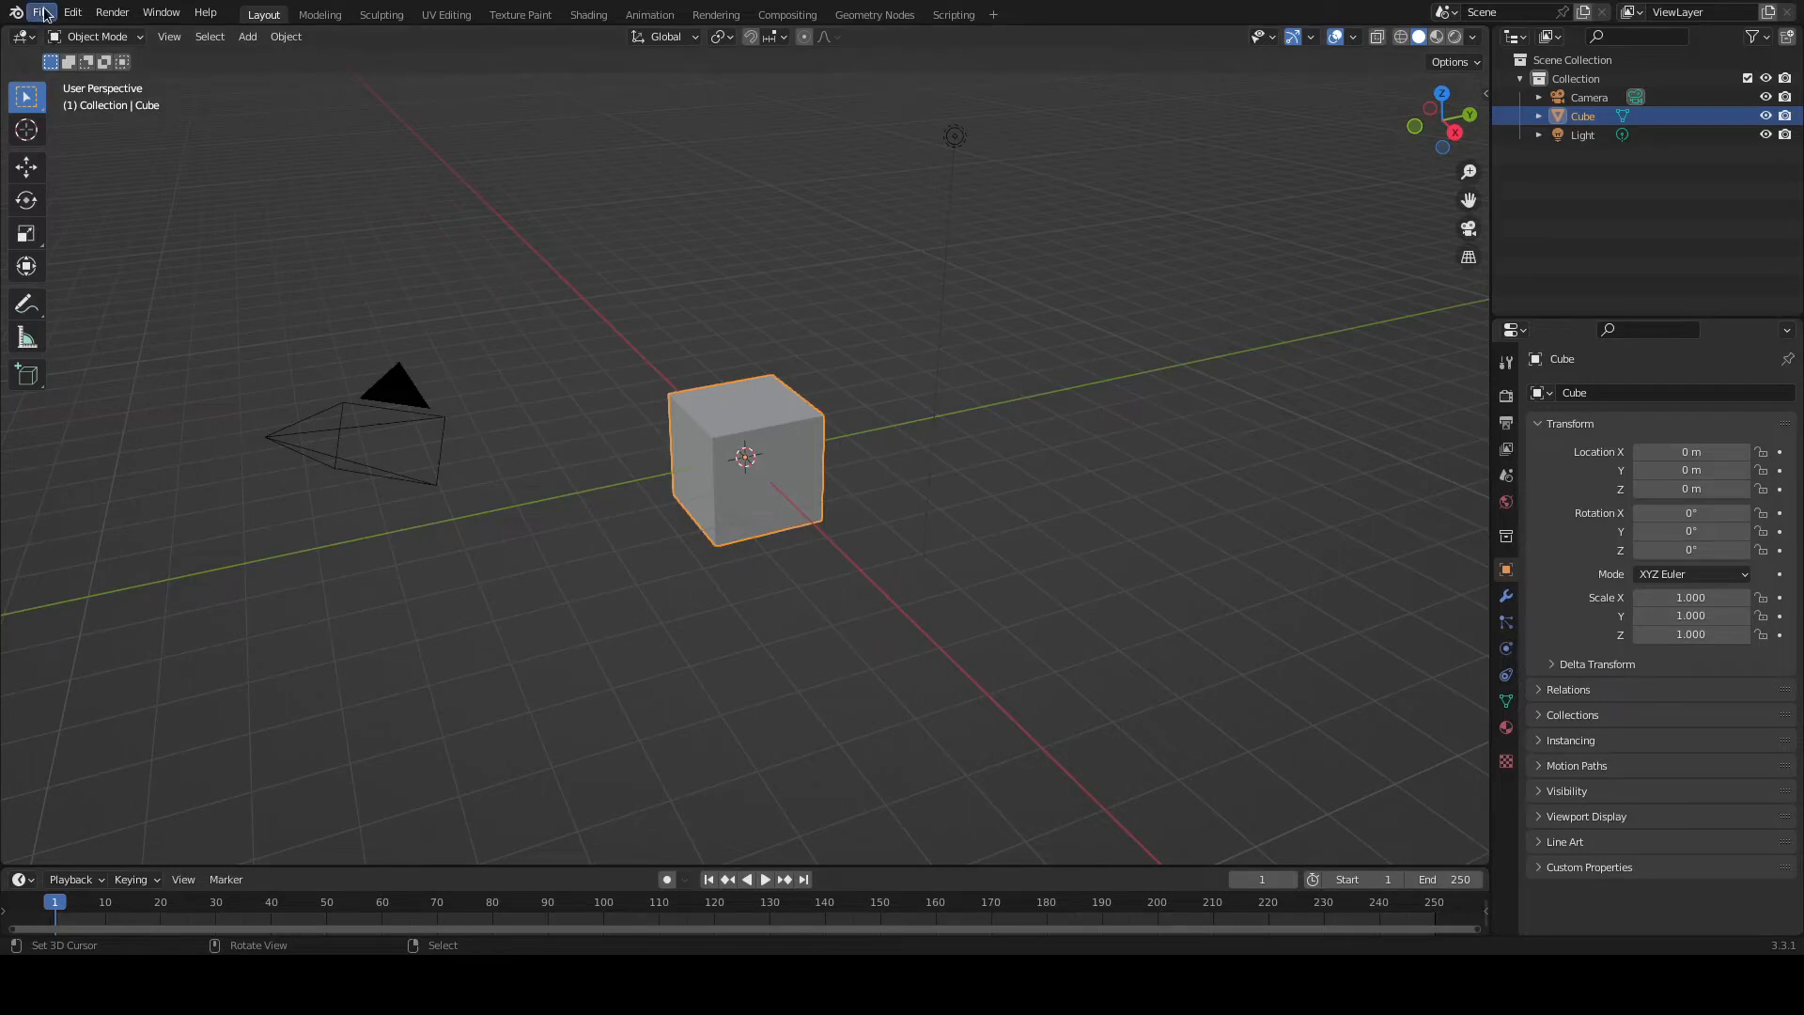
pyautogui.click(72, 15)
pyautogui.click(375, 433)
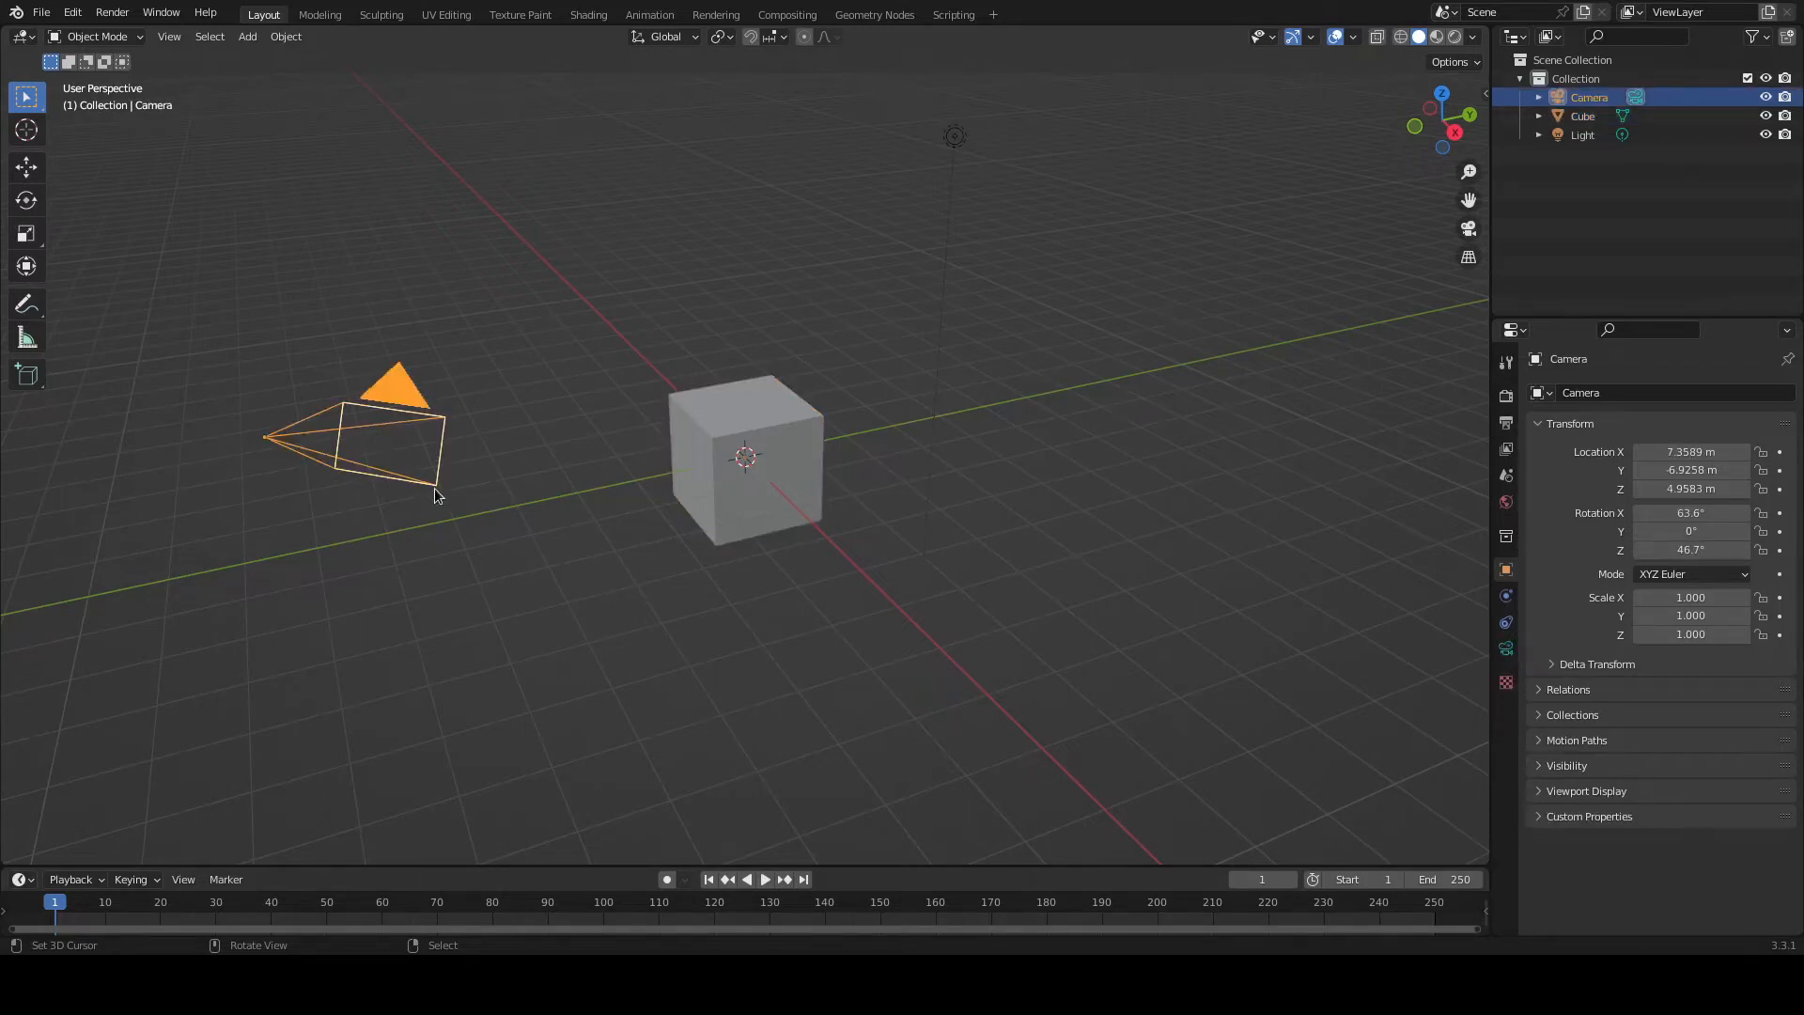
pyautogui.click(957, 141)
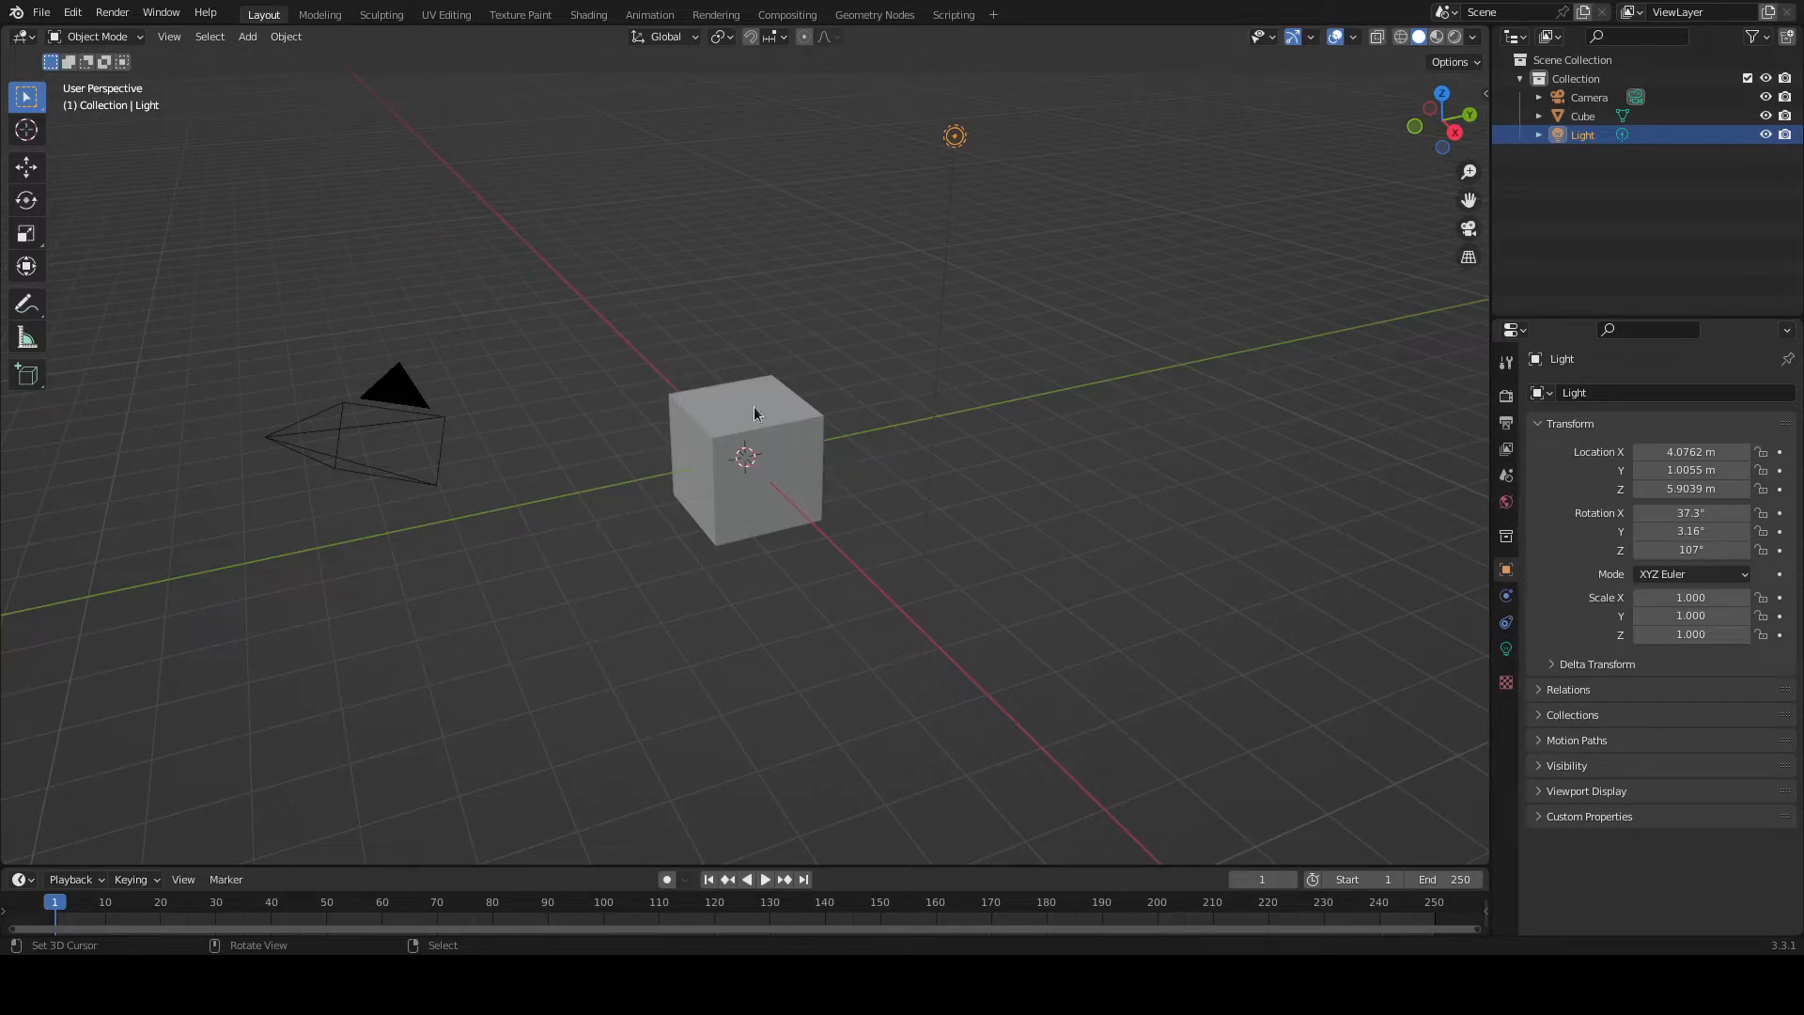
pyautogui.click(801, 431)
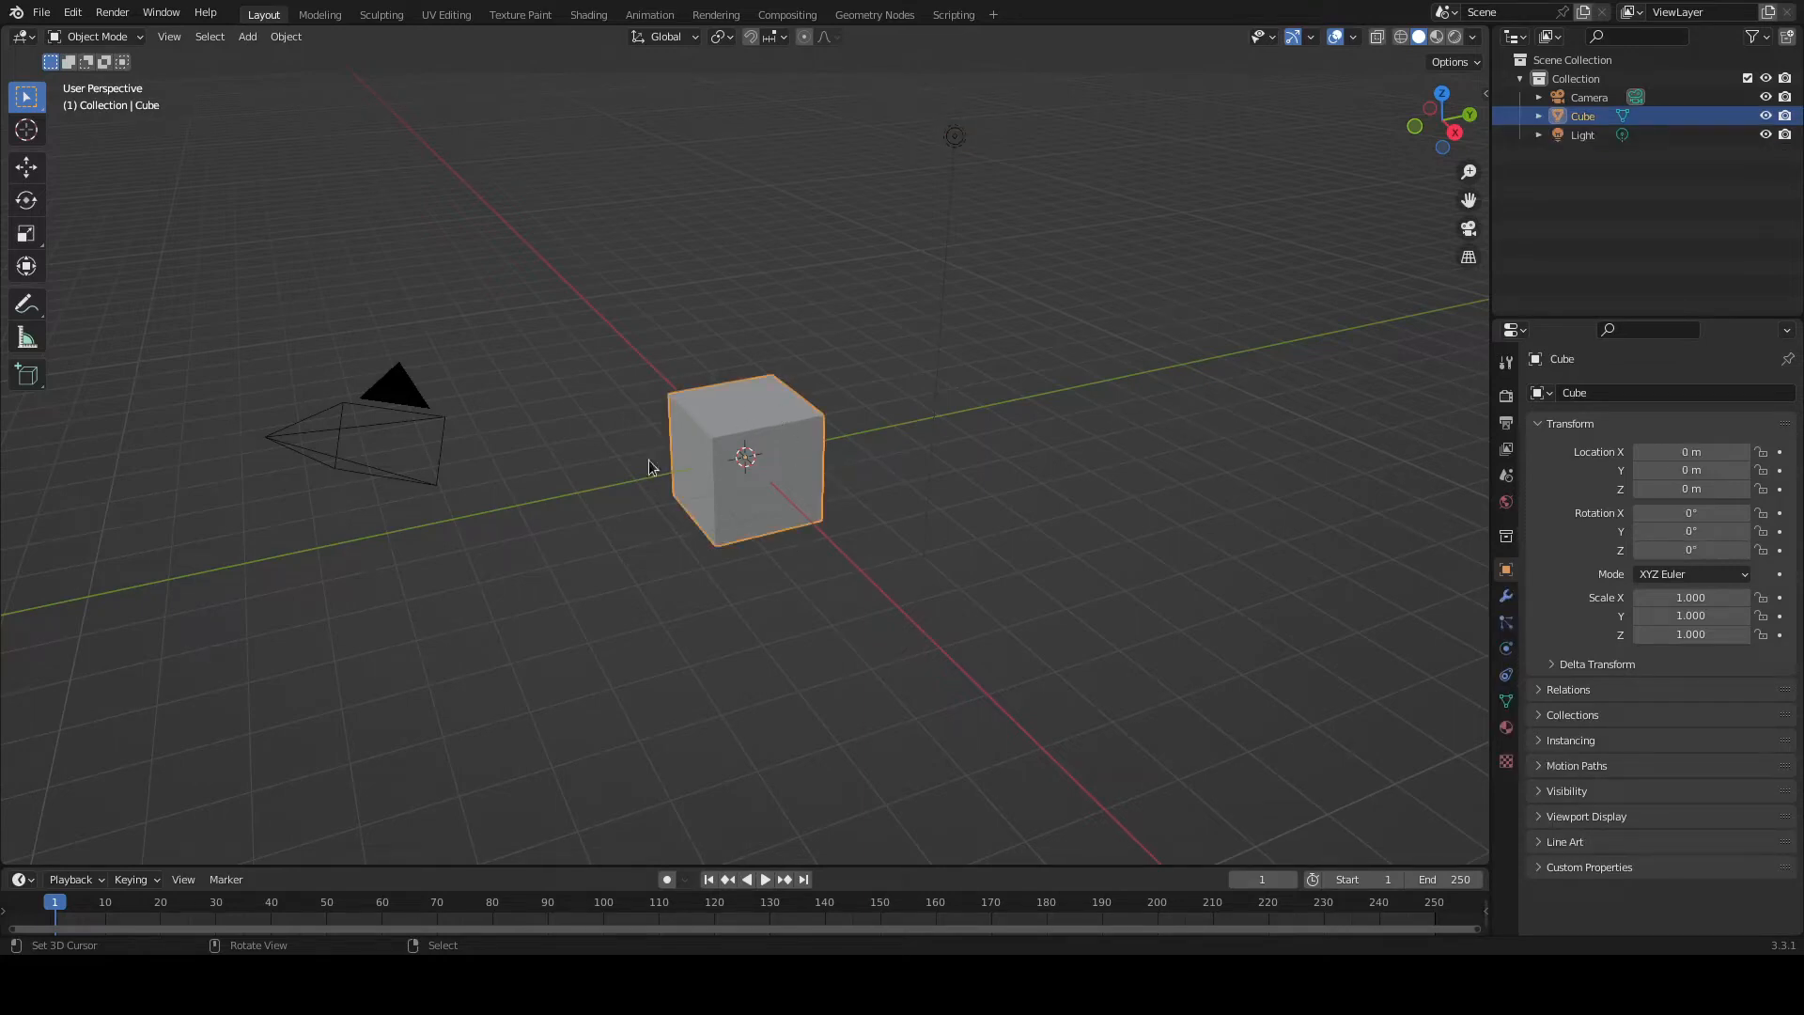
pyautogui.click(955, 139)
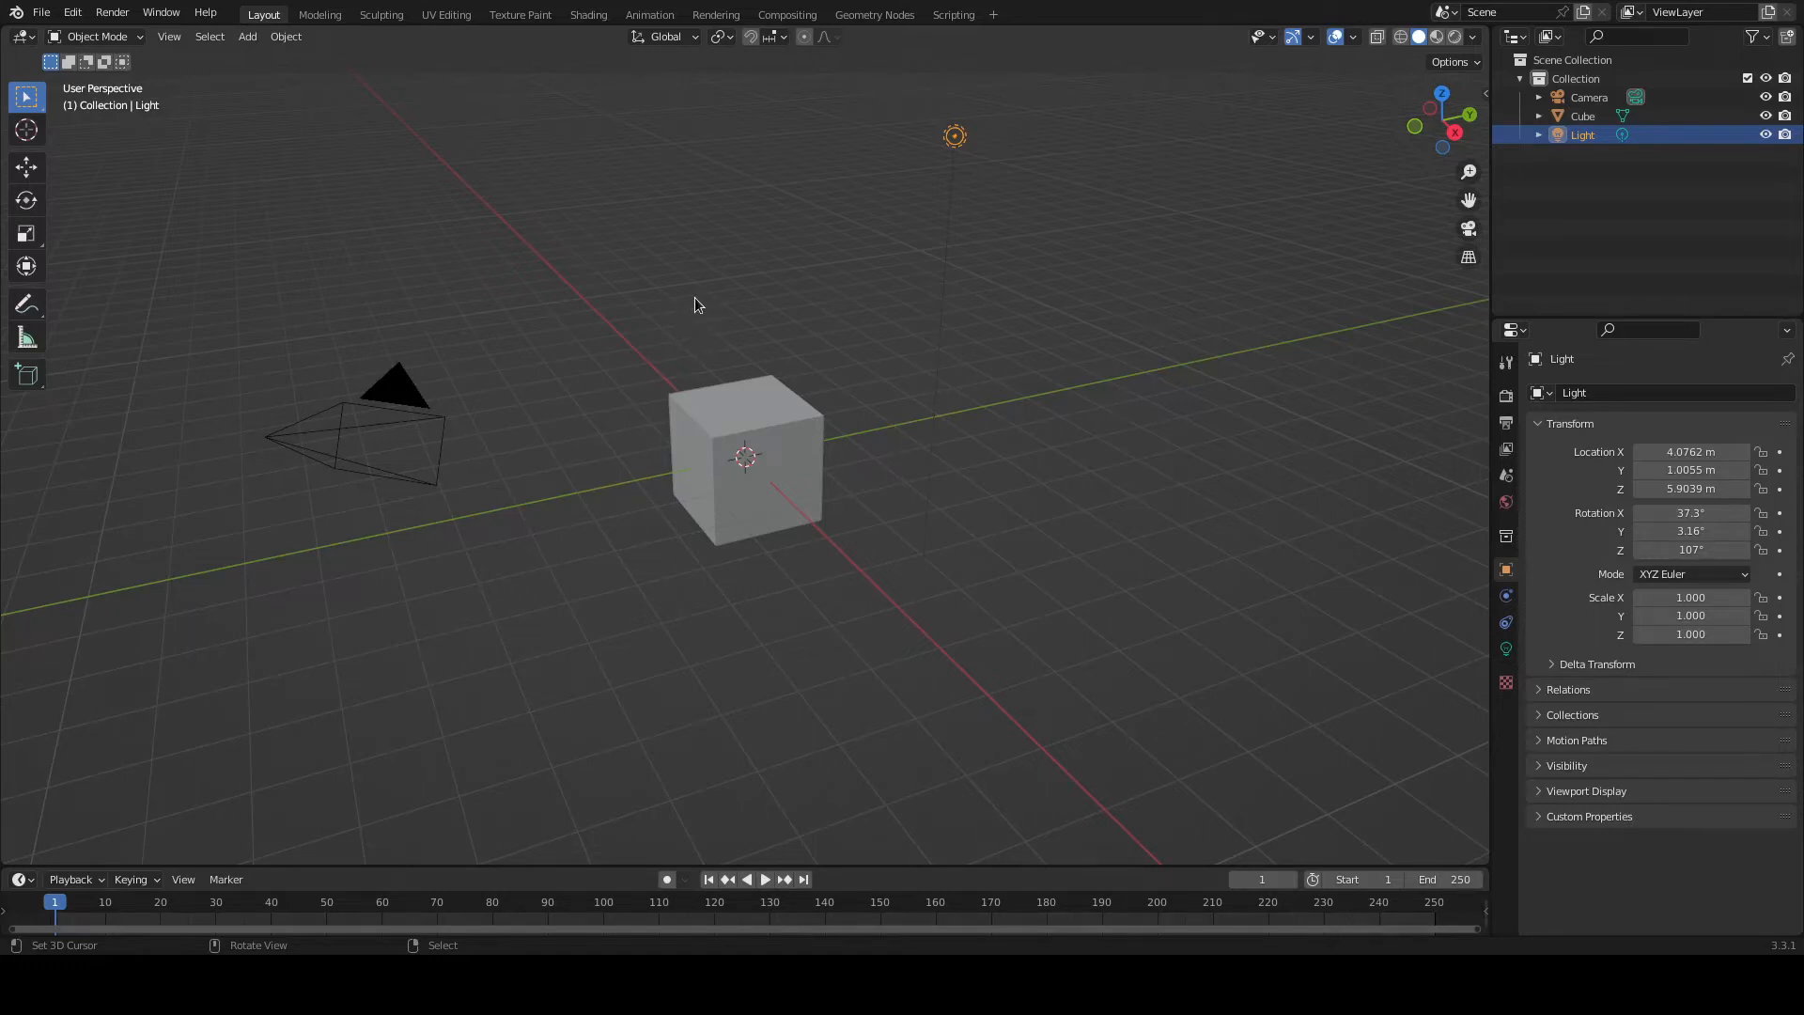
pyautogui.moveTo(694, 295); pyautogui.dragTo(747, 281, button='middle')
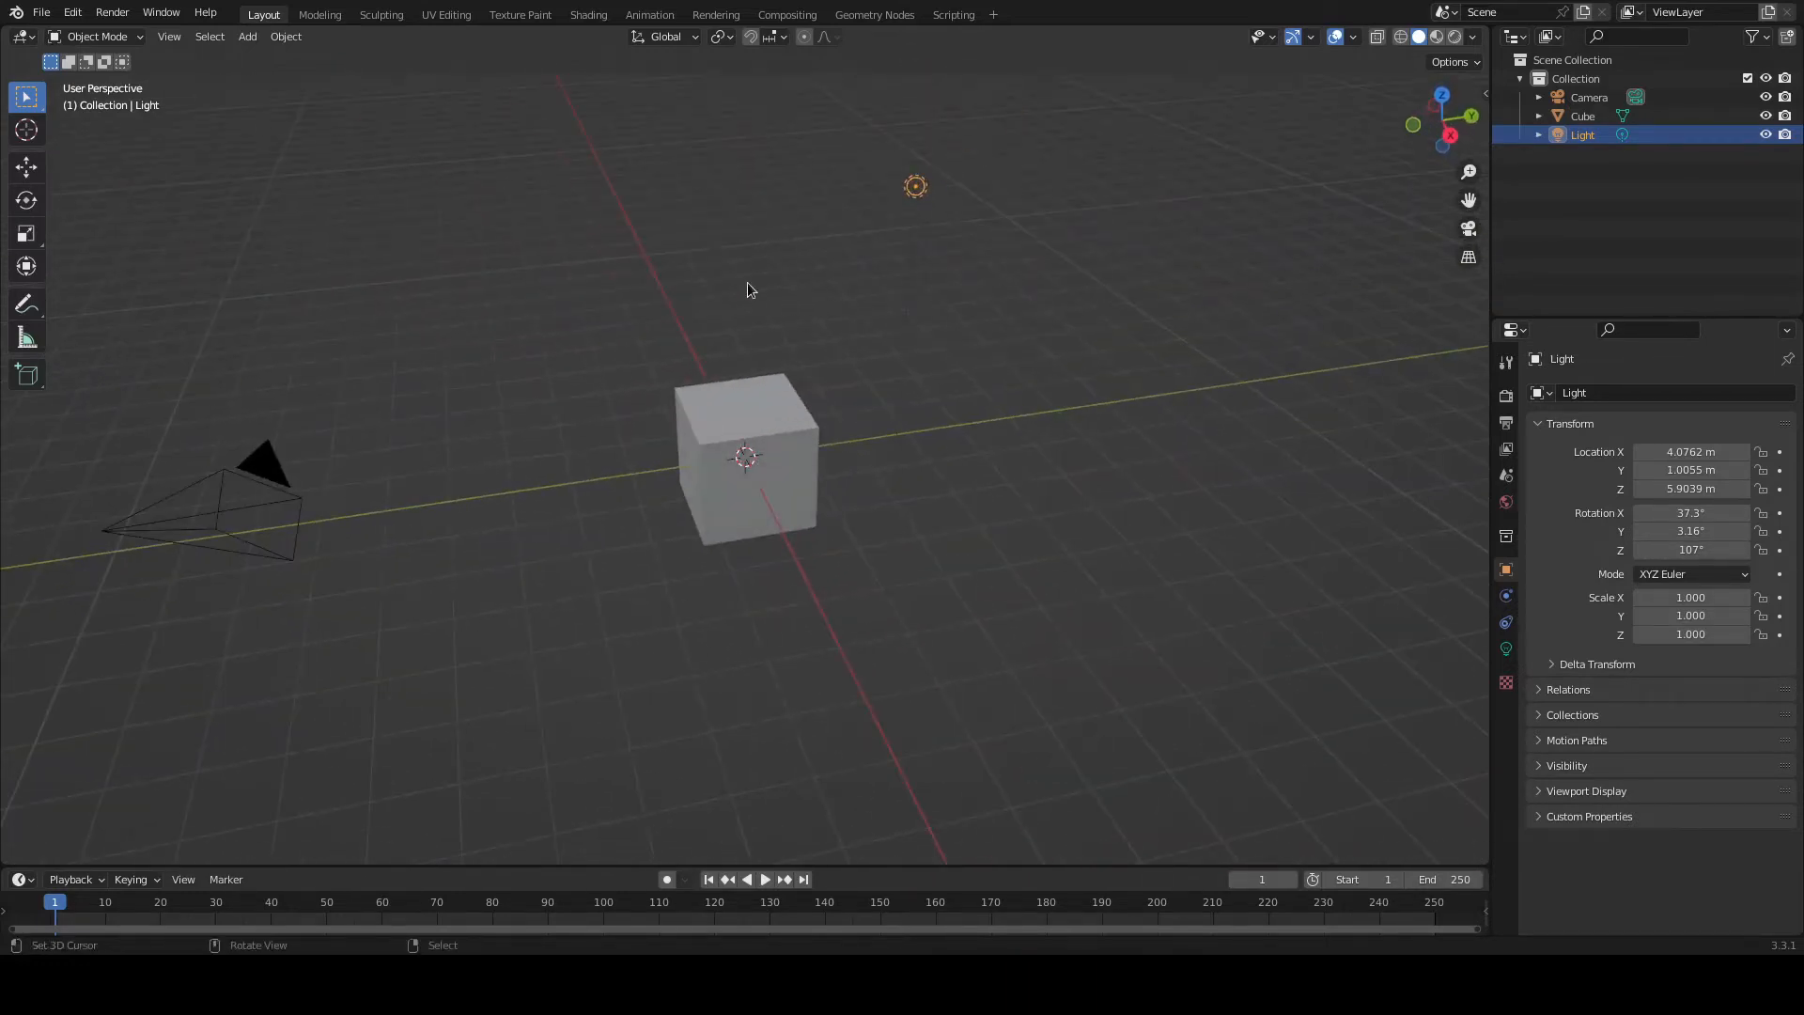
pyautogui.scroll(-2, 713, 284)
pyautogui.scroll(1, 712, 286)
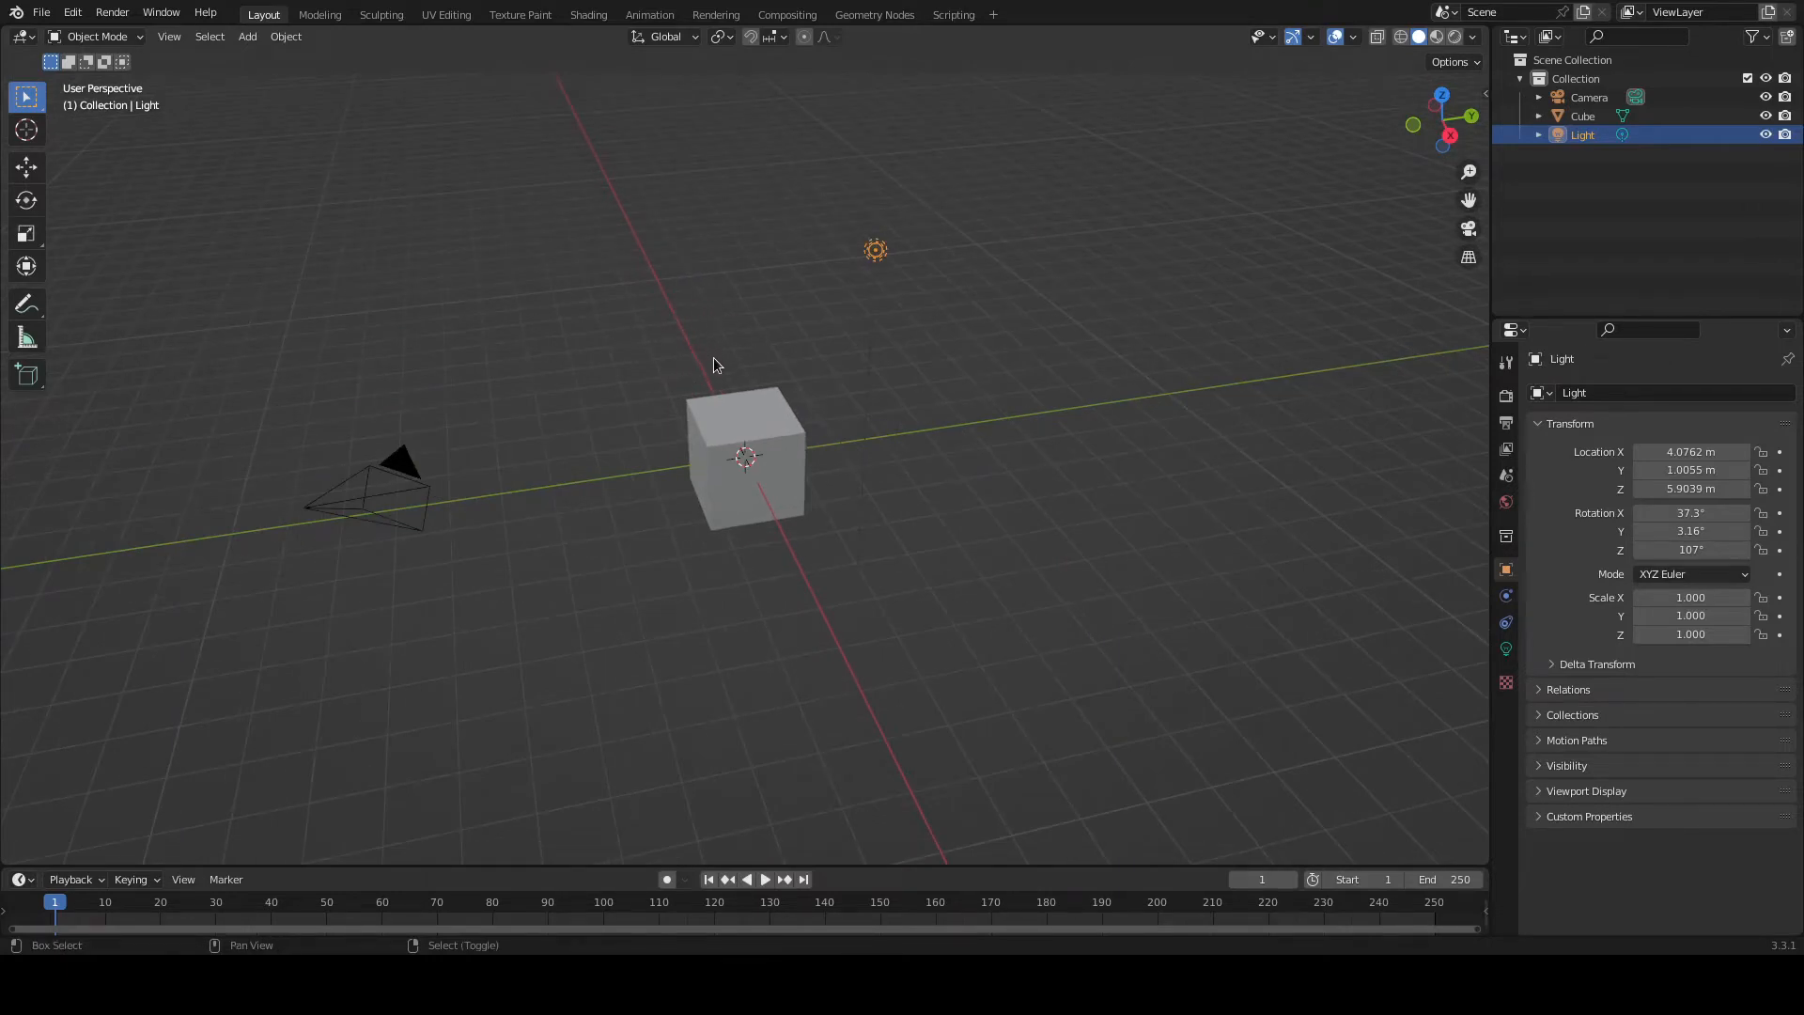
# Delete the default light and the camera from the scene, leaving the cube in place.
pyautogui.keyDown('shift'); pyautogui.moveTo(712, 357); pyautogui.dragTo(773, 388, button='middle'); pyautogui.keyUp('shift')
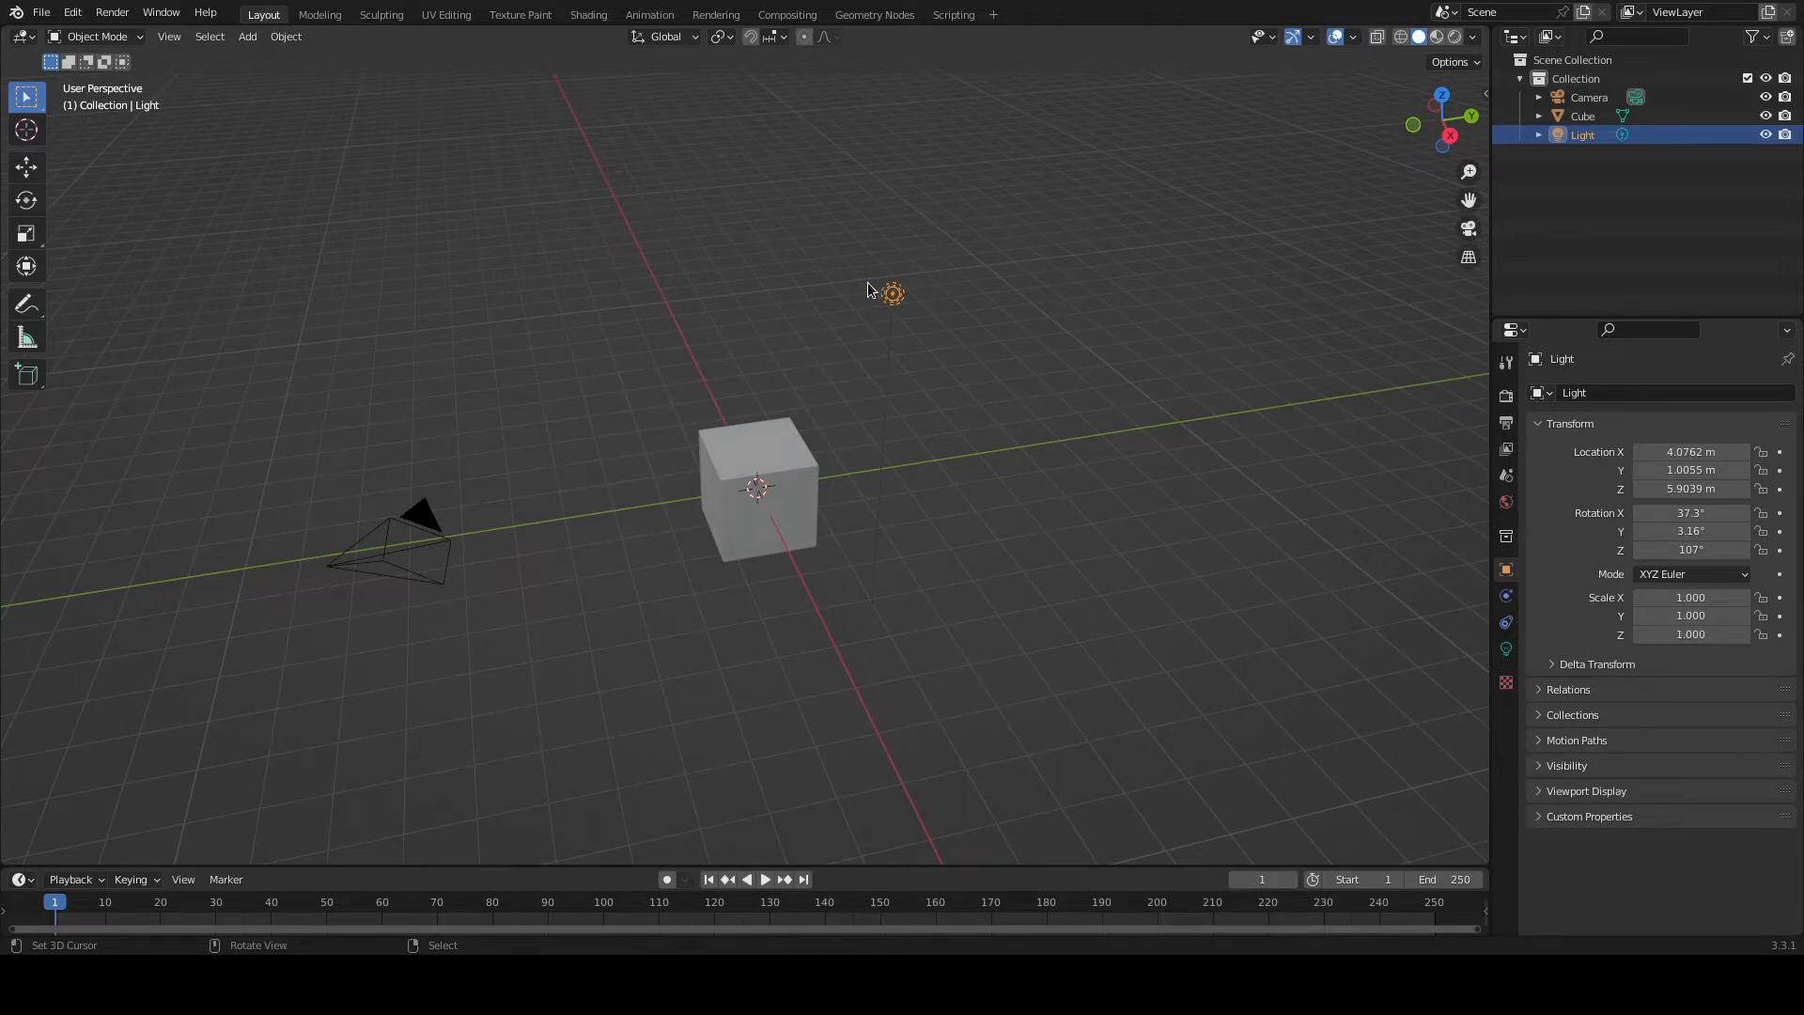
pyautogui.click(72, 12)
pyautogui.click(130, 280)
pyautogui.press('x')
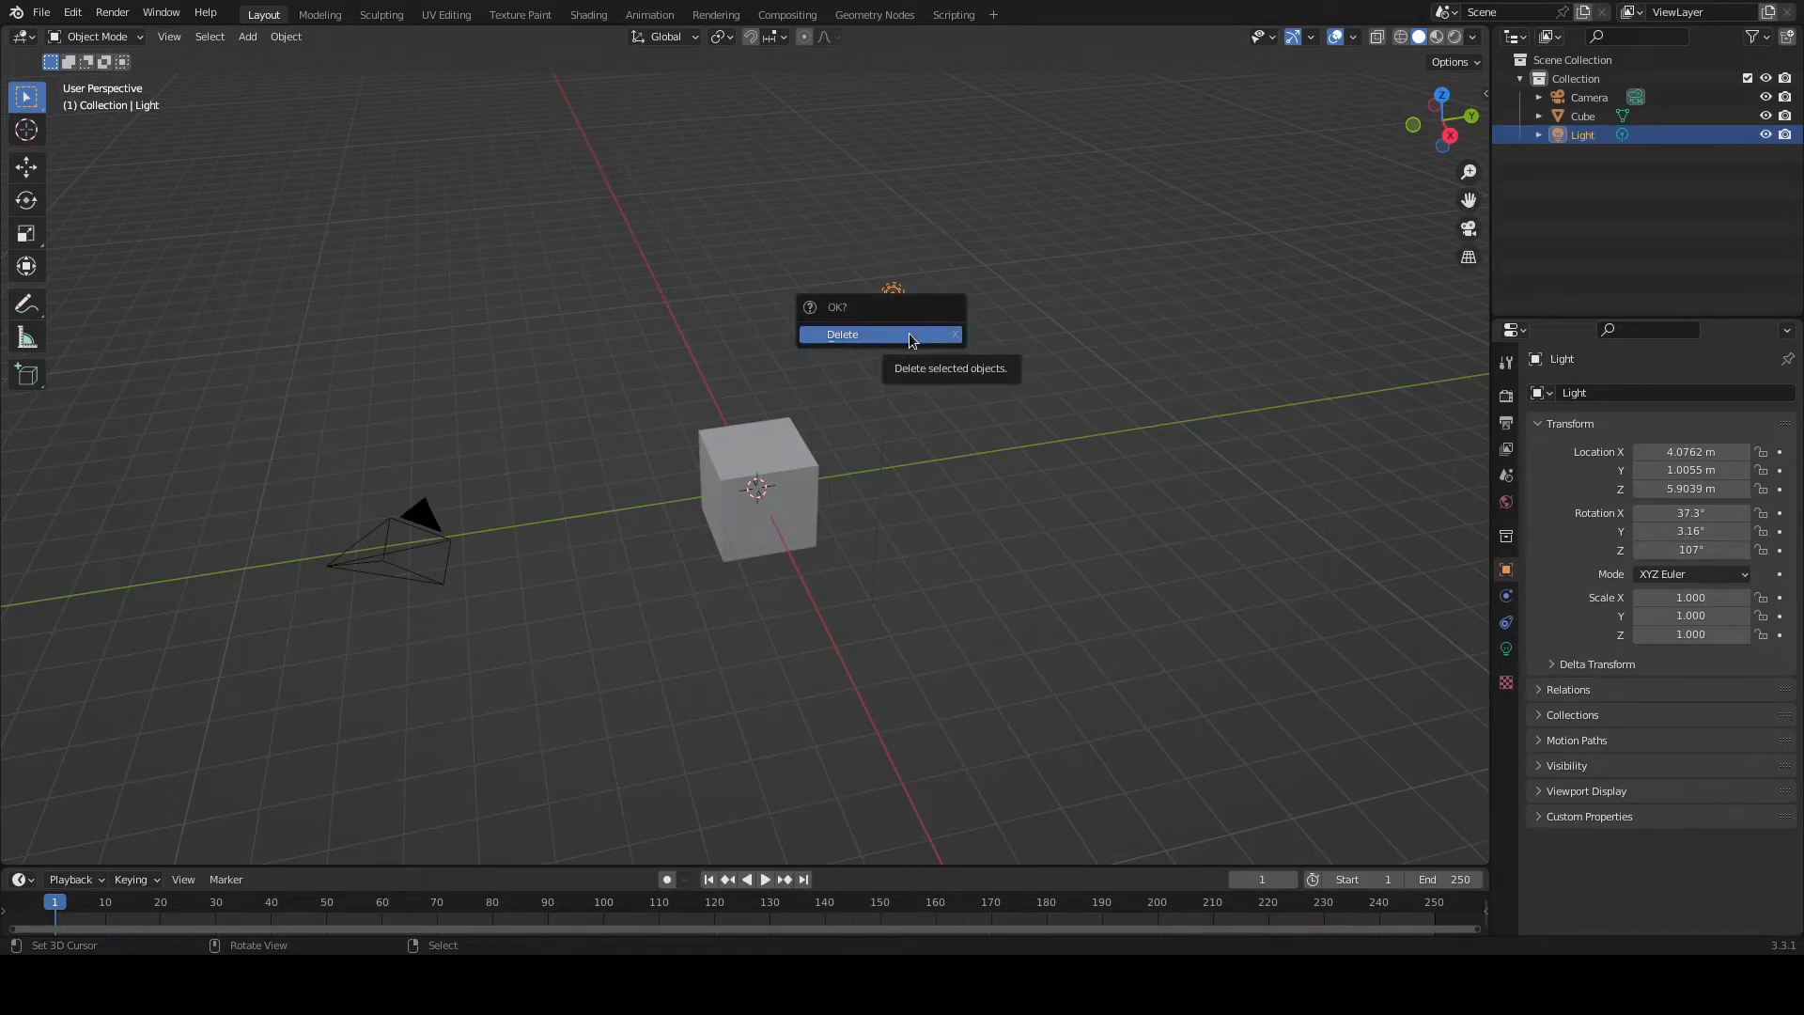
pyautogui.click(908, 337)
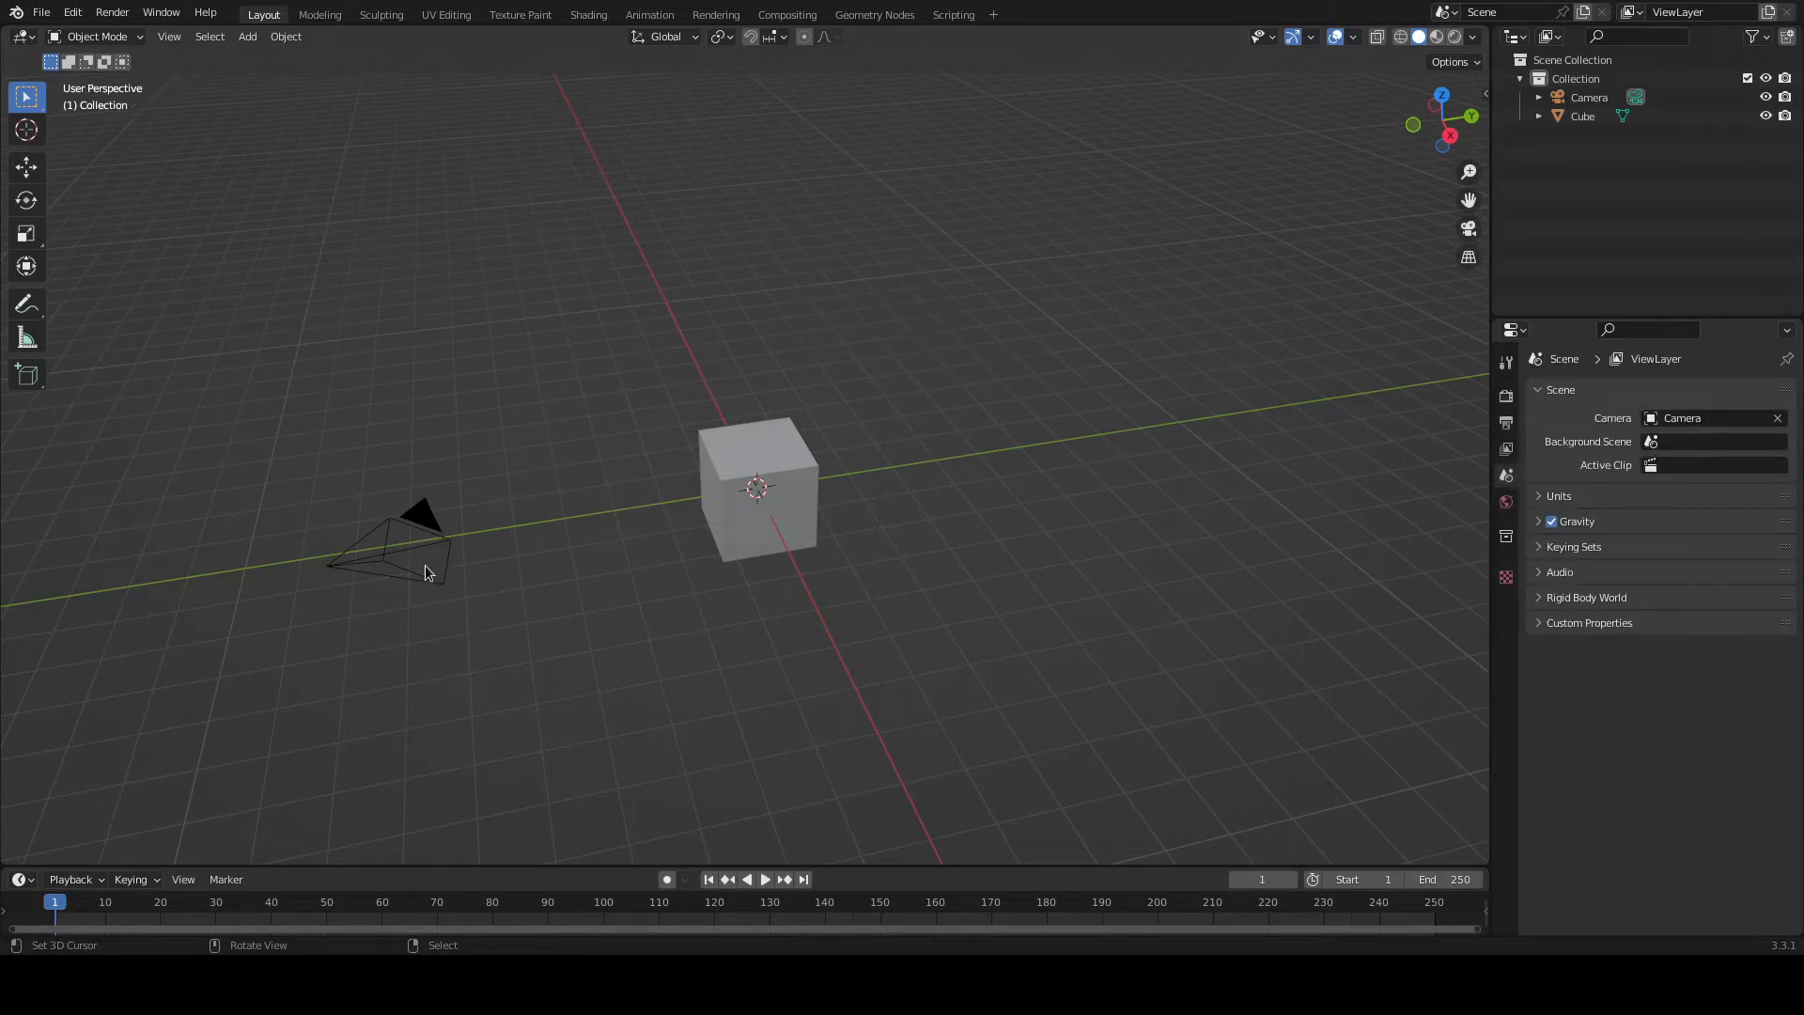
pyautogui.click(407, 532)
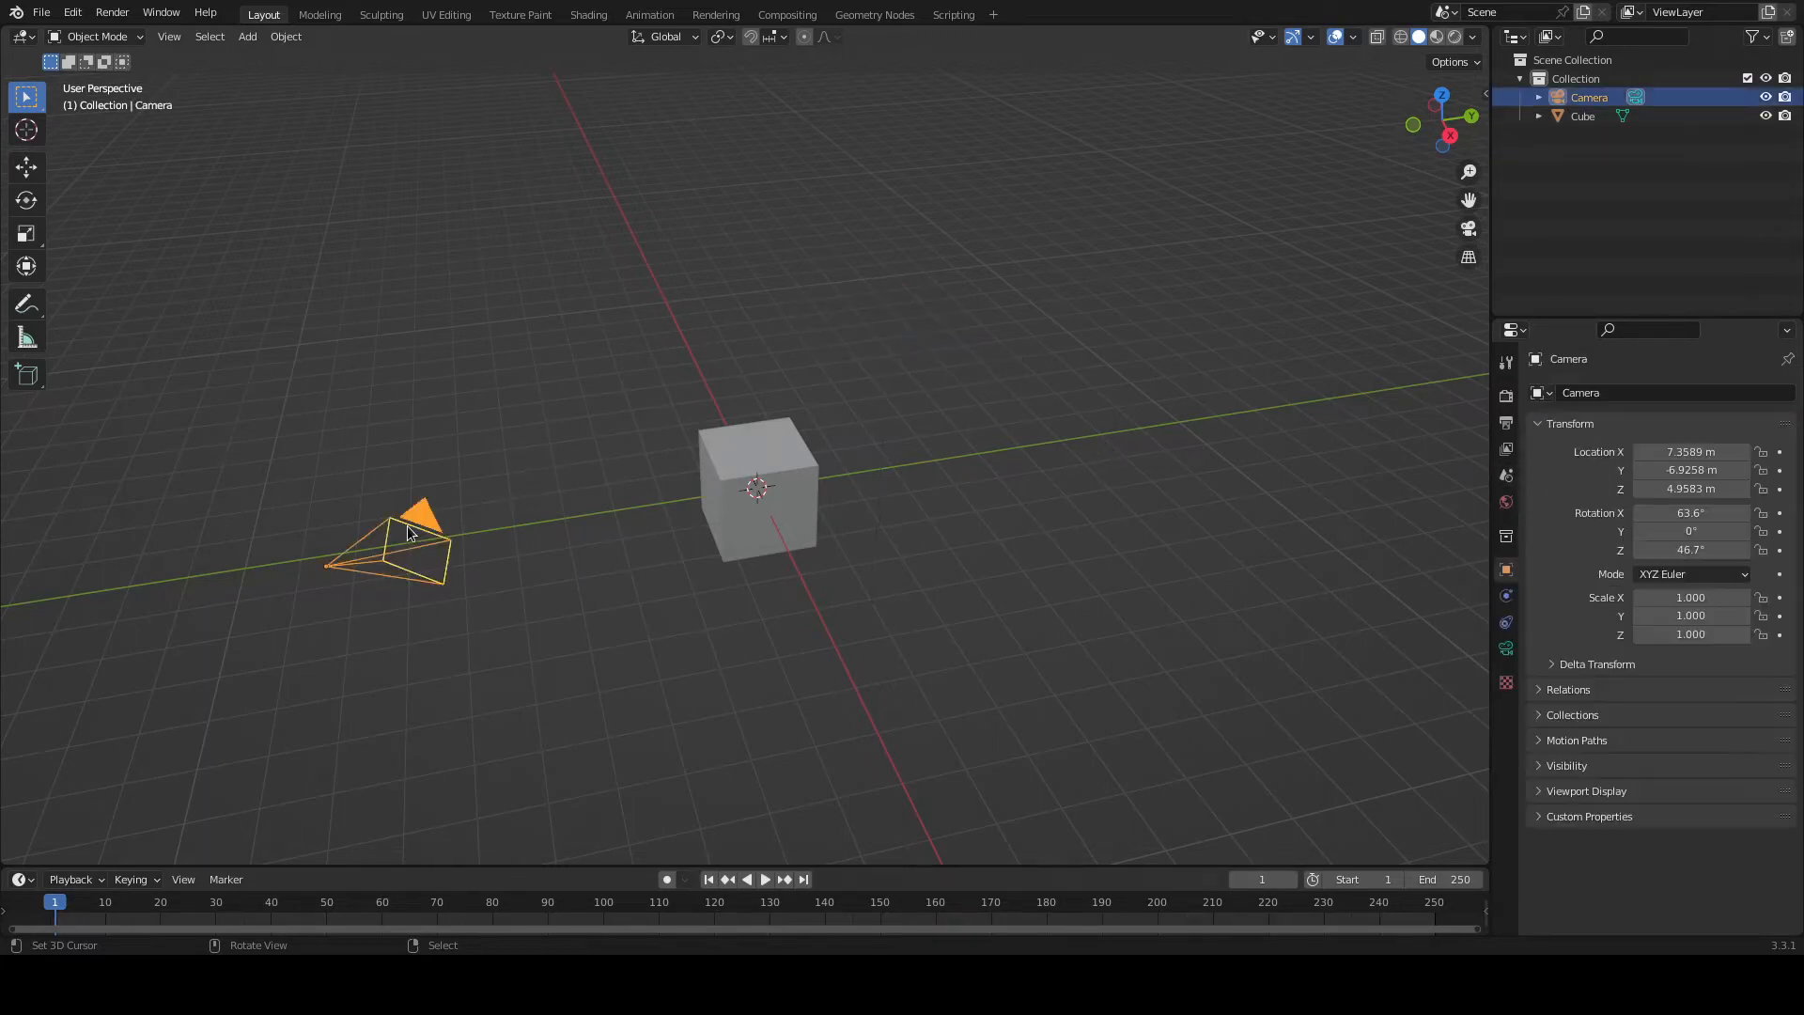
pyautogui.press('x')
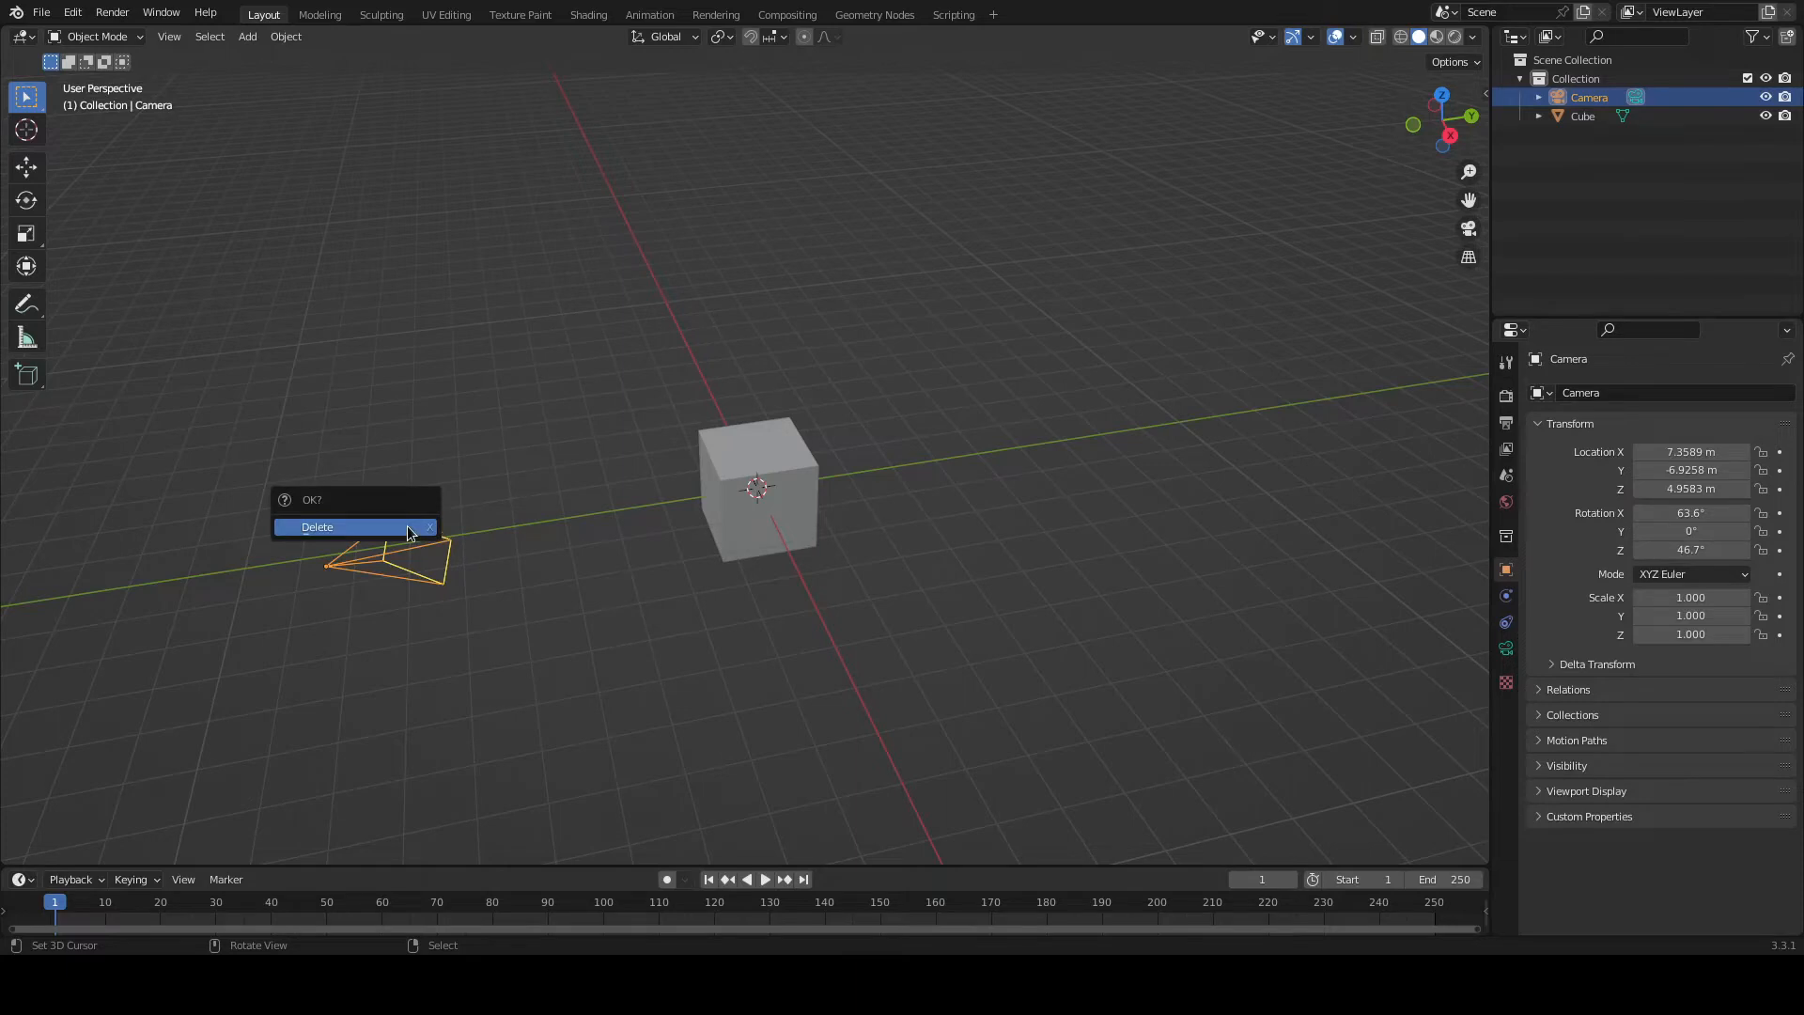
pyautogui.click(408, 532)
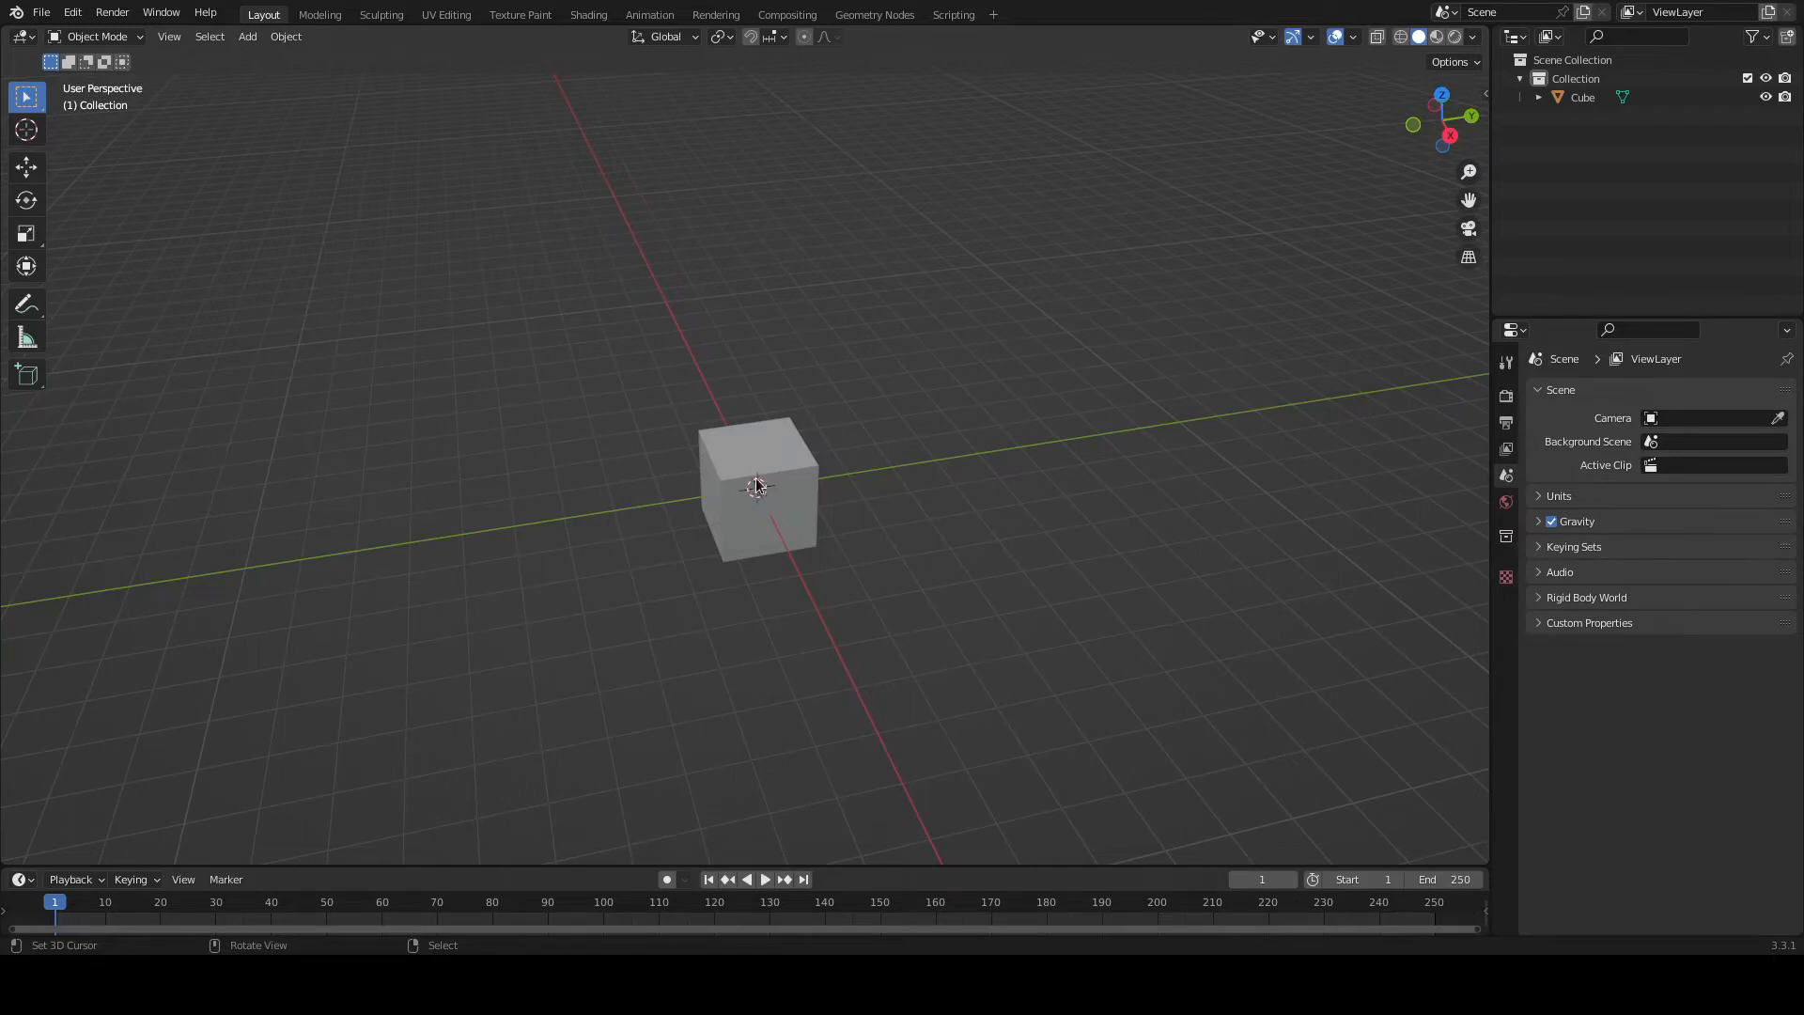
# Place the 3D cursor in the empty grid area away from the cube and select the cube.
pyautogui.click(647, 529)
pyautogui.keyDown('shift'); pyautogui.rightClick(175, 710); pyautogui.keyUp('shift')
pyautogui.click(767, 471)
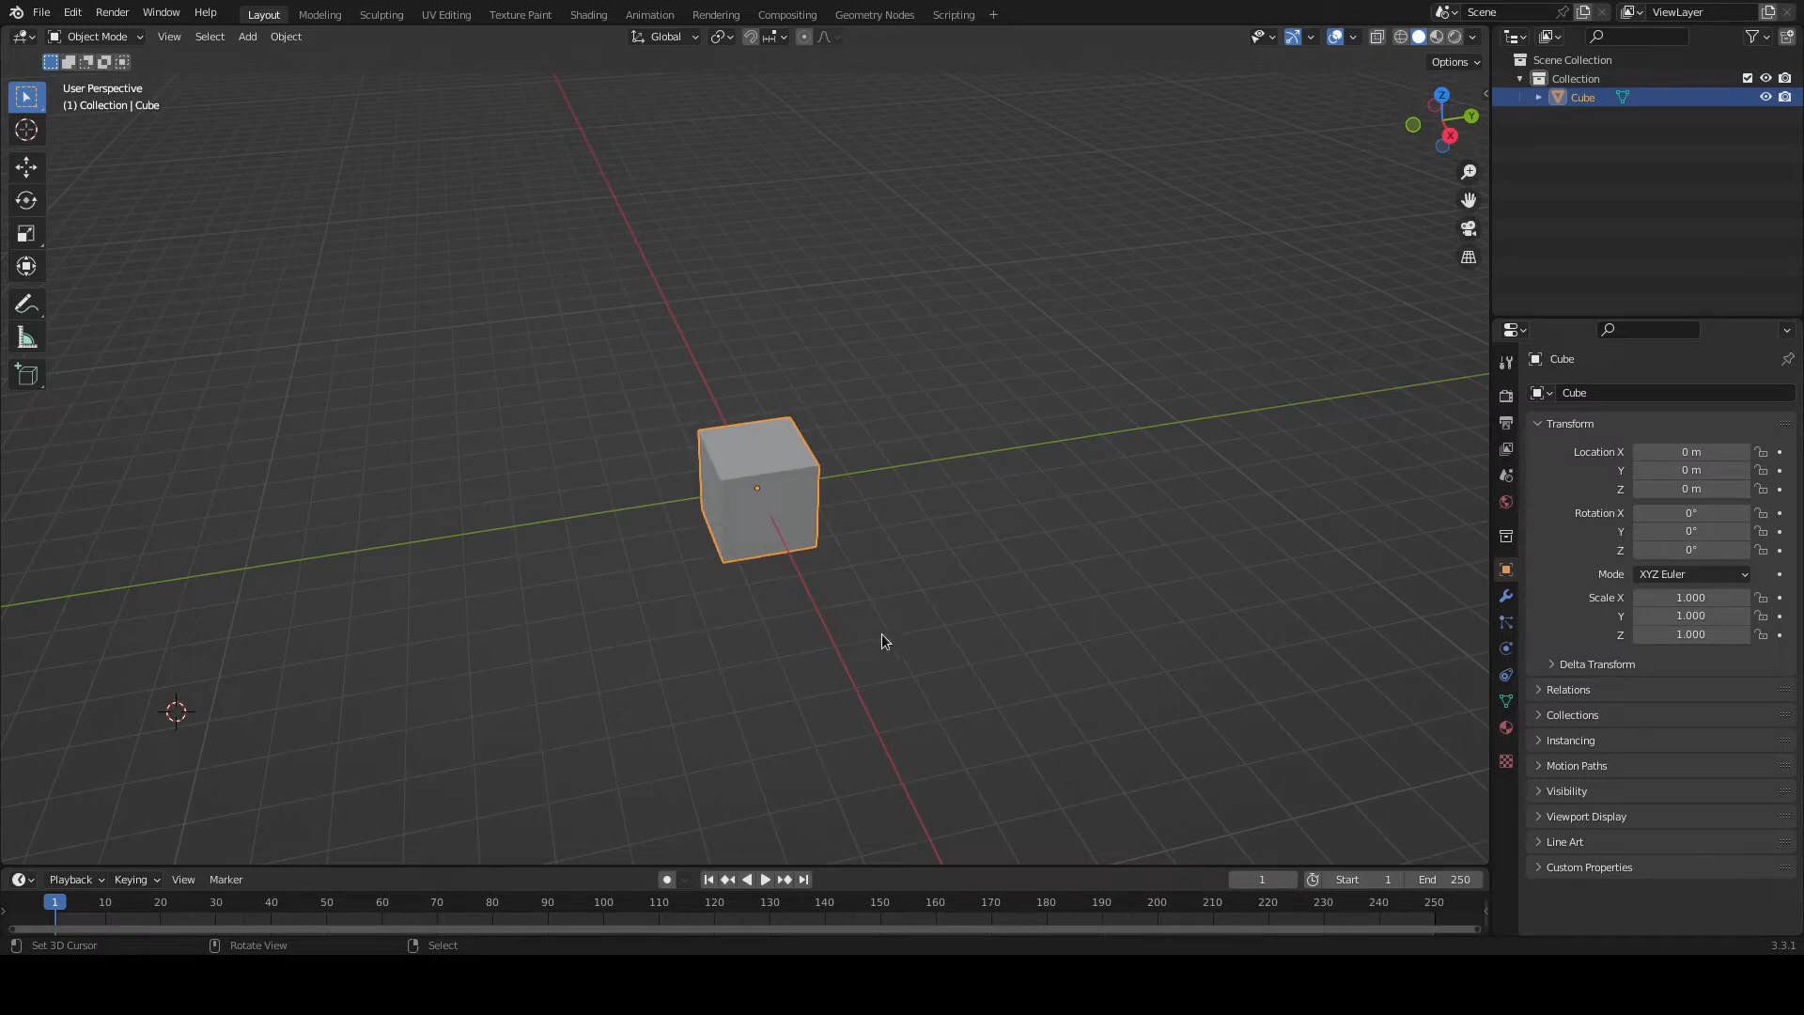
pyautogui.scroll(3, 812, 507)
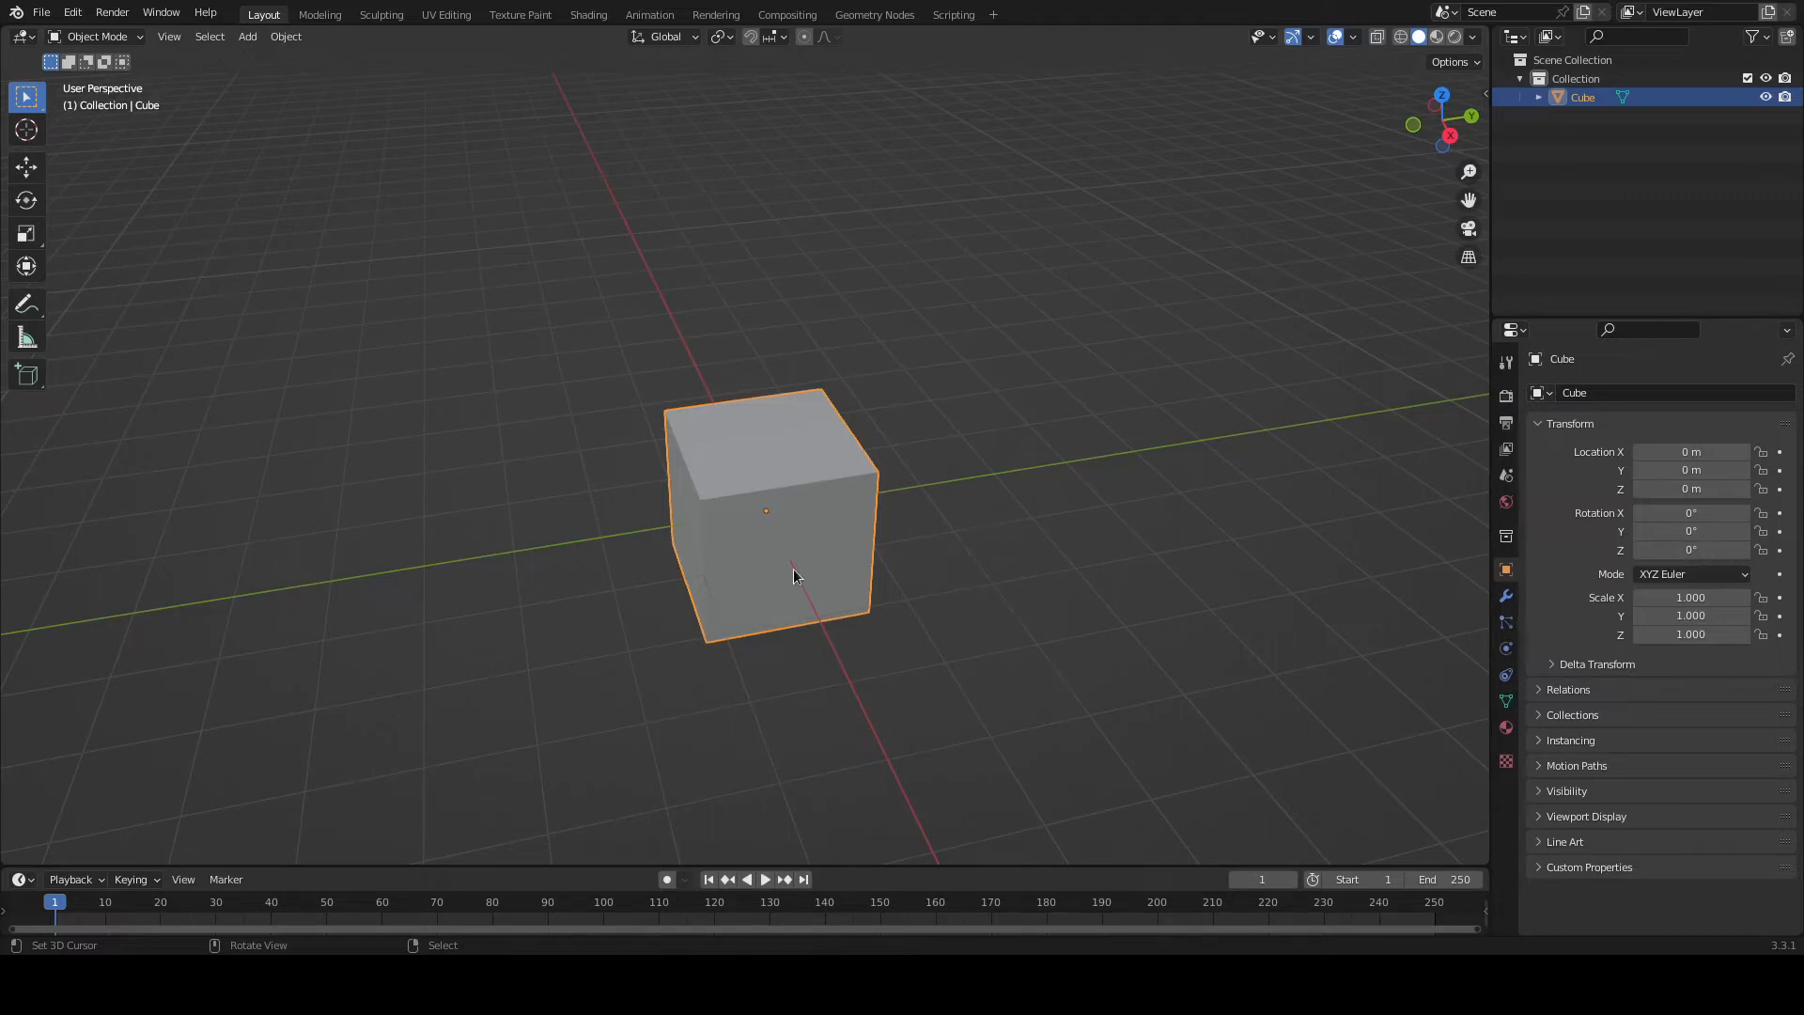
pyautogui.moveTo(690, 430); pyautogui.dragTo(759, 579, button='middle')
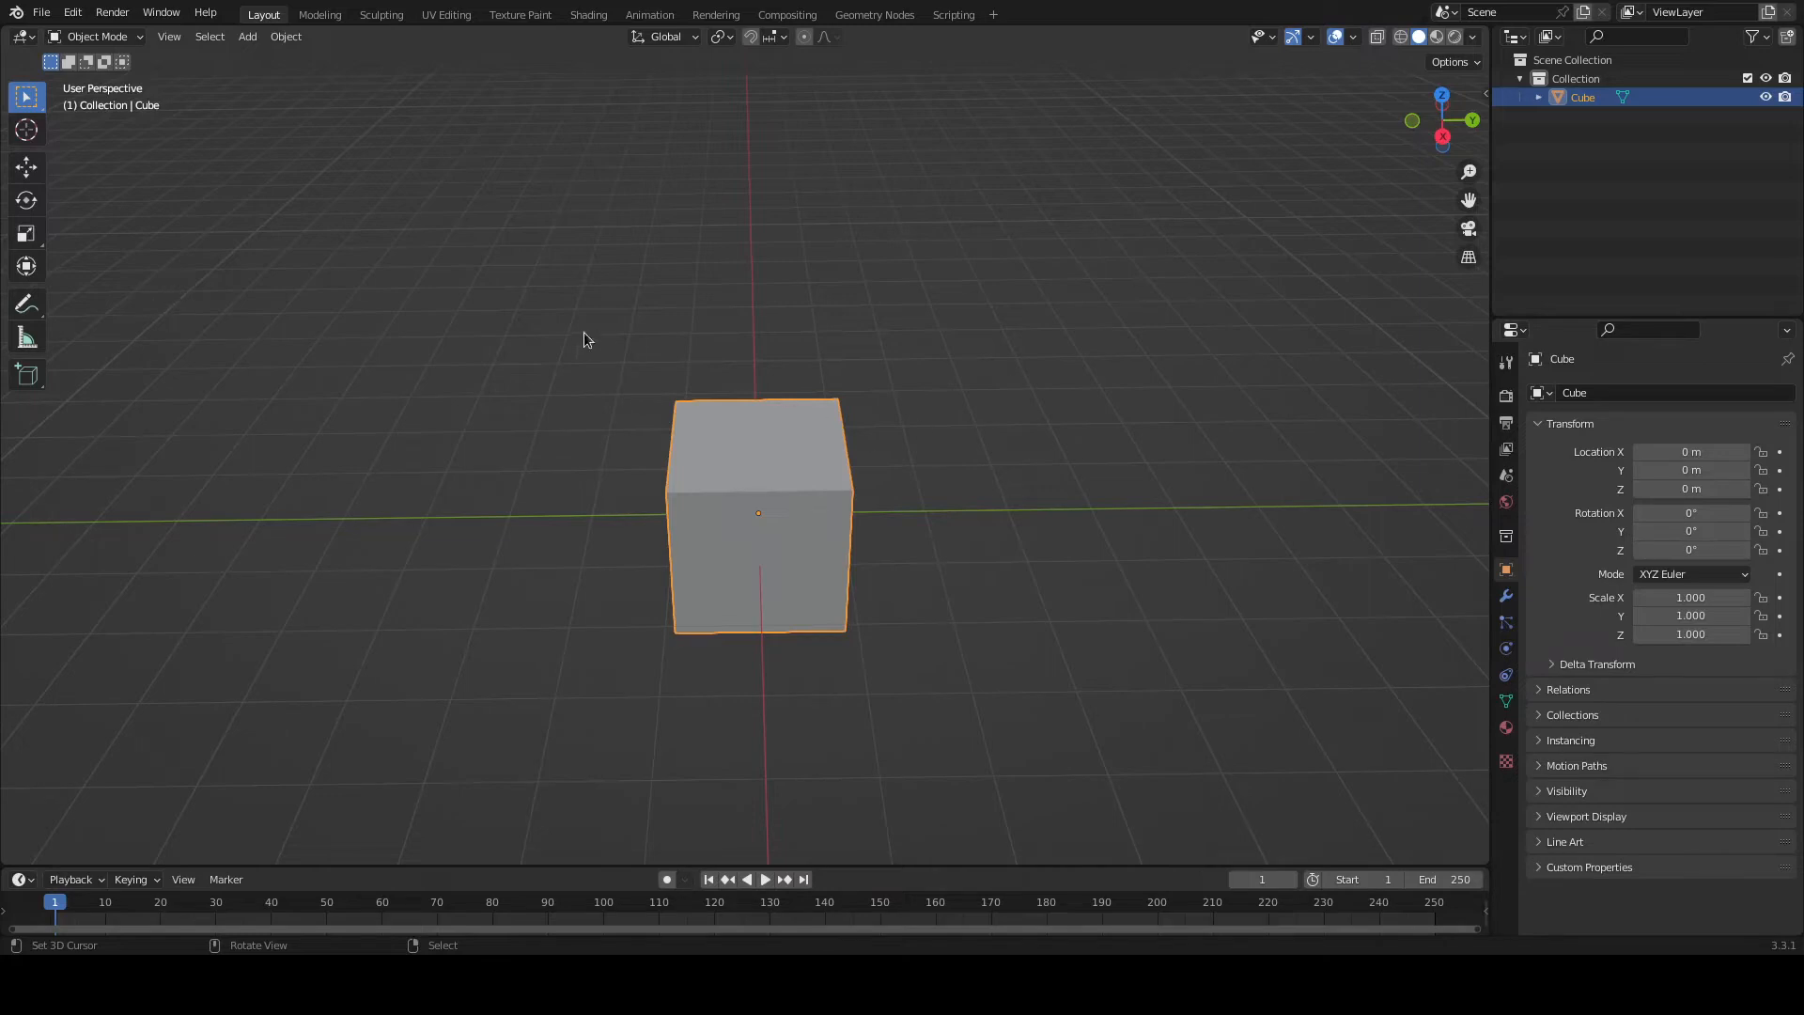
# Switch the cube to Edit Mode, toggle between the two modes, and return to Object Mode.
pyautogui.click(143, 37)
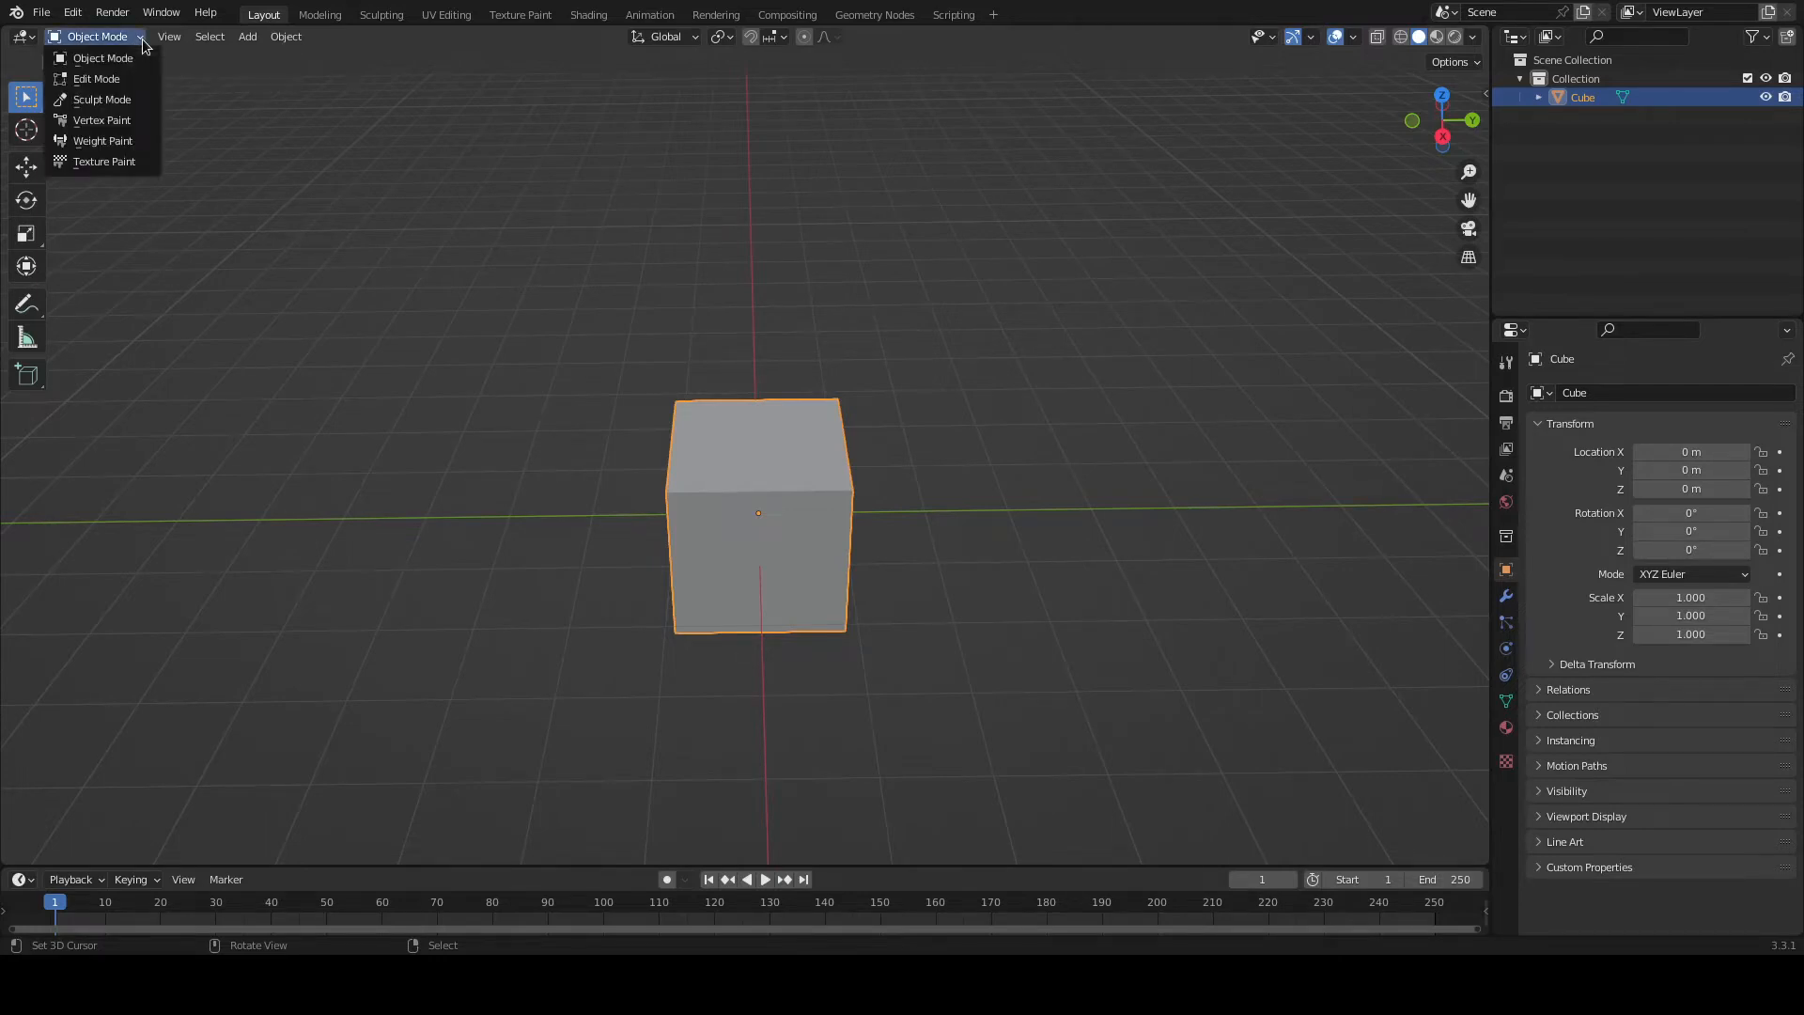
pyautogui.click(107, 80)
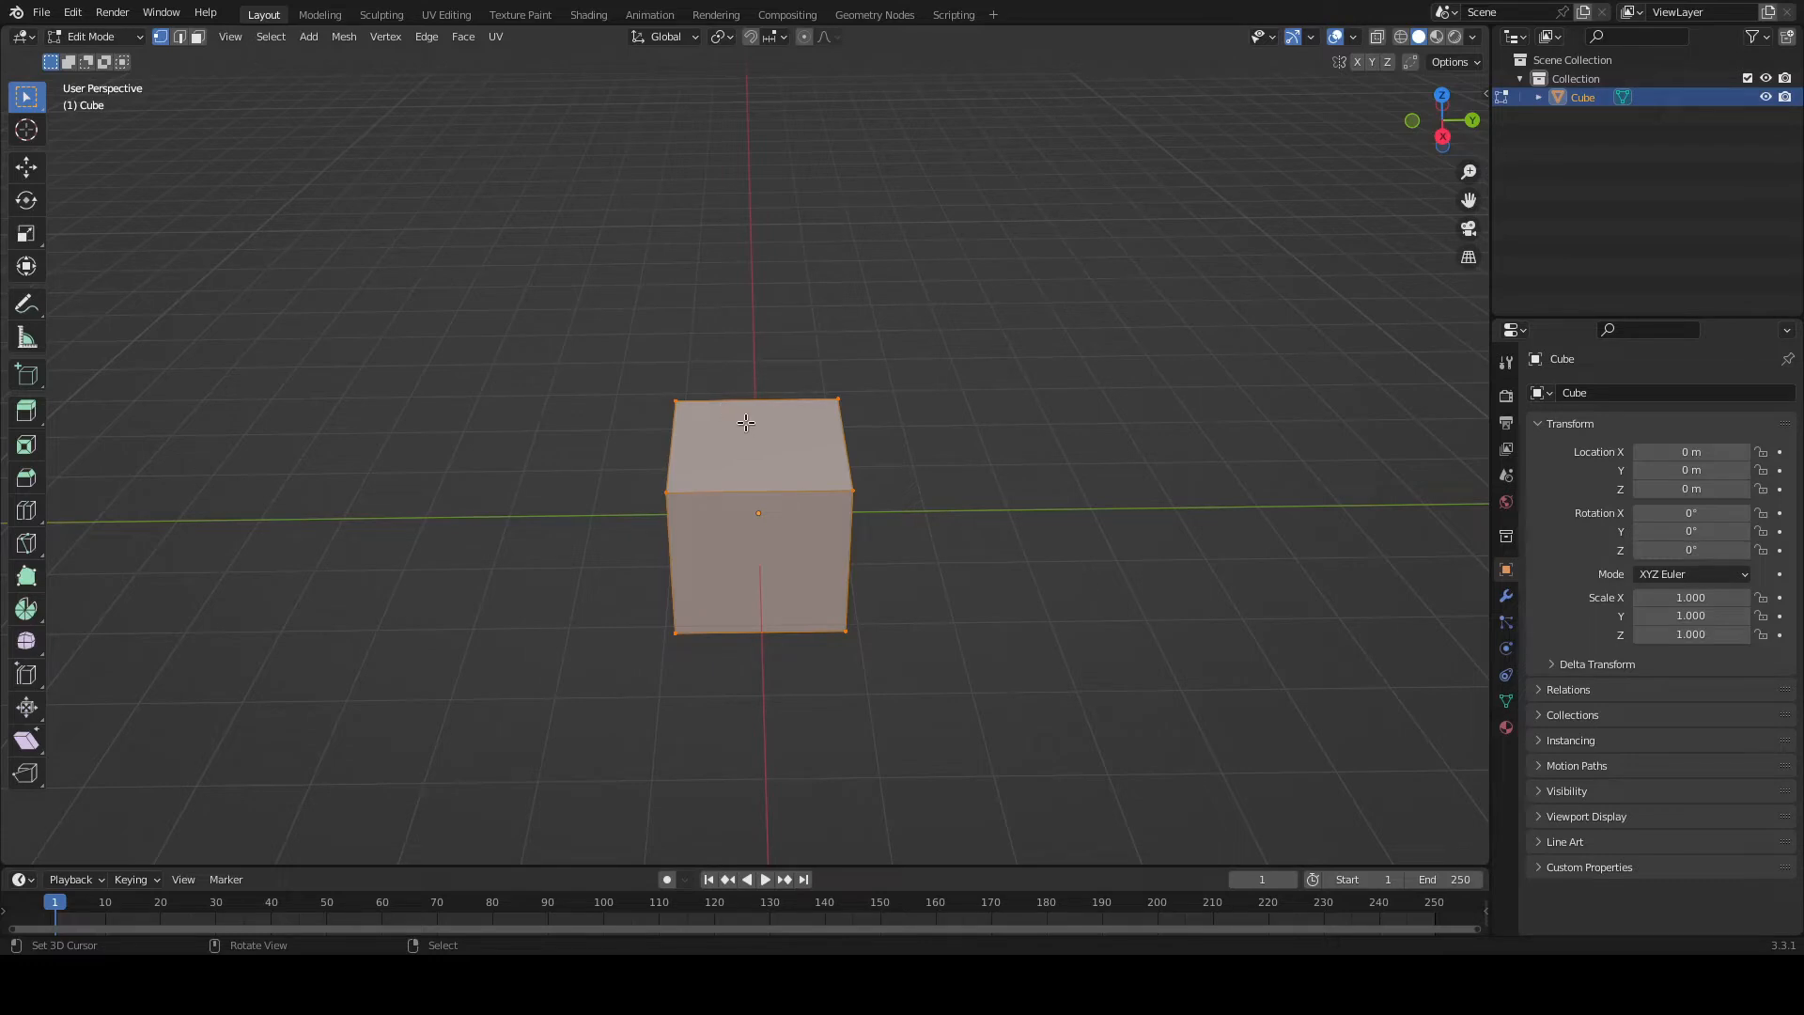
pyautogui.press('Tab')
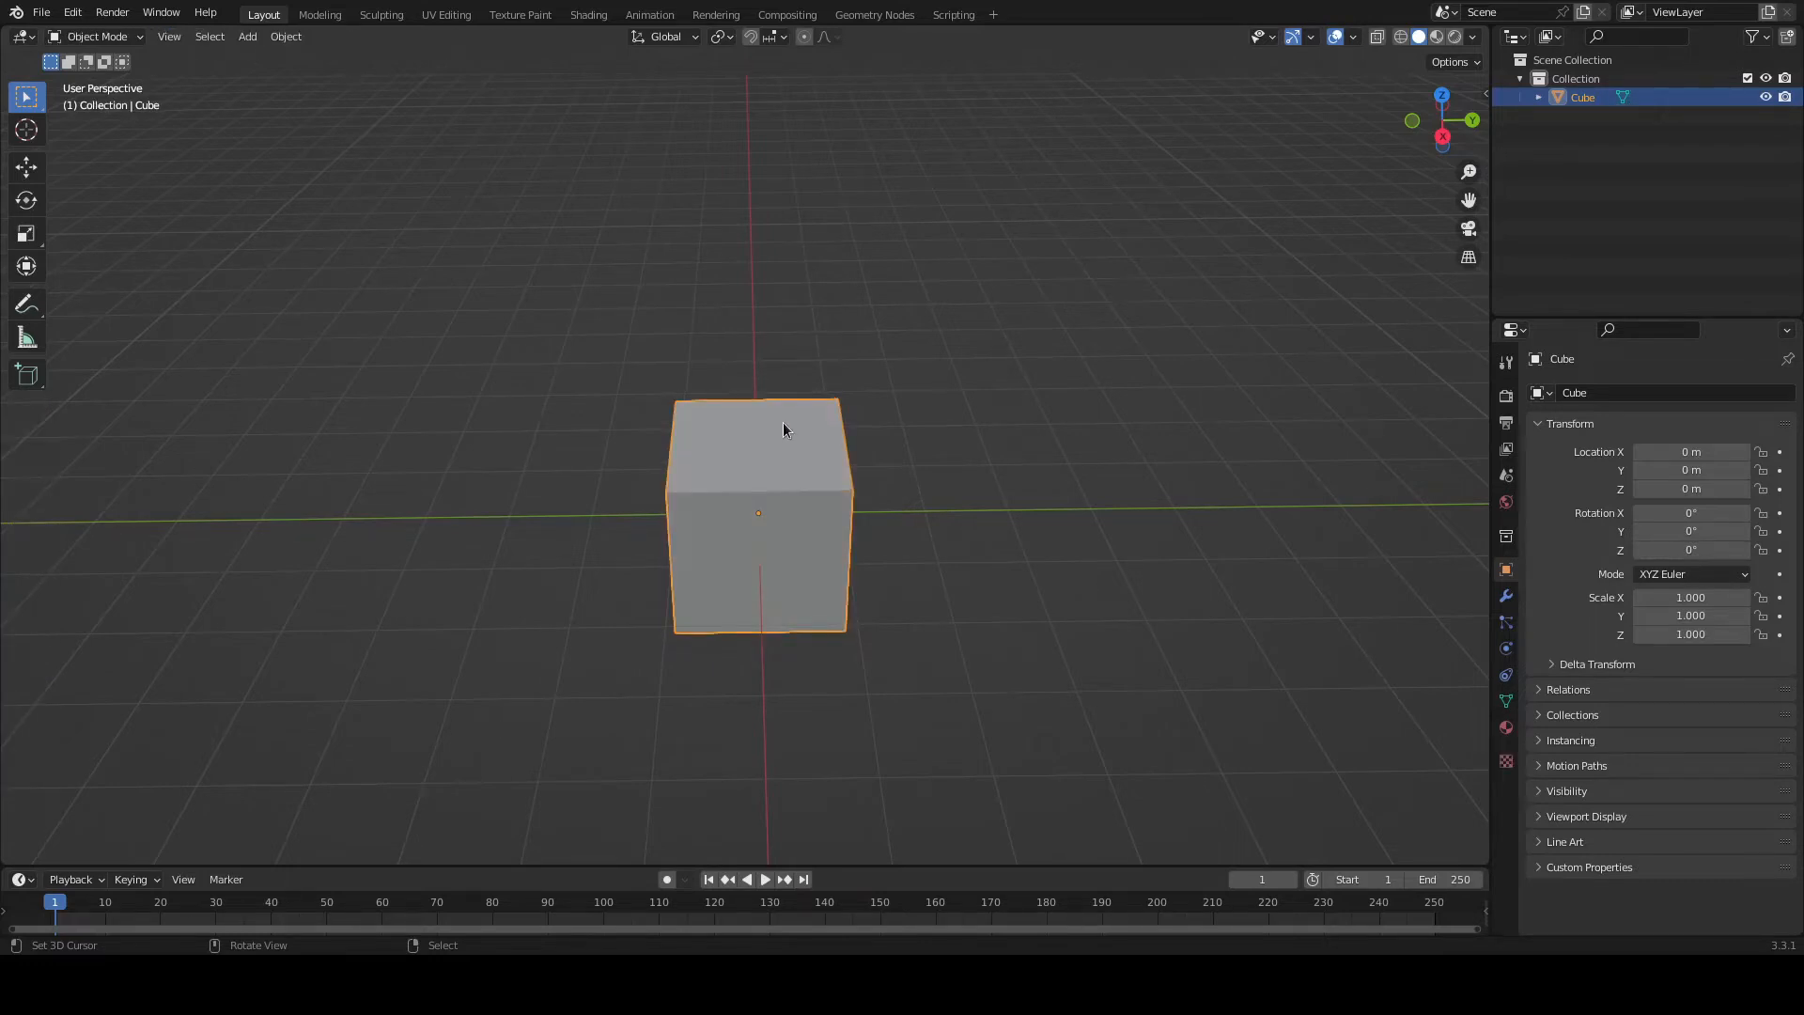
pyautogui.press('Tab')
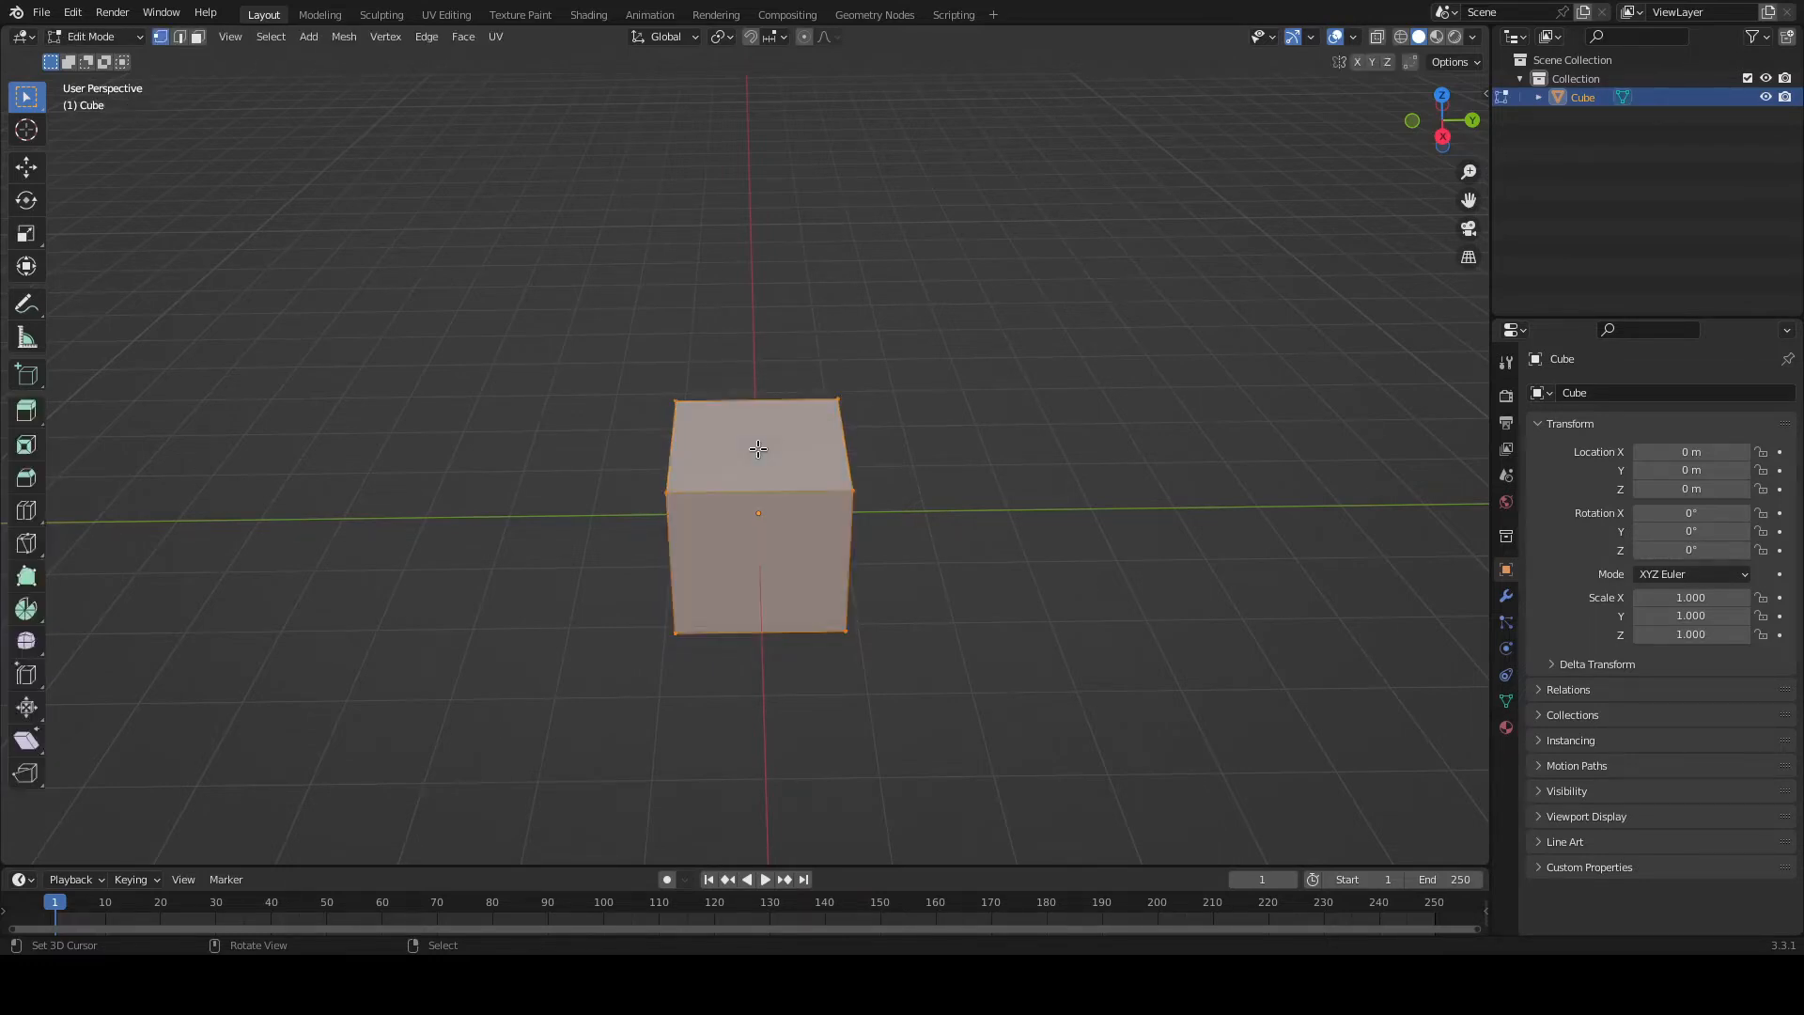
pyautogui.moveTo(576, 322); pyautogui.dragTo(620, 363, button='middle')
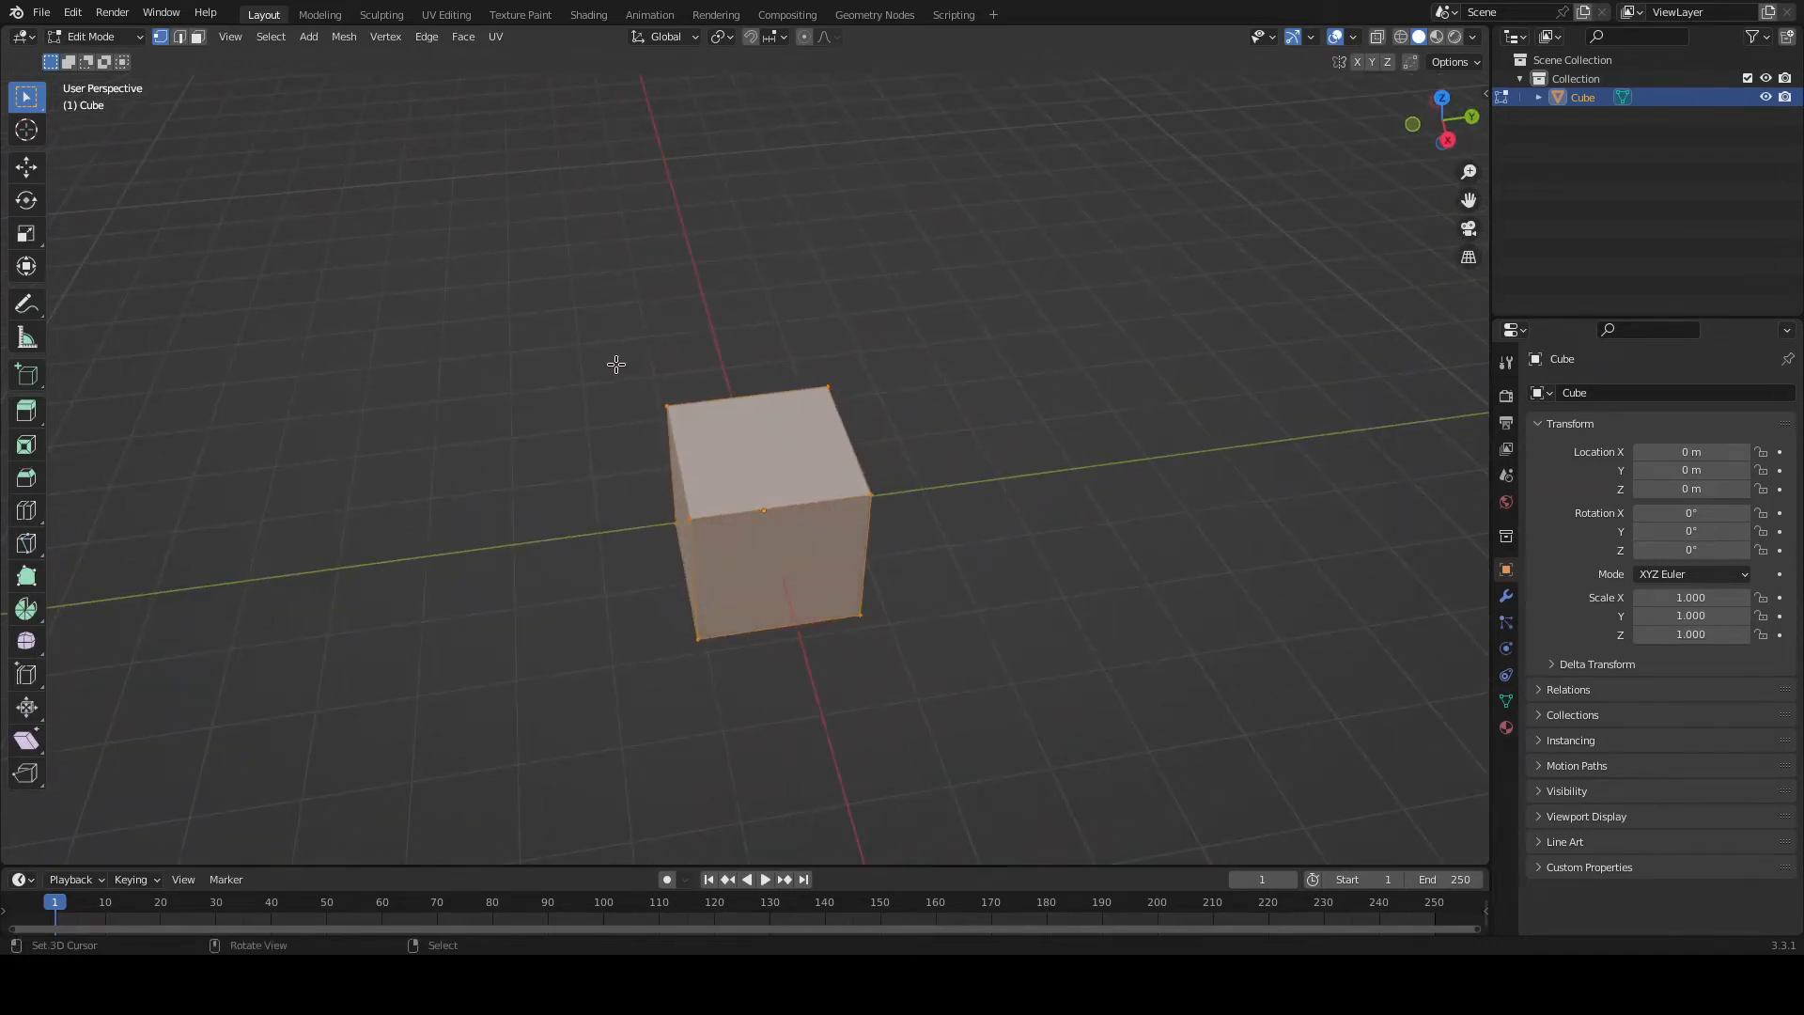
pyautogui.press('Tab')
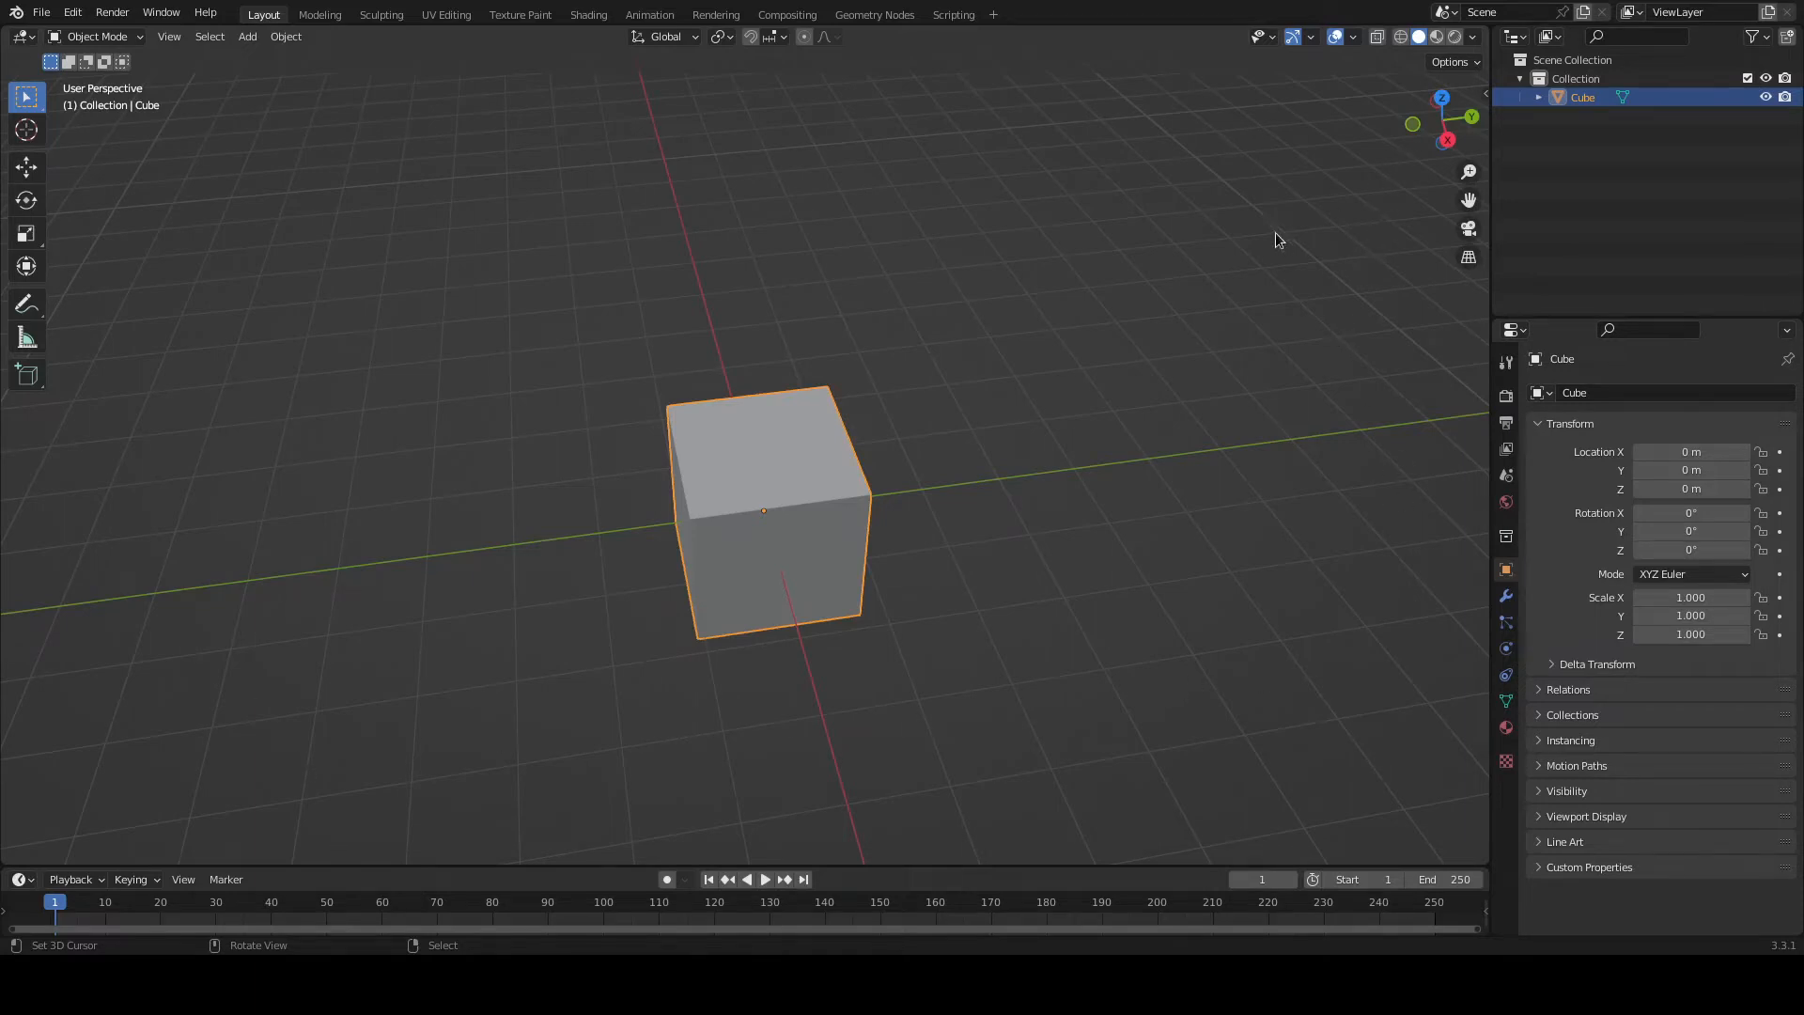
# Show the sidebar with the object's transform values and dimensions, and keep the cube selected.
pyautogui.click(1484, 94)
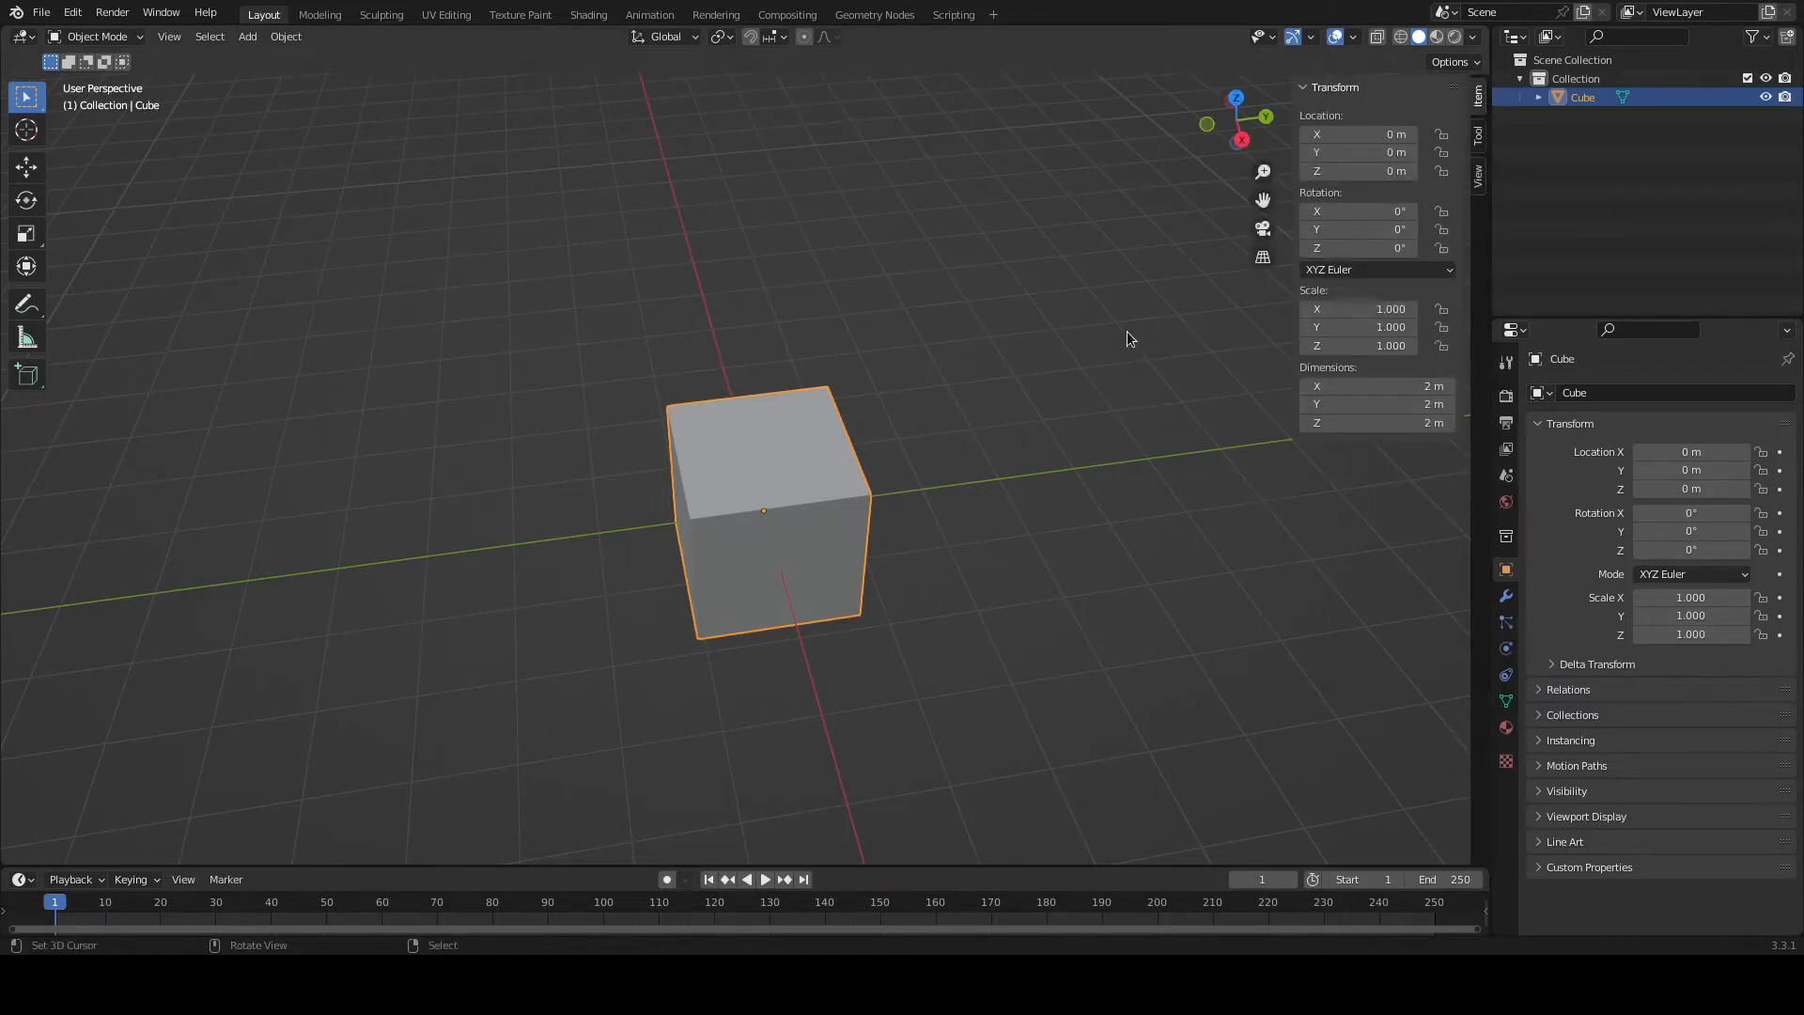
pyautogui.click(894, 284)
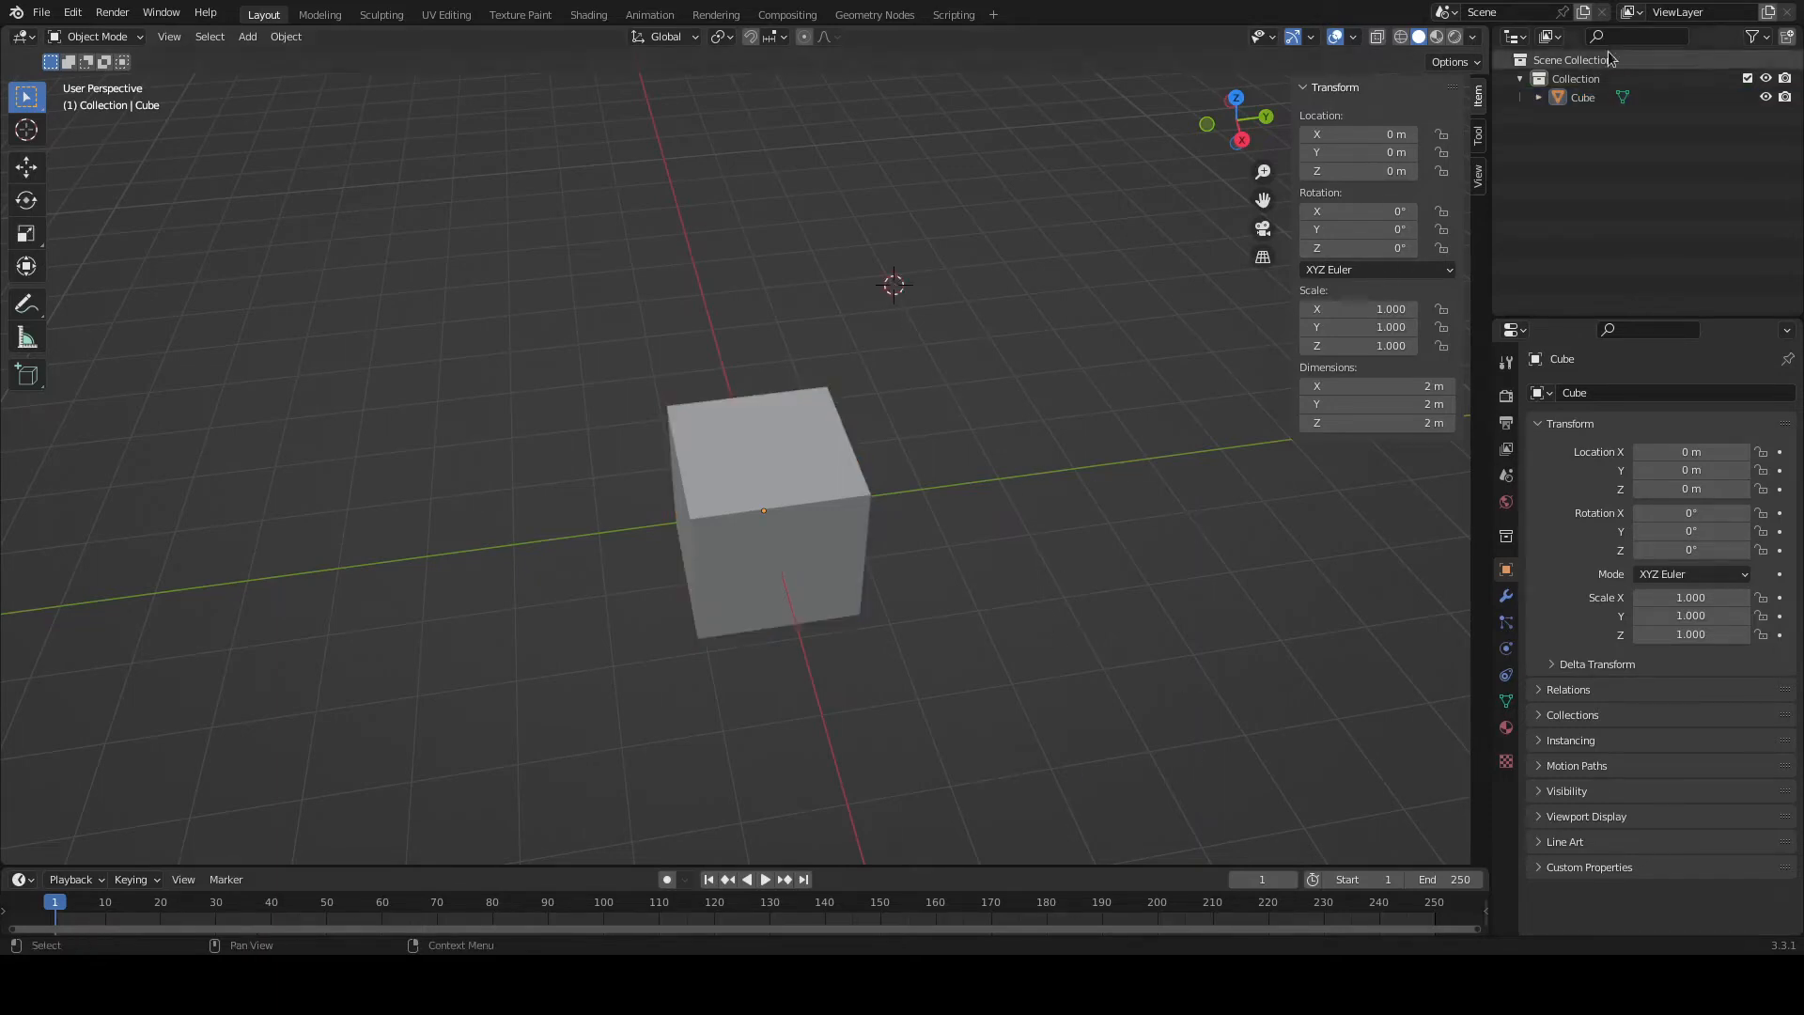
pyautogui.moveTo(1294, 118); pyautogui.dragTo(1373, 465)
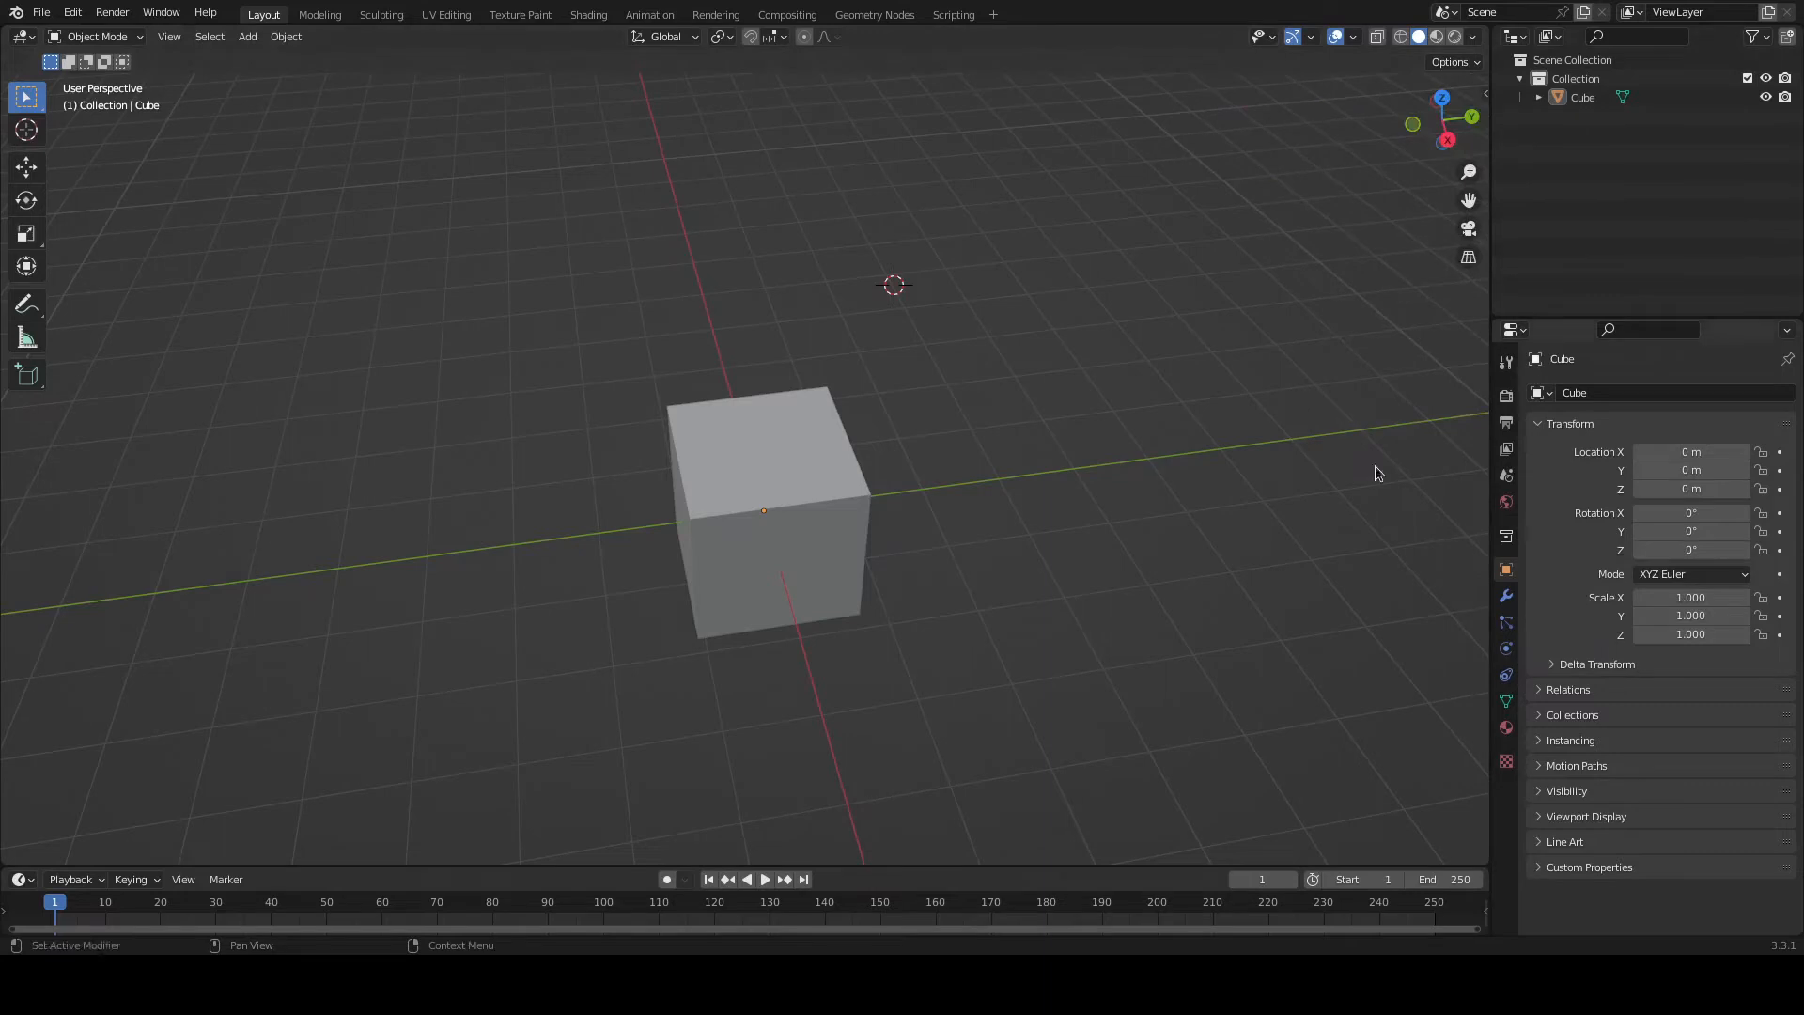
pyautogui.click(1486, 93)
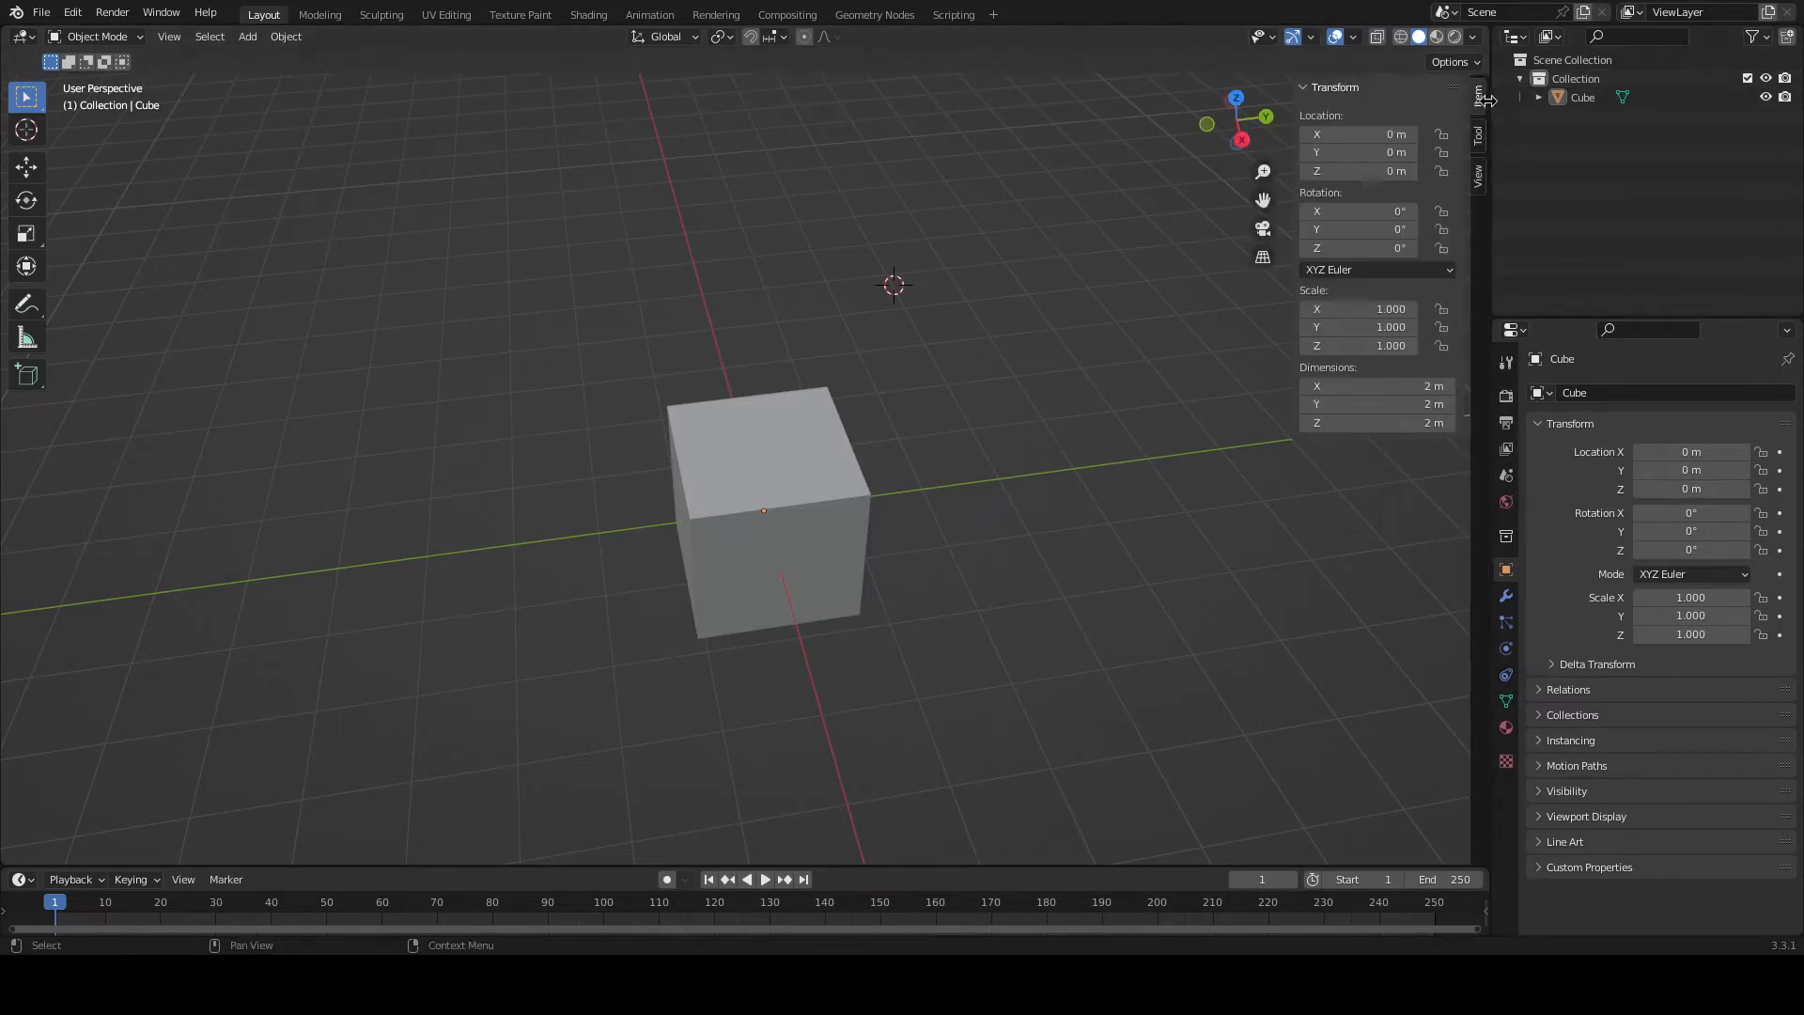
pyautogui.click(746, 457)
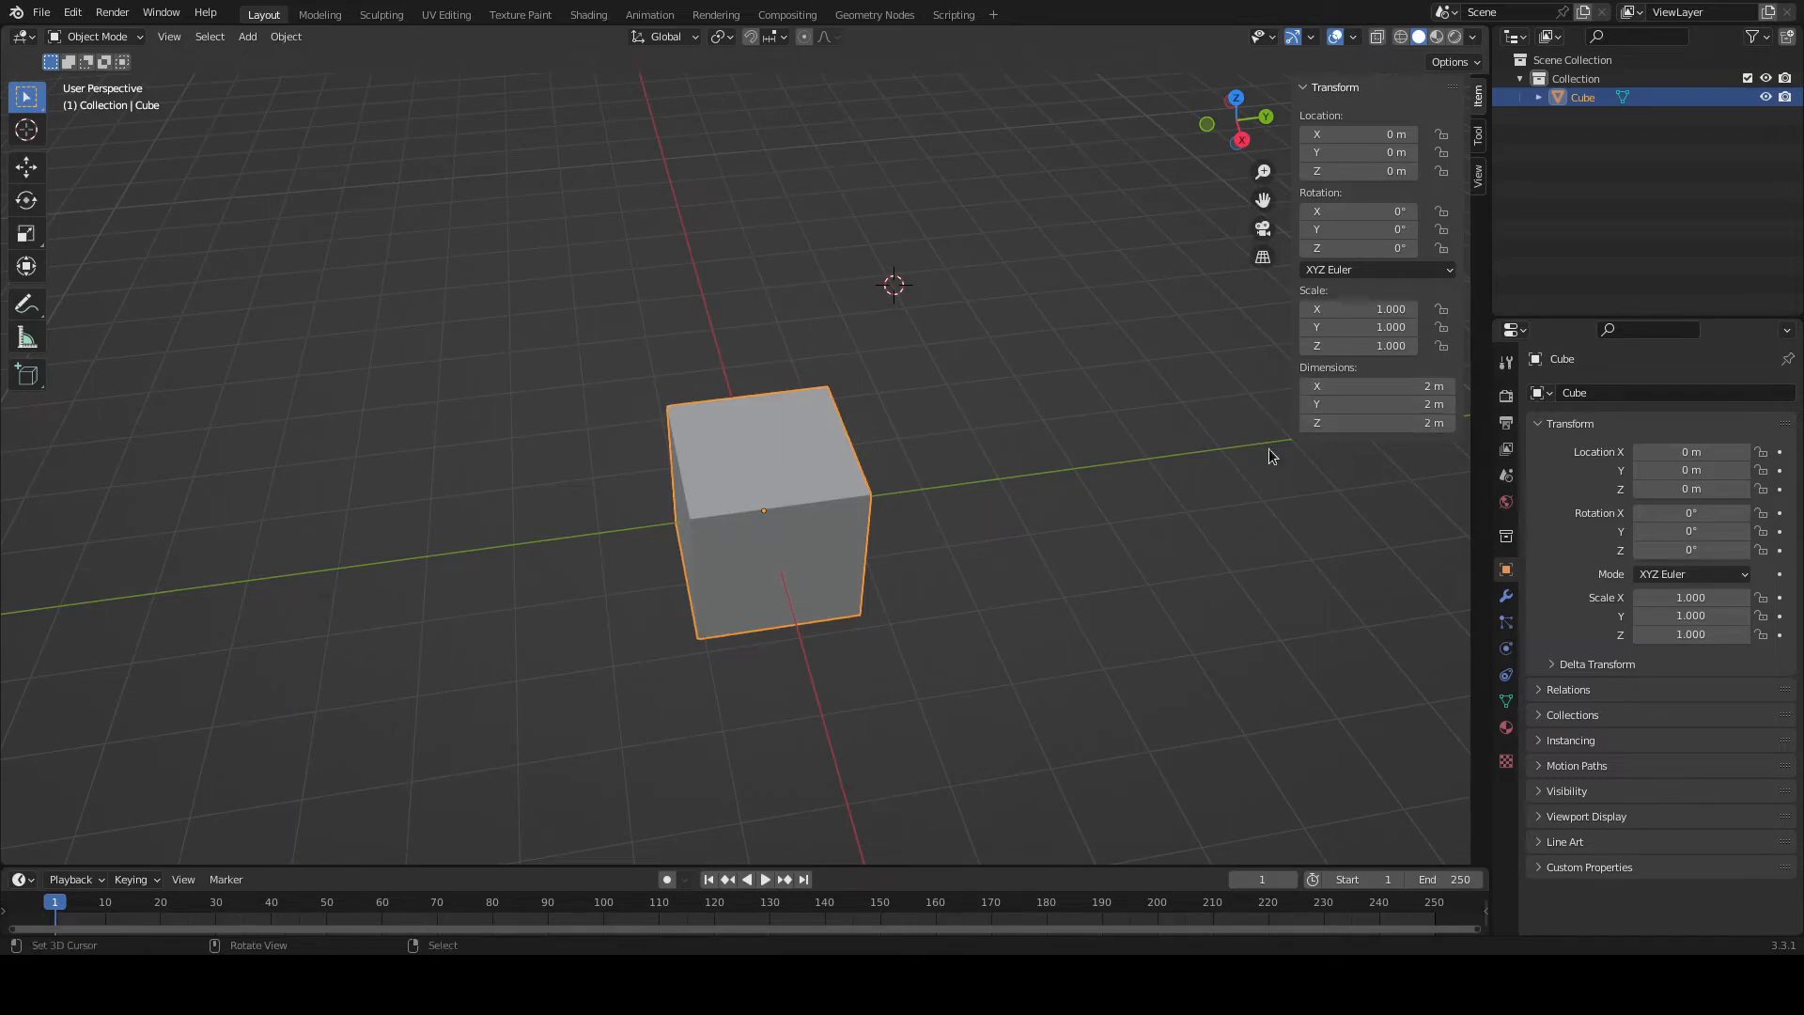
# Set the scene's unit system to None.
pyautogui.click(1506, 478)
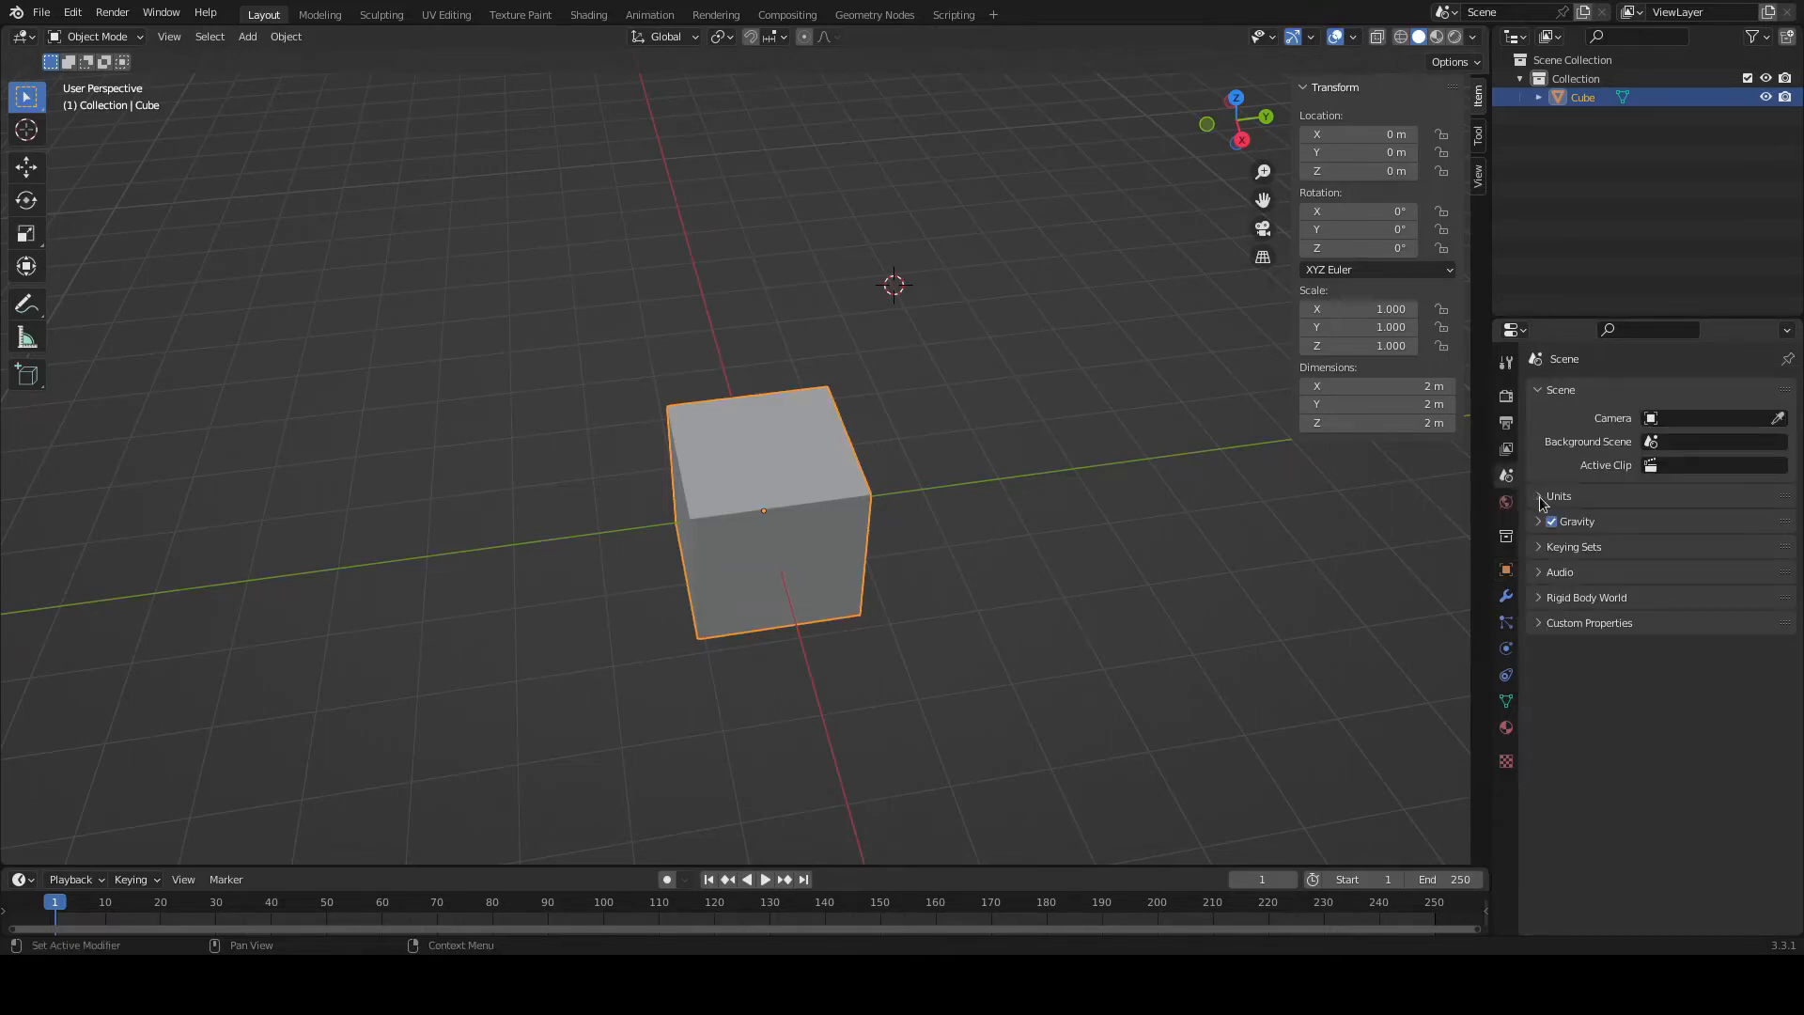
pyautogui.click(1542, 499)
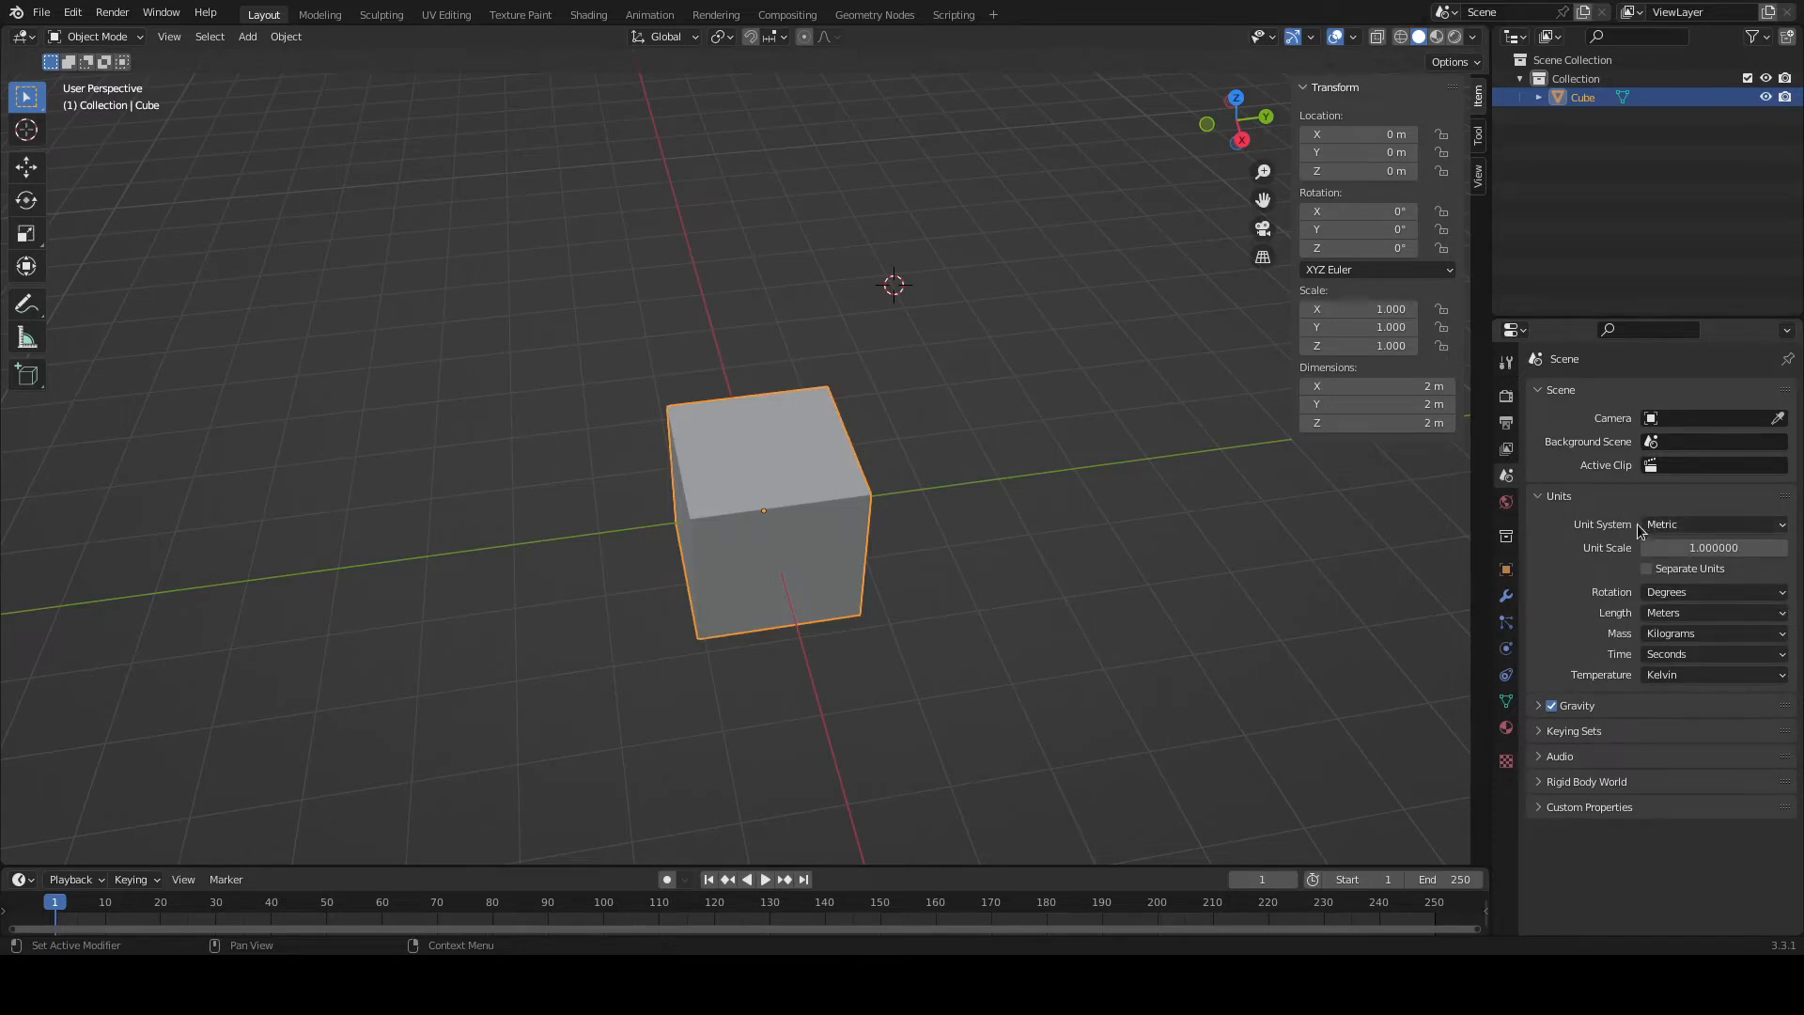
pyautogui.click(1698, 526)
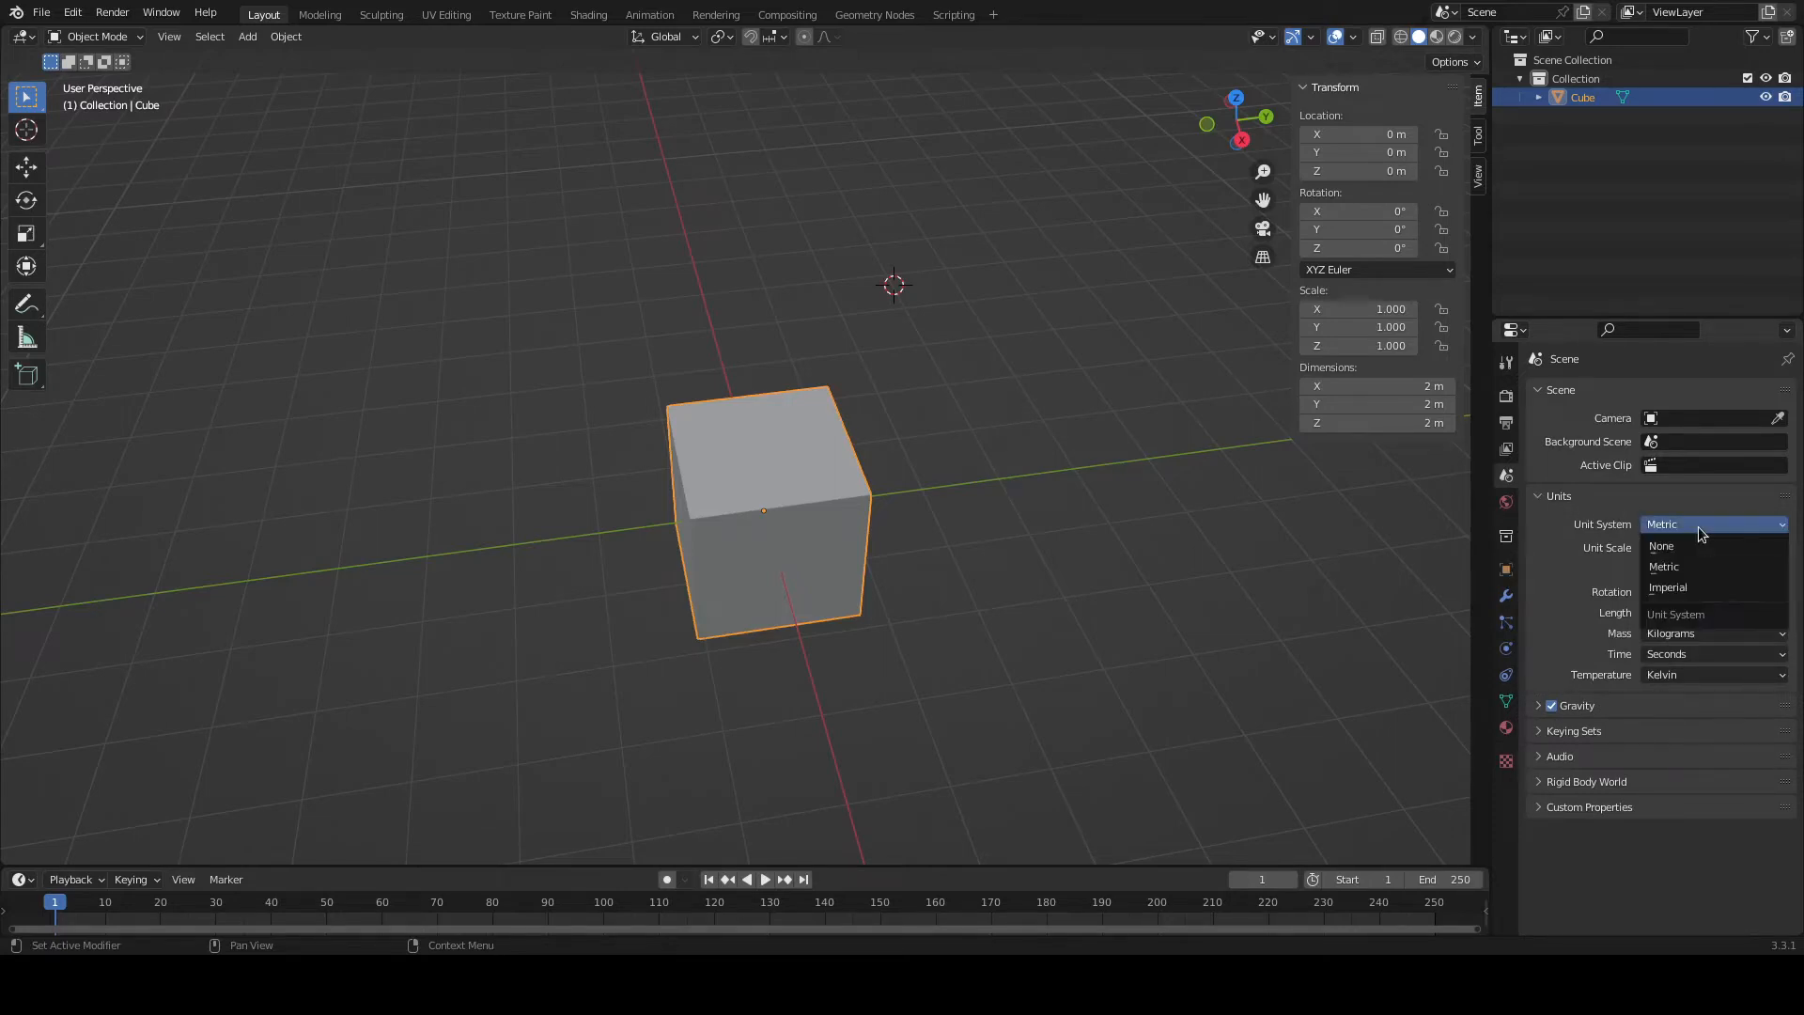
pyautogui.click(1683, 549)
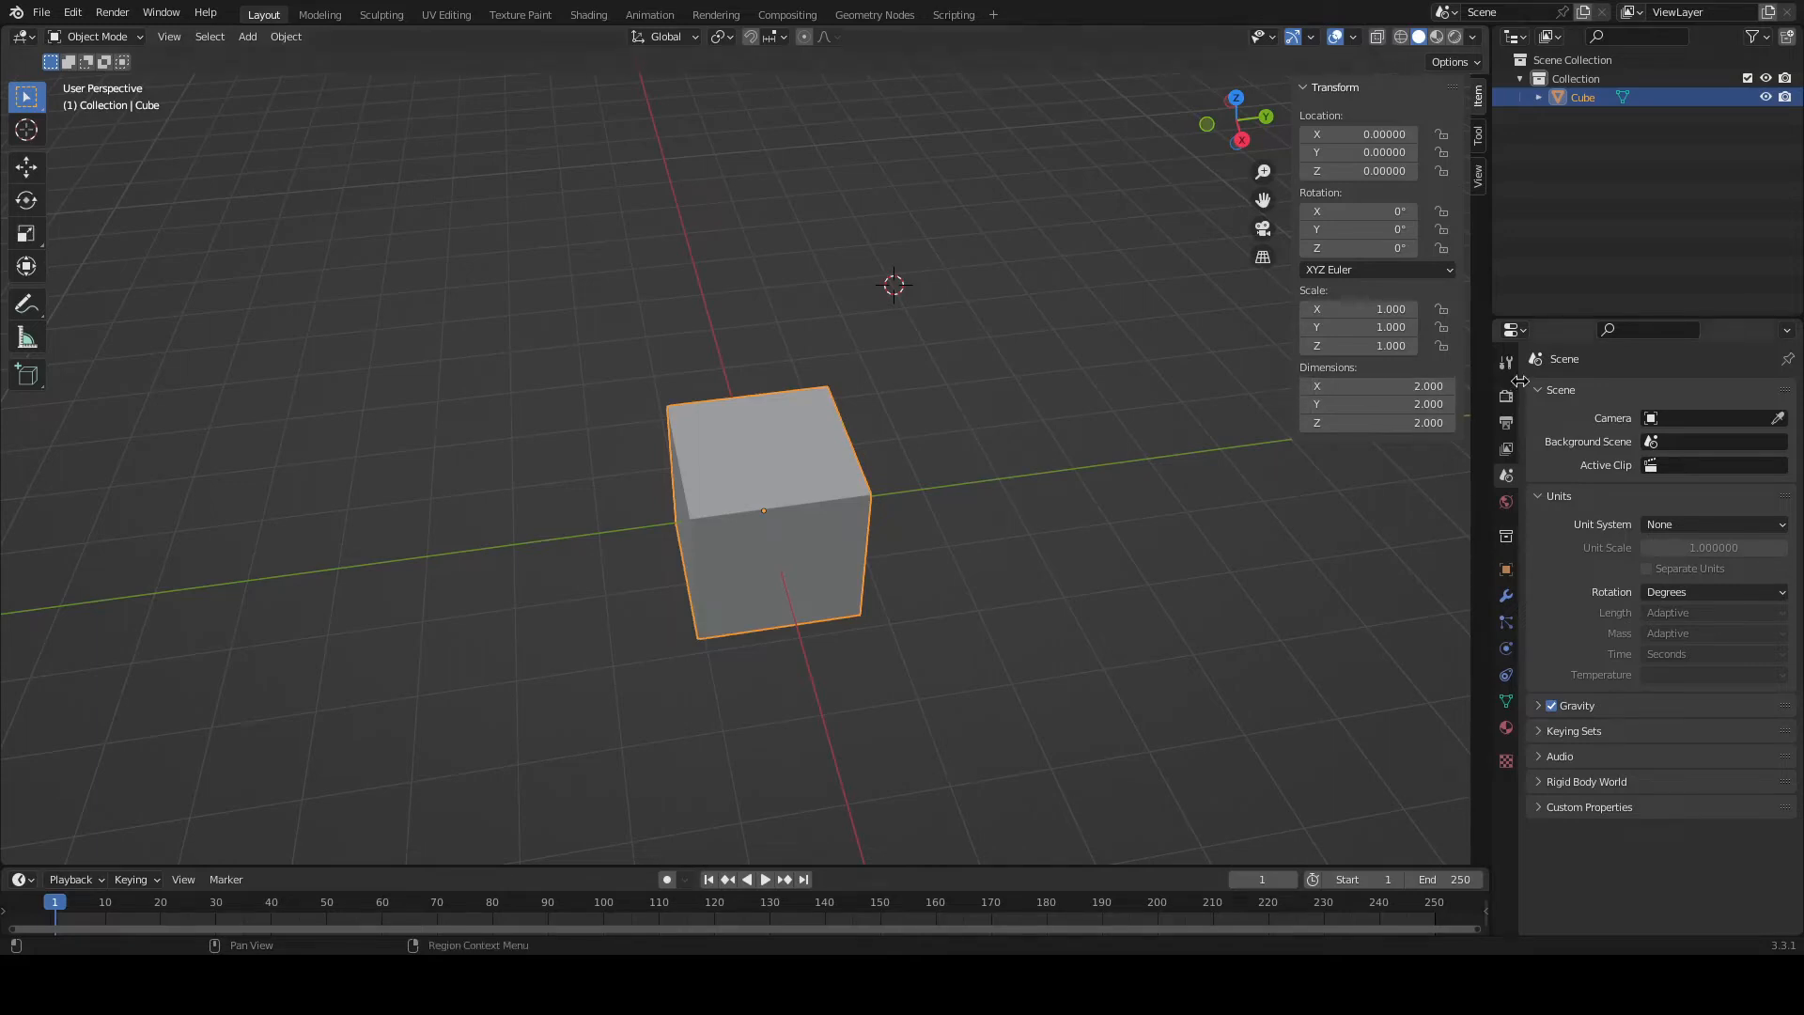
# Set the cube's dimensions to 20 in X, 20 in Y and 5 in Z.
pyautogui.click(1407, 386)
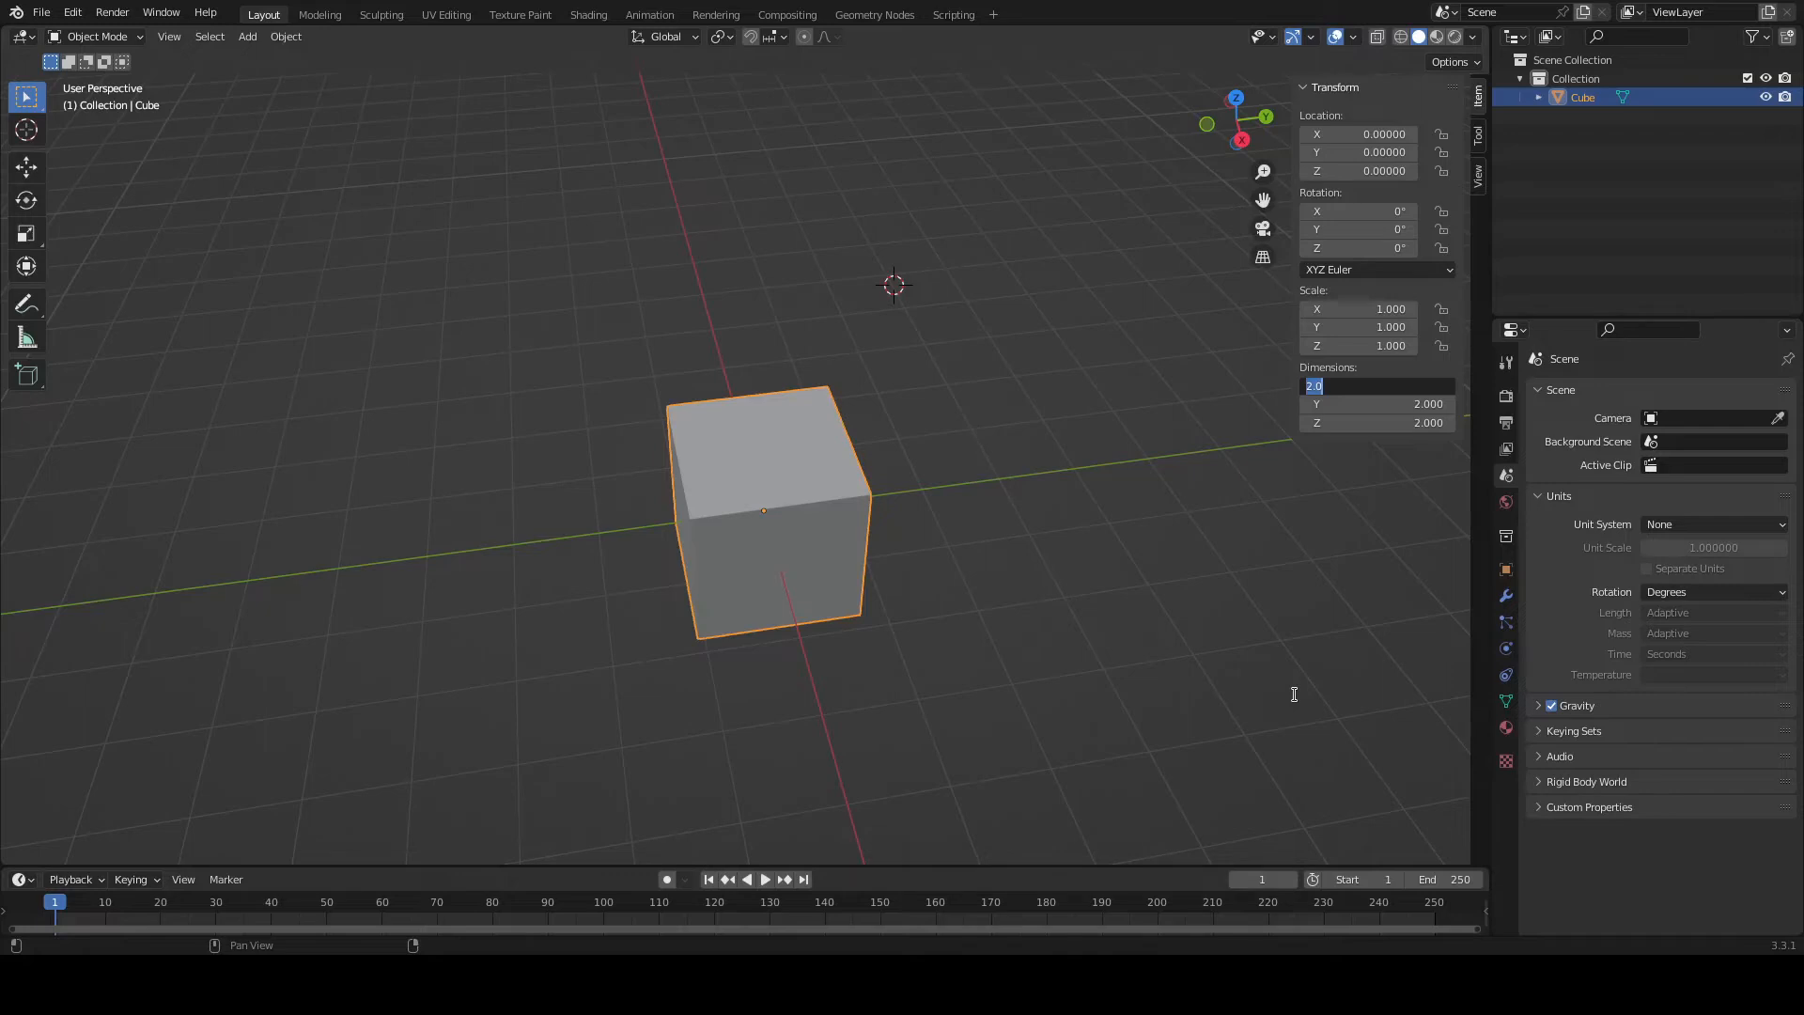
pyautogui.write('20')
pyautogui.press('Tab')
pyautogui.write('20')
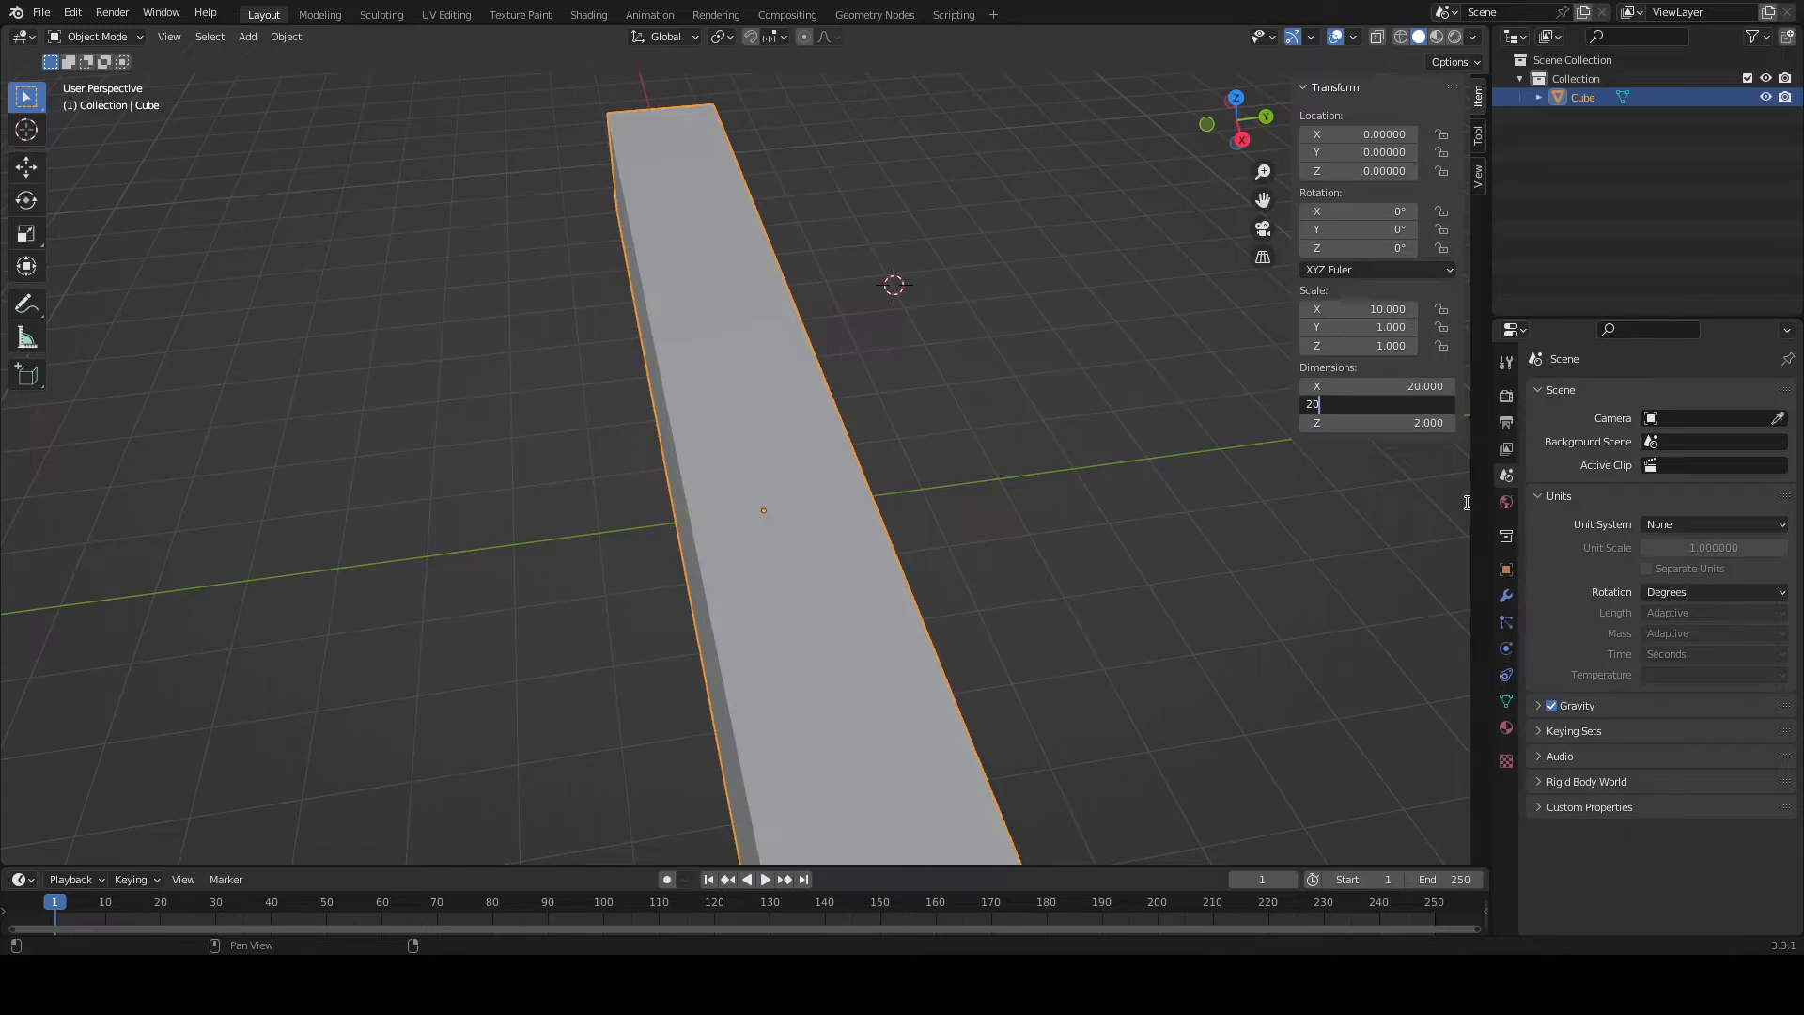
pyautogui.press('Tab')
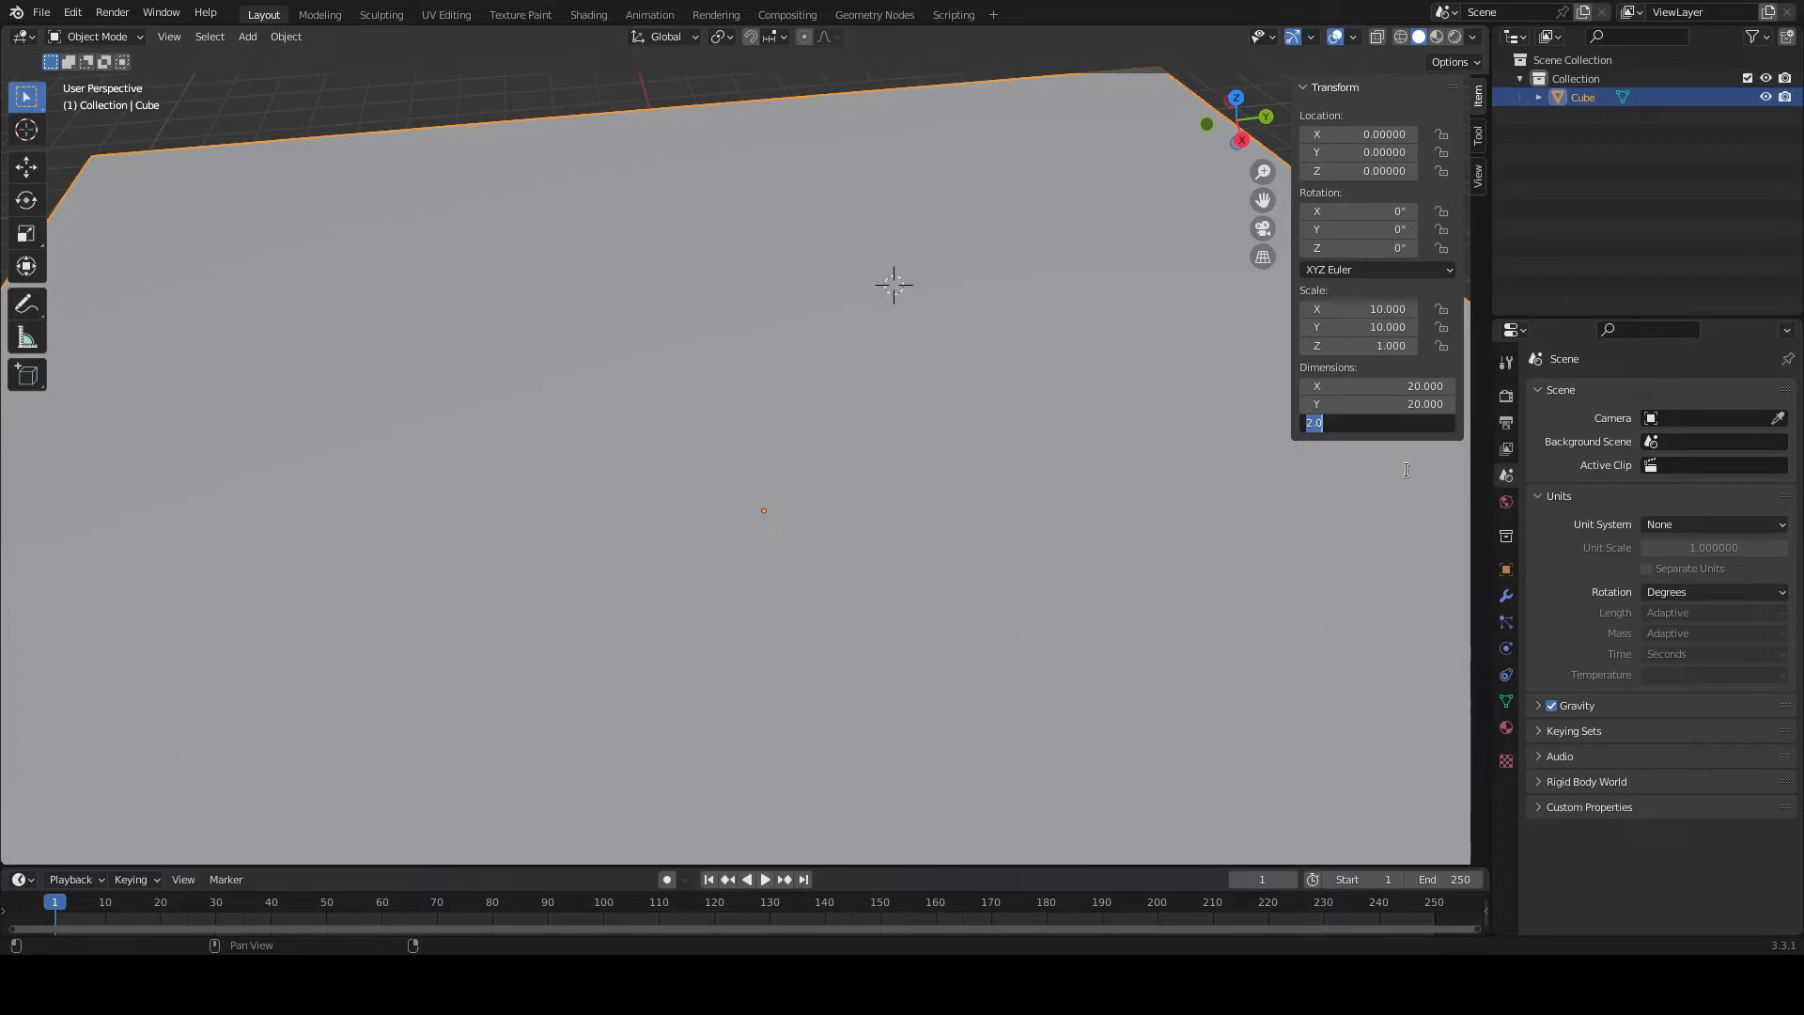
pyautogui.write('5')
pyautogui.press('Return')
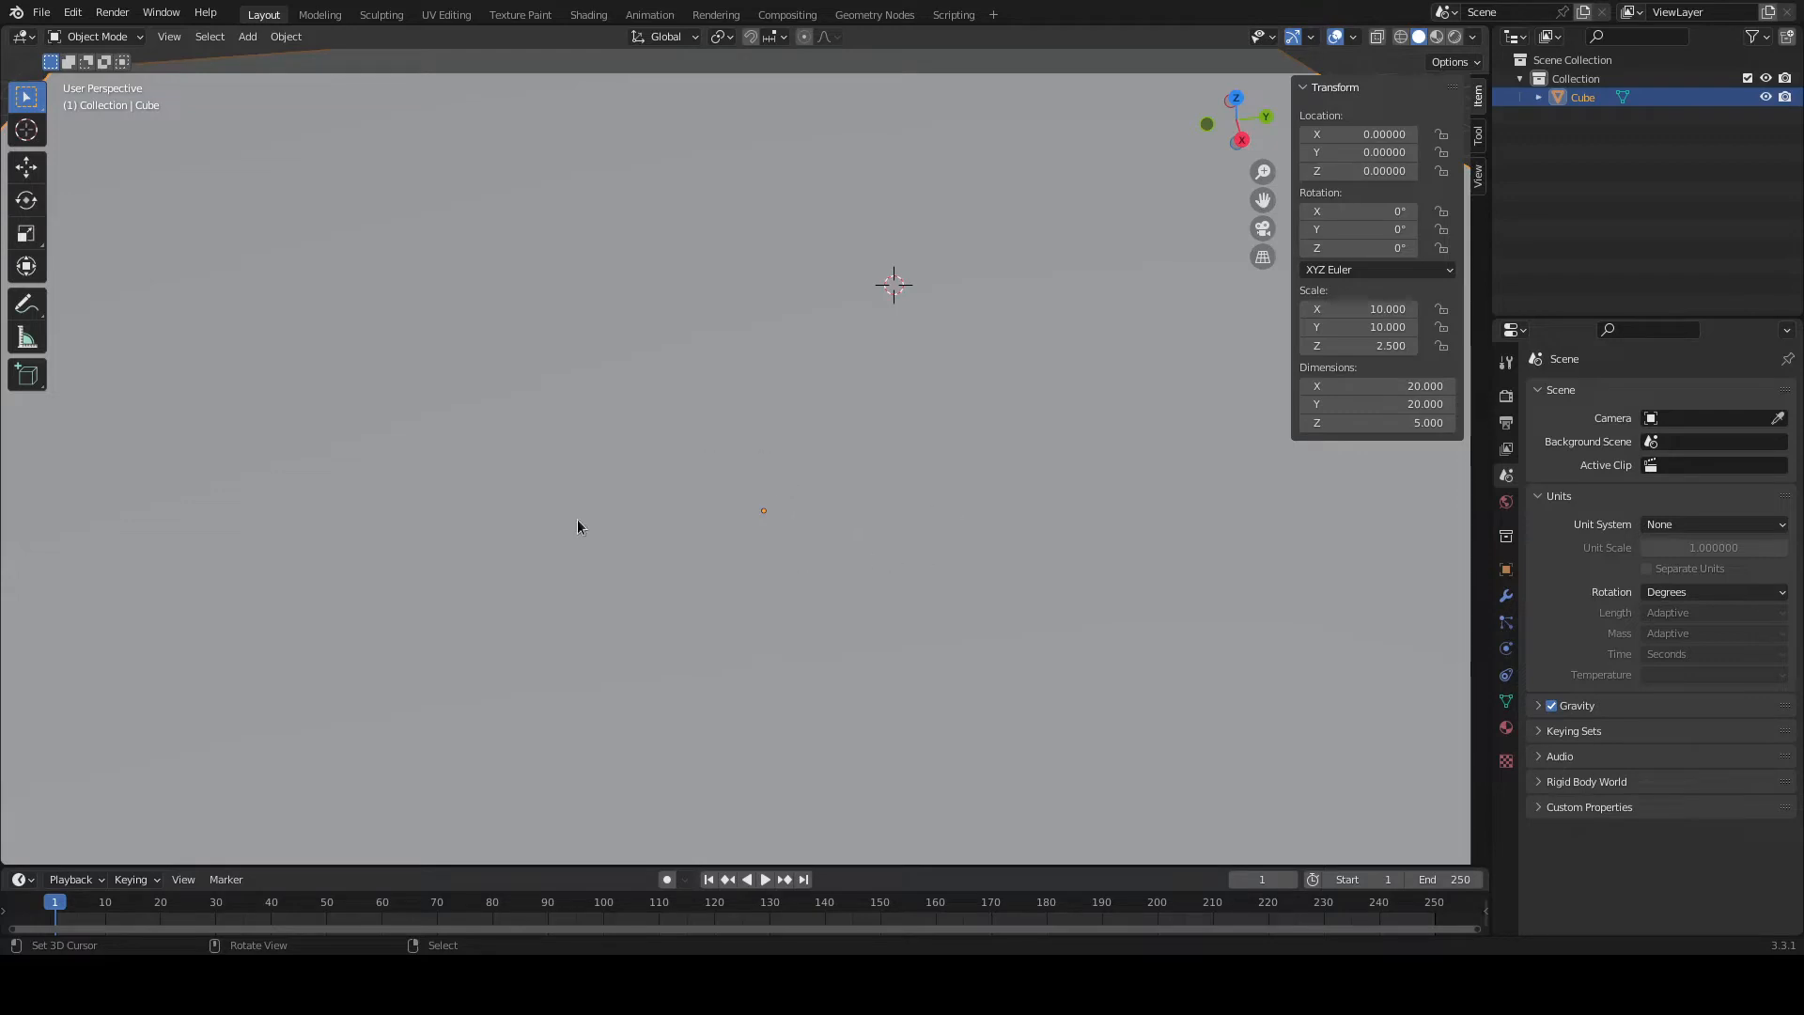
# Set the block's Z location to 2.5 so its base rests on the ground plane.
pyautogui.scroll(-10, 718, 468)
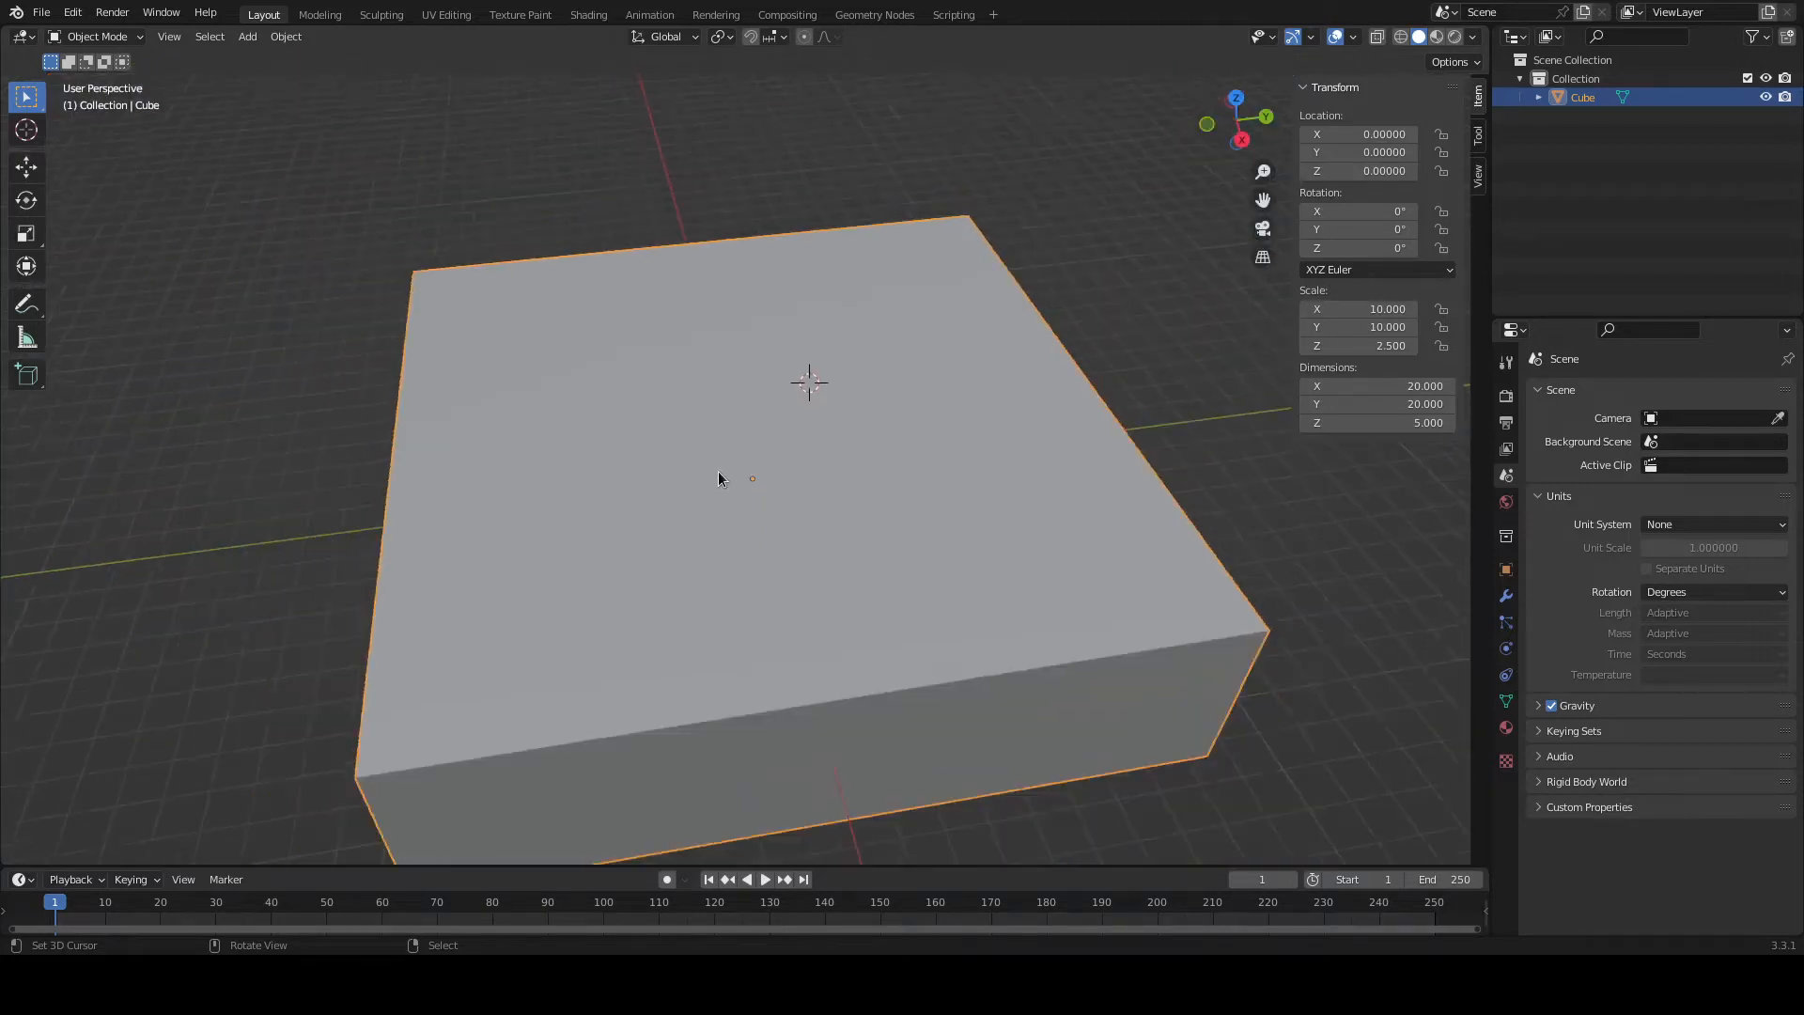
pyautogui.moveTo(720, 498); pyautogui.dragTo(800, 575, button='middle')
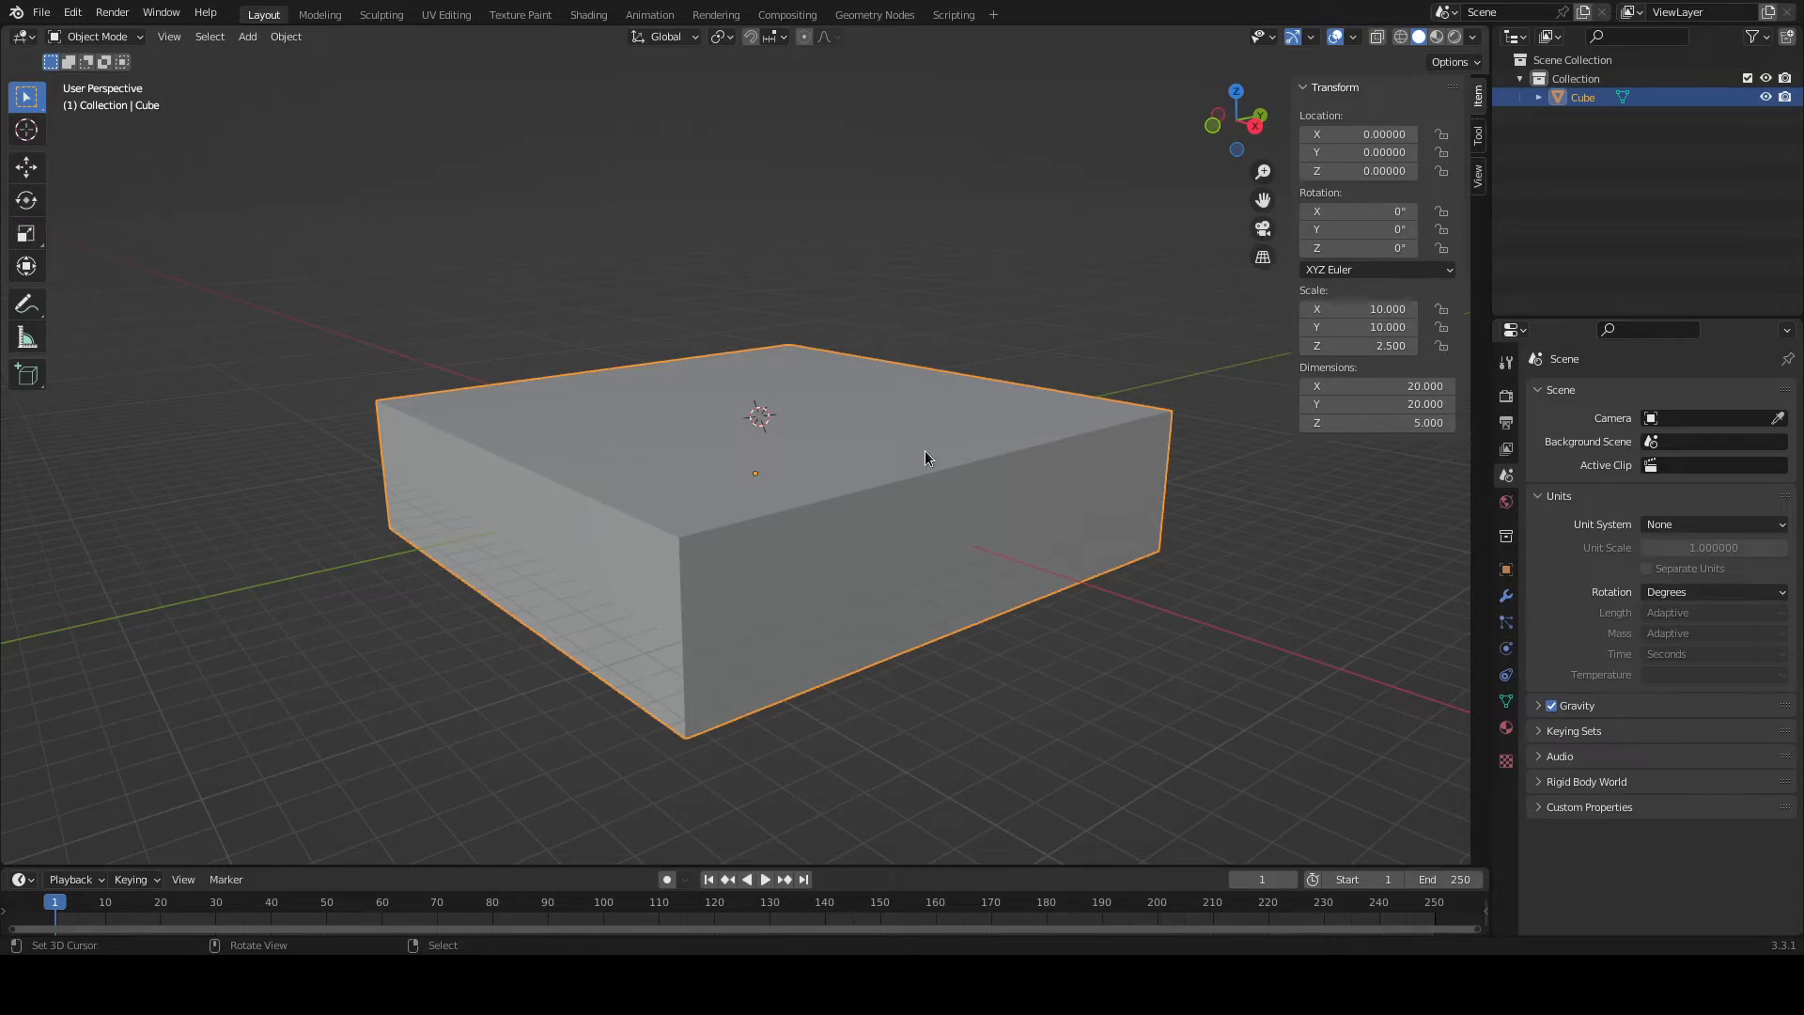
pyautogui.press('KP_7')
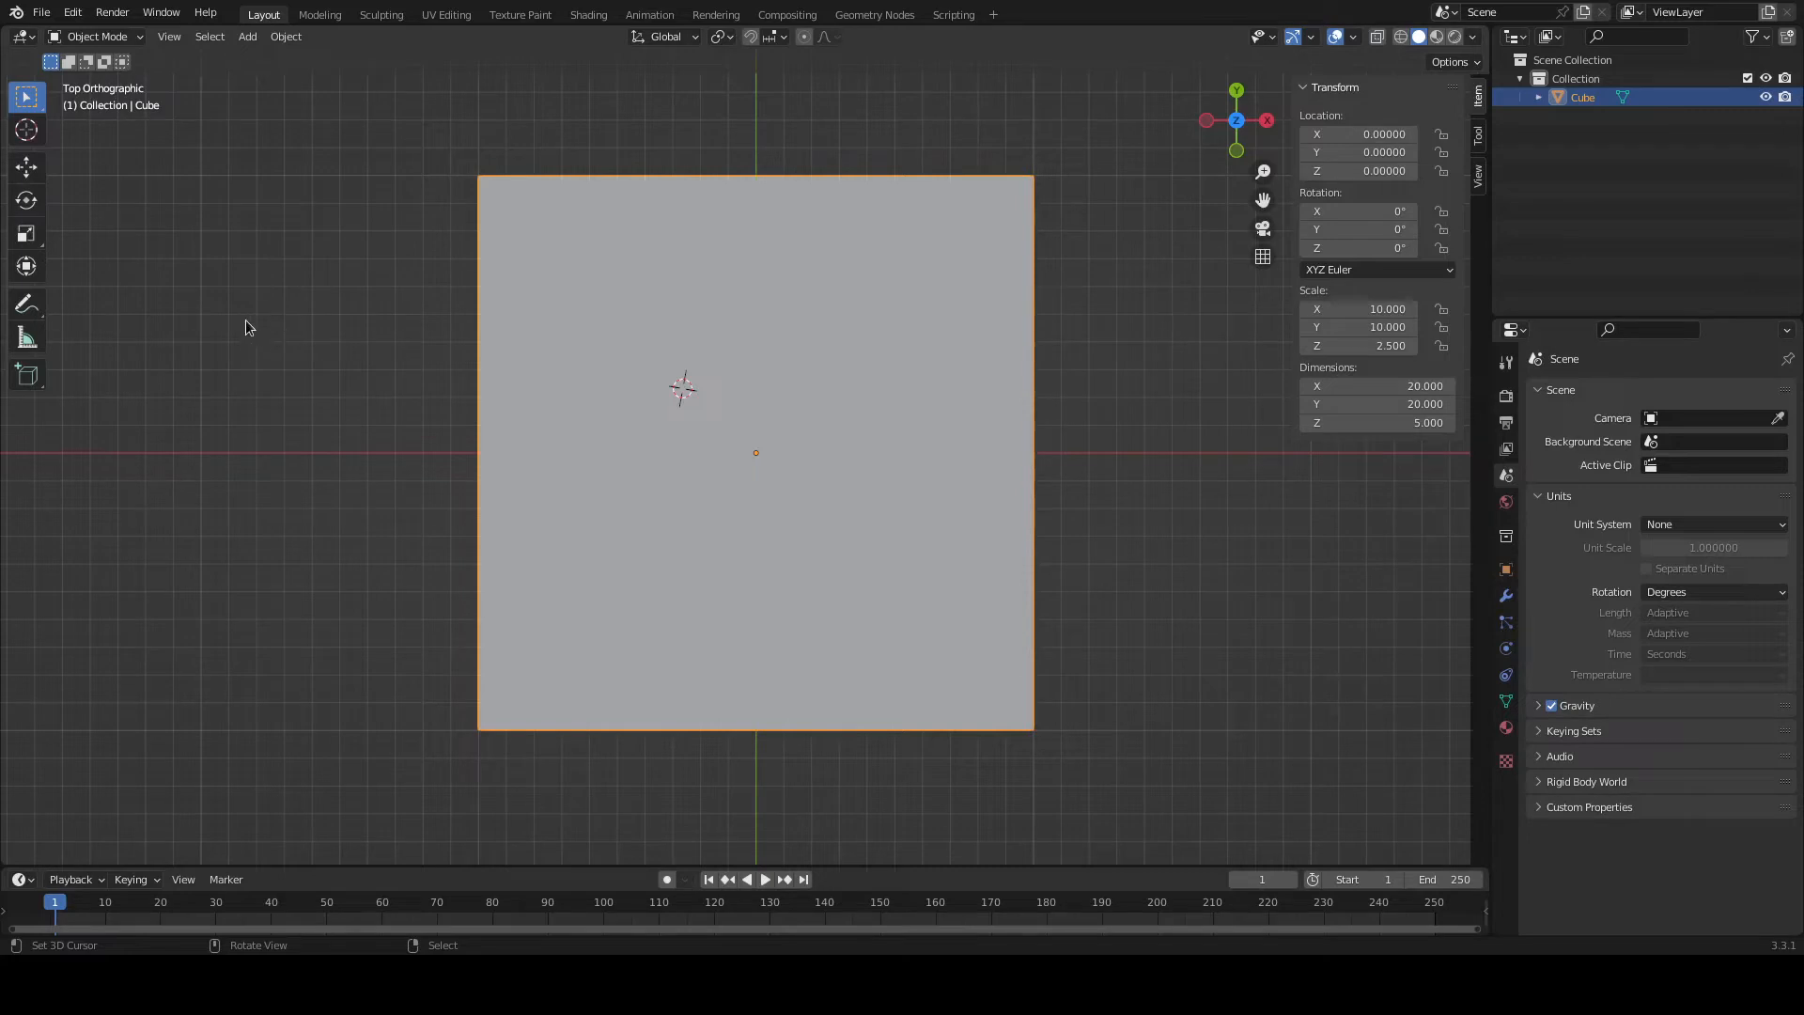
pyautogui.press('ctrl+KP_7')
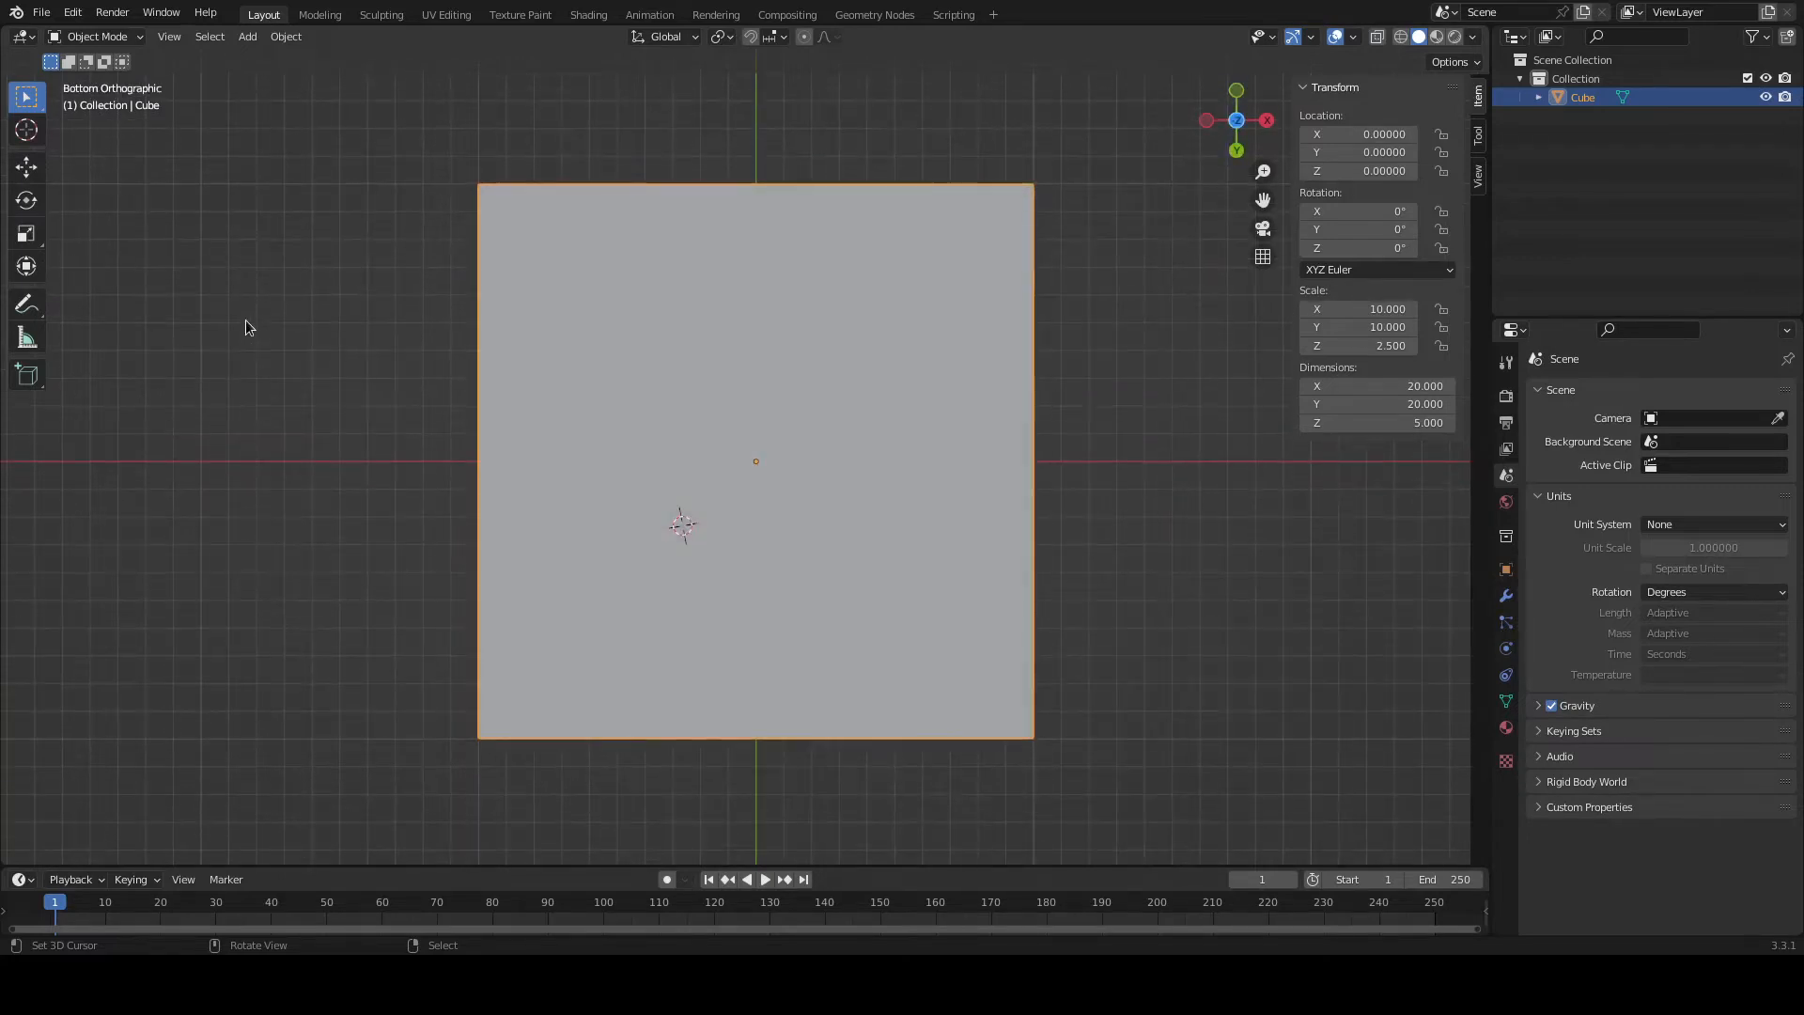
pyautogui.press('KP_1')
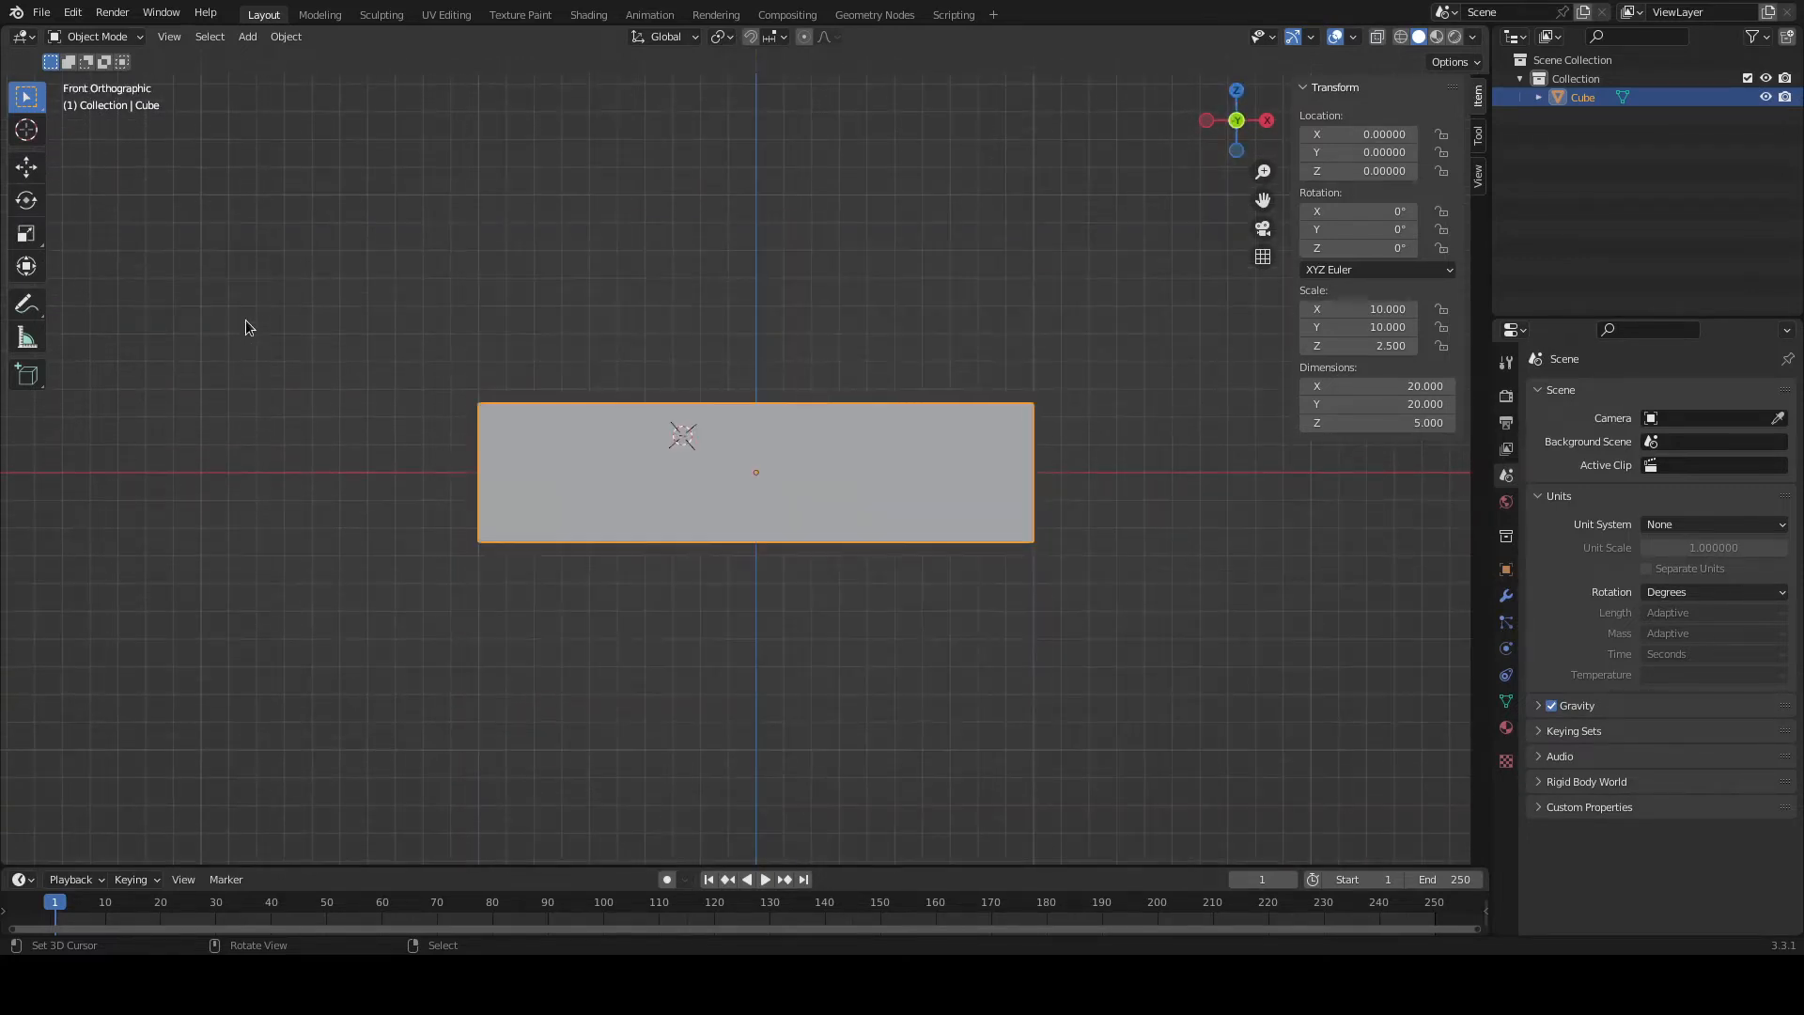
pyautogui.press('KP_3')
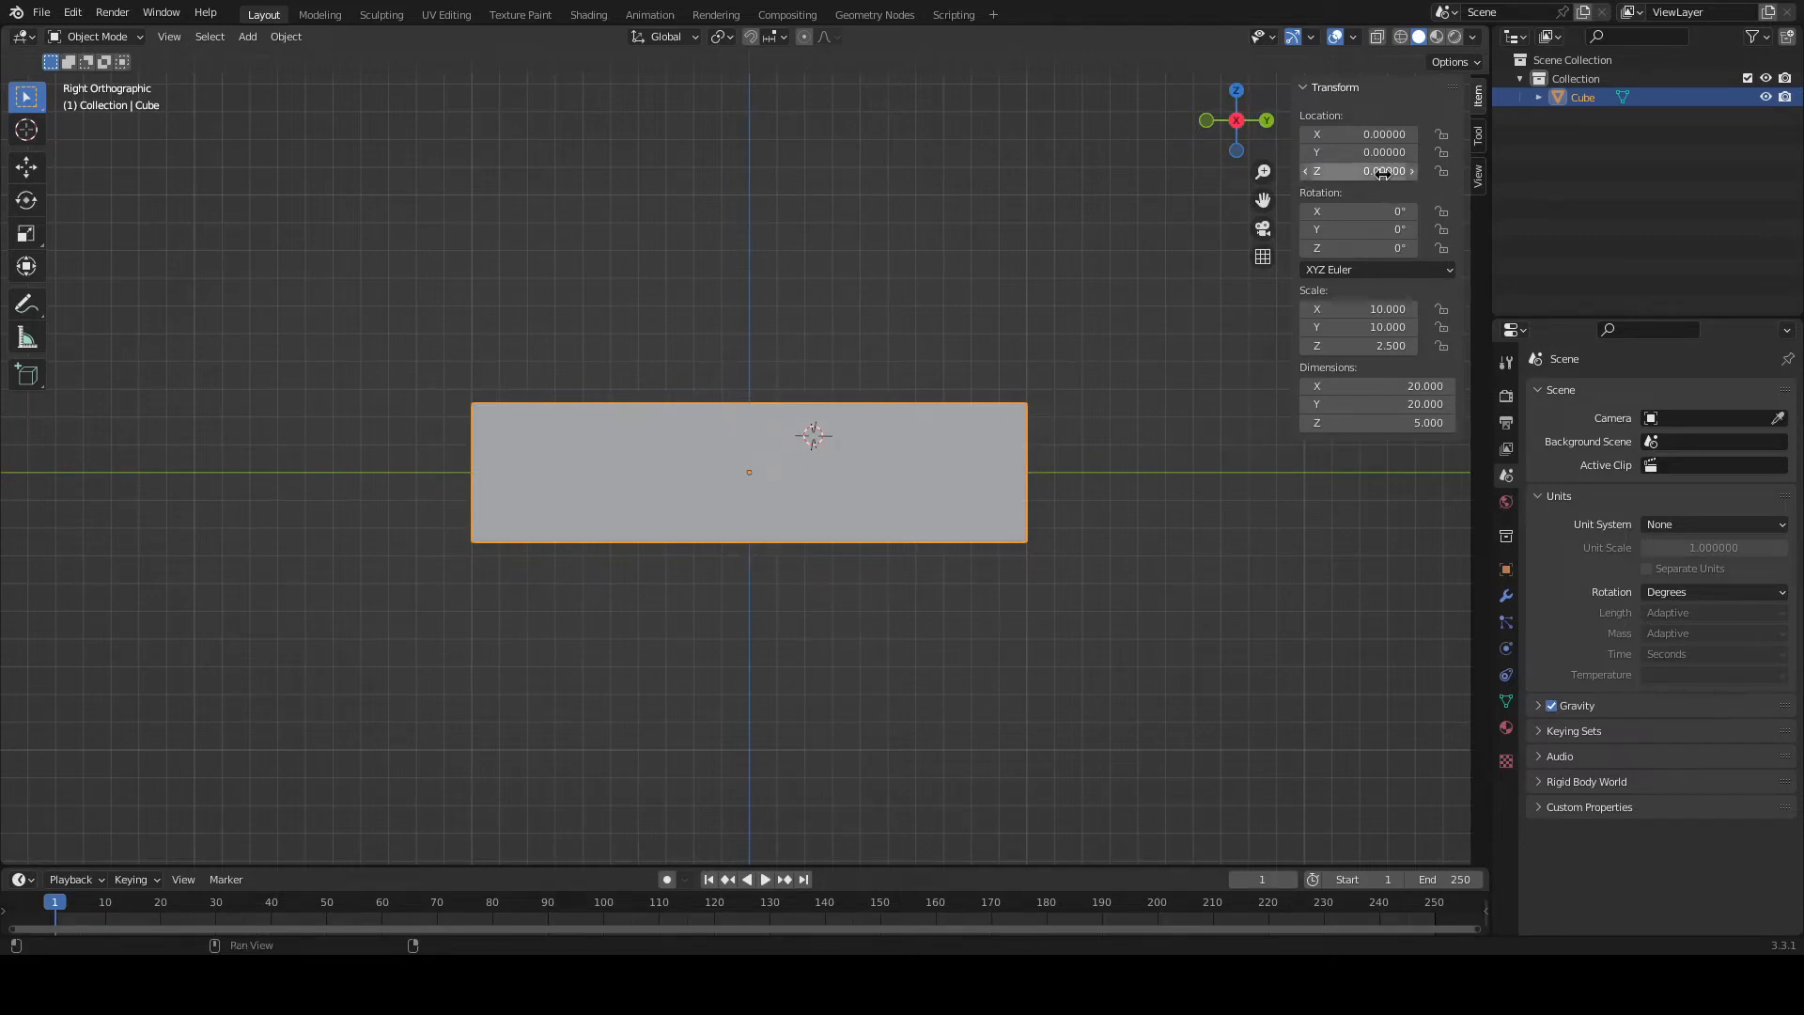
pyautogui.click(1377, 171)
pyautogui.write('2.54')
pyautogui.press('BackSpace')
pyautogui.press('Return')
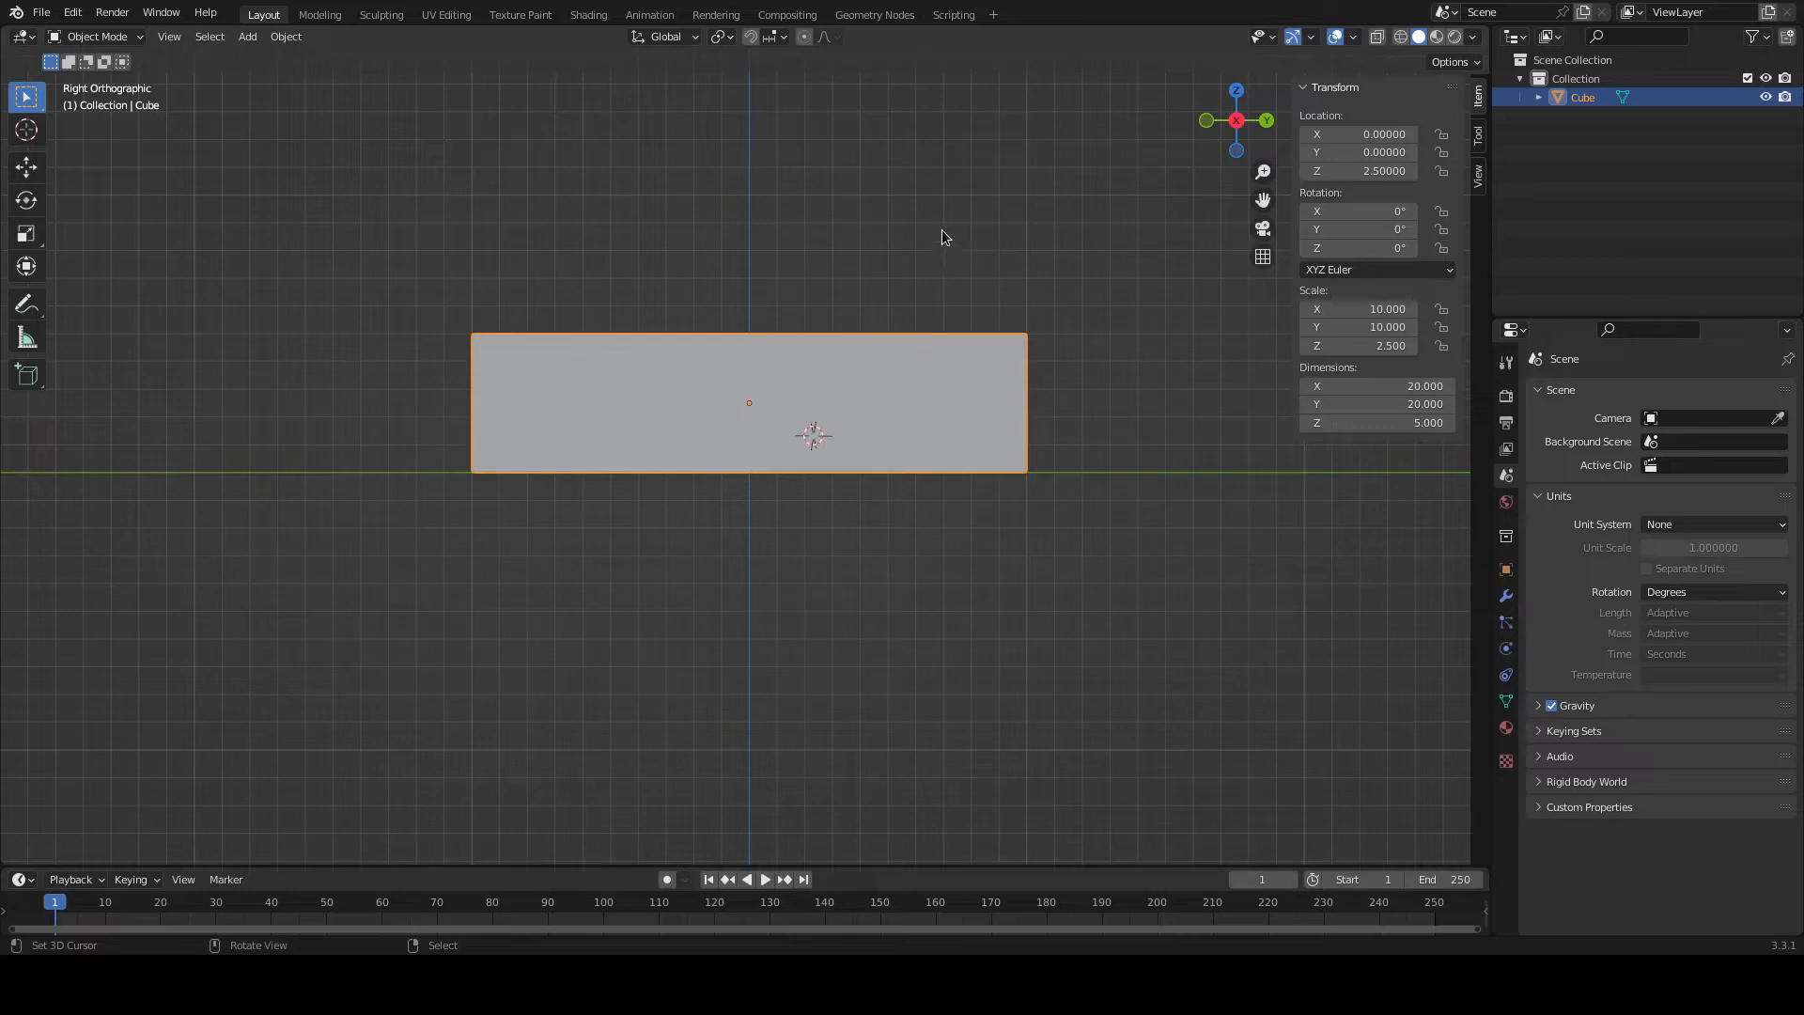
# In Edit Mode, add two loop cuts near the block's opposite X sides, at about local X -0.72 and 0.64.
pyautogui.moveTo(923, 234); pyautogui.dragTo(552, 525, button='middle')
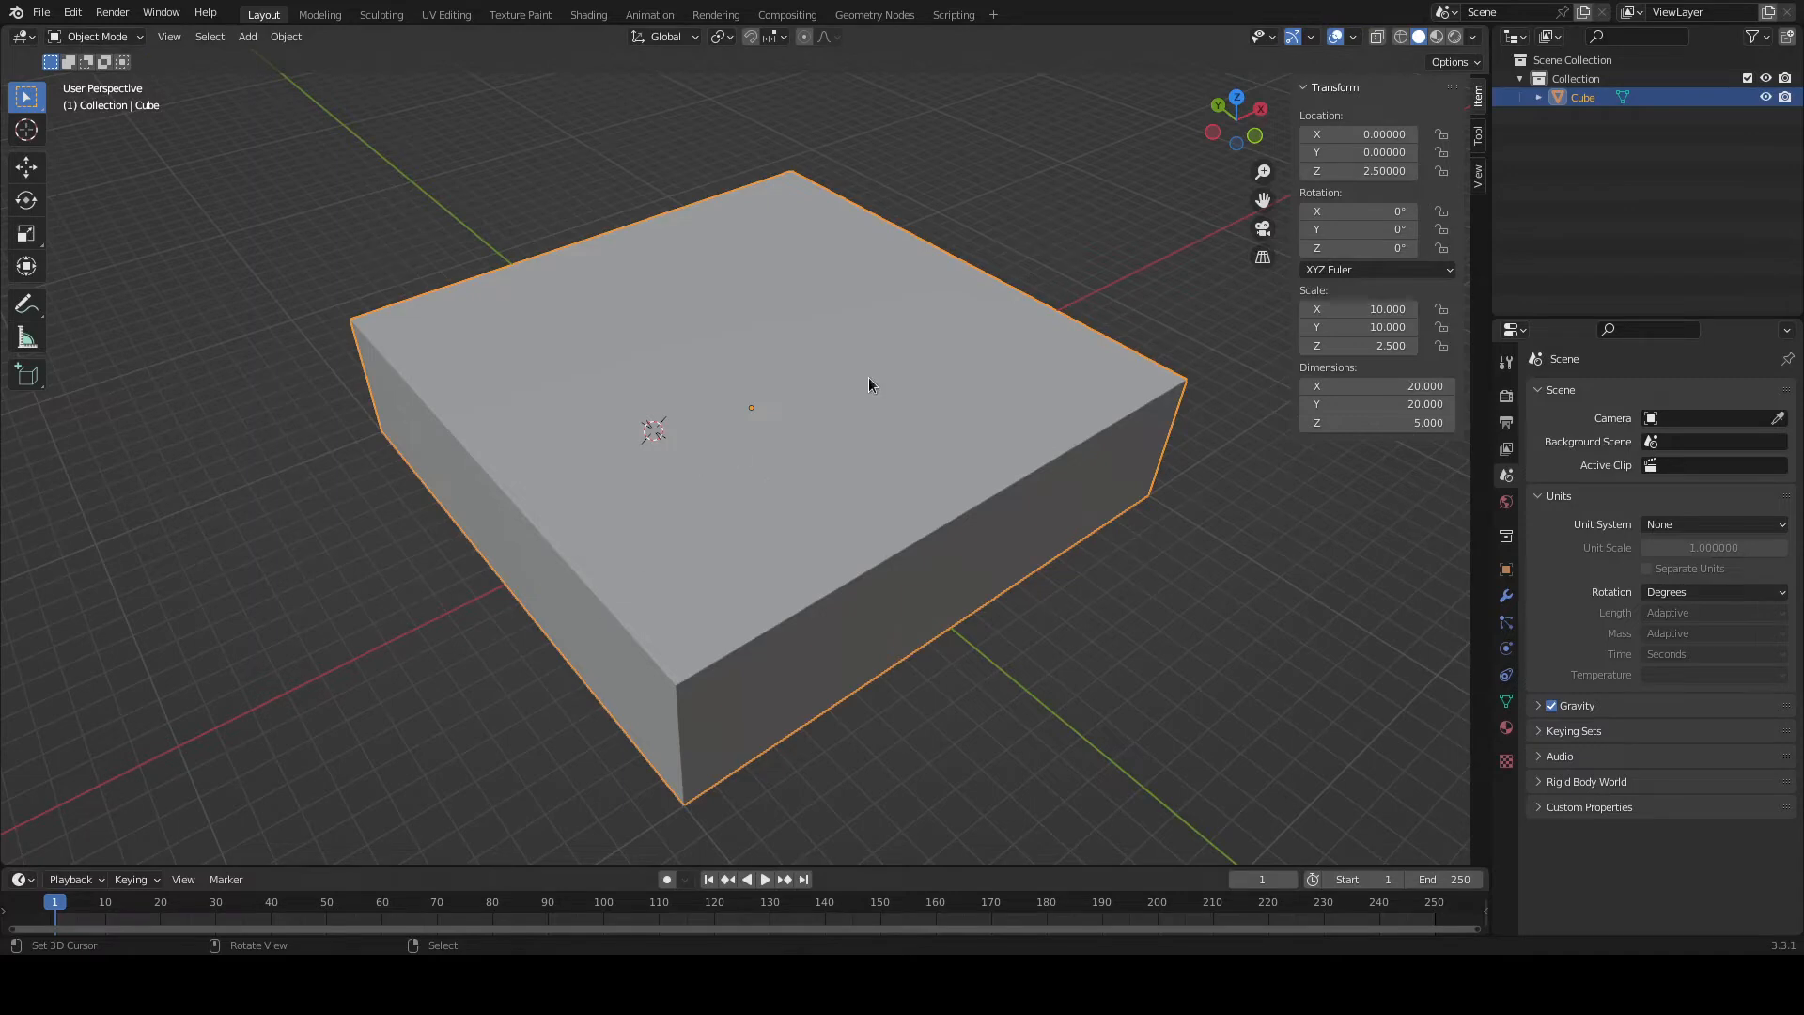
pyautogui.press('Tab')
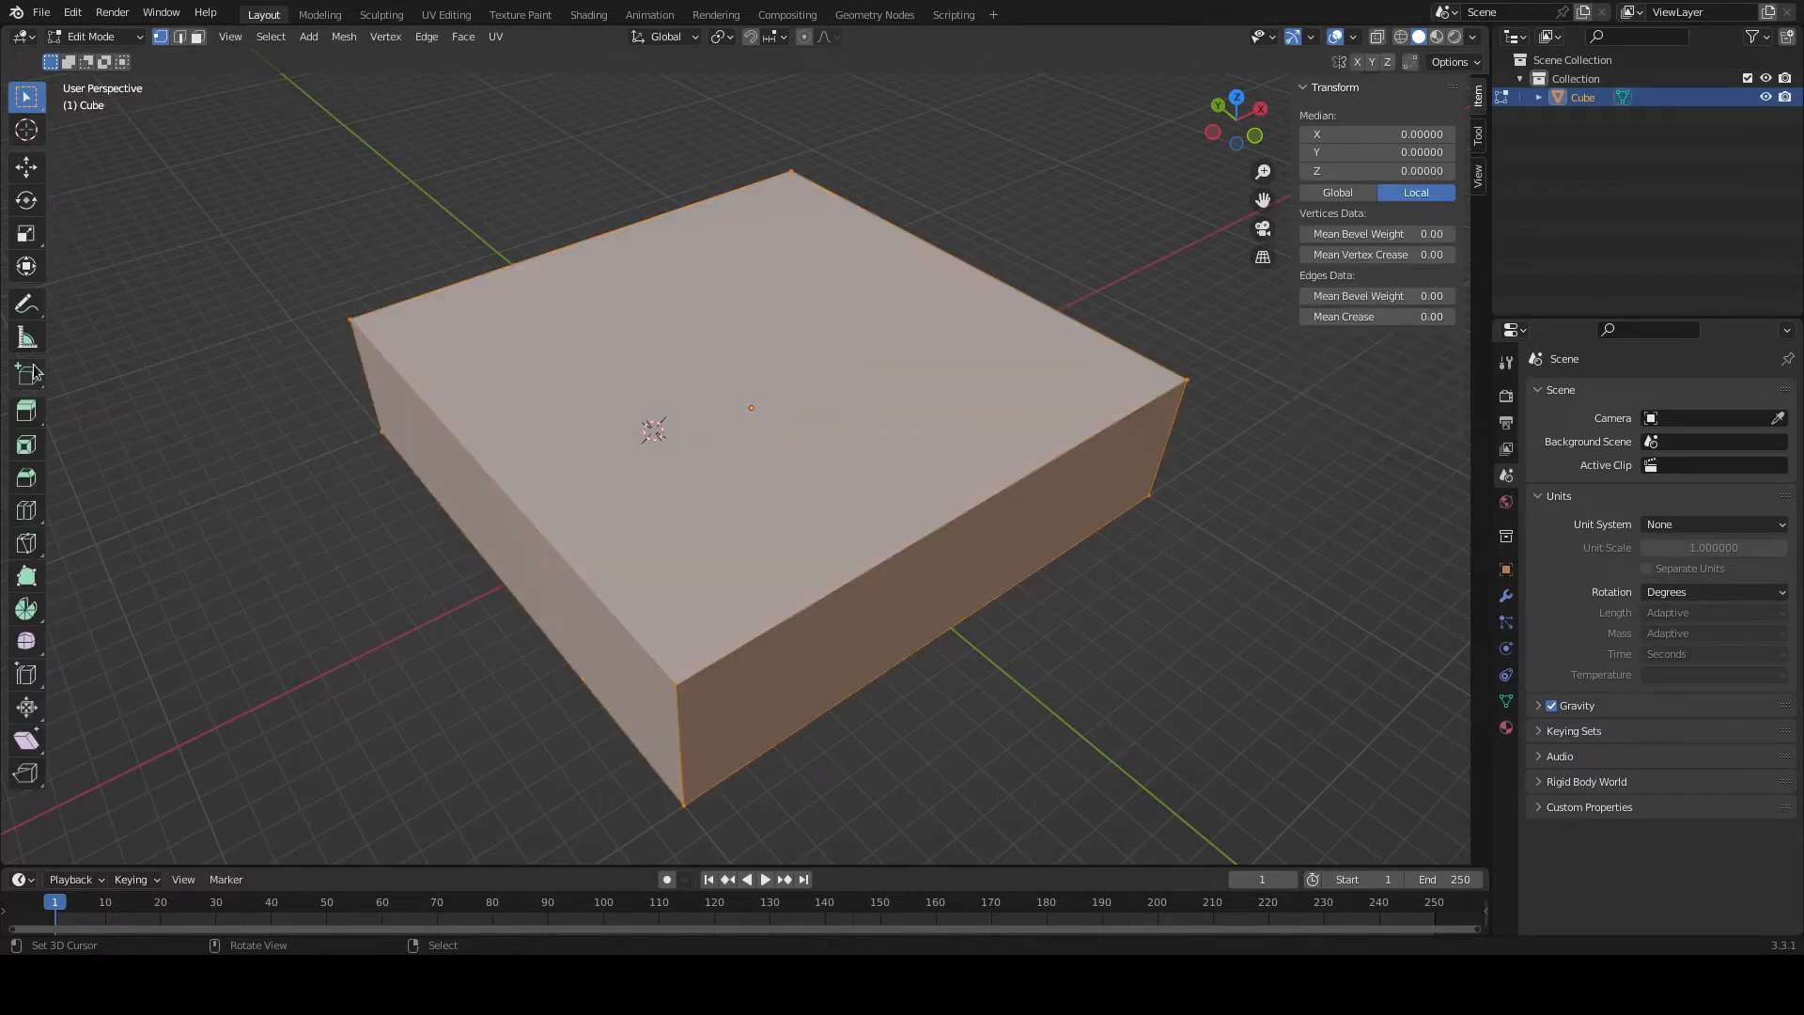
pyautogui.click(35, 512)
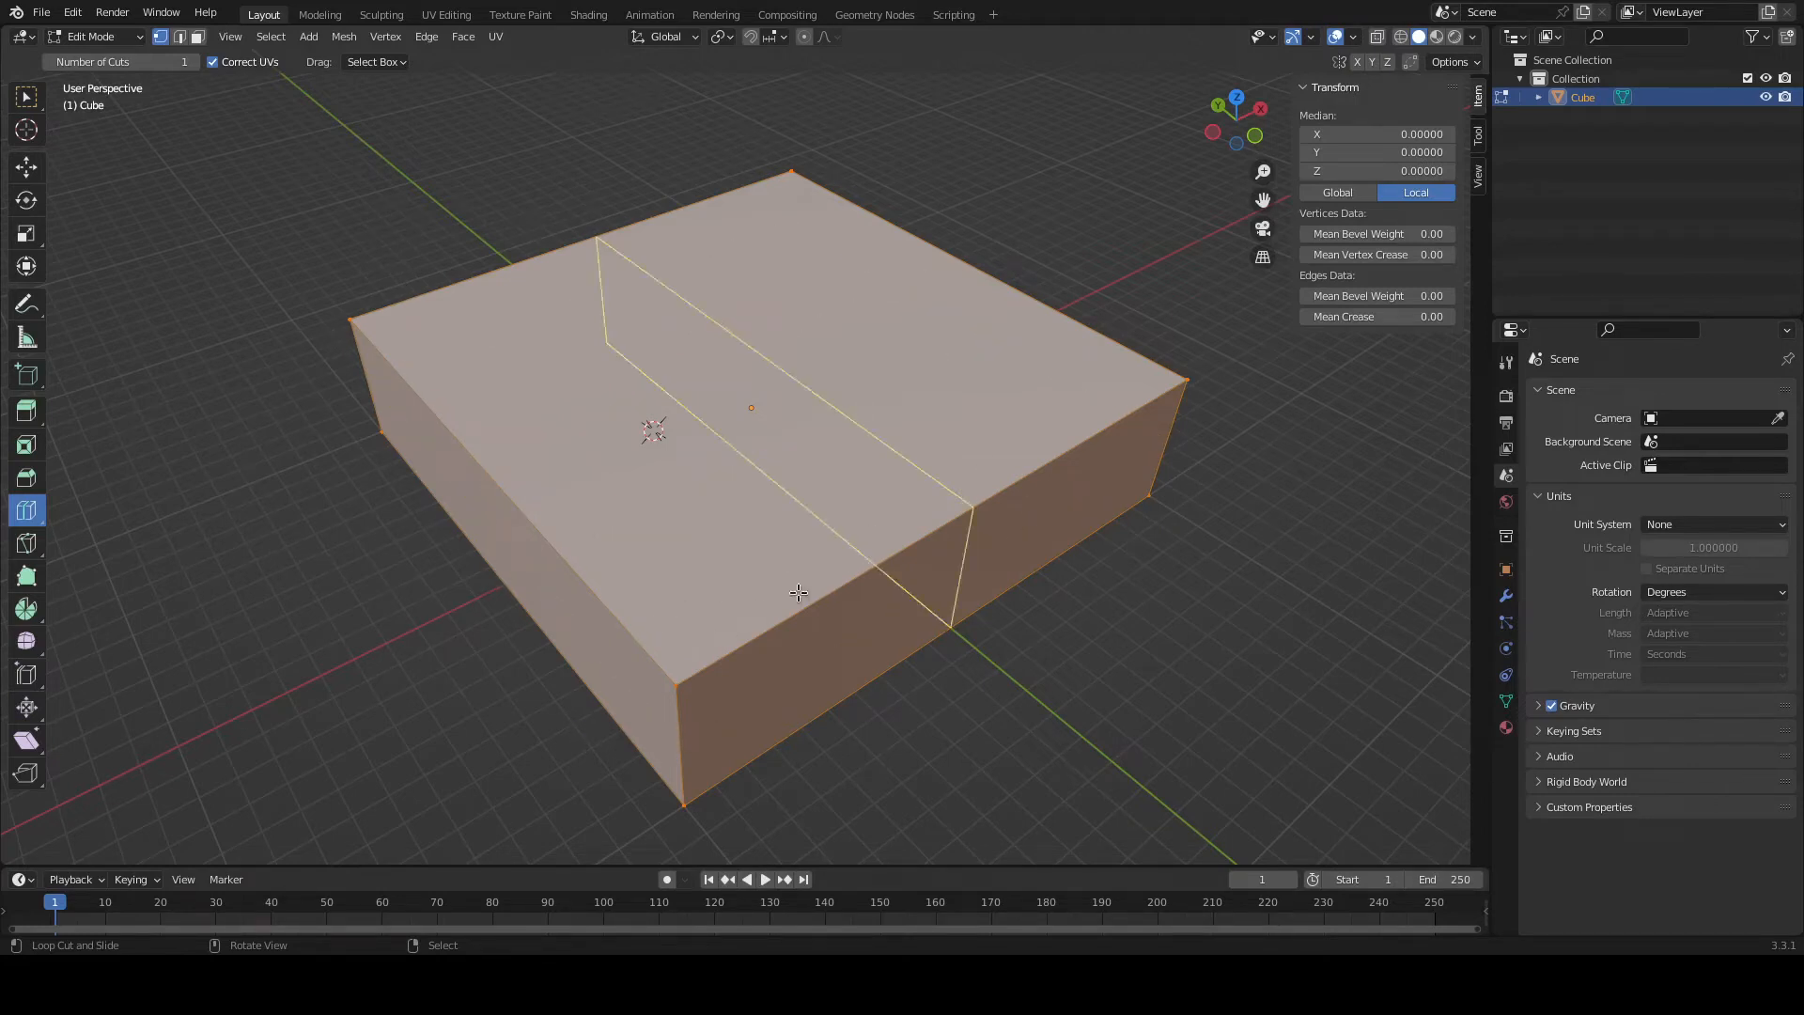
pyautogui.click(960, 562)
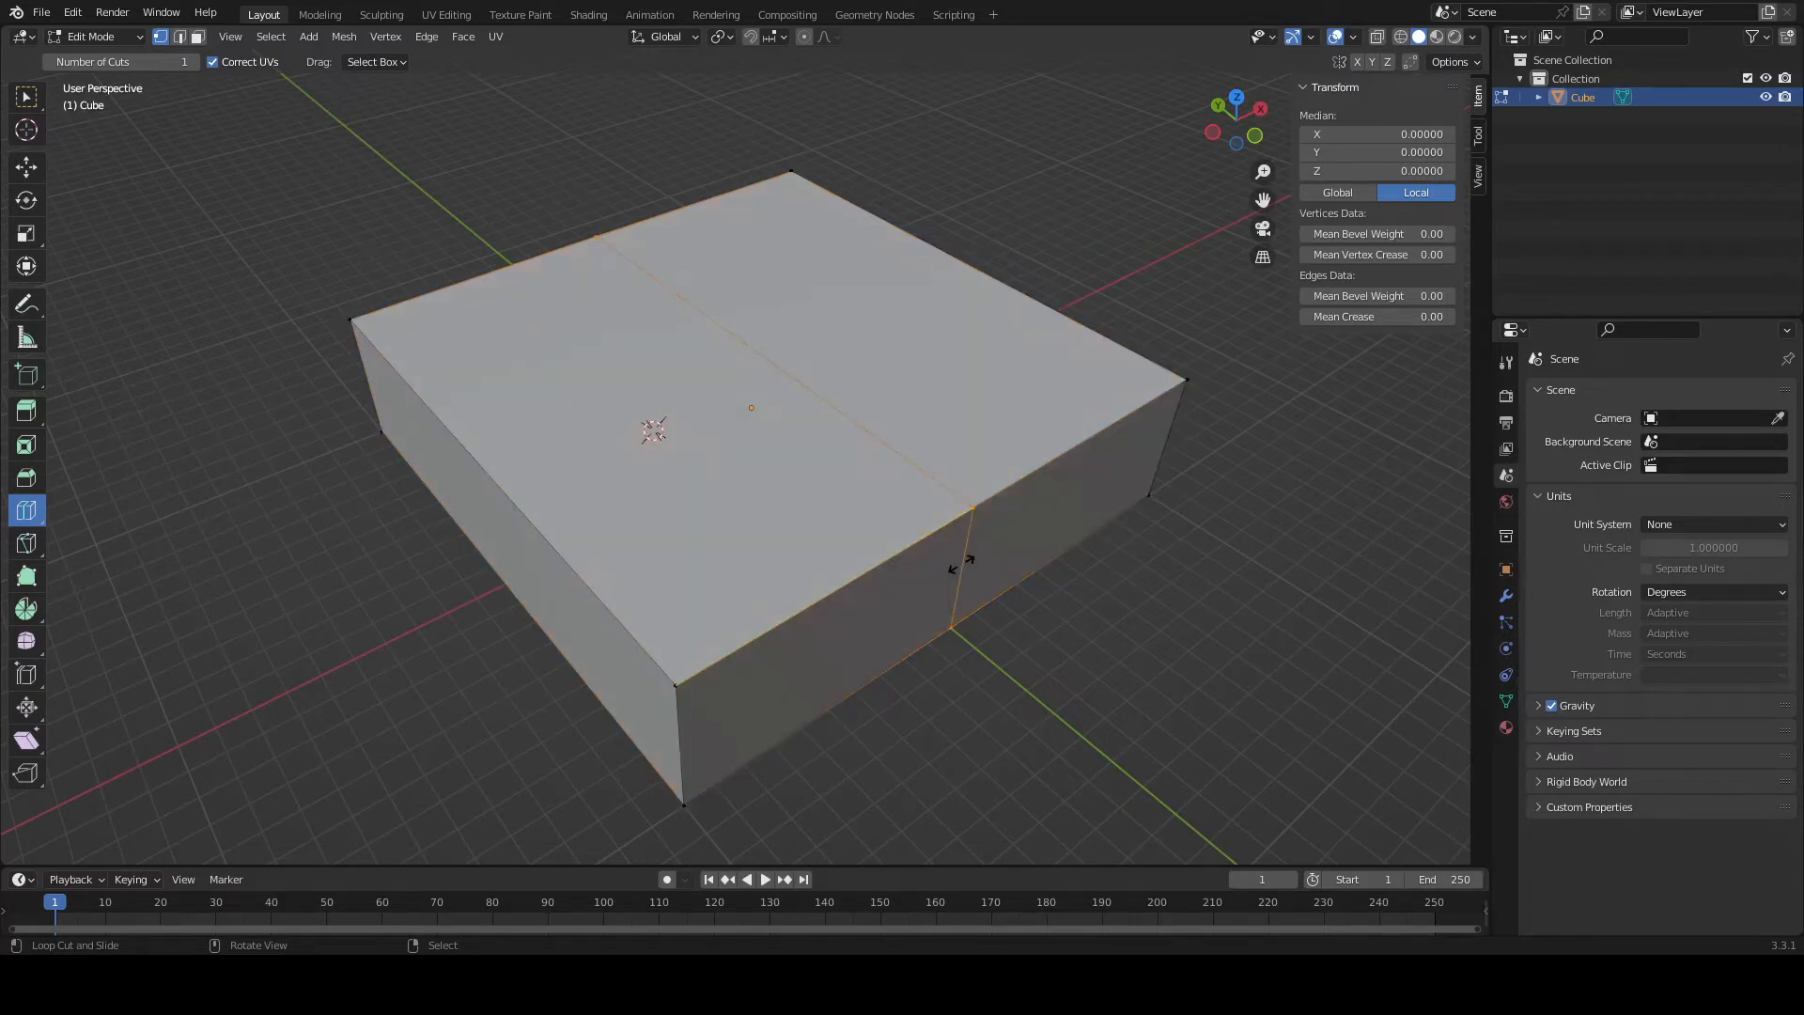
pyautogui.moveTo(961, 564); pyautogui.dragTo(759, 639)
pyautogui.moveTo(760, 642); pyautogui.dragTo(763, 648)
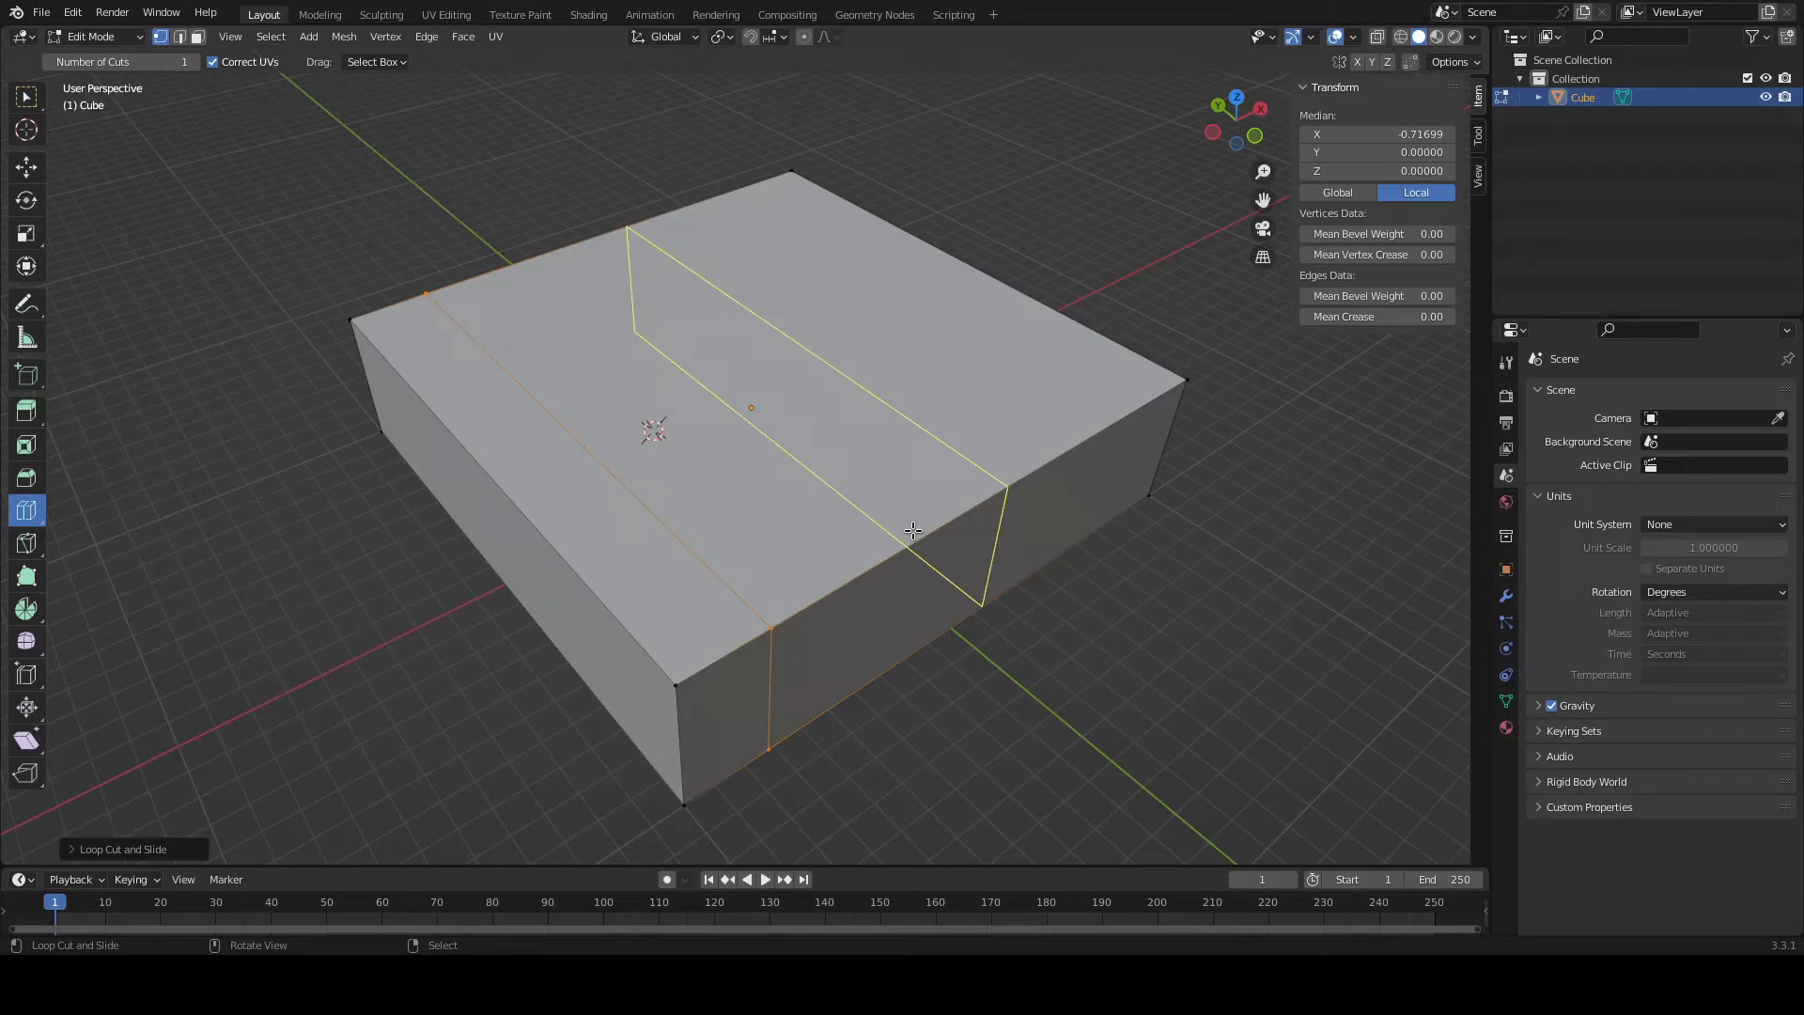
pyautogui.moveTo(940, 523); pyautogui.dragTo(1083, 487)
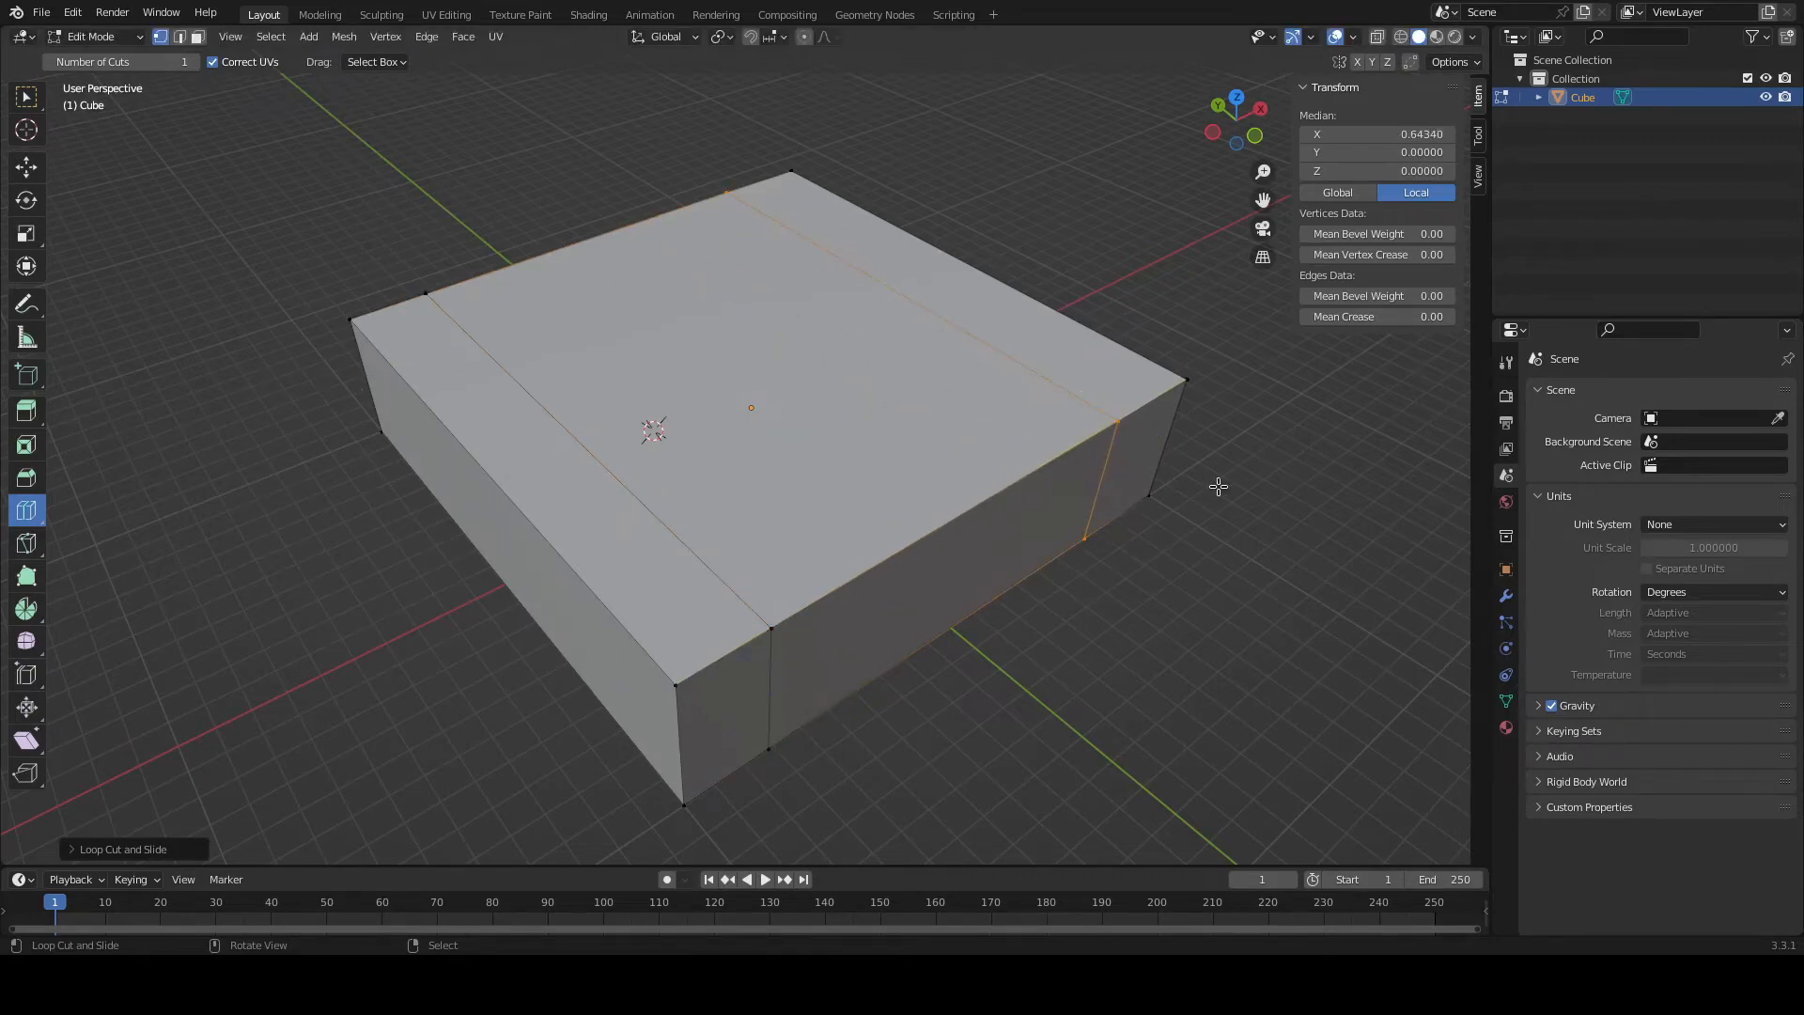
# Switch to wireframe display and add two loop cuts near the opposite Y sides, at about local Y 0.54 and -0.59.
pyautogui.moveTo(1313, 592); pyautogui.dragTo(1257, 648, button='middle')
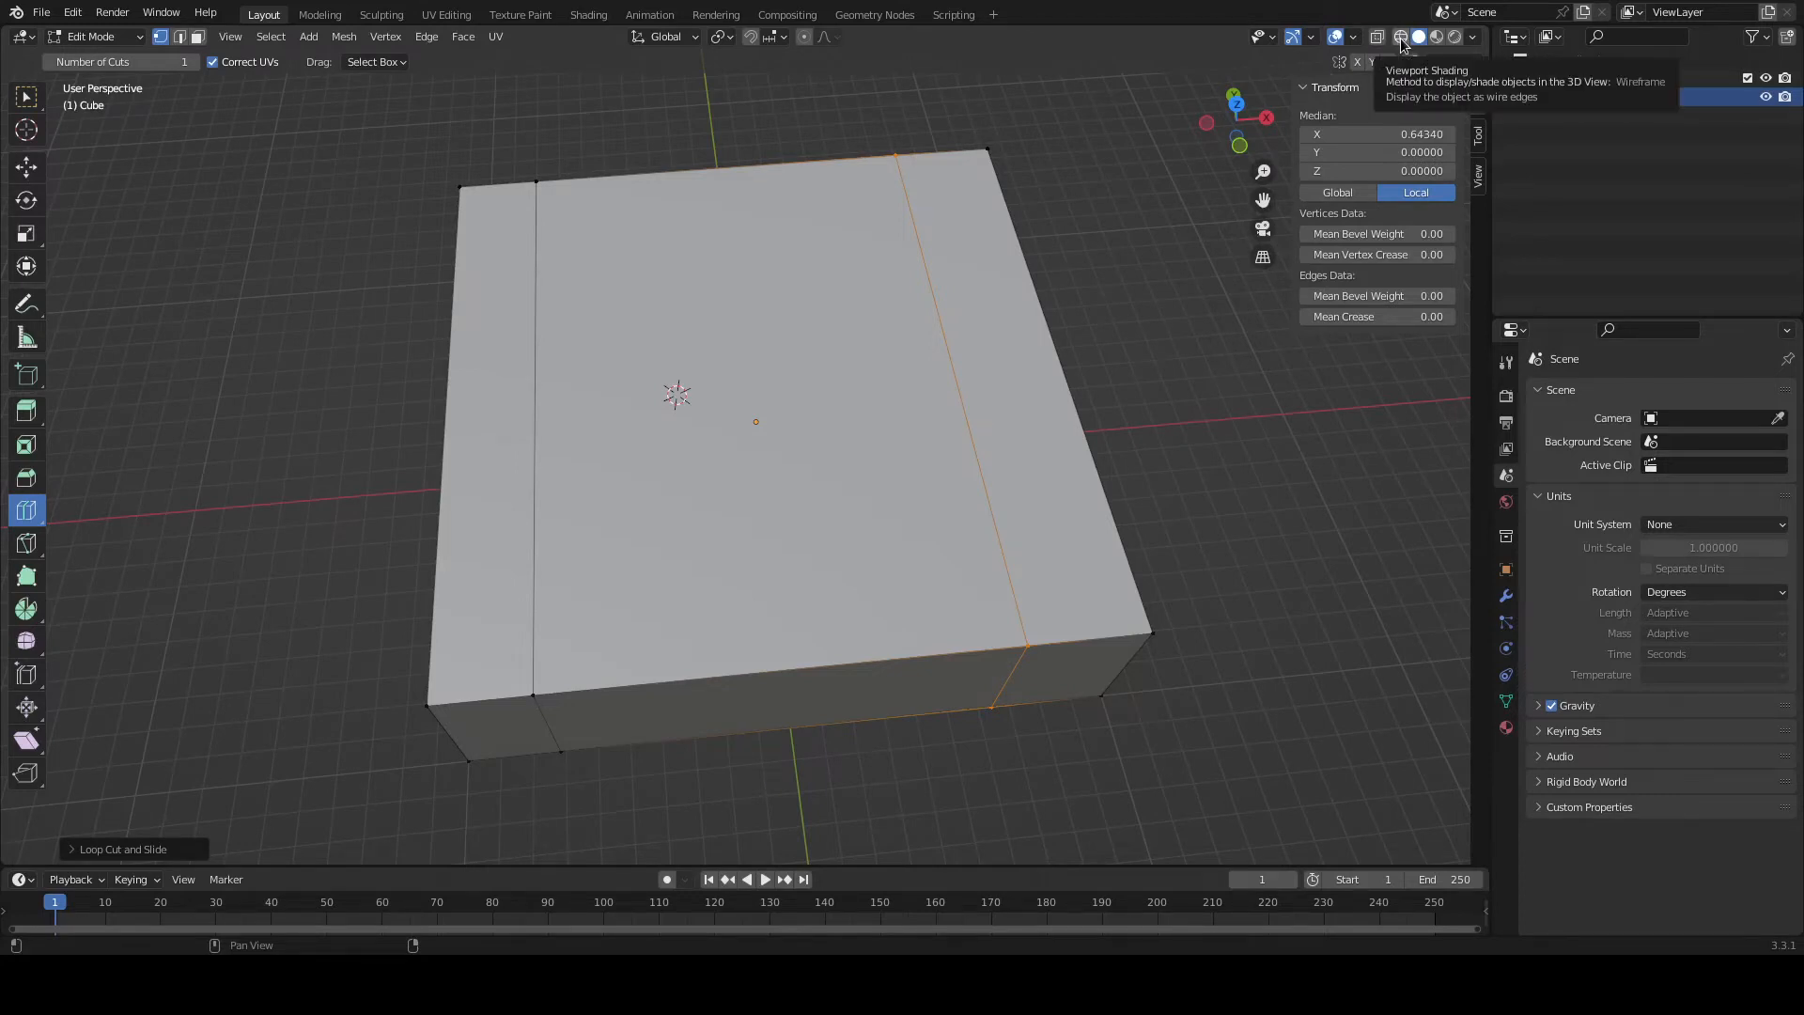
pyautogui.hotkey('shift', 'z')
pyautogui.moveTo(1160, 579)
pyautogui.mouseDown(button='middle')
pyautogui.moveTo(1270, 504)
pyautogui.moveTo(1306, 423)
pyautogui.moveTo(1297, 483)
pyautogui.moveTo(1209, 480)
pyautogui.moveTo(1281, 488)
pyautogui.mouseUp(button='middle')
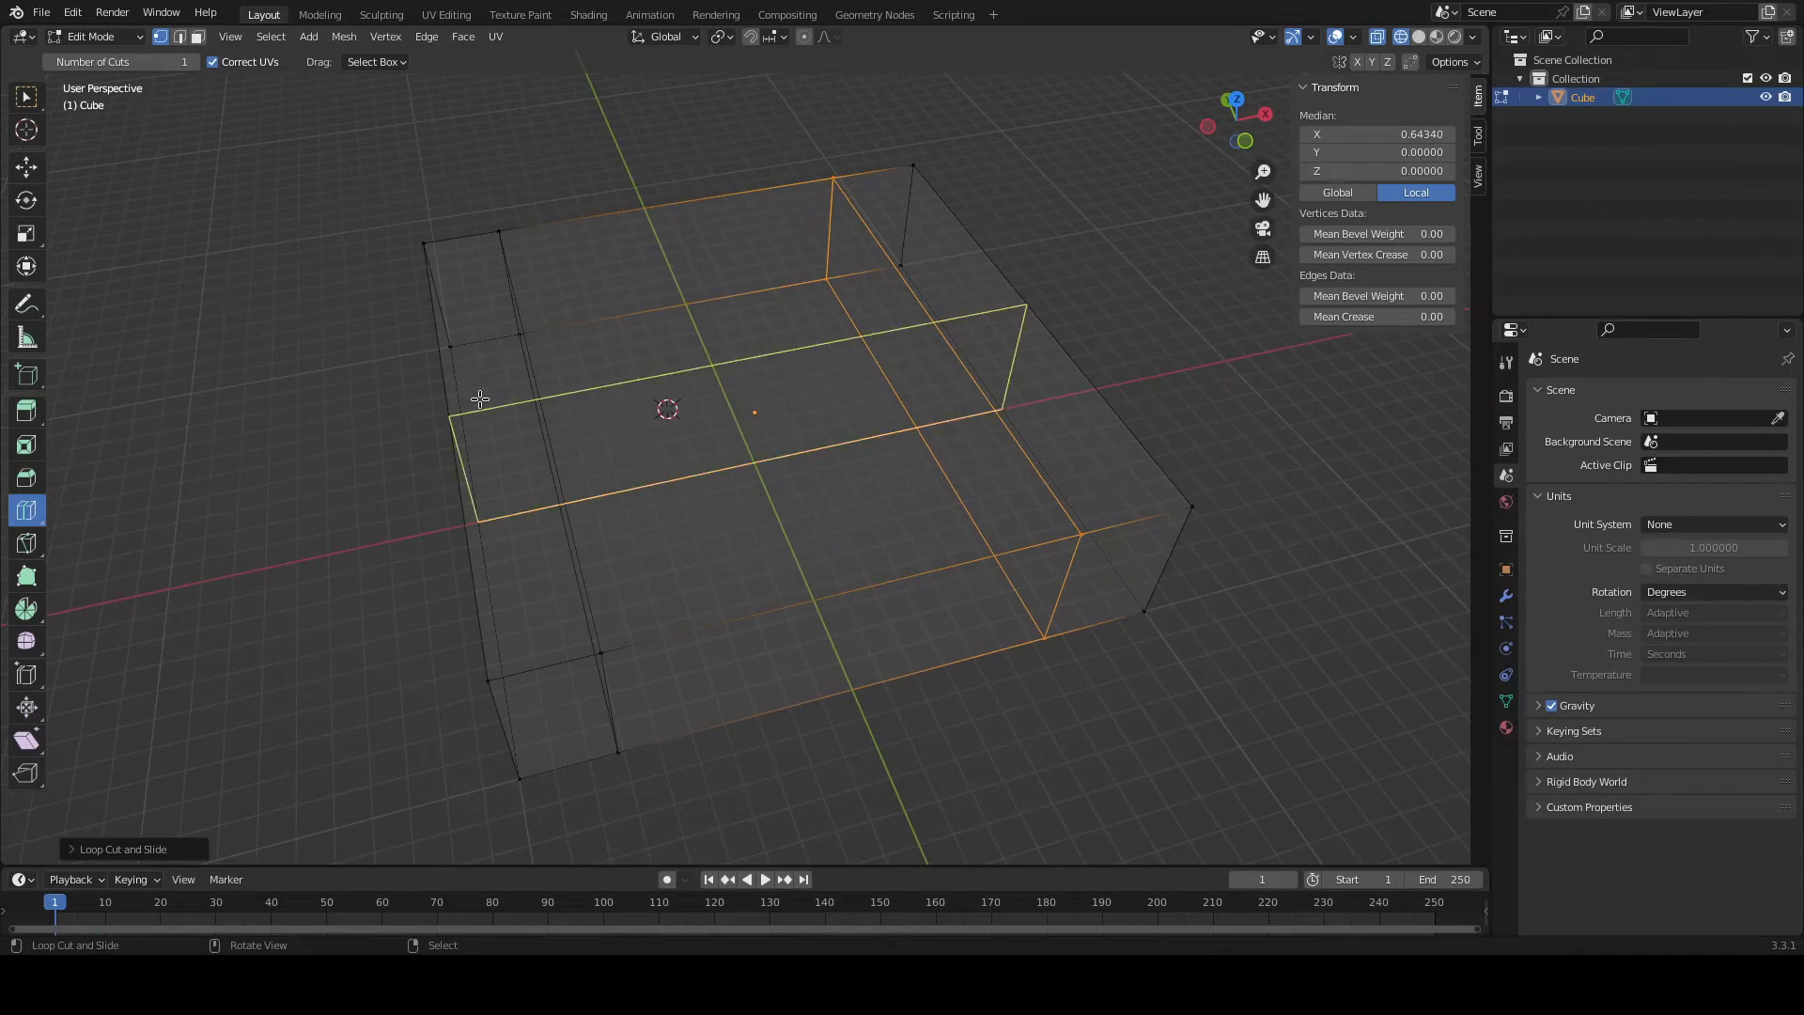
pyautogui.moveTo(491, 408); pyautogui.dragTo(465, 293)
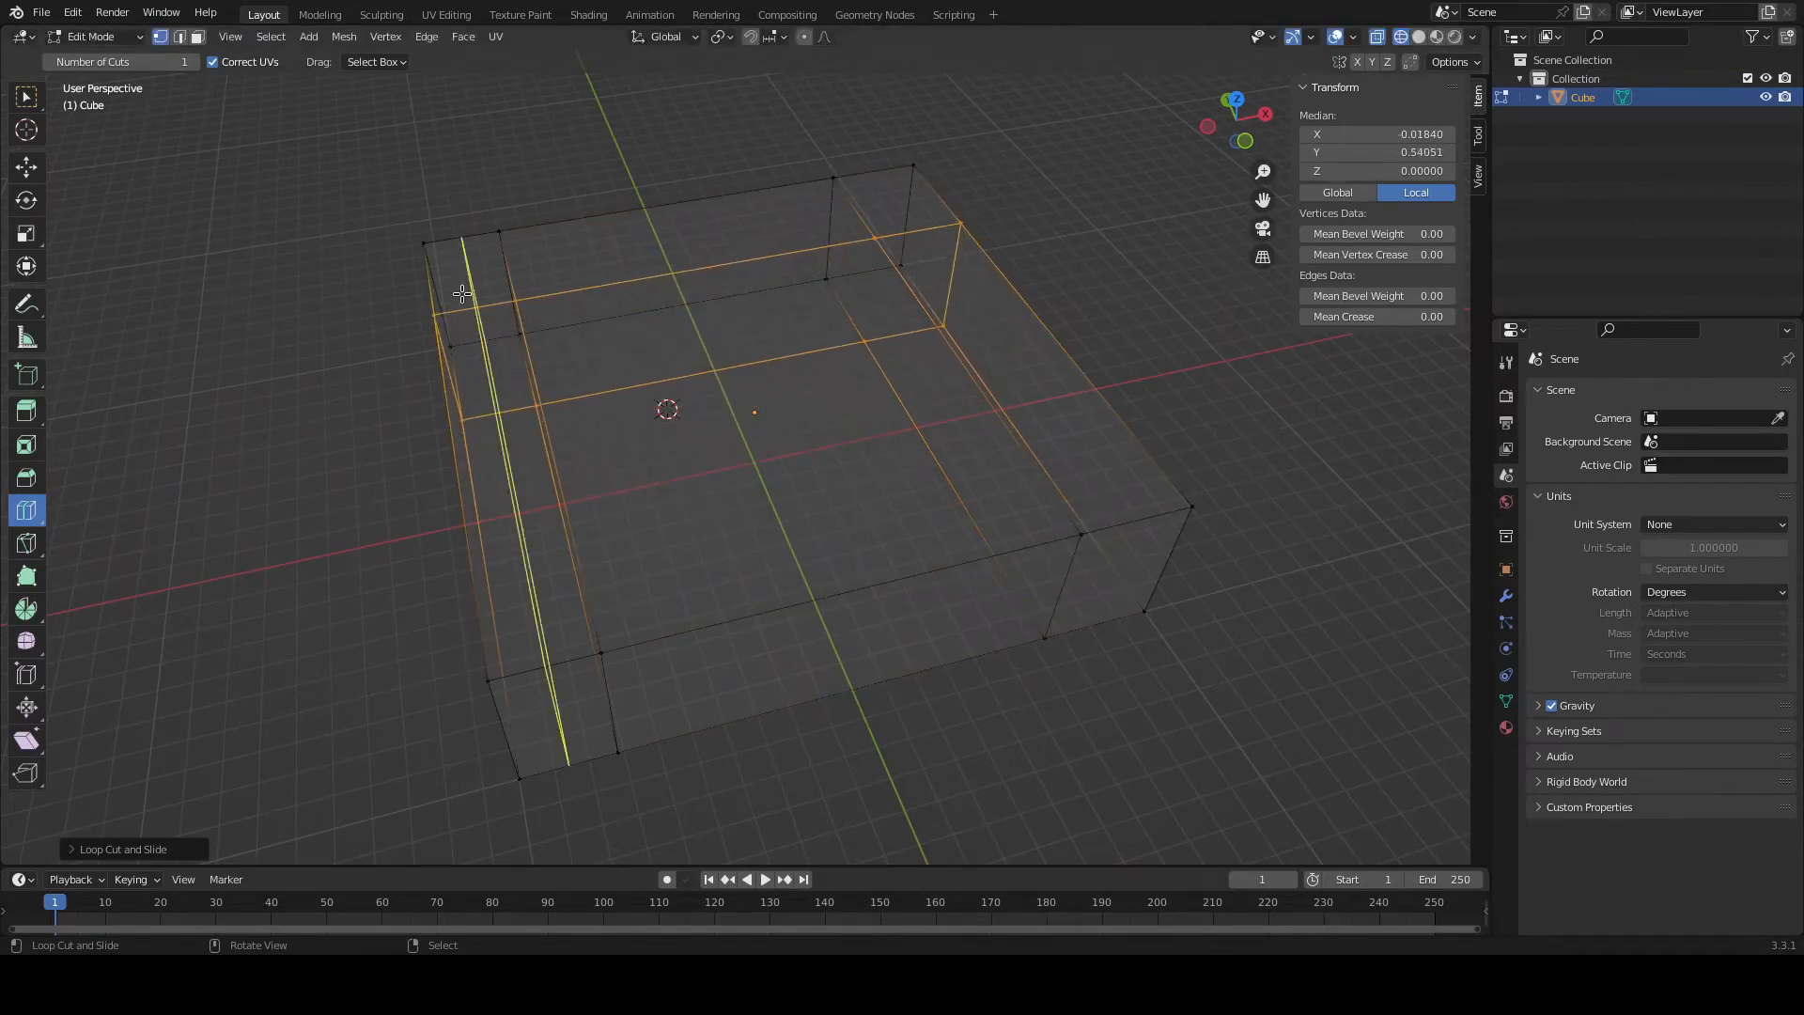
pyautogui.click(583, 519)
pyautogui.moveTo(584, 519); pyautogui.dragTo(625, 600)
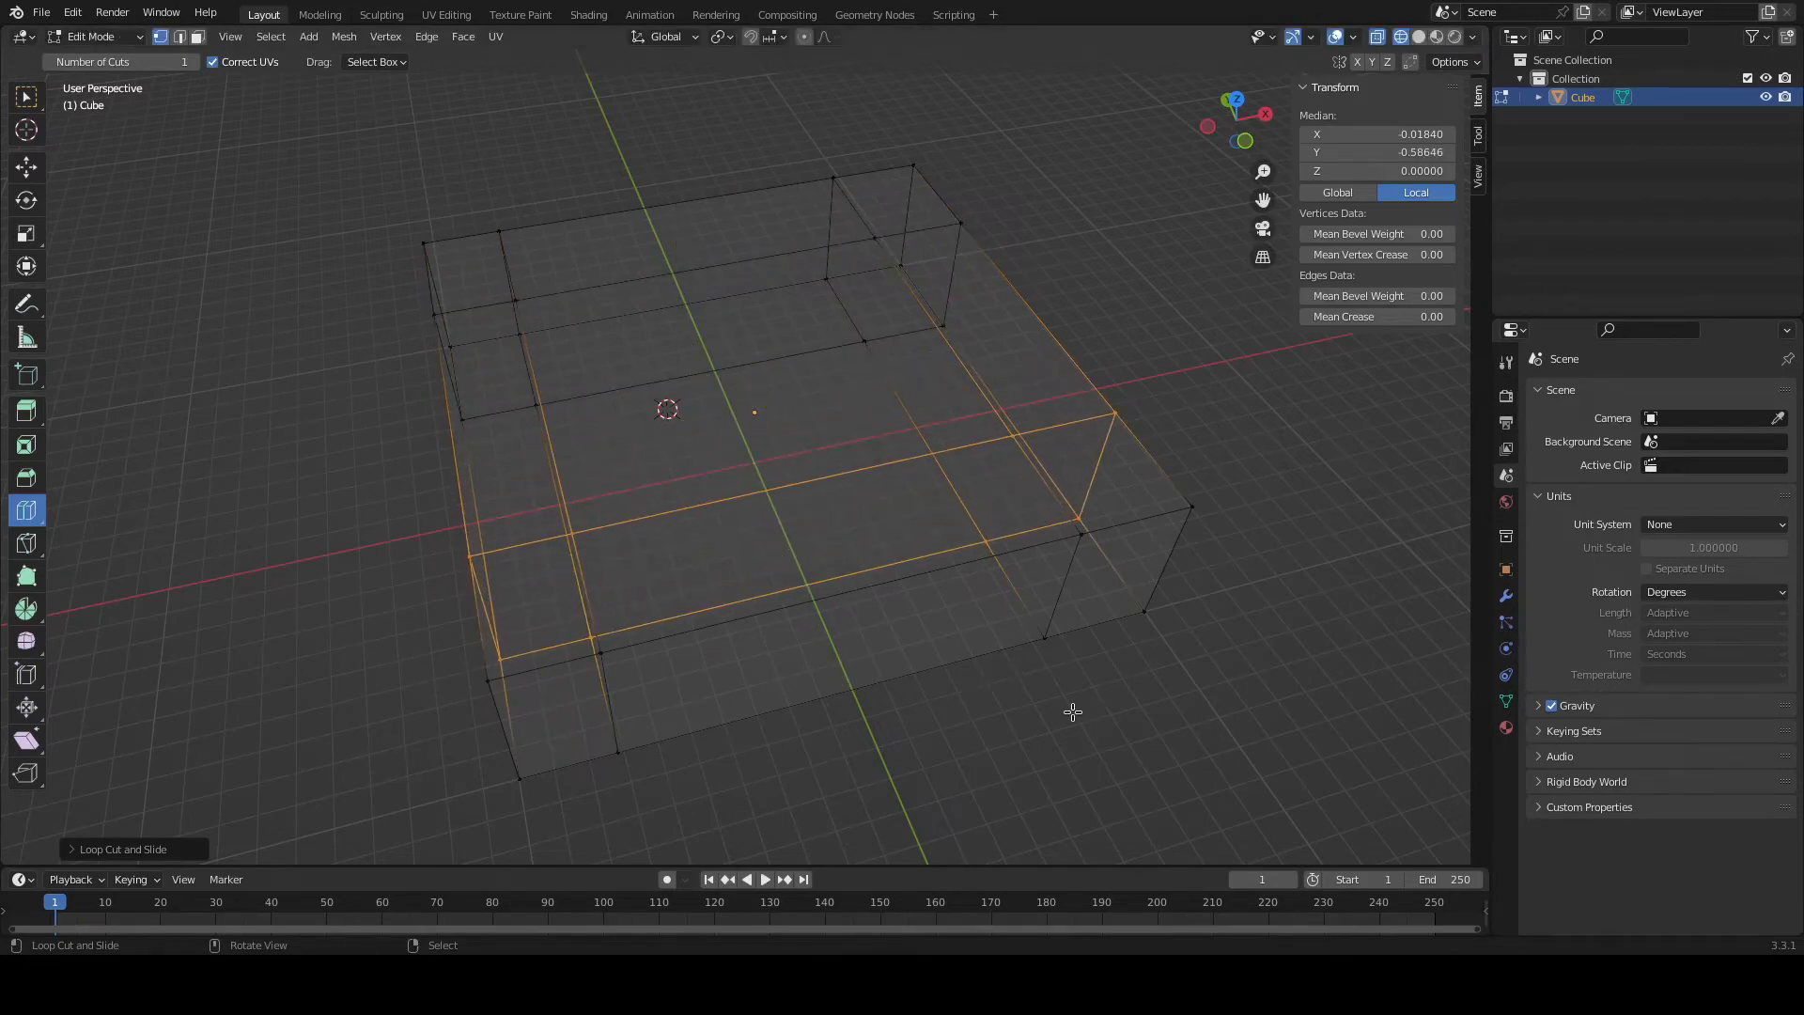
# Add a loop cut through the block's middle in both the X and Y directions, and return to box selection with nothing selected.
pyautogui.moveTo(1091, 761)
pyautogui.mouseDown(button='middle')
pyautogui.moveTo(1272, 733)
pyautogui.moveTo(1252, 717)
pyautogui.moveTo(1277, 688)
pyautogui.moveTo(1306, 714)
pyautogui.moveTo(1277, 748)
pyautogui.moveTo(1193, 770)
pyautogui.moveTo(1047, 752)
pyautogui.moveTo(1077, 835)
pyautogui.moveTo(1075, 761)
pyautogui.moveTo(1108, 708)
pyautogui.moveTo(1100, 729)
pyautogui.mouseUp(button='middle')
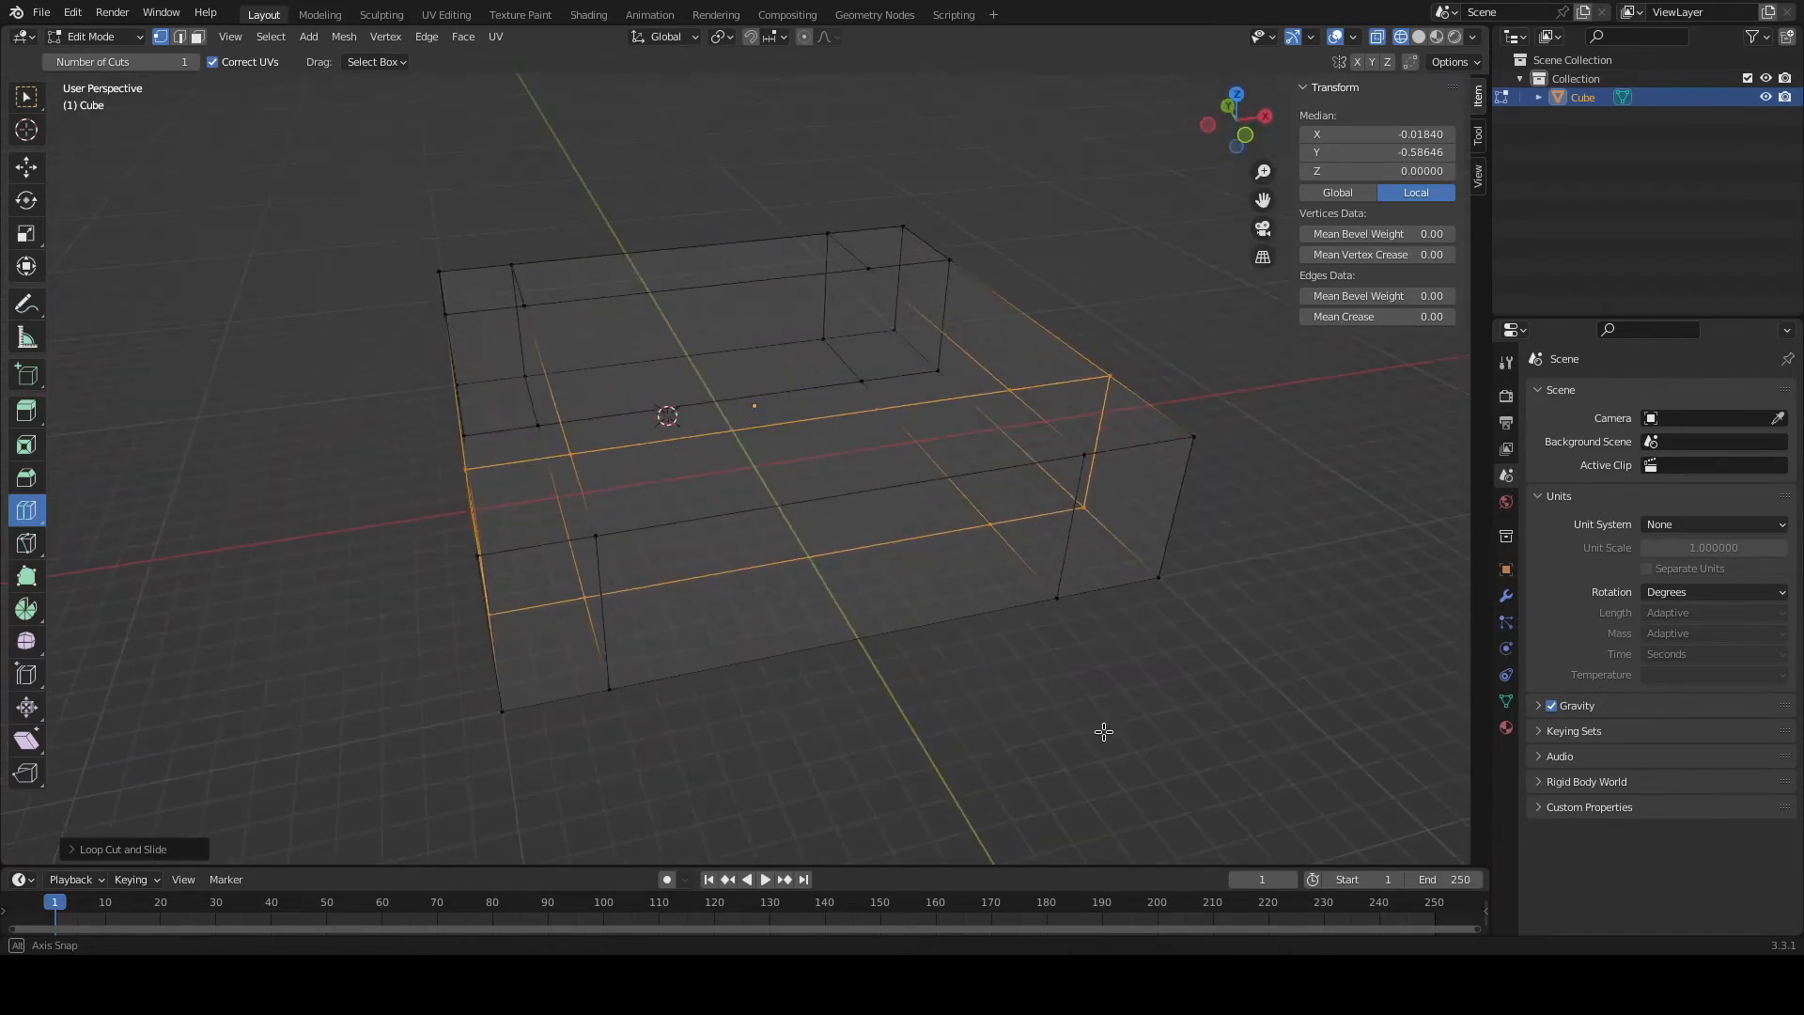
pyautogui.click(799, 411)
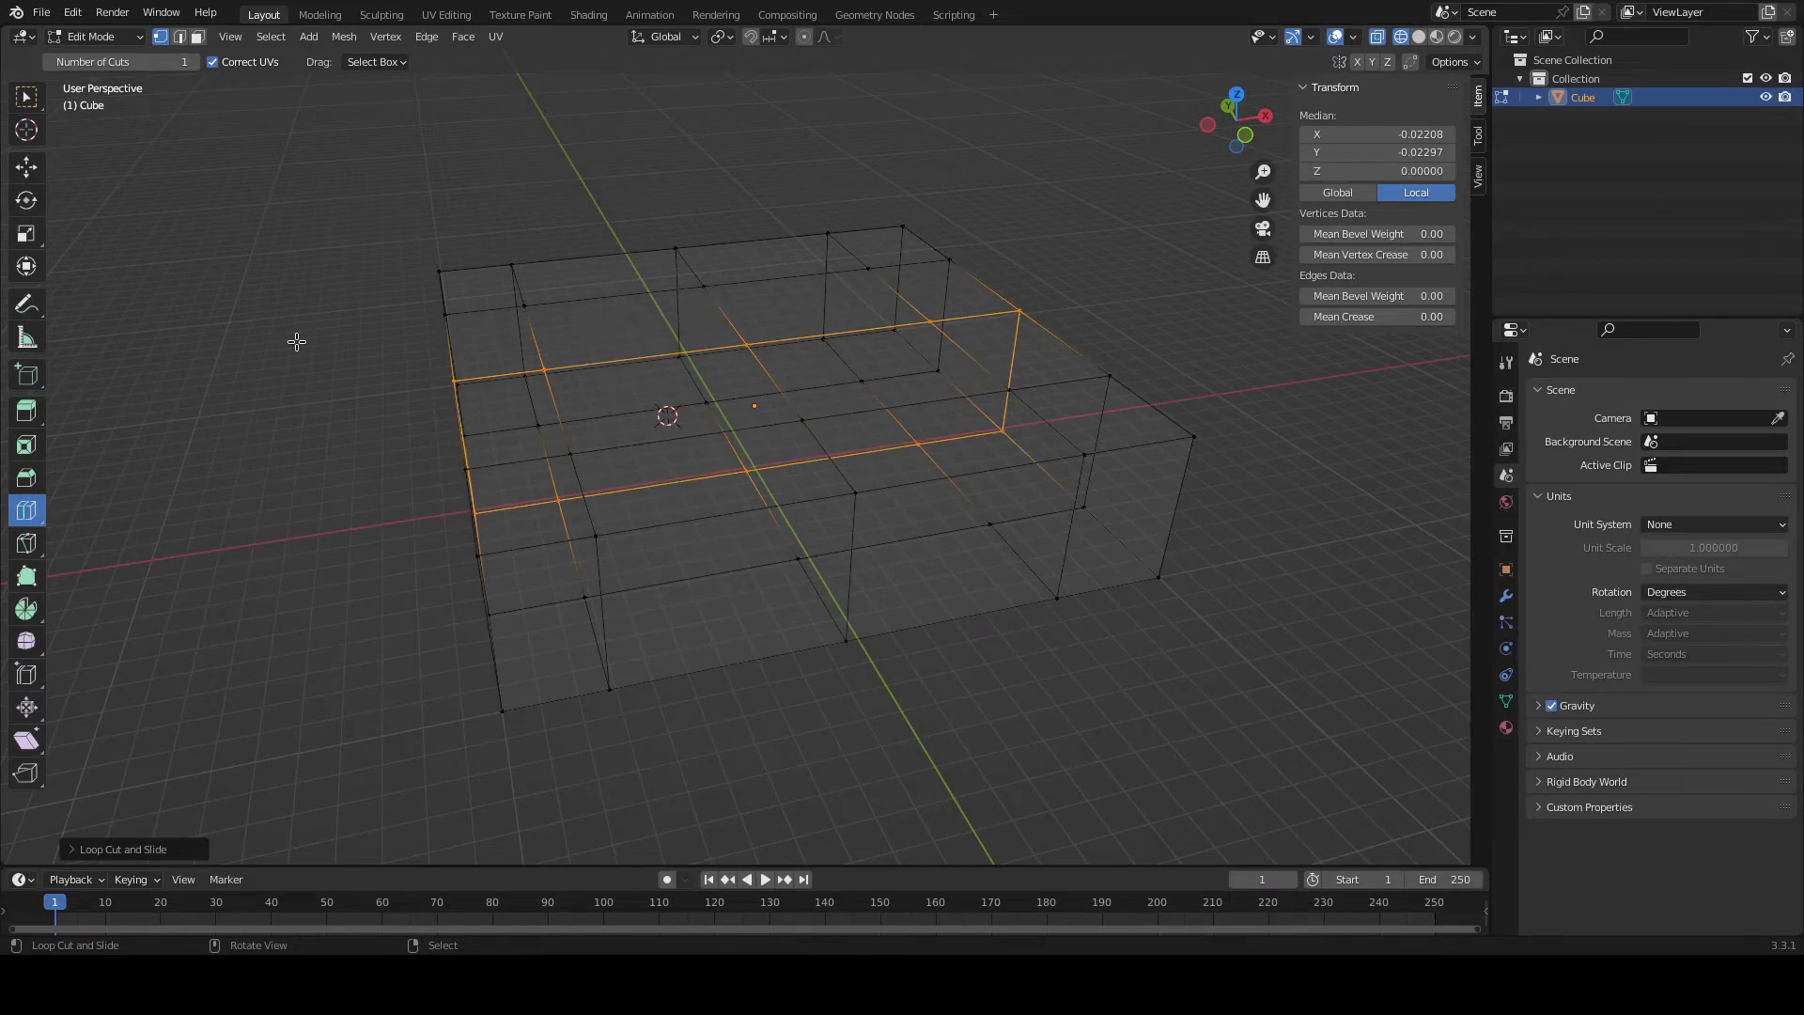
pyautogui.moveTo(229, 367); pyautogui.dragTo(435, 400, button='middle')
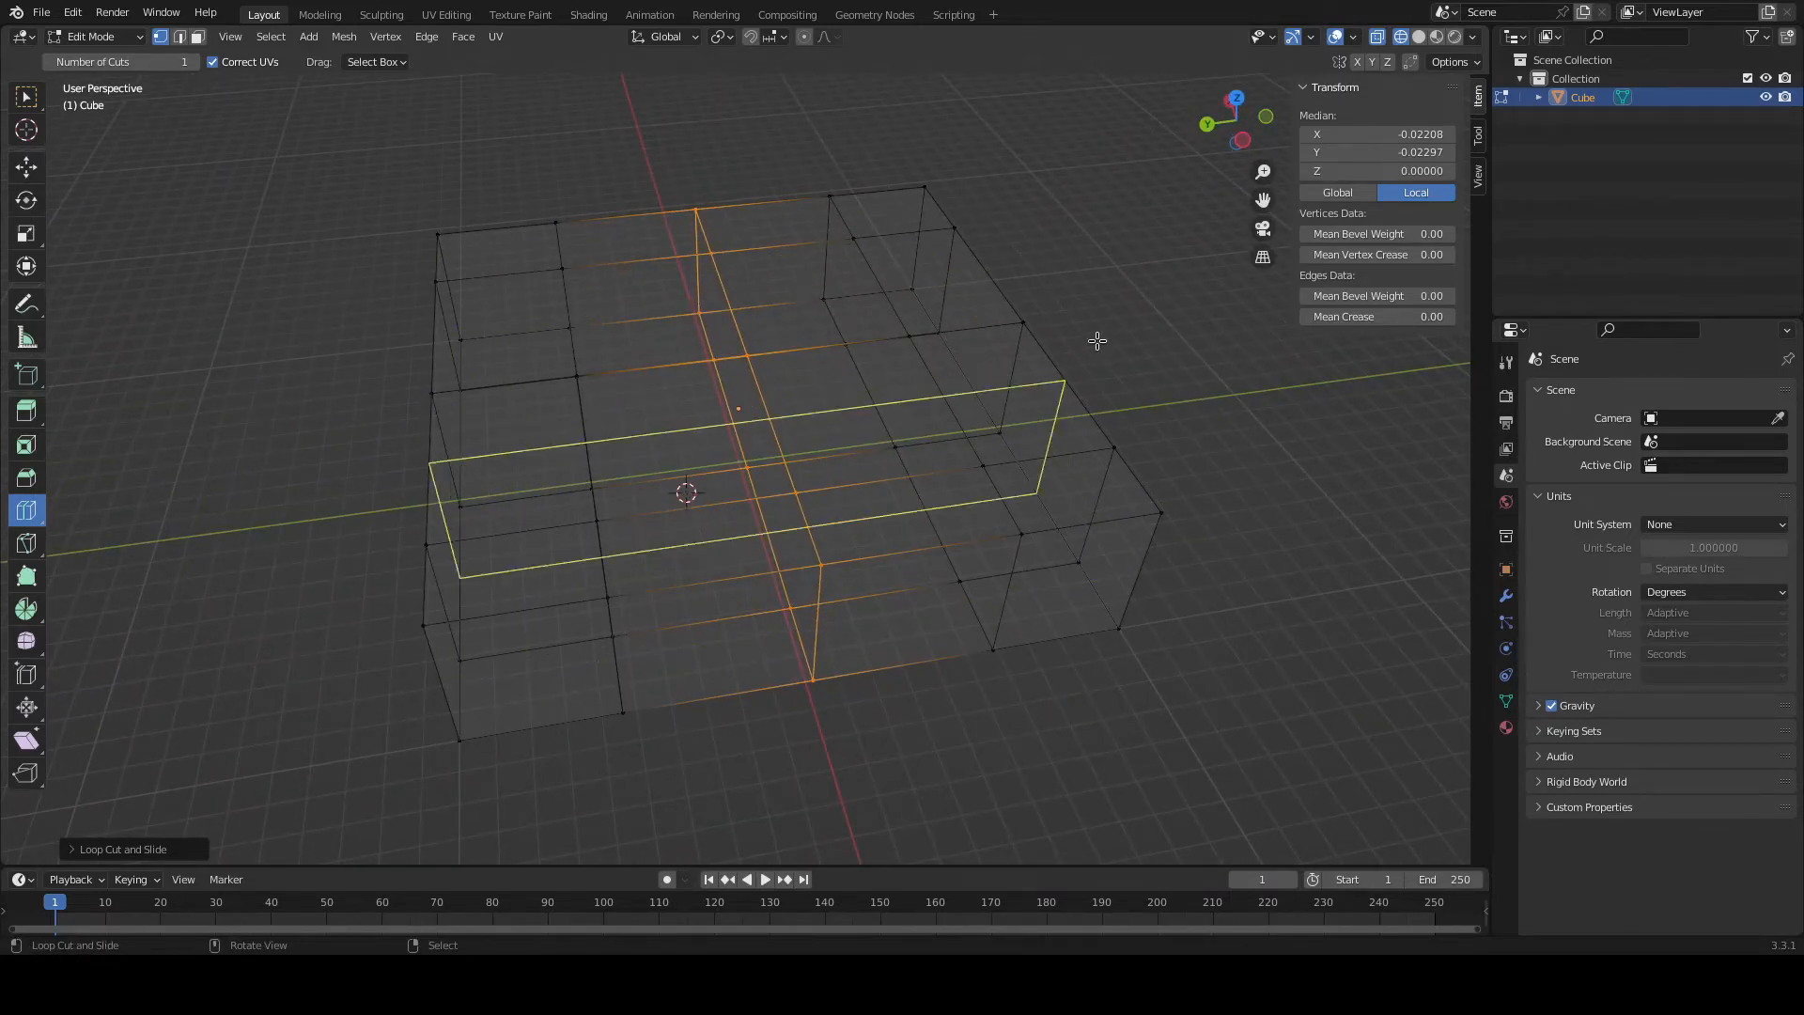
pyautogui.press('a')
pyautogui.moveTo(1228, 391); pyautogui.dragTo(806, 383, button='middle')
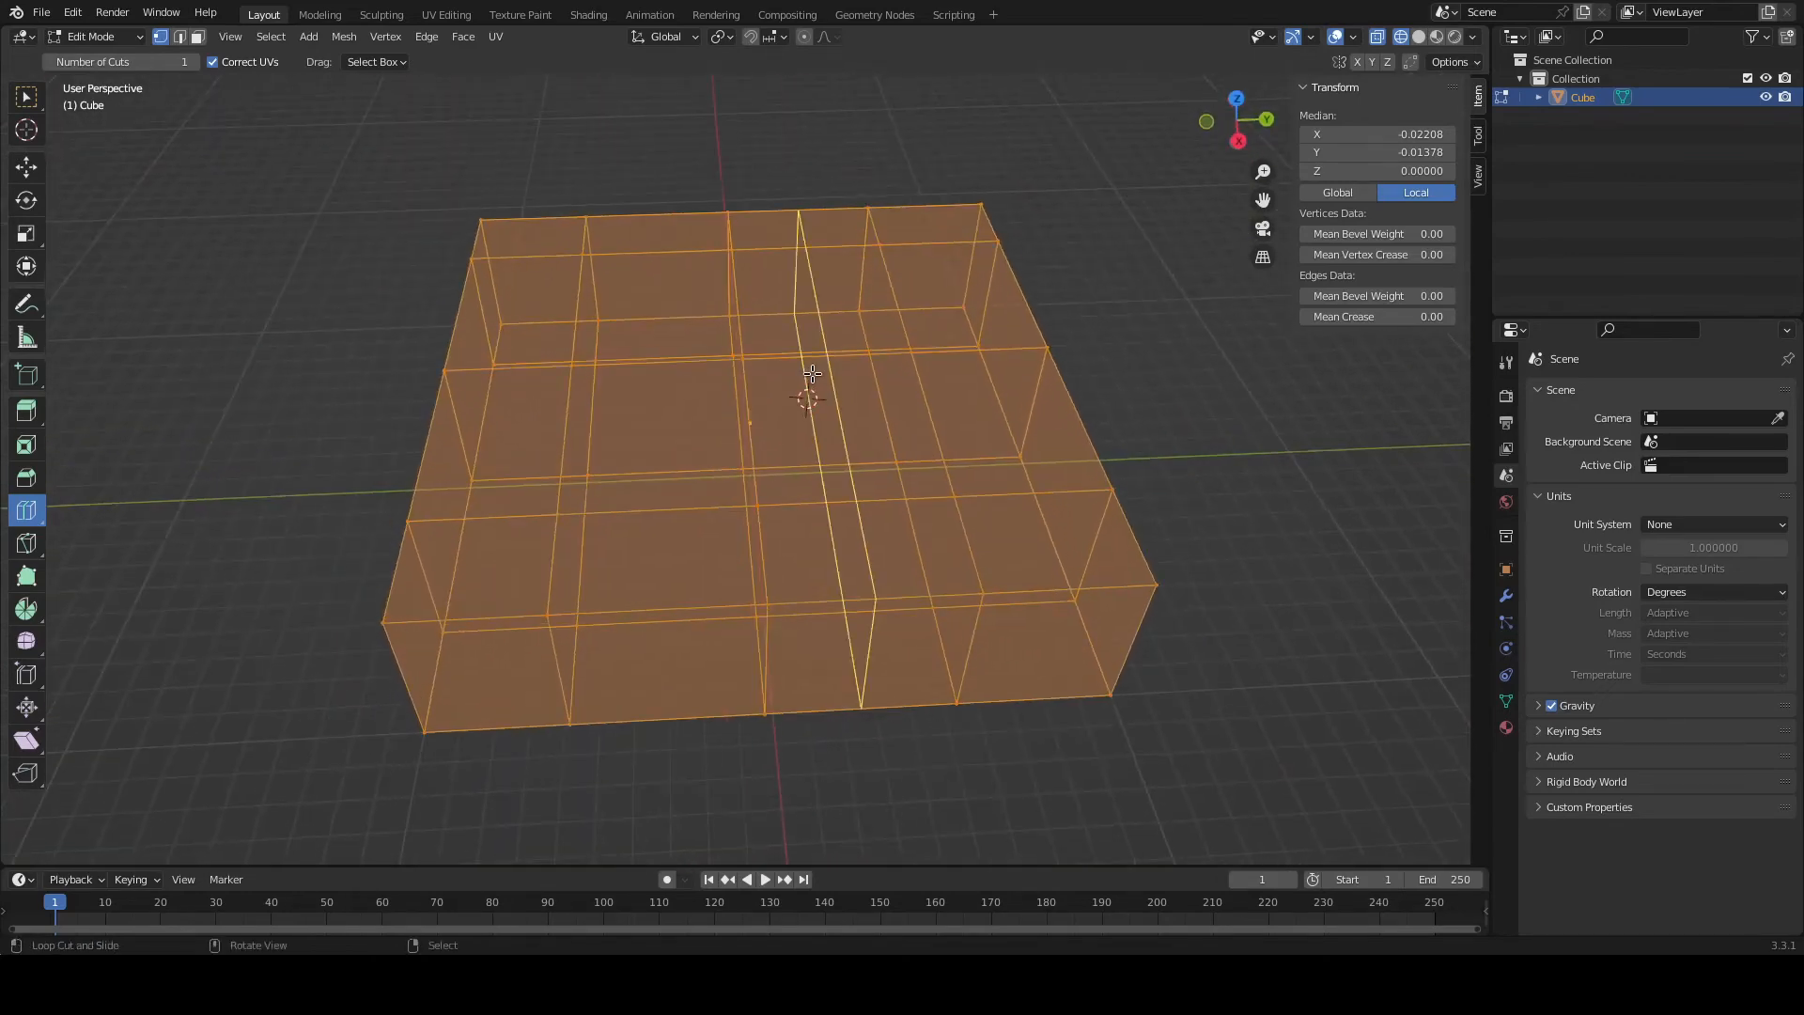
pyautogui.hotkey('alt', 'a')
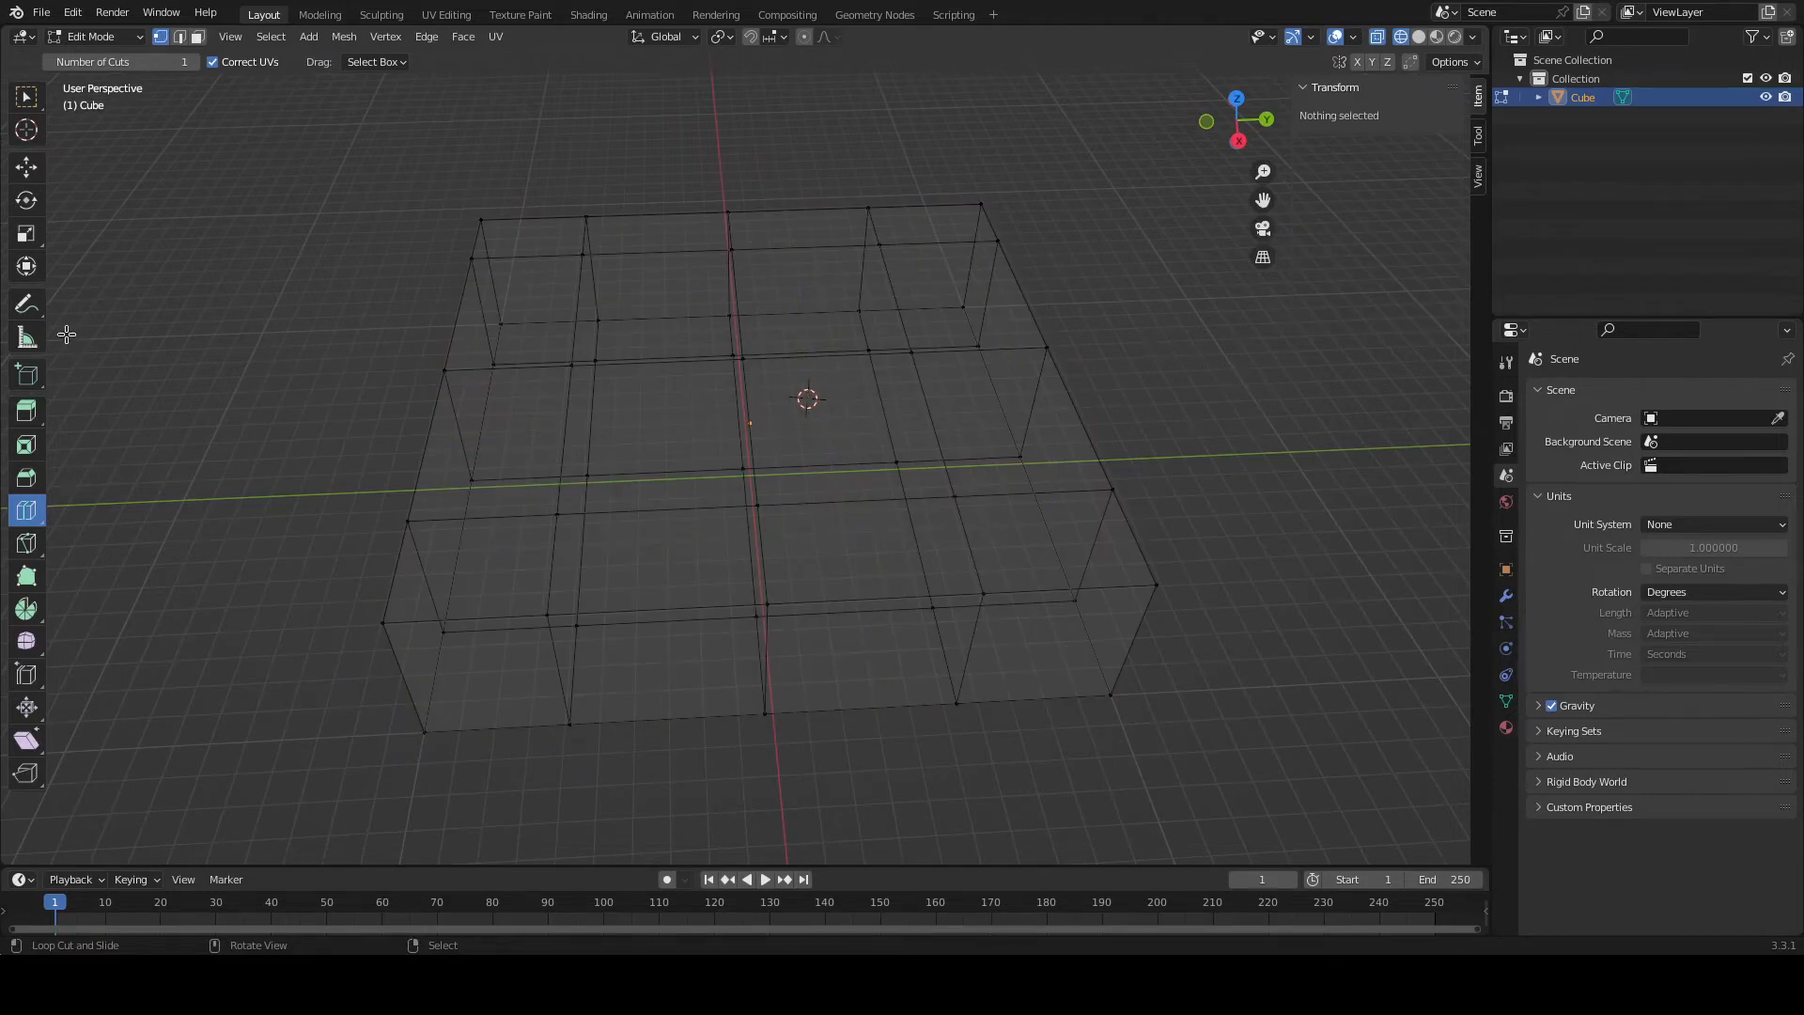
pyautogui.click(27, 97)
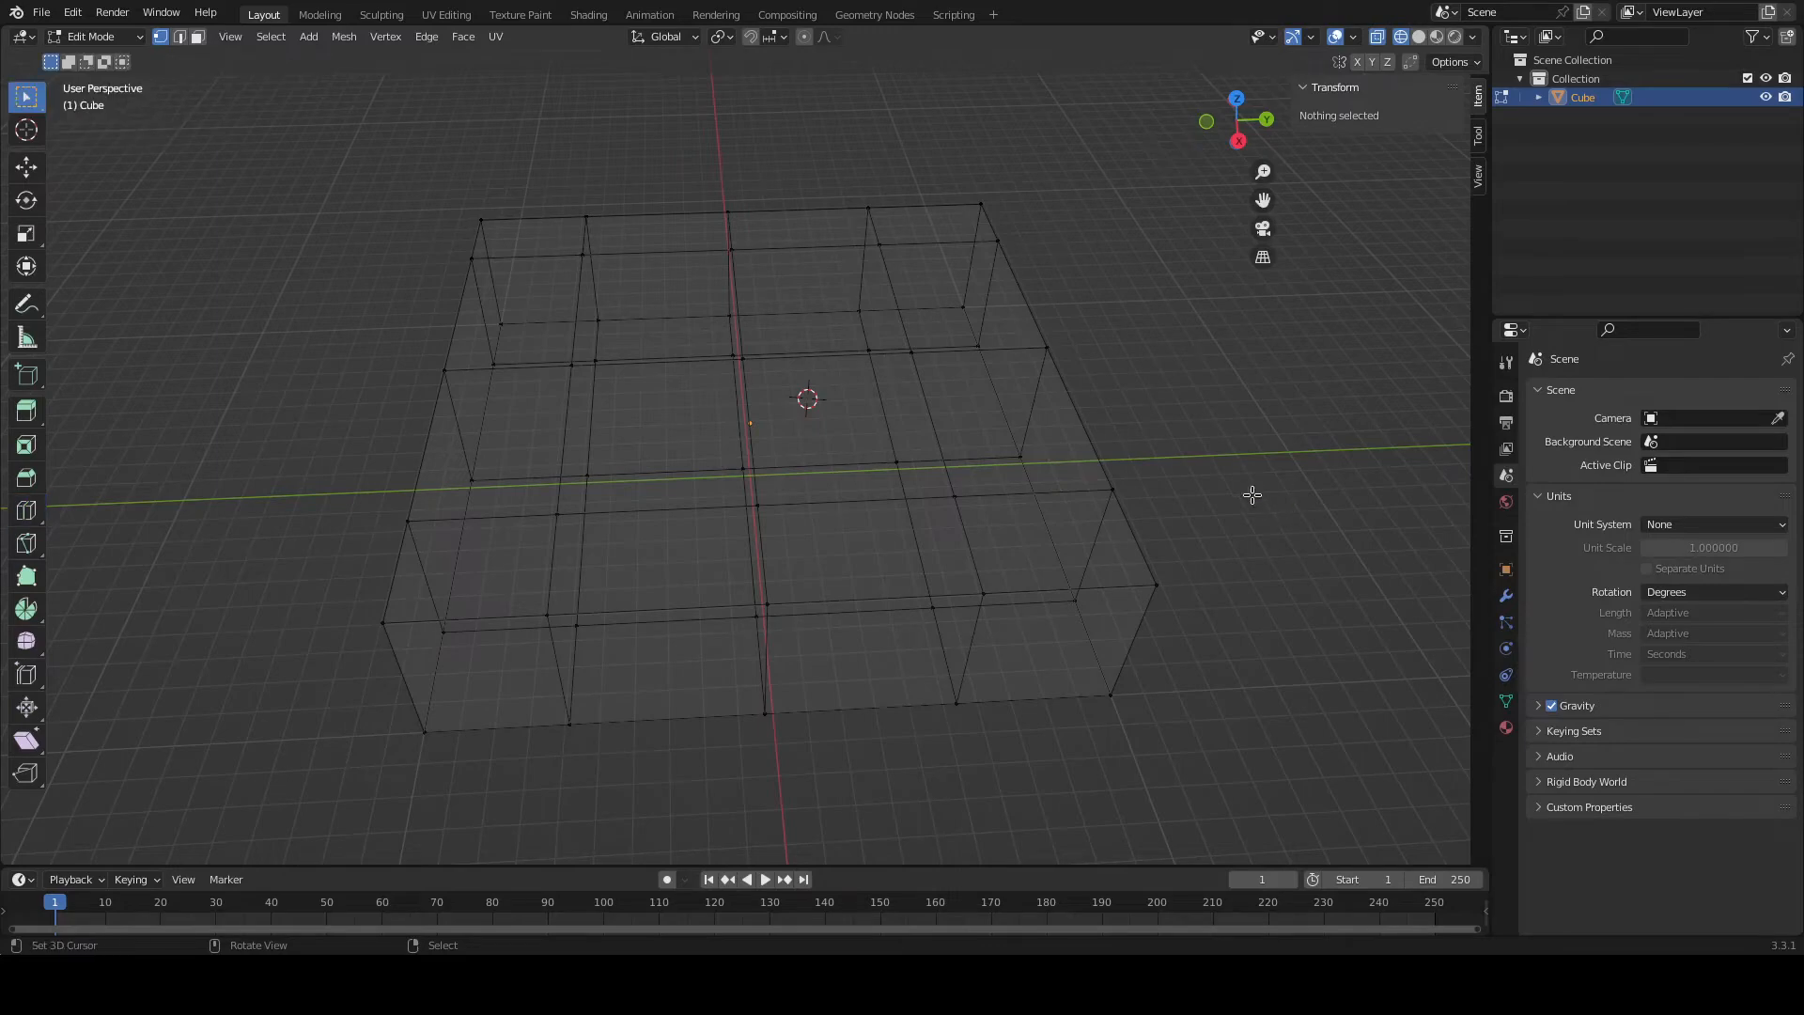
# Switch to edge selection mode, select the whole edge loop near the block's negative Y side, and clear the selection.
pyautogui.moveTo(1140, 373); pyautogui.dragTo(1182, 340, button='middle')
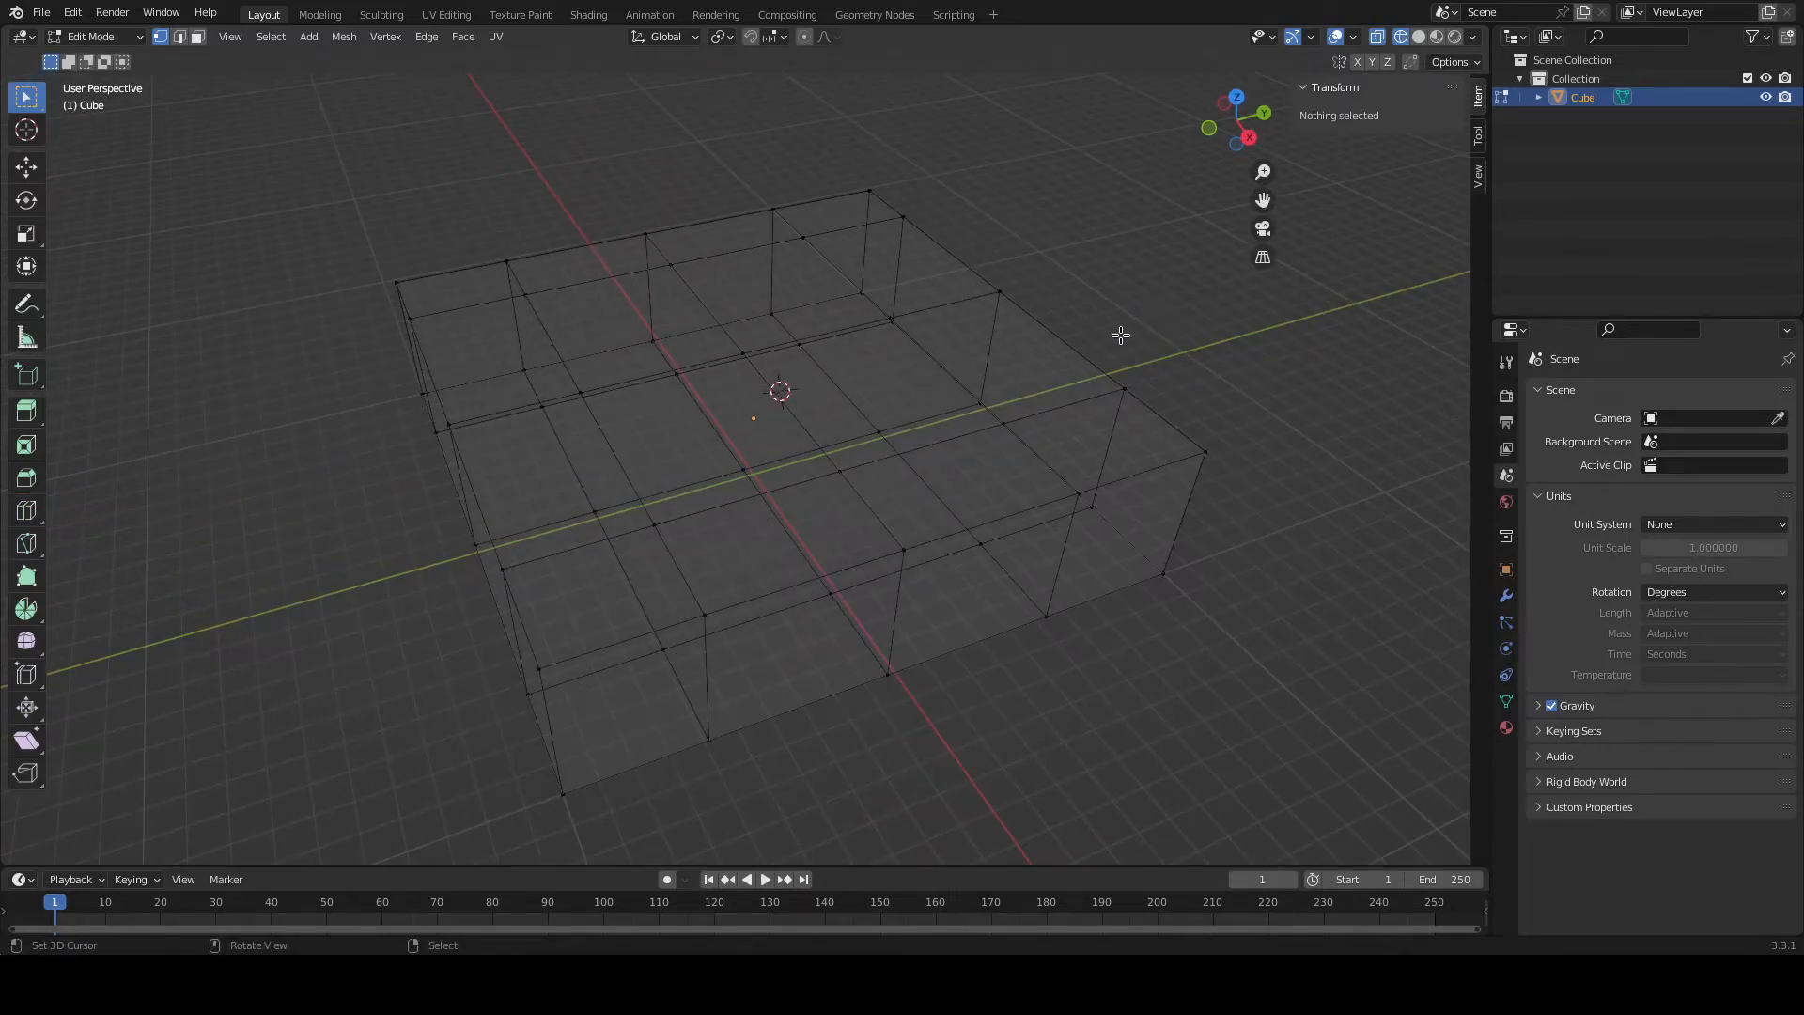
pyautogui.moveTo(1170, 279)
pyautogui.mouseDown(button='middle')
pyautogui.moveTo(1159, 351)
pyautogui.moveTo(1115, 406)
pyautogui.moveTo(1123, 318)
pyautogui.moveTo(1164, 281)
pyautogui.moveTo(1221, 274)
pyautogui.moveTo(1212, 297)
pyautogui.moveTo(1156, 312)
pyautogui.mouseUp(button='middle')
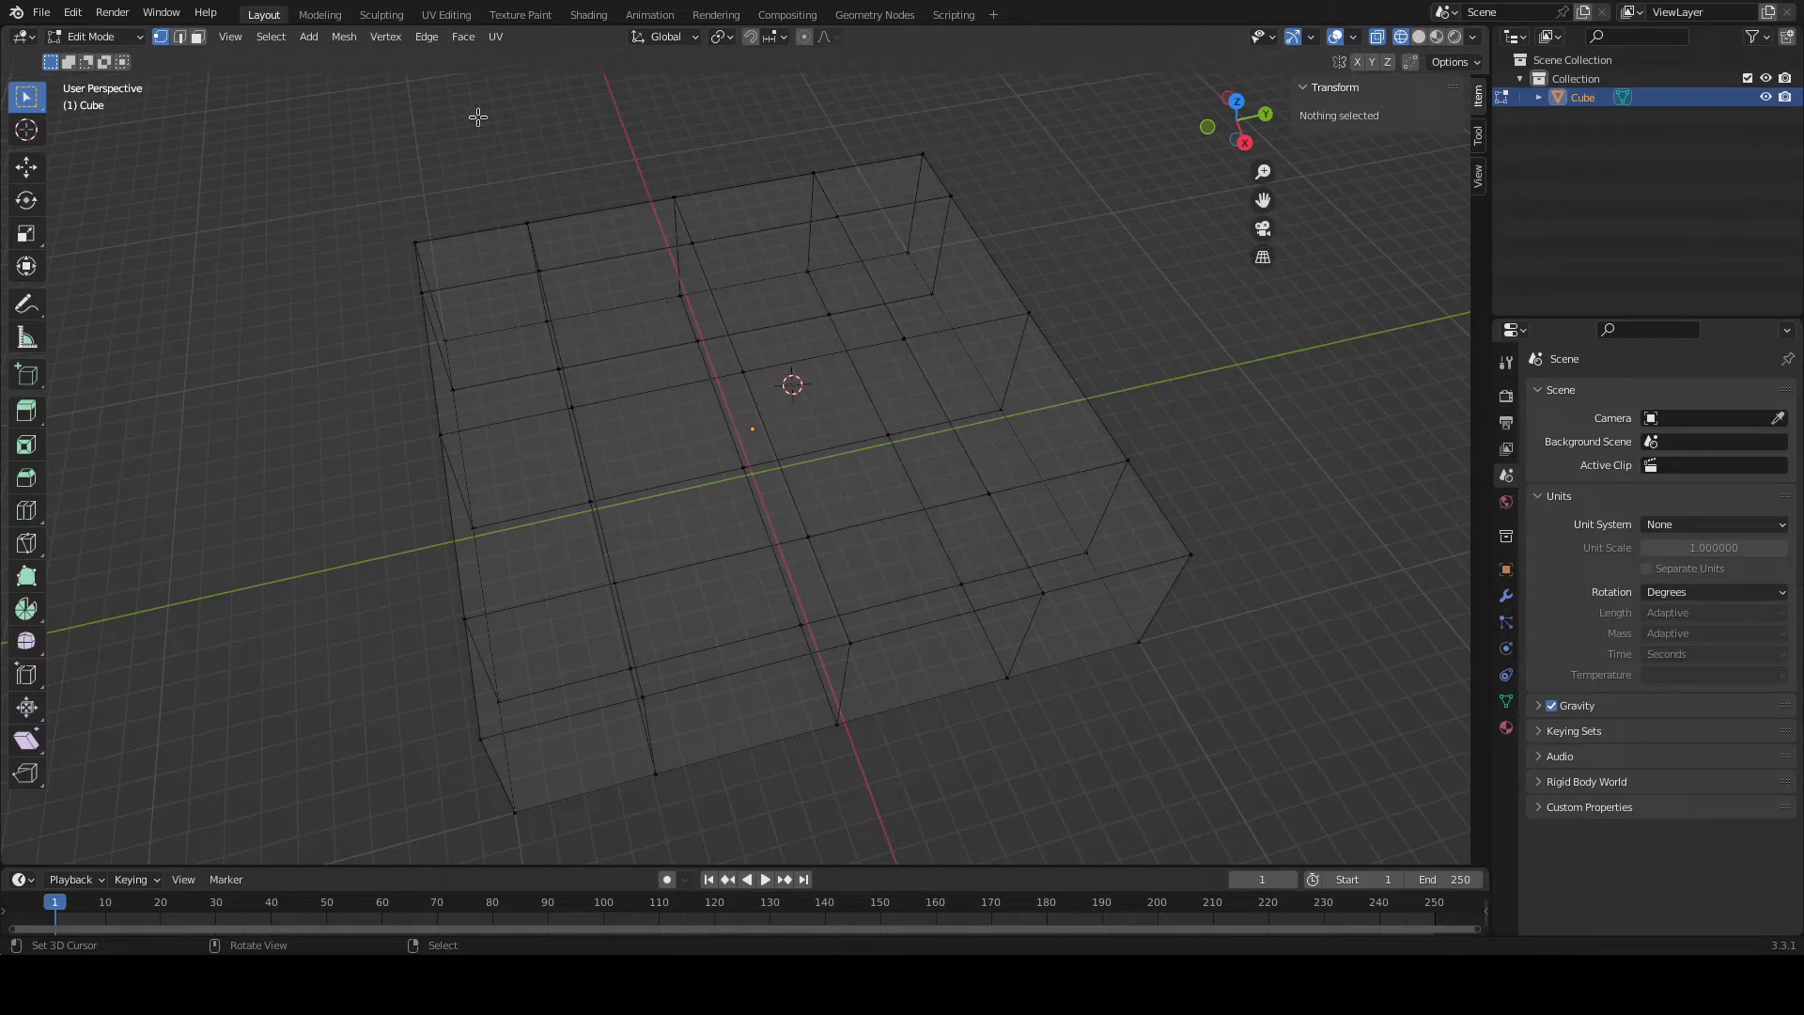
pyautogui.click(180, 42)
pyautogui.moveTo(817, 636); pyautogui.dragTo(850, 595, button='middle')
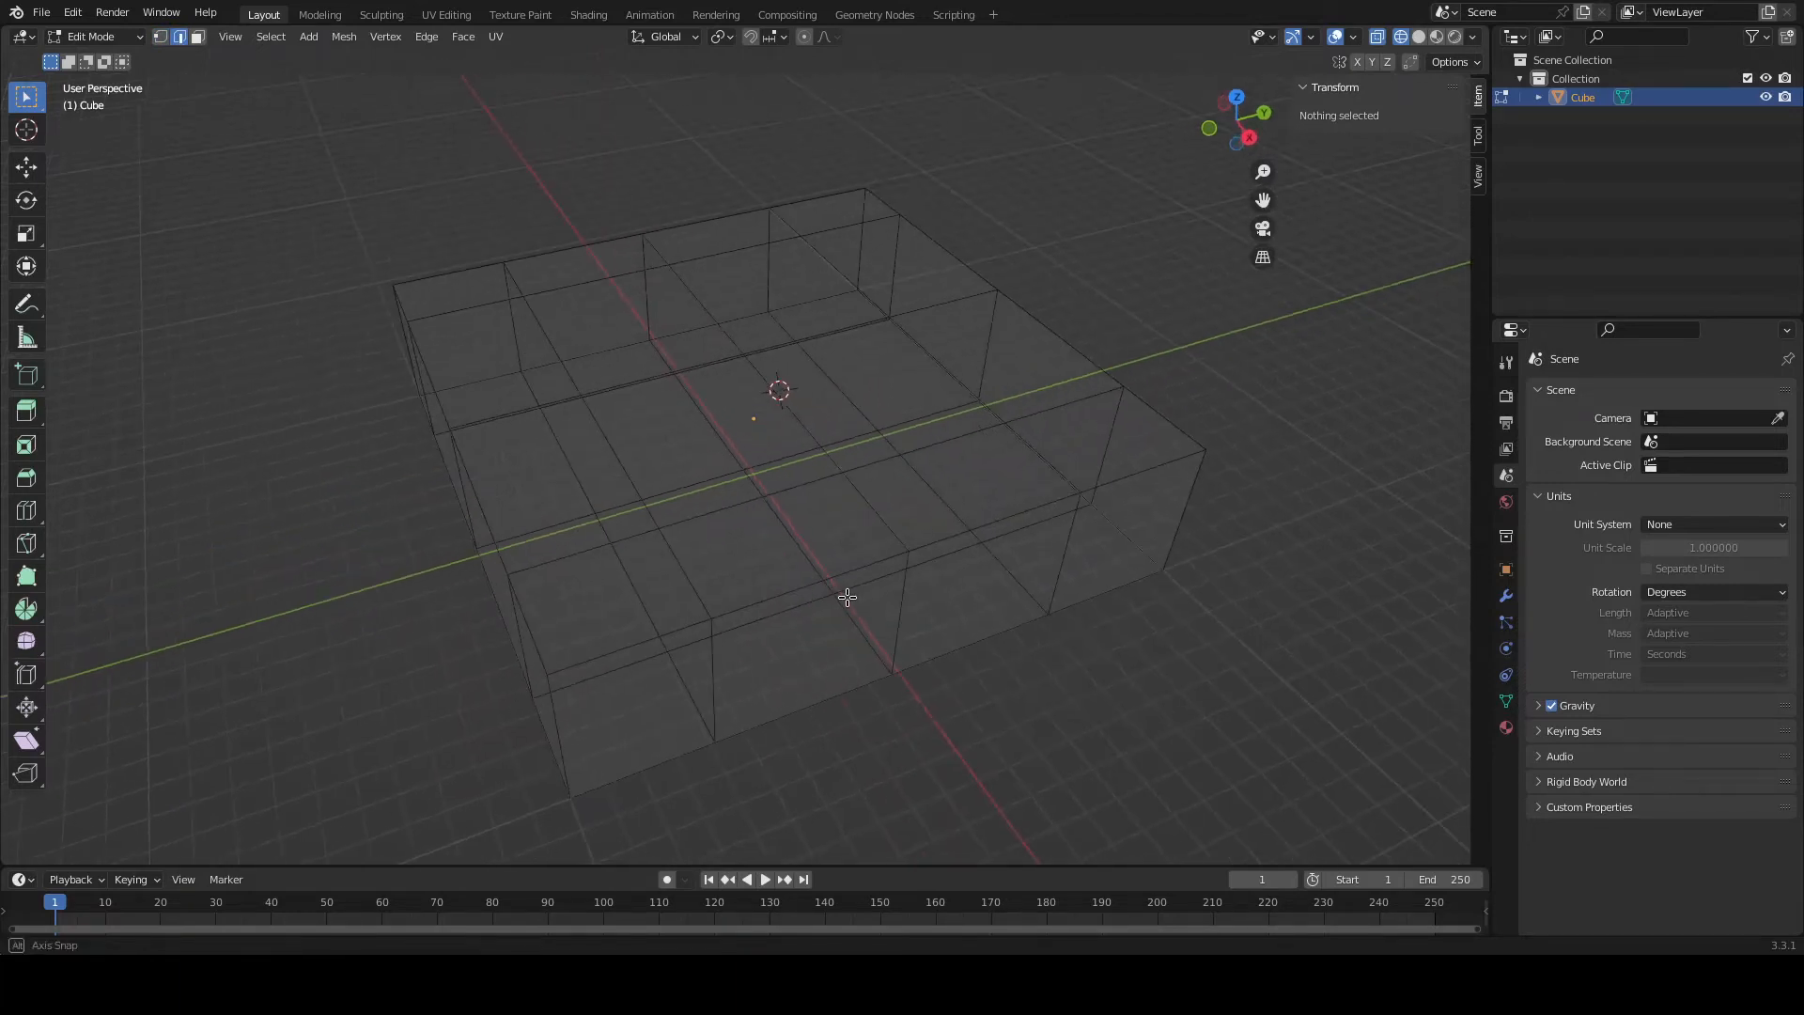
pyautogui.keyDown('alt'); pyautogui.click(713, 680); pyautogui.keyUp('alt')
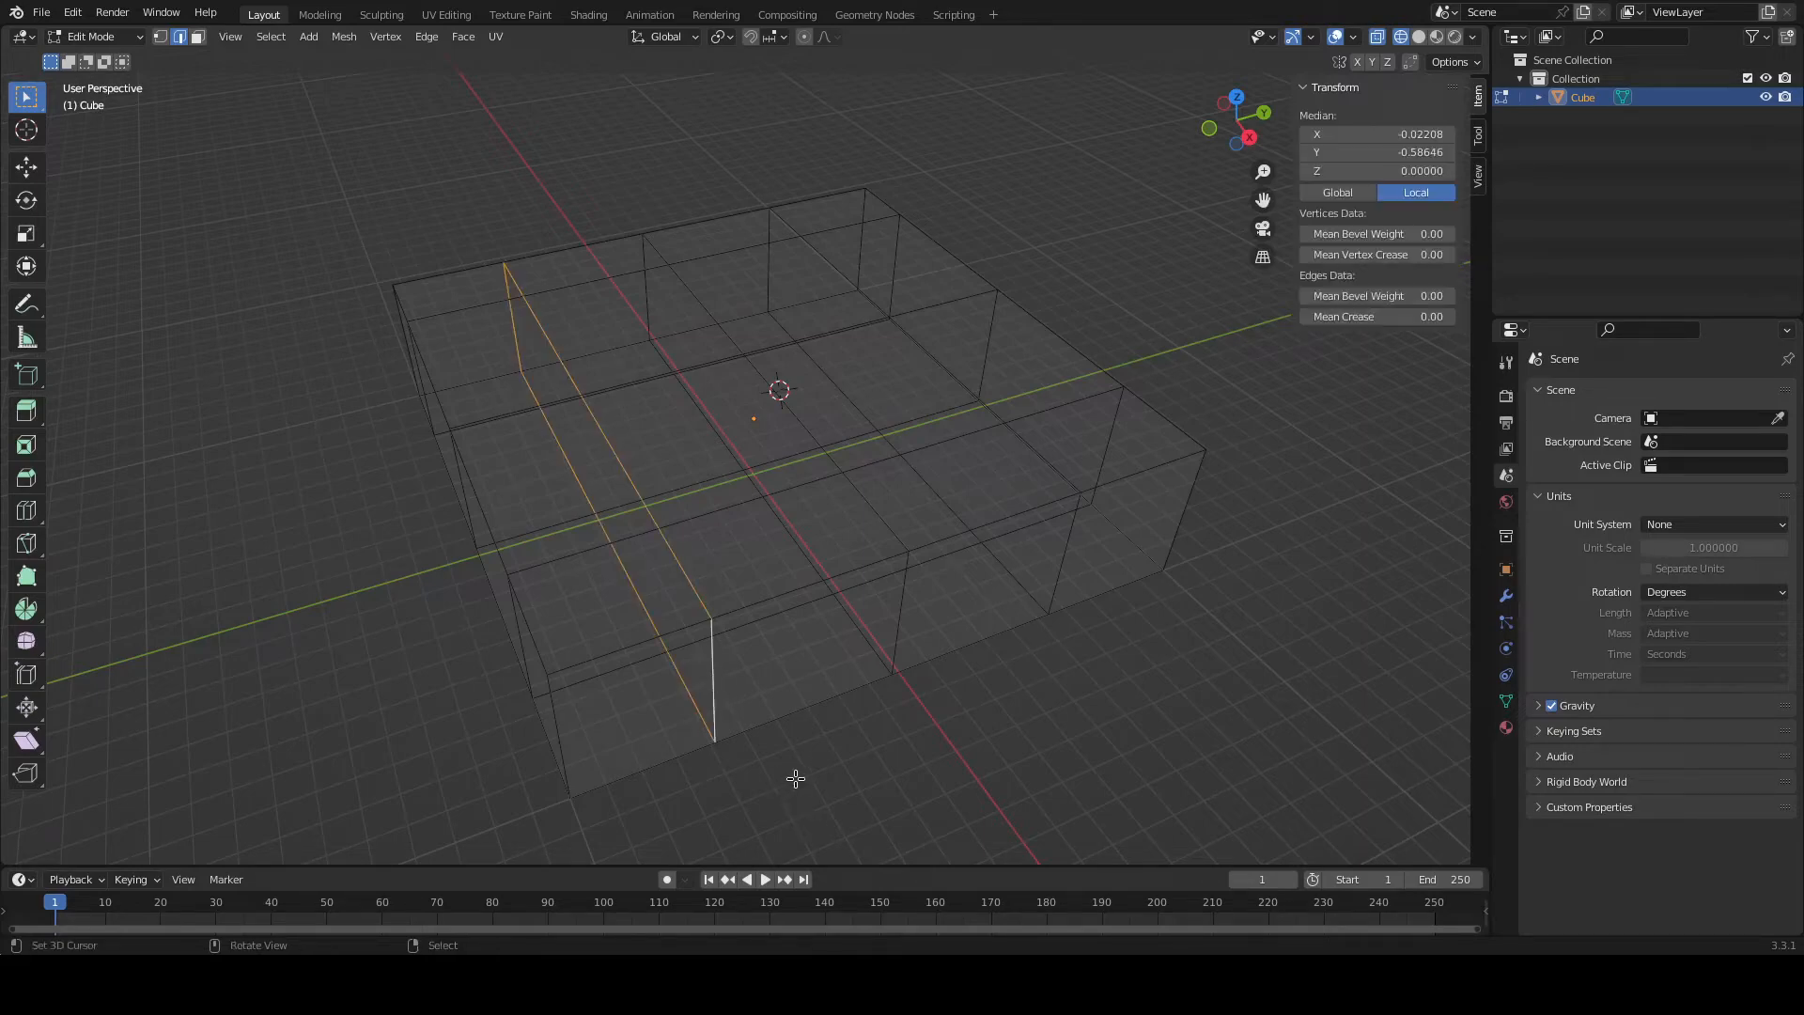
pyautogui.moveTo(825, 745); pyautogui.dragTo(865, 709, button='middle')
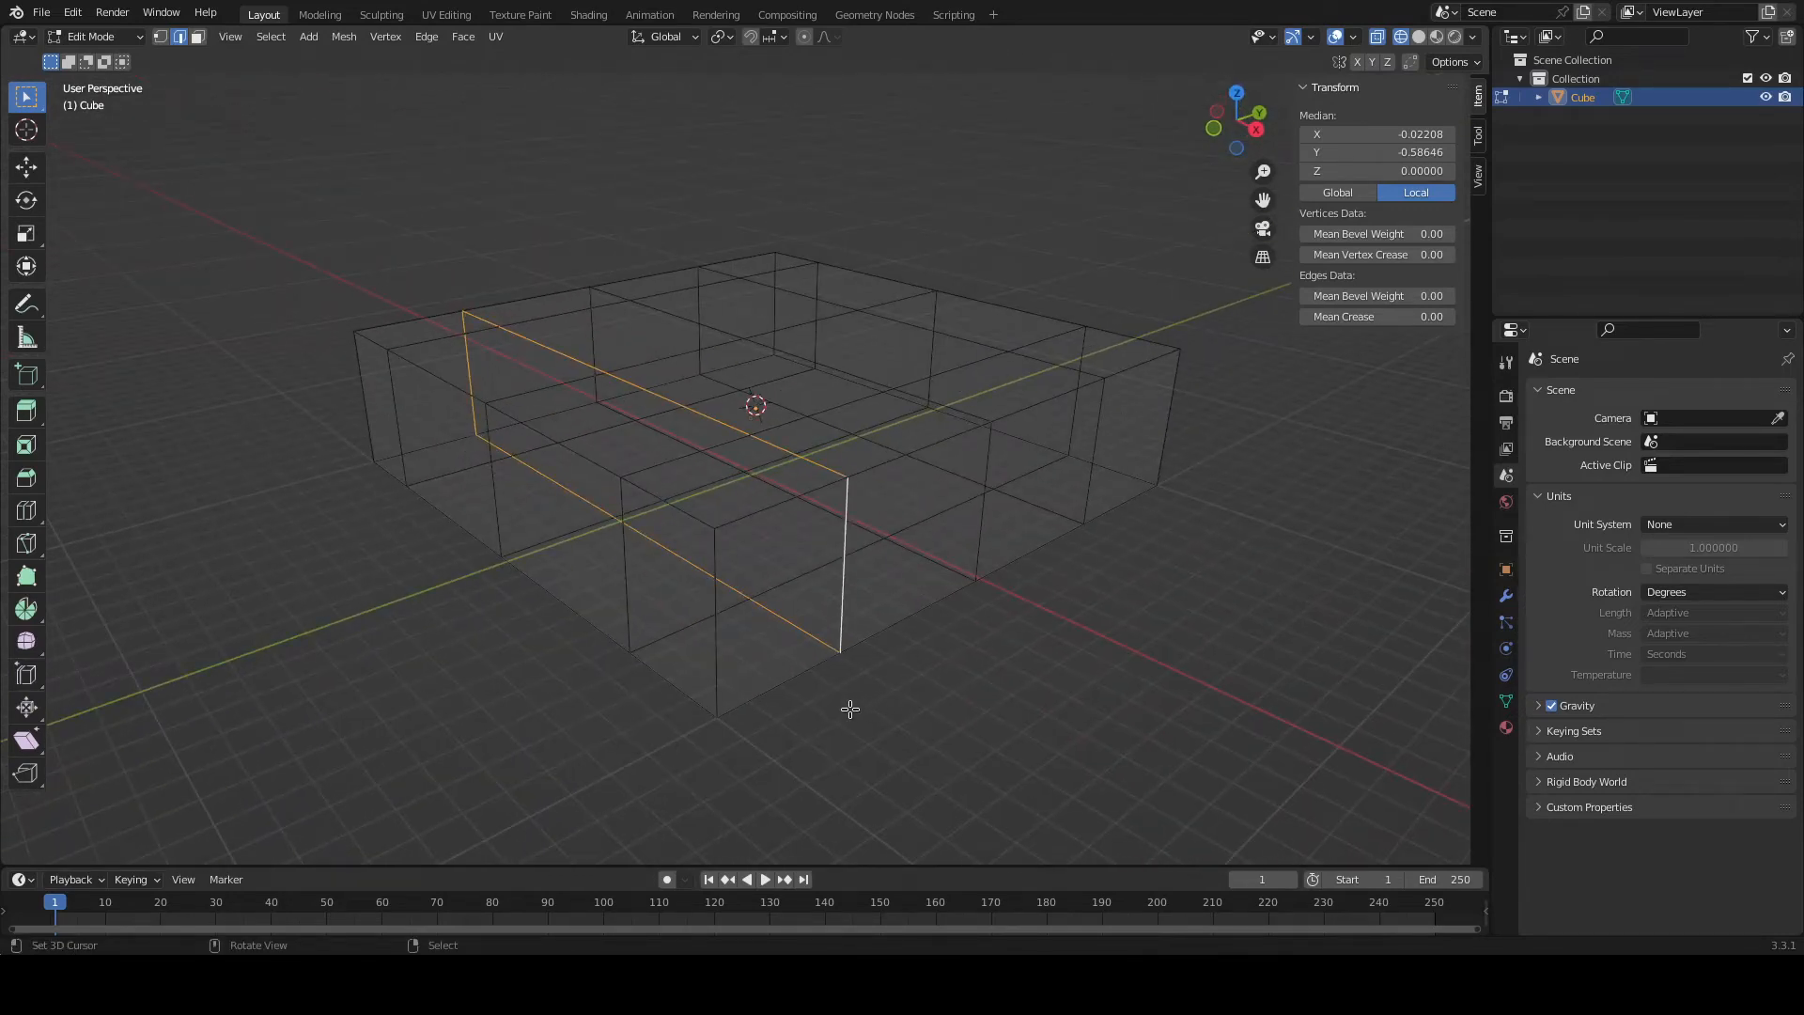
pyautogui.hotkey('alt', 'a')
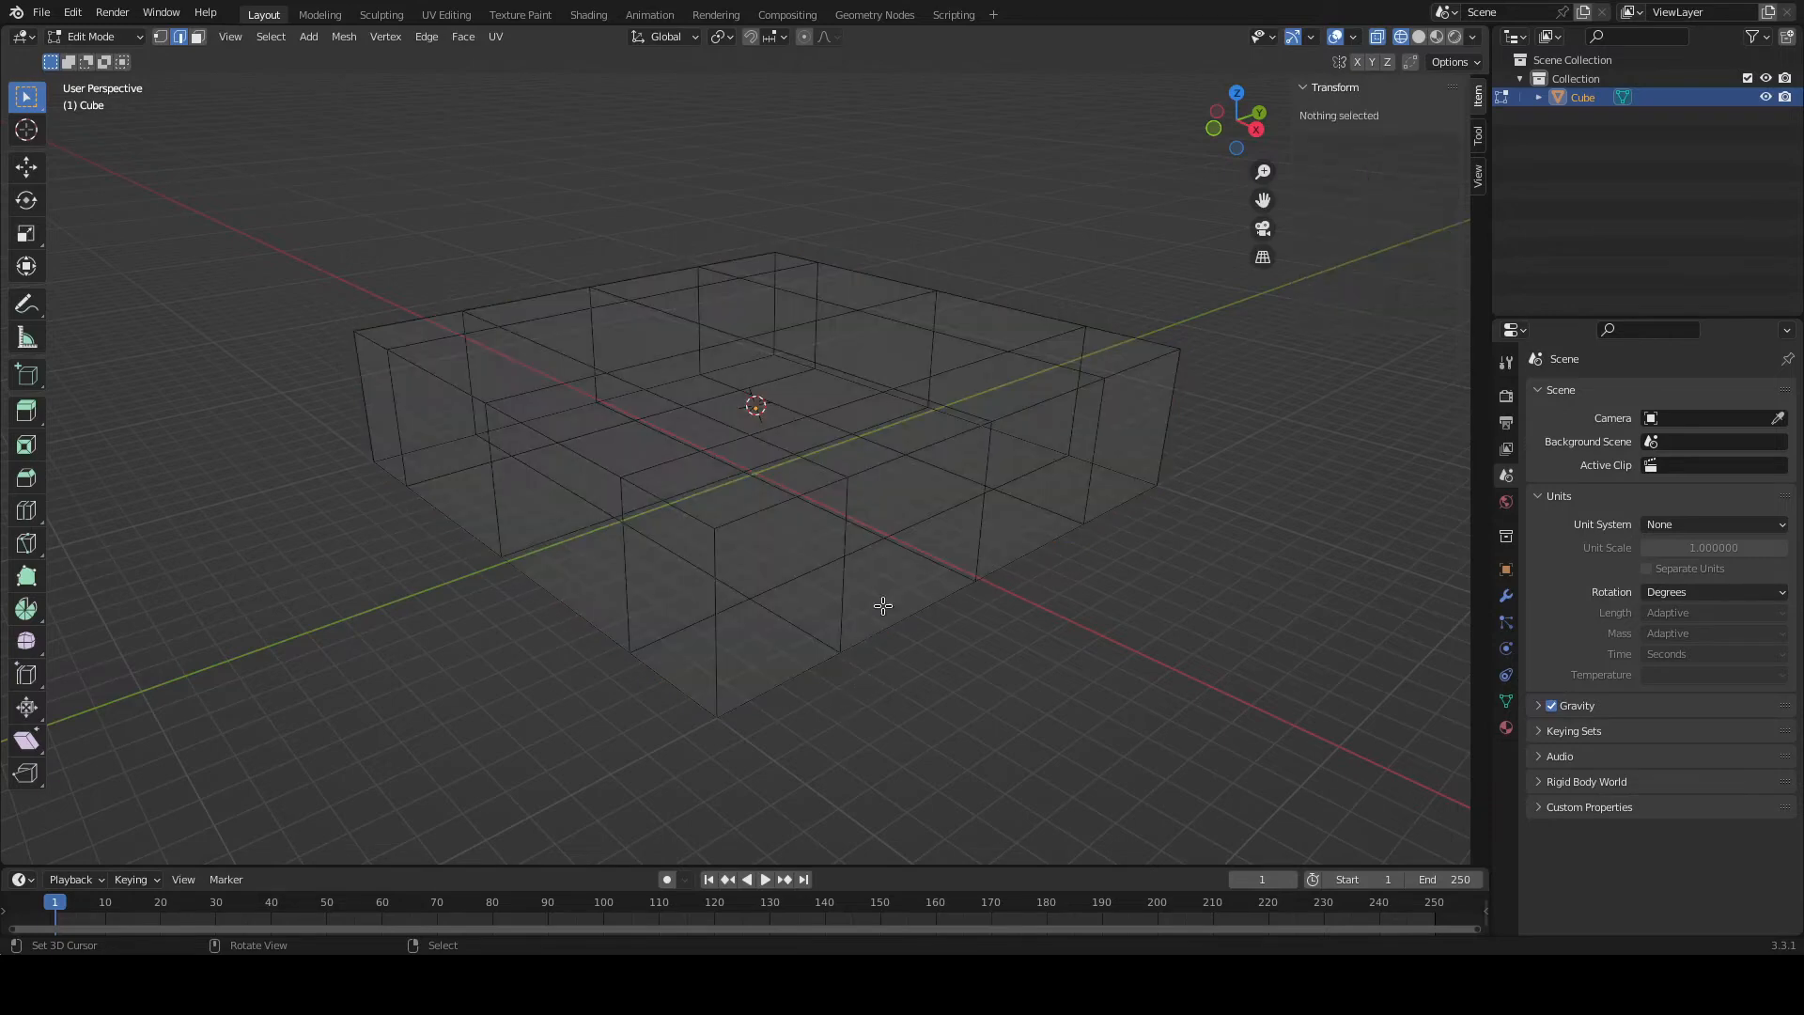
# Select the edge loop near the negative Y side and show its median in global coordinates.
pyautogui.click(843, 524)
pyautogui.moveTo(1007, 596); pyautogui.dragTo(834, 725, button='middle')
pyautogui.keyDown('alt'); pyautogui.click(776, 640); pyautogui.keyUp('alt')
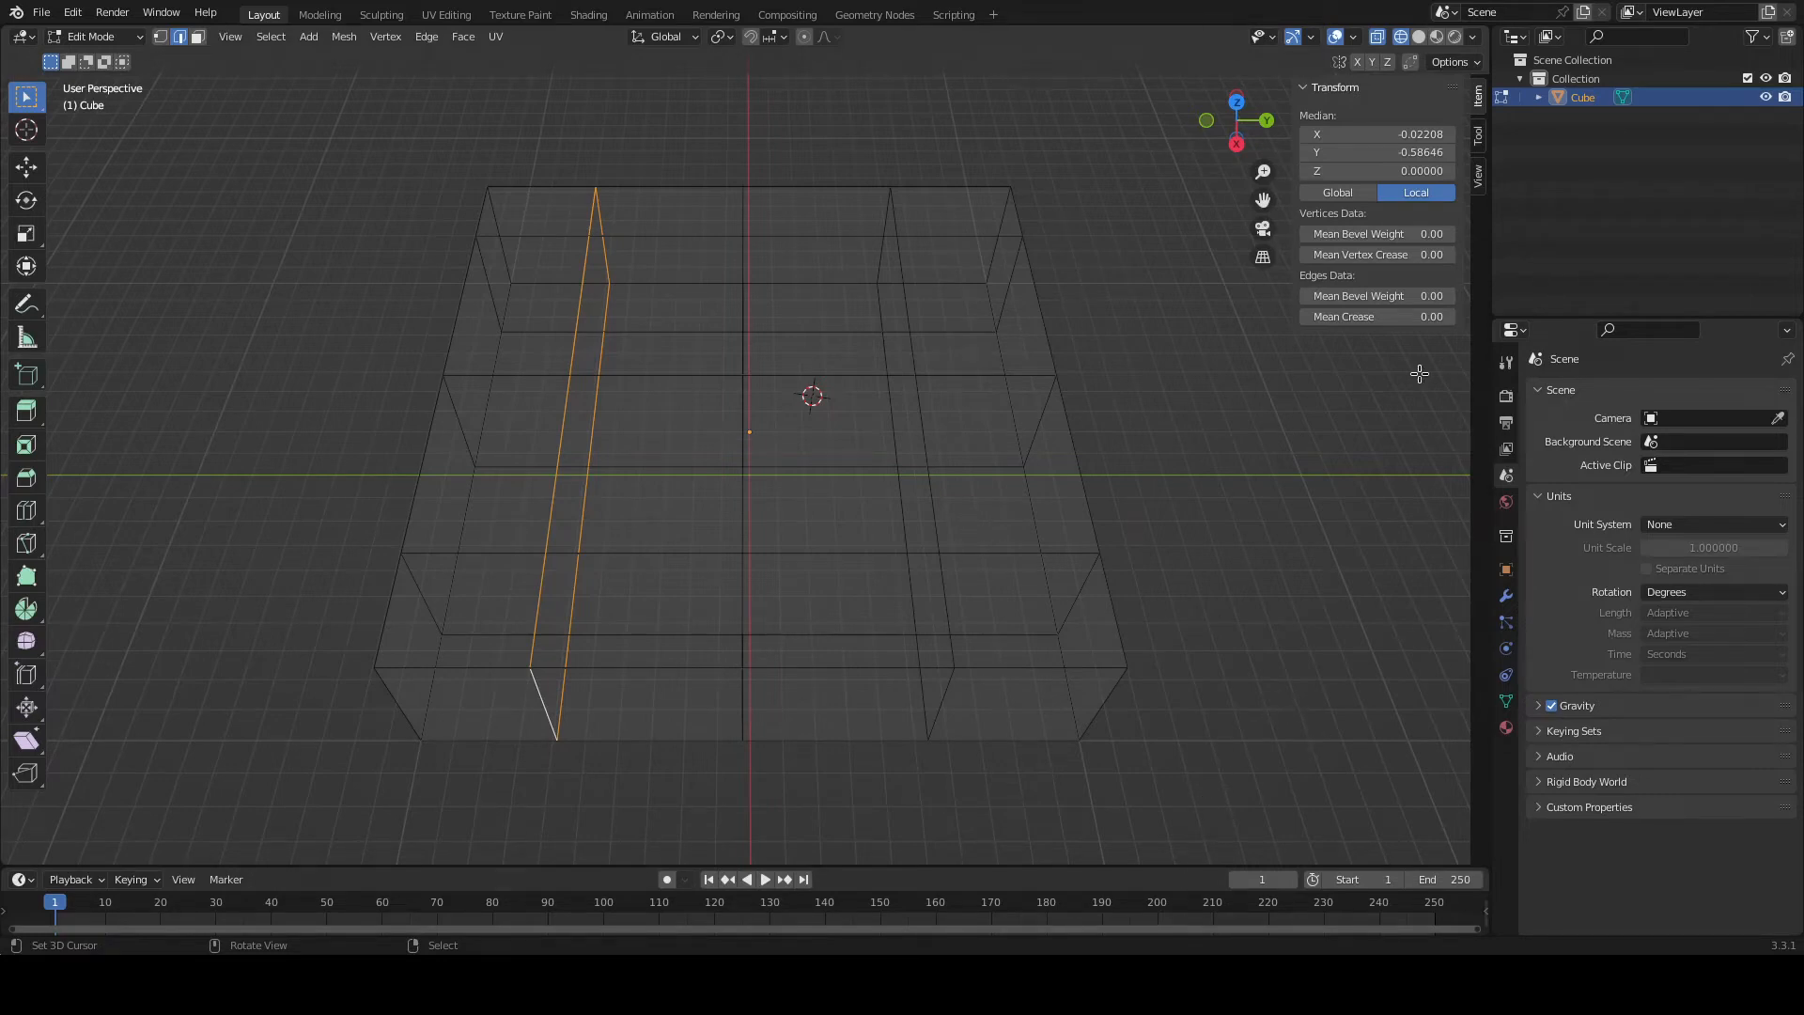
pyautogui.click(1350, 190)
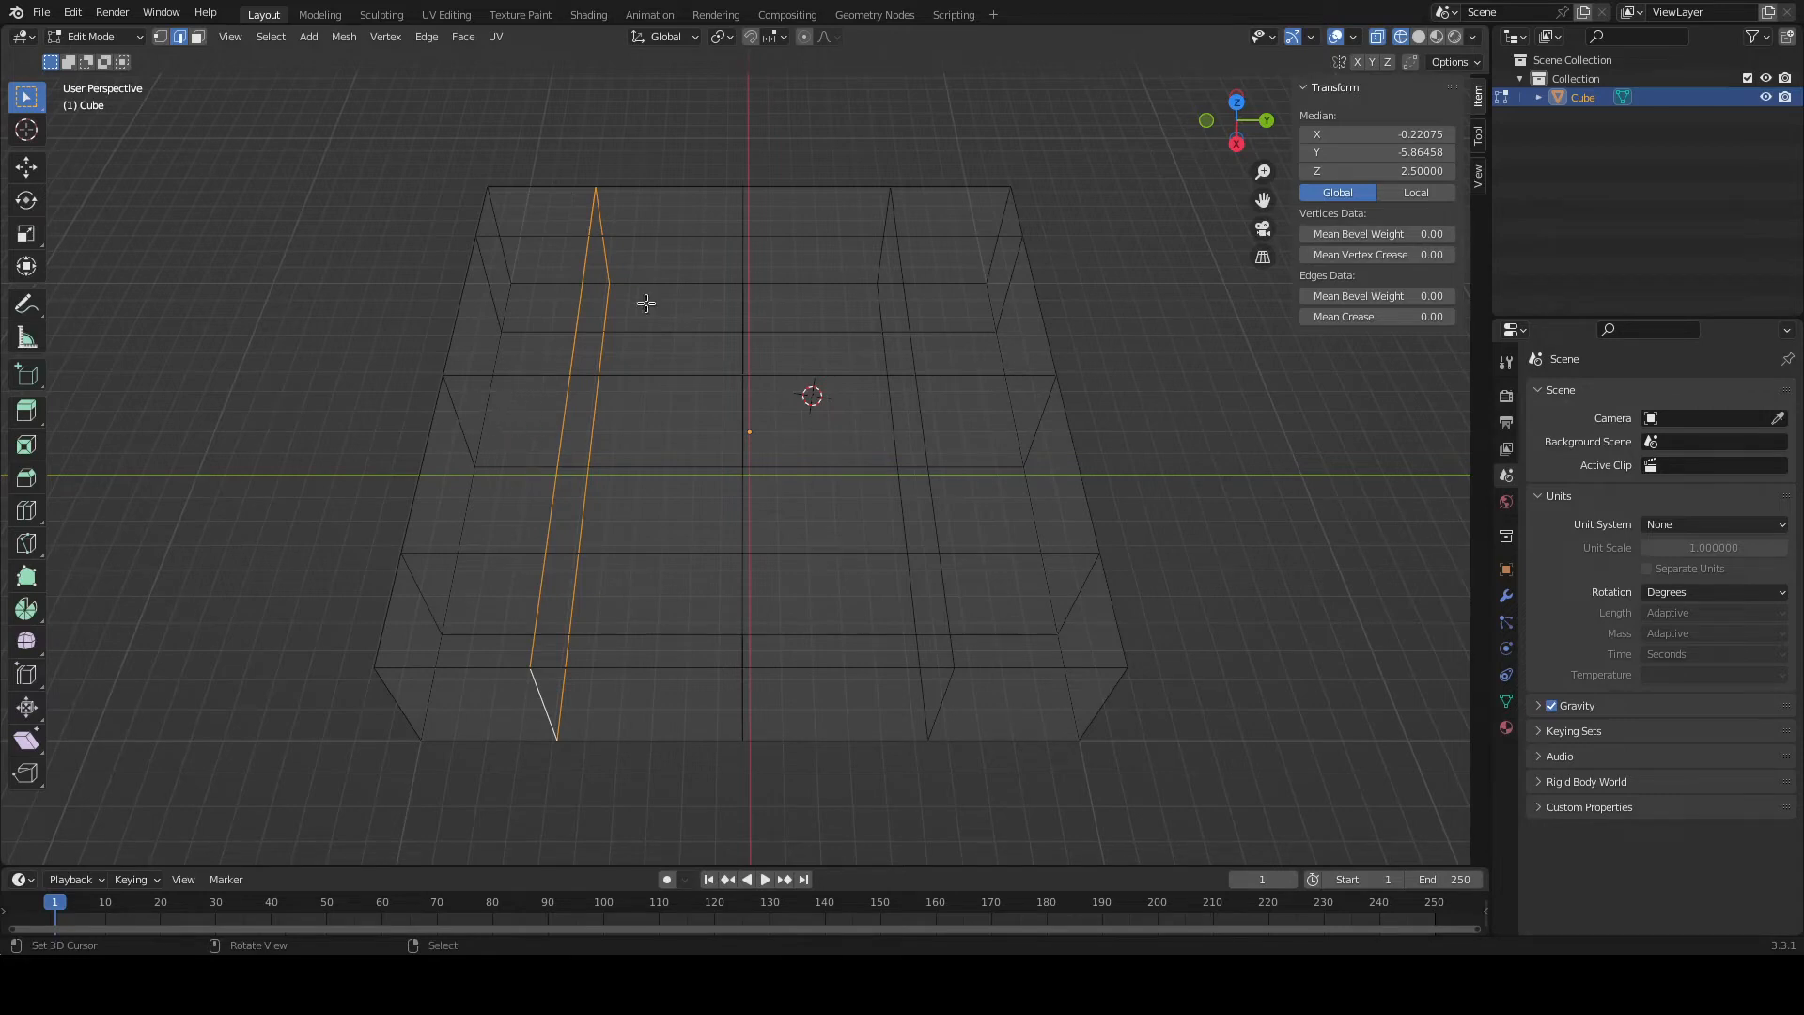
pyautogui.click(1409, 134)
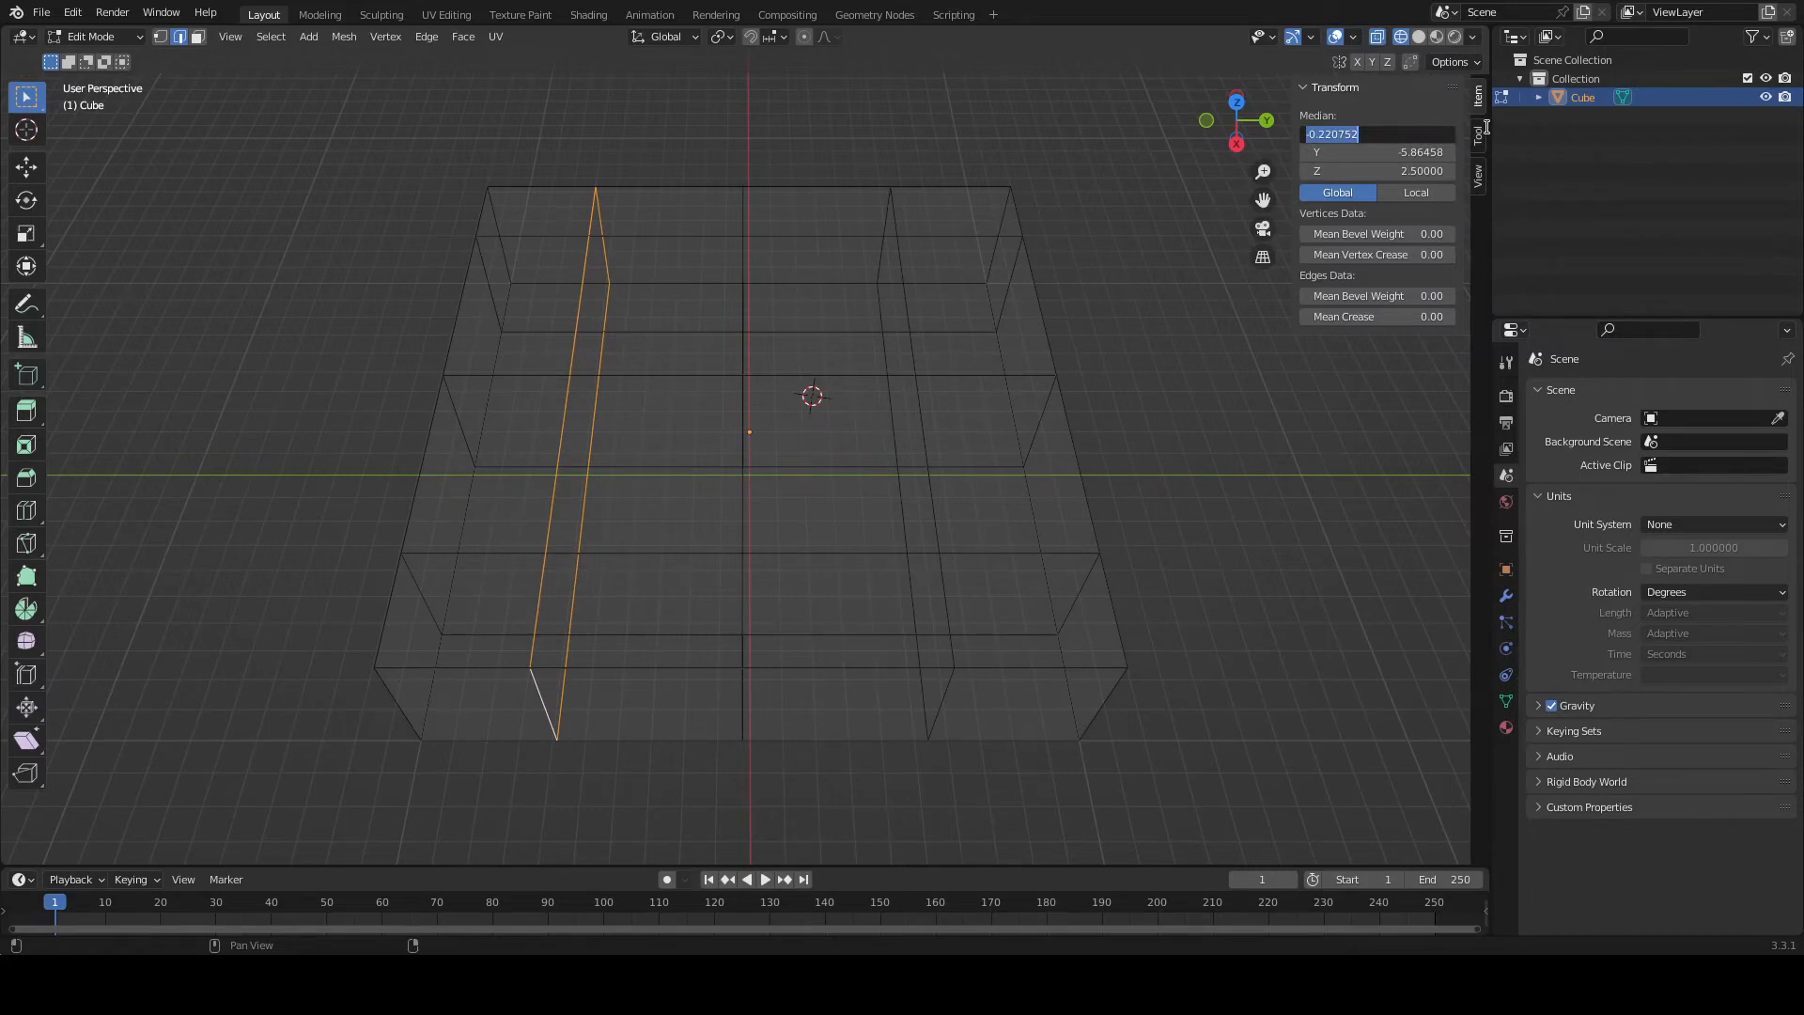
pyautogui.press('BackSpace')
pyautogui.press('Return')
pyautogui.hotkey('ctrl', 'z')
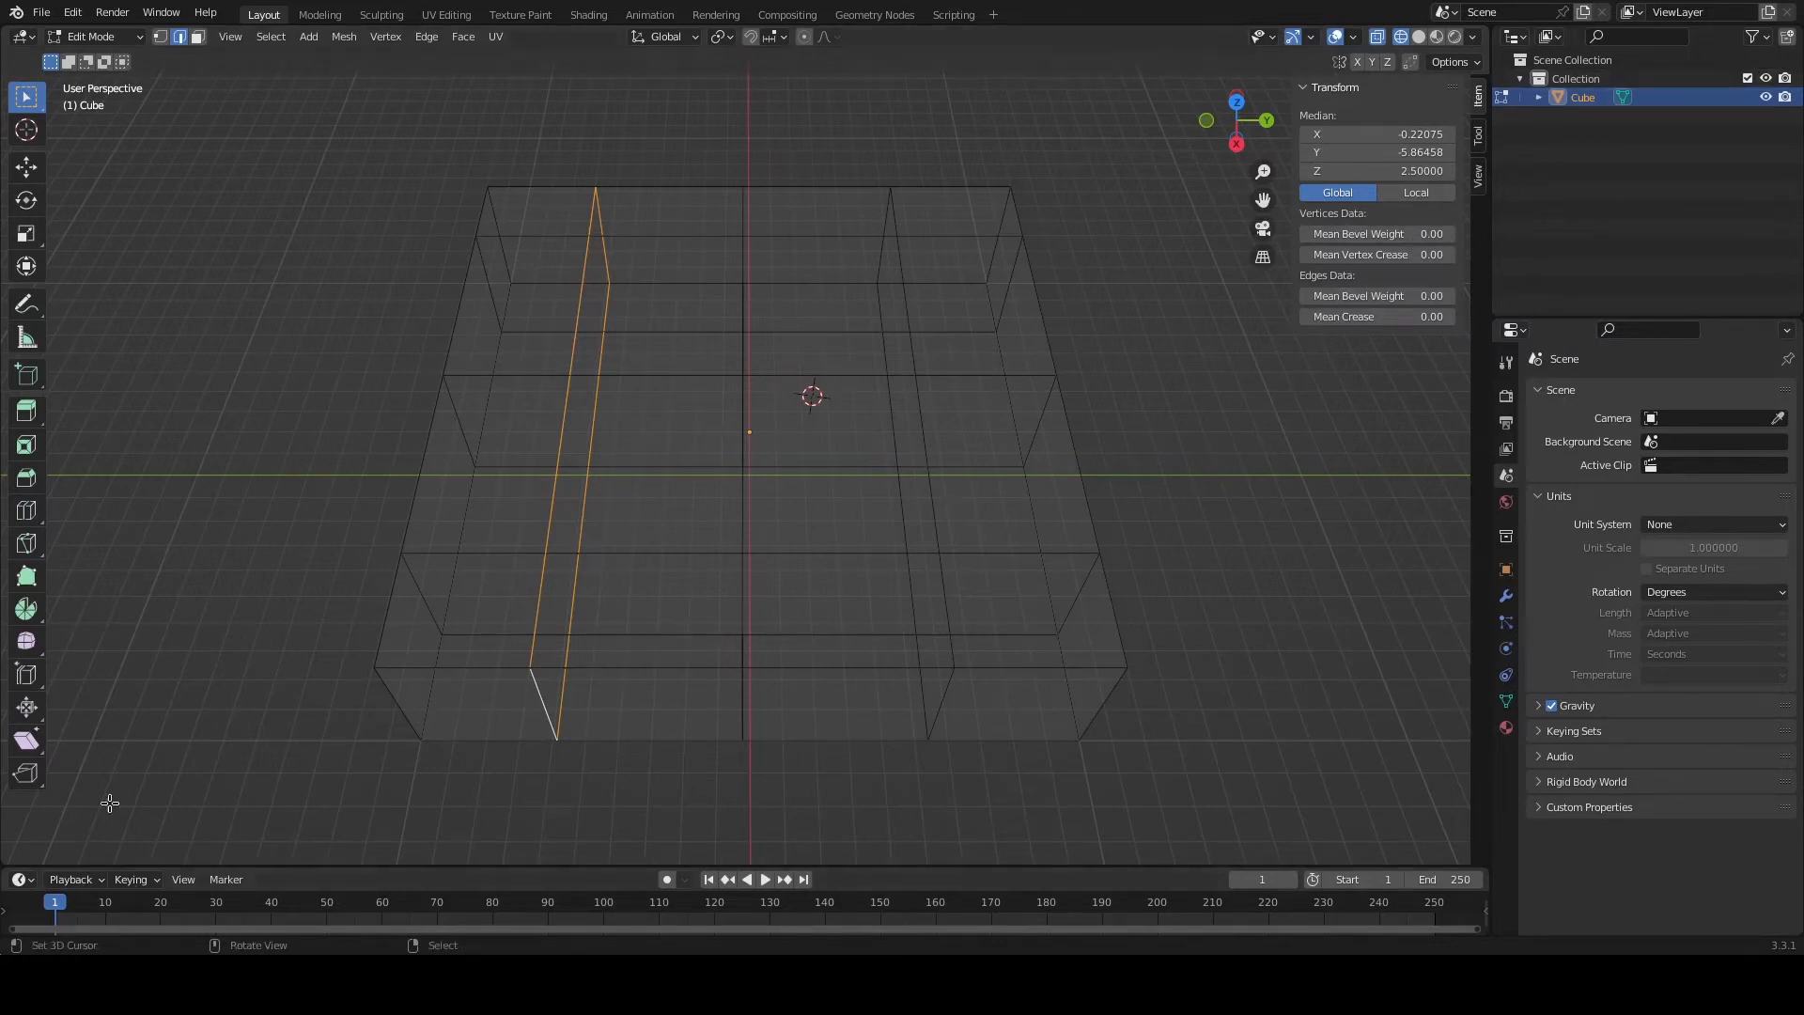
# Select the edge loop near the block's positive X side and open its global median X value.
pyautogui.moveTo(964, 609); pyautogui.dragTo(995, 536, button='middle')
pyautogui.moveTo(1105, 435); pyautogui.dragTo(1087, 467, button='middle')
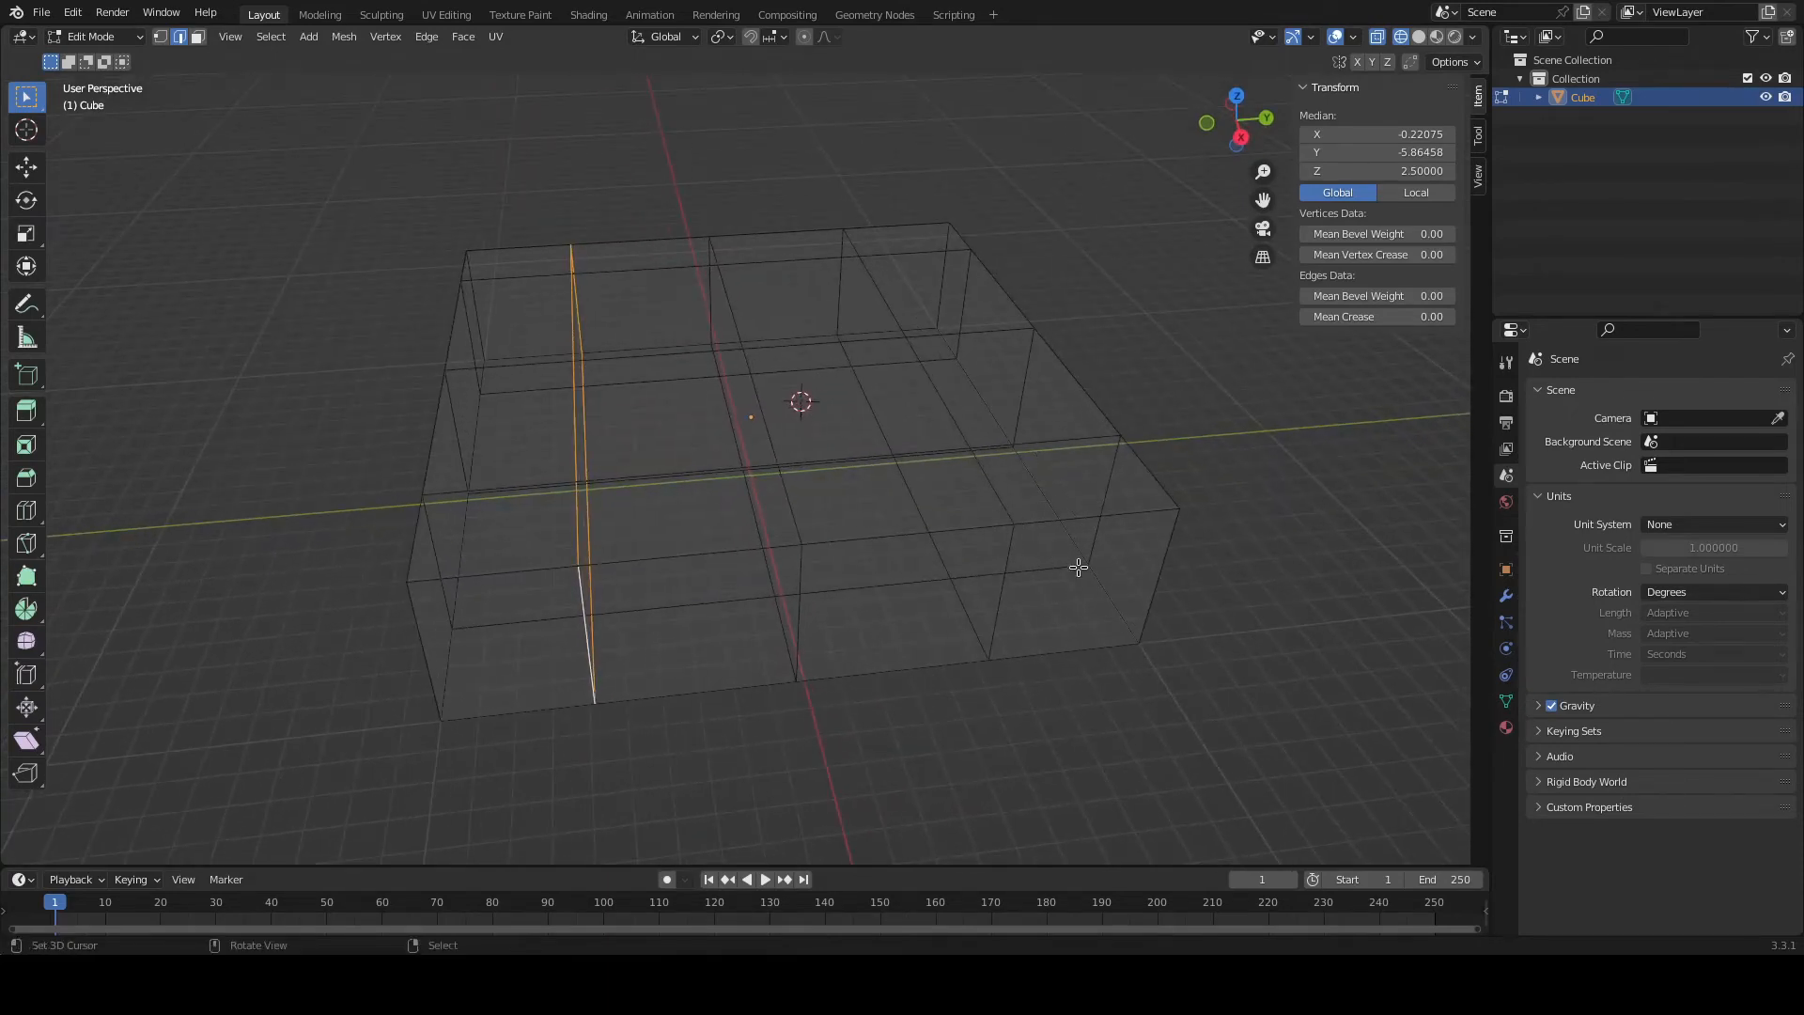
pyautogui.moveTo(1220, 447); pyautogui.dragTo(1170, 478, button='middle')
pyautogui.moveTo(914, 608); pyautogui.dragTo(950, 535, button='middle')
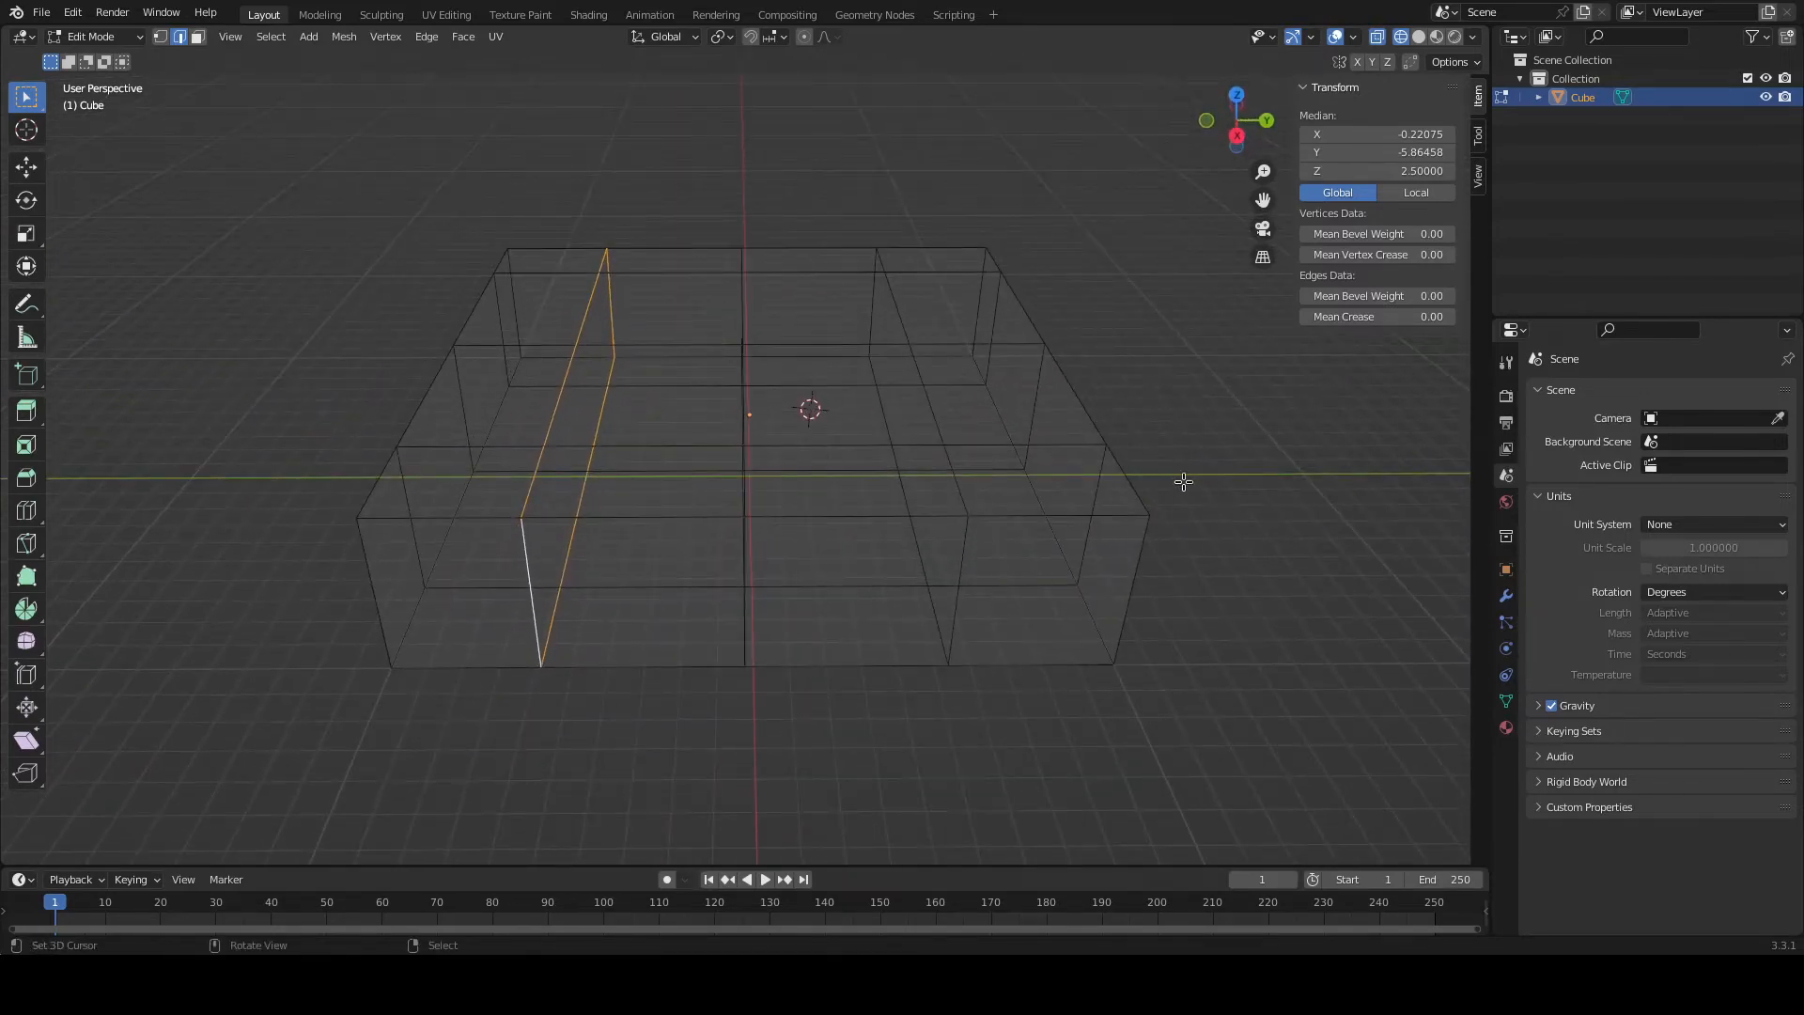
pyautogui.moveTo(1224, 472); pyautogui.dragTo(1006, 483, button='middle')
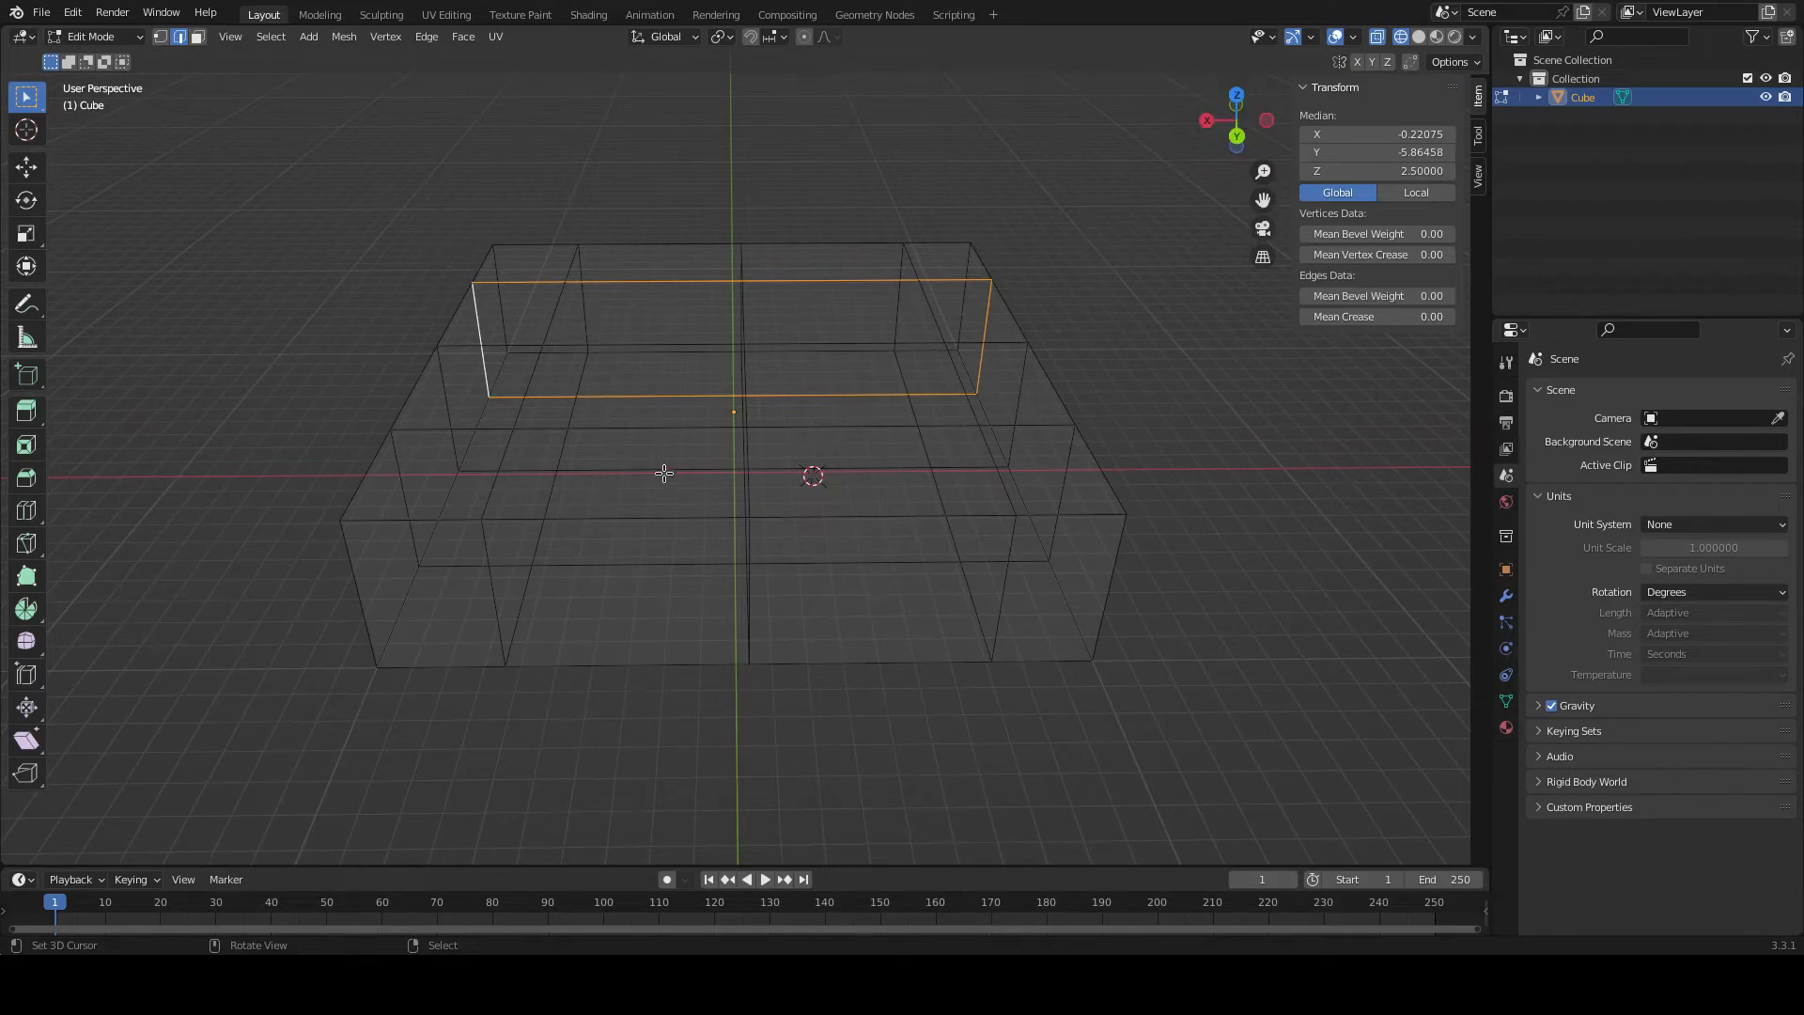
pyautogui.moveTo(676, 454); pyautogui.dragTo(672, 540, button='middle')
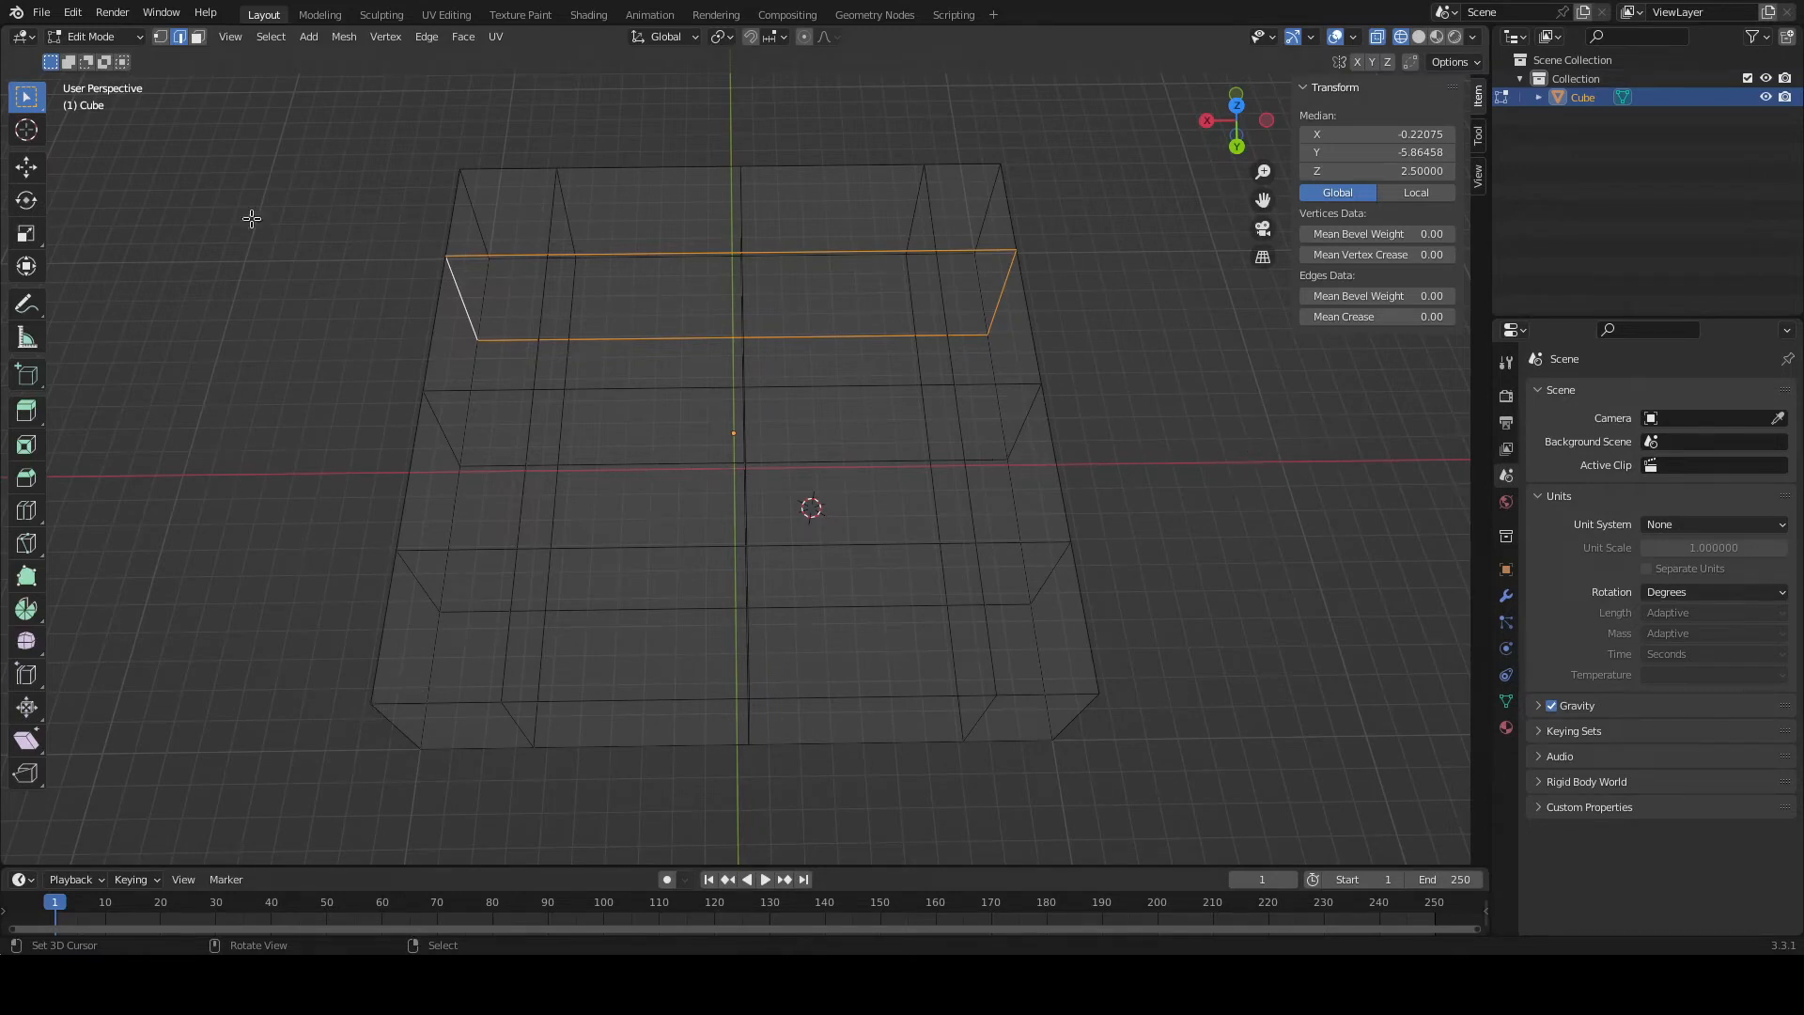
pyautogui.keyDown('alt'); pyautogui.click(517, 721); pyautogui.keyUp('alt')
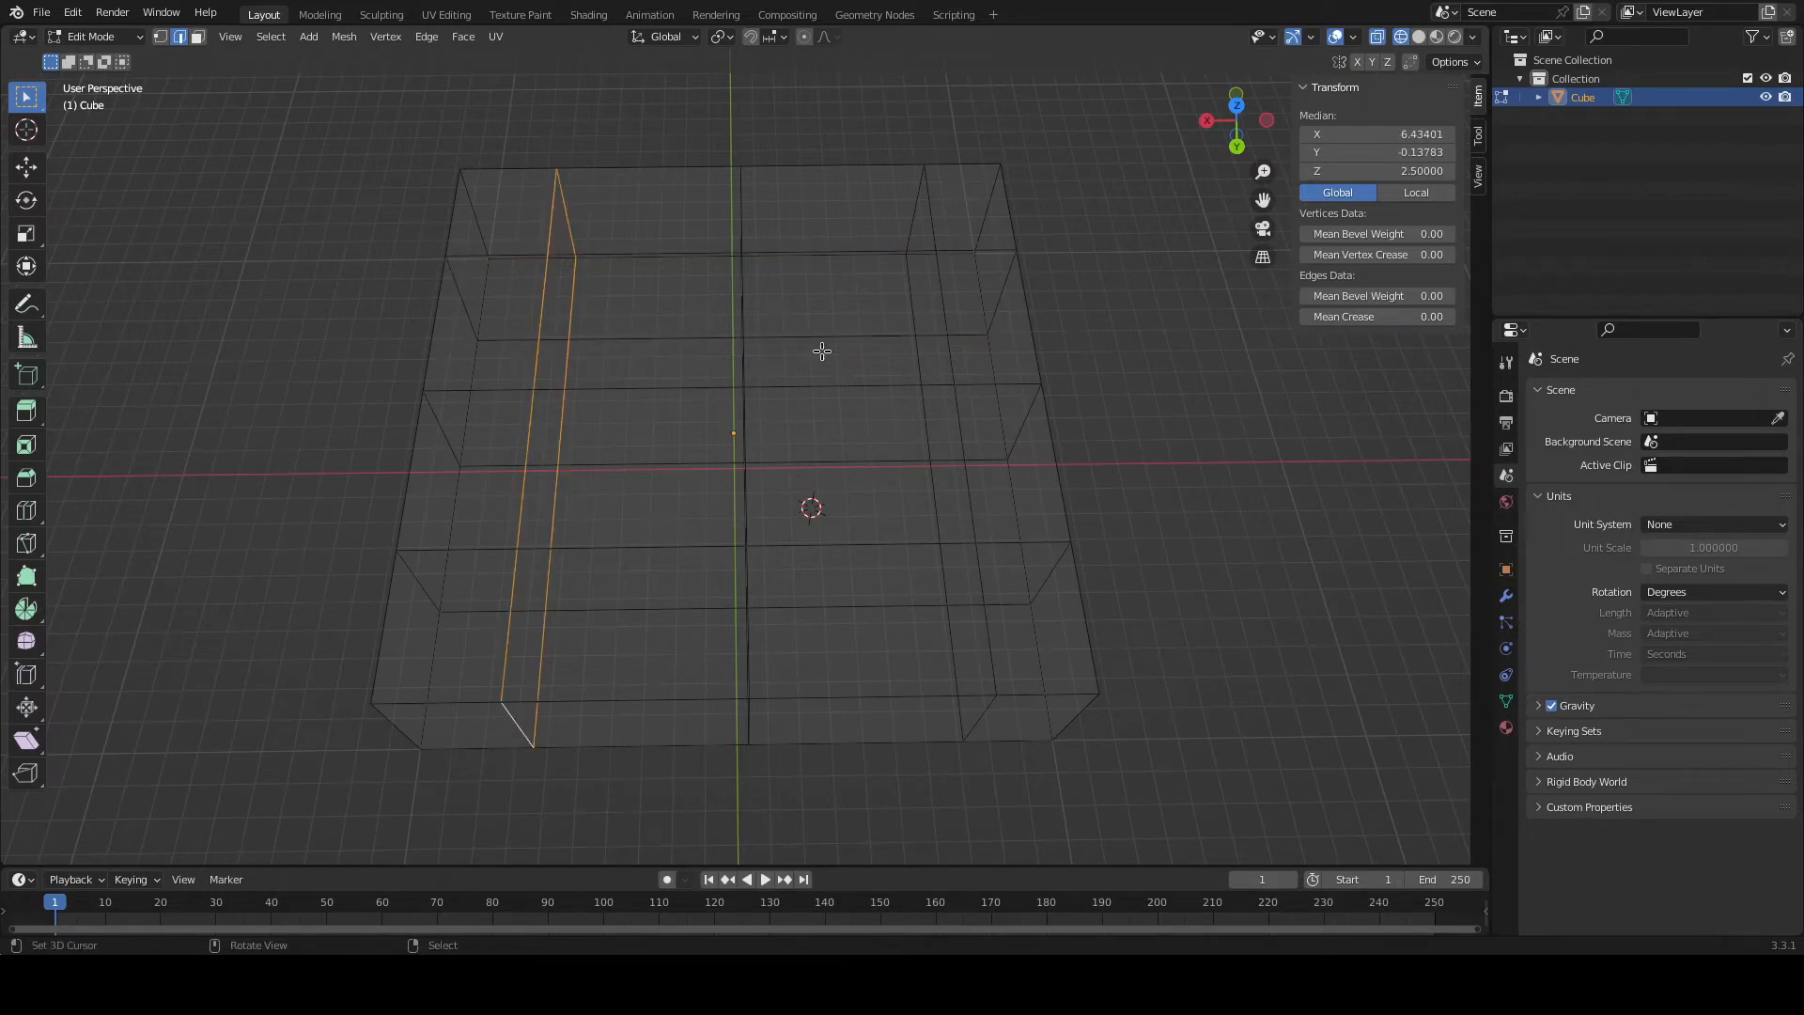
pyautogui.click(1412, 137)
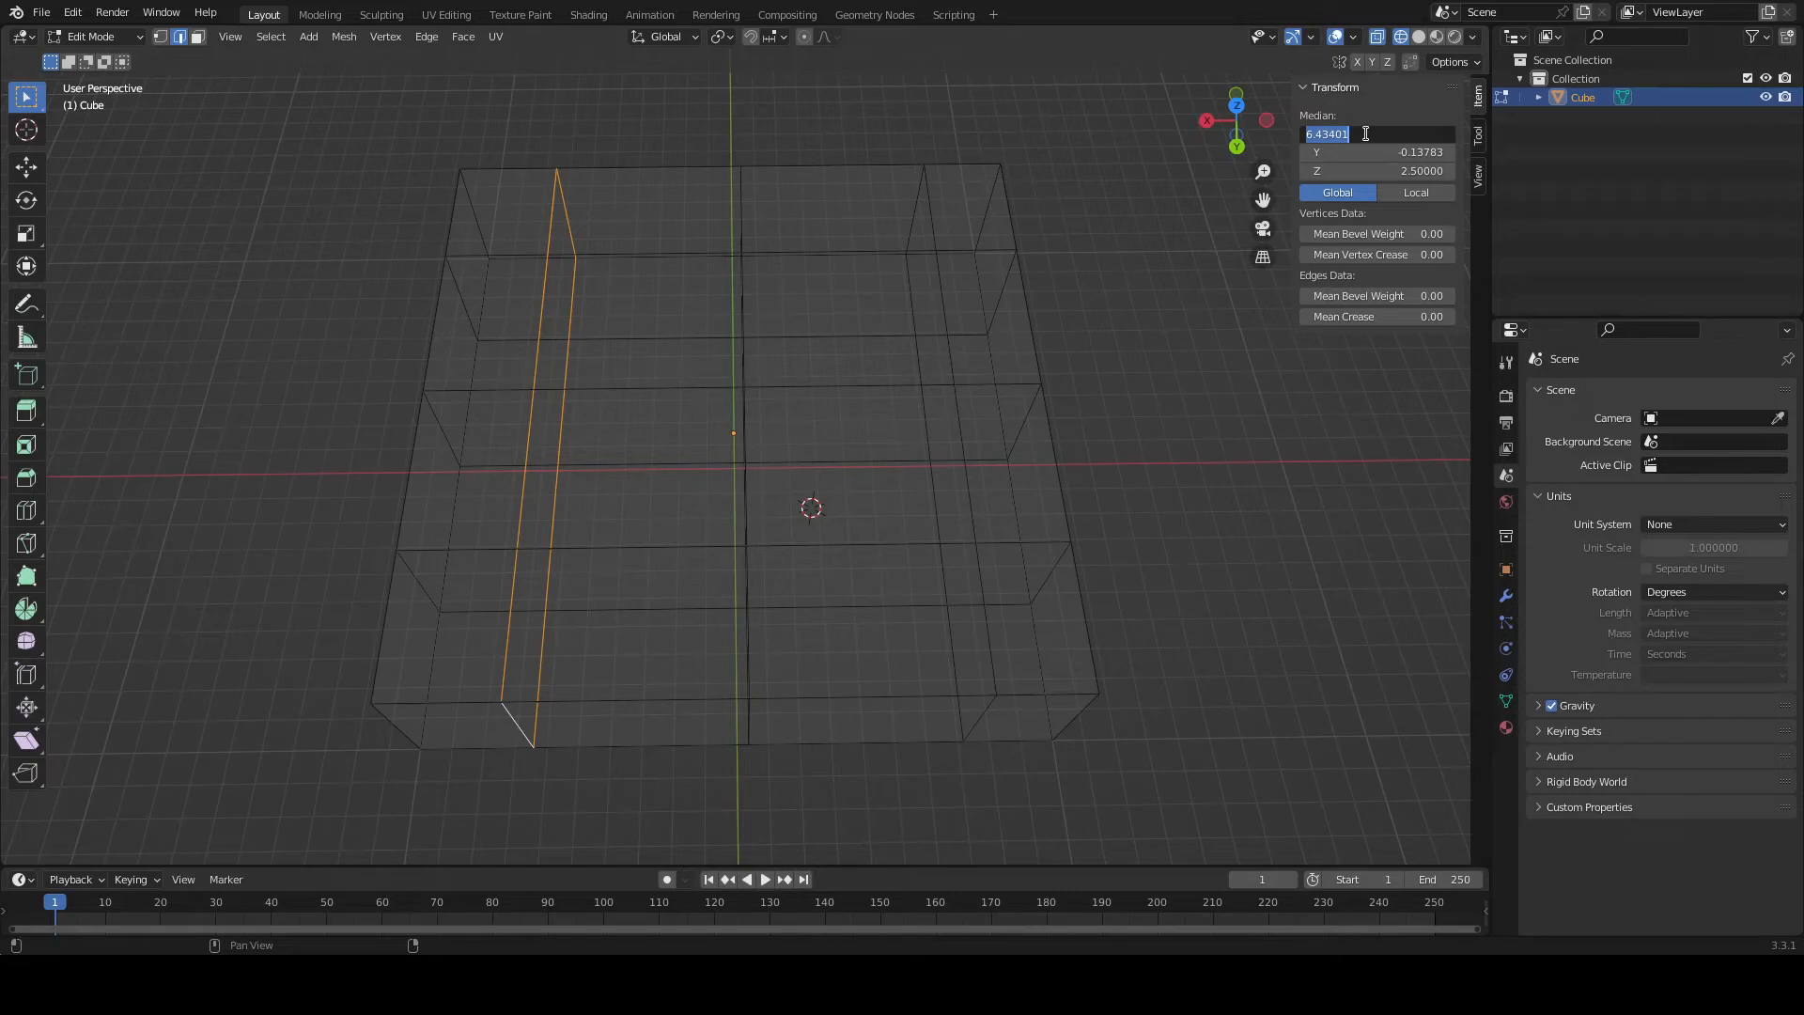
pyautogui.click(1234, 253)
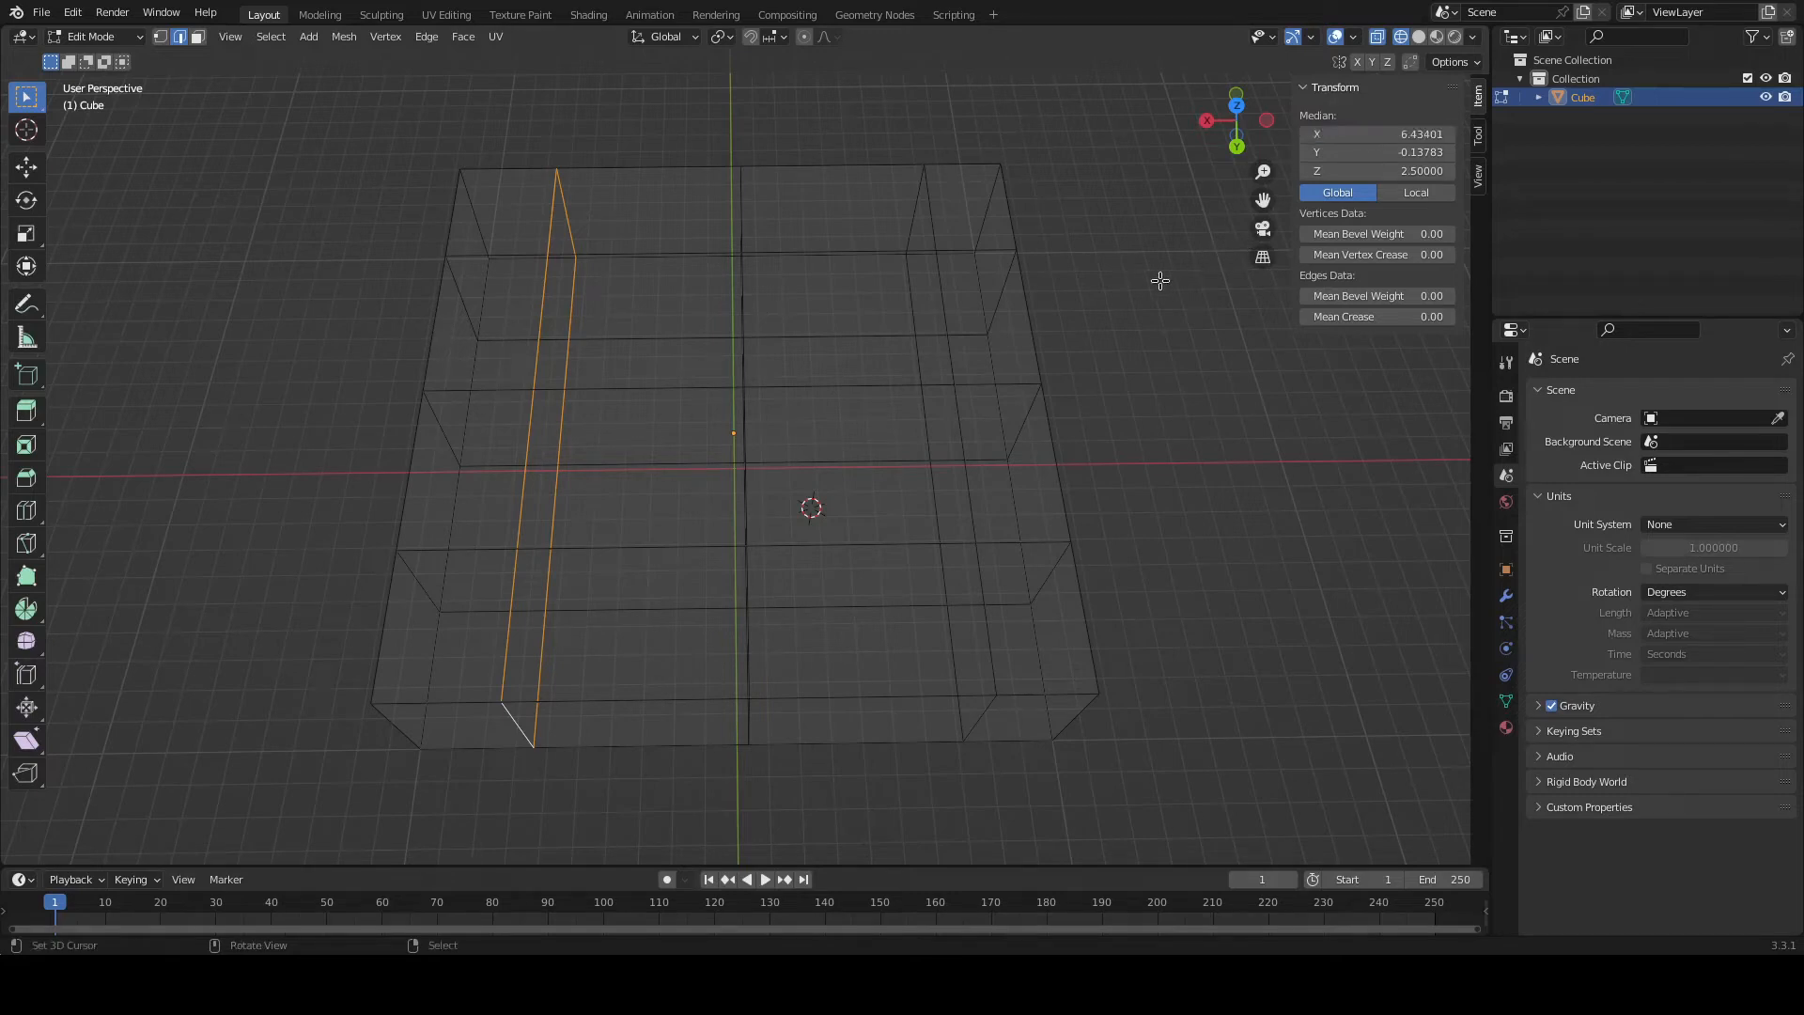
# Move the selected edge loop inward along X to about 4.7 with the Move tool, and undo a trial move along Y.
pyautogui.click(28, 167)
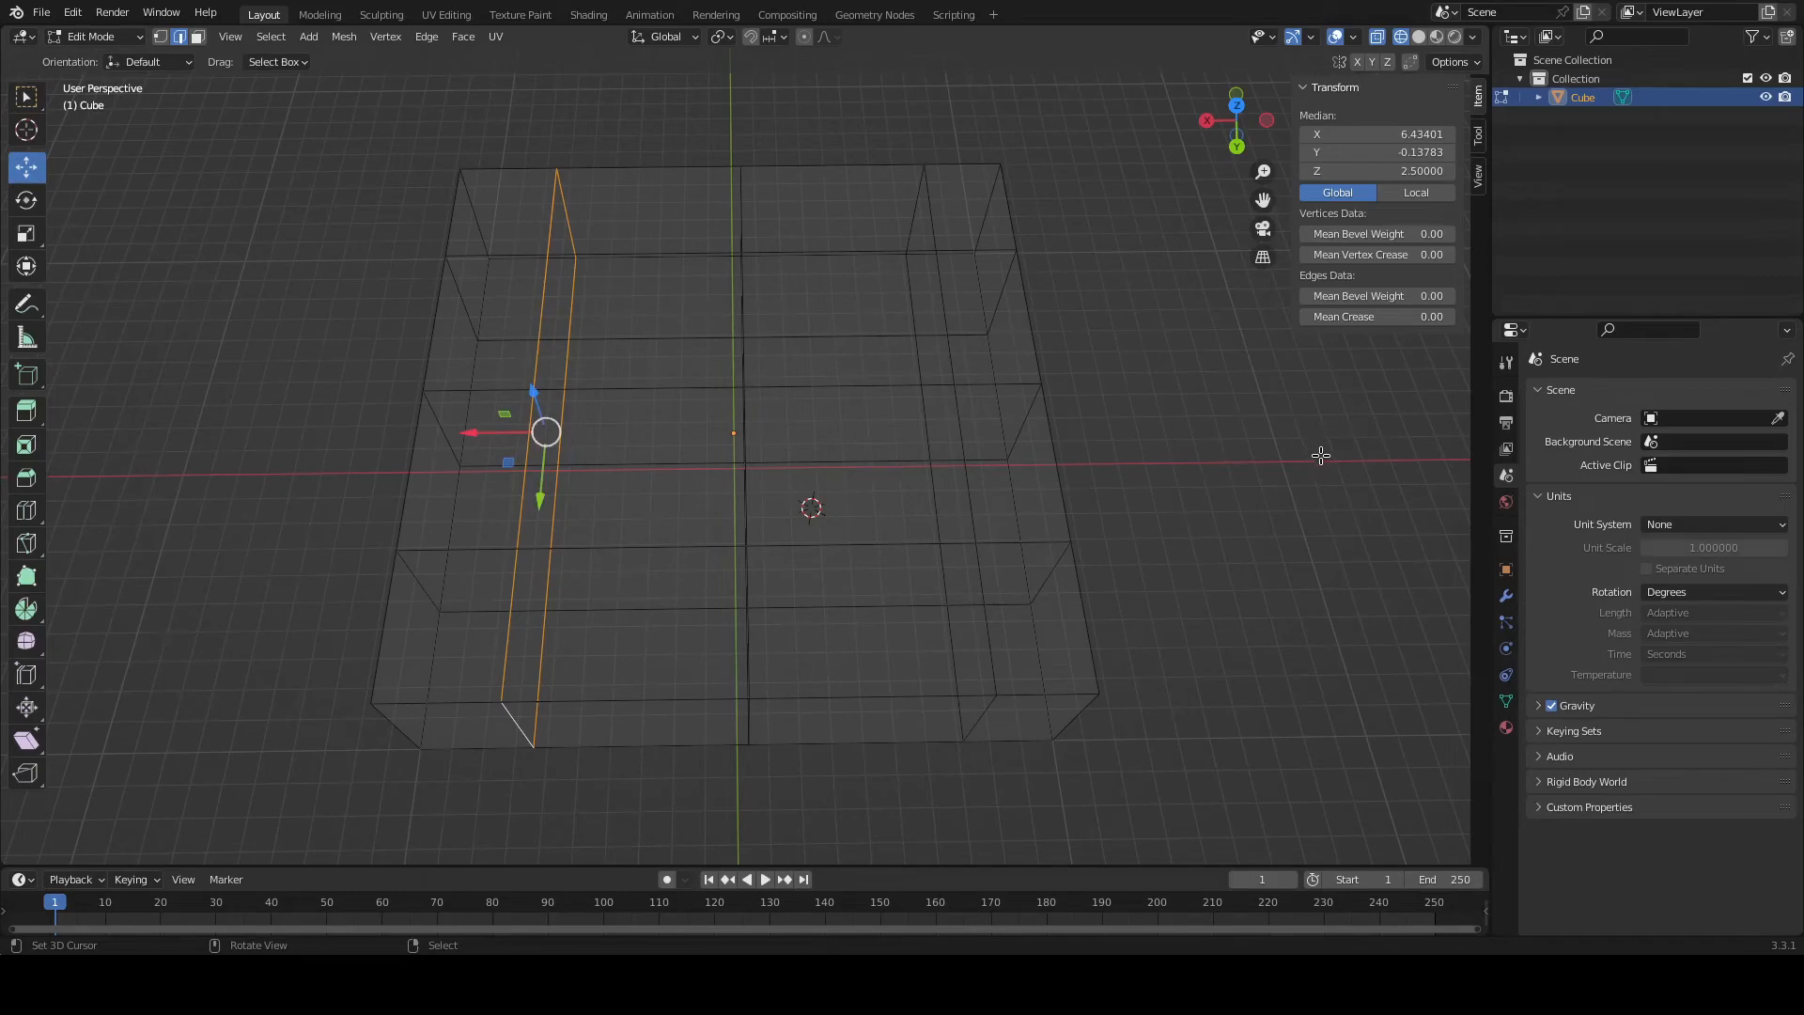
pyautogui.moveTo(1331, 453); pyautogui.dragTo(905, 428, button='middle')
pyautogui.moveTo(832, 640)
pyautogui.mouseDown(button='middle')
pyautogui.moveTo(837, 617)
pyautogui.moveTo(817, 629)
pyautogui.mouseUp(button='middle')
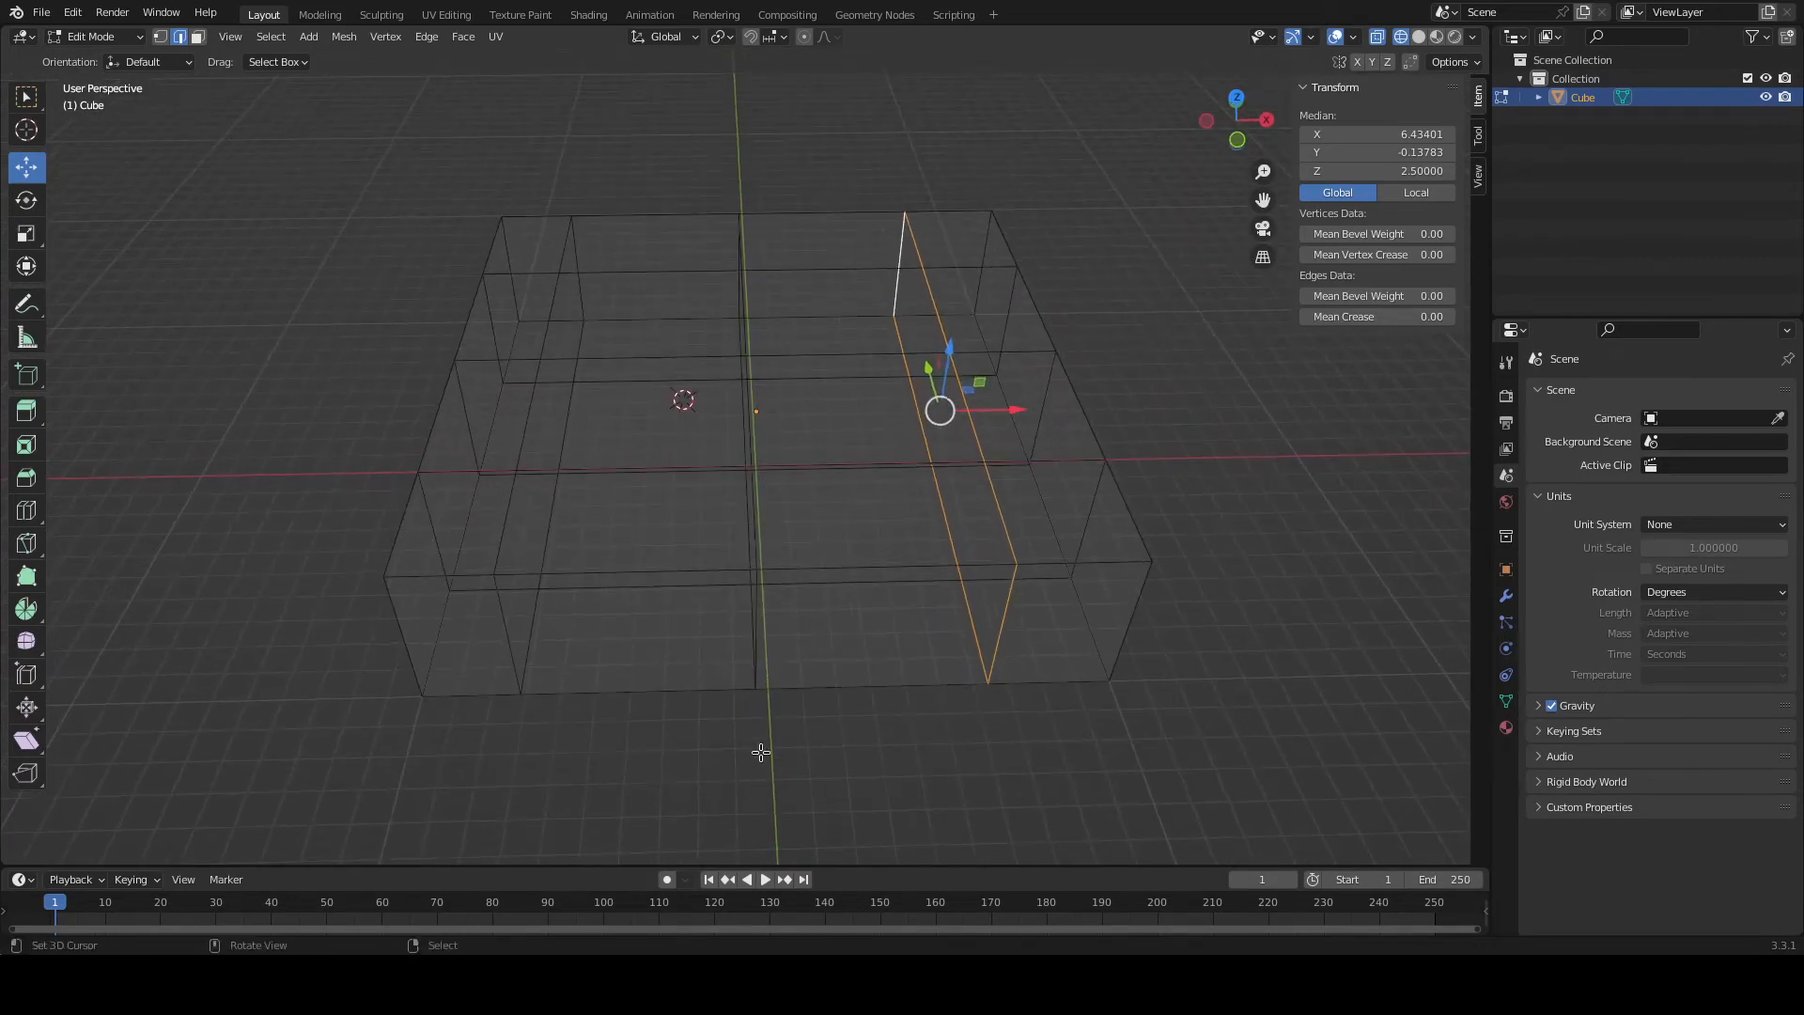
pyautogui.moveTo(770, 714)
pyautogui.mouseDown(button='middle')
pyautogui.moveTo(773, 733)
pyautogui.moveTo(796, 703)
pyautogui.mouseUp(button='middle')
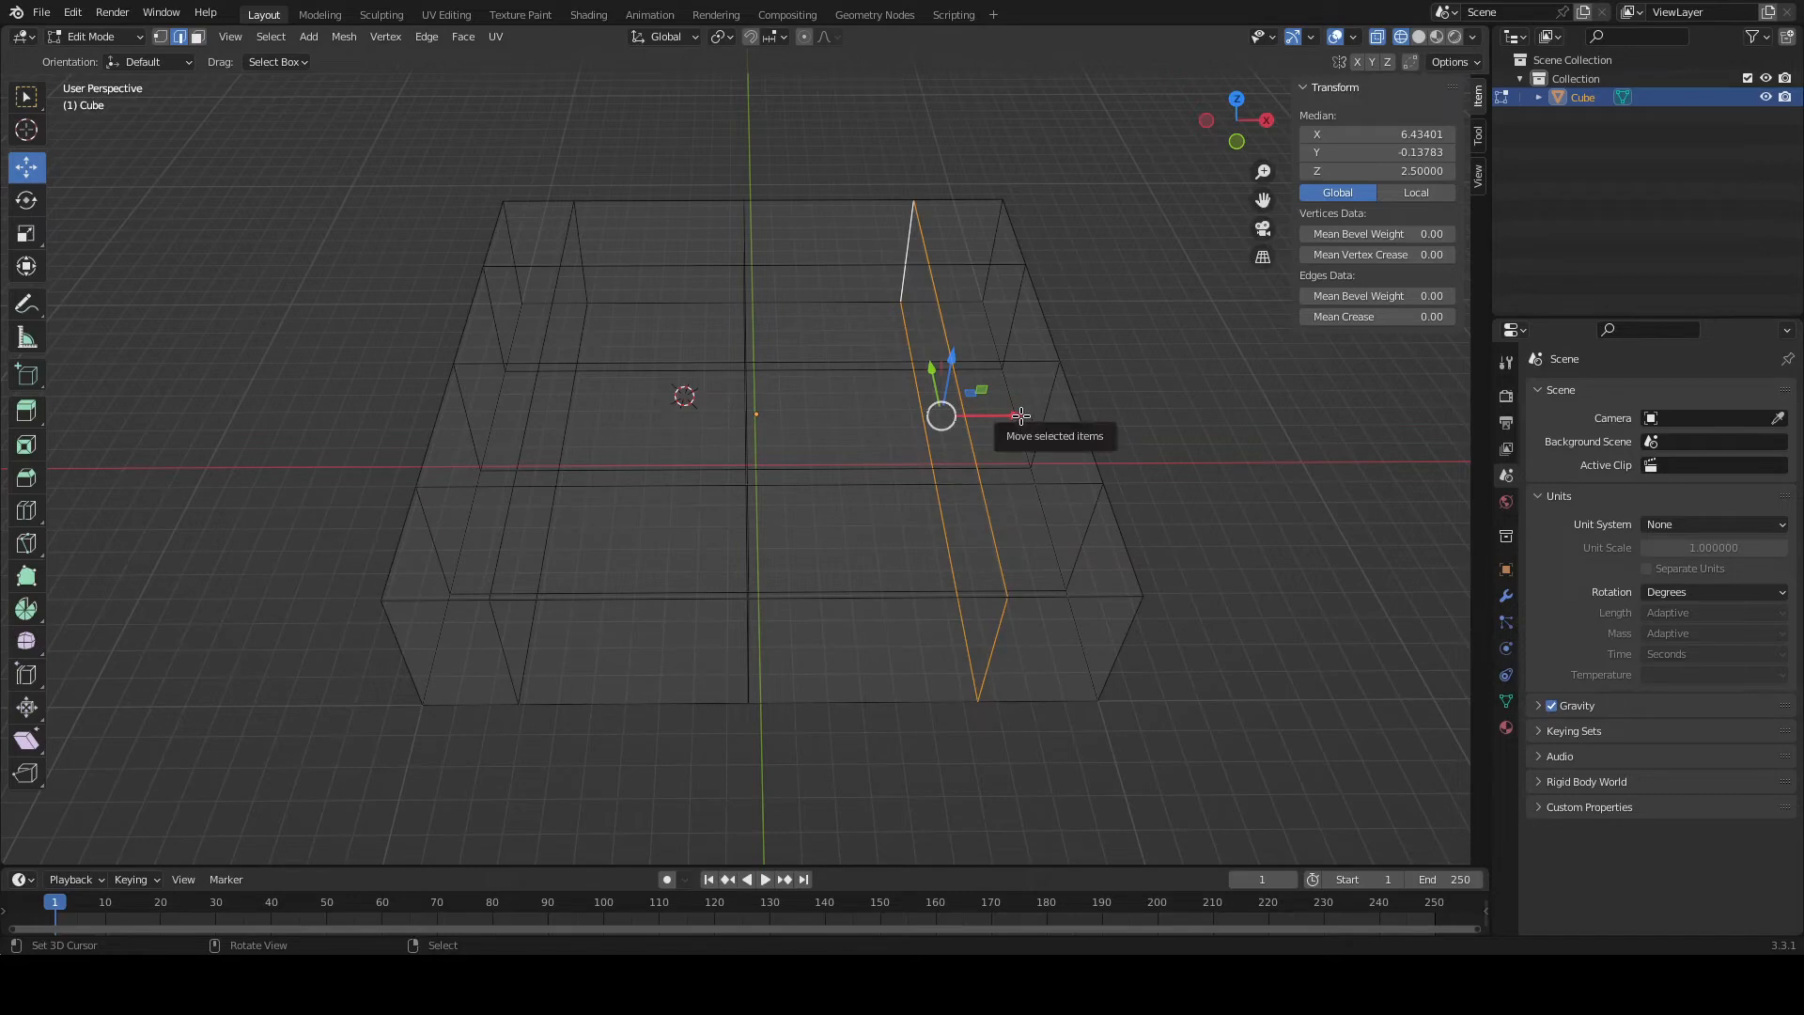
pyautogui.moveTo(1021, 415); pyautogui.dragTo(964, 434)
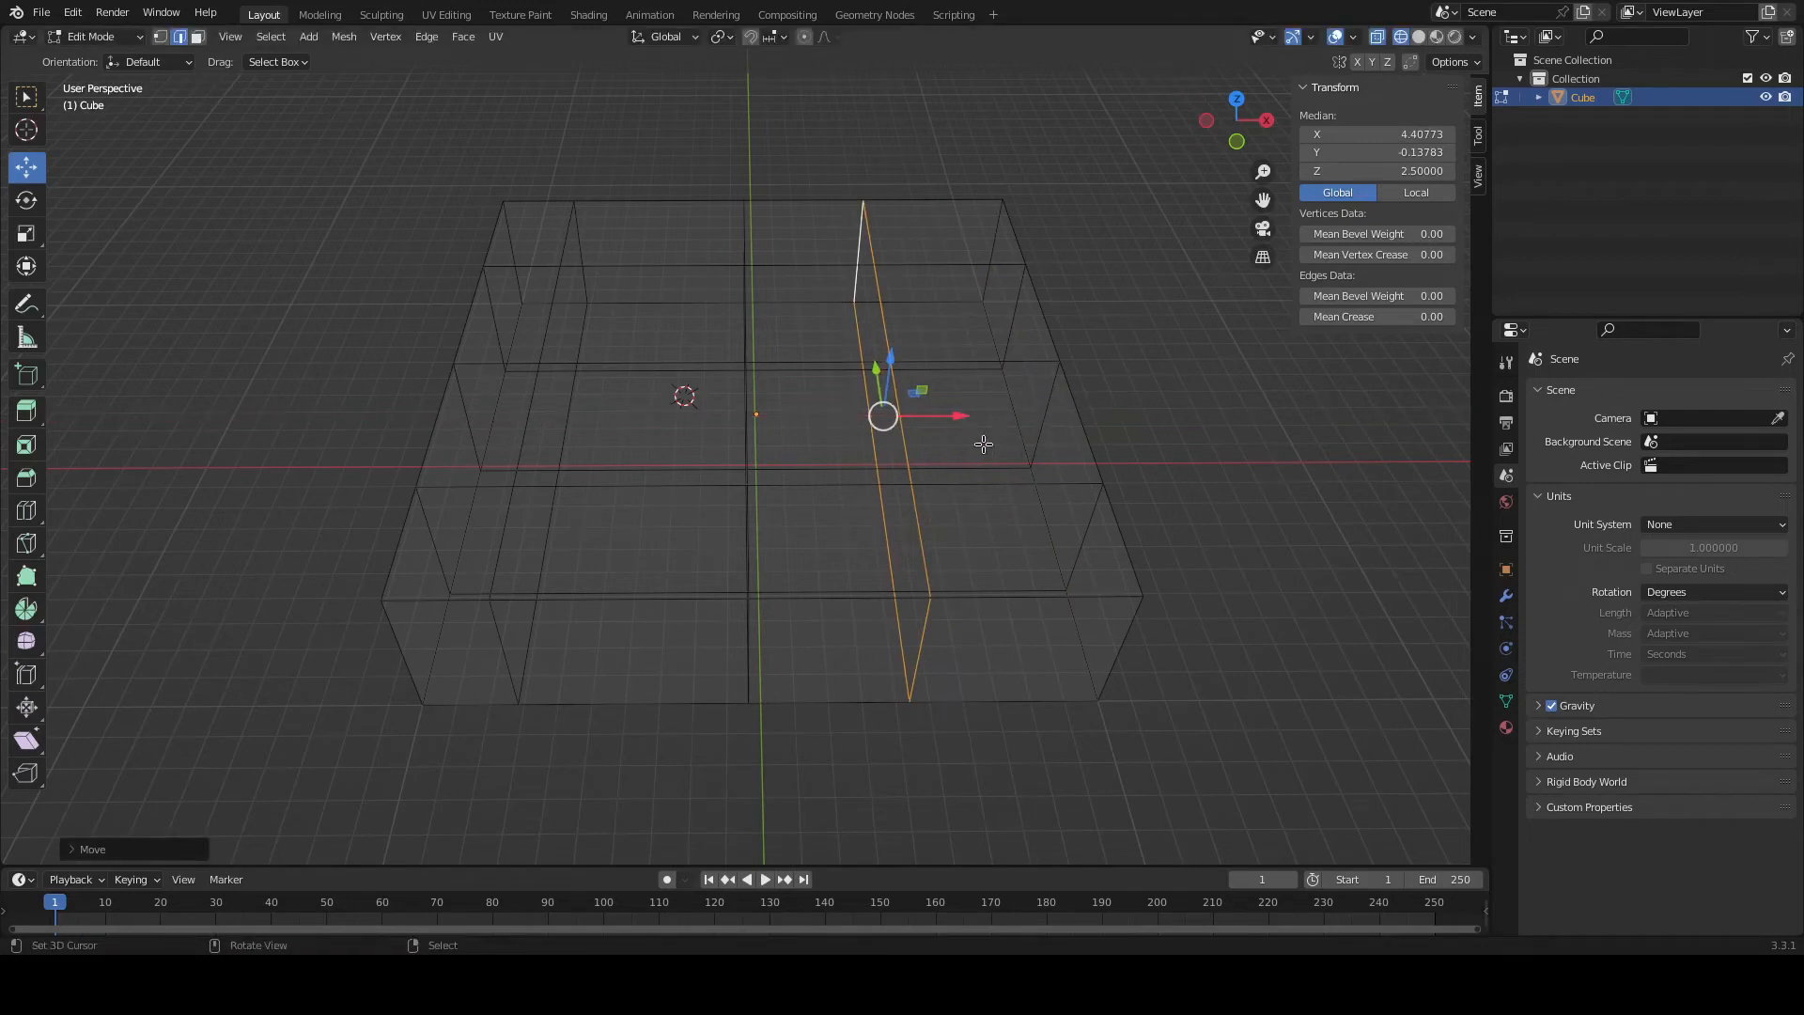
pyautogui.moveTo(958, 416); pyautogui.dragTo(966, 415)
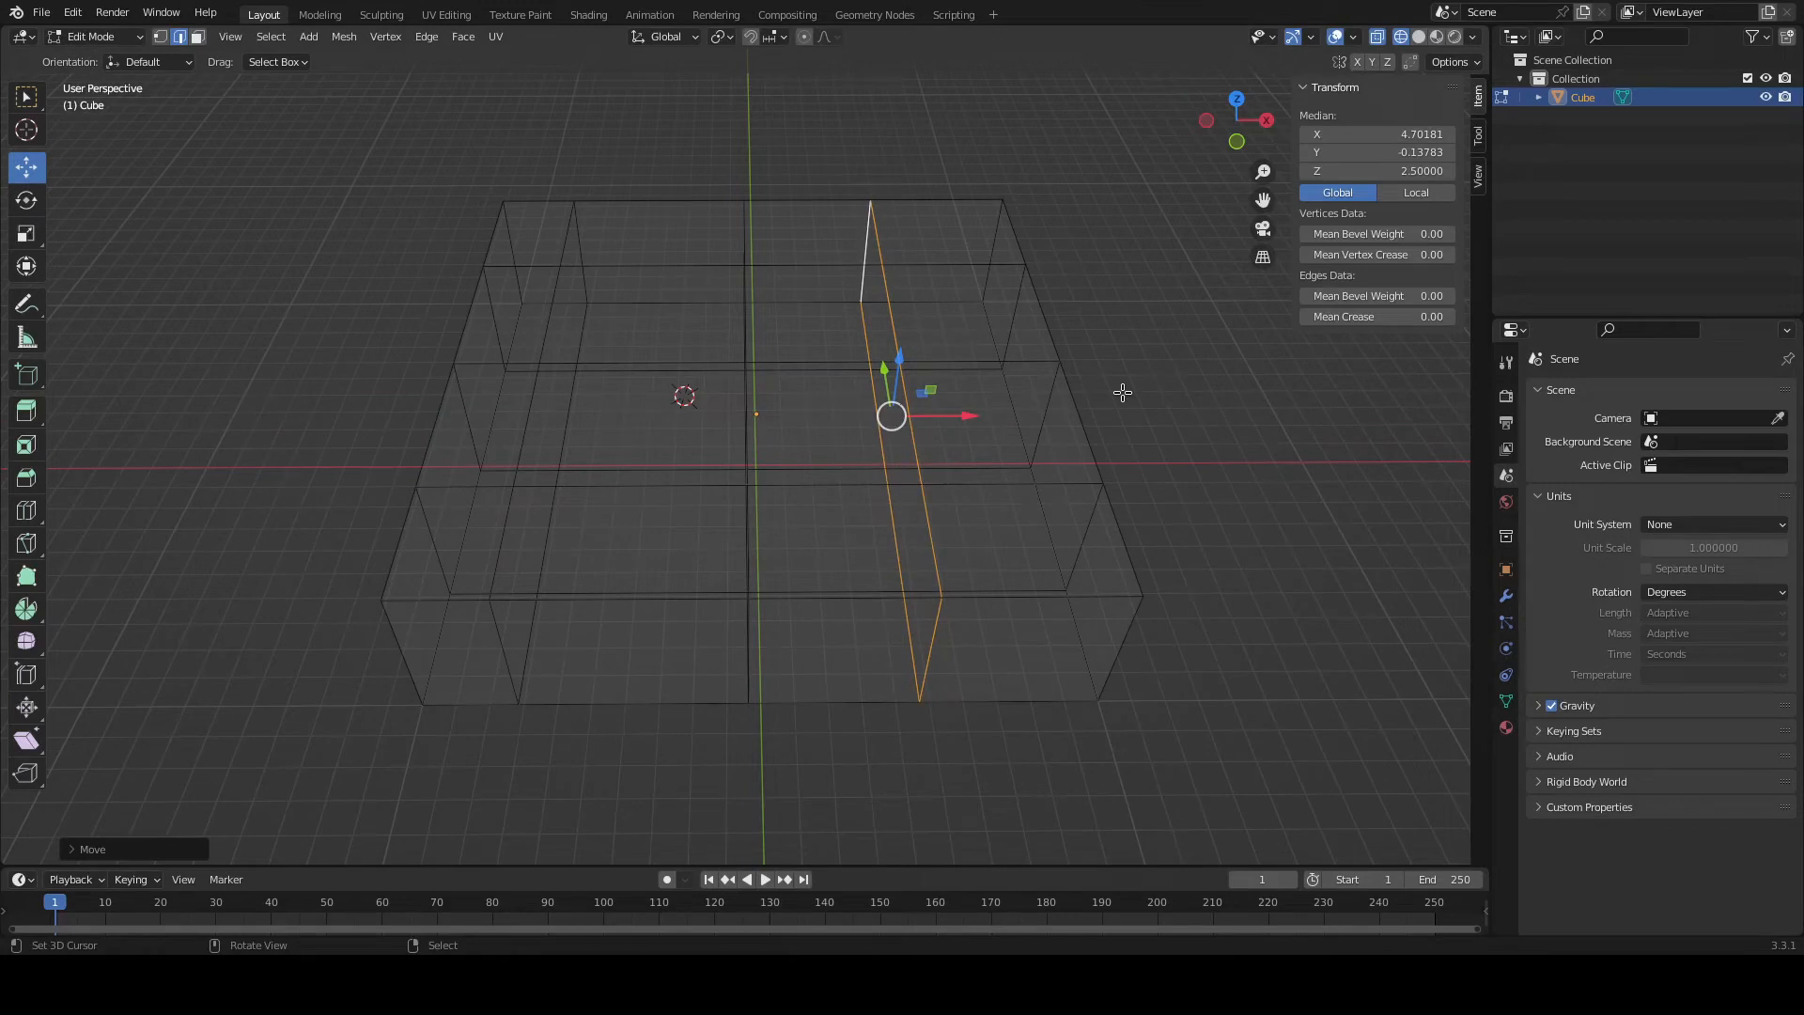
pyautogui.moveTo(884, 368); pyautogui.dragTo(861, 220)
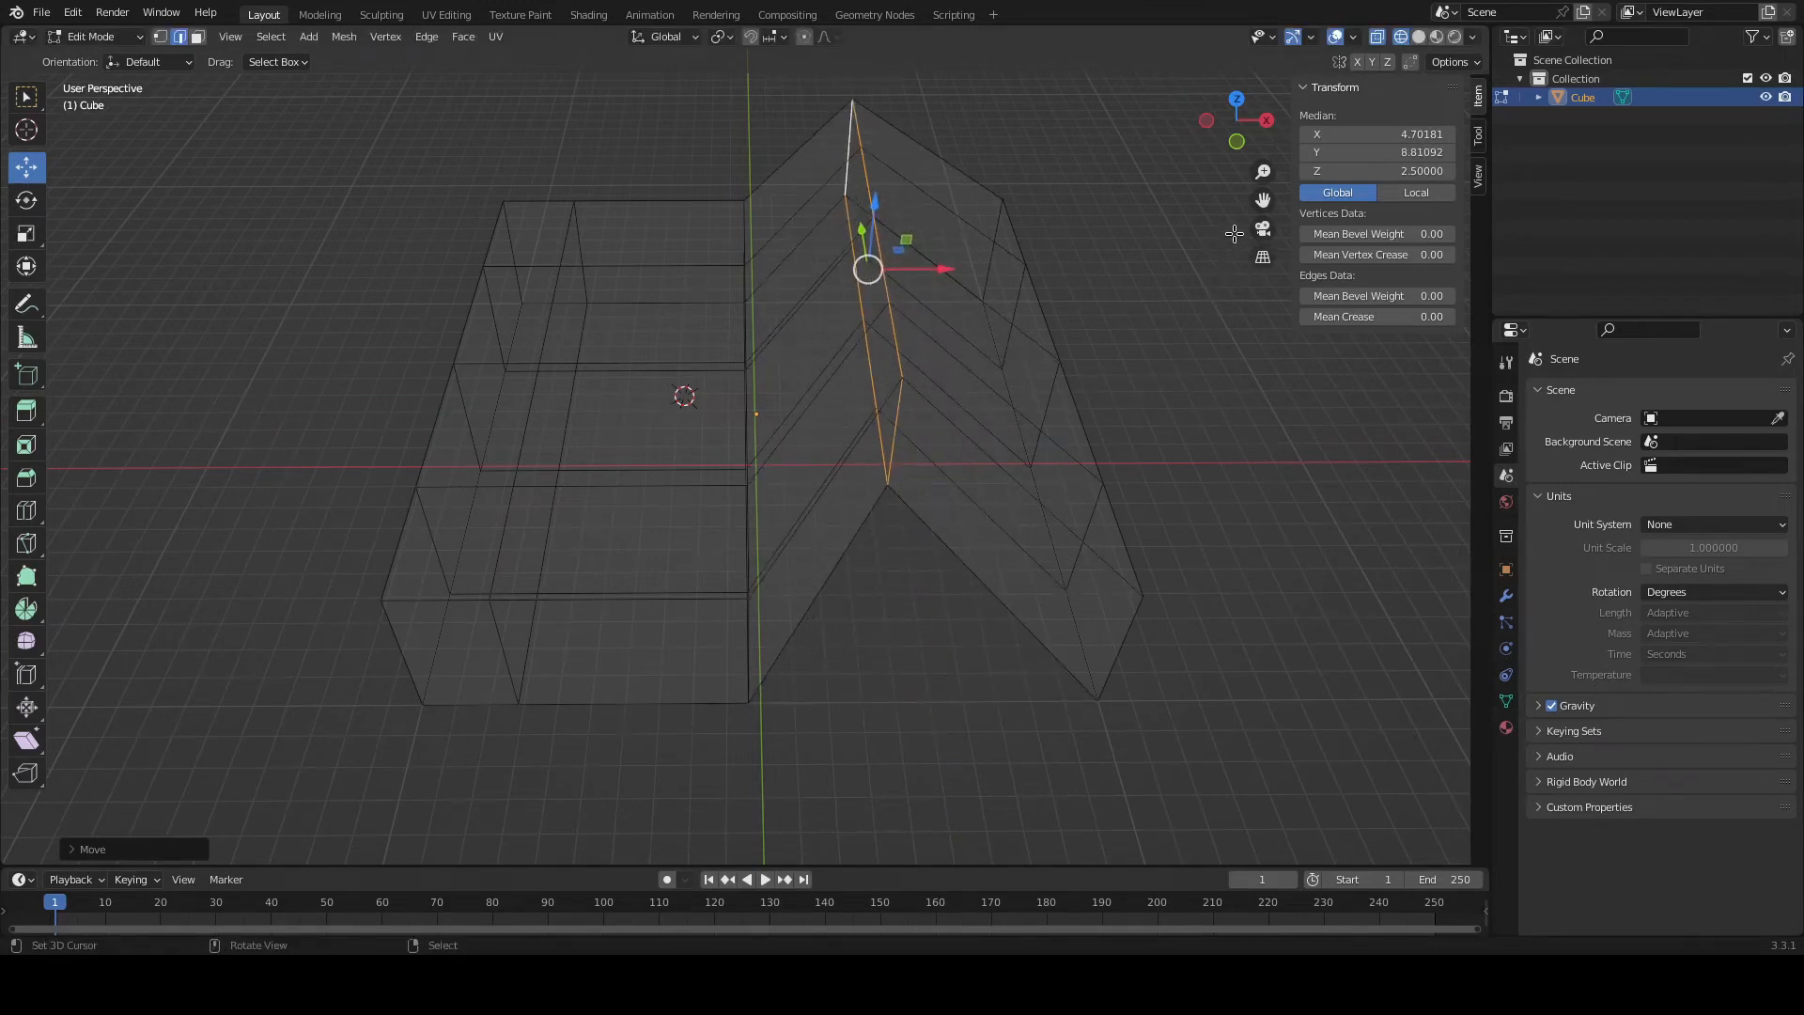
pyautogui.hotkey('ctrl', 'z')
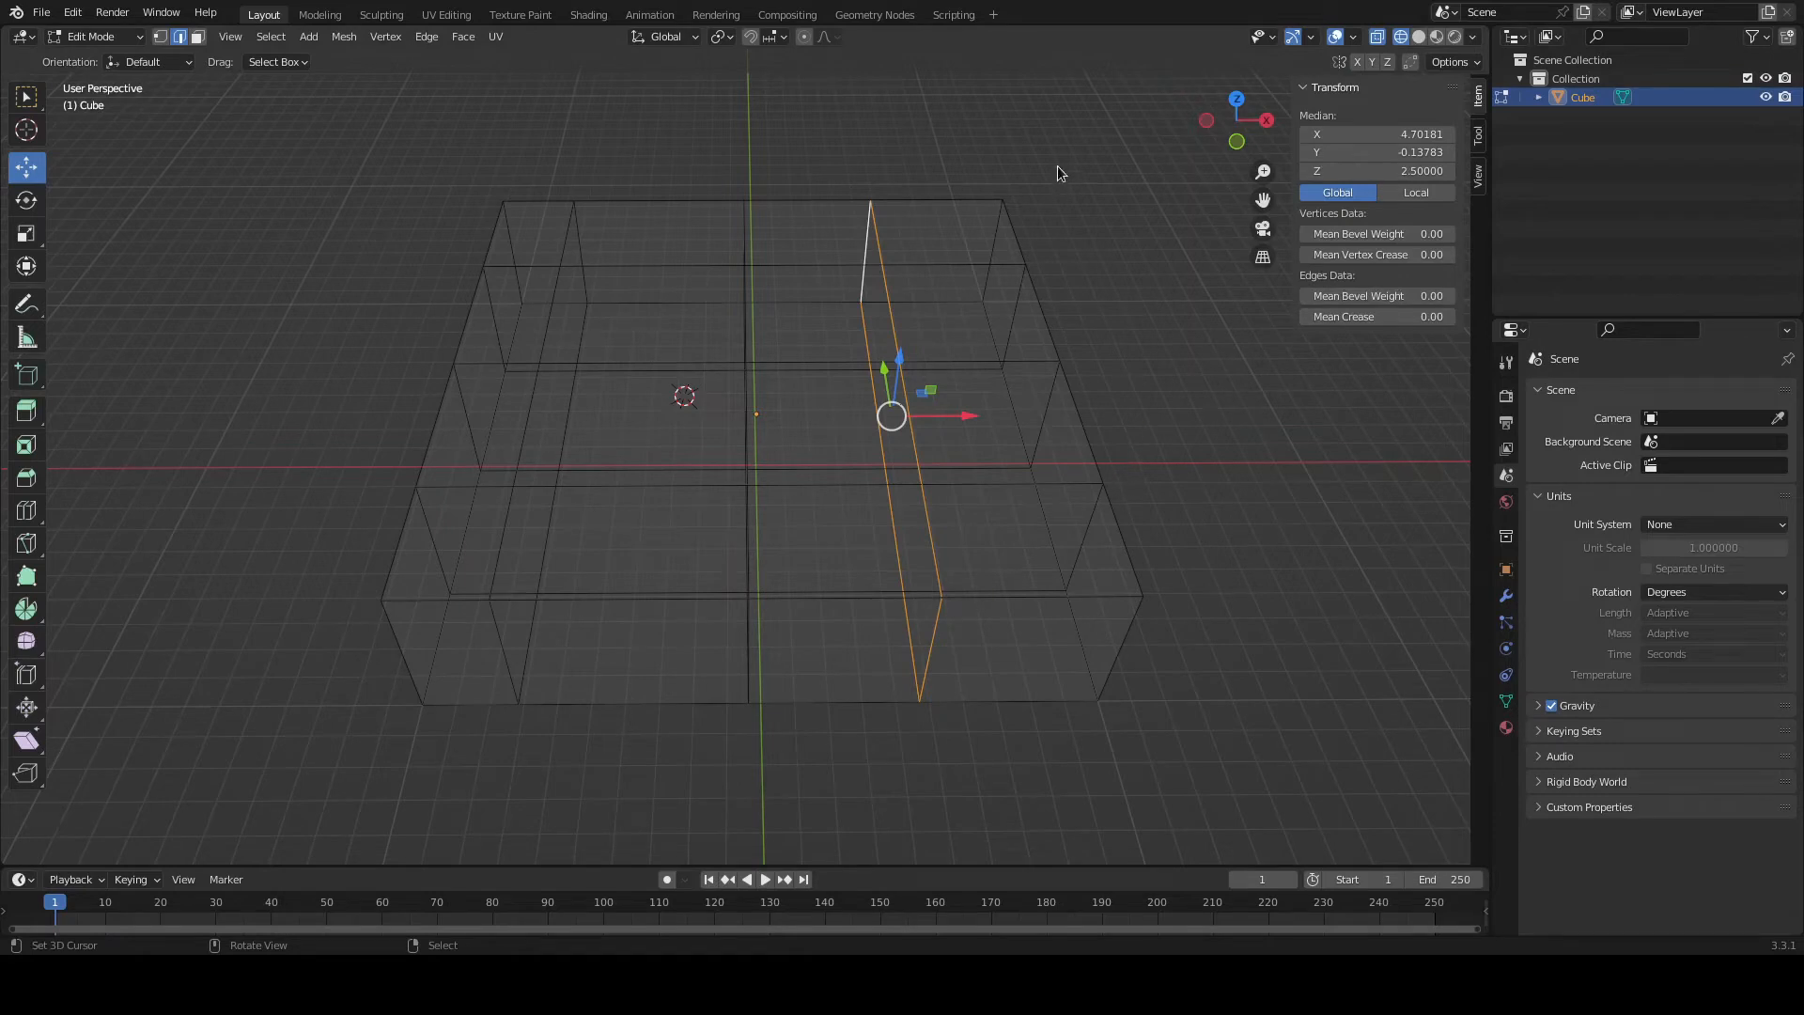
# Select the edge loop near the block's negative X side and set its global median X to -5.5.
pyautogui.keyDown('alt'); pyautogui.click(500, 540); pyautogui.keyUp('alt')
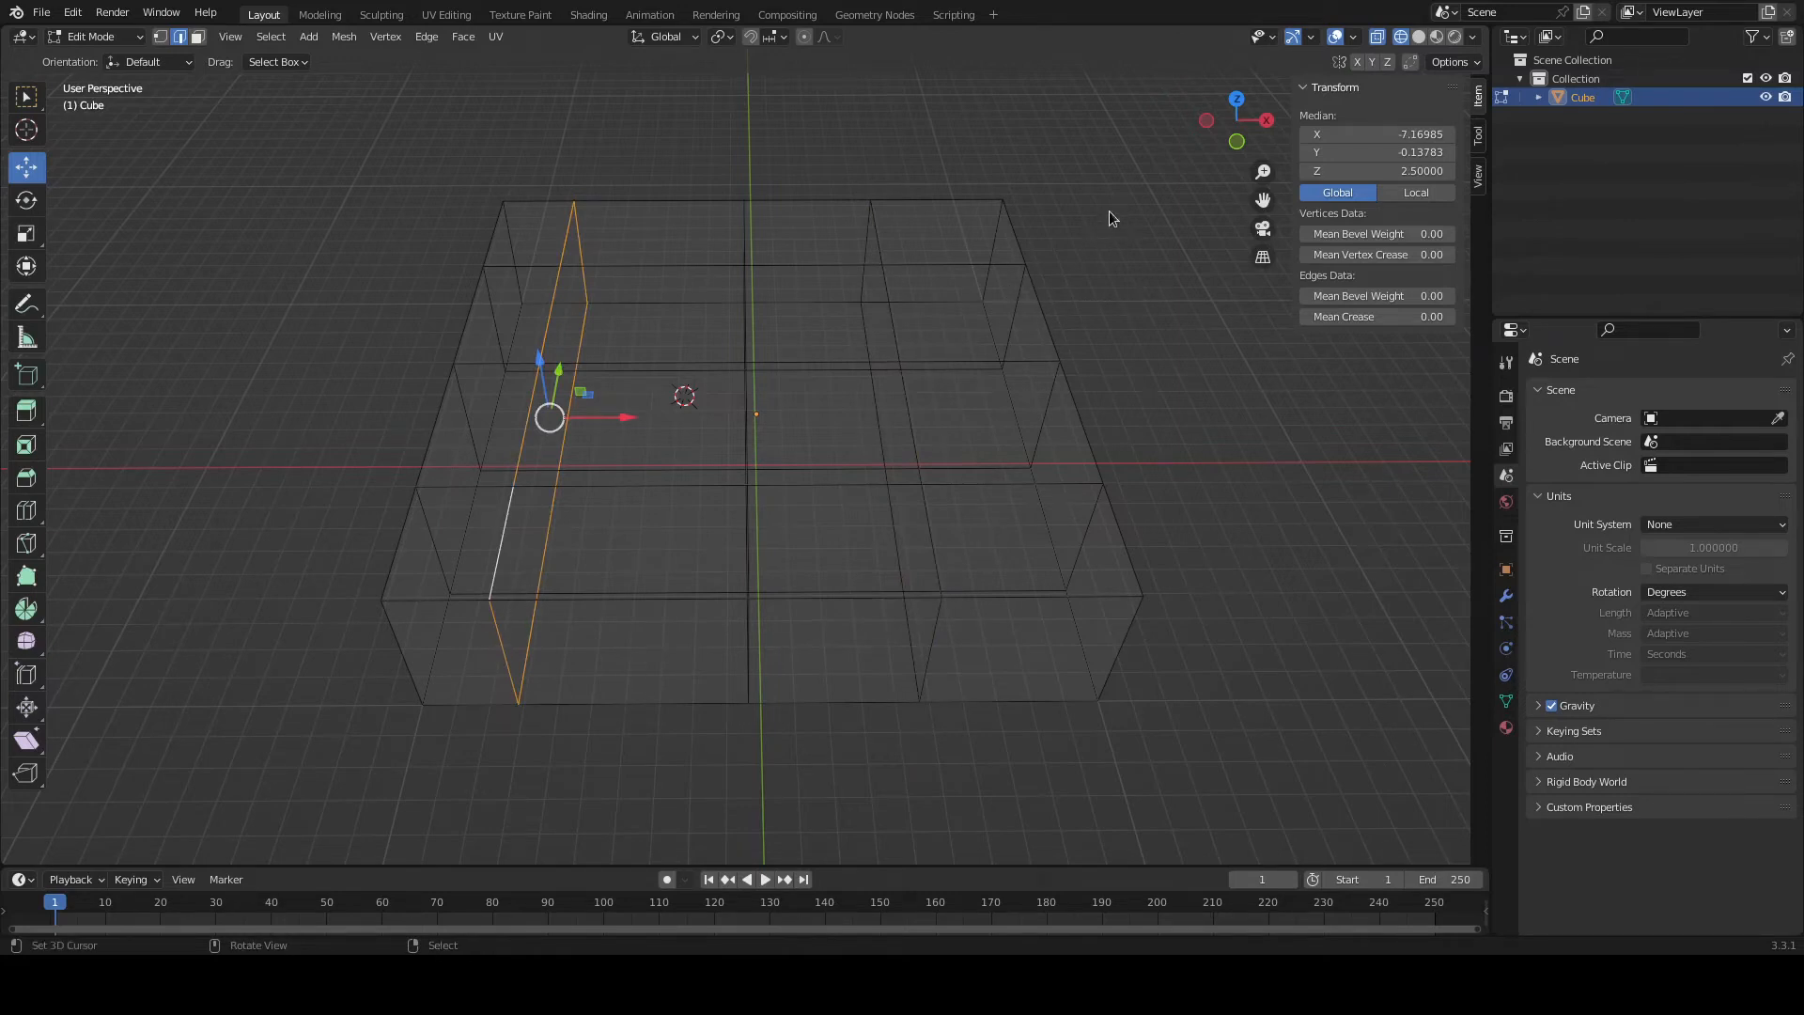
pyautogui.click(1430, 137)
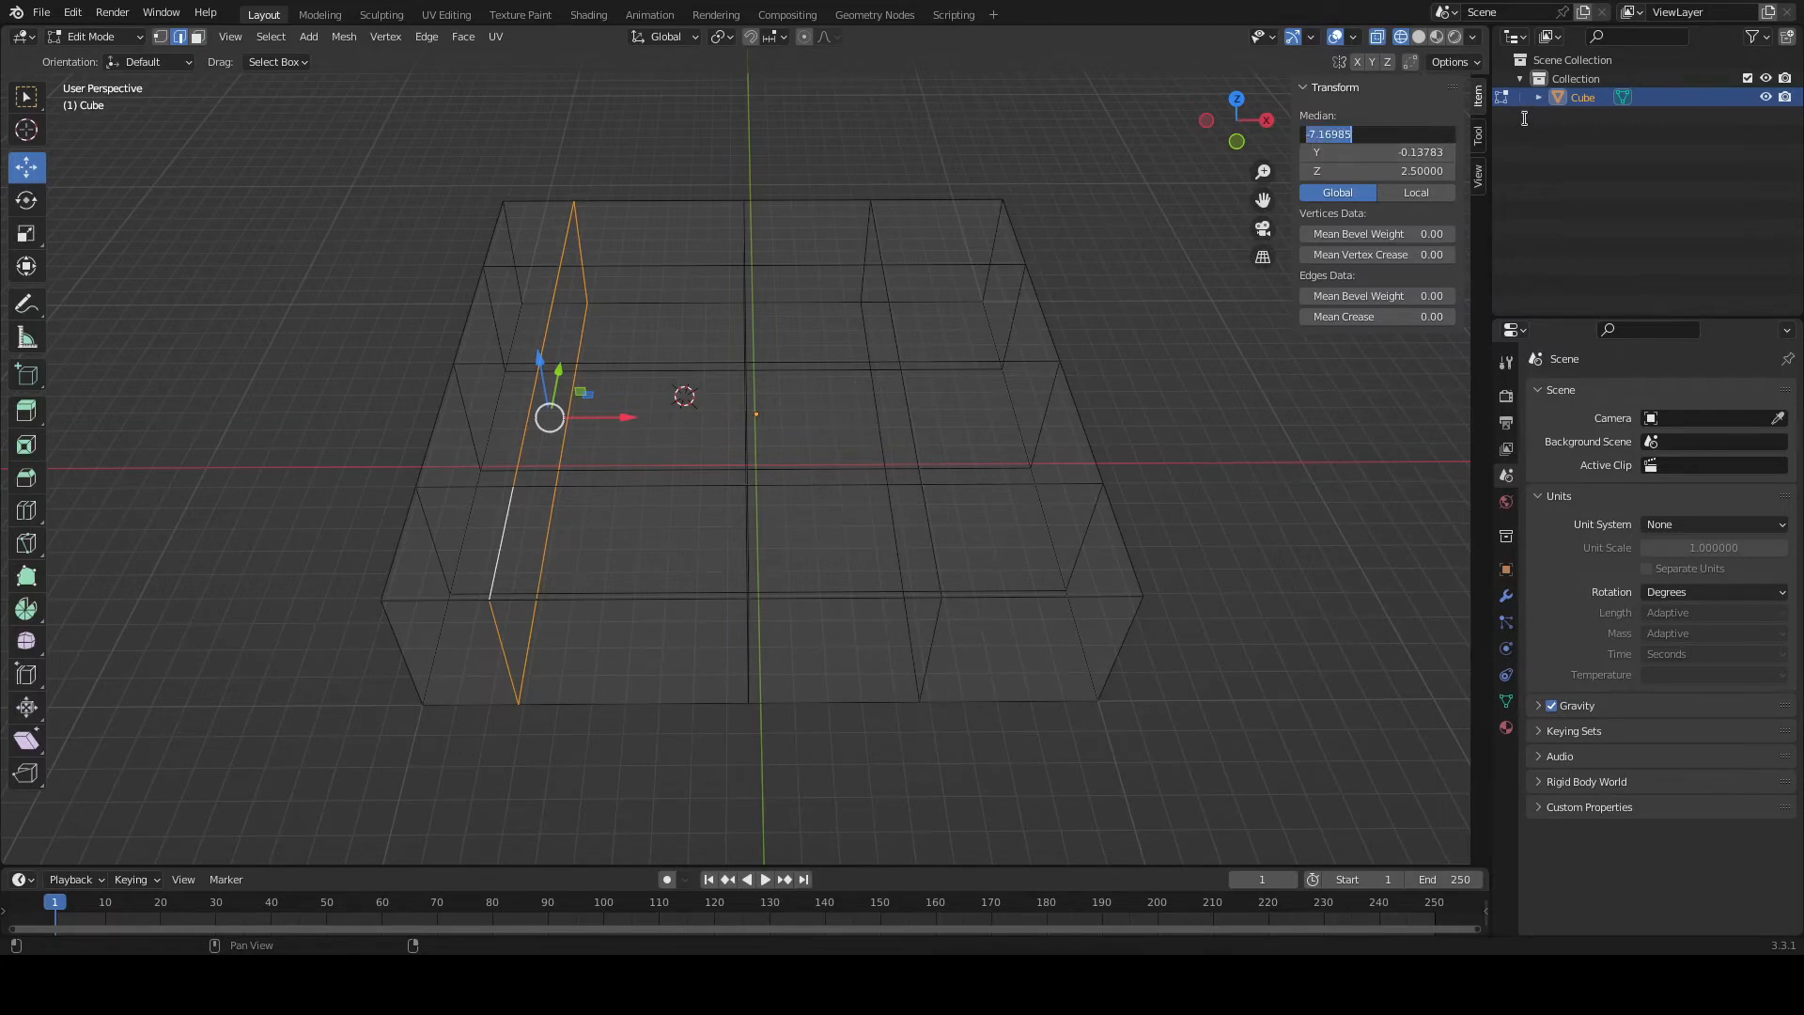
pyautogui.press('BackSpace')
pyautogui.write('-5.5')
pyautogui.press('Return')
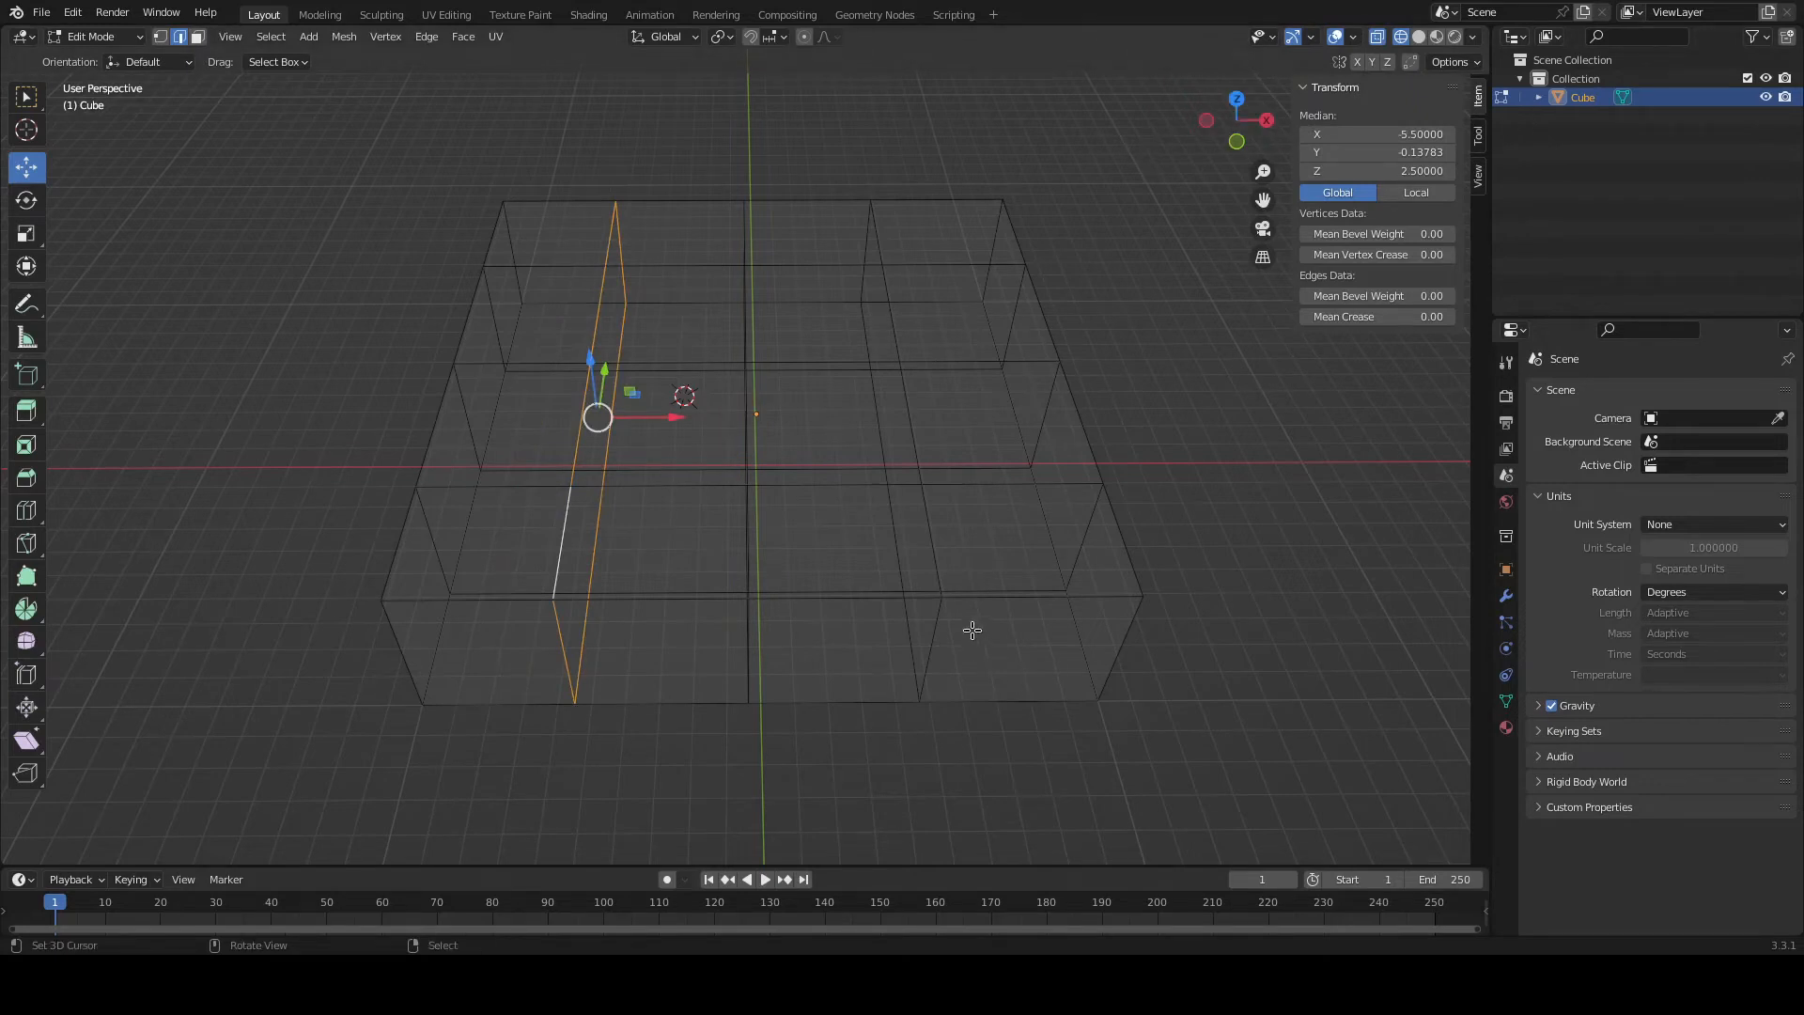
# Select the edge loop on the block's positive X side and set its global median X to 5.5.
pyautogui.keyDown('alt'); pyautogui.rightClick(938, 624); pyautogui.keyUp('alt')
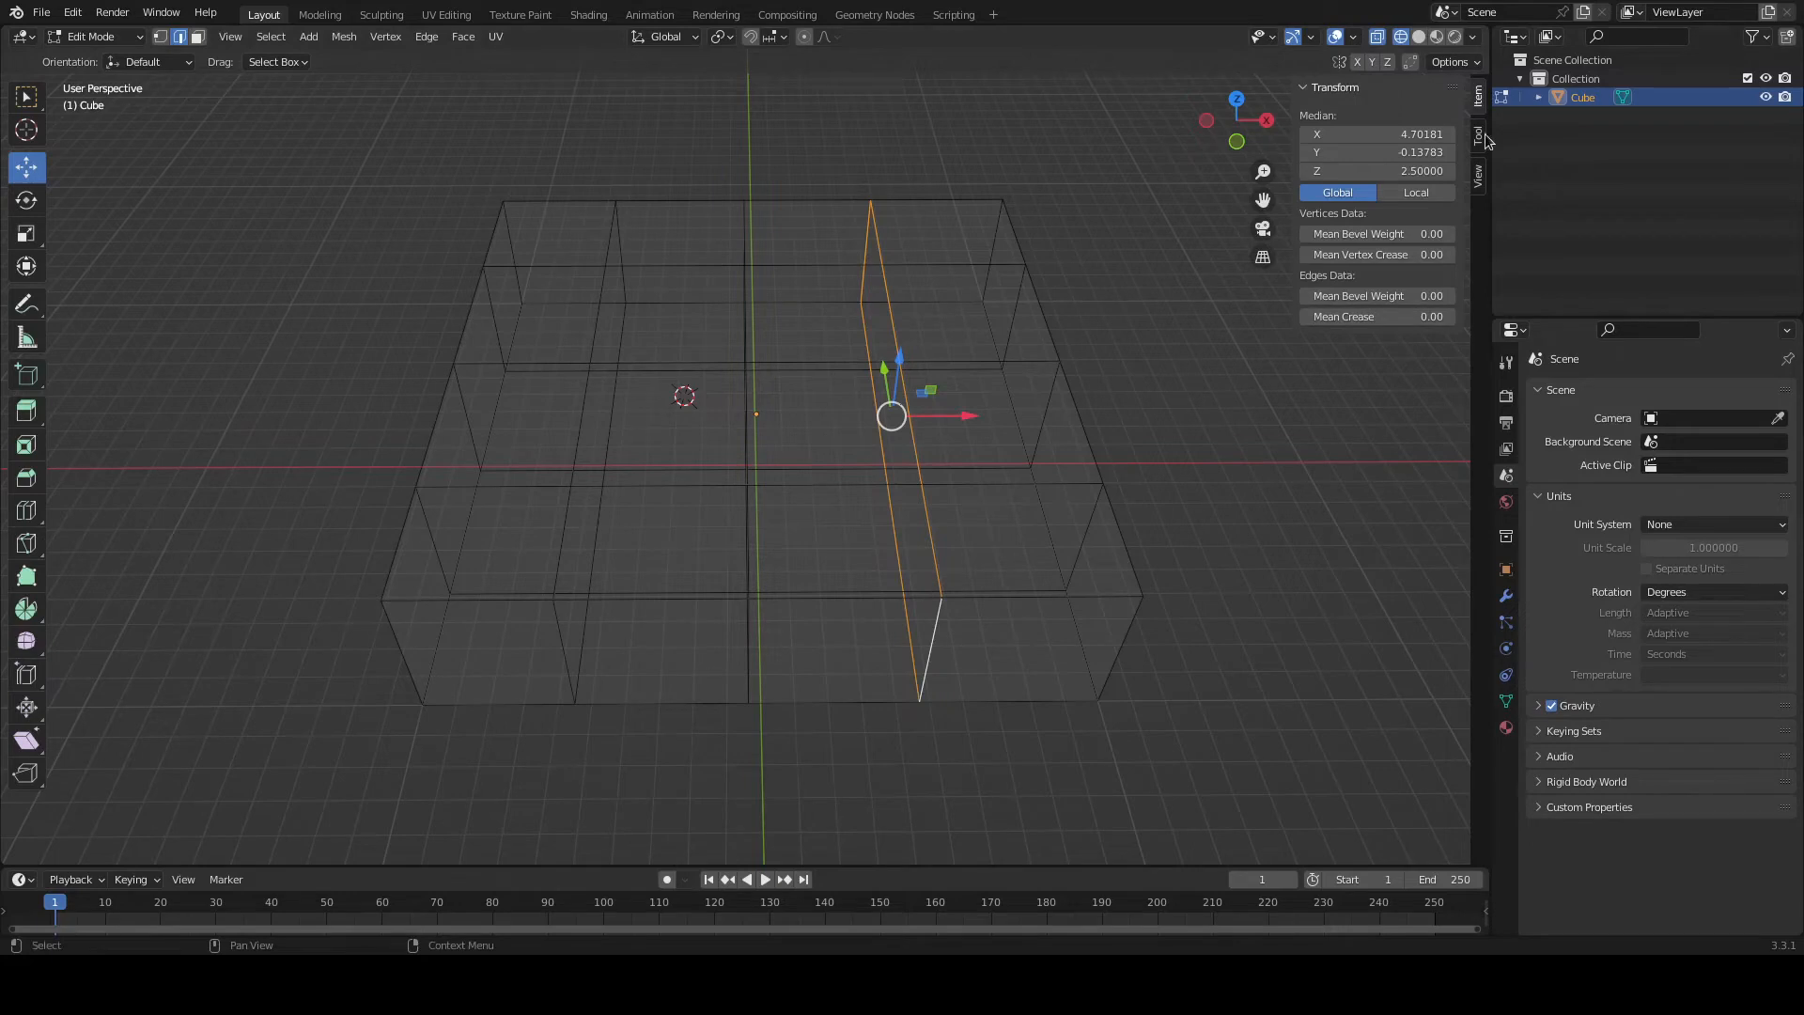
pyautogui.click(1409, 136)
pyautogui.write('5.5')
pyautogui.press('Return')
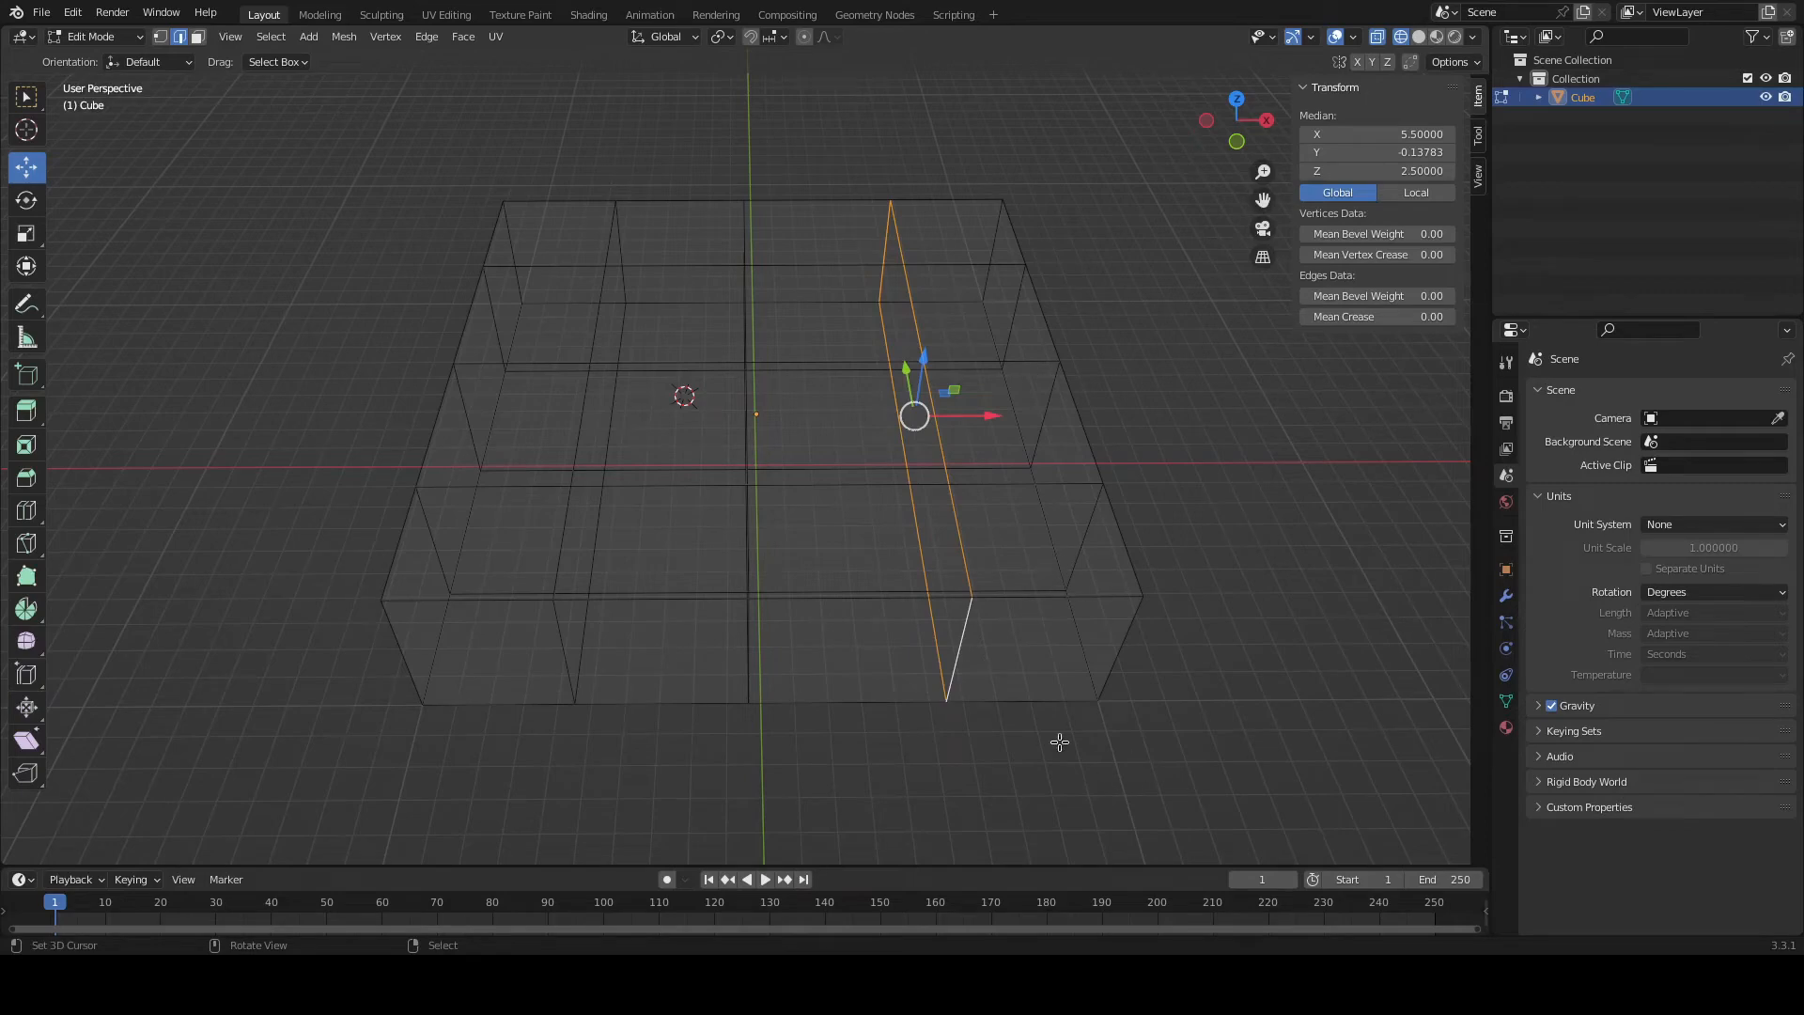
# Select the edge loop near the block's positive Y side and set its global median Y to 5.5.
pyautogui.moveTo(556, 363); pyautogui.dragTo(483, 548, button='middle')
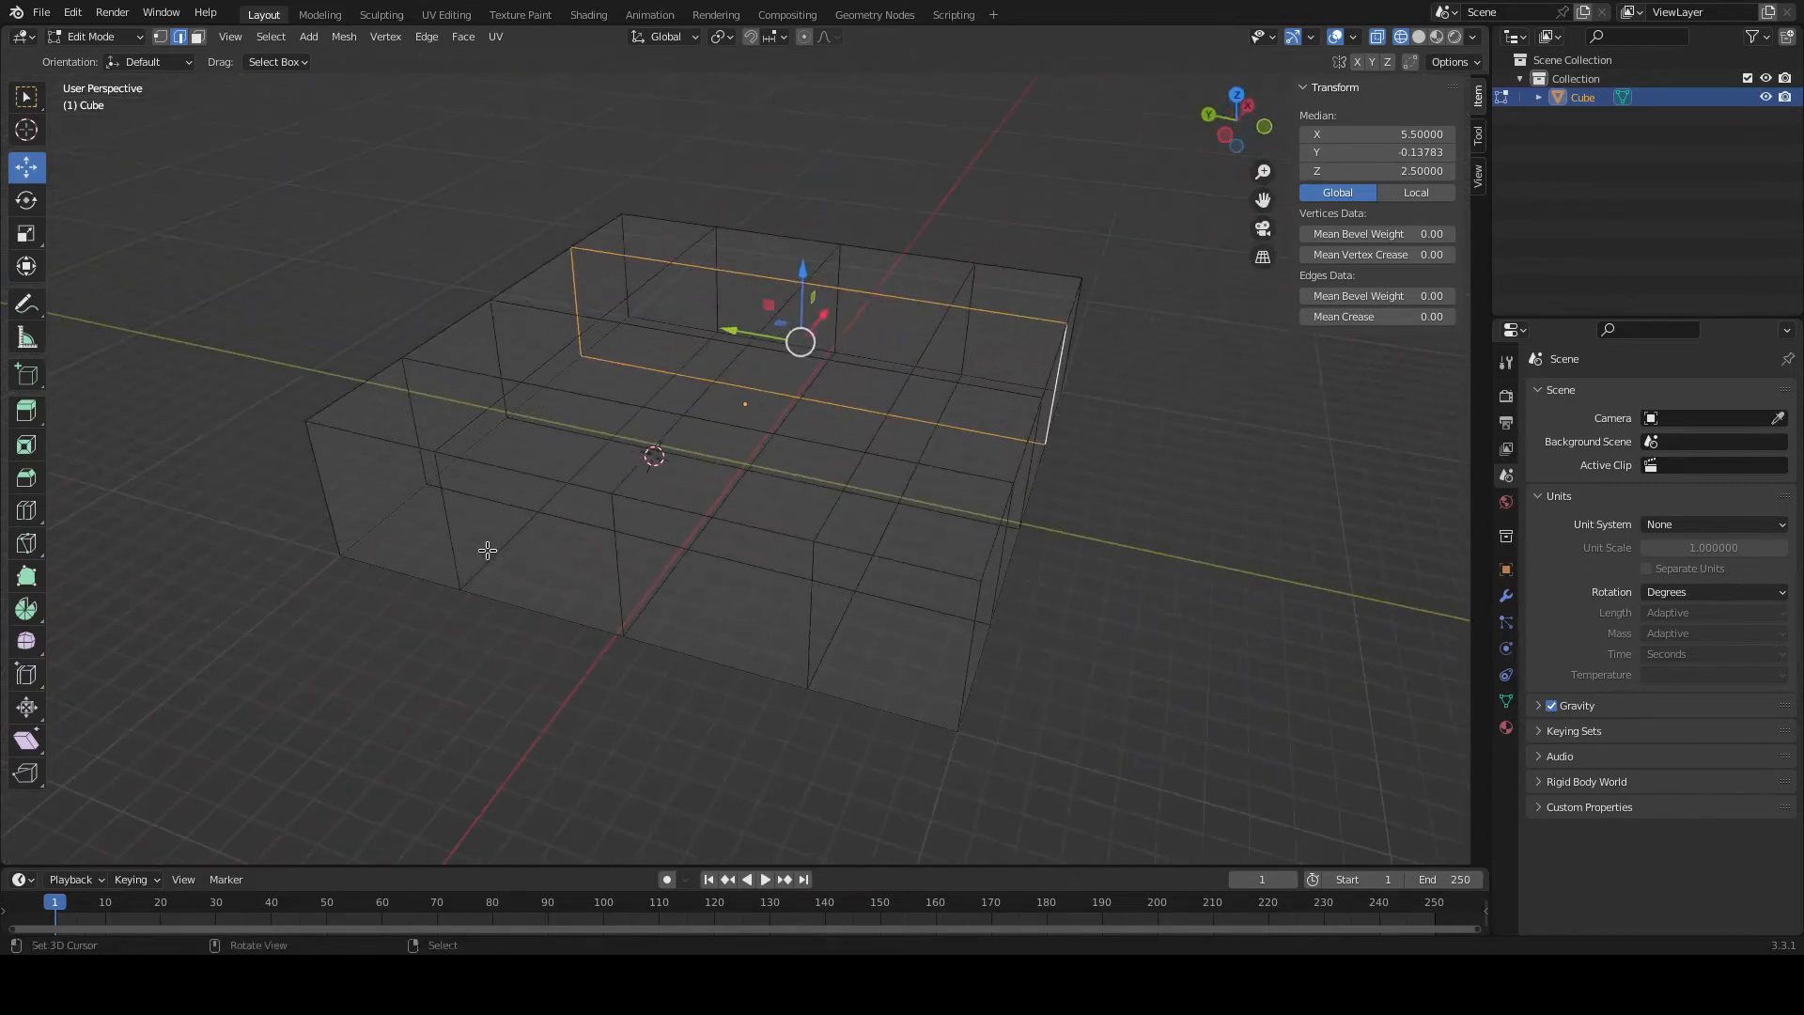
pyautogui.moveTo(594, 487); pyautogui.dragTo(612, 624, button='middle')
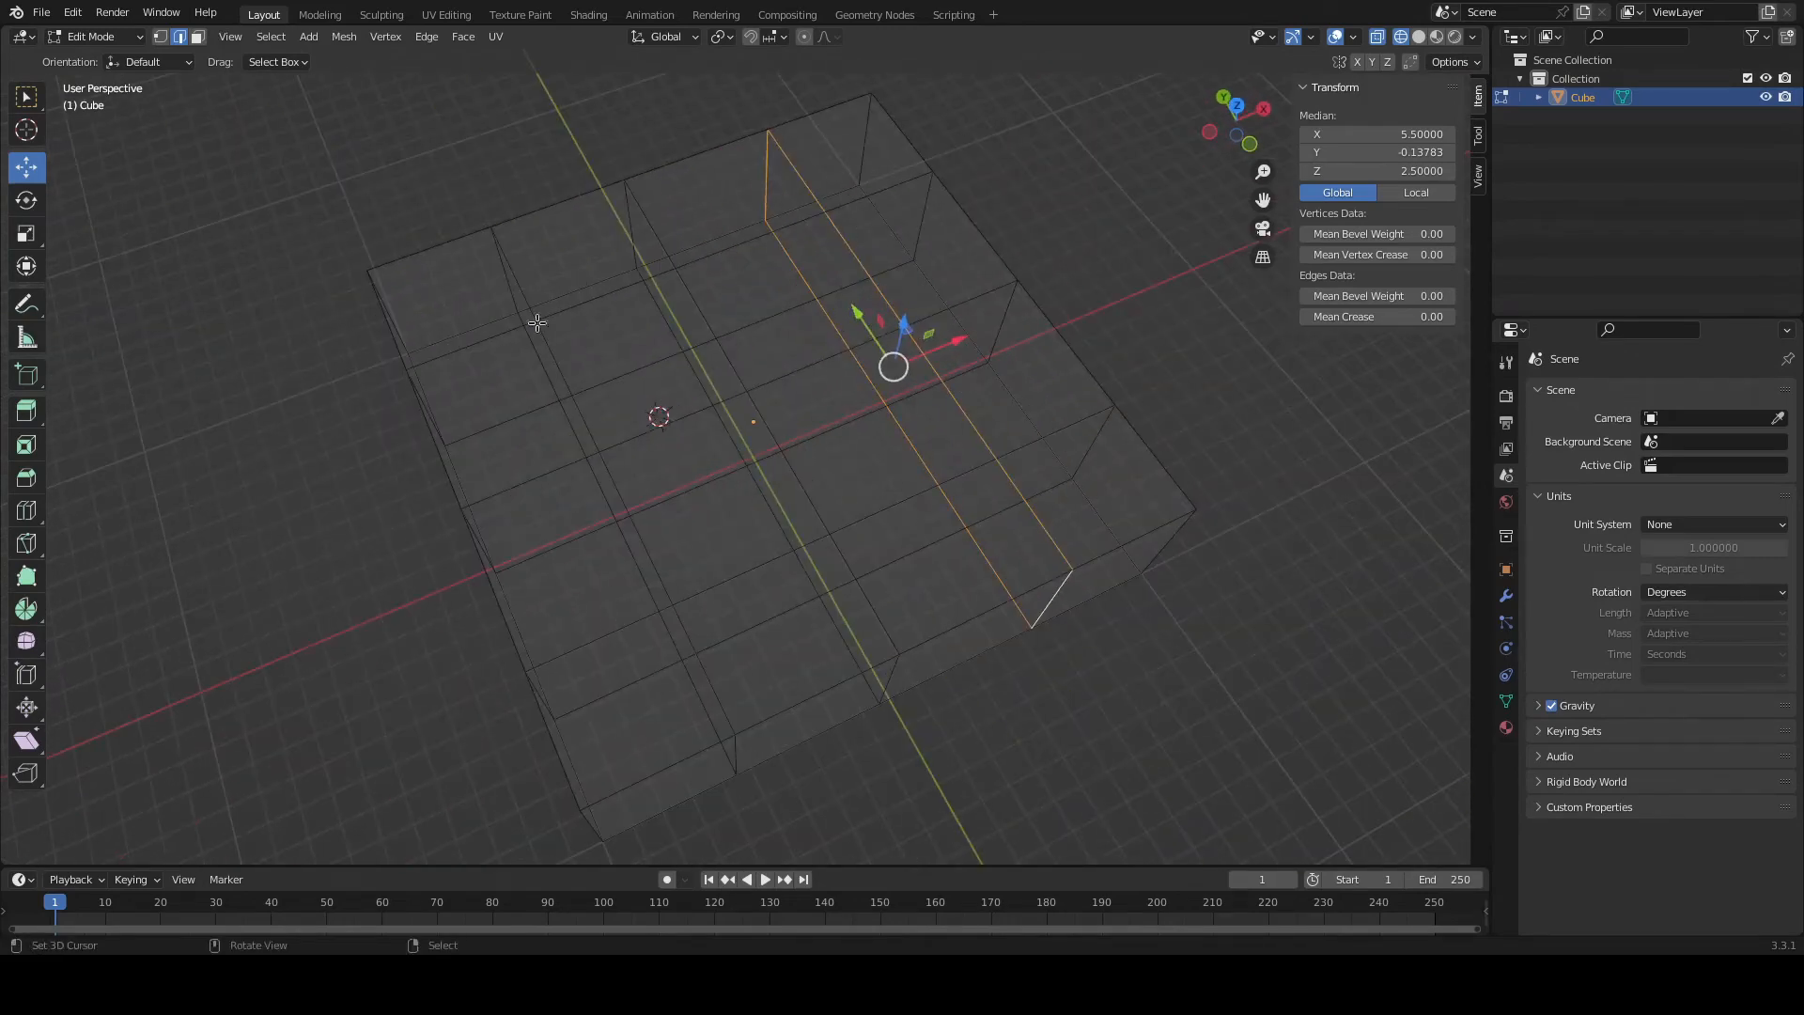
pyautogui.moveTo(323, 428); pyautogui.dragTo(454, 505, button='middle')
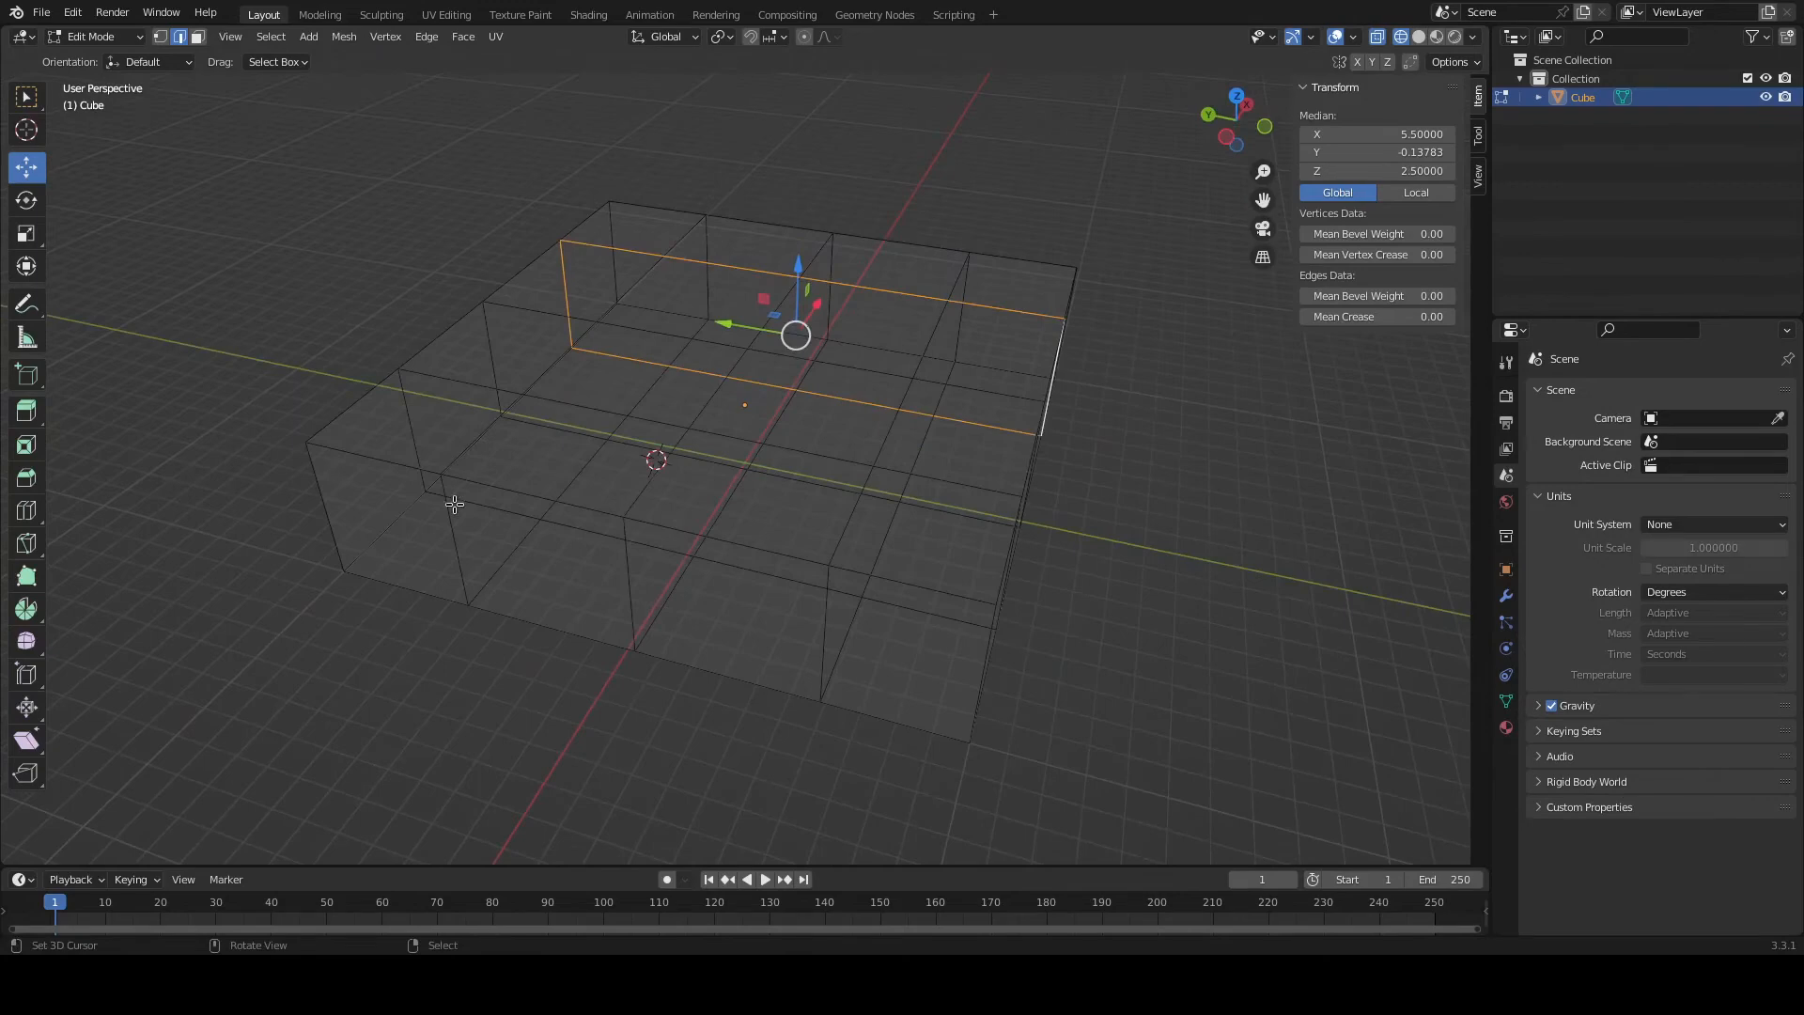
pyautogui.keyDown('alt'); pyautogui.click(456, 554); pyautogui.keyUp('alt')
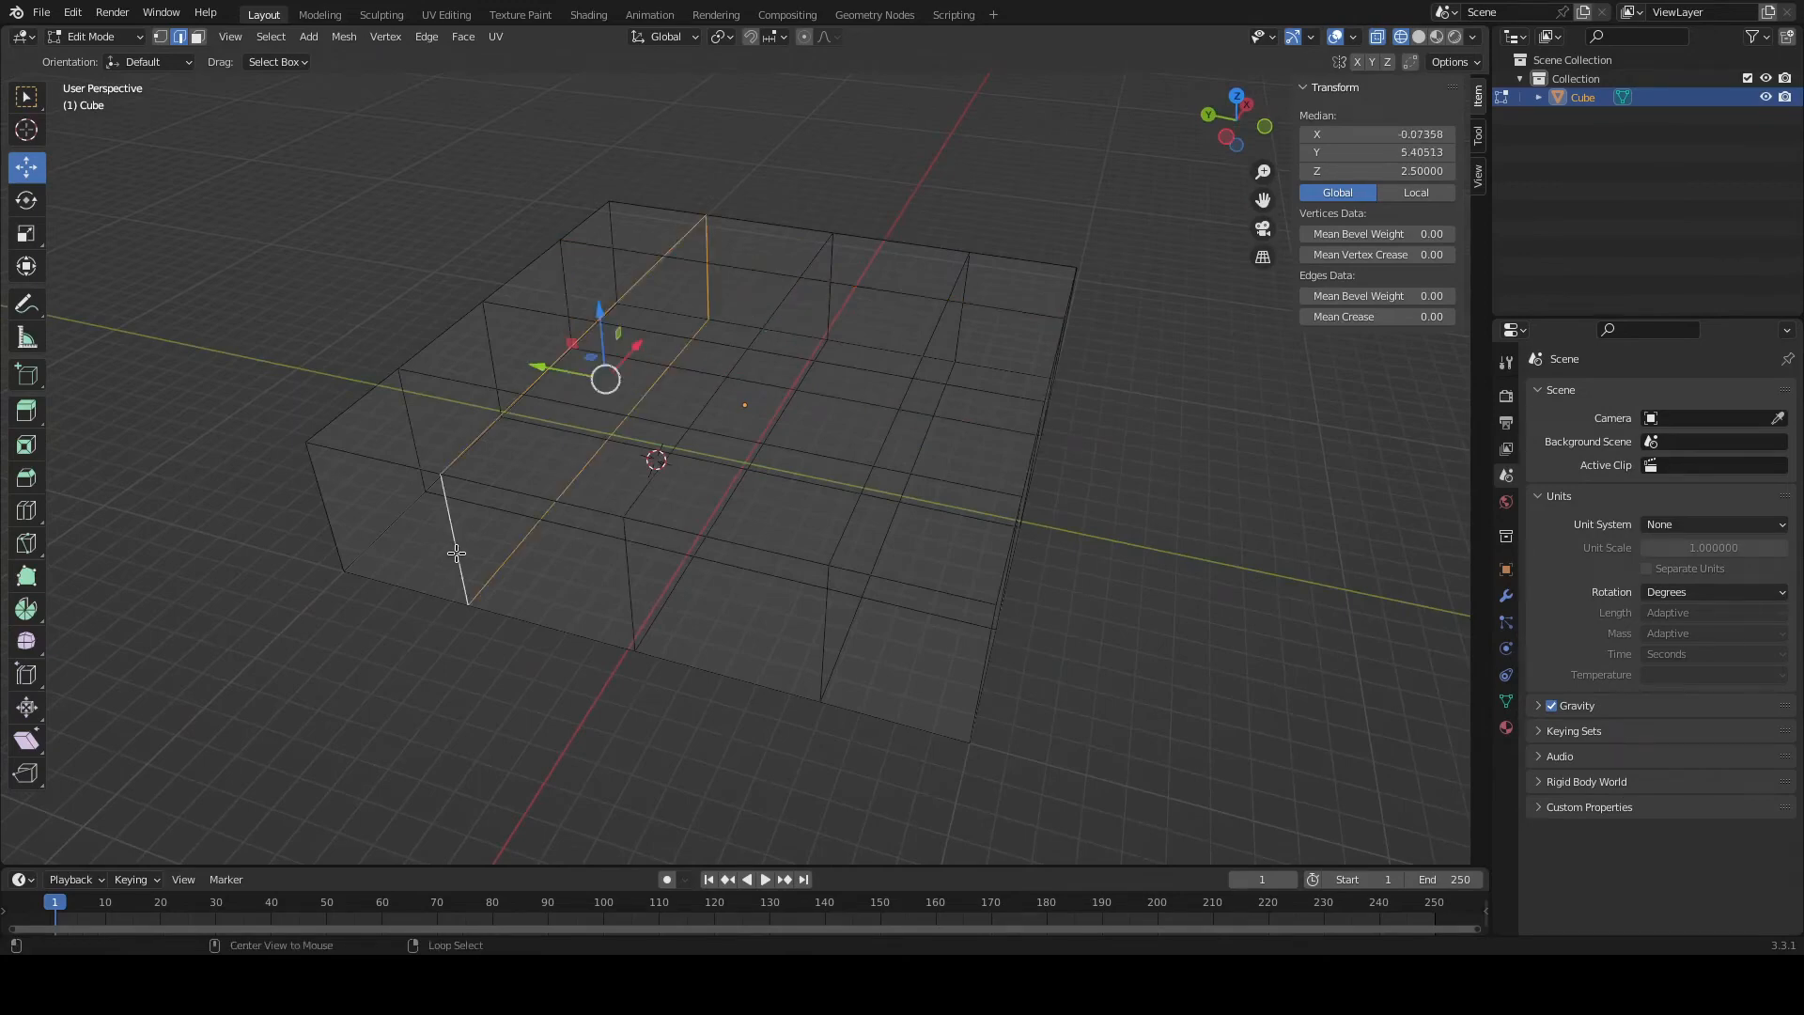
pyautogui.moveTo(744, 485); pyautogui.dragTo(616, 536, button='middle')
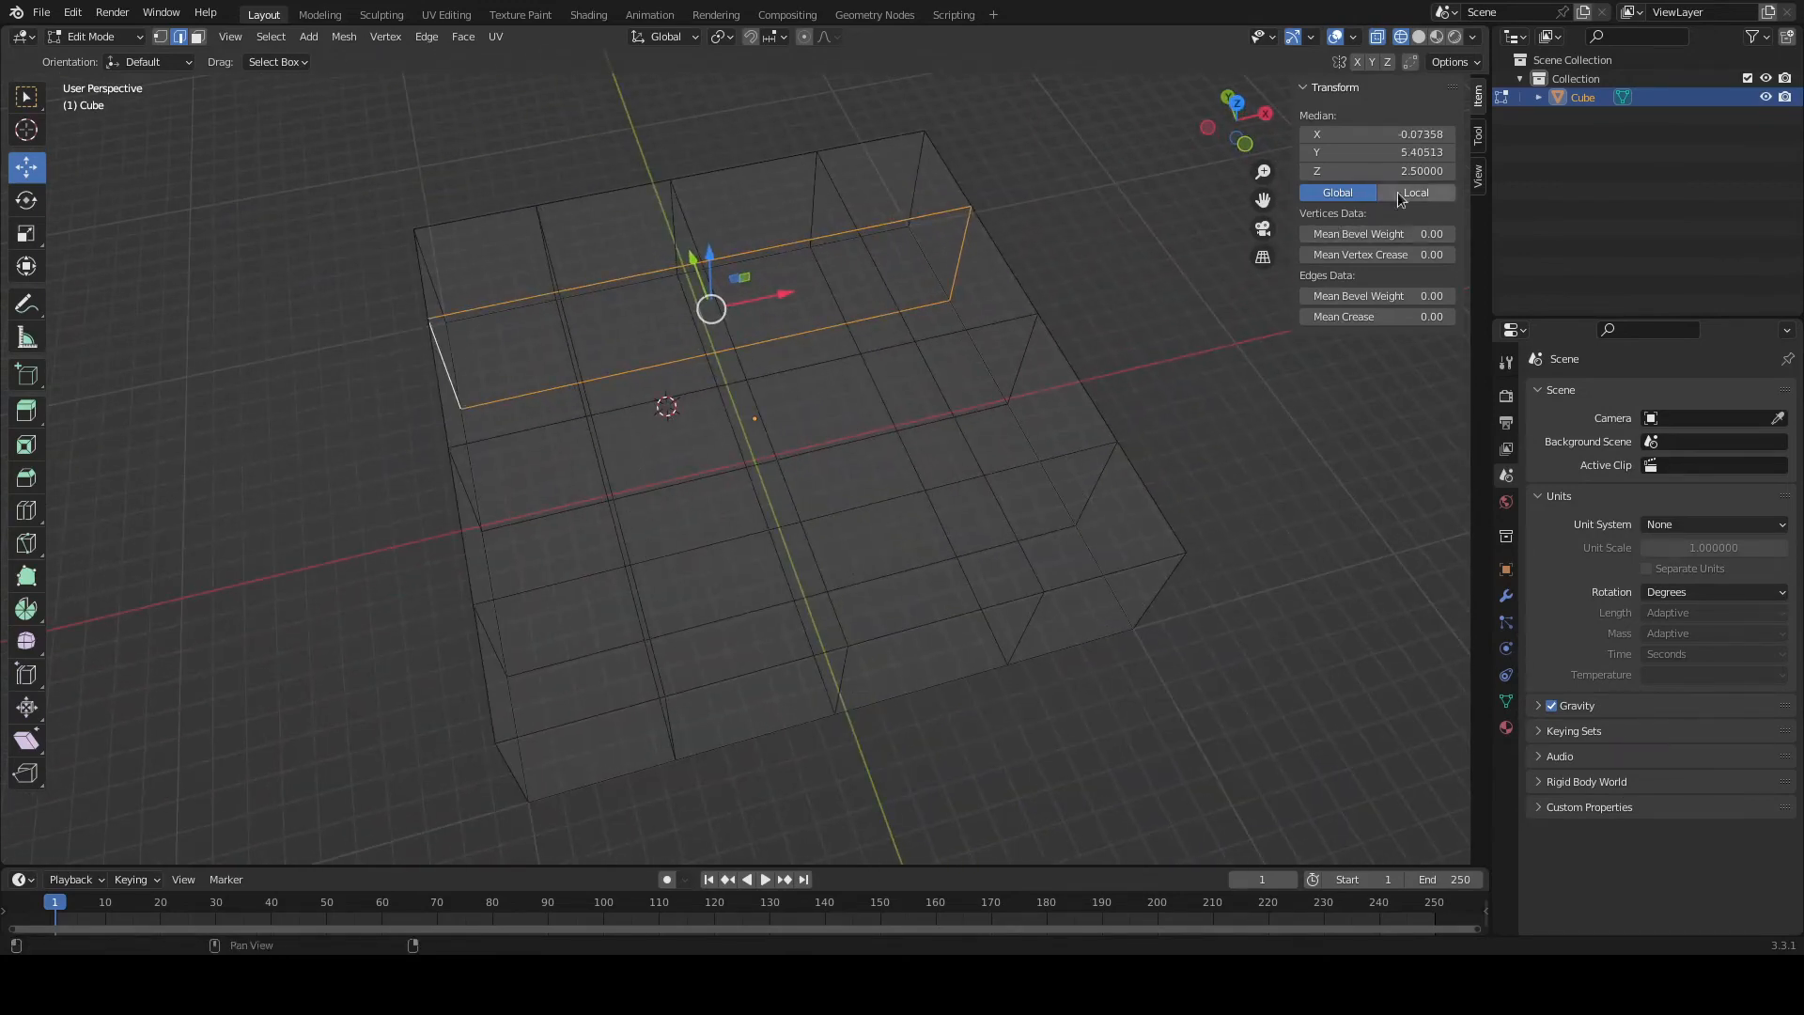
pyautogui.click(1455, 153)
pyautogui.write('5.5')
pyautogui.press('Return')
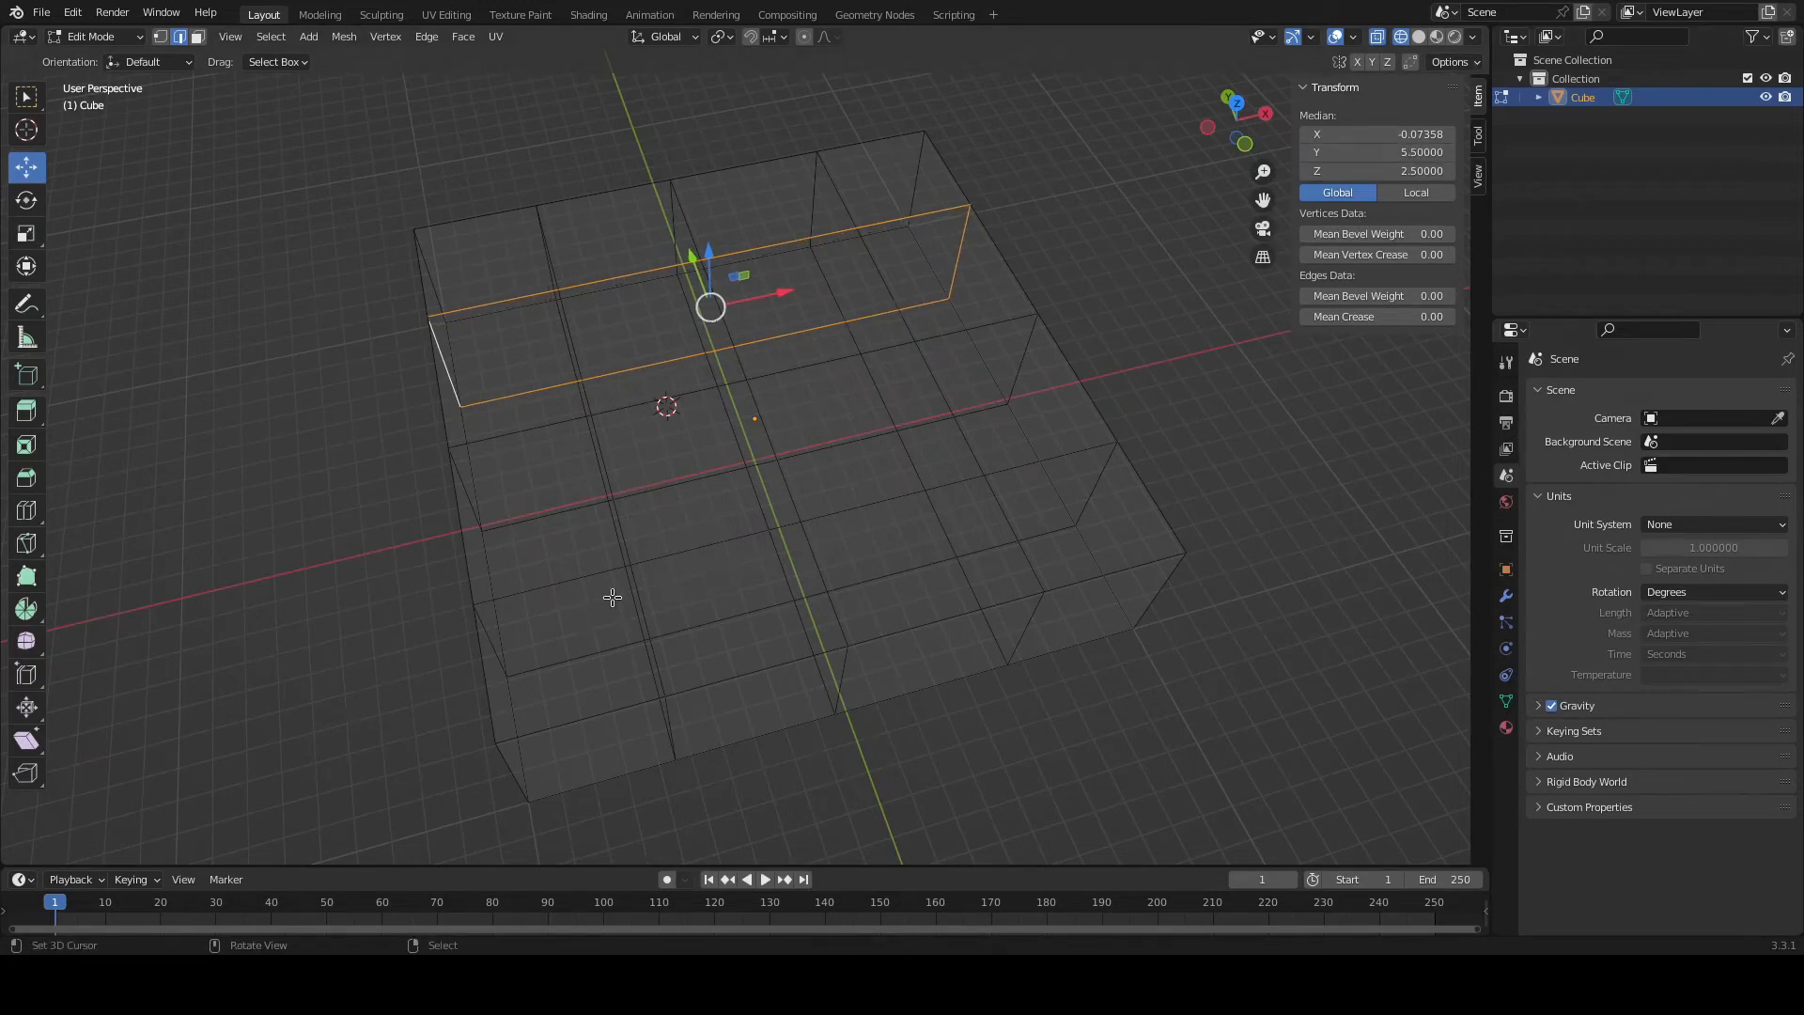
# Select the edge loop near the block's negative Y side and set its global median Y to -5.5.
pyautogui.moveTo(588, 596); pyautogui.dragTo(725, 552, button='middle')
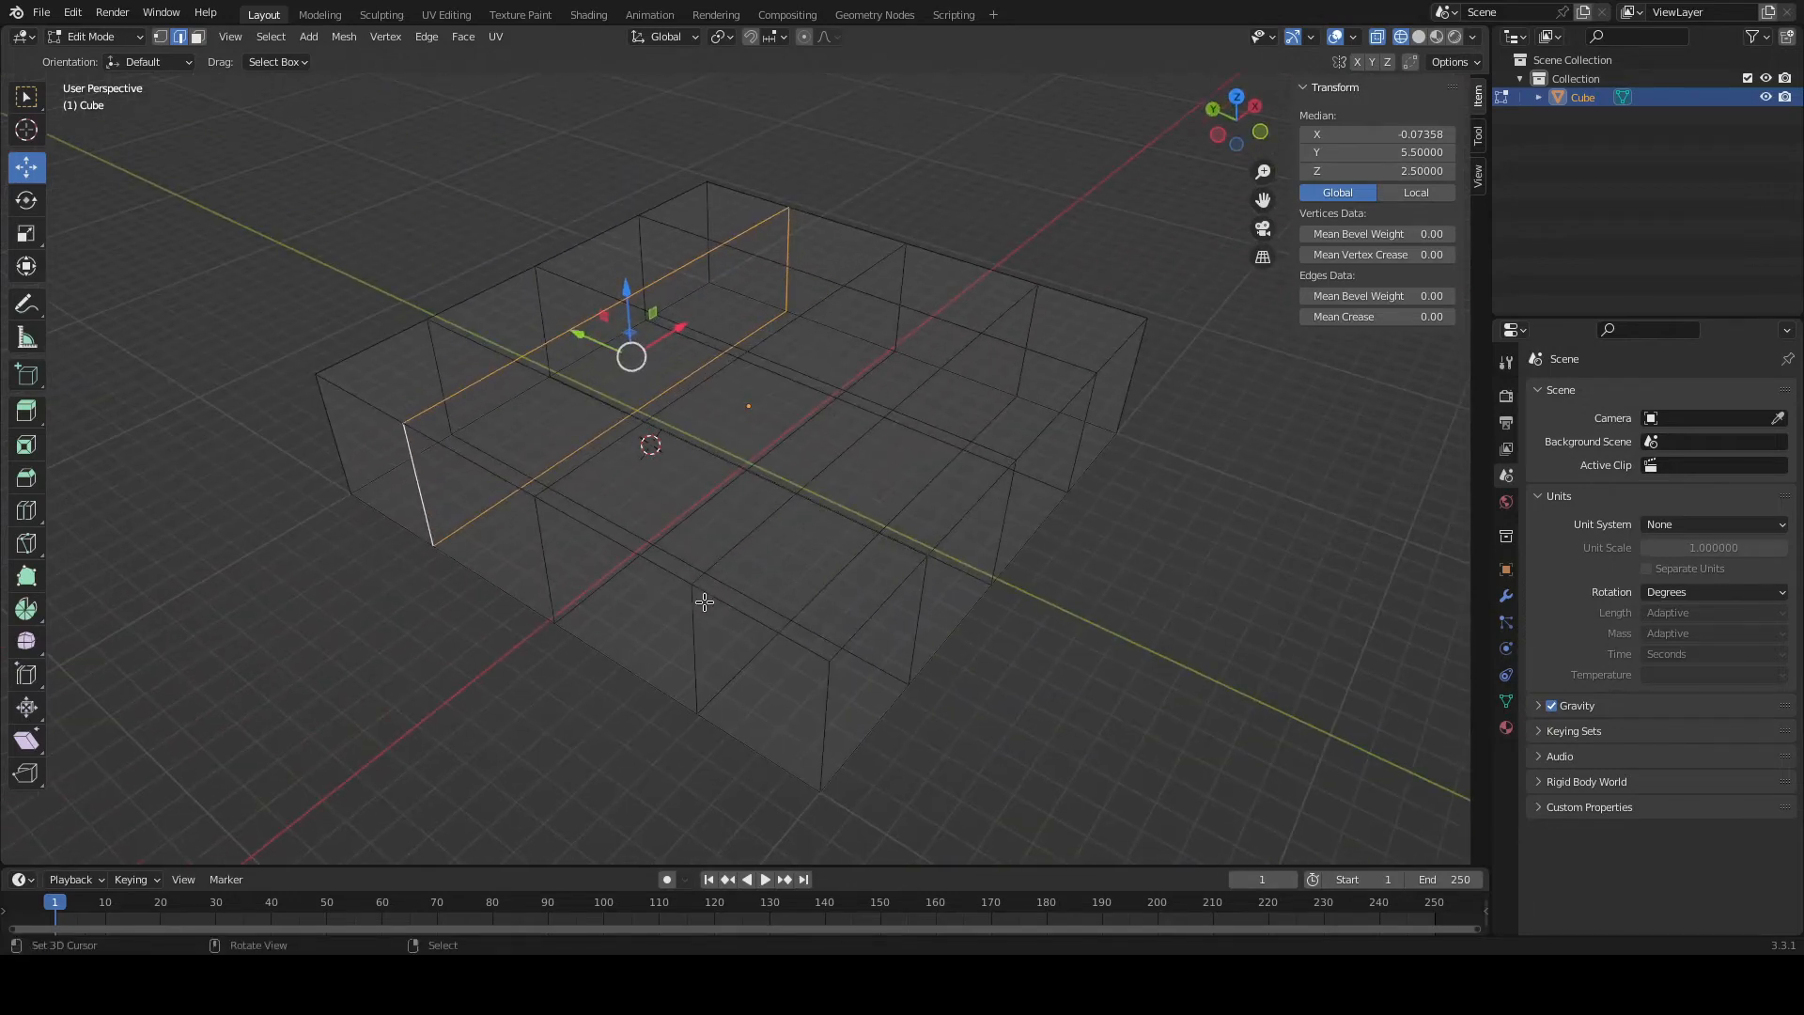
pyautogui.keyDown('alt'); pyautogui.click(694, 636); pyautogui.keyUp('alt')
pyautogui.moveTo(1019, 483); pyautogui.dragTo(850, 521, button='middle')
pyautogui.click(1424, 155)
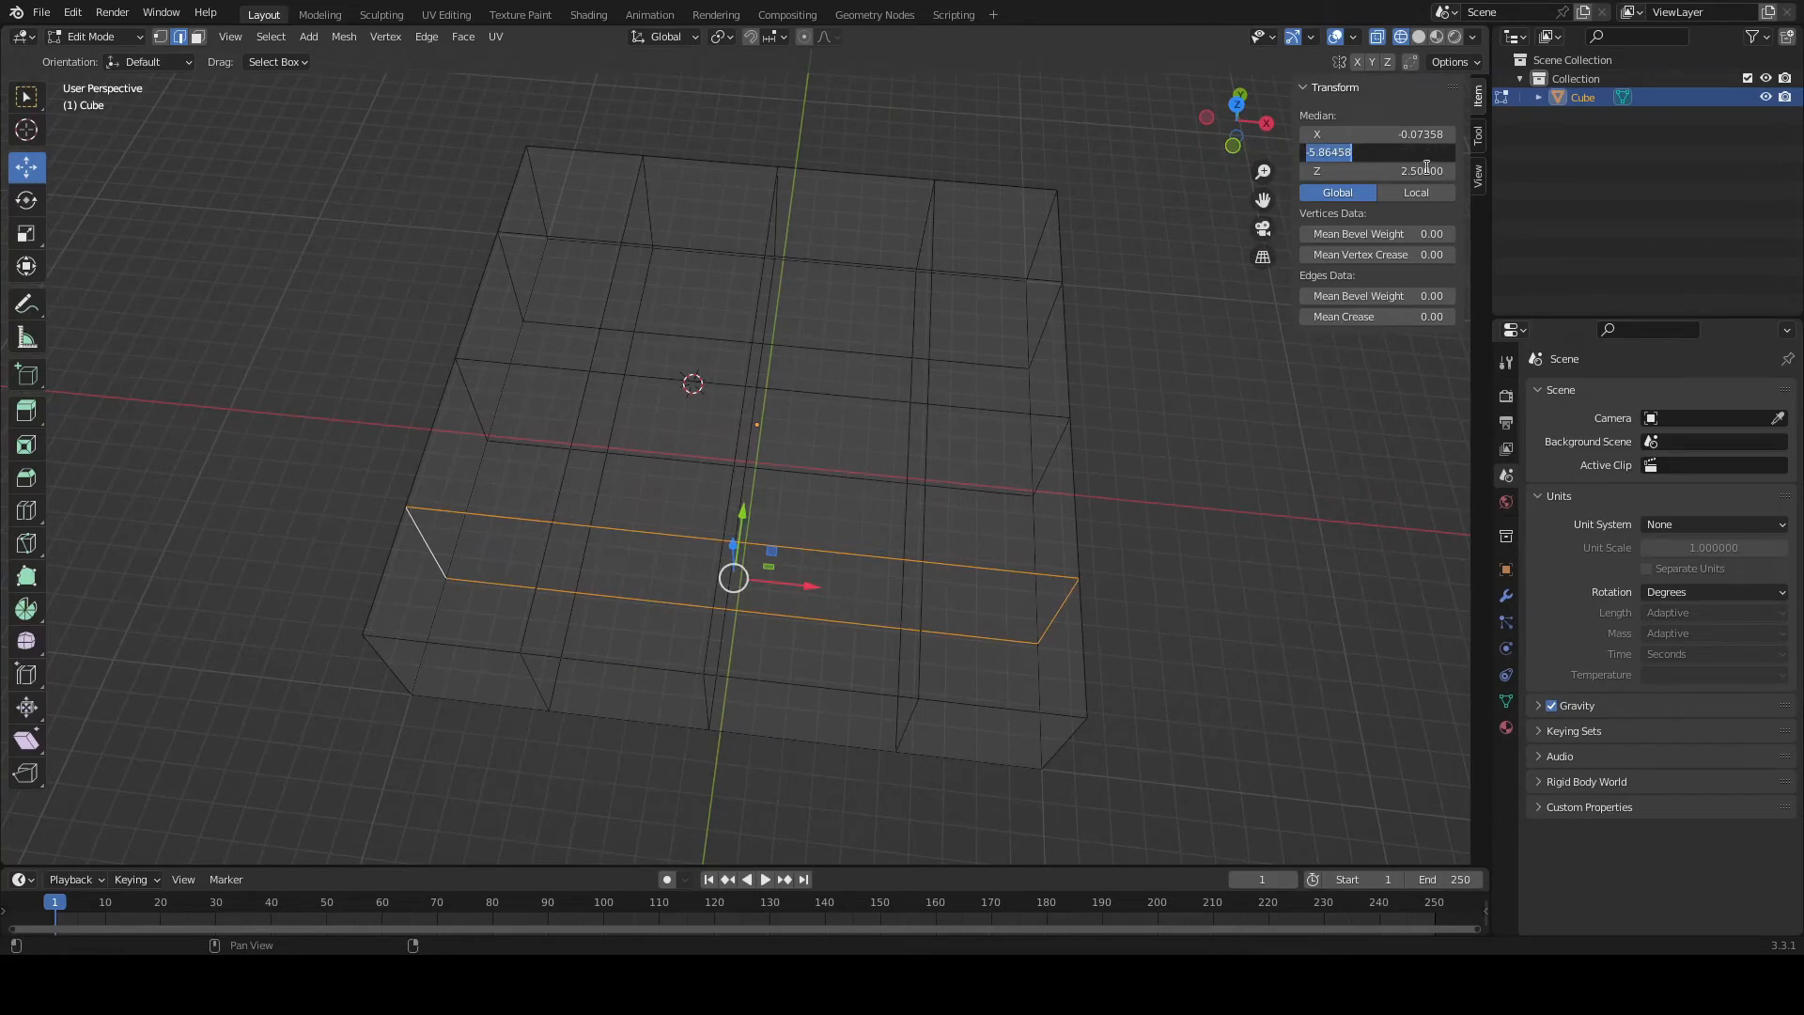
pyautogui.write('-5.5')
pyautogui.press('Return')
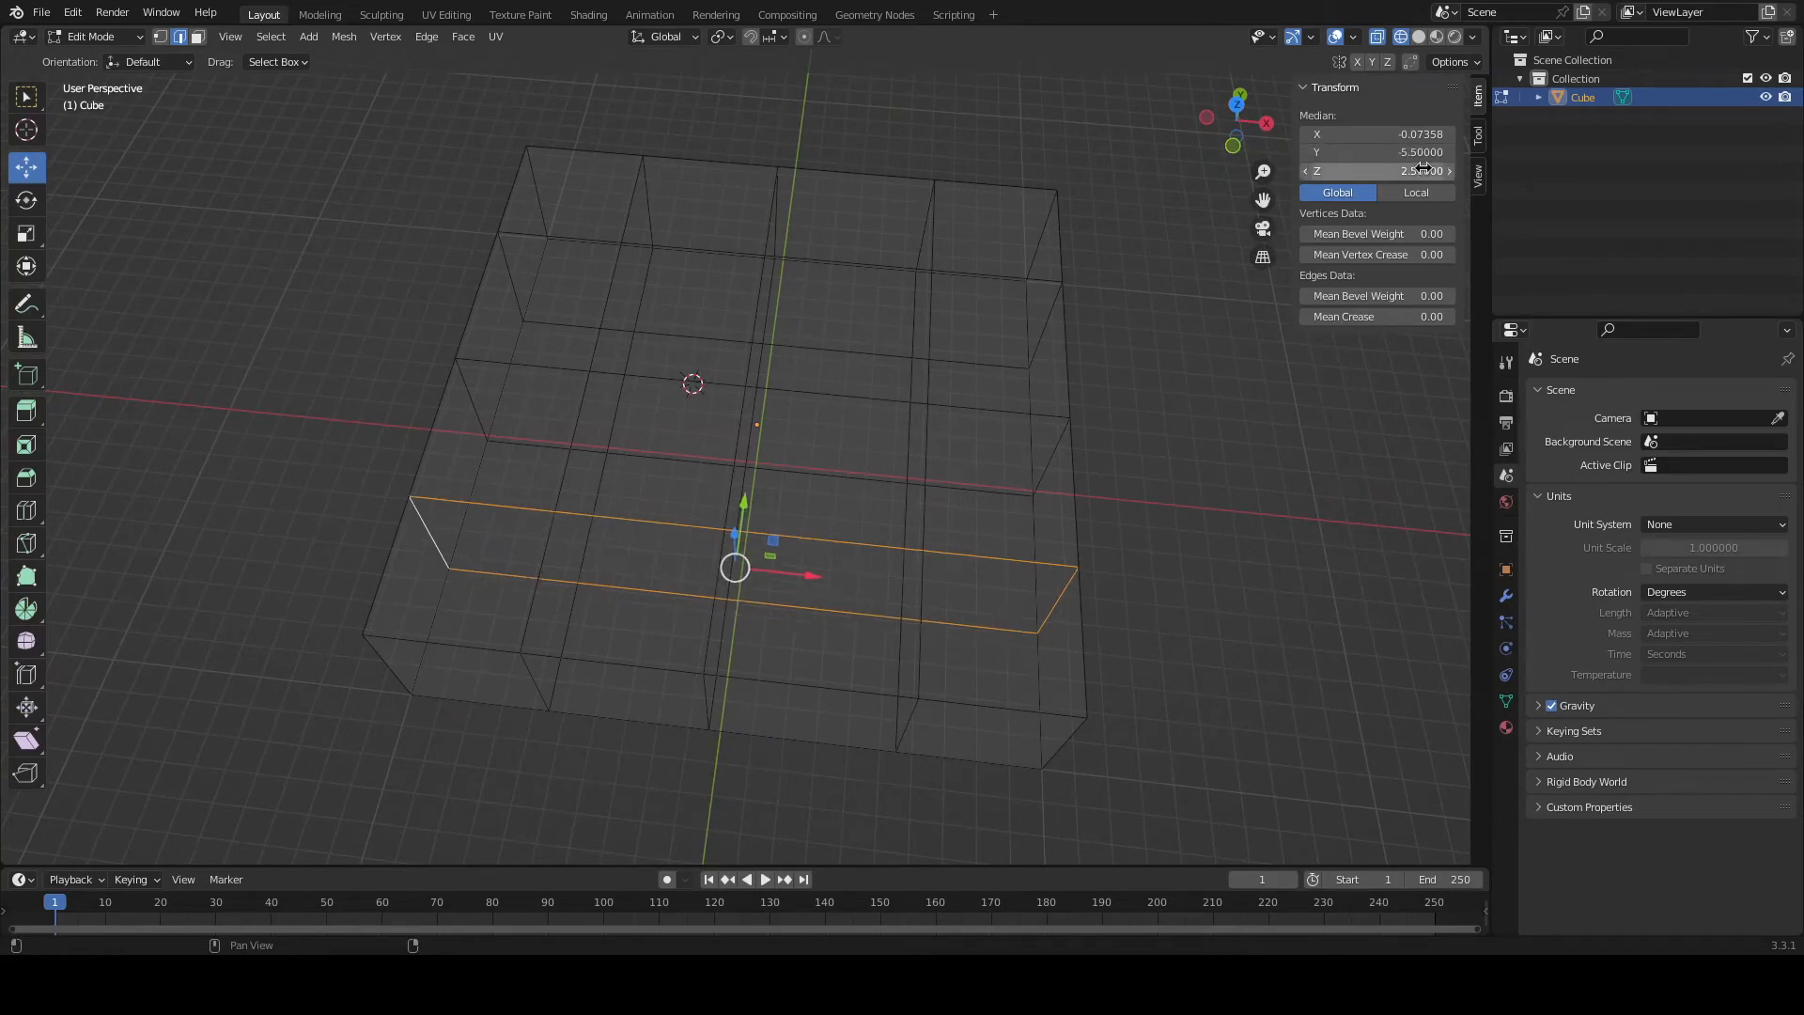
# Select the middle edge loop that runs along the X axis and set its global median Y to 0.
pyautogui.moveTo(846, 564); pyautogui.dragTo(809, 331, button='middle')
pyautogui.moveTo(1094, 512); pyautogui.dragTo(1033, 586, button='middle')
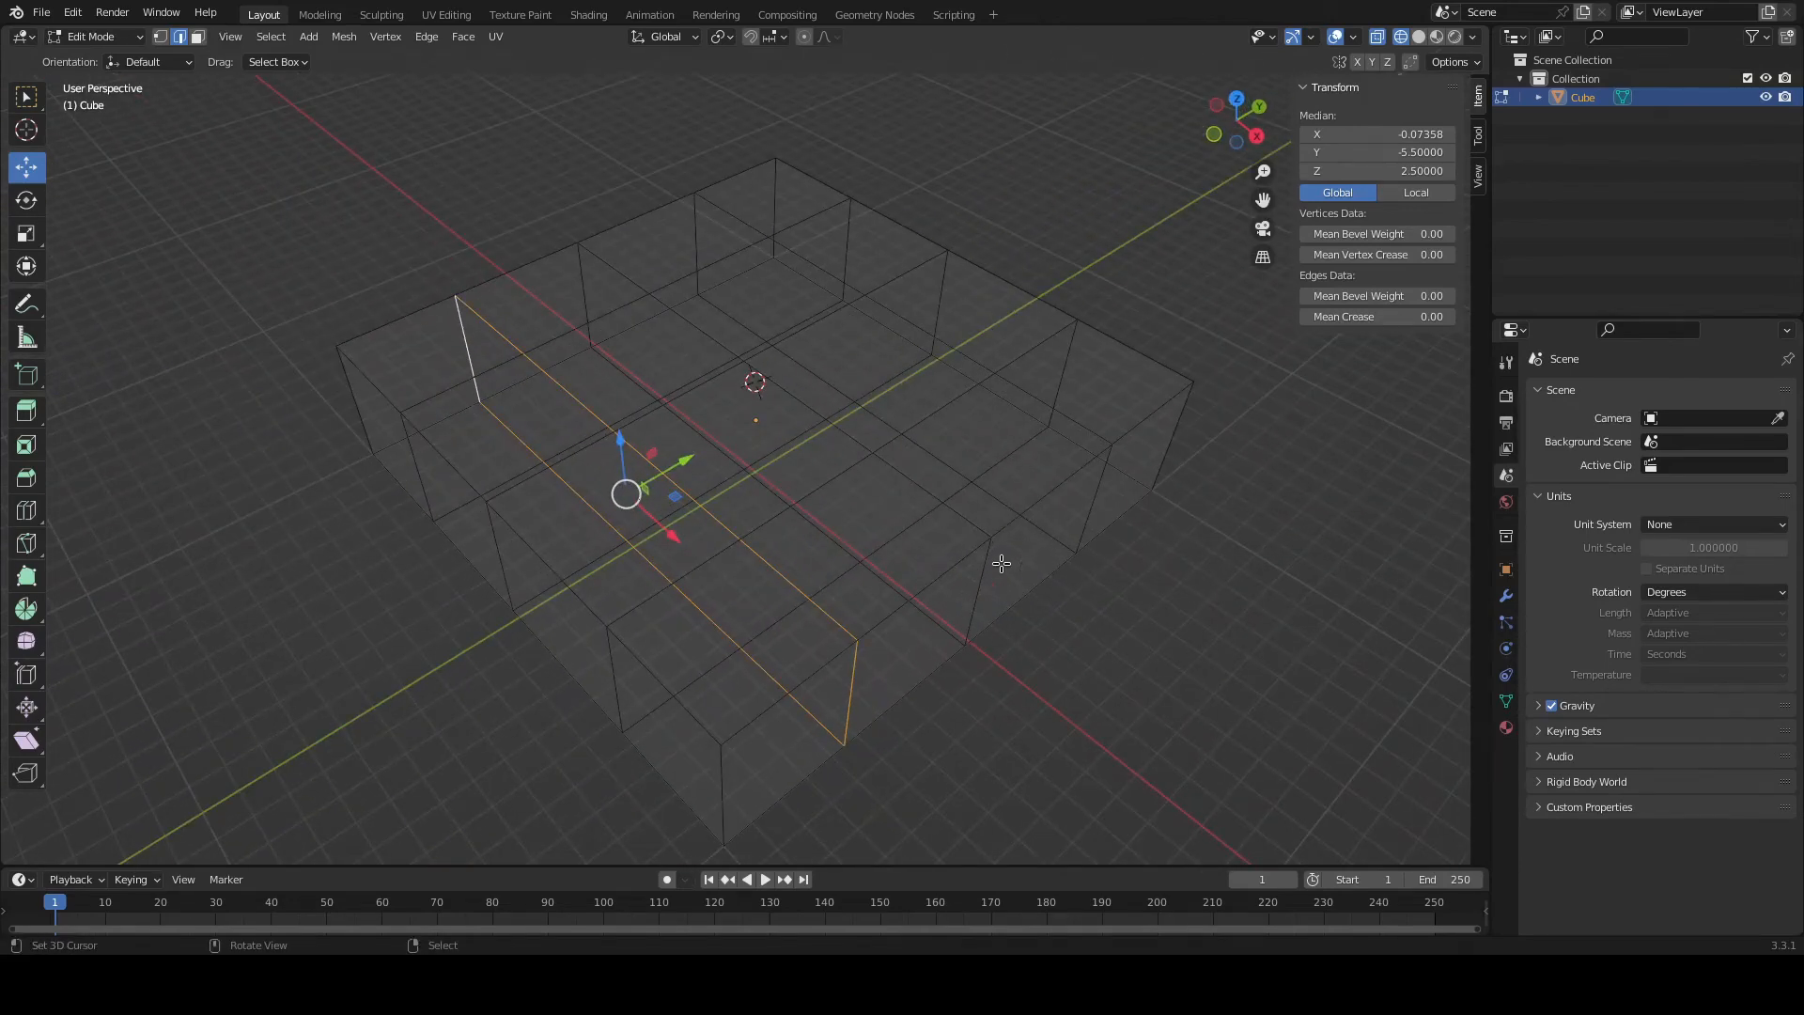
pyautogui.keyDown('alt'); pyautogui.click(984, 575); pyautogui.keyUp('alt')
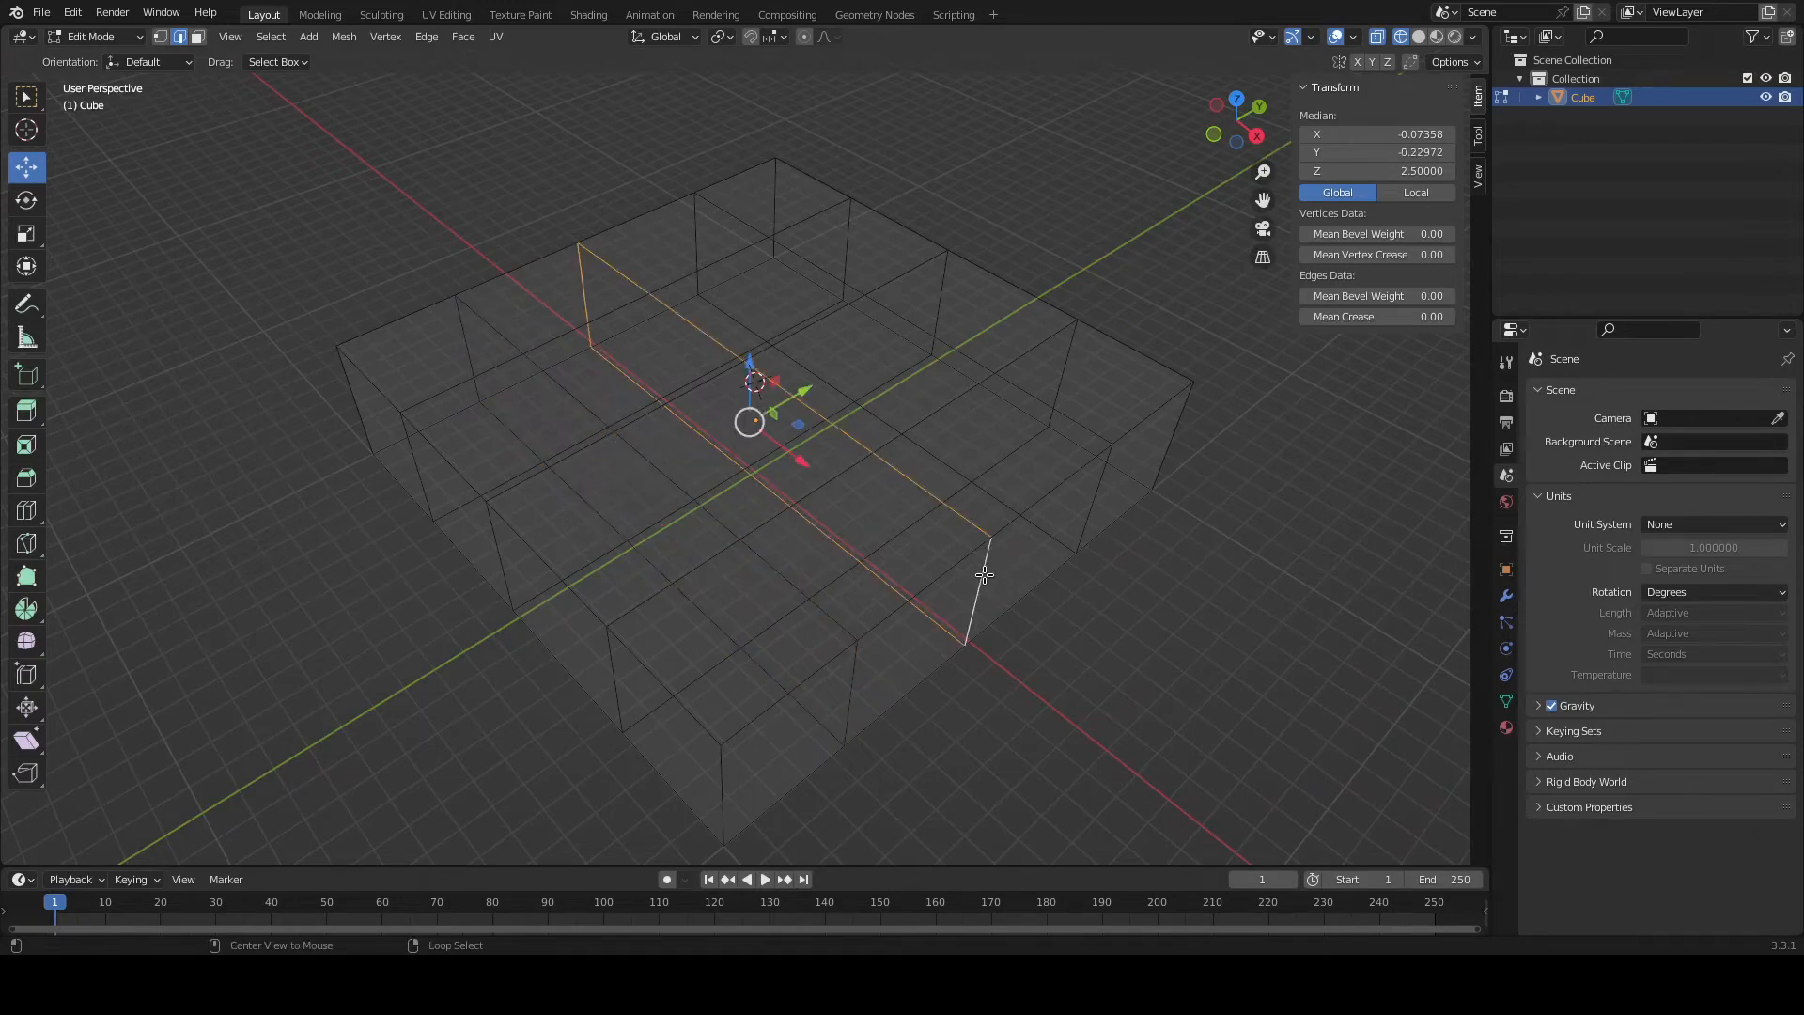
pyautogui.moveTo(1037, 571); pyautogui.dragTo(942, 588, button='middle')
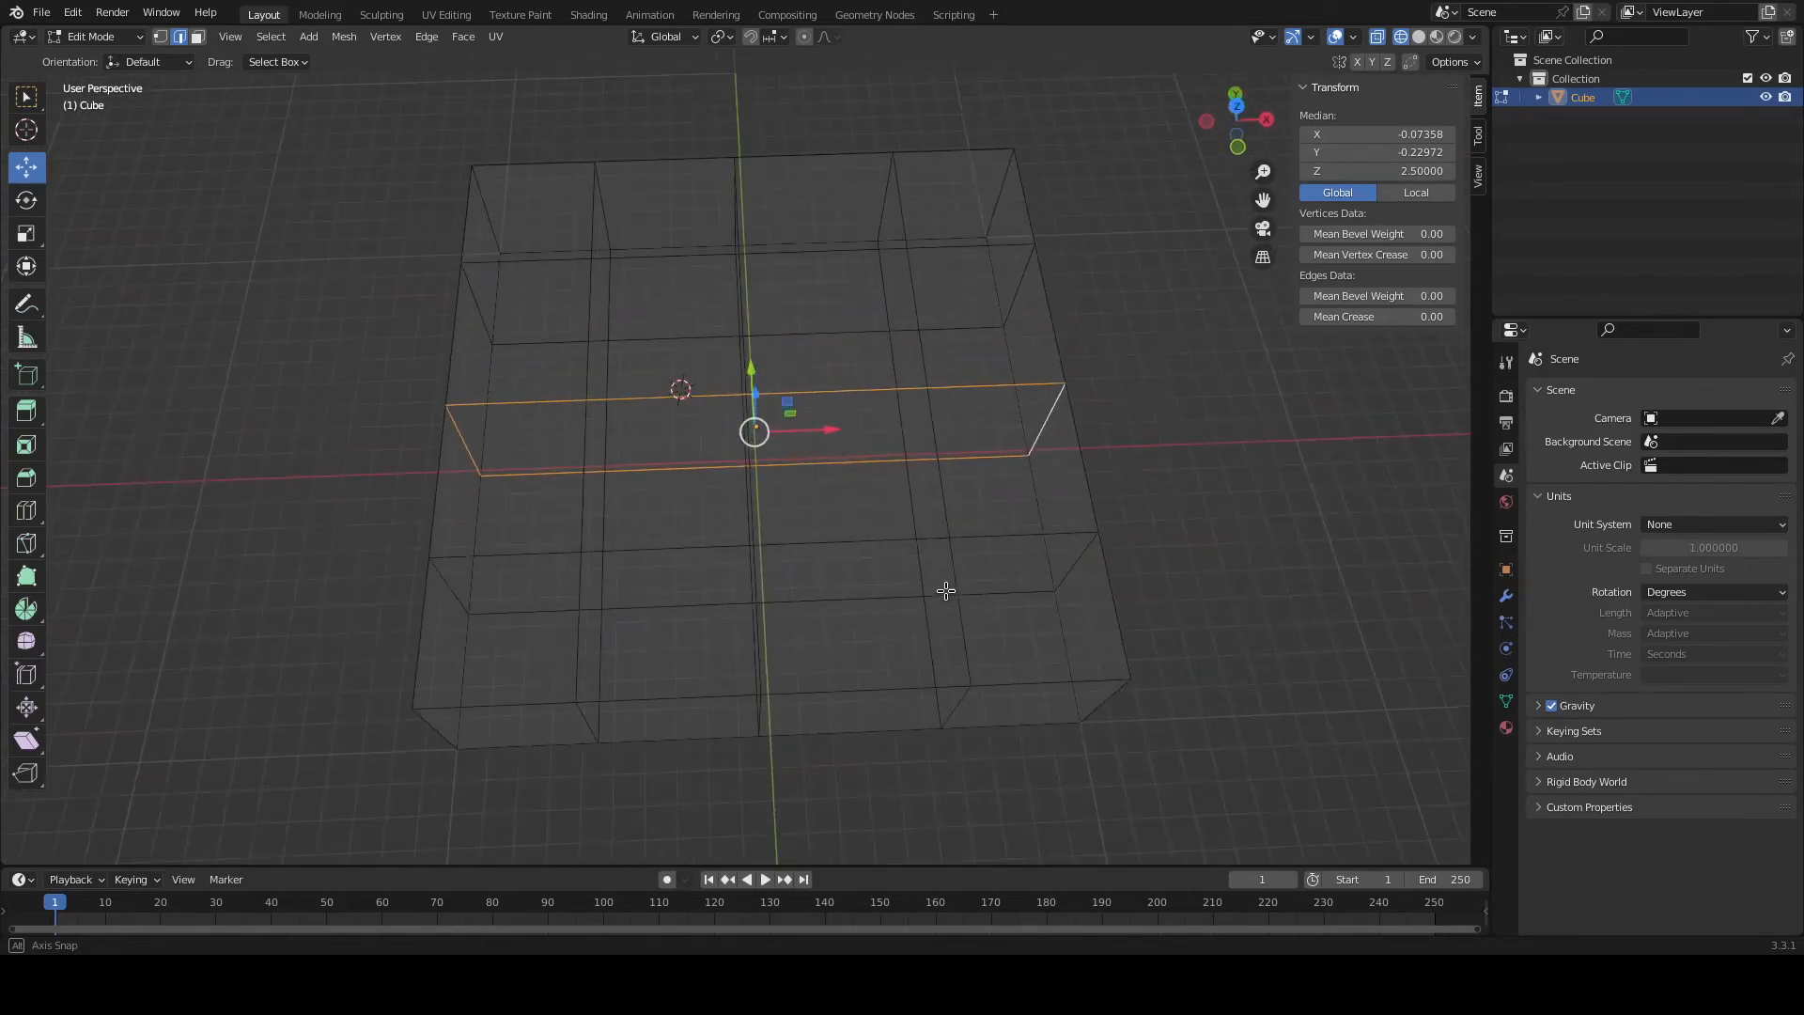
pyautogui.click(1419, 149)
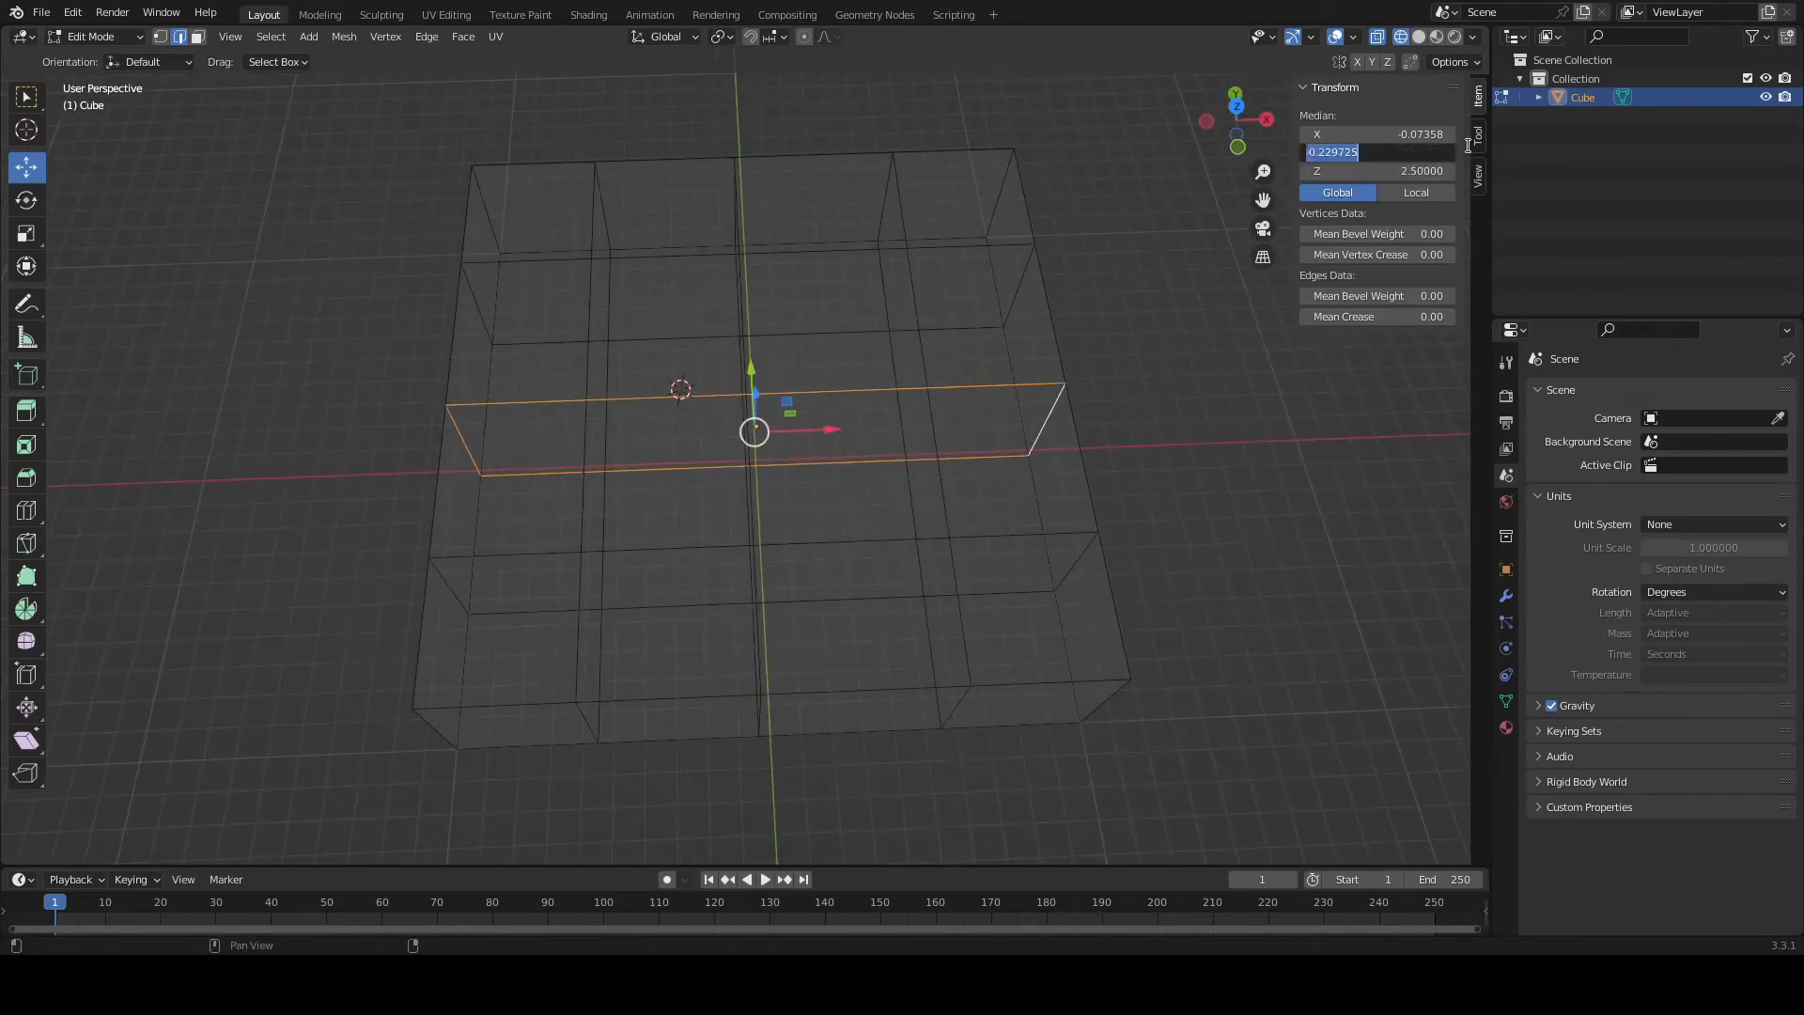
pyautogui.write('0')
pyautogui.press('Return')
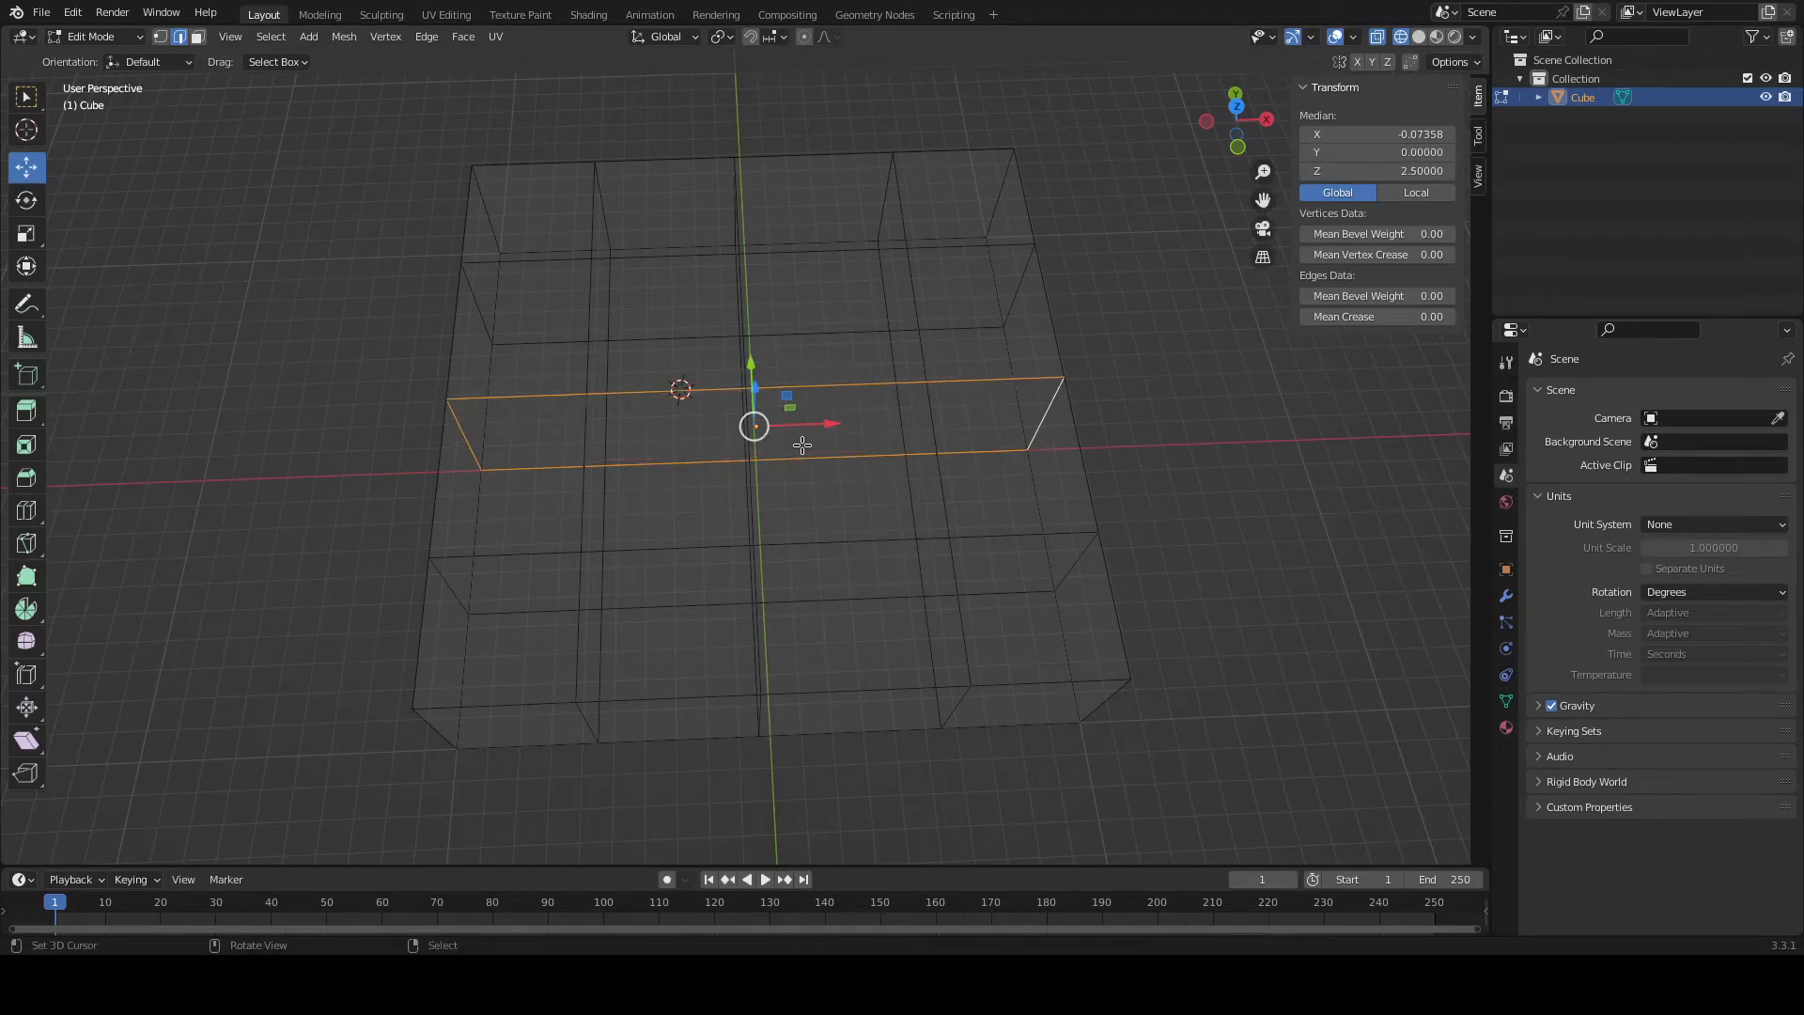
# Select the middle edge loop that runs along the Y axis and set its global median X to 0.
pyautogui.moveTo(712, 525); pyautogui.dragTo(805, 494, button='middle')
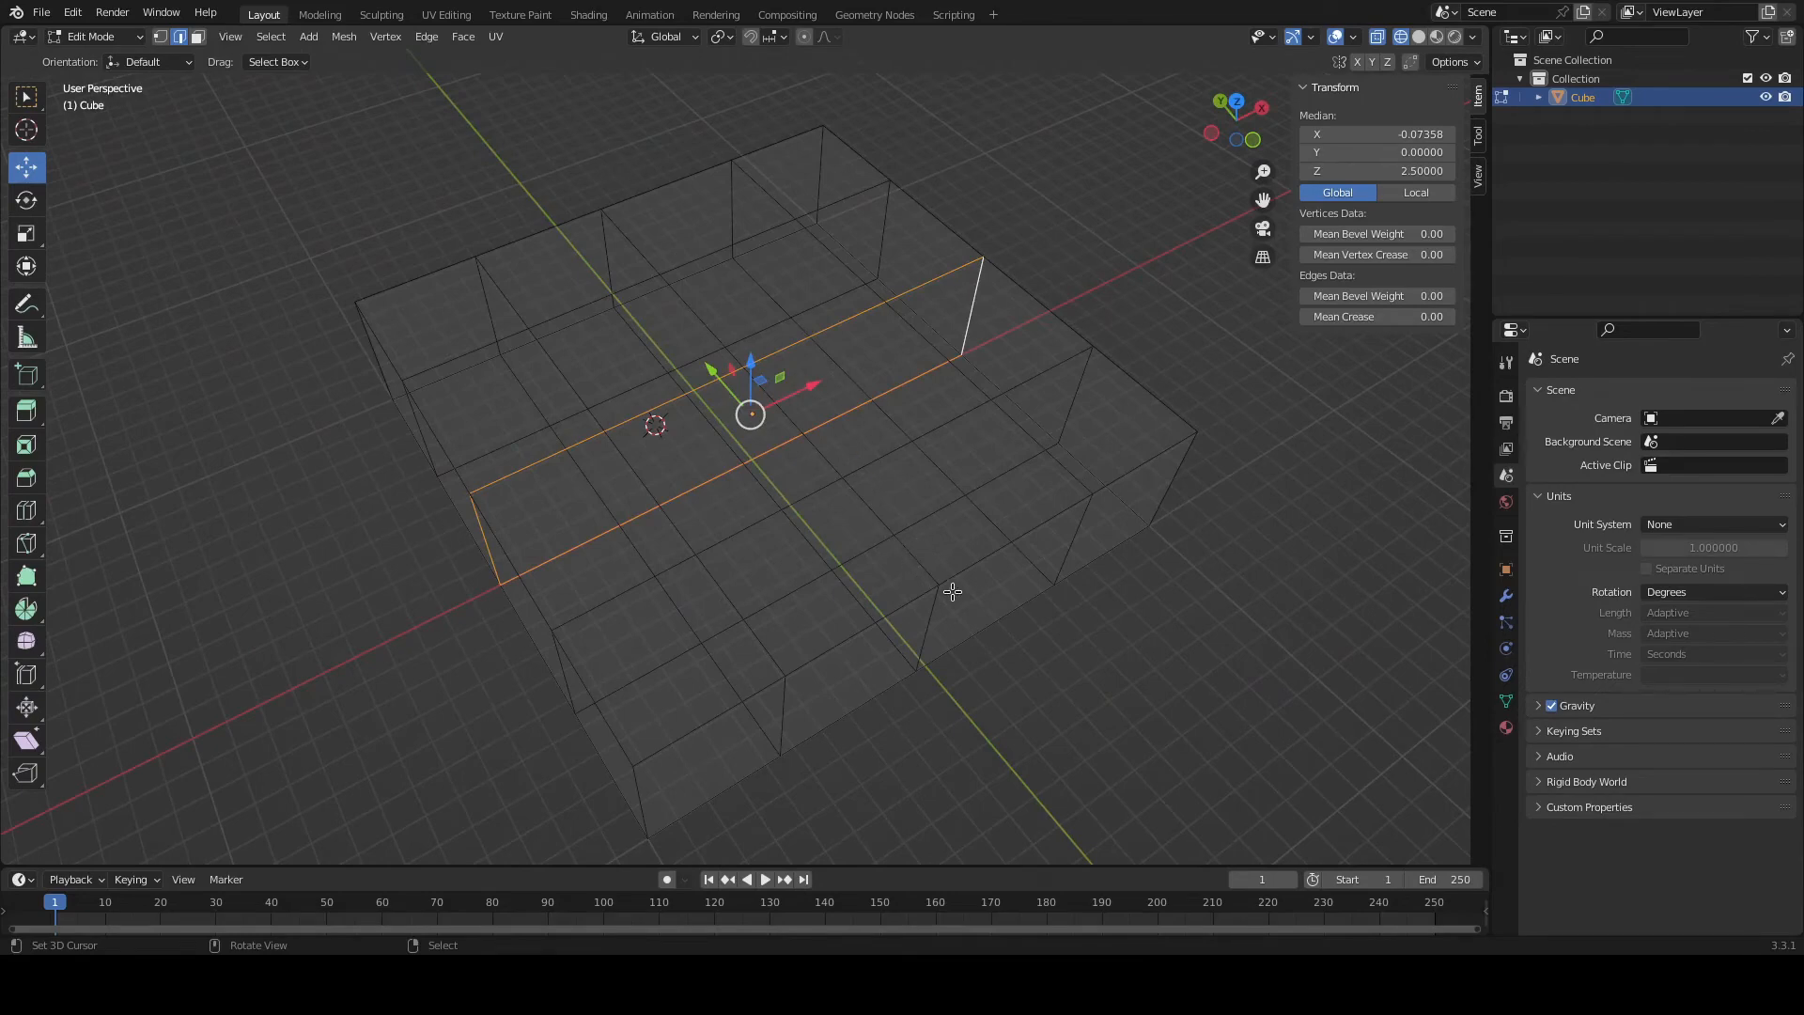
pyautogui.keyDown('alt'); pyautogui.click(931, 608); pyautogui.keyUp('alt')
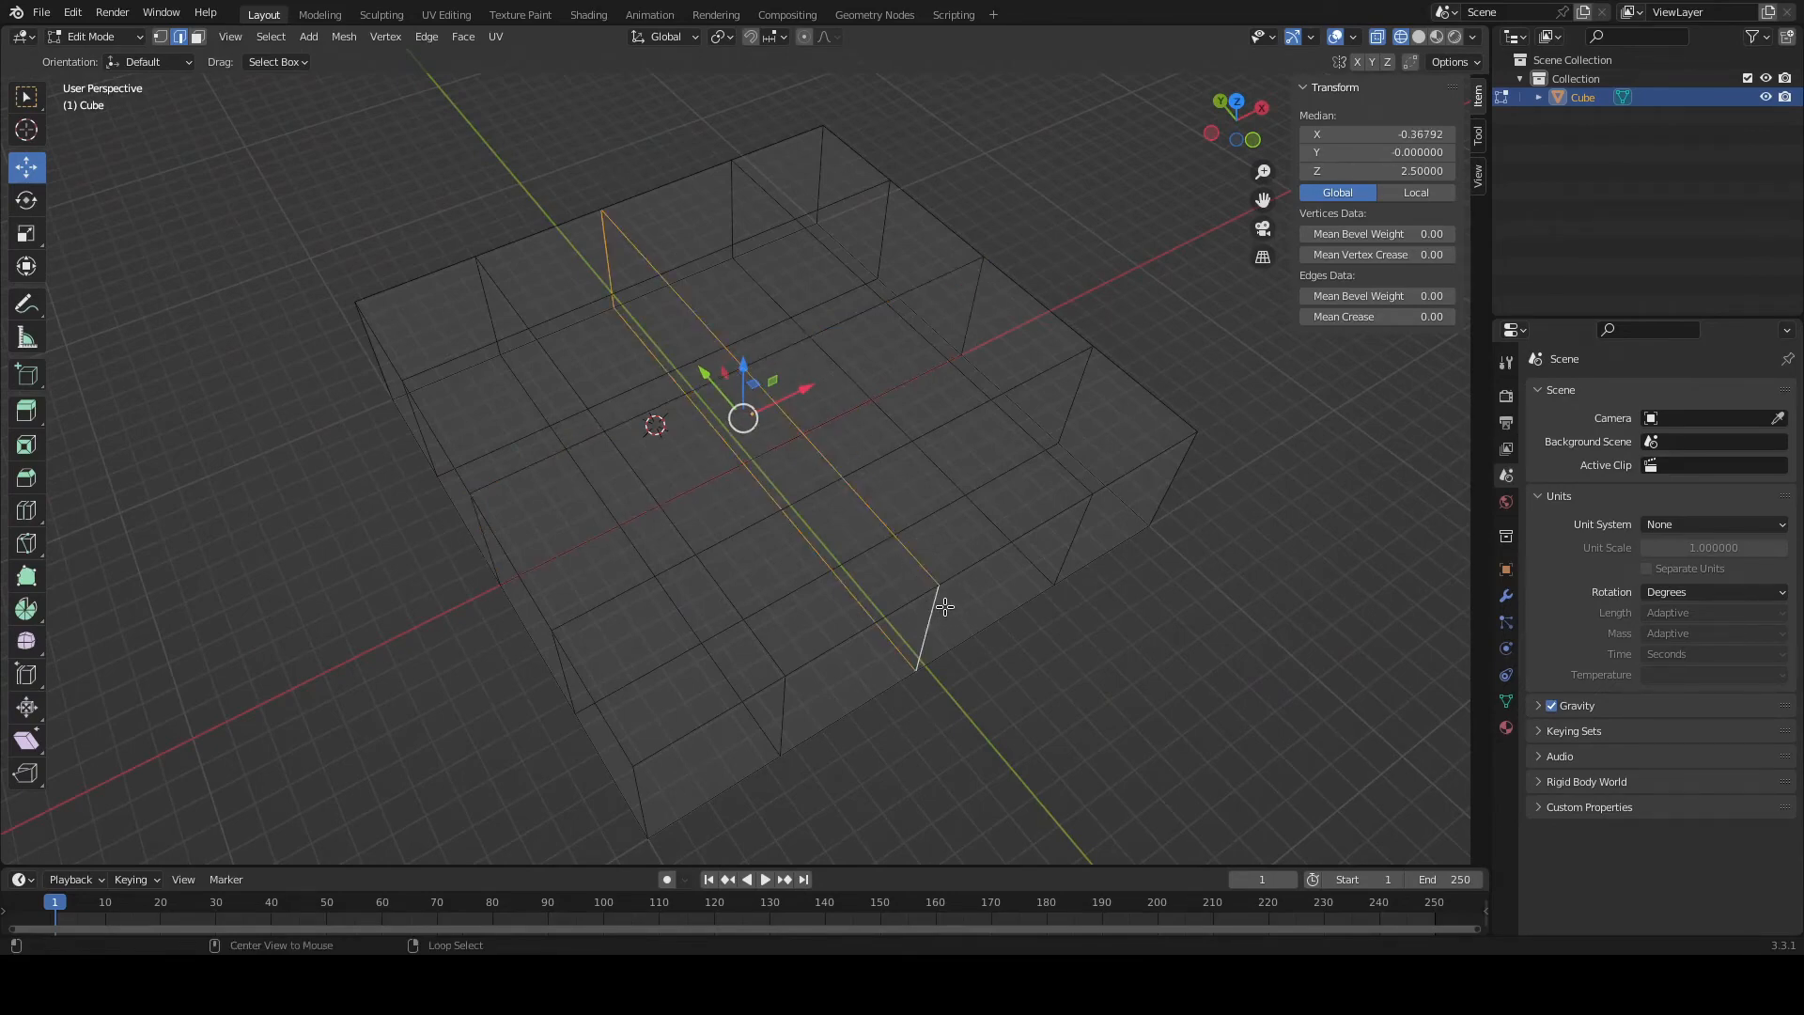
pyautogui.moveTo(1059, 504); pyautogui.dragTo(1006, 548, button='middle')
pyautogui.click(1427, 133)
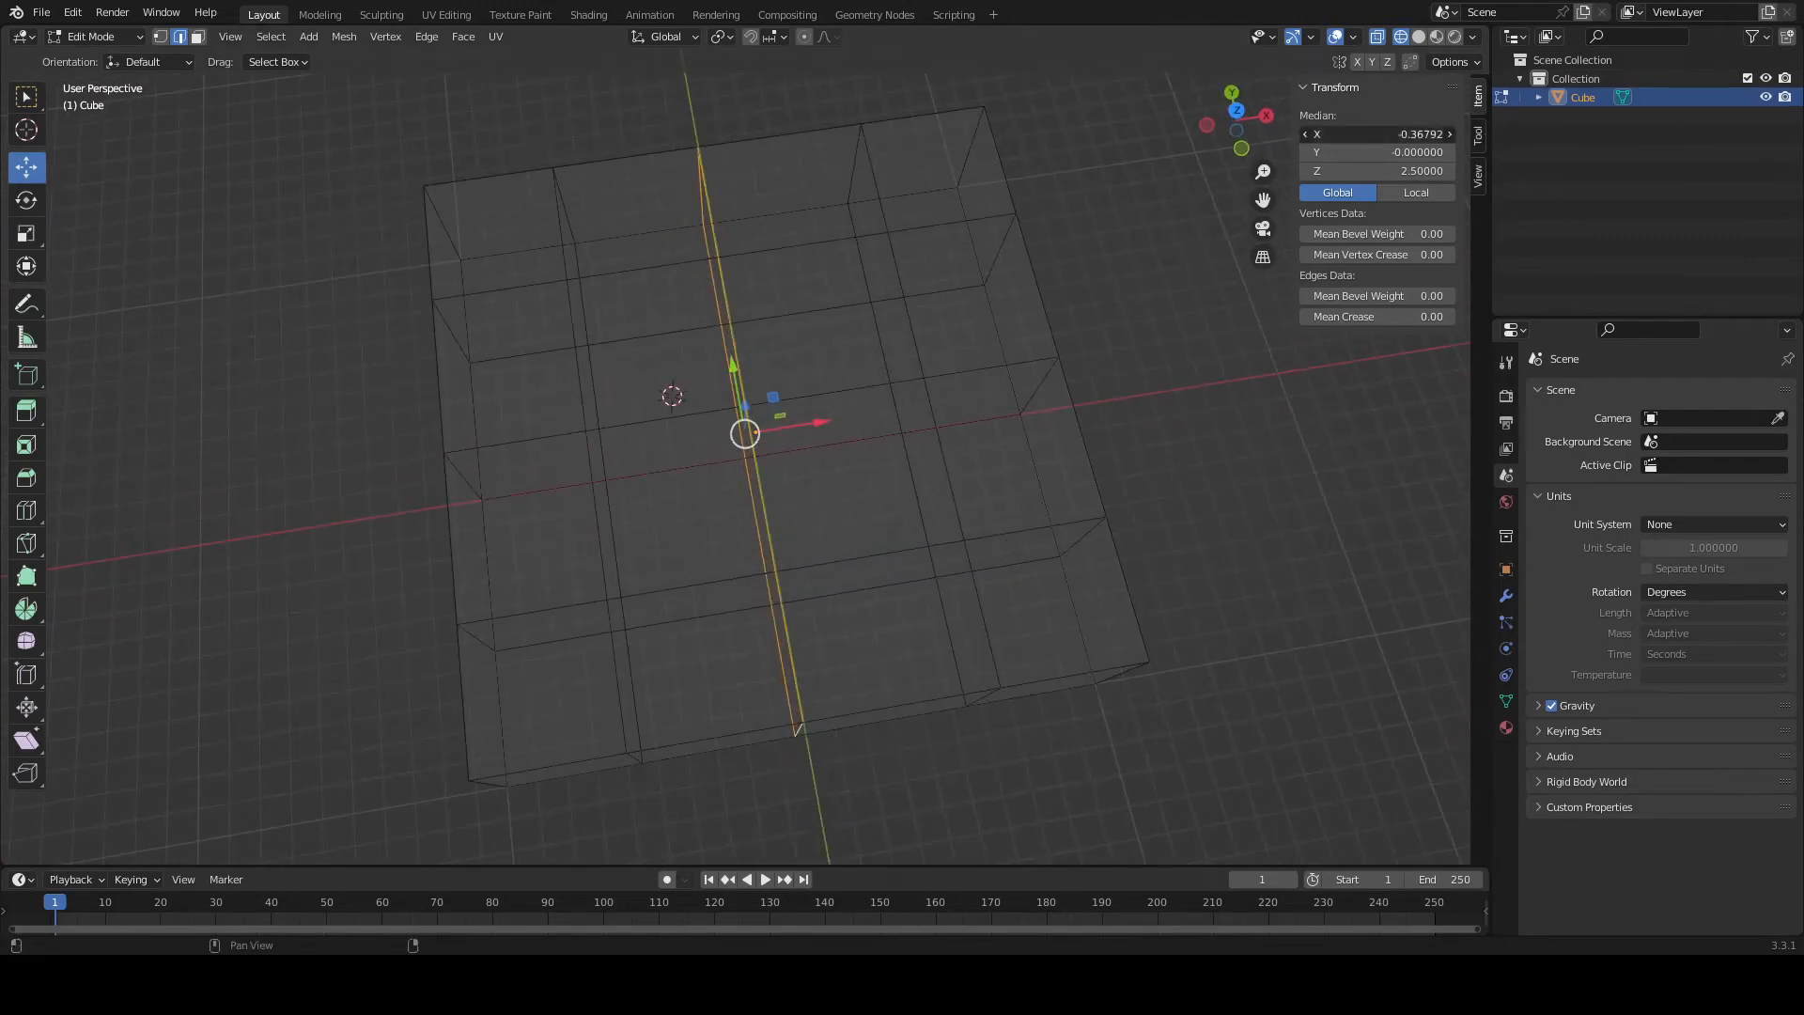
pyautogui.write('0')
pyautogui.press('Return')
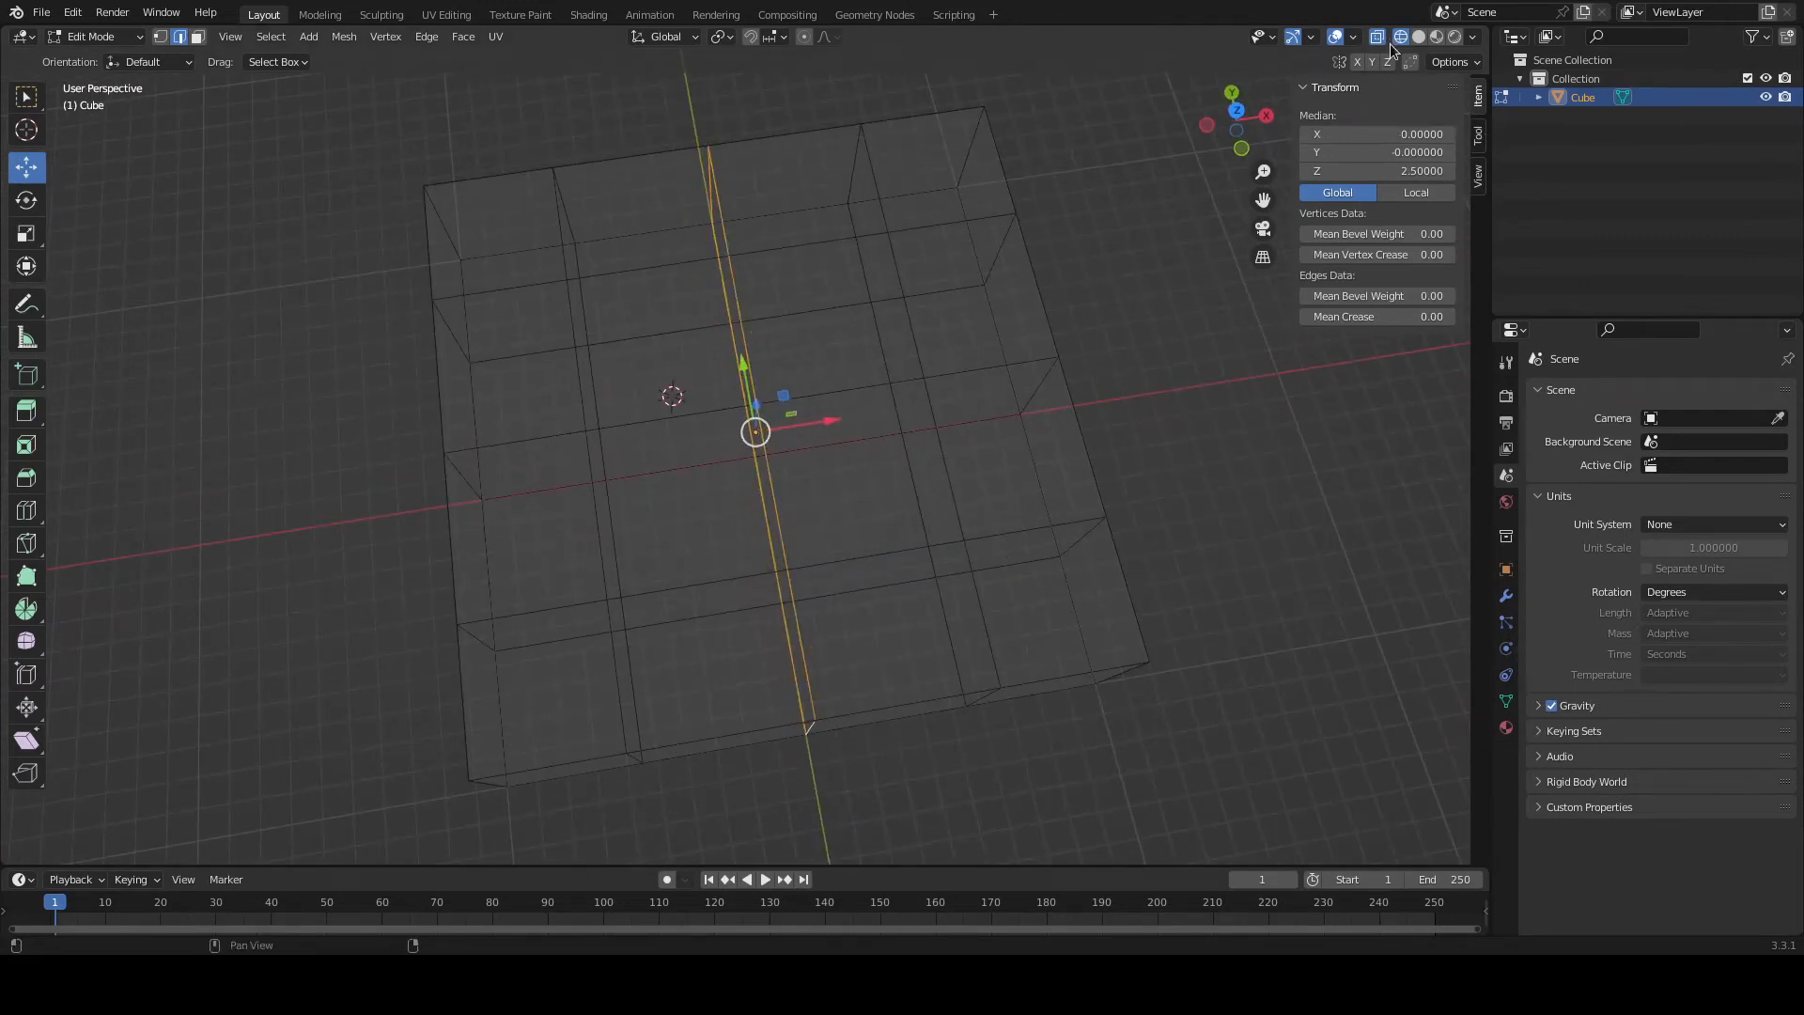
# Examine the block's edge loops from low and high viewing angles.
pyautogui.moveTo(841, 414); pyautogui.dragTo(845, 416, button='middle')
pyautogui.moveTo(848, 349); pyautogui.dragTo(868, 300, button='middle')
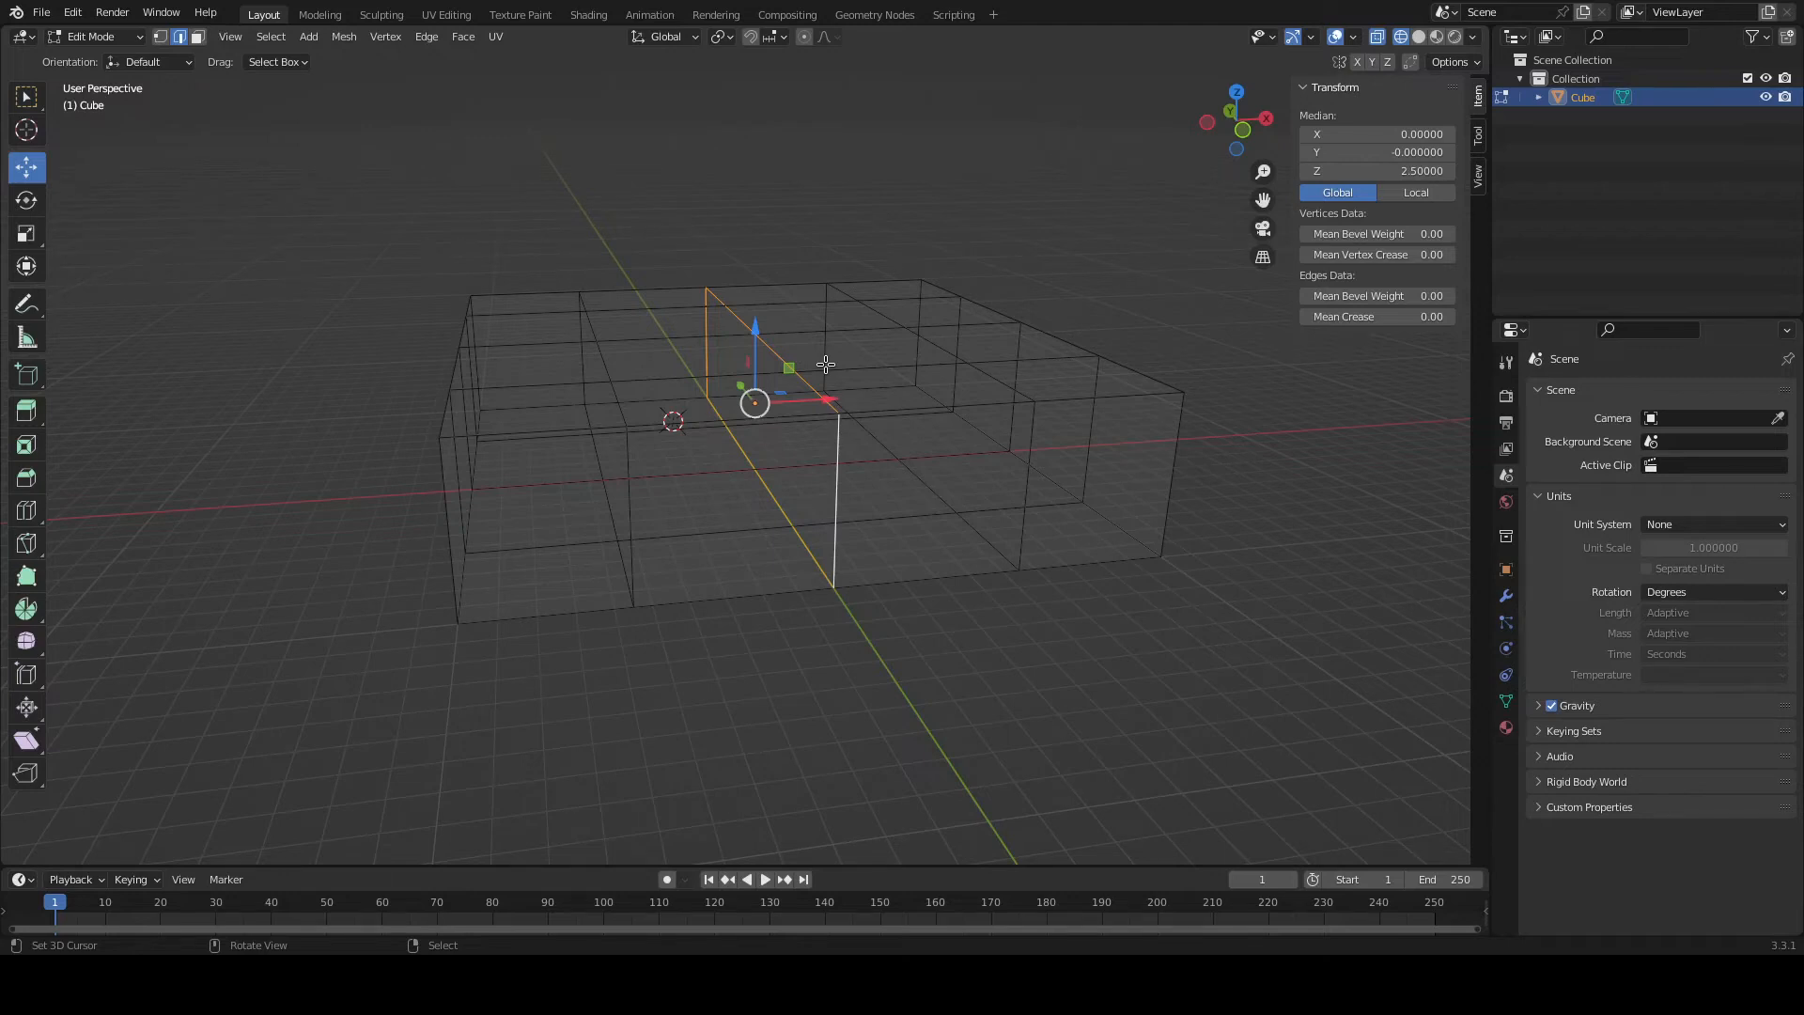
pyautogui.moveTo(866, 567); pyautogui.dragTo(855, 716, button='middle')
pyautogui.scroll(-3, 863, 693)
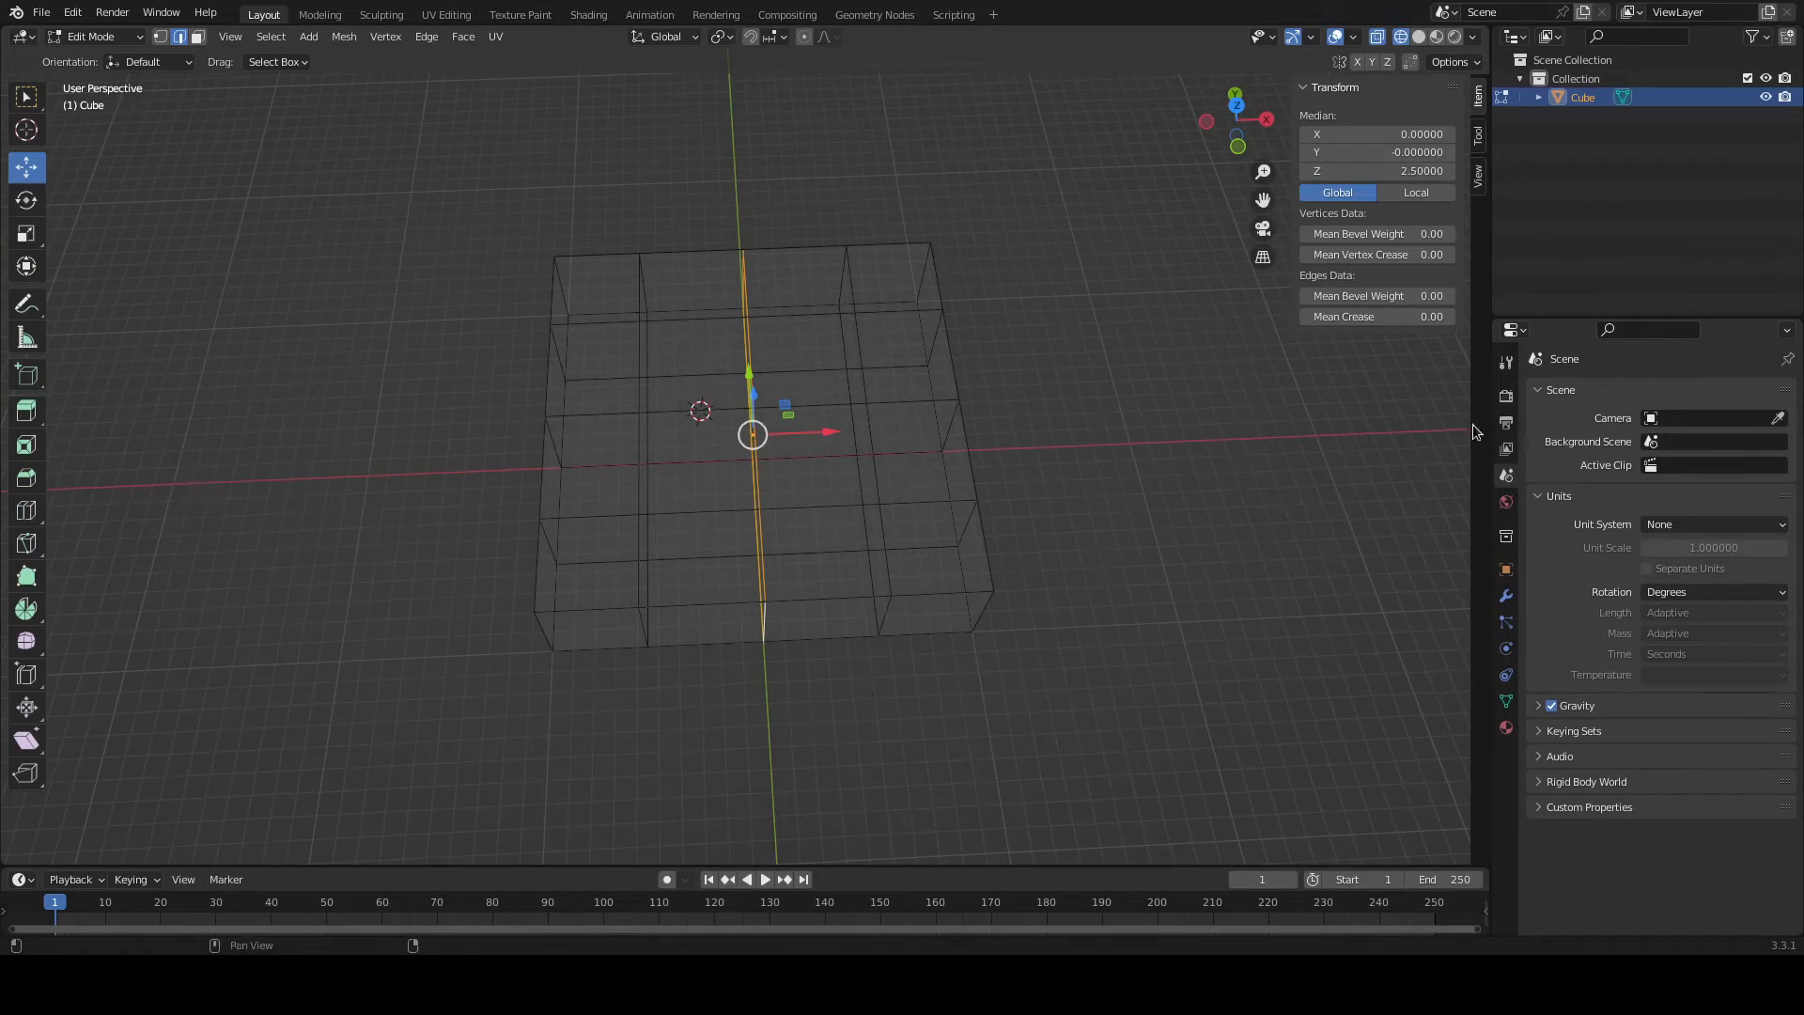
pyautogui.moveTo(768, 651); pyautogui.dragTo(764, 632, button='middle')
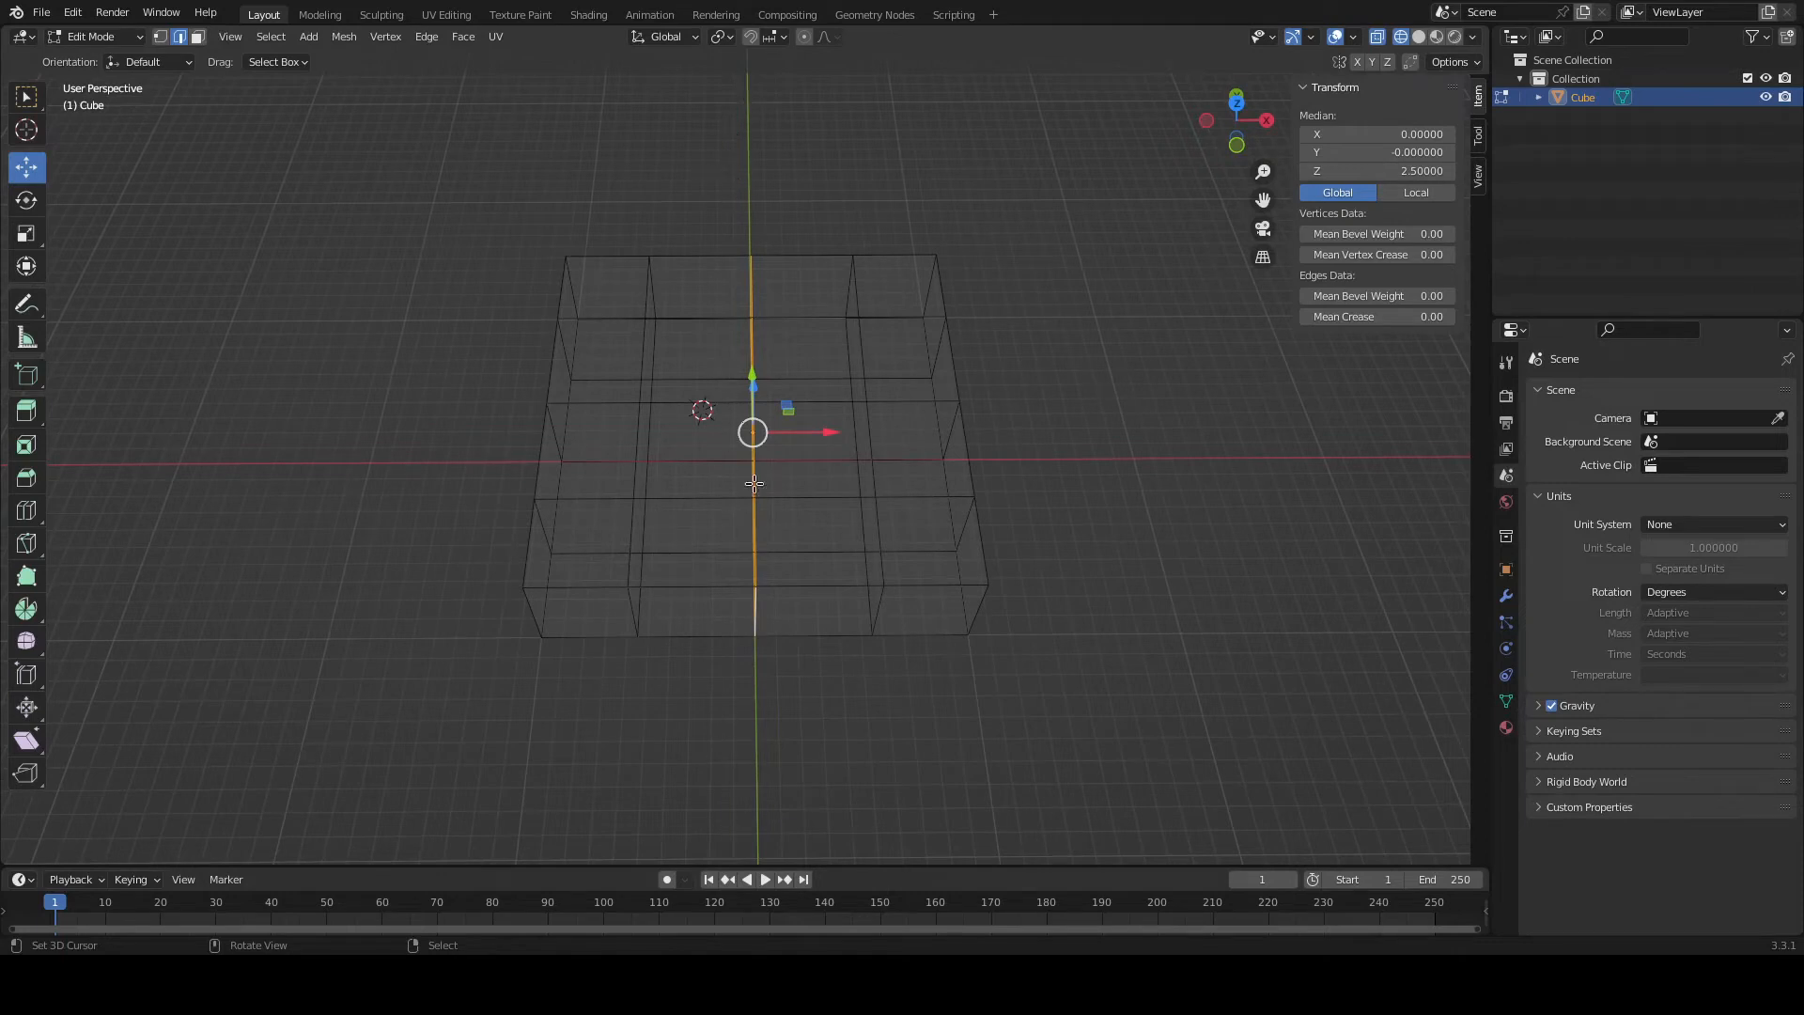
pyautogui.moveTo(817, 504); pyautogui.dragTo(764, 541, button='middle')
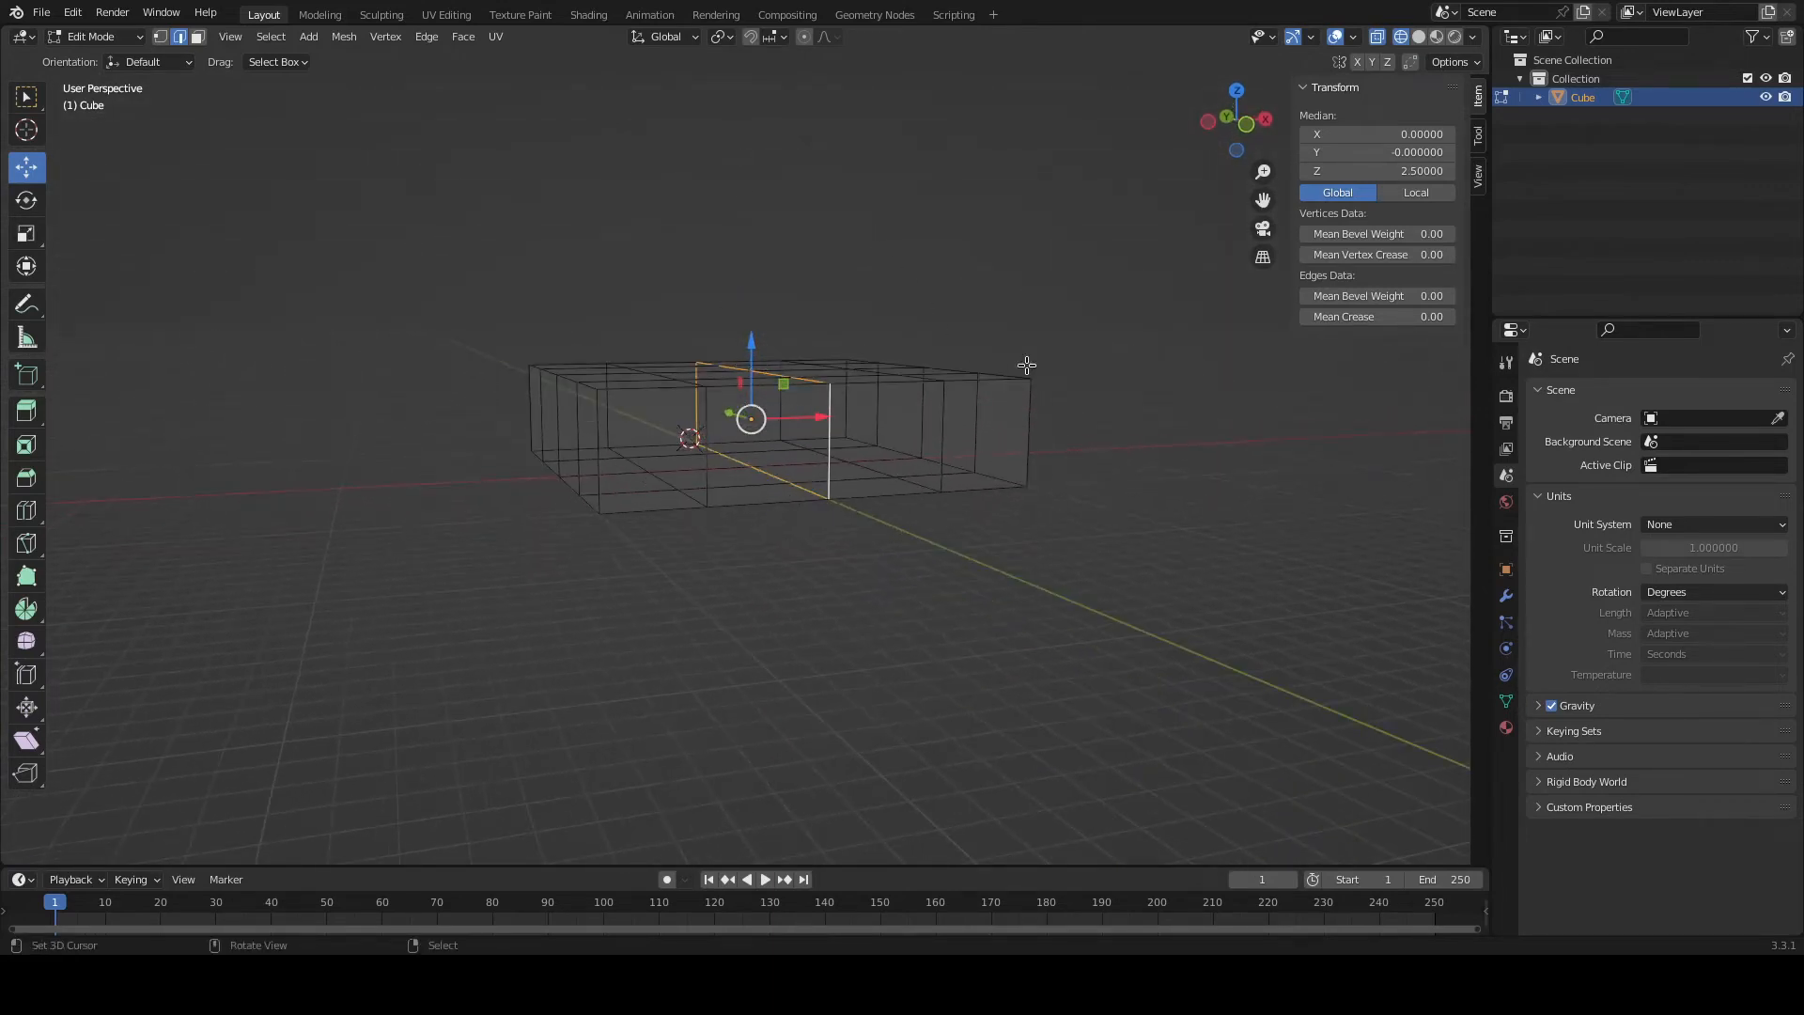
pyautogui.moveTo(1019, 282); pyautogui.dragTo(964, 217, button='middle')
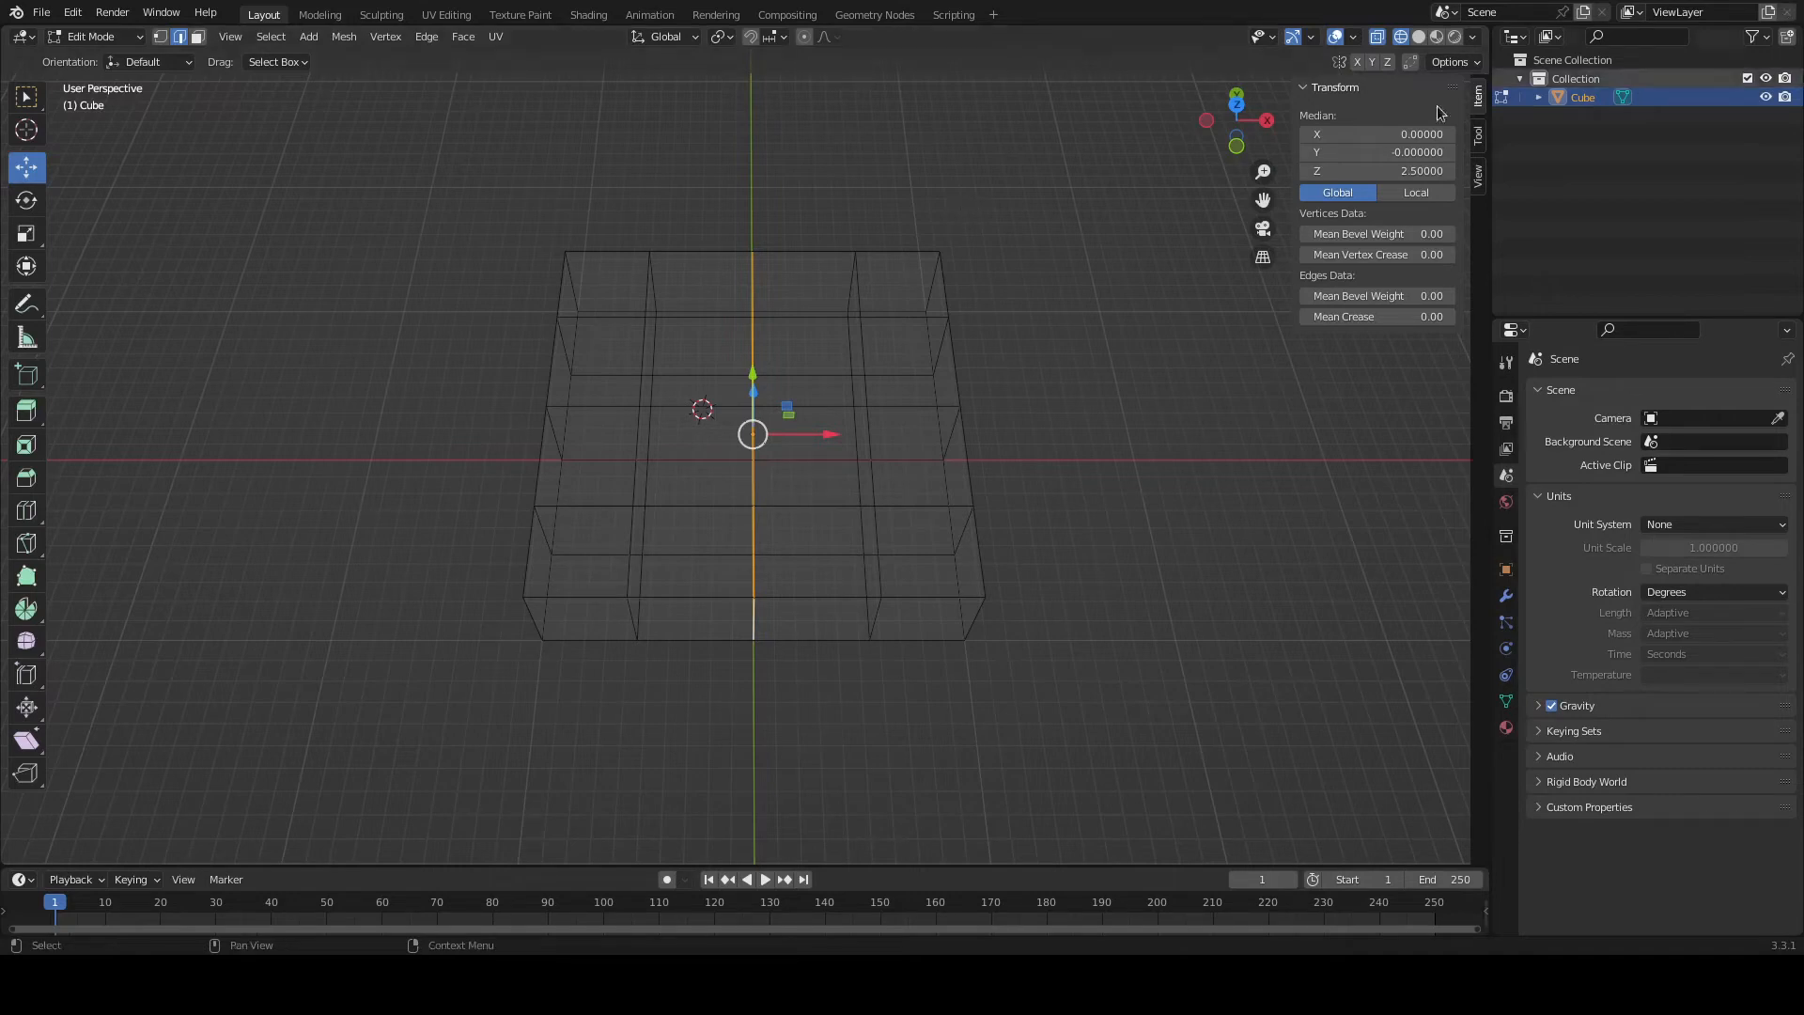
# Switch to vertex selection and pick single vertices on the block, including several along its upper negative Y edge.
pyautogui.click(163, 43)
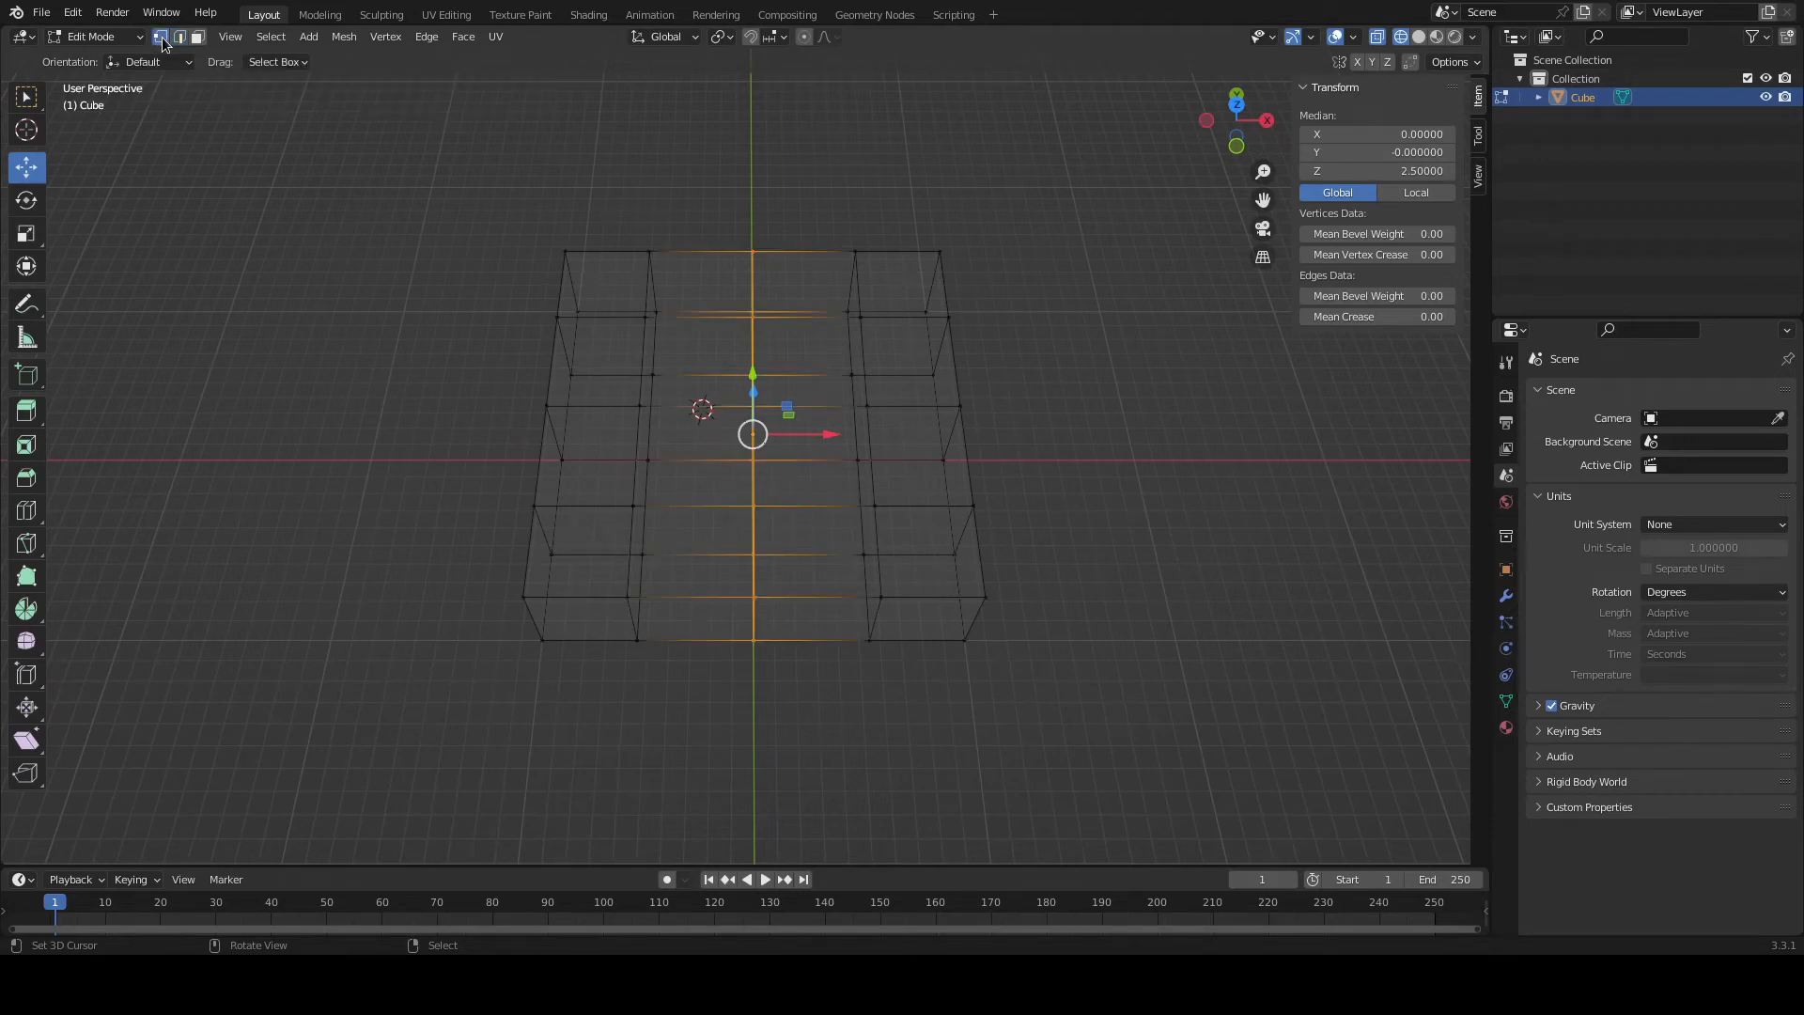
pyautogui.click(851, 375)
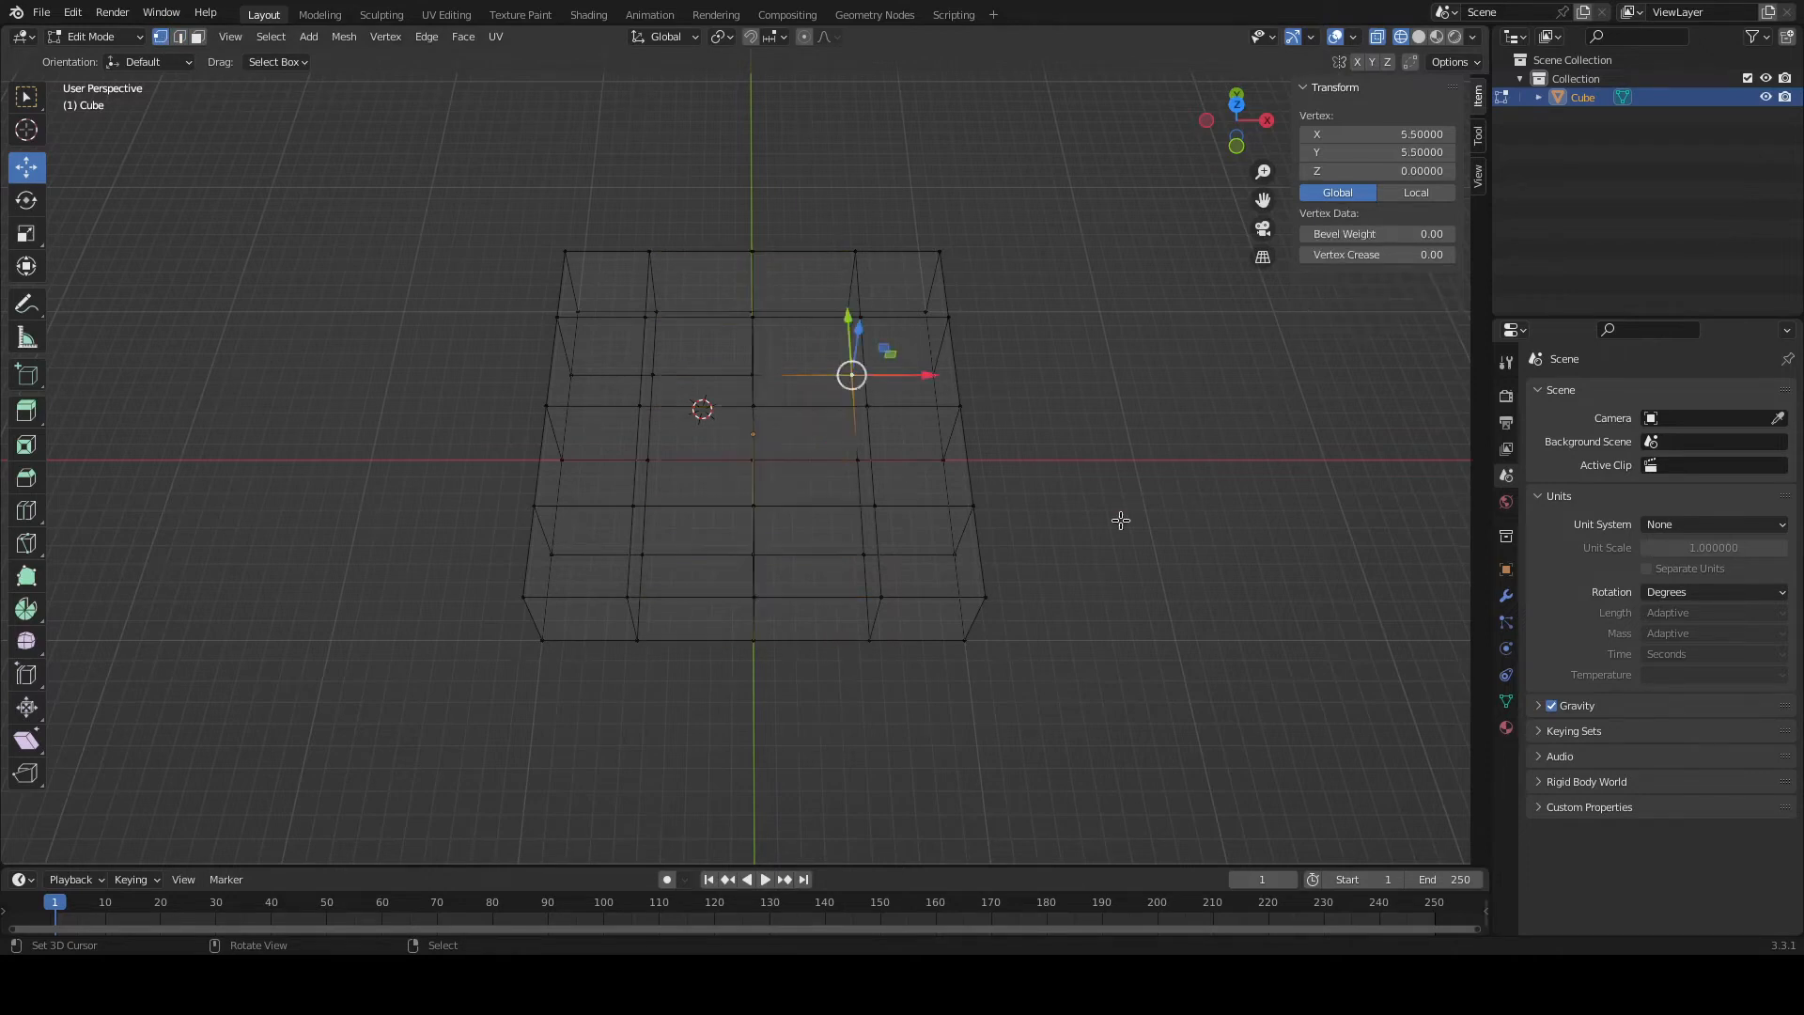
pyautogui.click(546, 400)
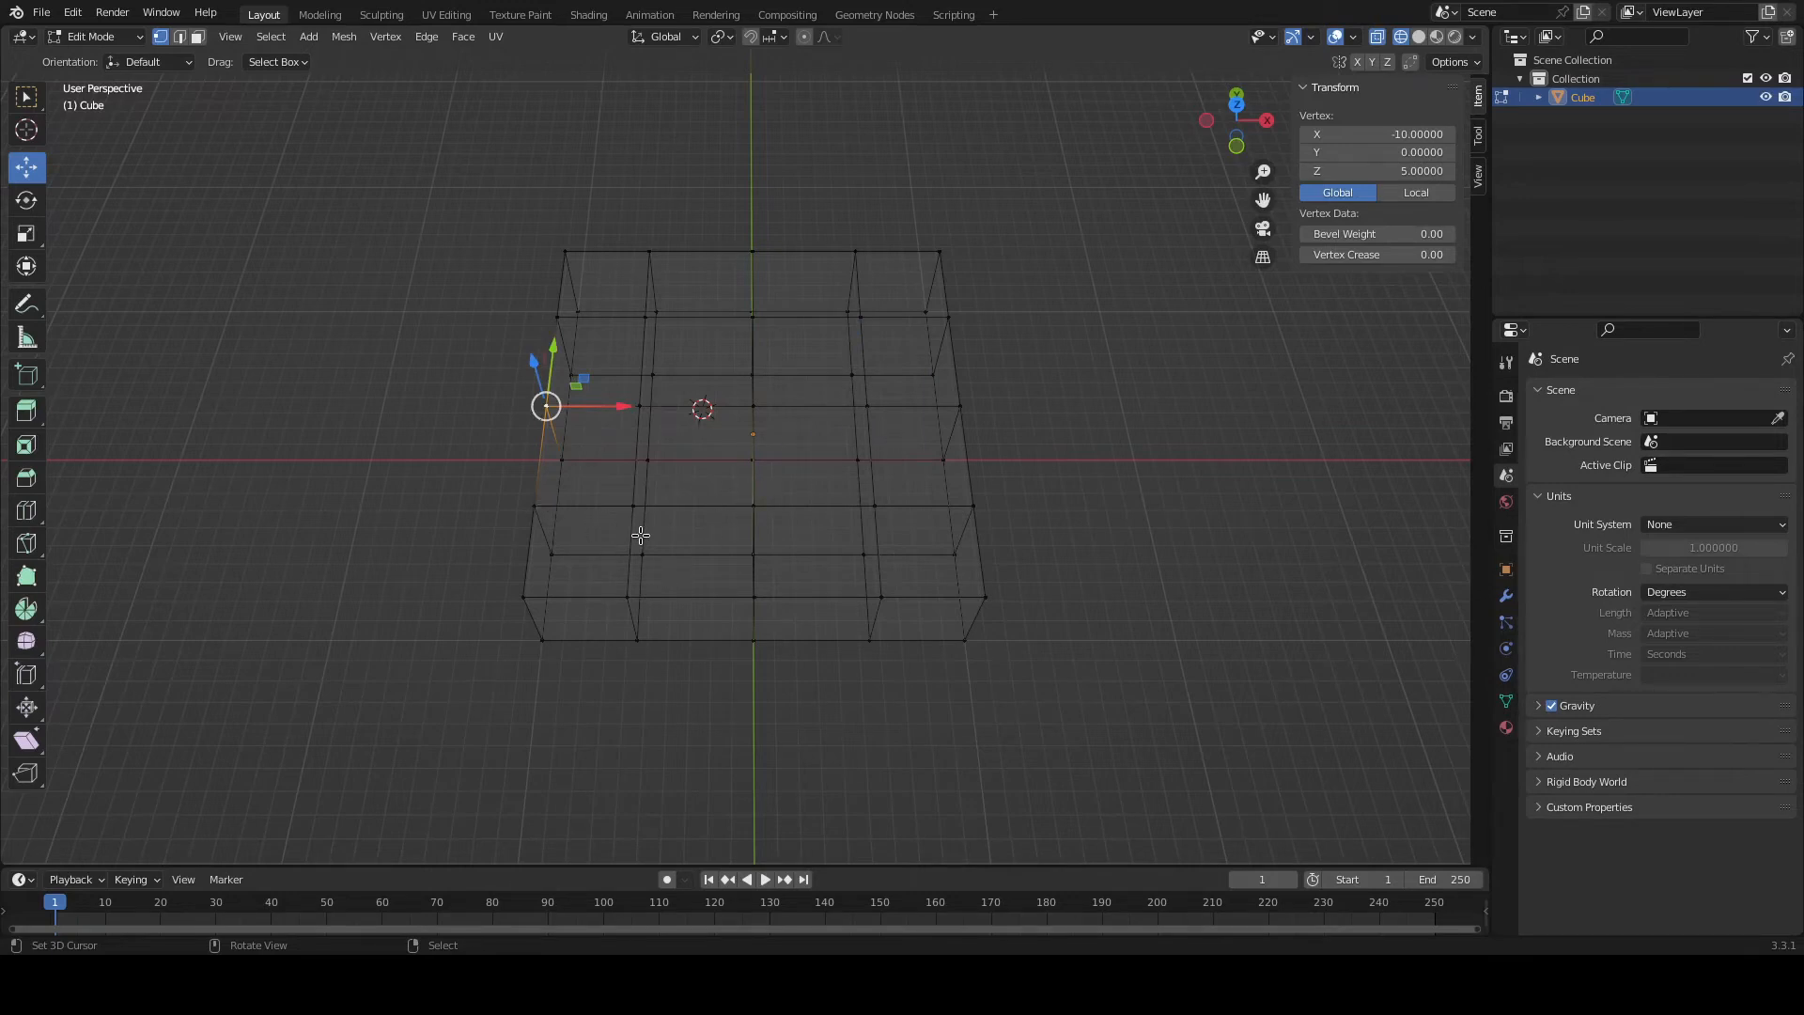
pyautogui.click(523, 596)
pyautogui.click(627, 596)
pyautogui.click(753, 597)
pyautogui.click(881, 597)
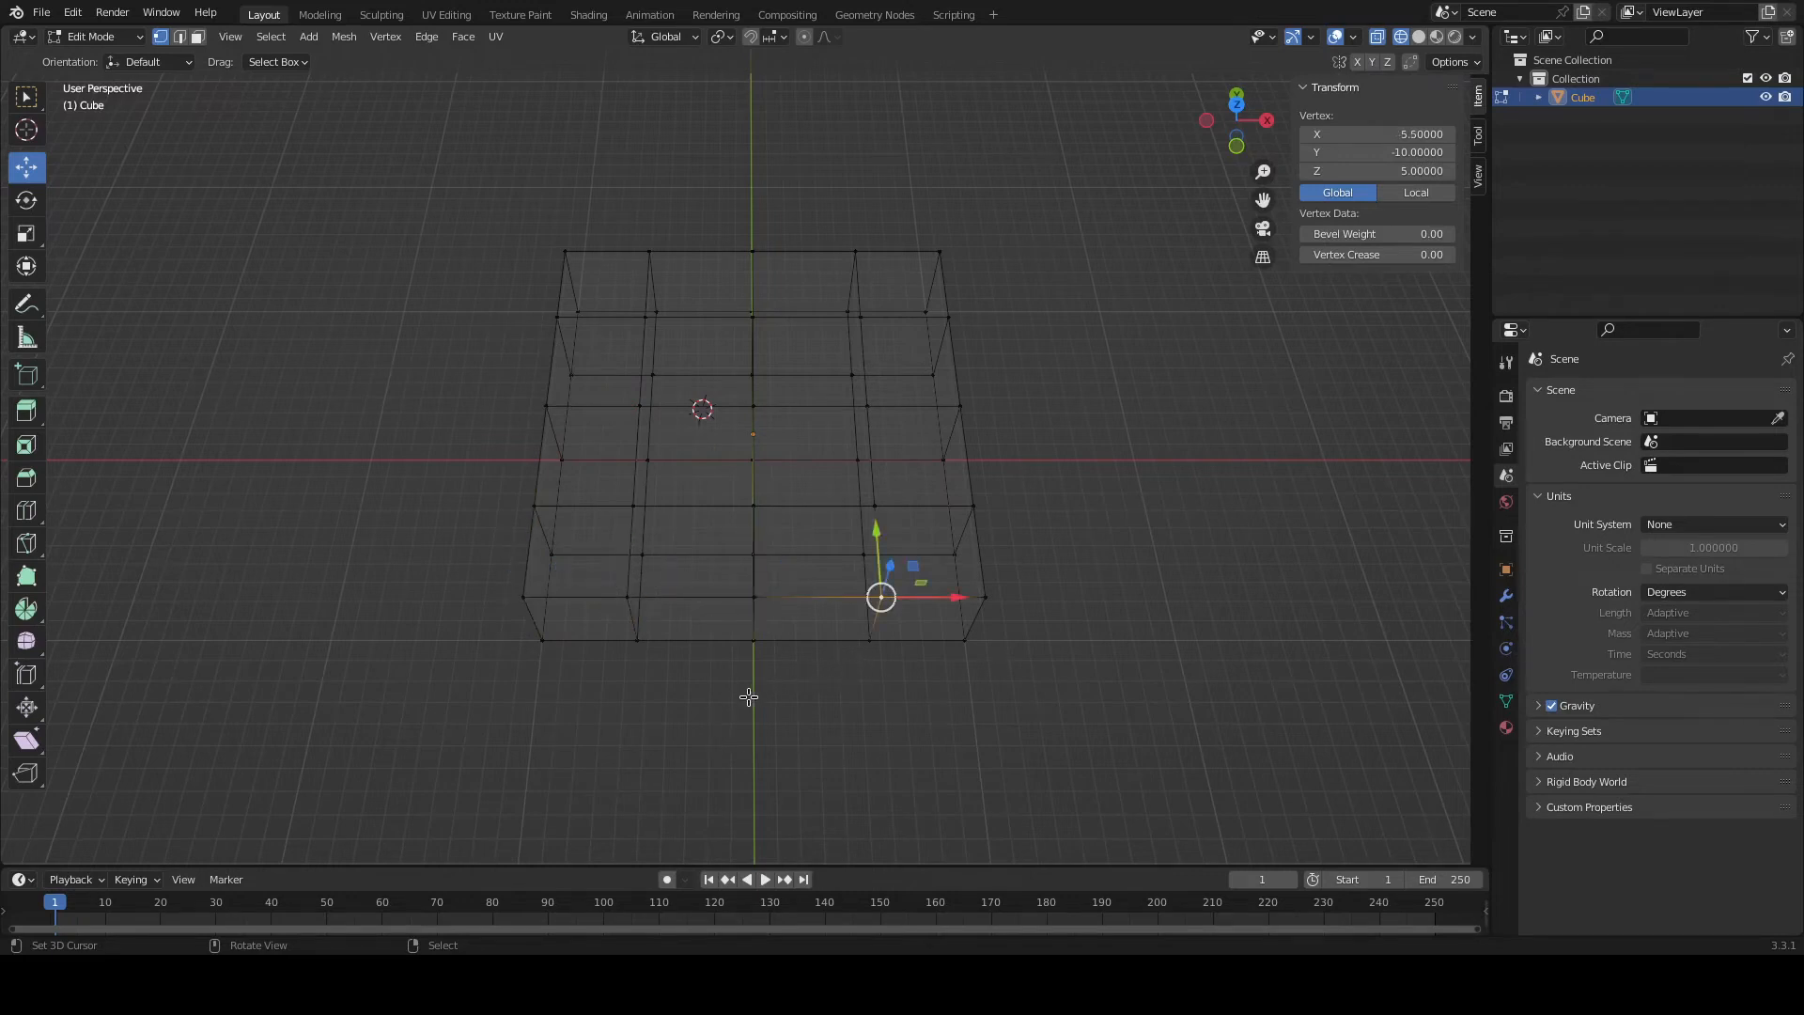
# Box-select the vertices at the block's negative X, negative Y corner, followed by those at its positive X, negative Y corner.
pyautogui.moveTo(432, 542); pyautogui.dragTo(575, 675)
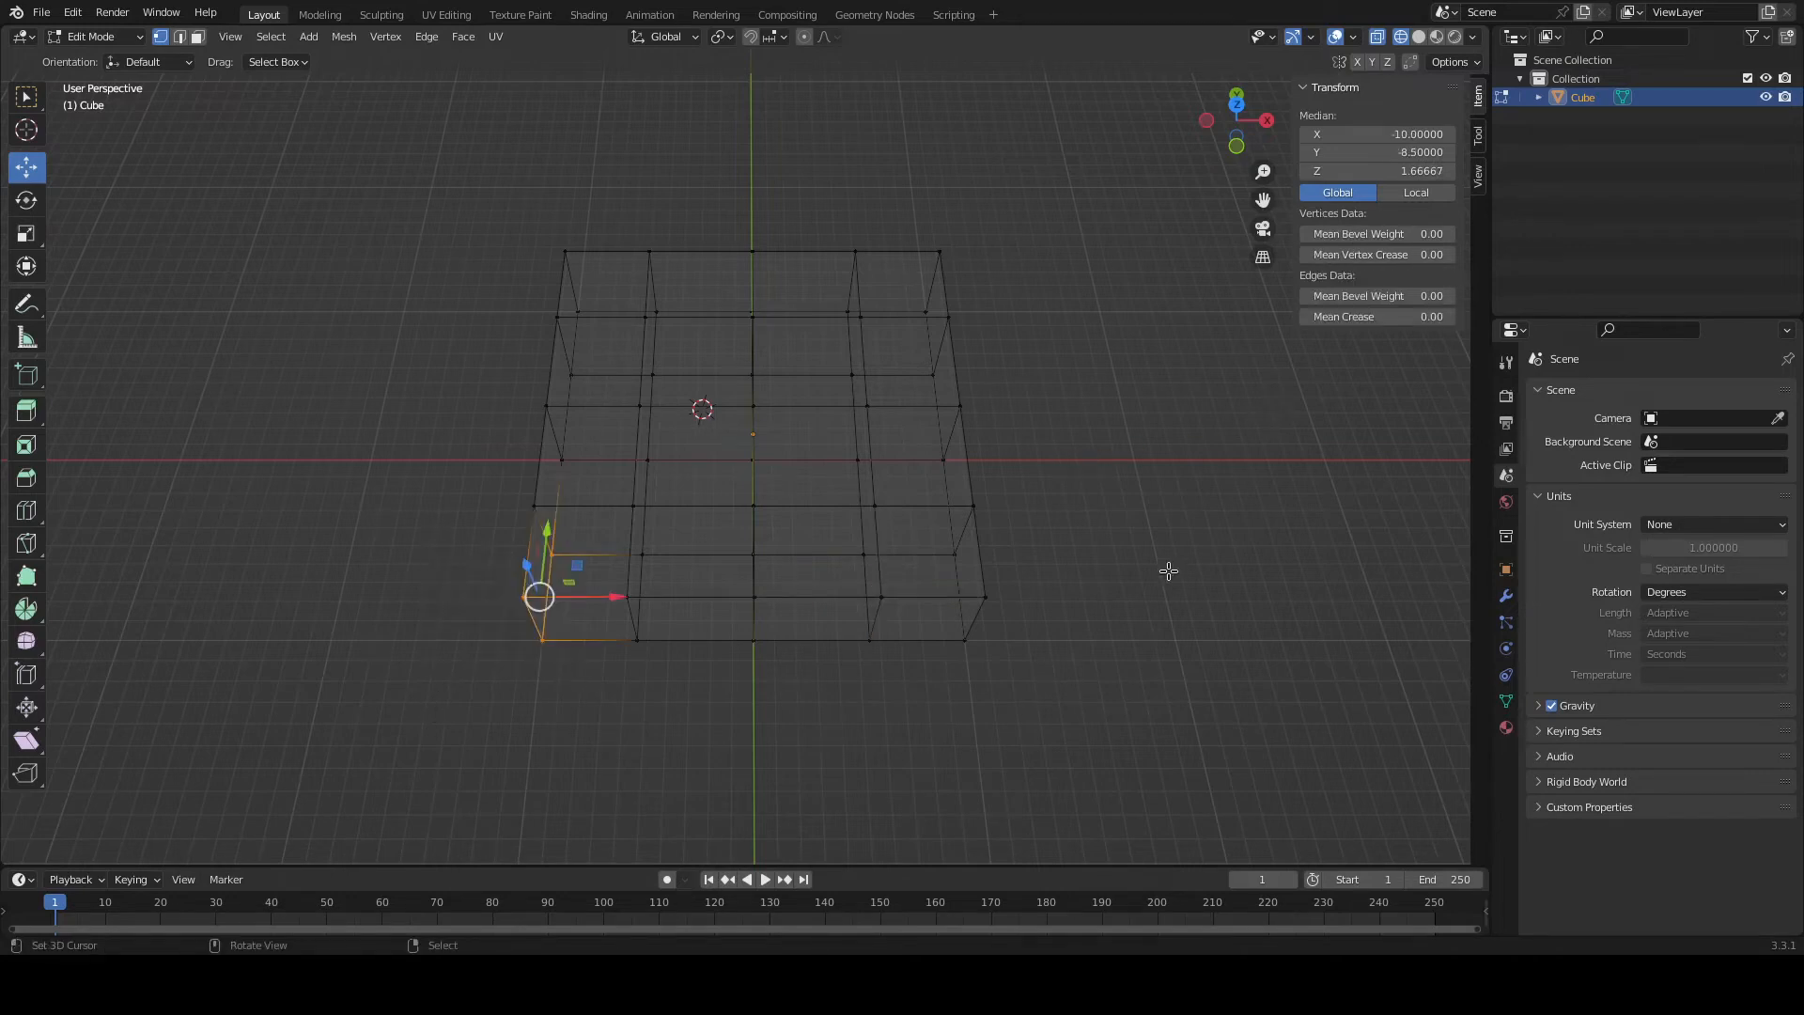
pyautogui.moveTo(1108, 516); pyautogui.dragTo(1103, 504, button='middle')
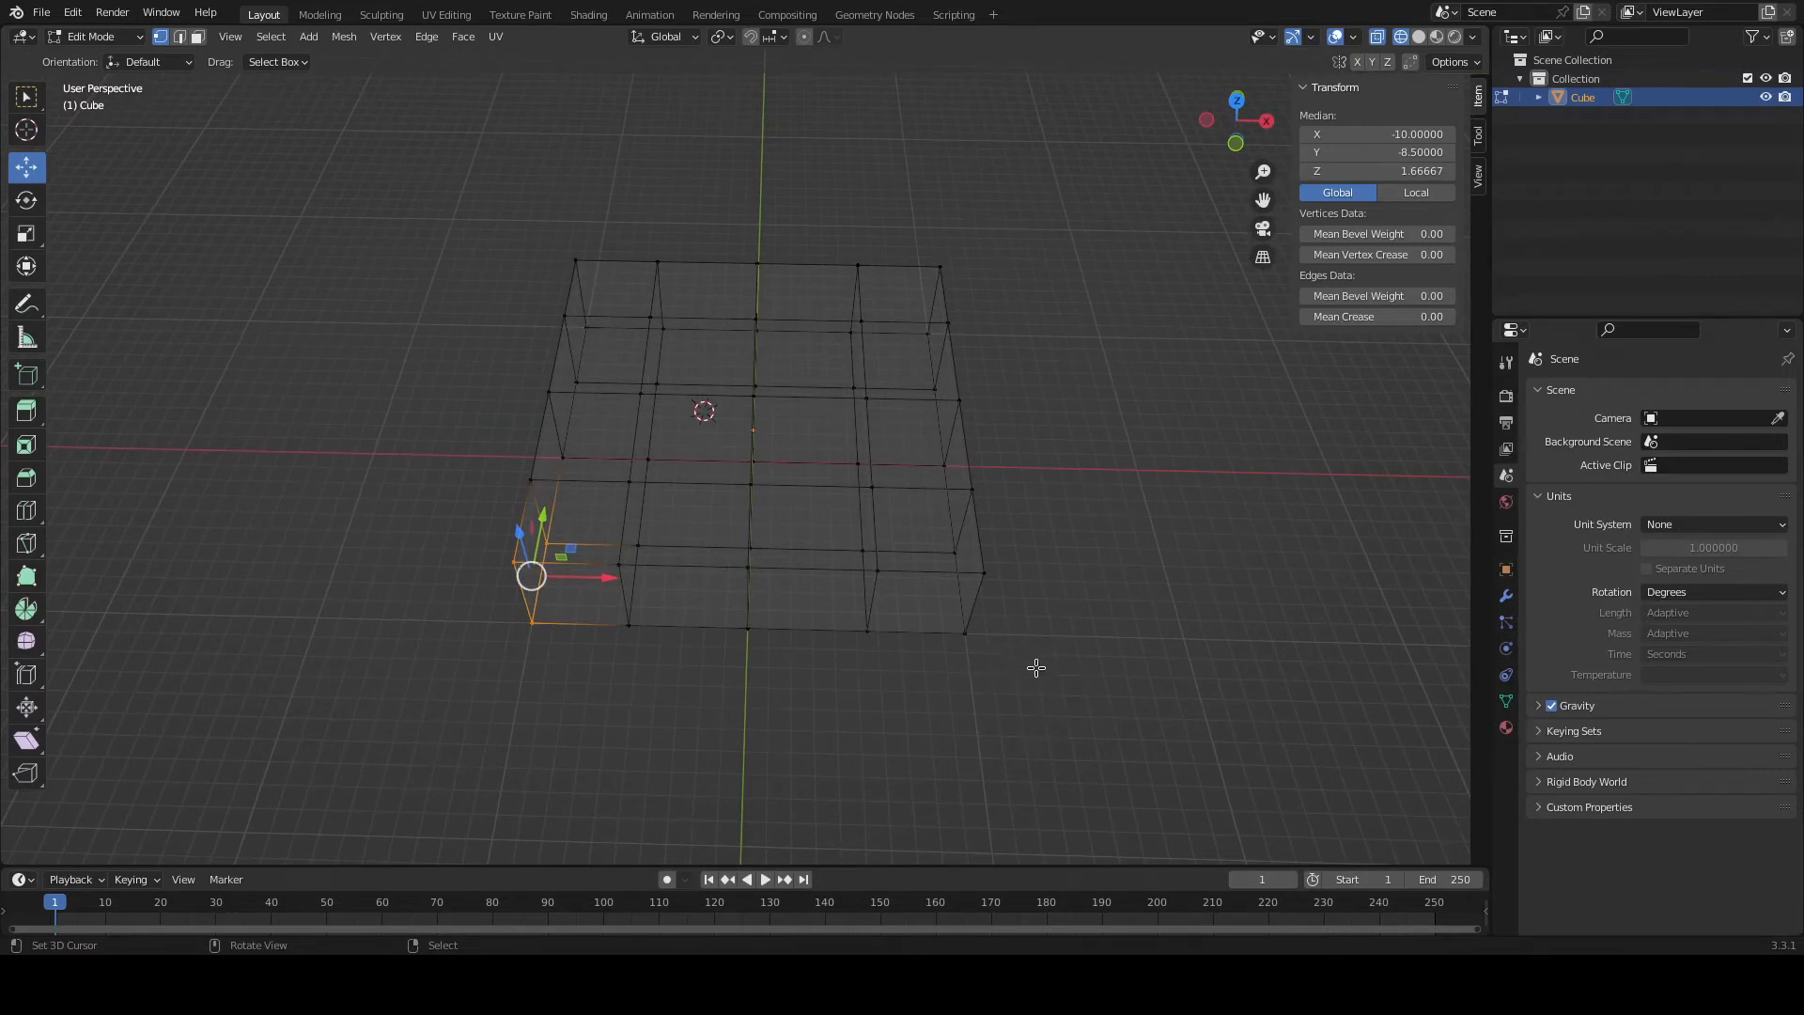
pyautogui.moveTo(1060, 666); pyautogui.dragTo(924, 547)
pyautogui.moveTo(1086, 423); pyautogui.dragTo(1126, 418, button='middle')
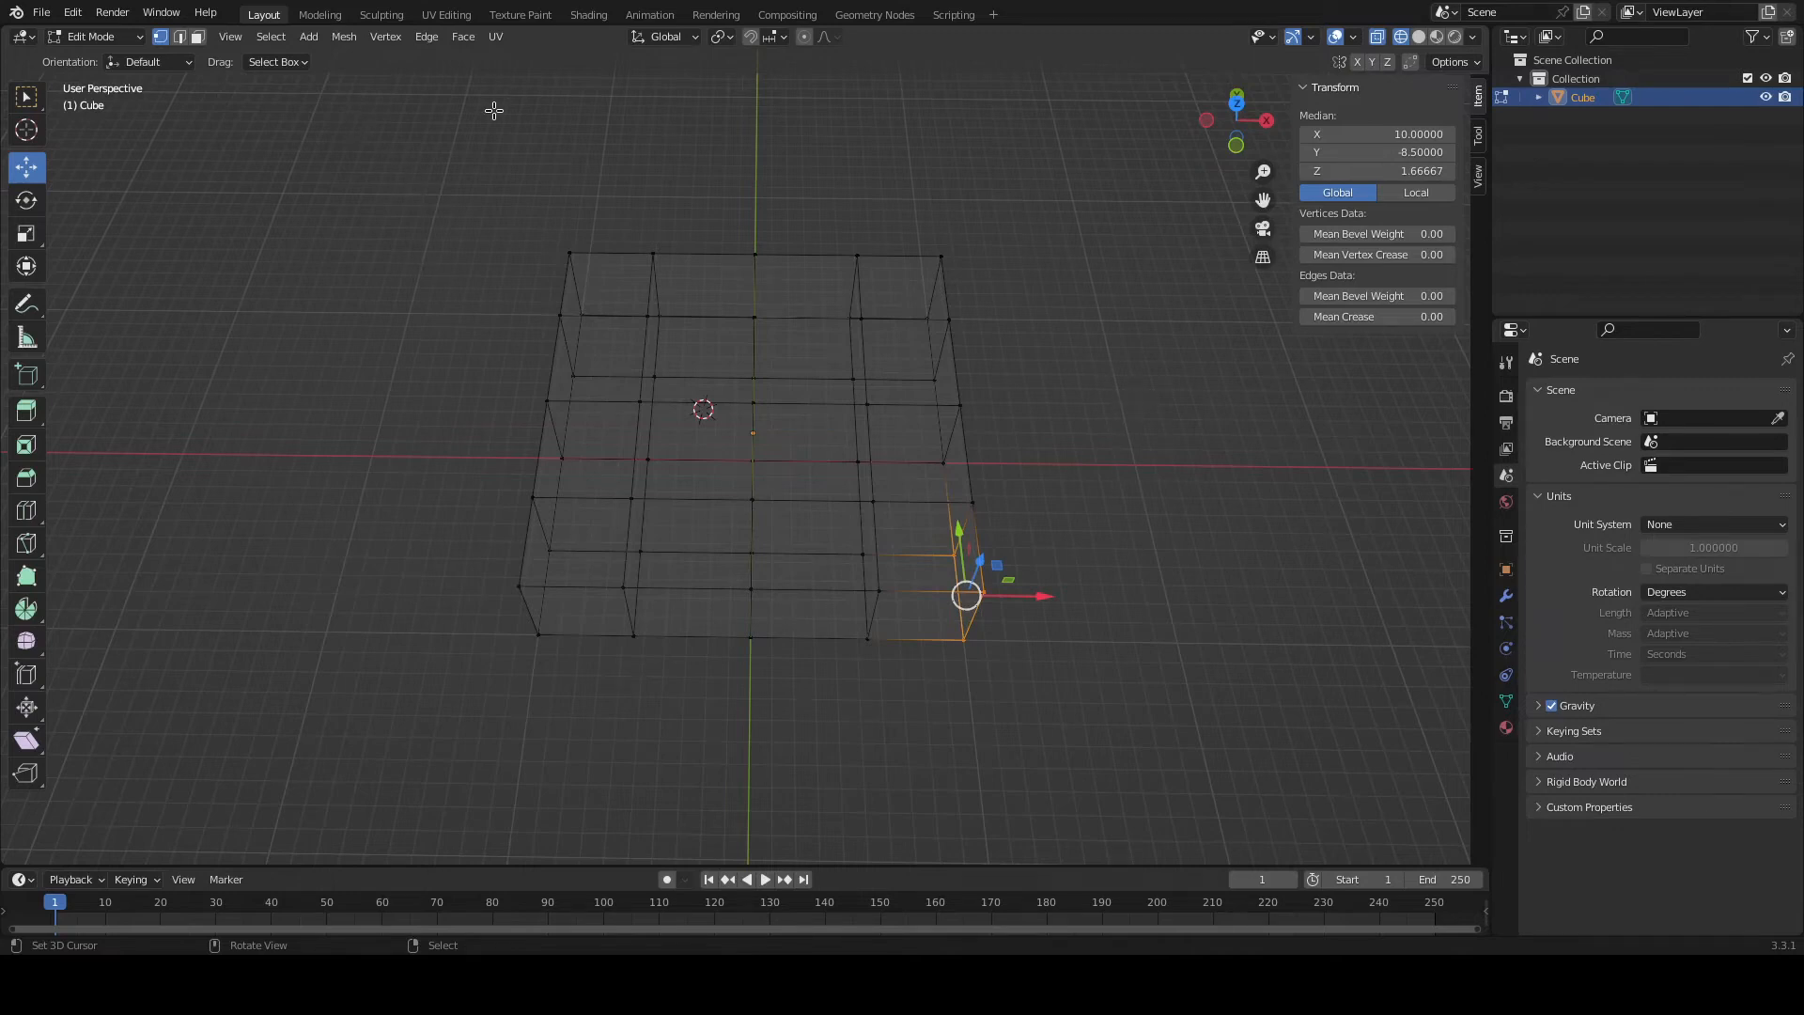
# Set the viewport to the top orthographic view and box-select the vertex pair at the positive X, positive Y corner.
pyautogui.click(231, 38)
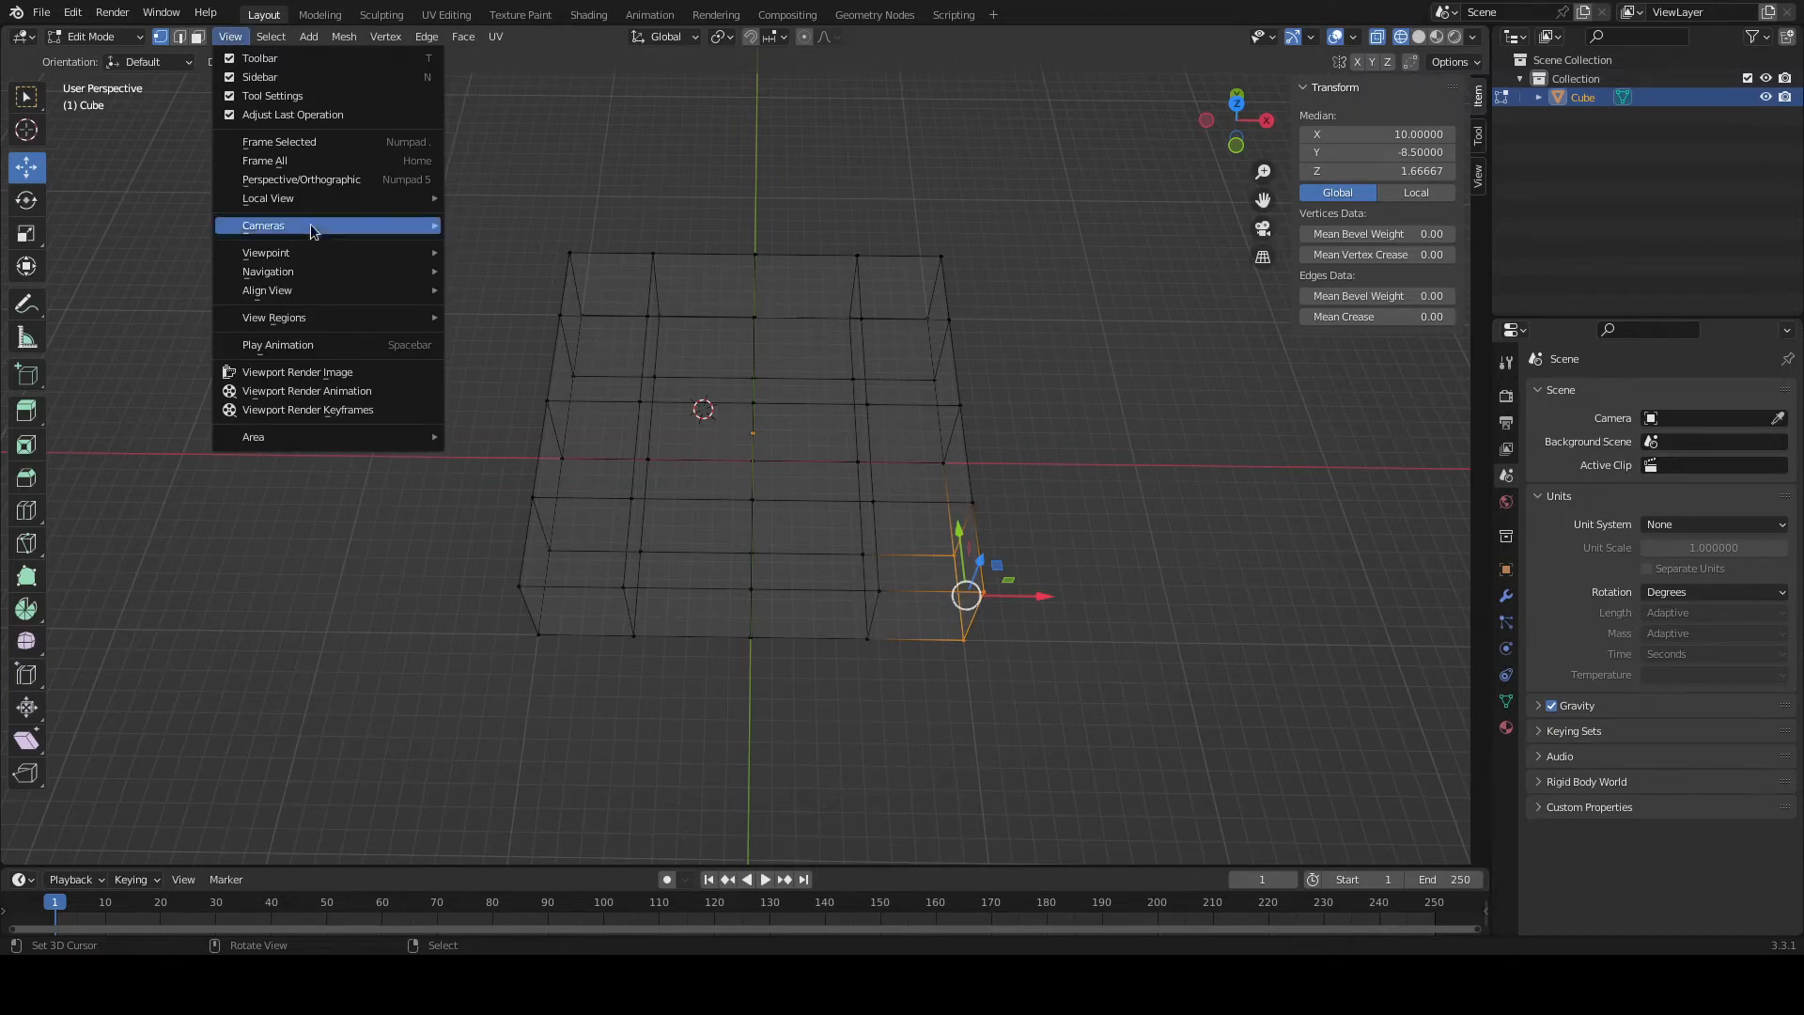
pyautogui.moveTo(304, 255)
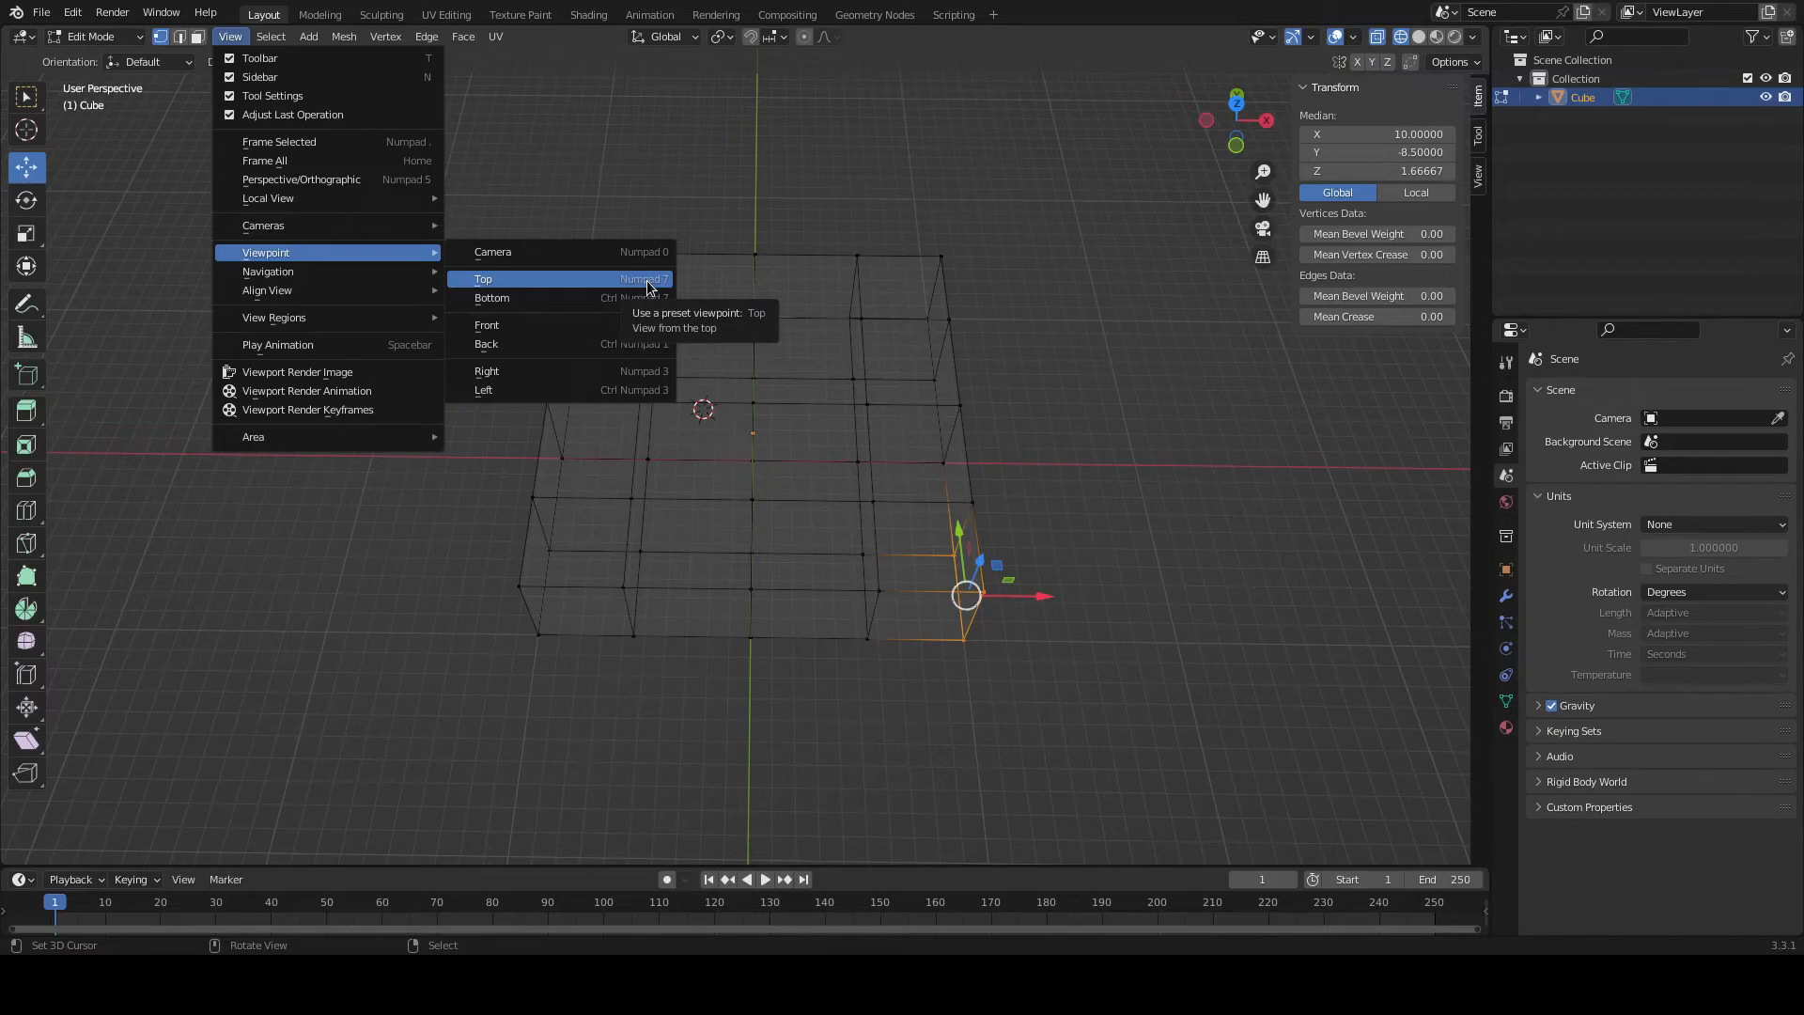
pyautogui.click(230, 36)
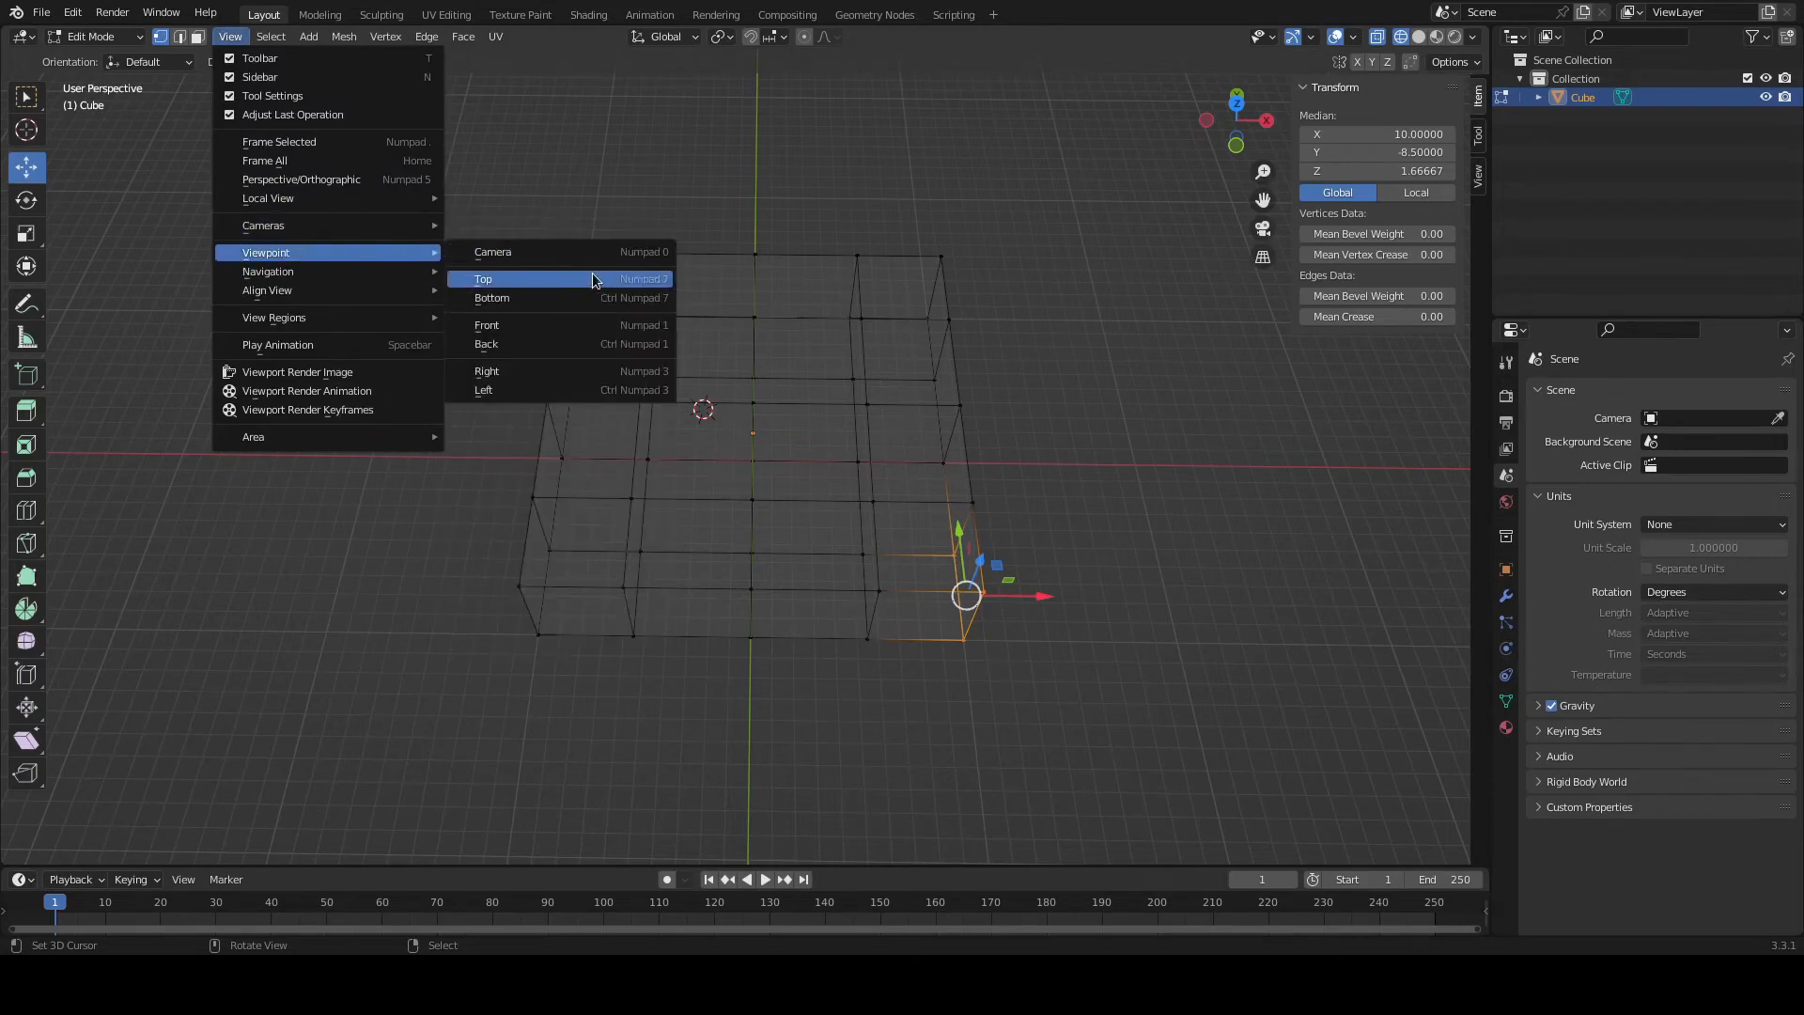
pyautogui.click(599, 278)
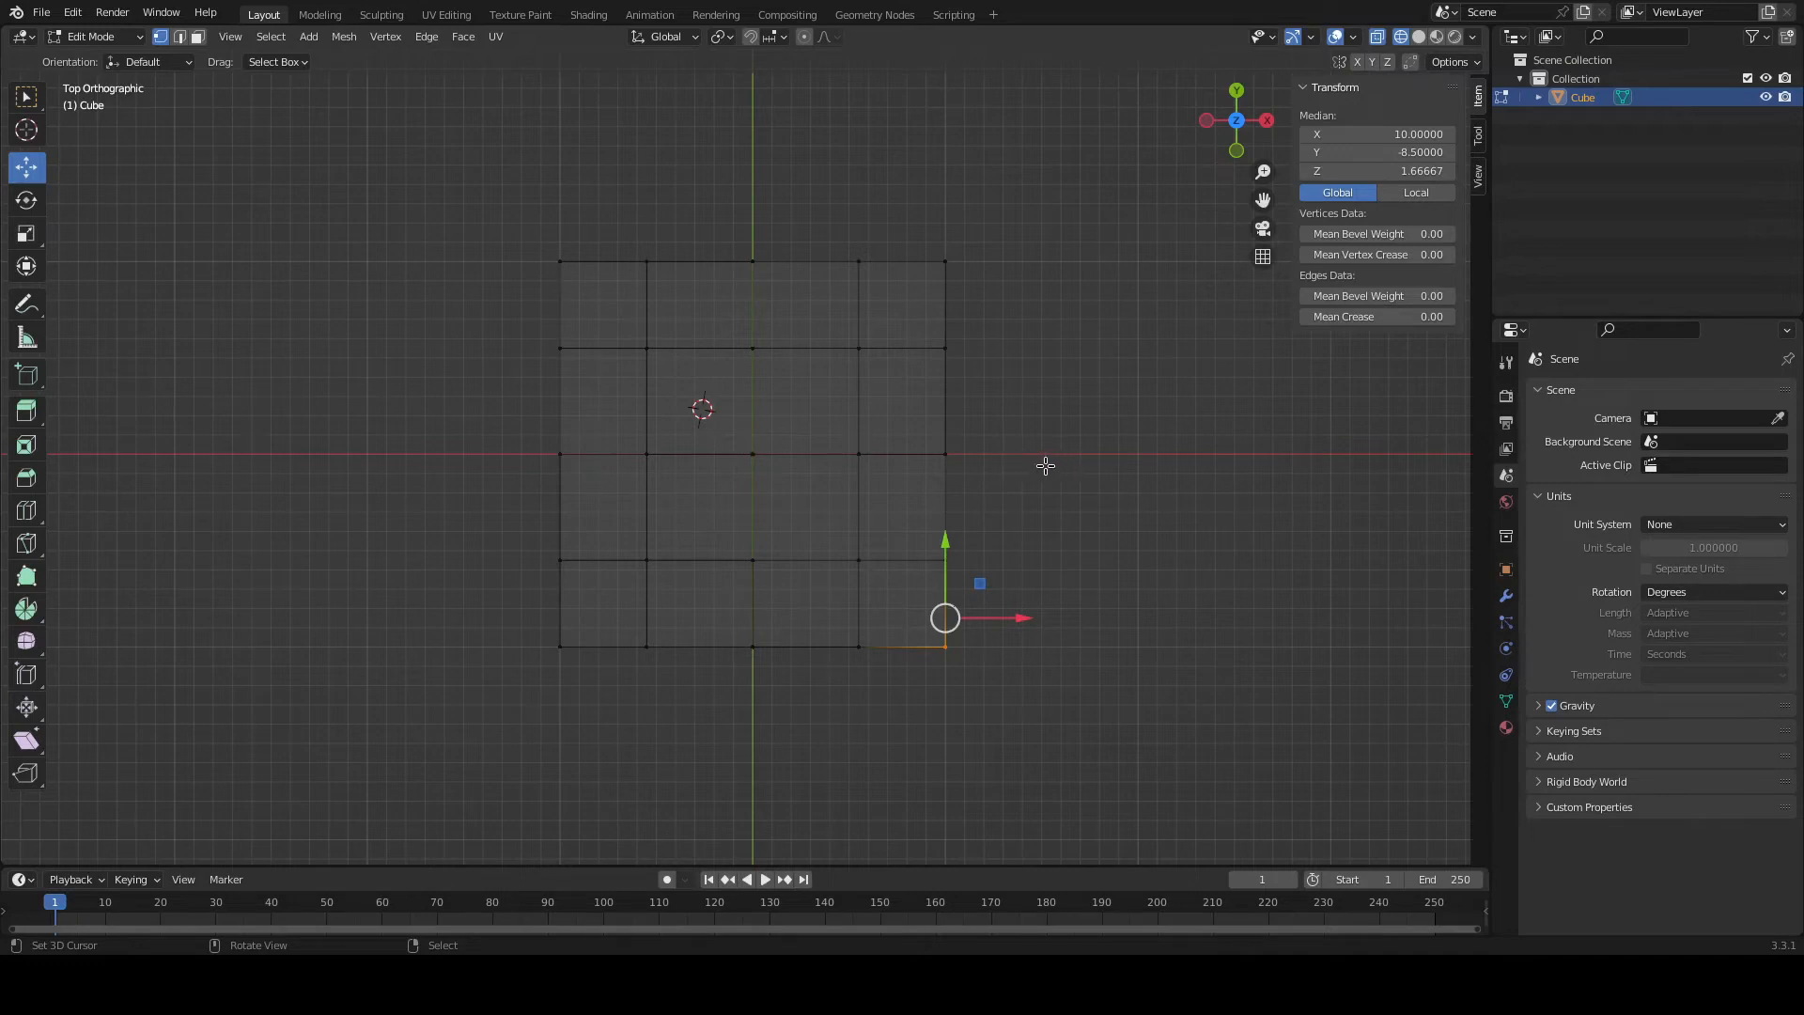
pyautogui.moveTo(904, 200); pyautogui.dragTo(1000, 294)
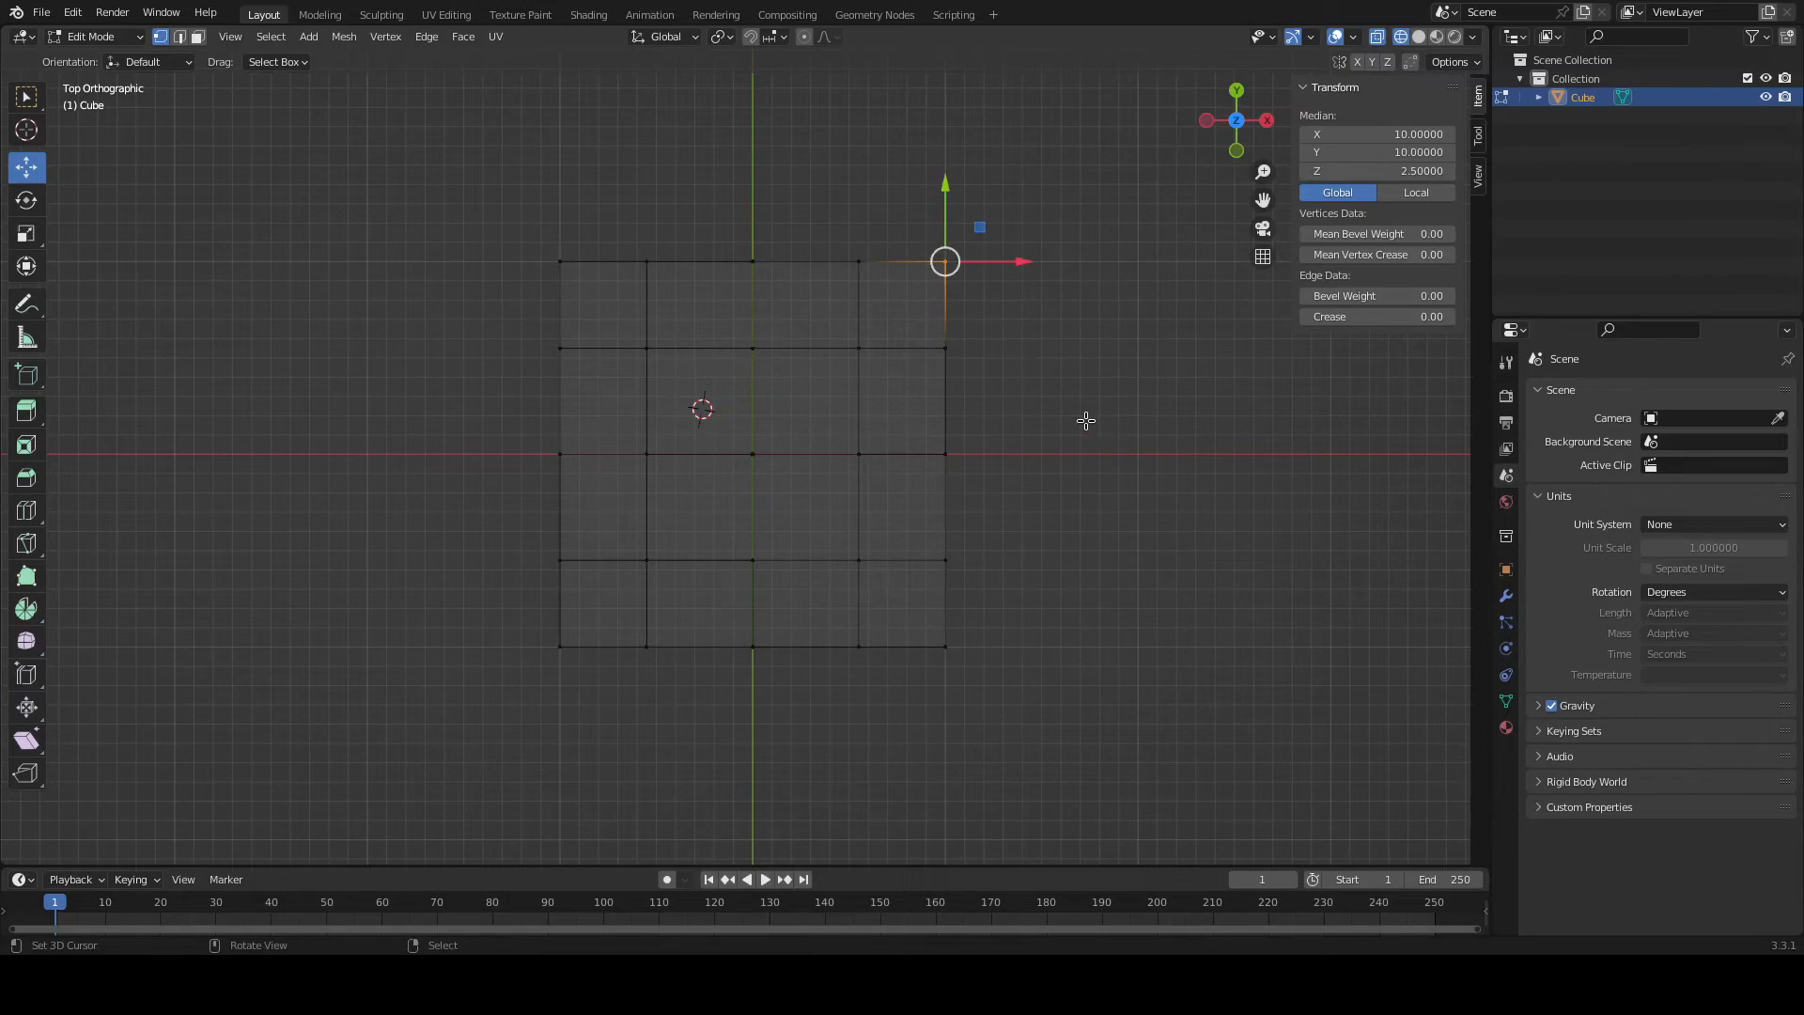
pyautogui.moveTo(1078, 416); pyautogui.dragTo(886, 281, button='middle')
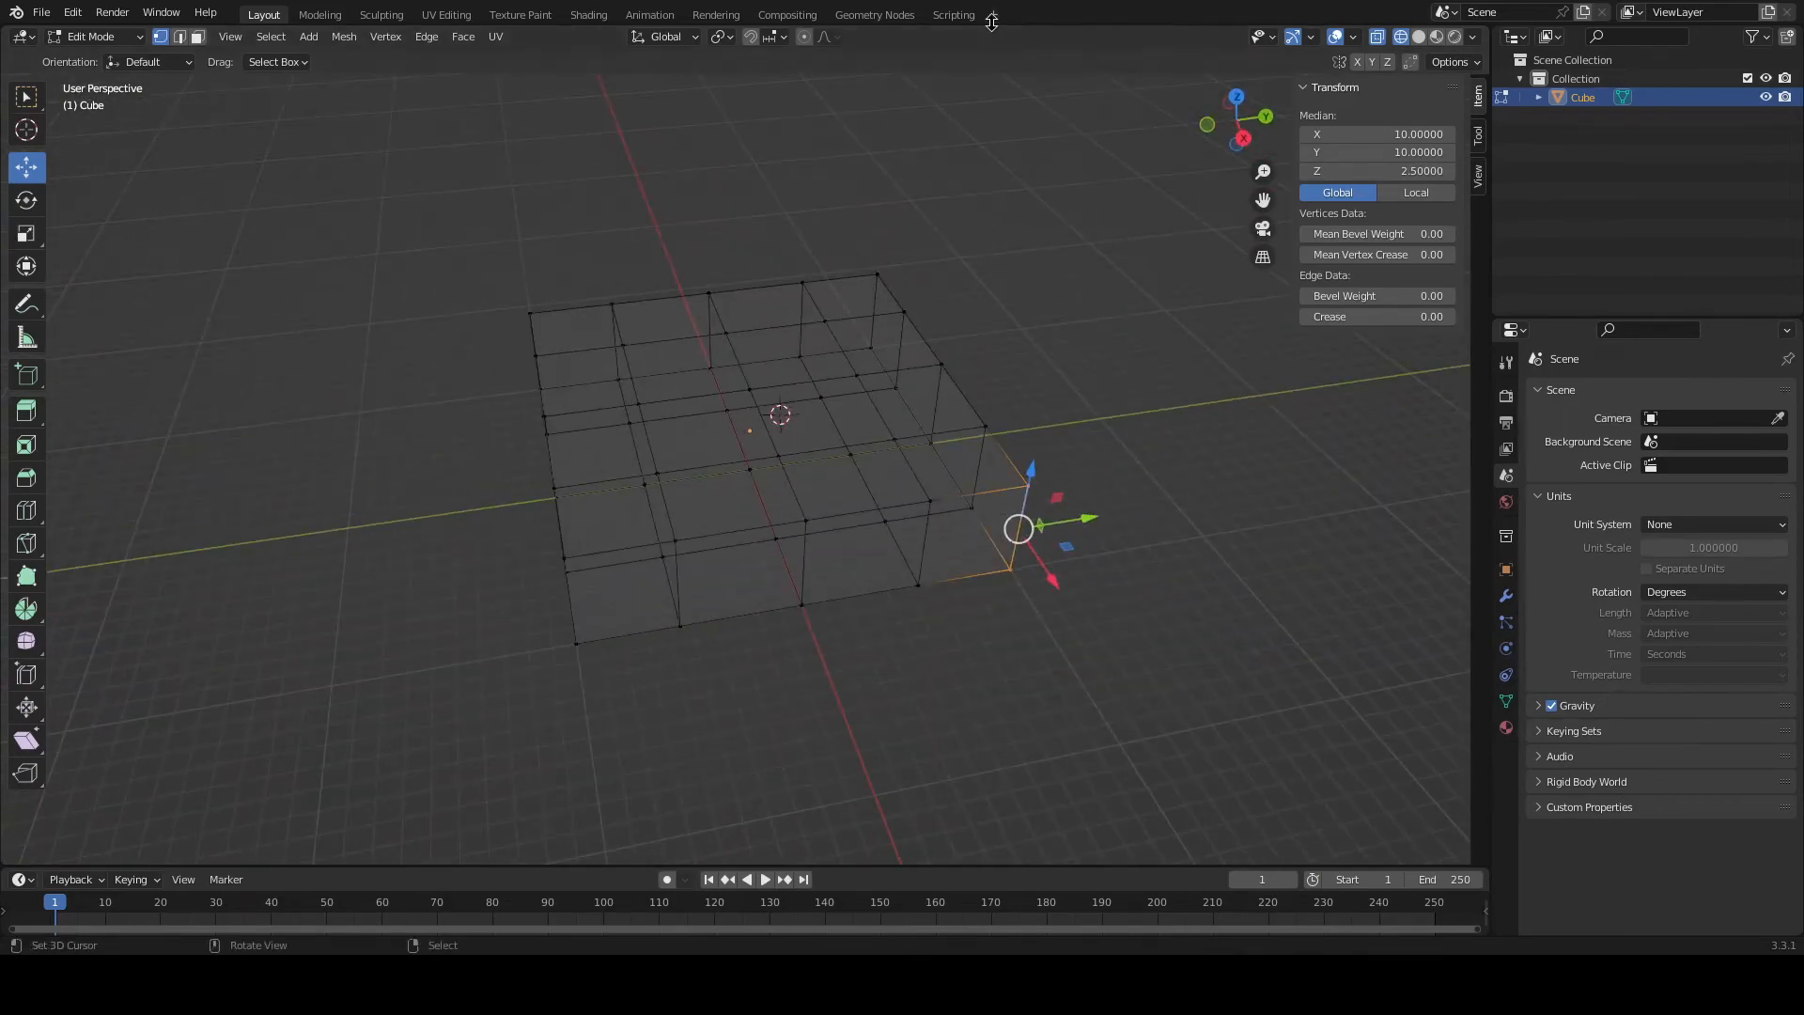
pyautogui.press('KP_7')
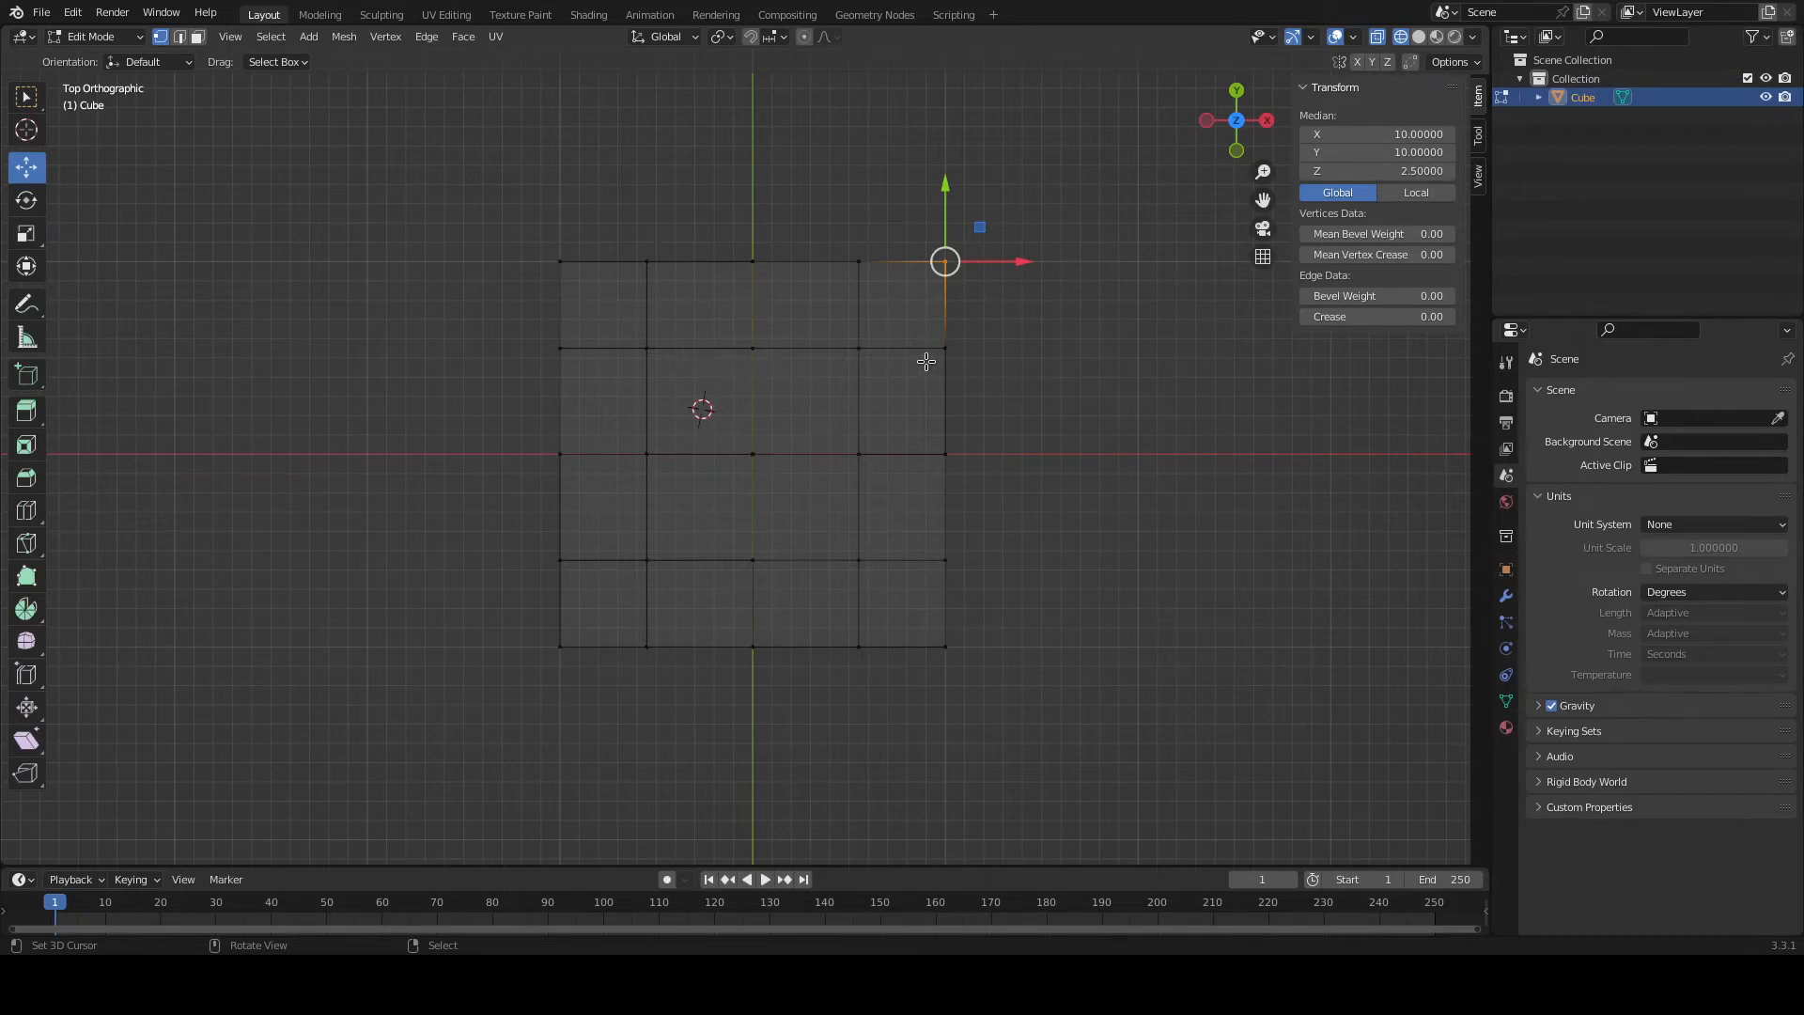
# Box-select the vertex pair where the positive Y loop crosses the Y axis and set its global median Y to 4.5.
pyautogui.moveTo(722, 314); pyautogui.dragTo(783, 378)
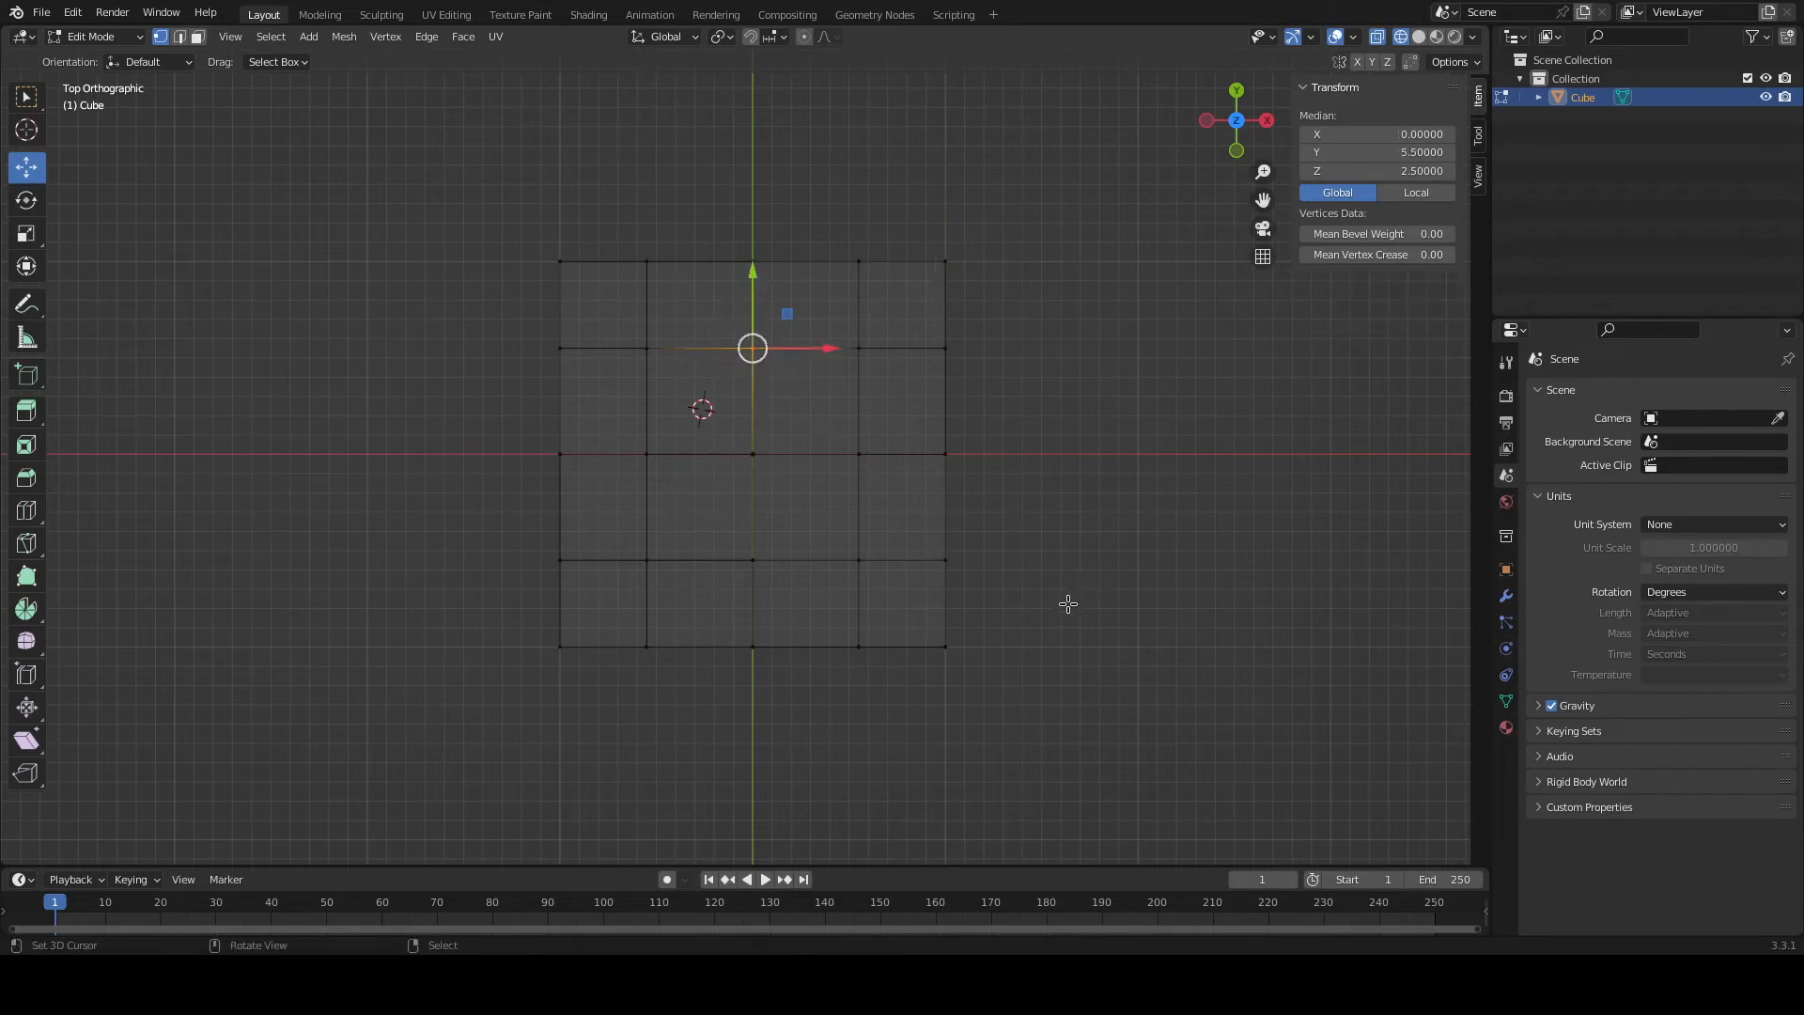
pyautogui.click(1410, 158)
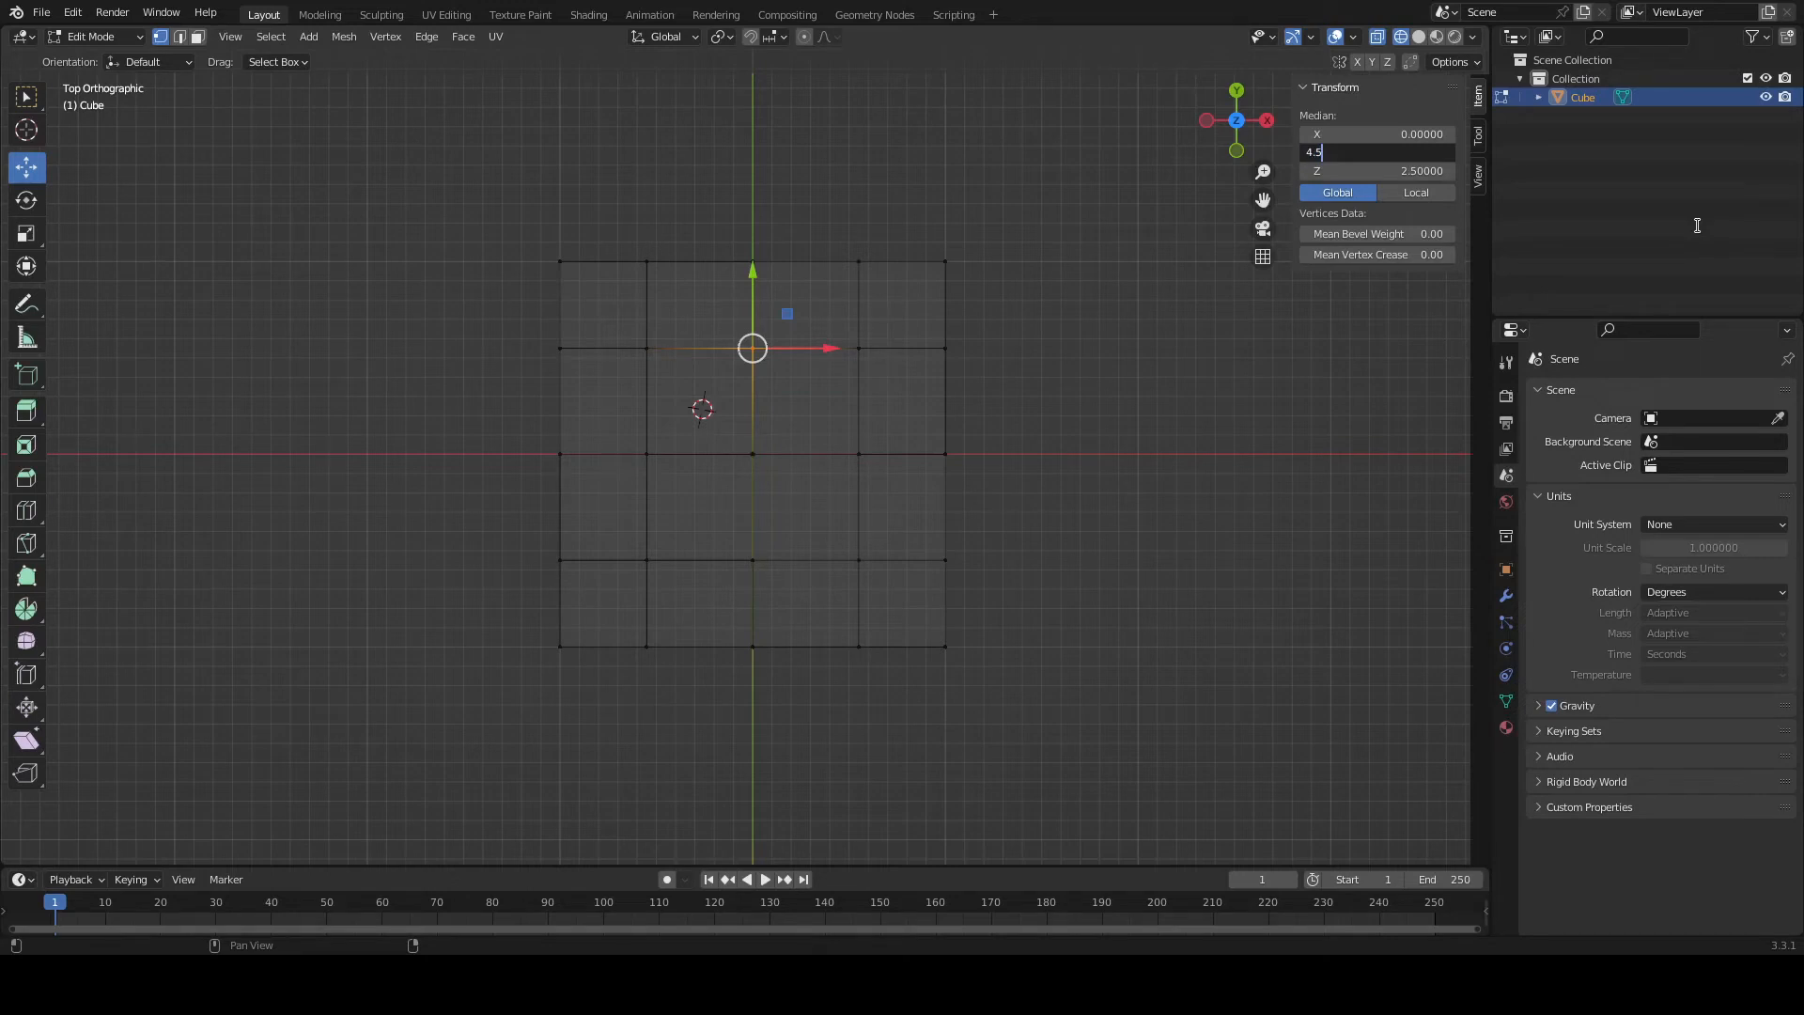
pyautogui.press('Return')
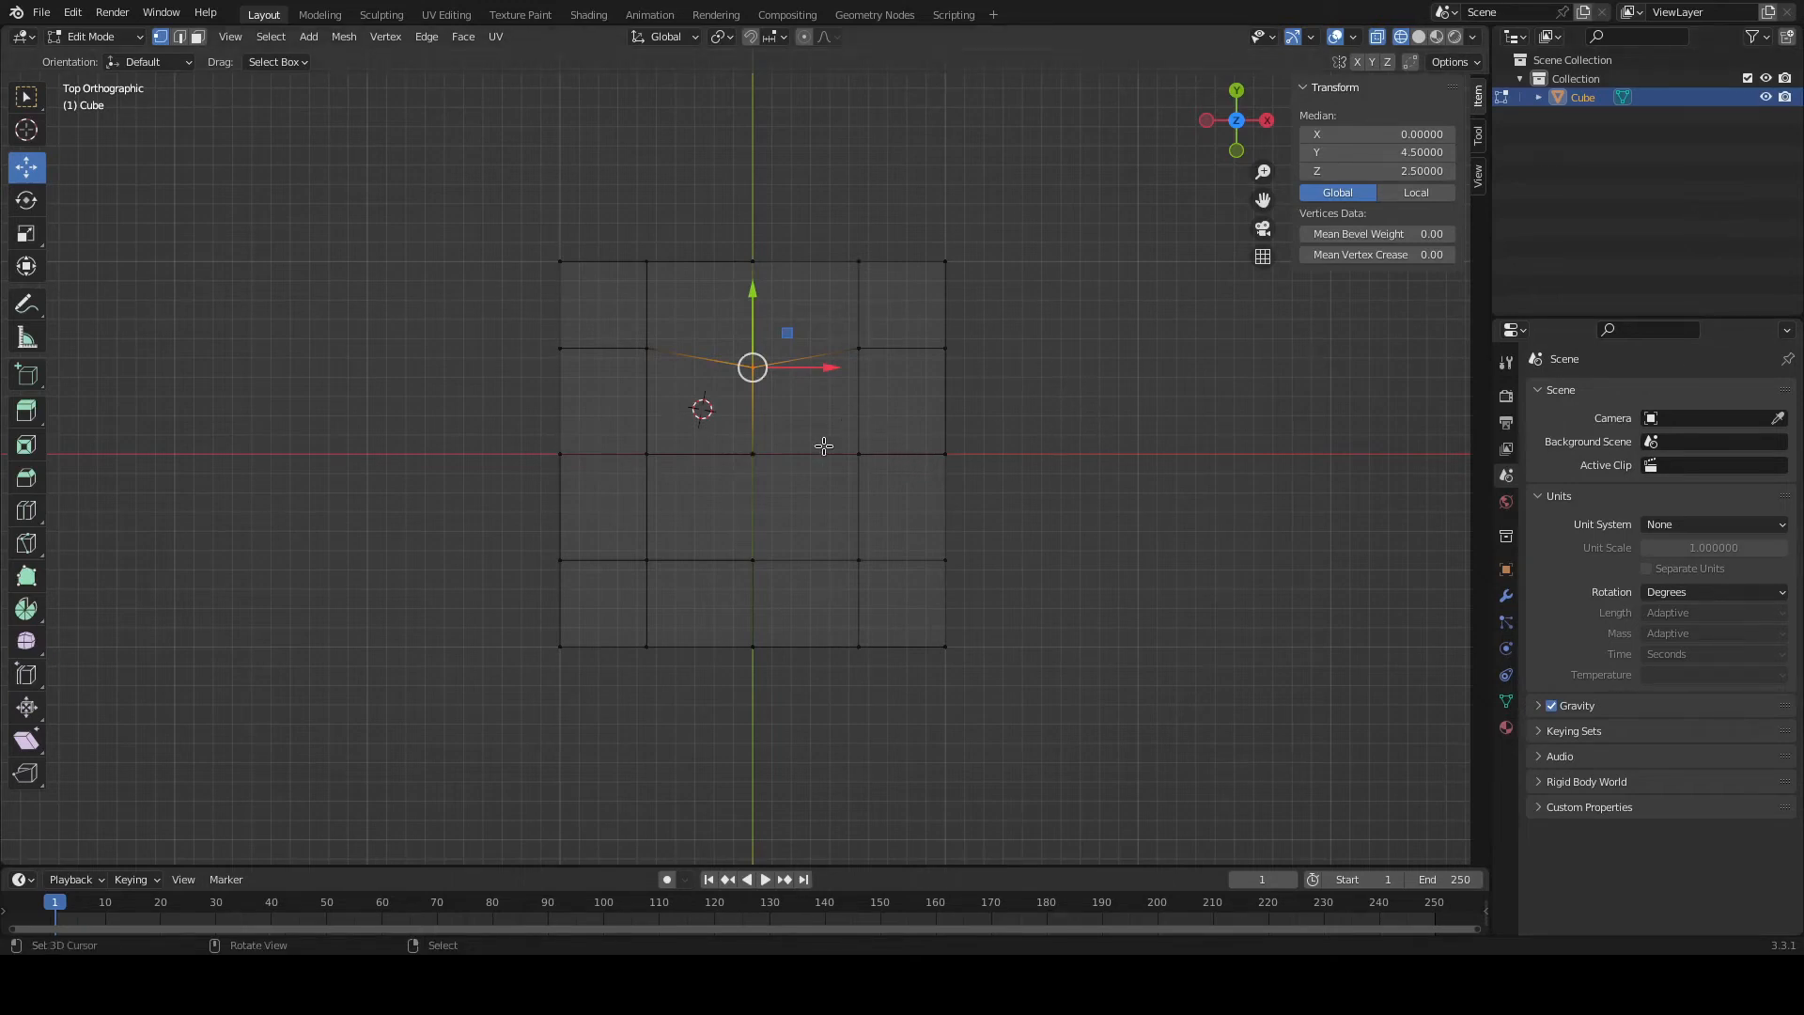
# Box-select the vertex pair where the positive X loop crosses the X axis and set its global median X to 4.5.
pyautogui.press('b')
pyautogui.moveTo(842, 434); pyautogui.dragTo(904, 498)
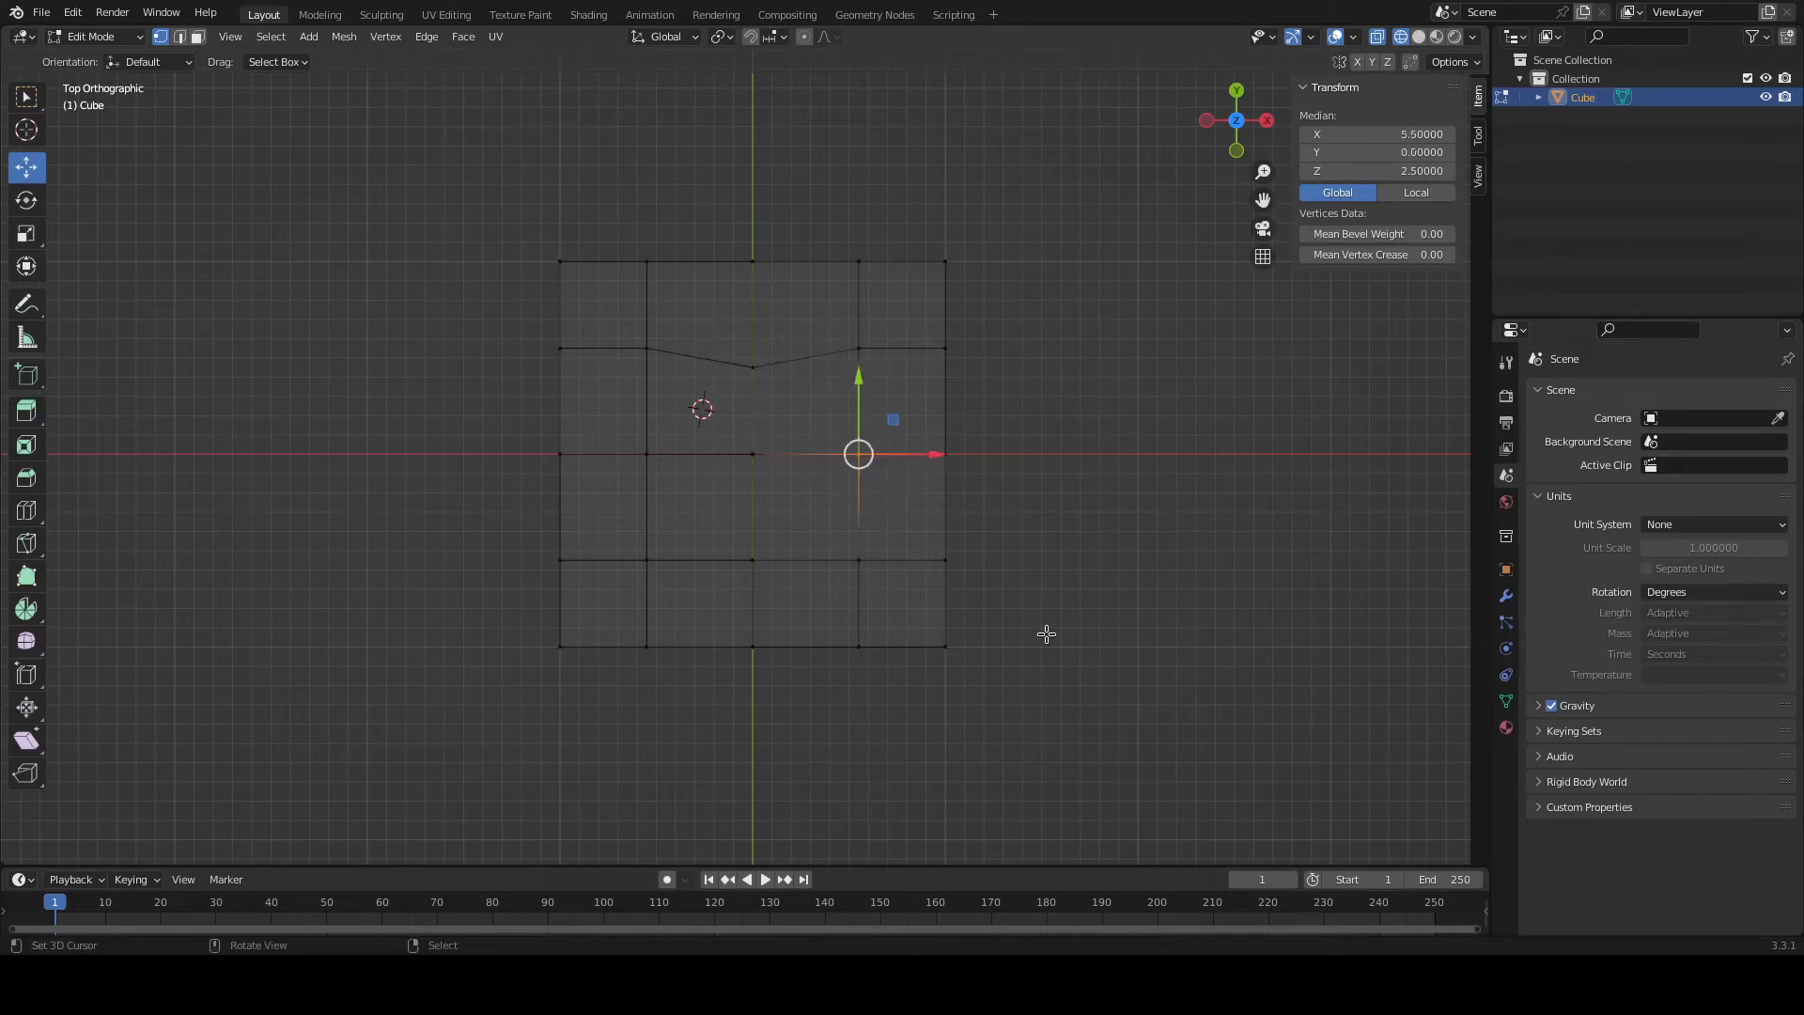
pyautogui.click(1412, 133)
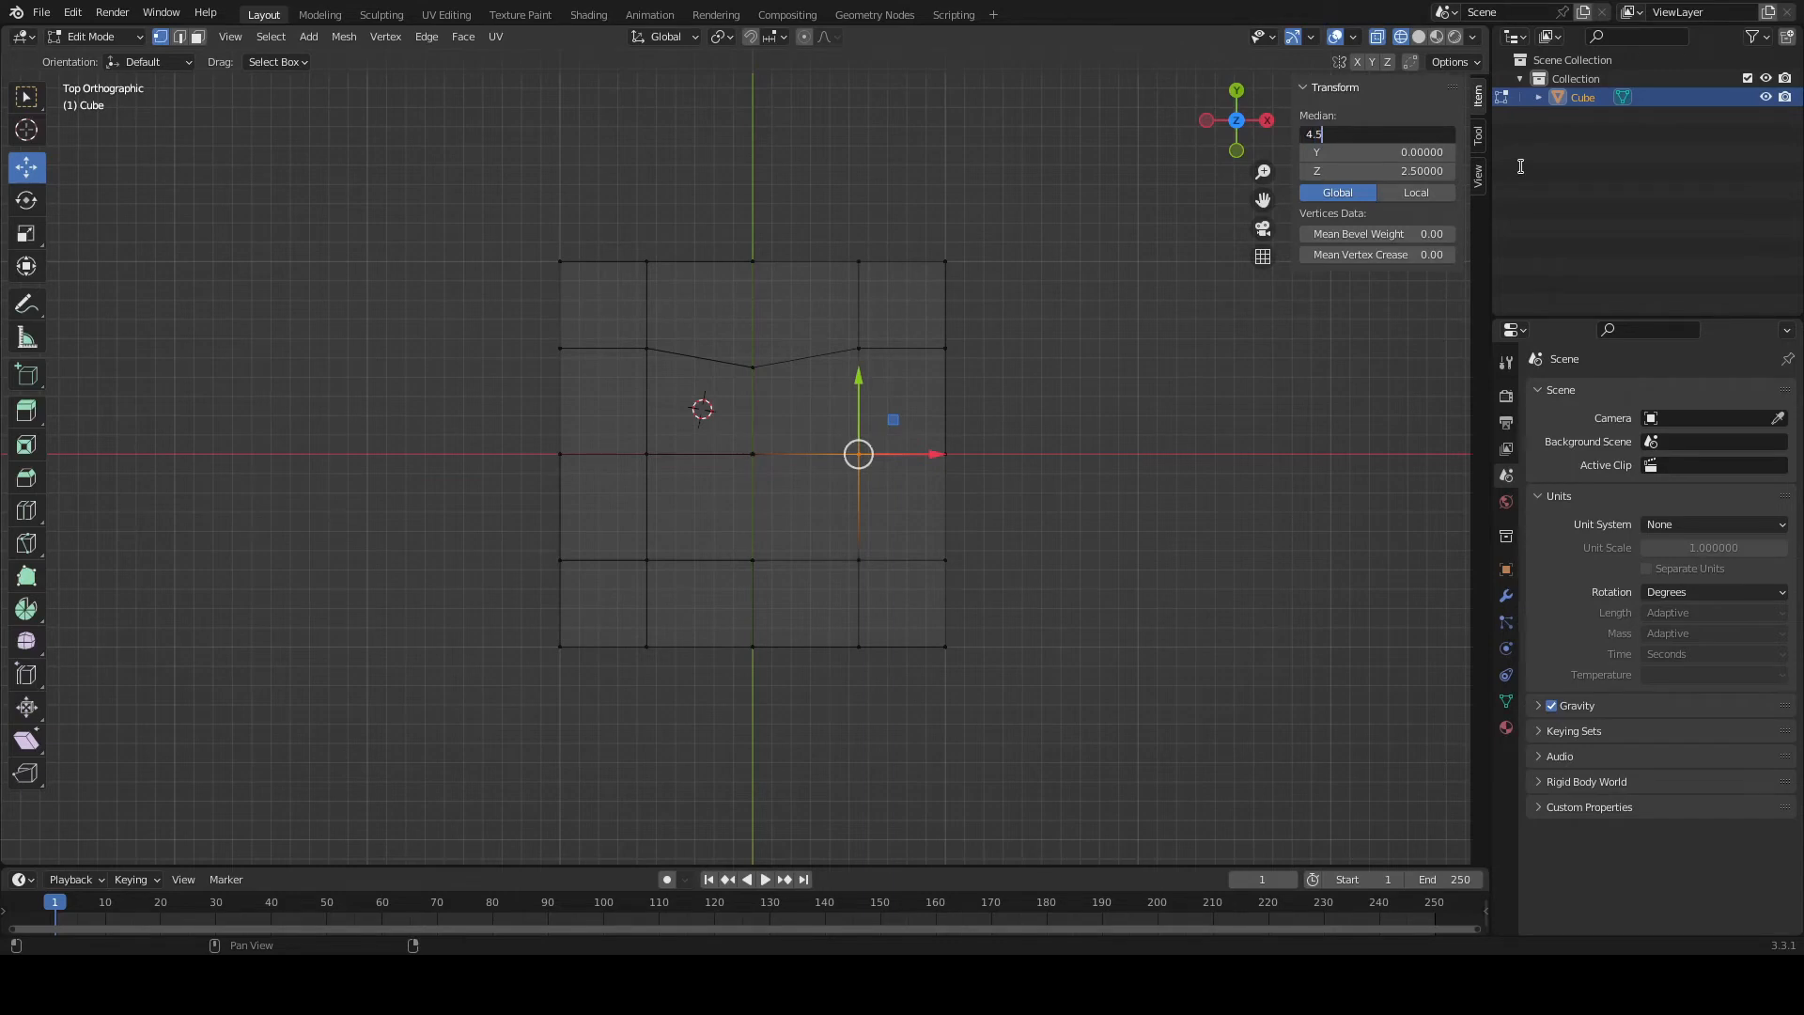
pyautogui.press('Return')
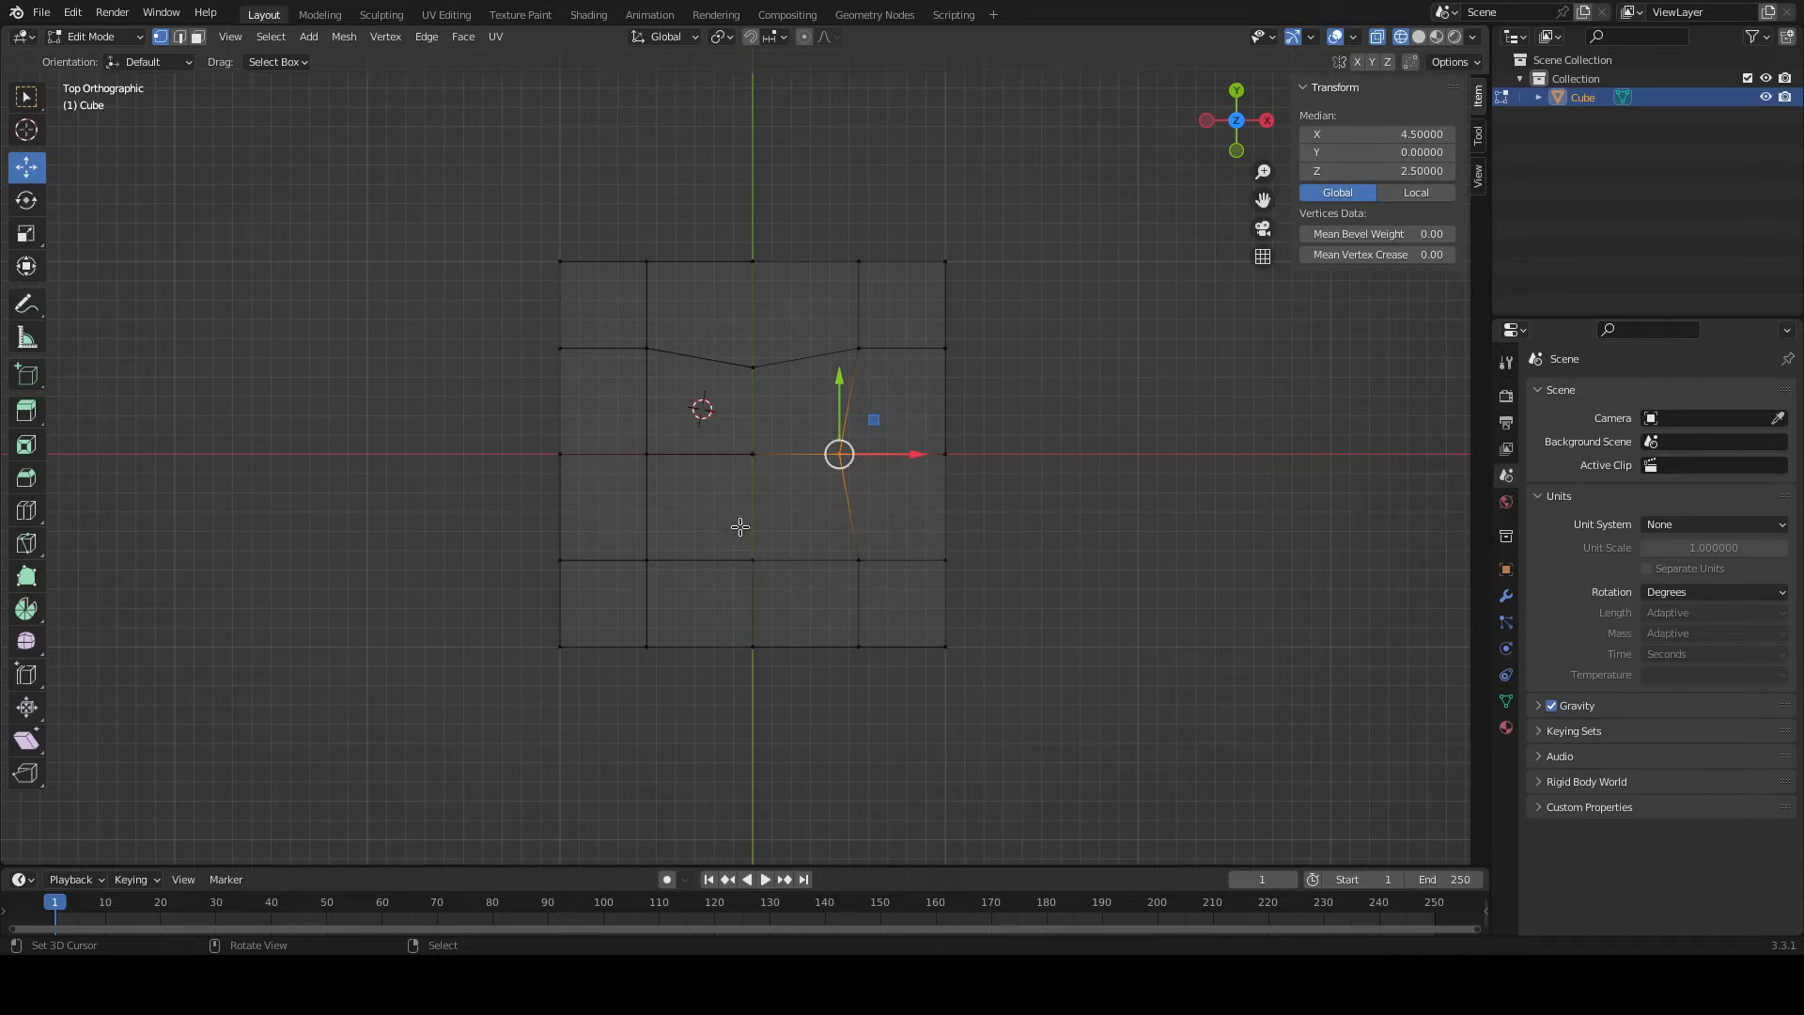
# Box-select the vertex pair where the negative Y loop crosses the Y axis and set its global median Y to -4.5.
pyautogui.moveTo(735, 556); pyautogui.dragTo(747, 576, button='right')
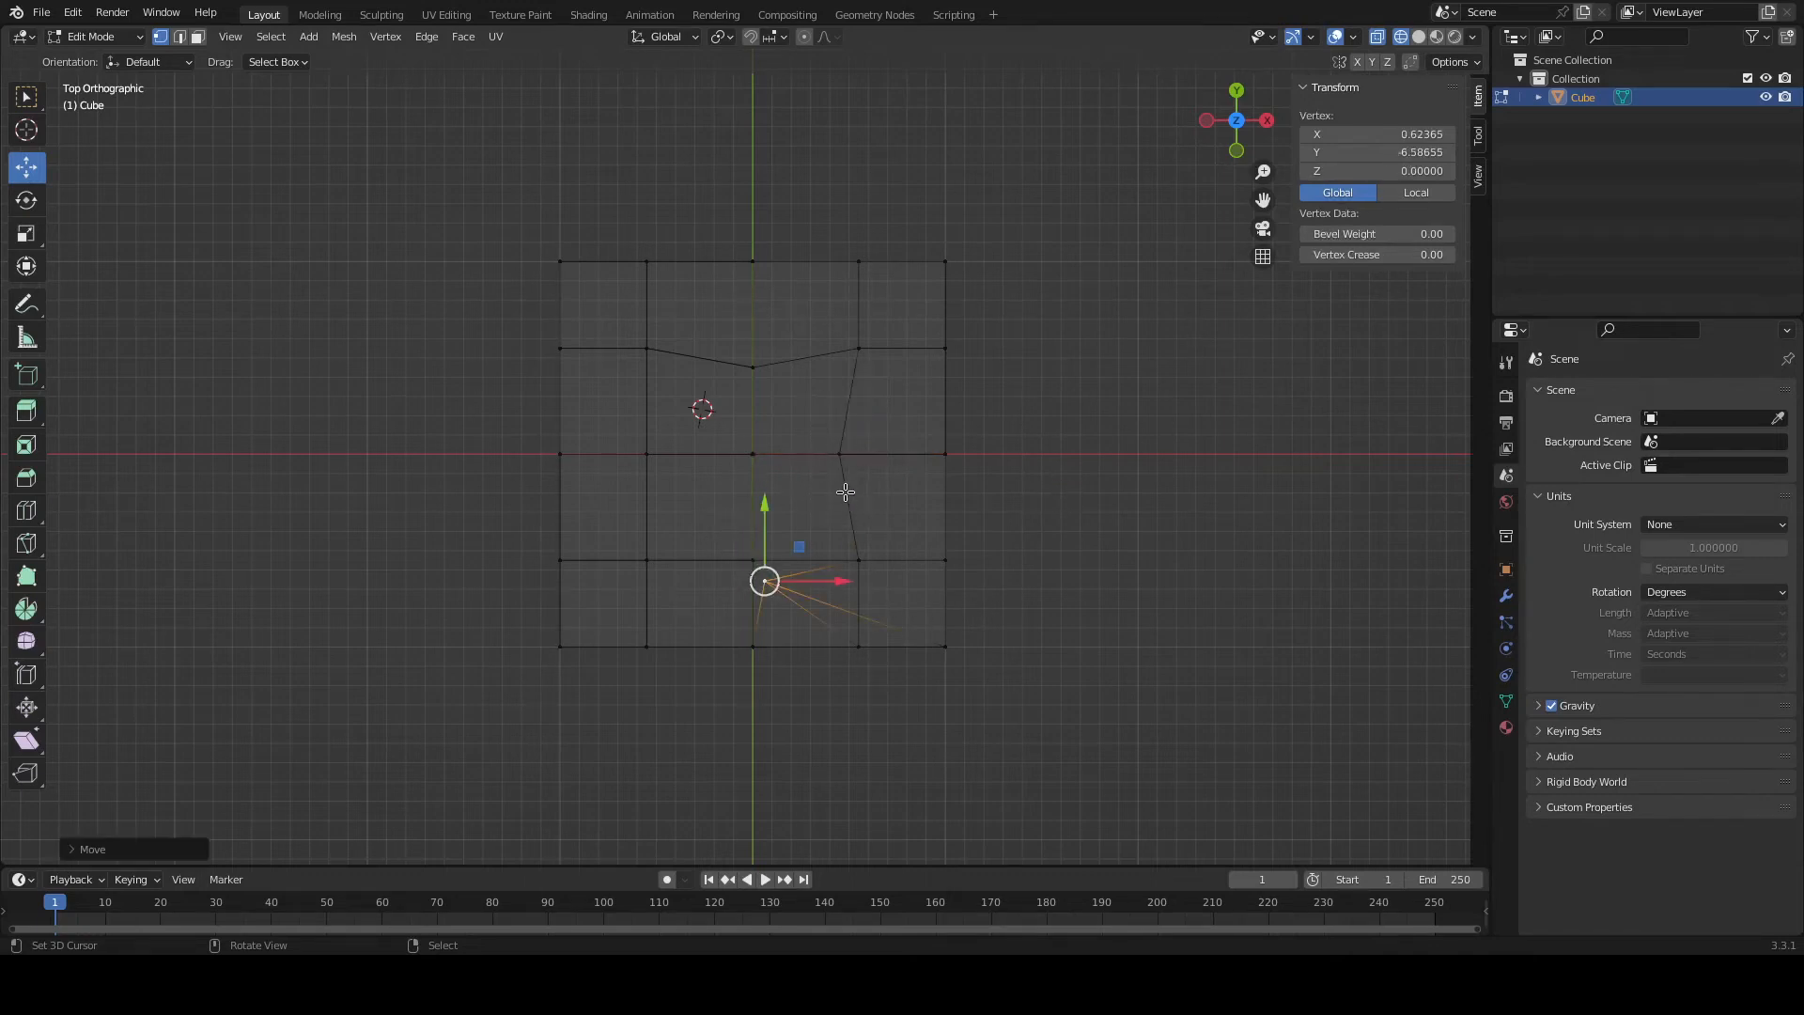
pyautogui.hotkey('ctrl', 'z')
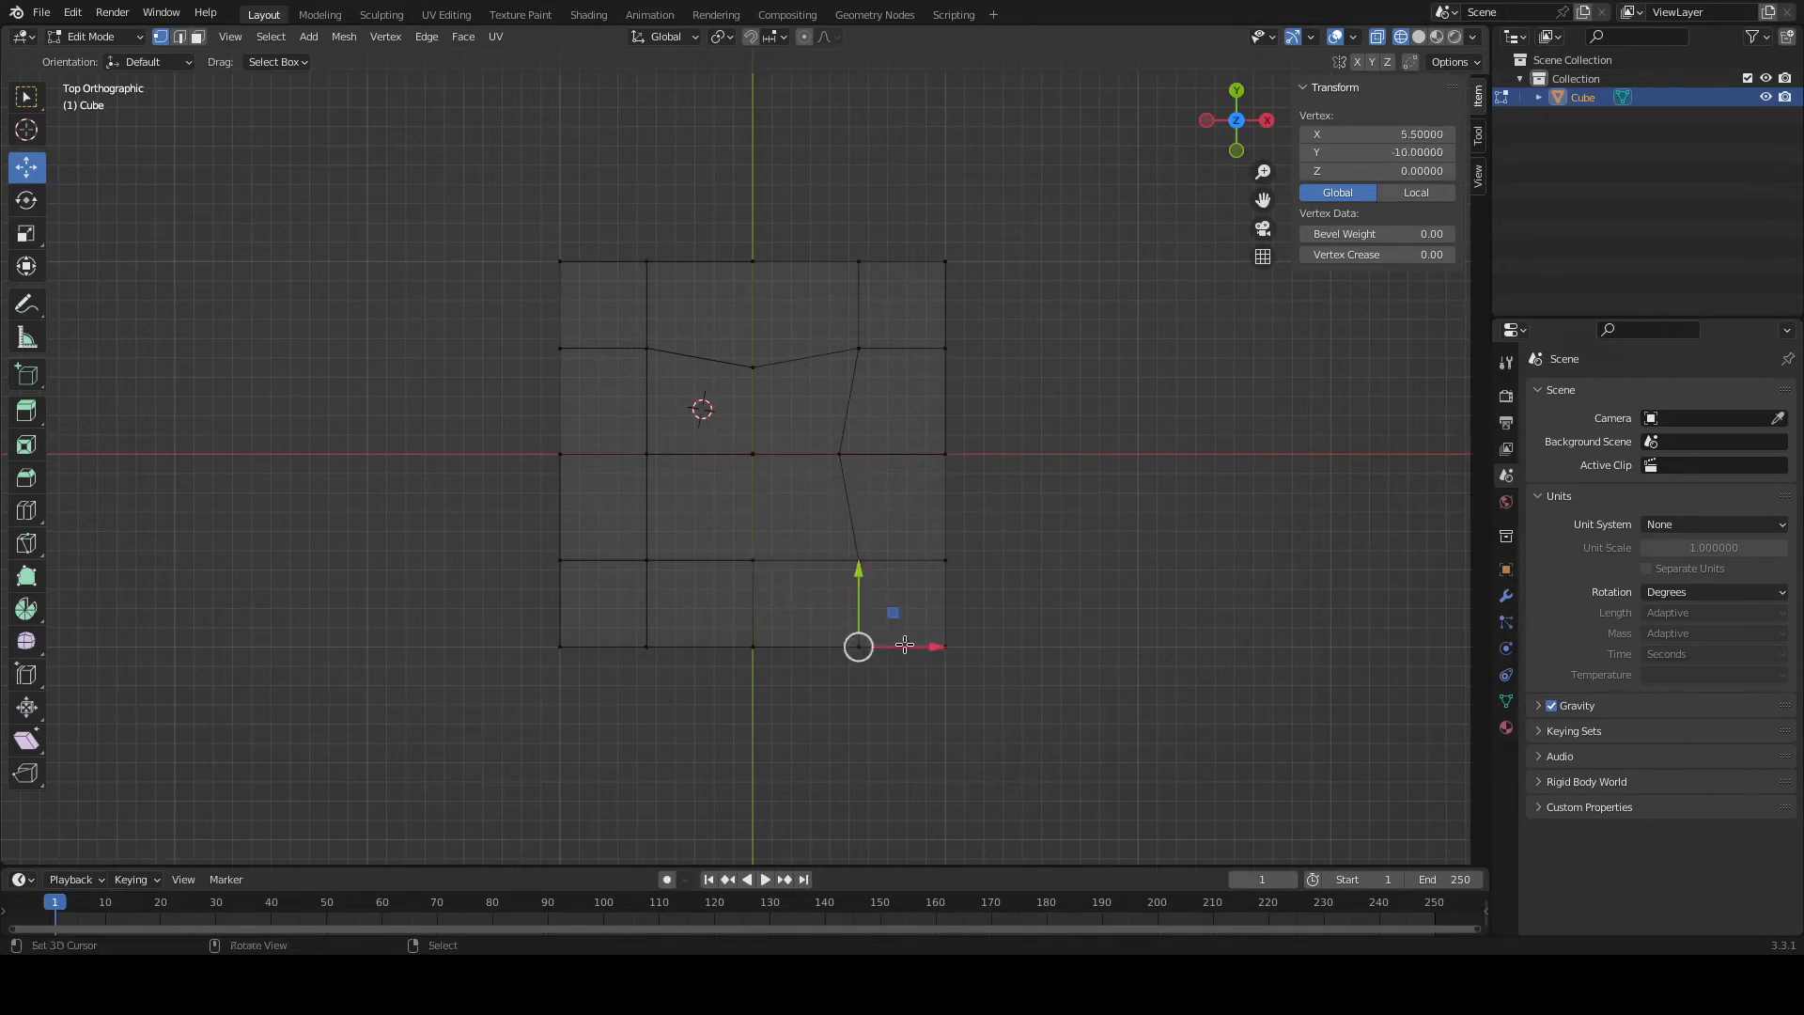
pyautogui.moveTo(716, 528); pyautogui.dragTo(795, 602)
pyautogui.click(1414, 152)
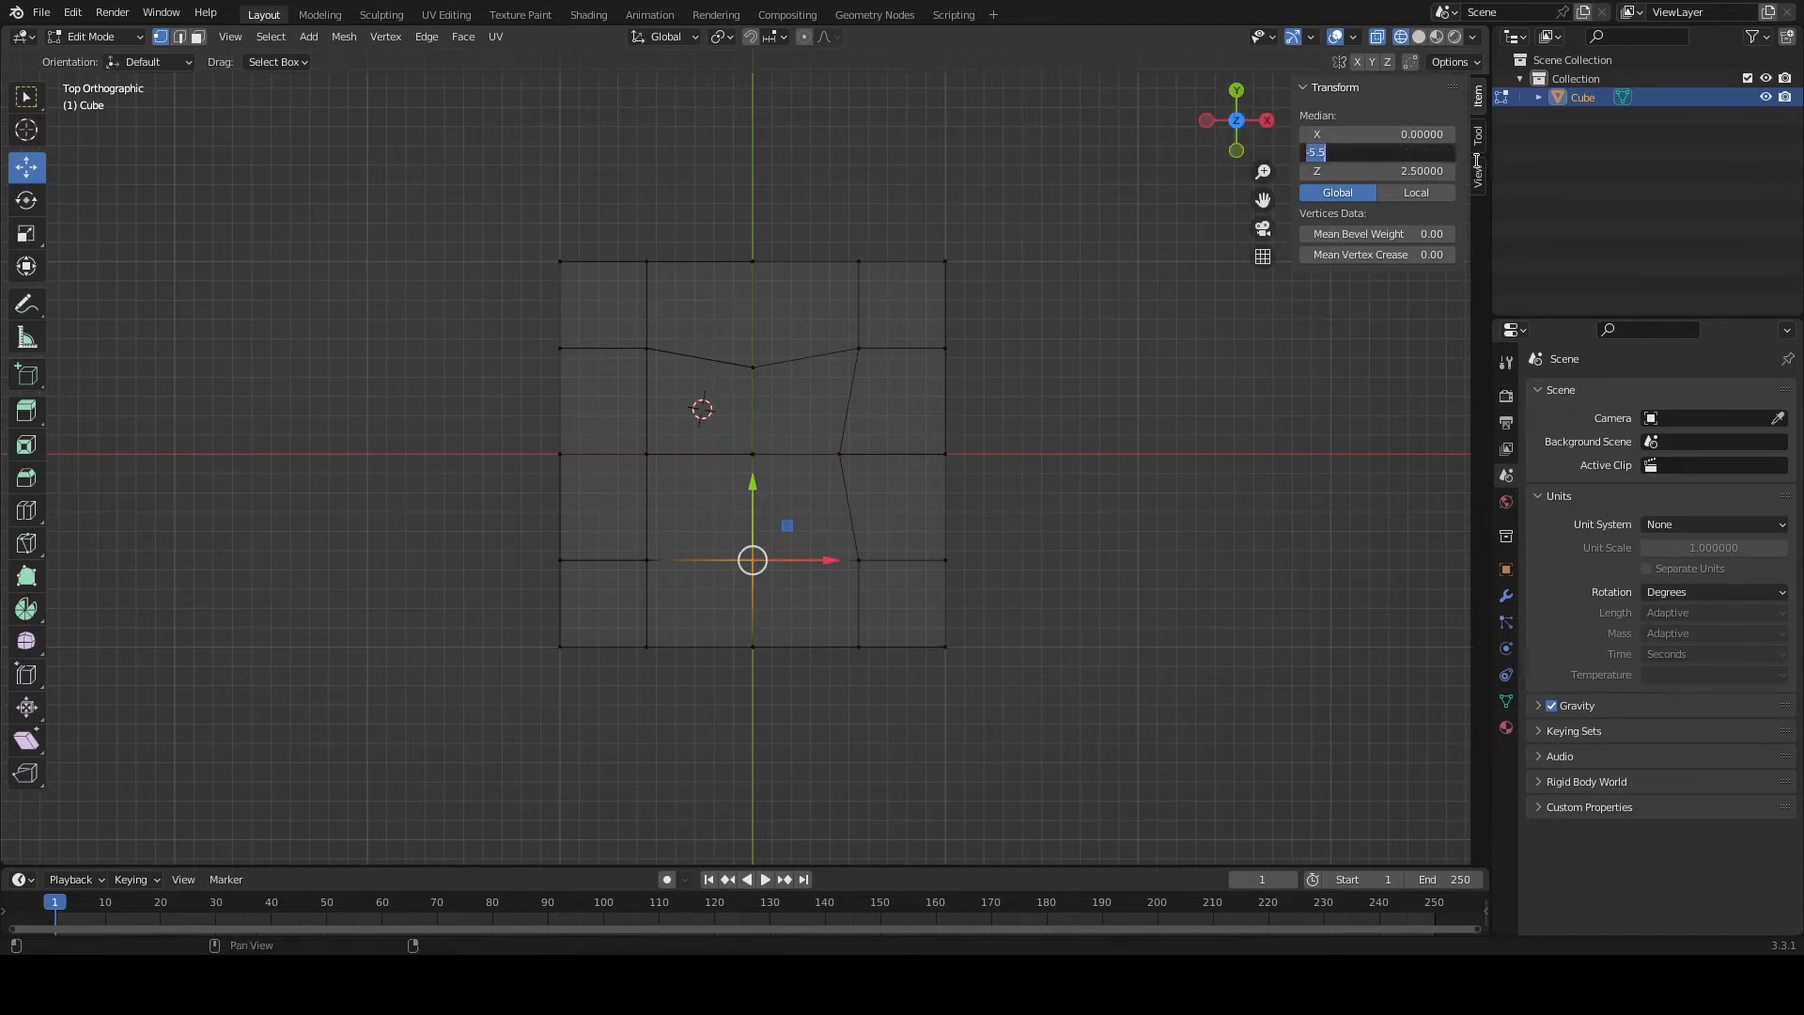
pyautogui.press('BackSpace')
pyautogui.press('Return')
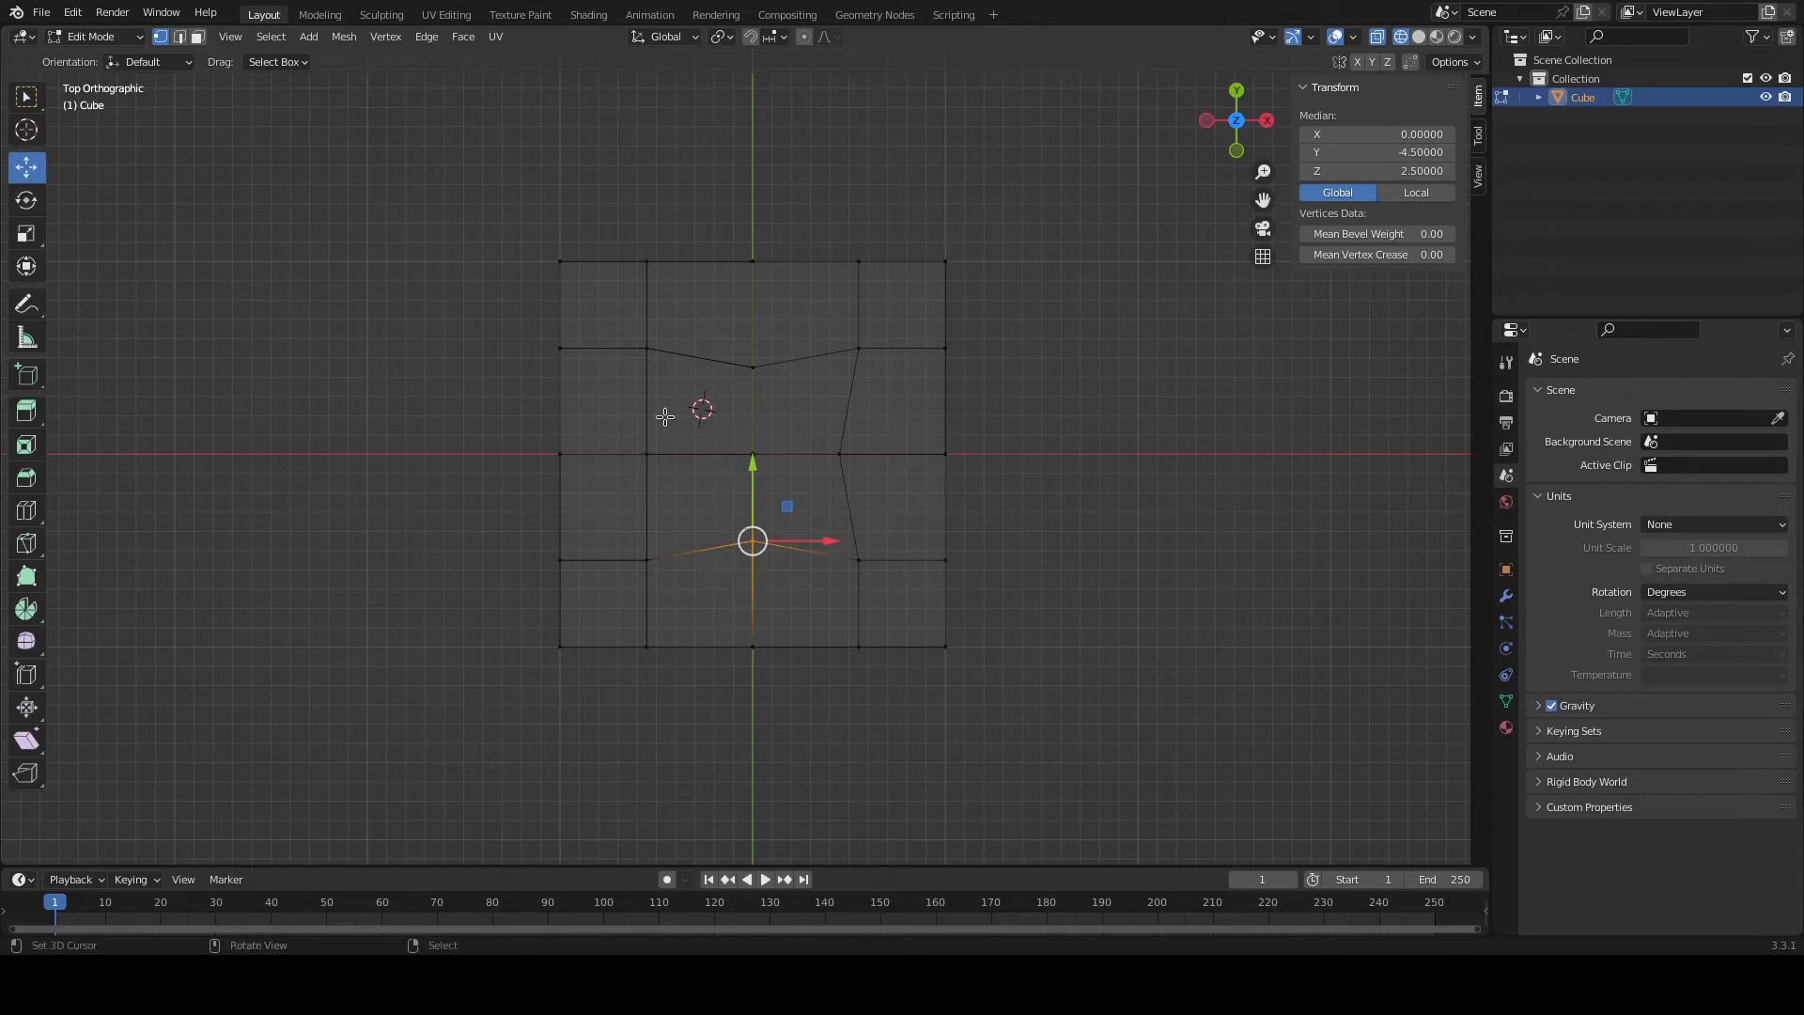
# Box-select the vertex pair where the negative X loop crosses the X axis and set its global median X to -4.5.
pyautogui.press('b')
pyautogui.moveTo(670, 481); pyautogui.dragTo(624, 434)
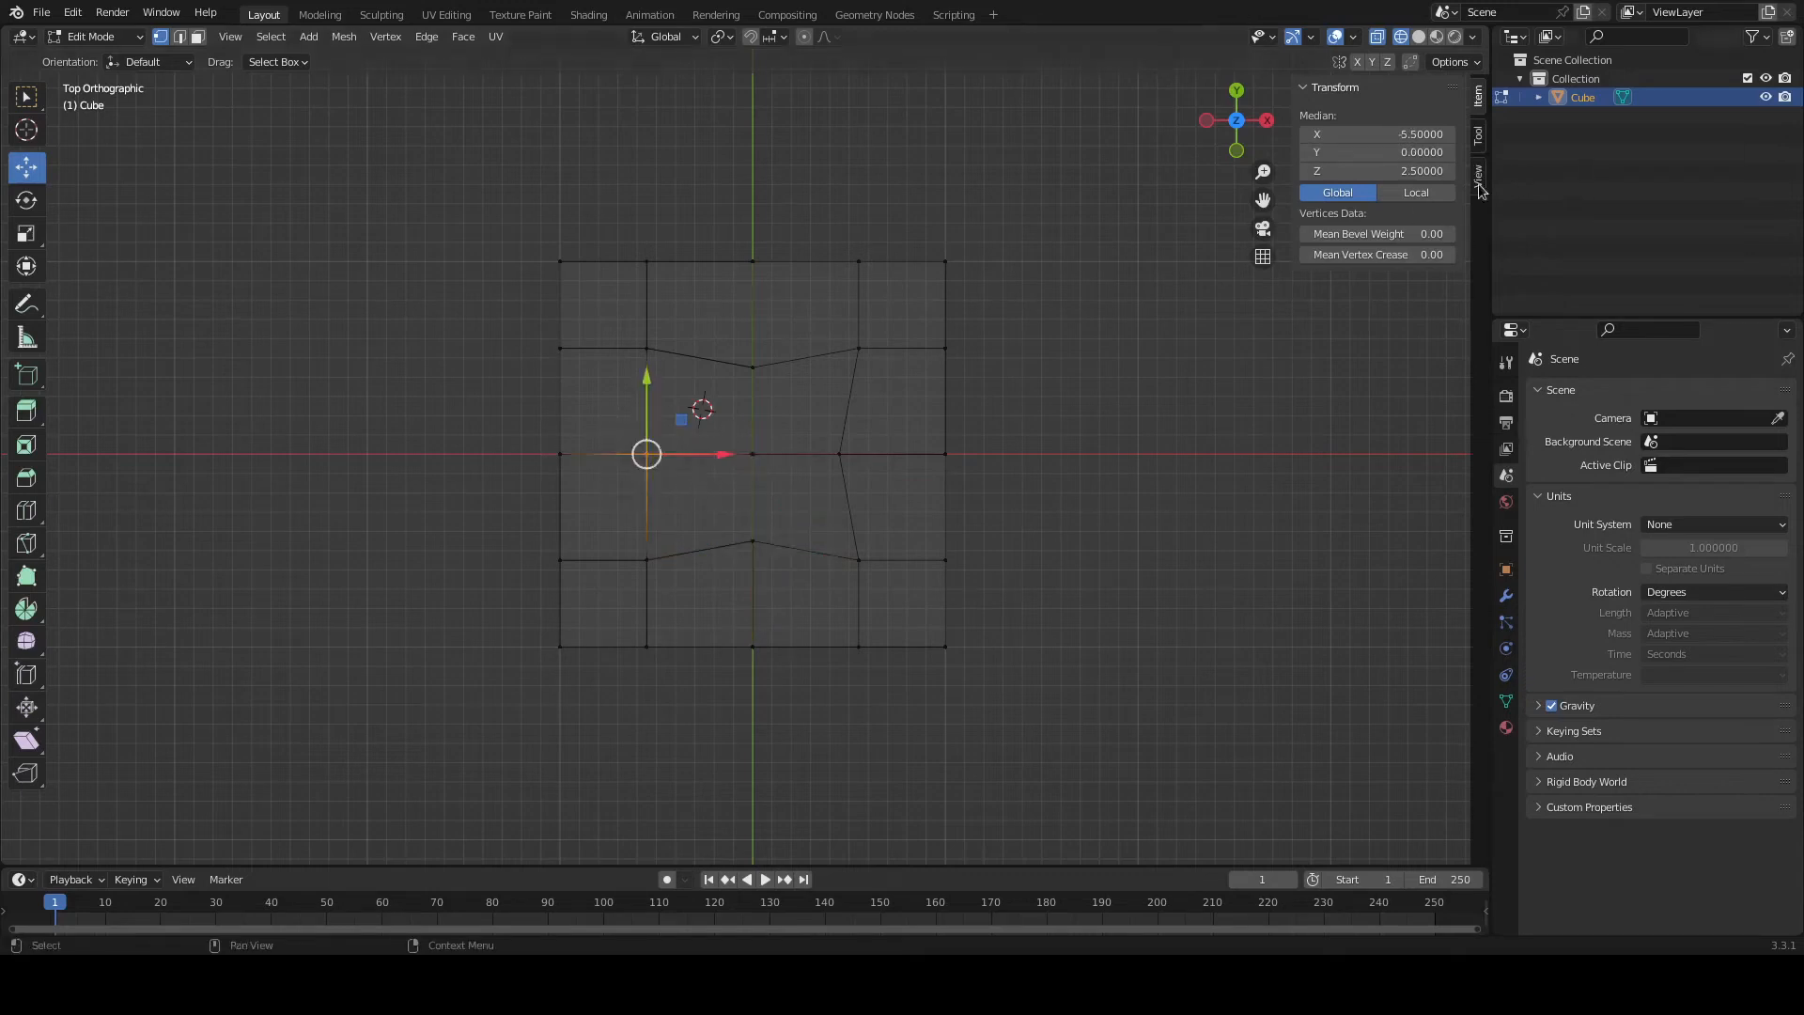
pyautogui.click(1416, 135)
pyautogui.write('-4.5')
pyautogui.press('Return')
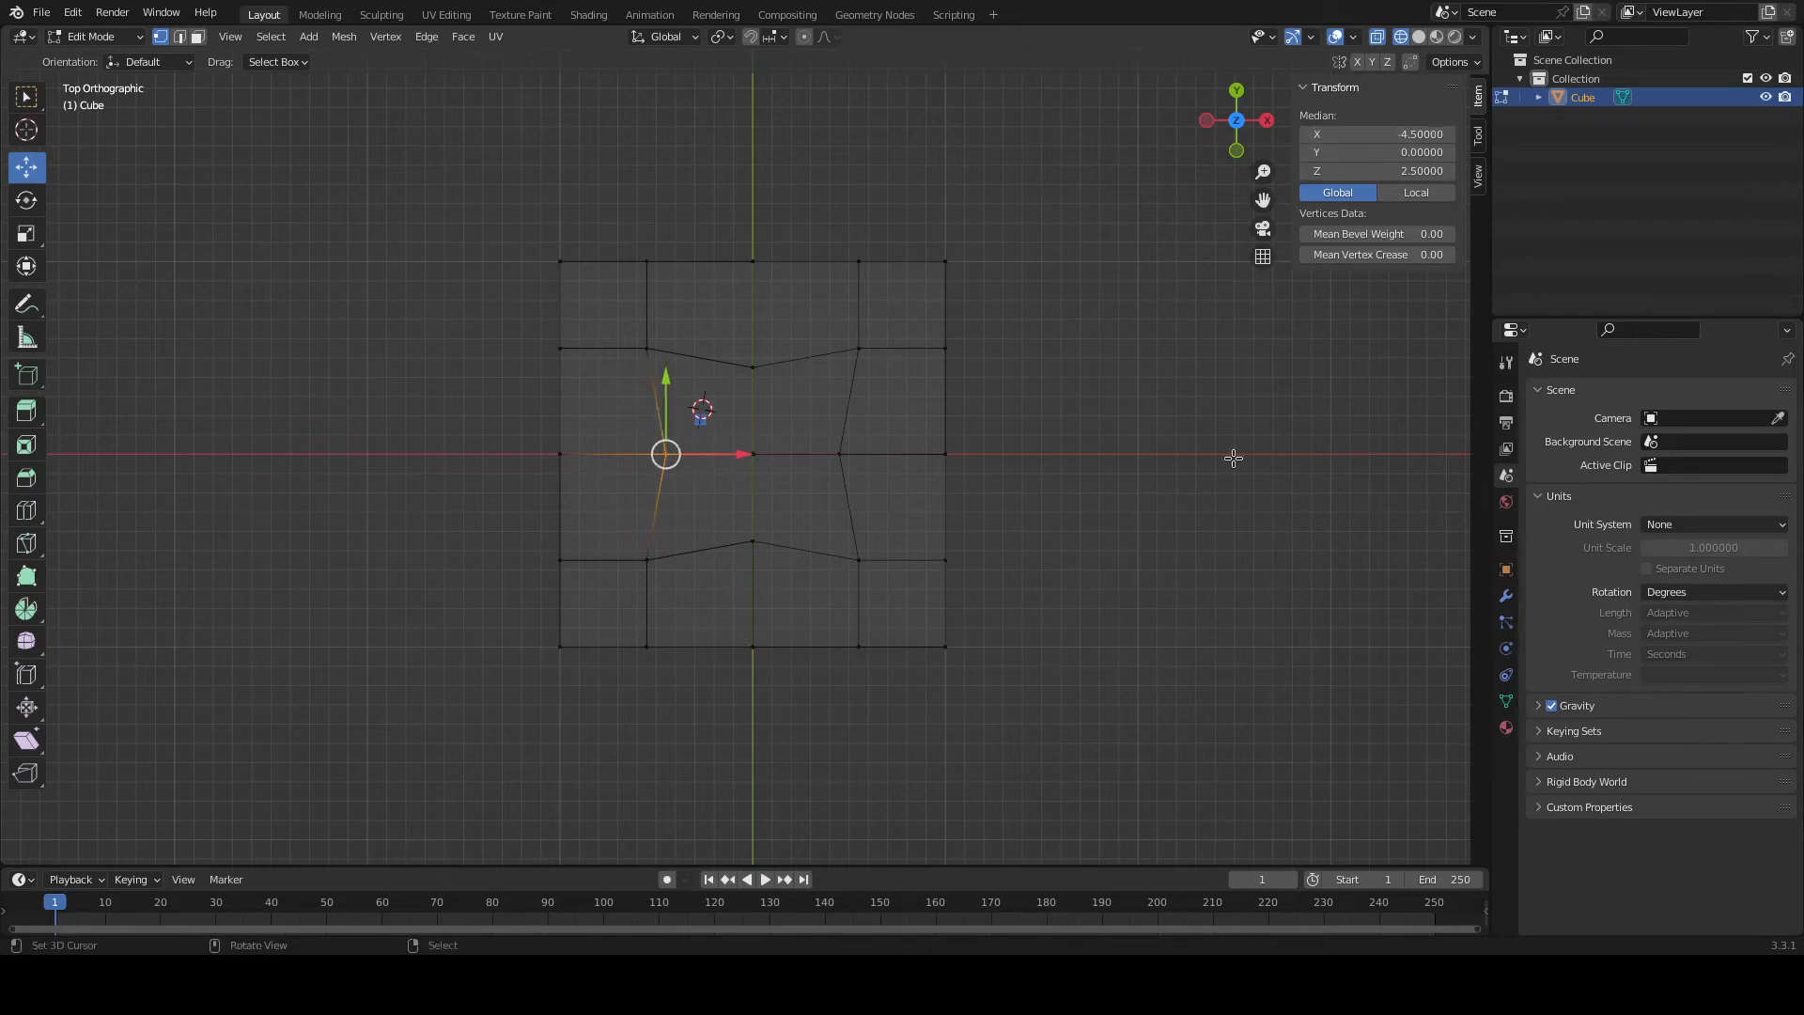
# Examine the whole block mesh from several angles with everything selected, and clear the selection.
pyautogui.keyDown('shift'); pyautogui.rightClick(1115, 422); pyautogui.keyUp('shift')
pyautogui.hotkey('alt', 'a')
pyautogui.press('a')
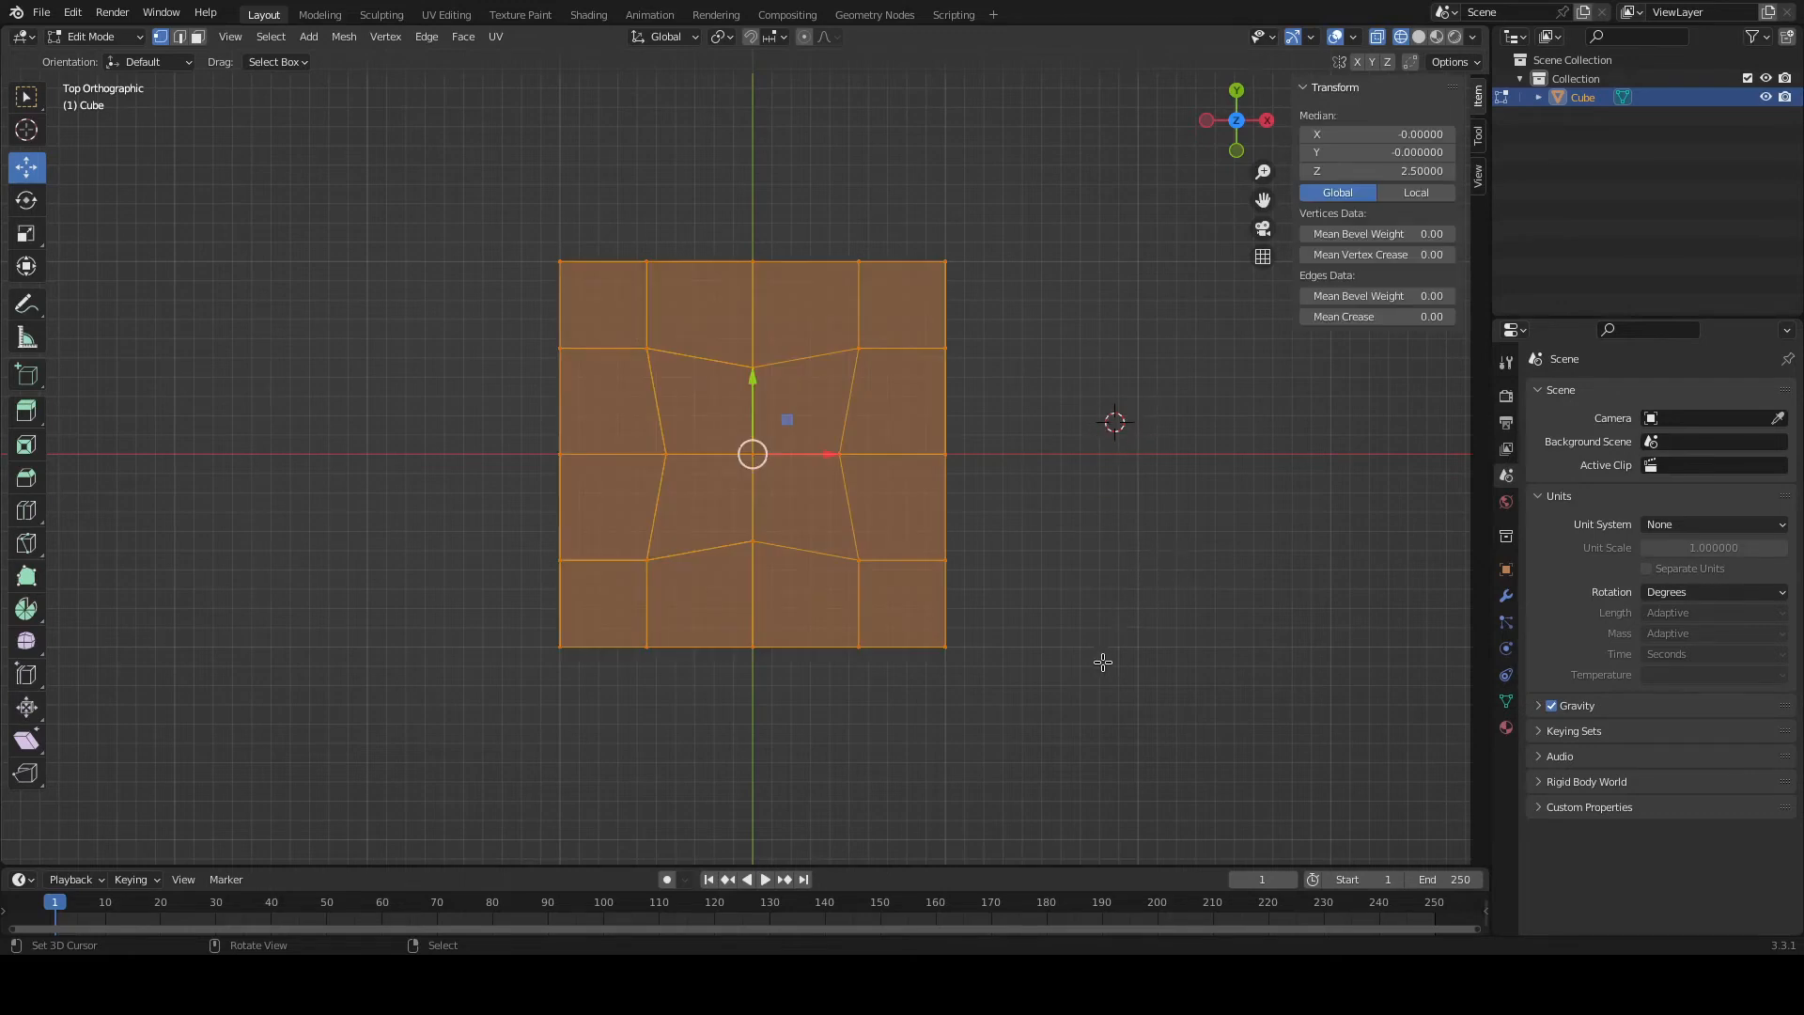
pyautogui.moveTo(1088, 699); pyautogui.dragTo(1064, 617, button='middle')
pyautogui.moveTo(948, 513); pyautogui.dragTo(958, 481, button='middle')
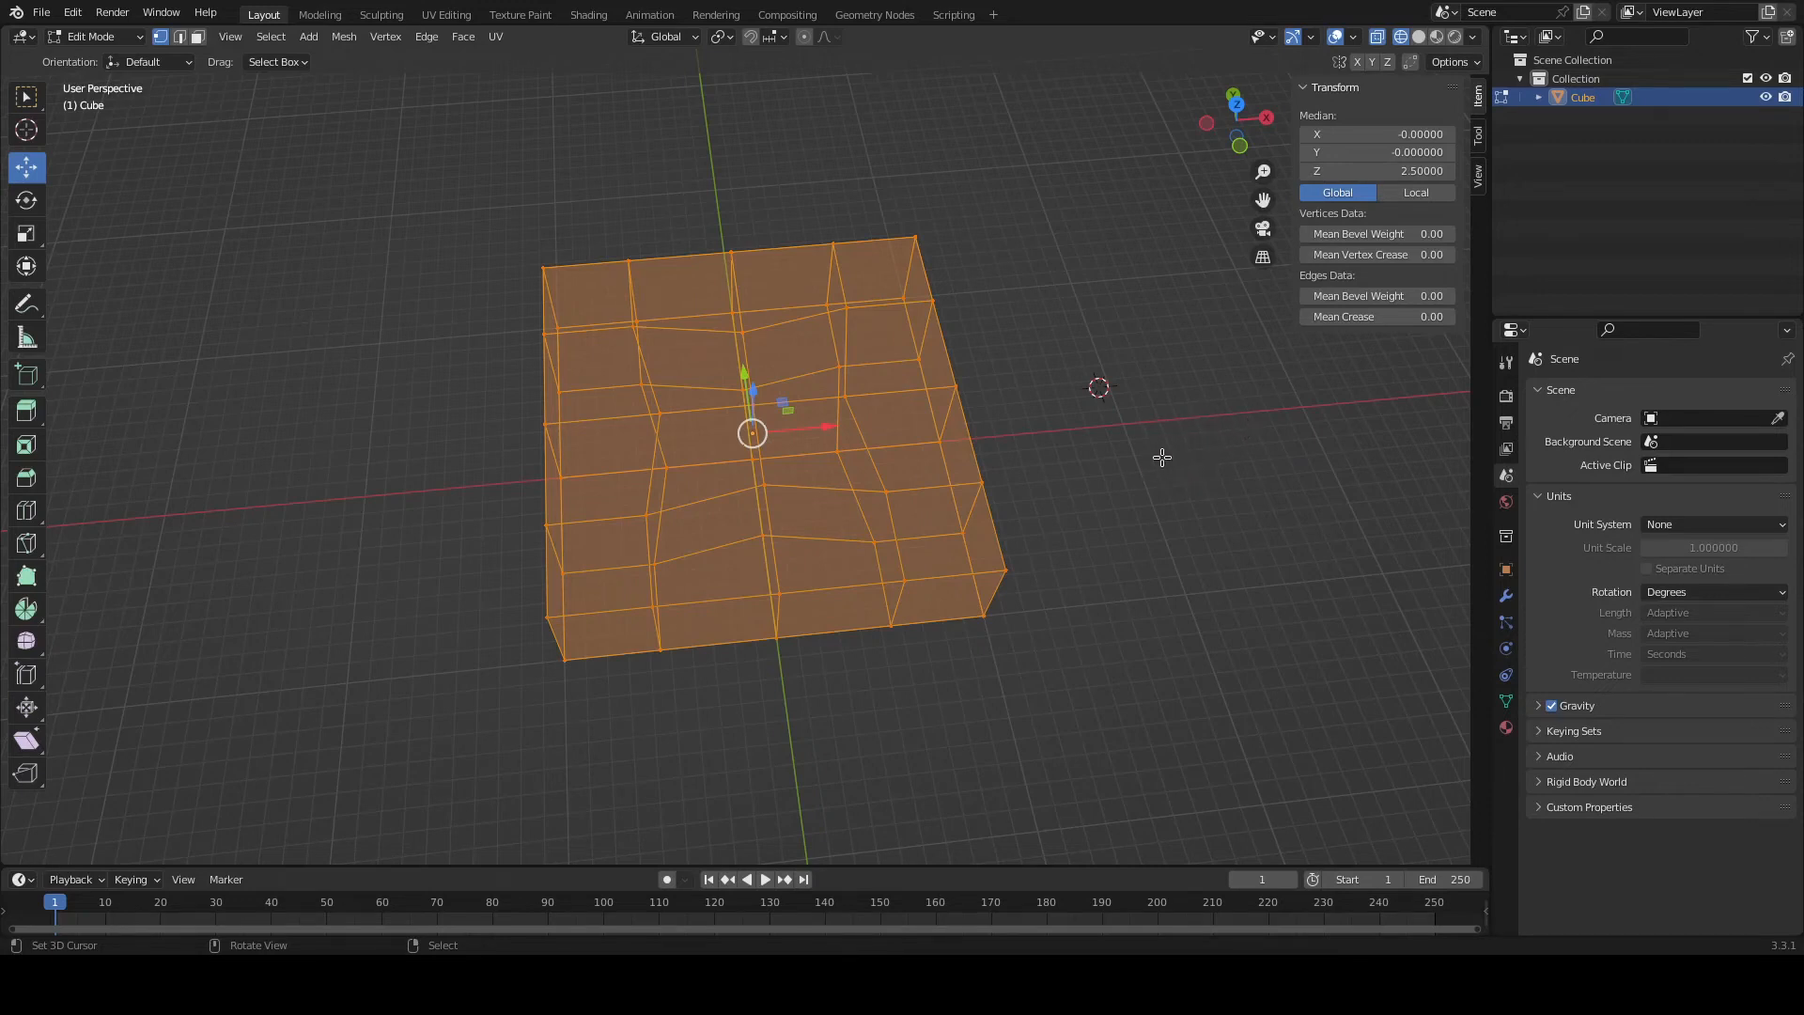
pyautogui.moveTo(1132, 480); pyautogui.dragTo(1104, 520, button='middle')
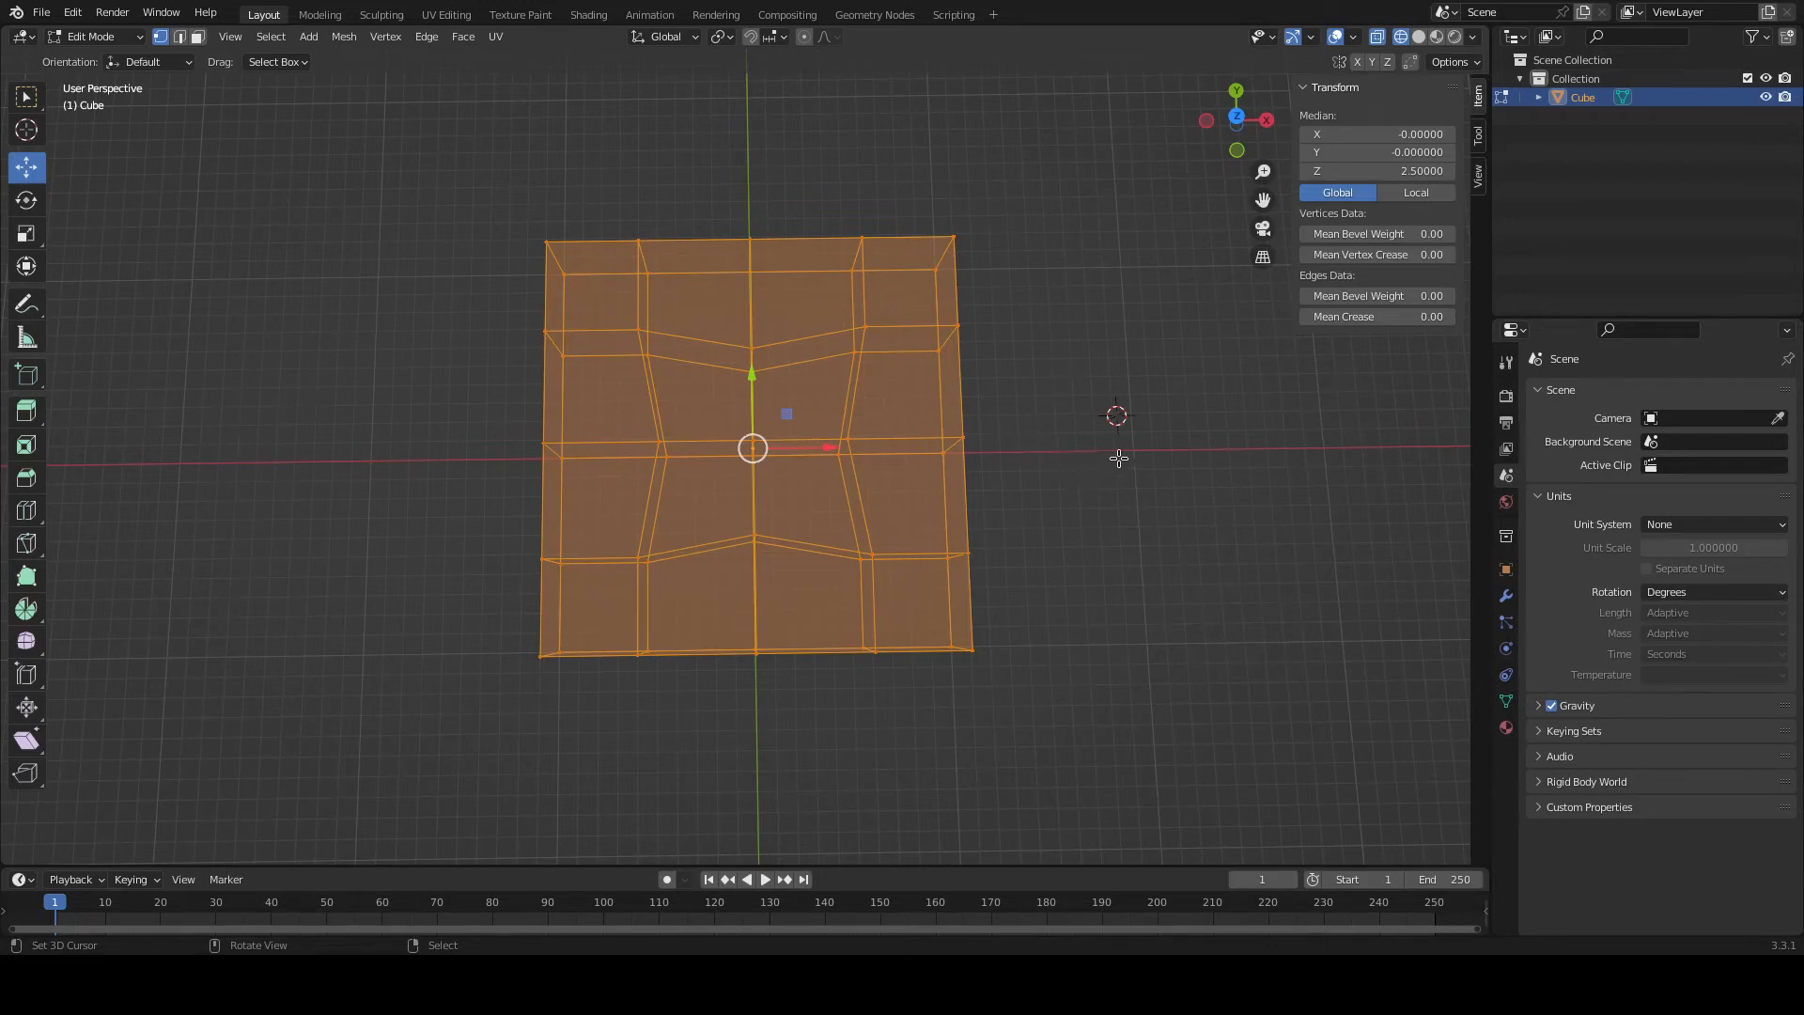
pyautogui.keyDown('shift'); pyautogui.rightClick(998, 444); pyautogui.keyUp('shift')
pyautogui.hotkey('alt', 'a')
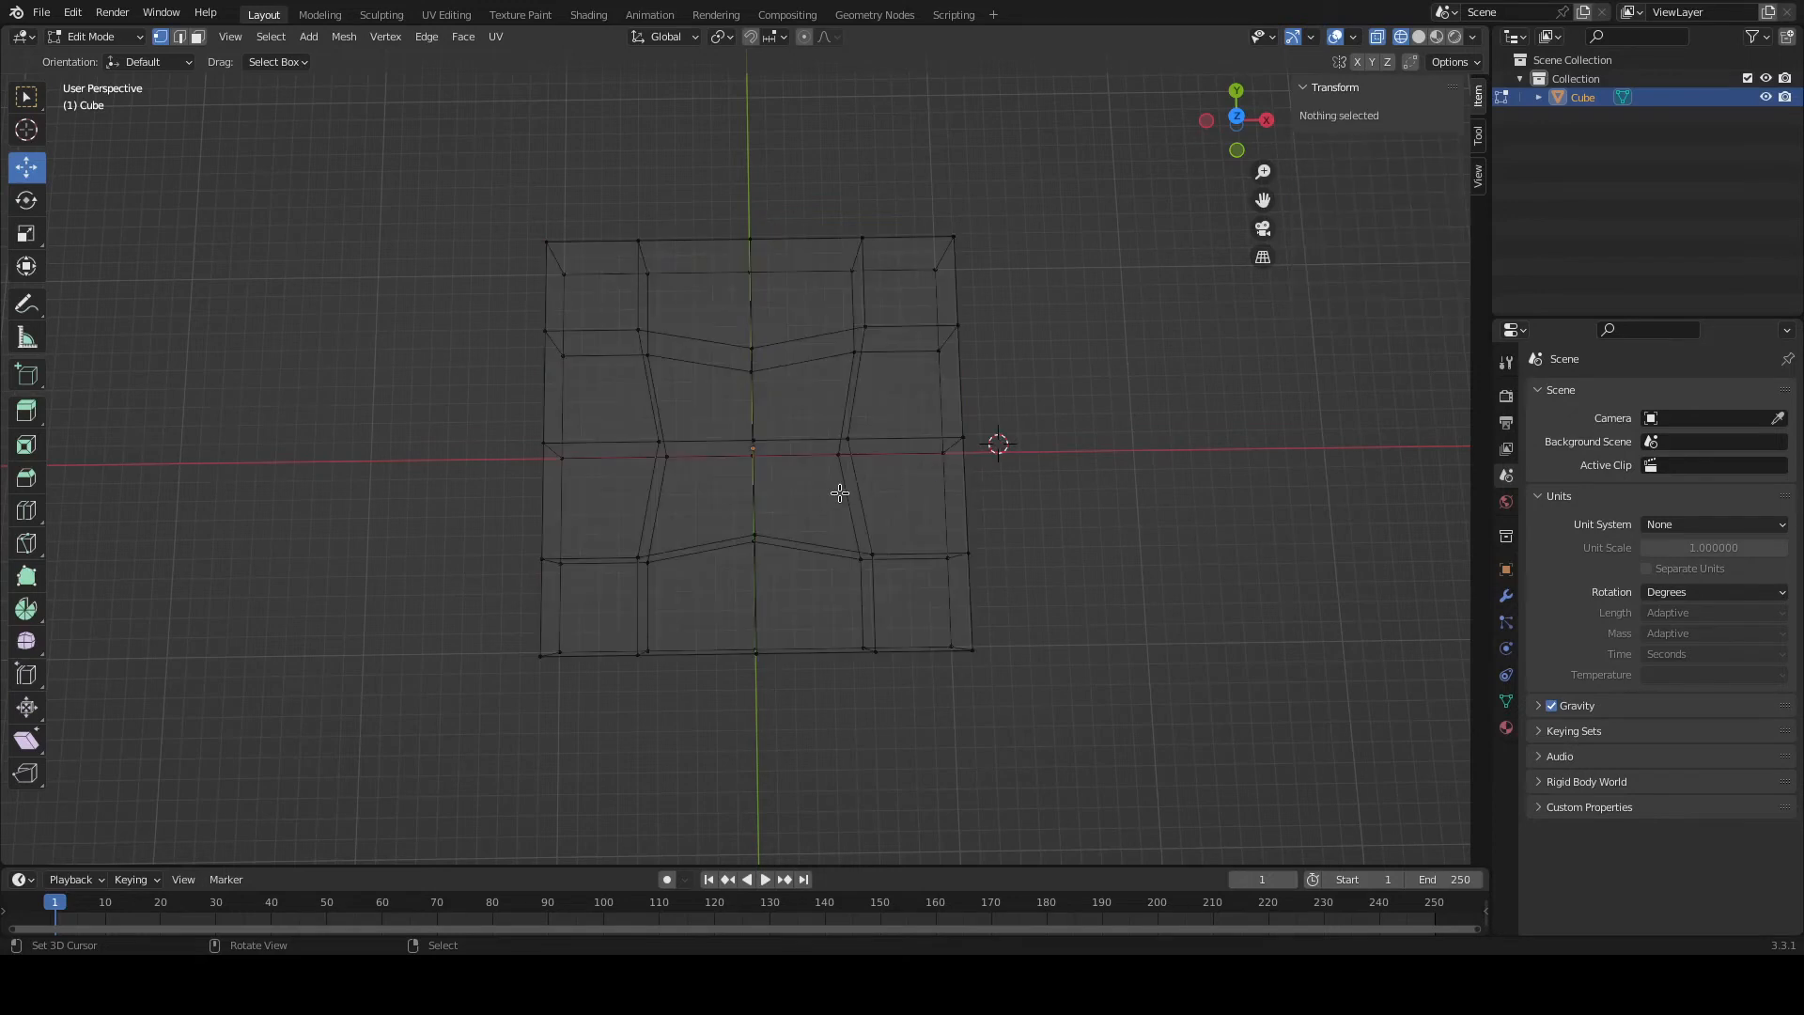
pyautogui.click(963, 440)
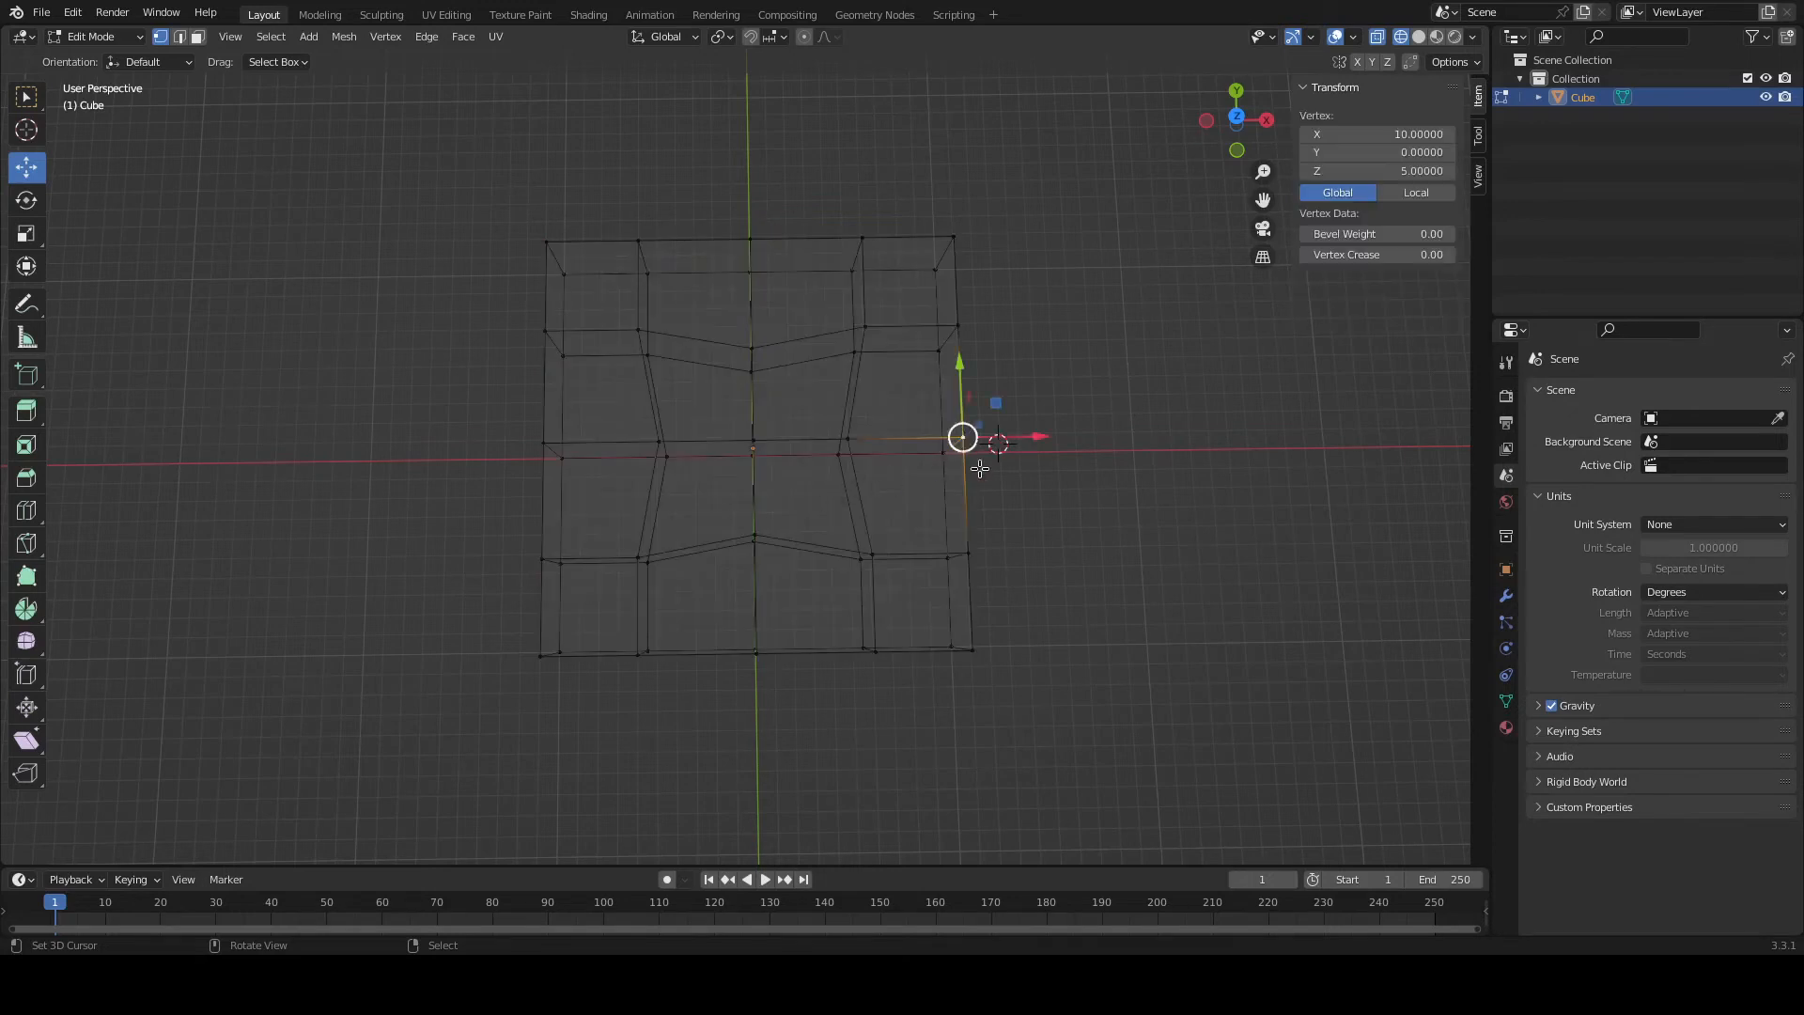
pyautogui.scroll(5, 950, 532)
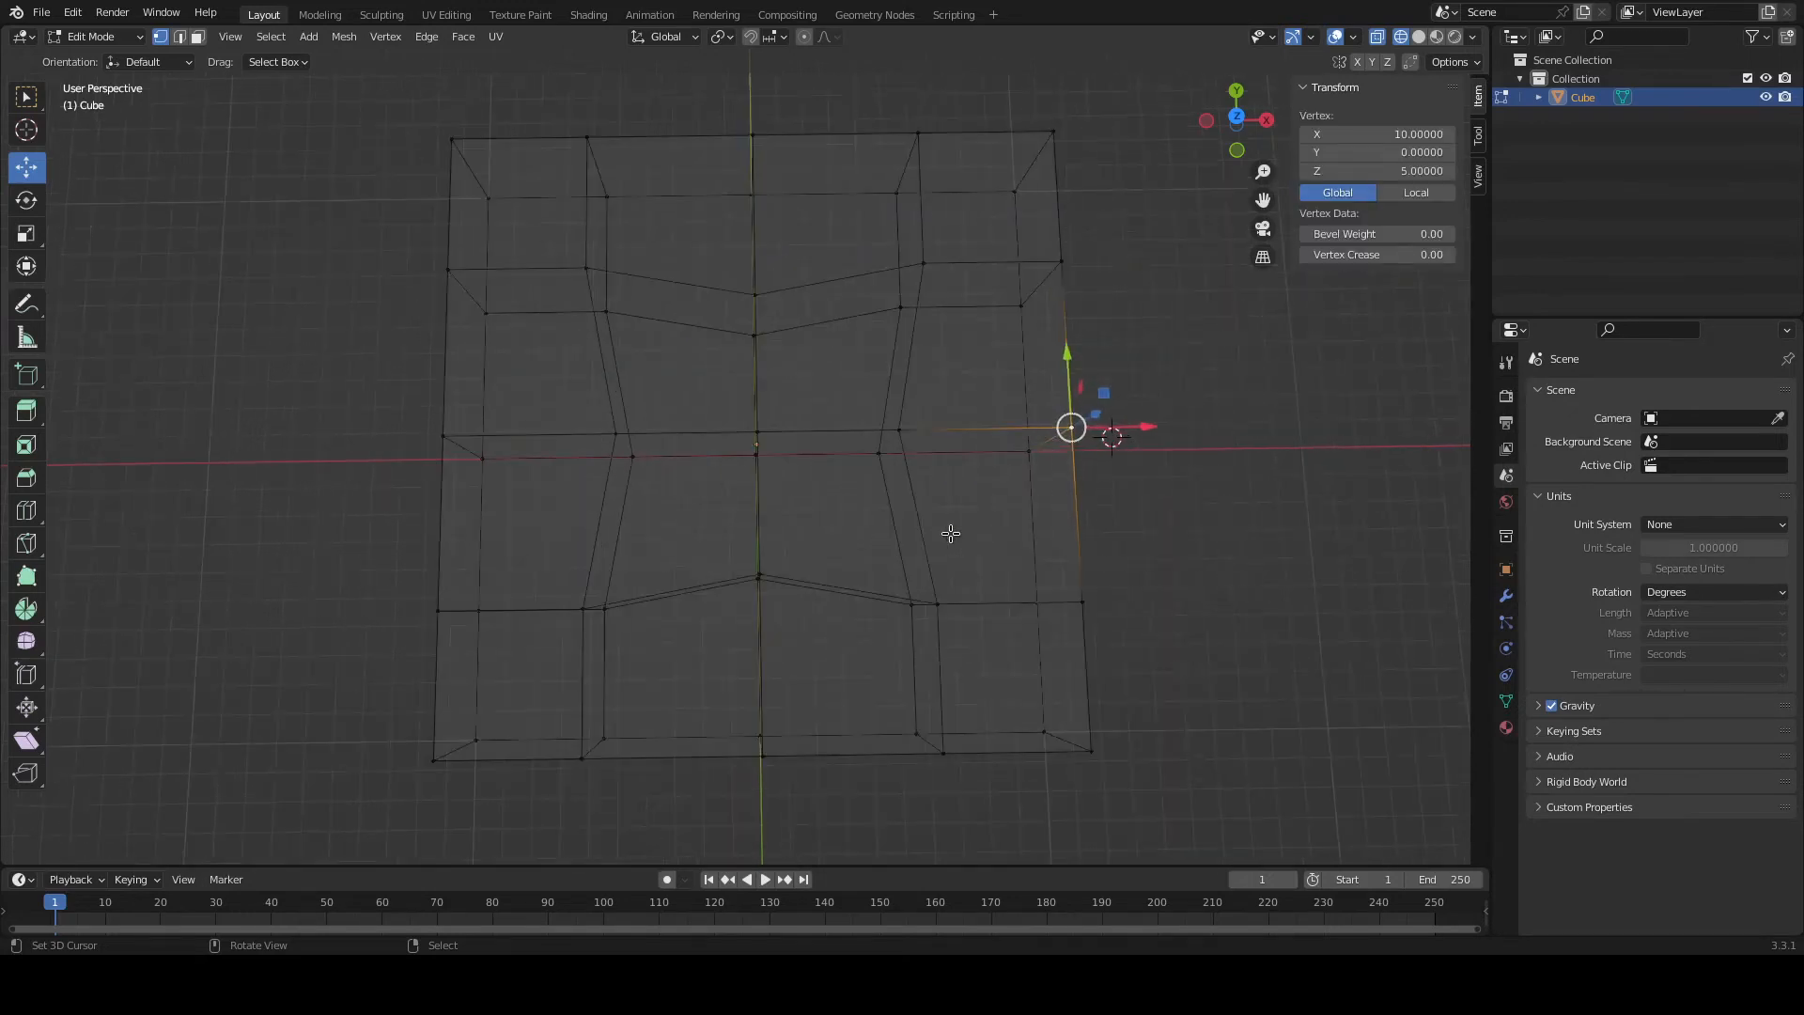
pyautogui.moveTo(1059, 523); pyautogui.dragTo(777, 527, button='middle')
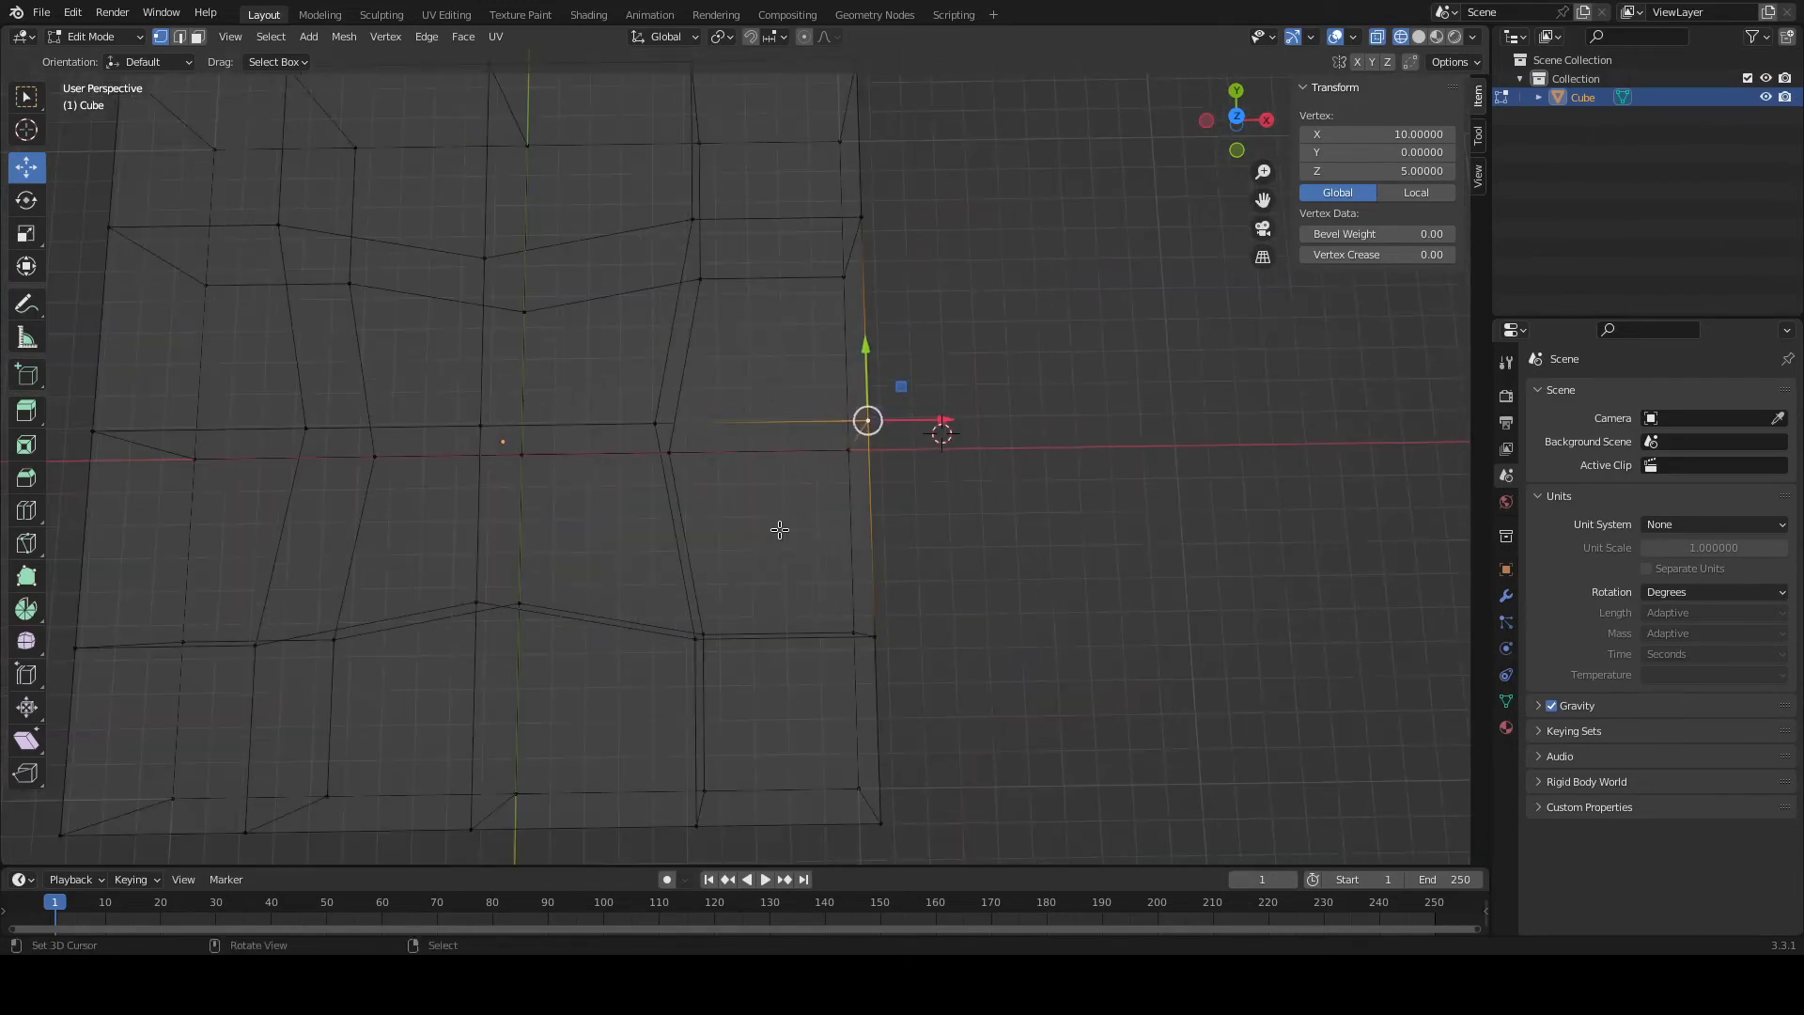
pyautogui.moveTo(793, 588); pyautogui.dragTo(761, 403, button='middle')
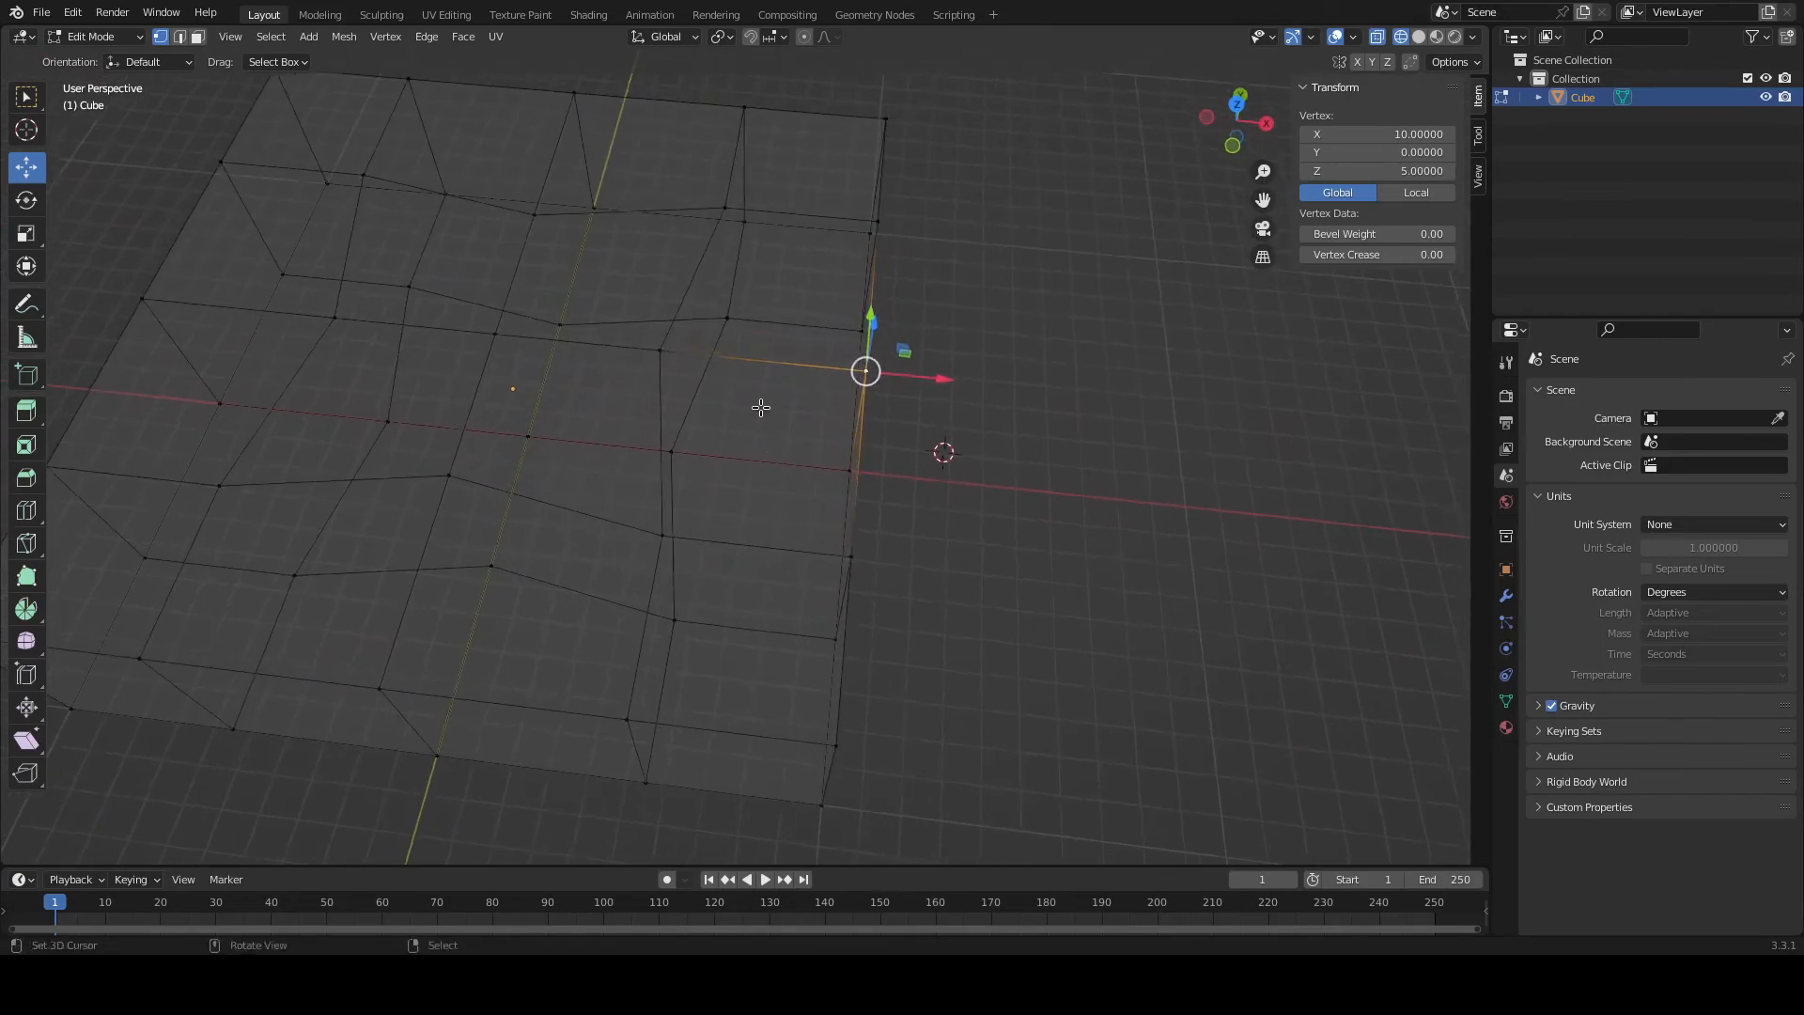
pyautogui.keyDown('shift'); pyautogui.click(659, 356); pyautogui.keyUp('shift')
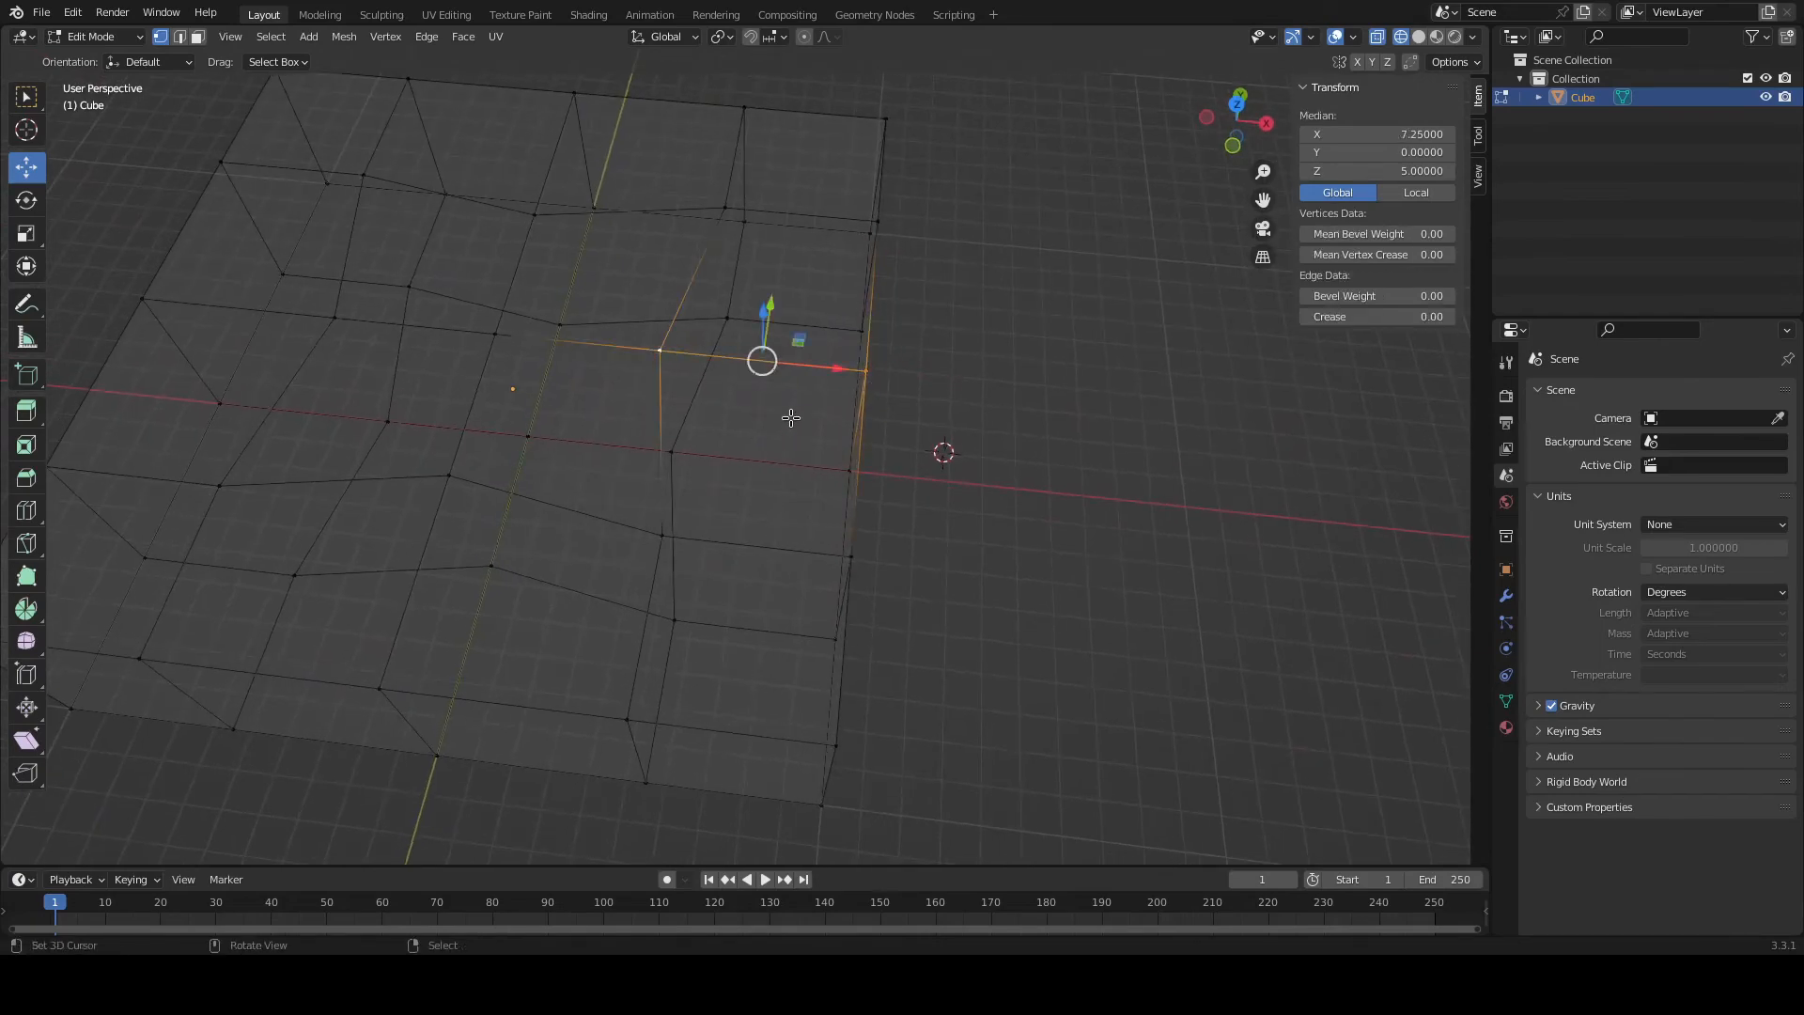
pyautogui.moveTo(750, 374); pyautogui.dragTo(794, 392, button='middle')
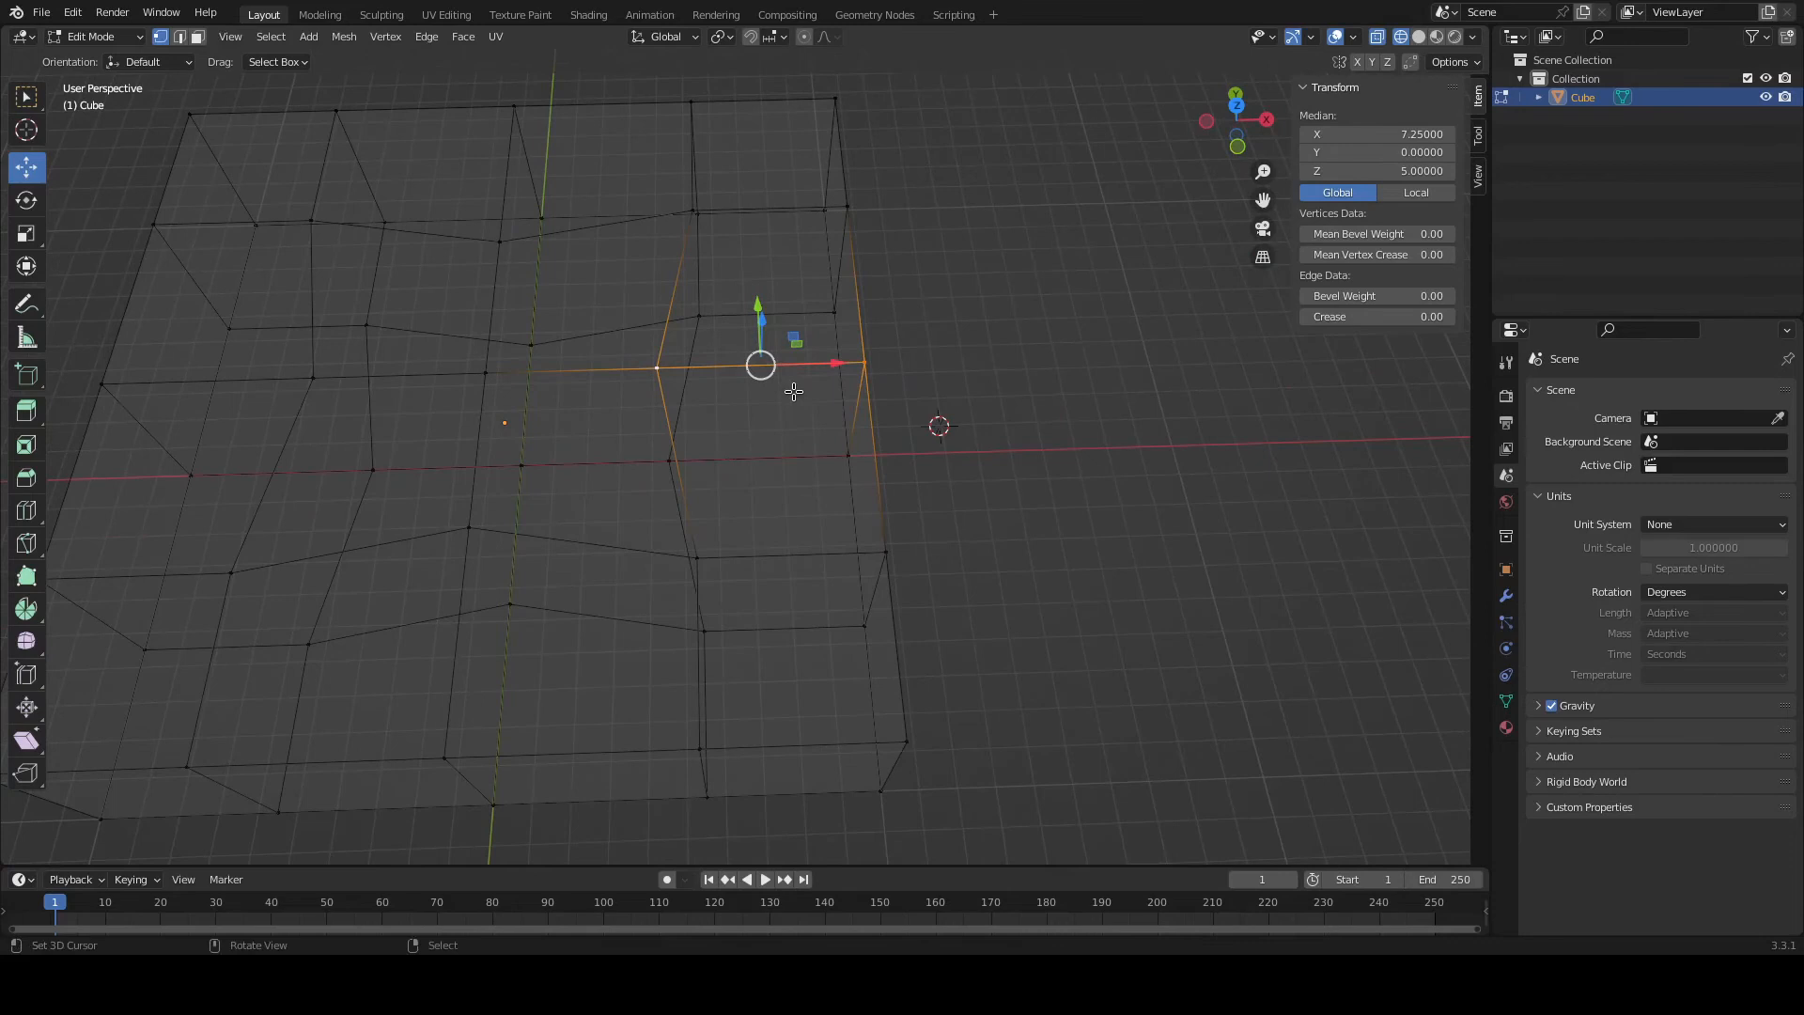
pyautogui.click(908, 361)
pyautogui.click(1096, 94)
pyautogui.hotkey('alt', 'a')
# Merge the top face's outer vertex on the positive X axis into the neighbouring inner vertex, using At Last.
pyautogui.click(864, 361)
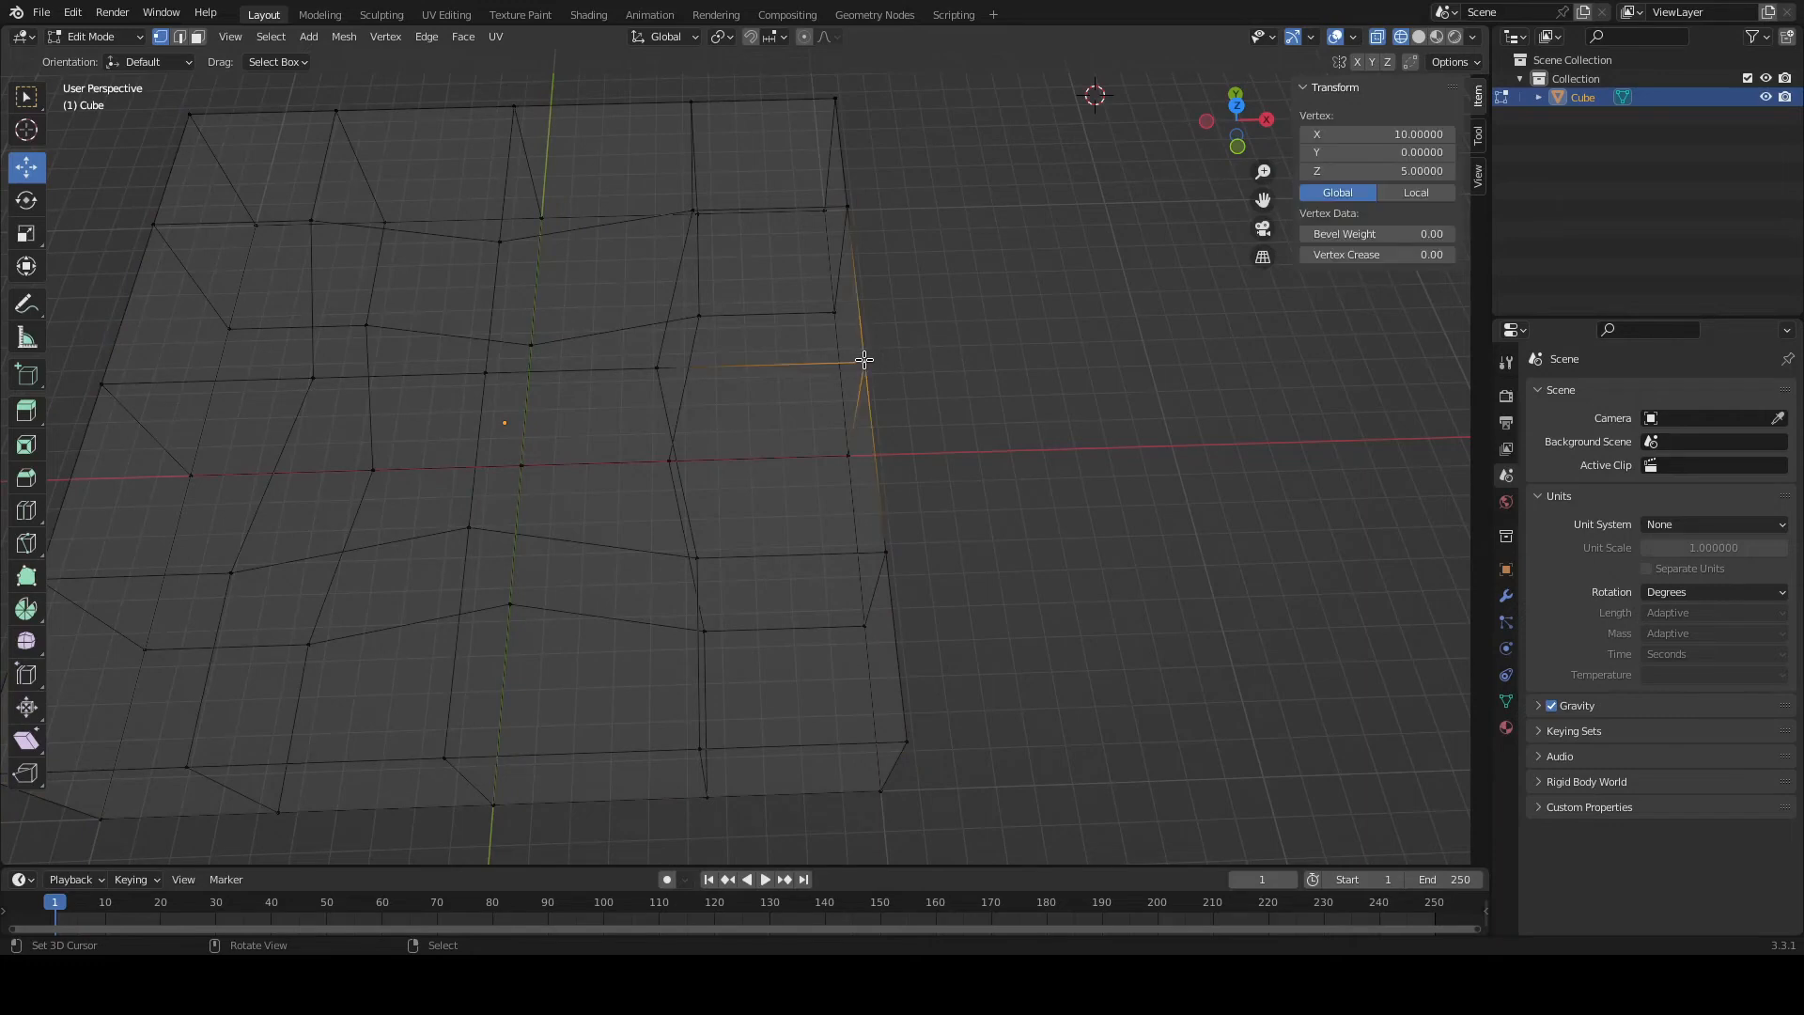
pyautogui.keyDown('shift'); pyautogui.click(658, 365); pyautogui.keyUp('shift')
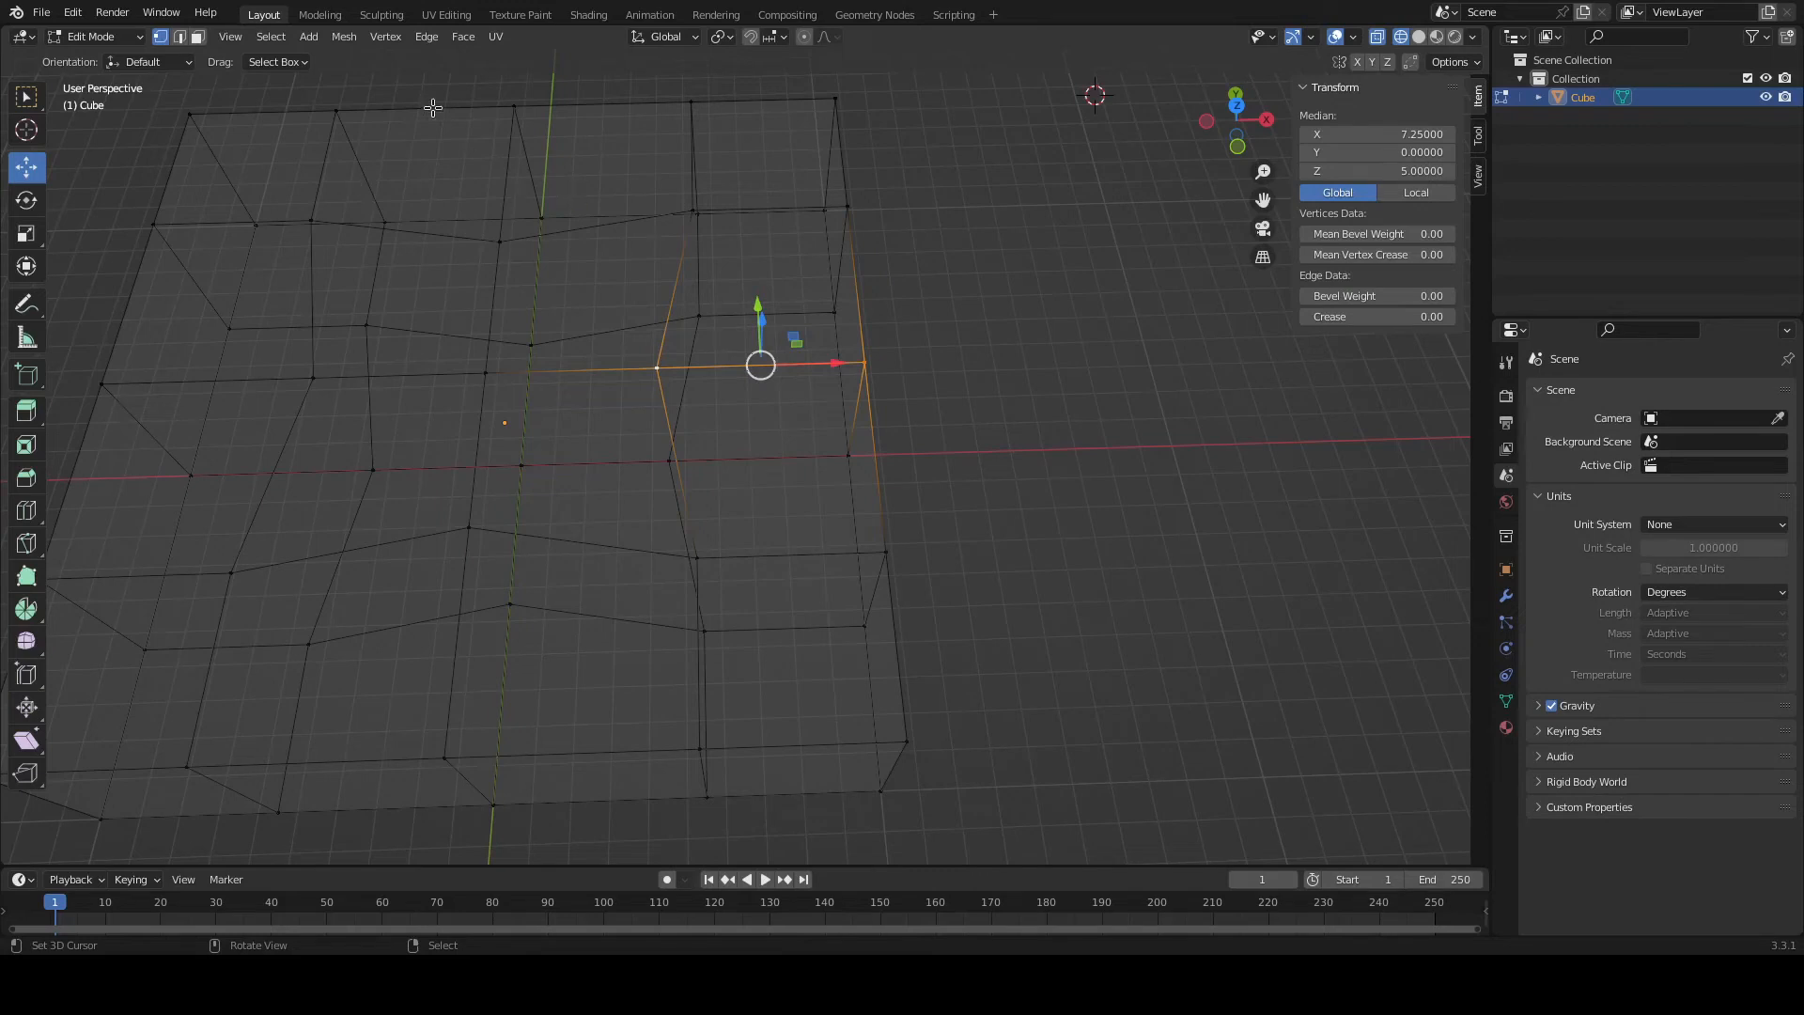
pyautogui.click(343, 38)
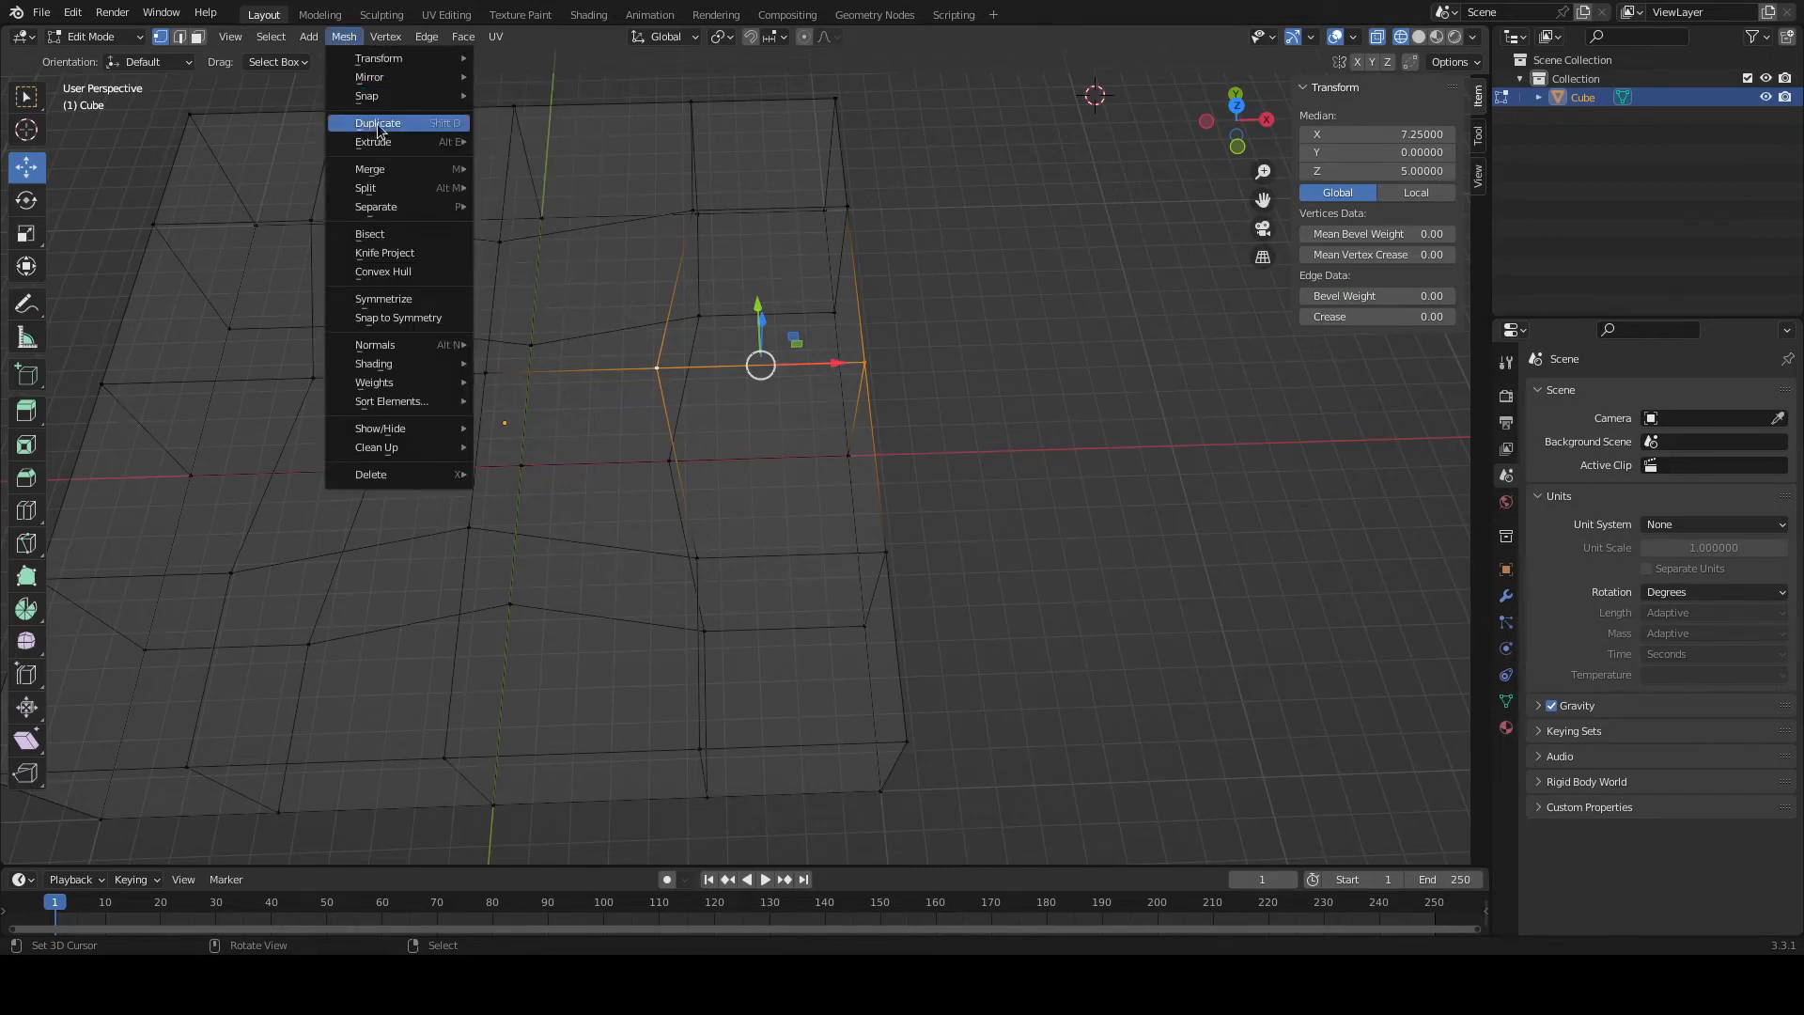
pyautogui.moveTo(391, 169)
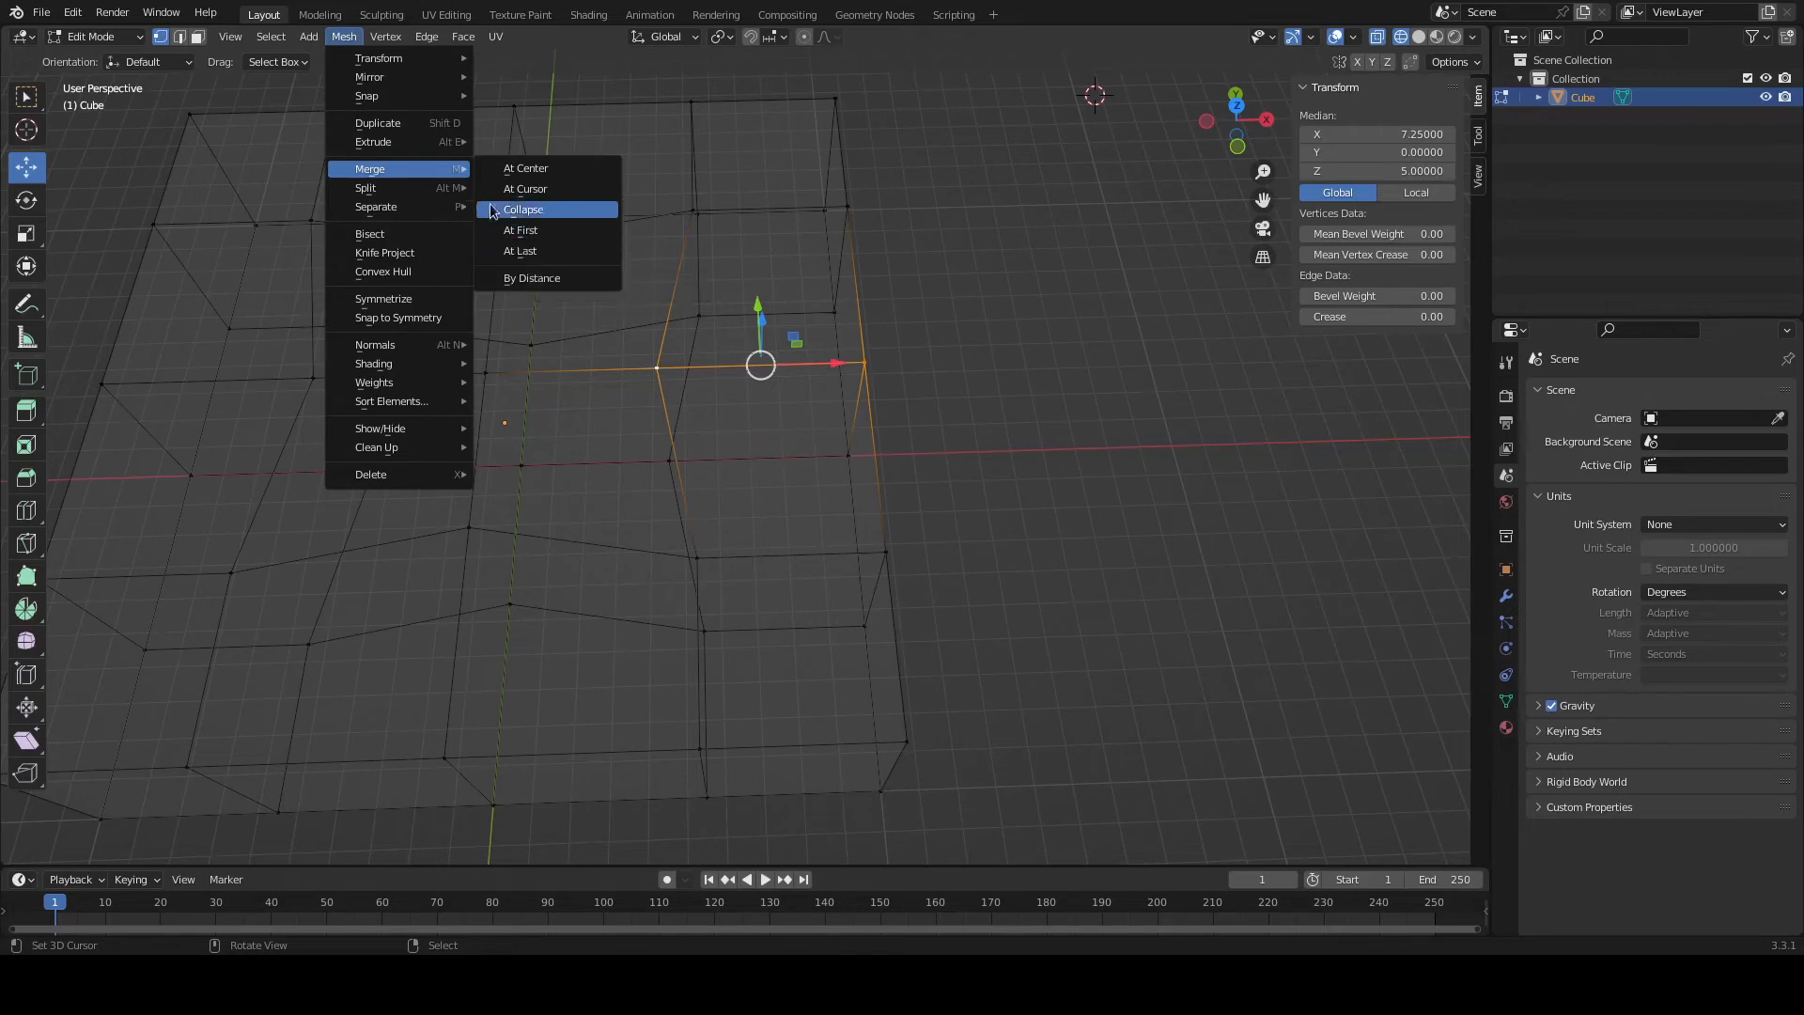
pyautogui.moveTo(460, 185)
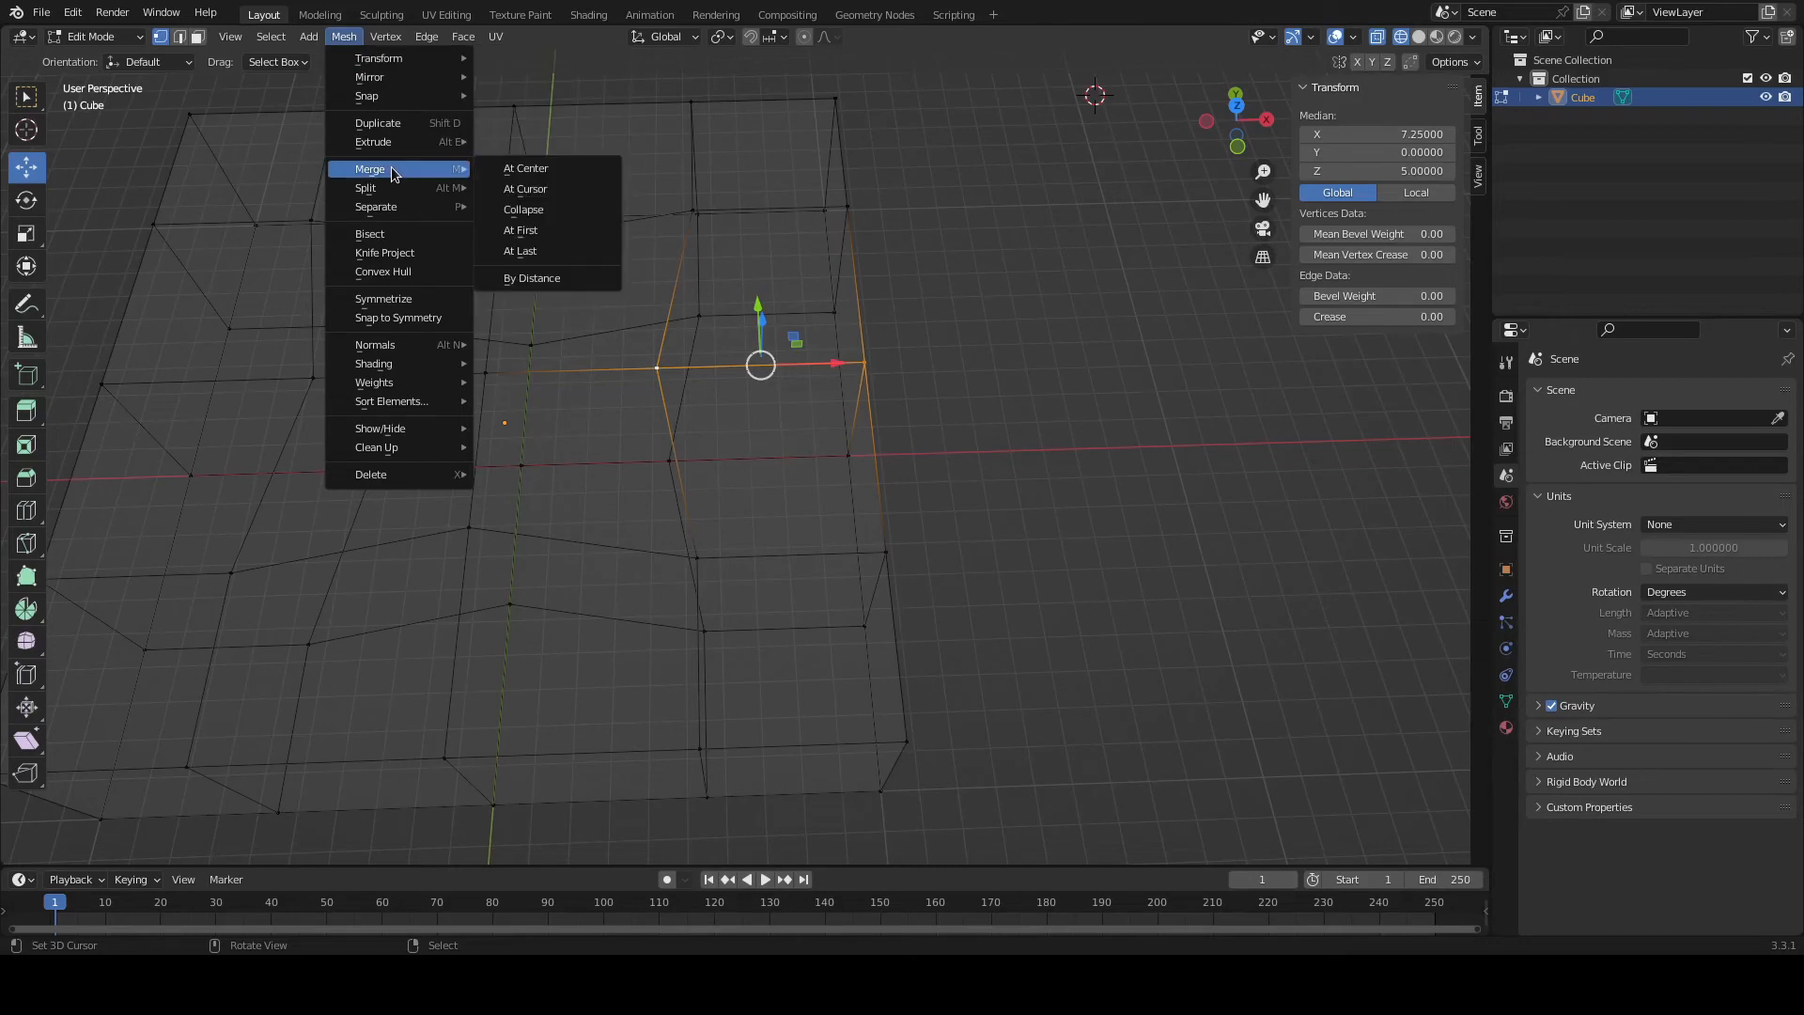
pyautogui.click(523, 252)
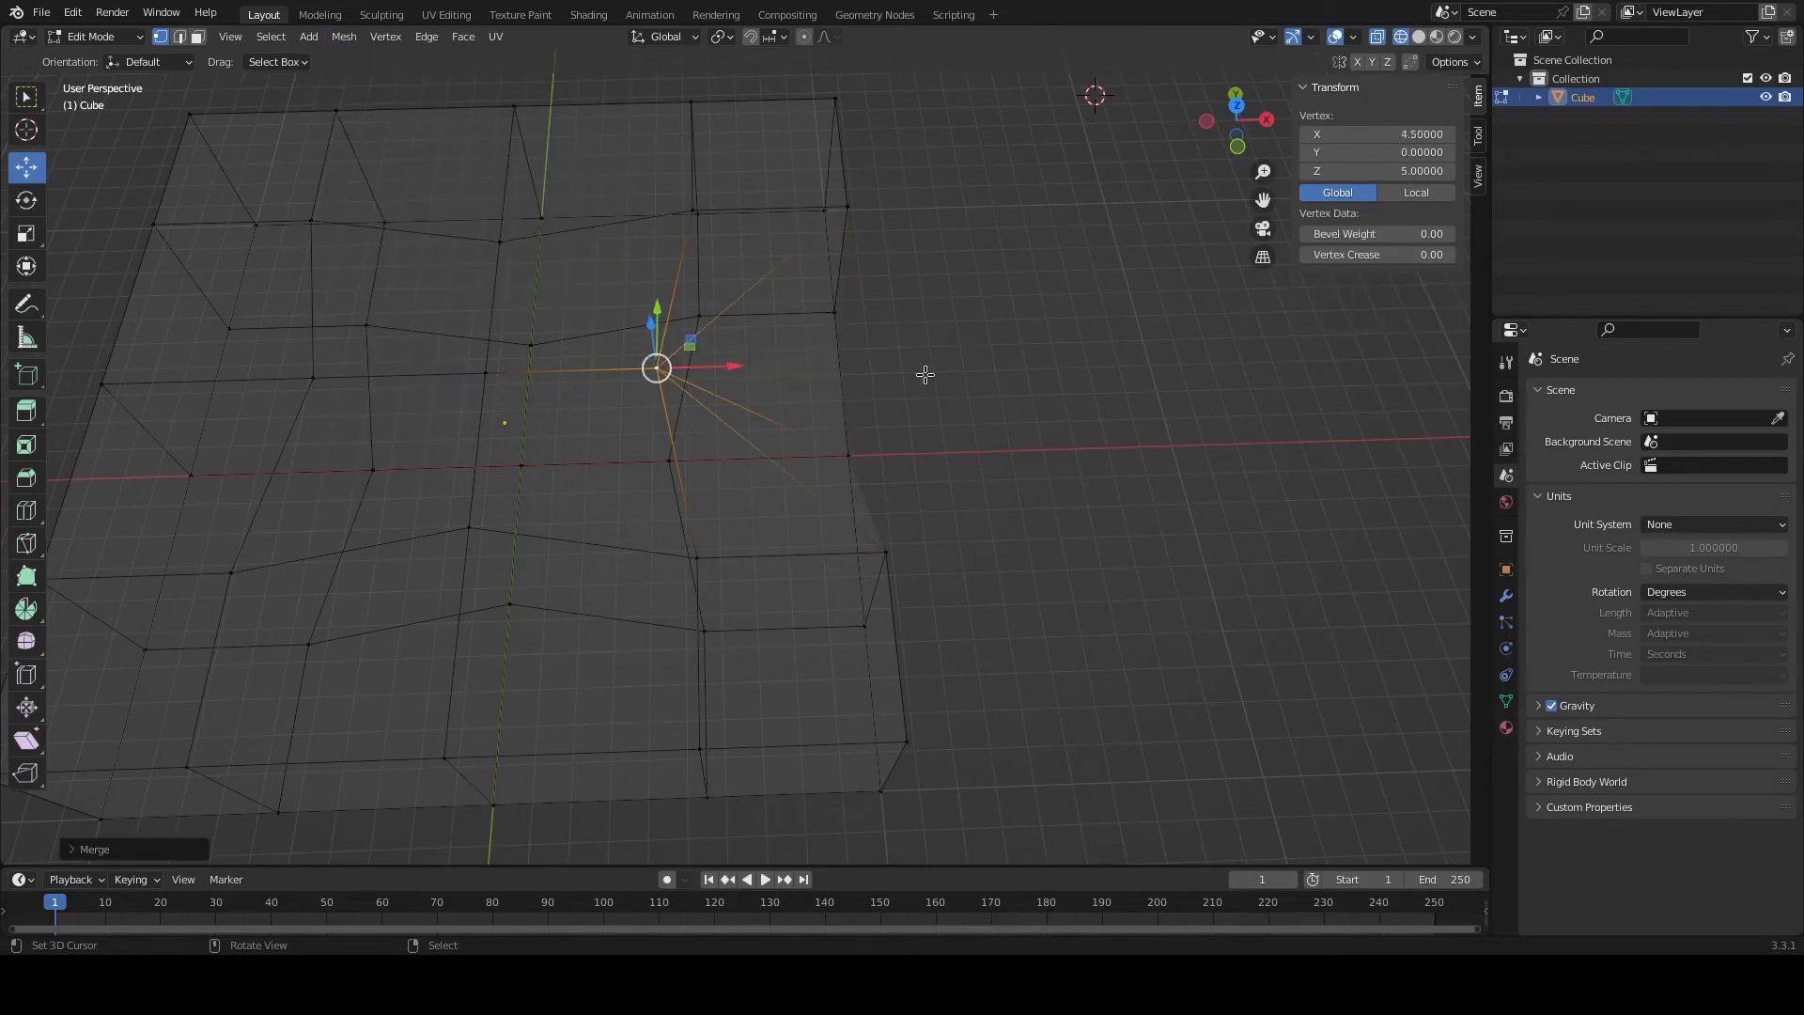
# Merge the bottom face's outer vertex on the positive X axis into its inner neighbour at X 4.5, using At Last.
pyautogui.moveTo(983, 452); pyautogui.dragTo(903, 391, button='middle')
pyautogui.moveTo(790, 586); pyautogui.dragTo(846, 539, button='middle')
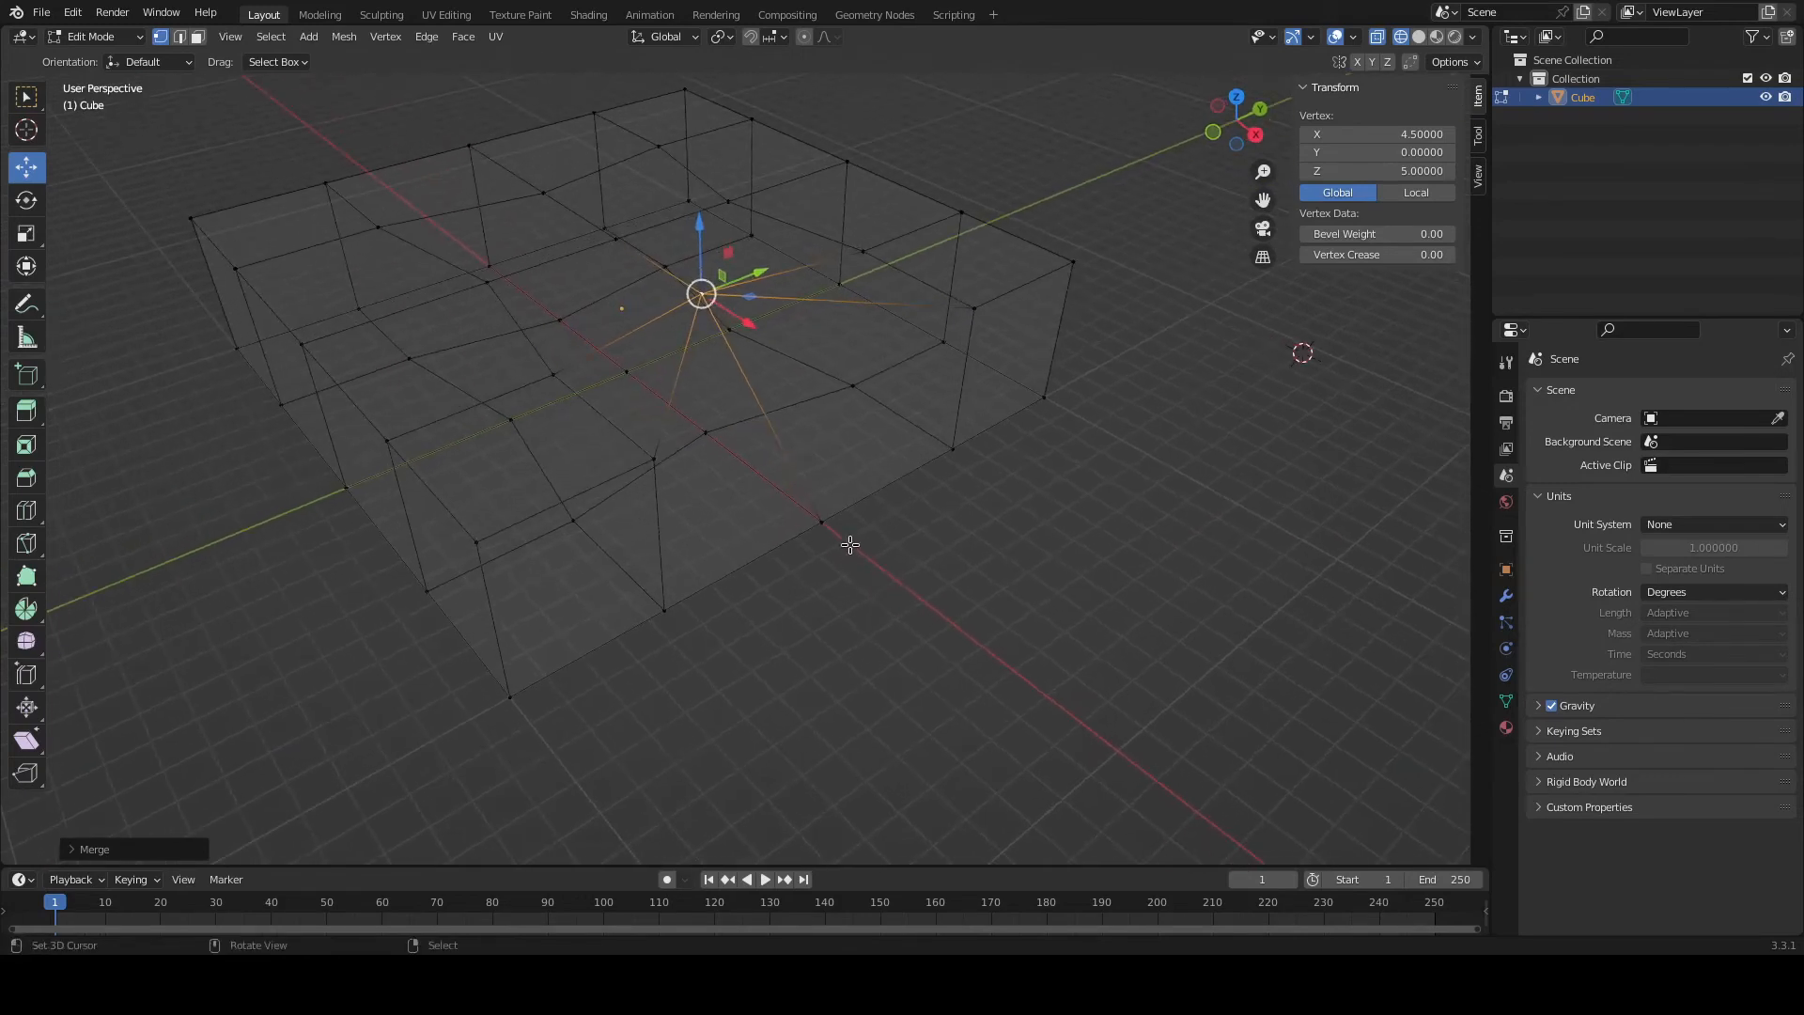
pyautogui.hotkey('ctrl', 'z')
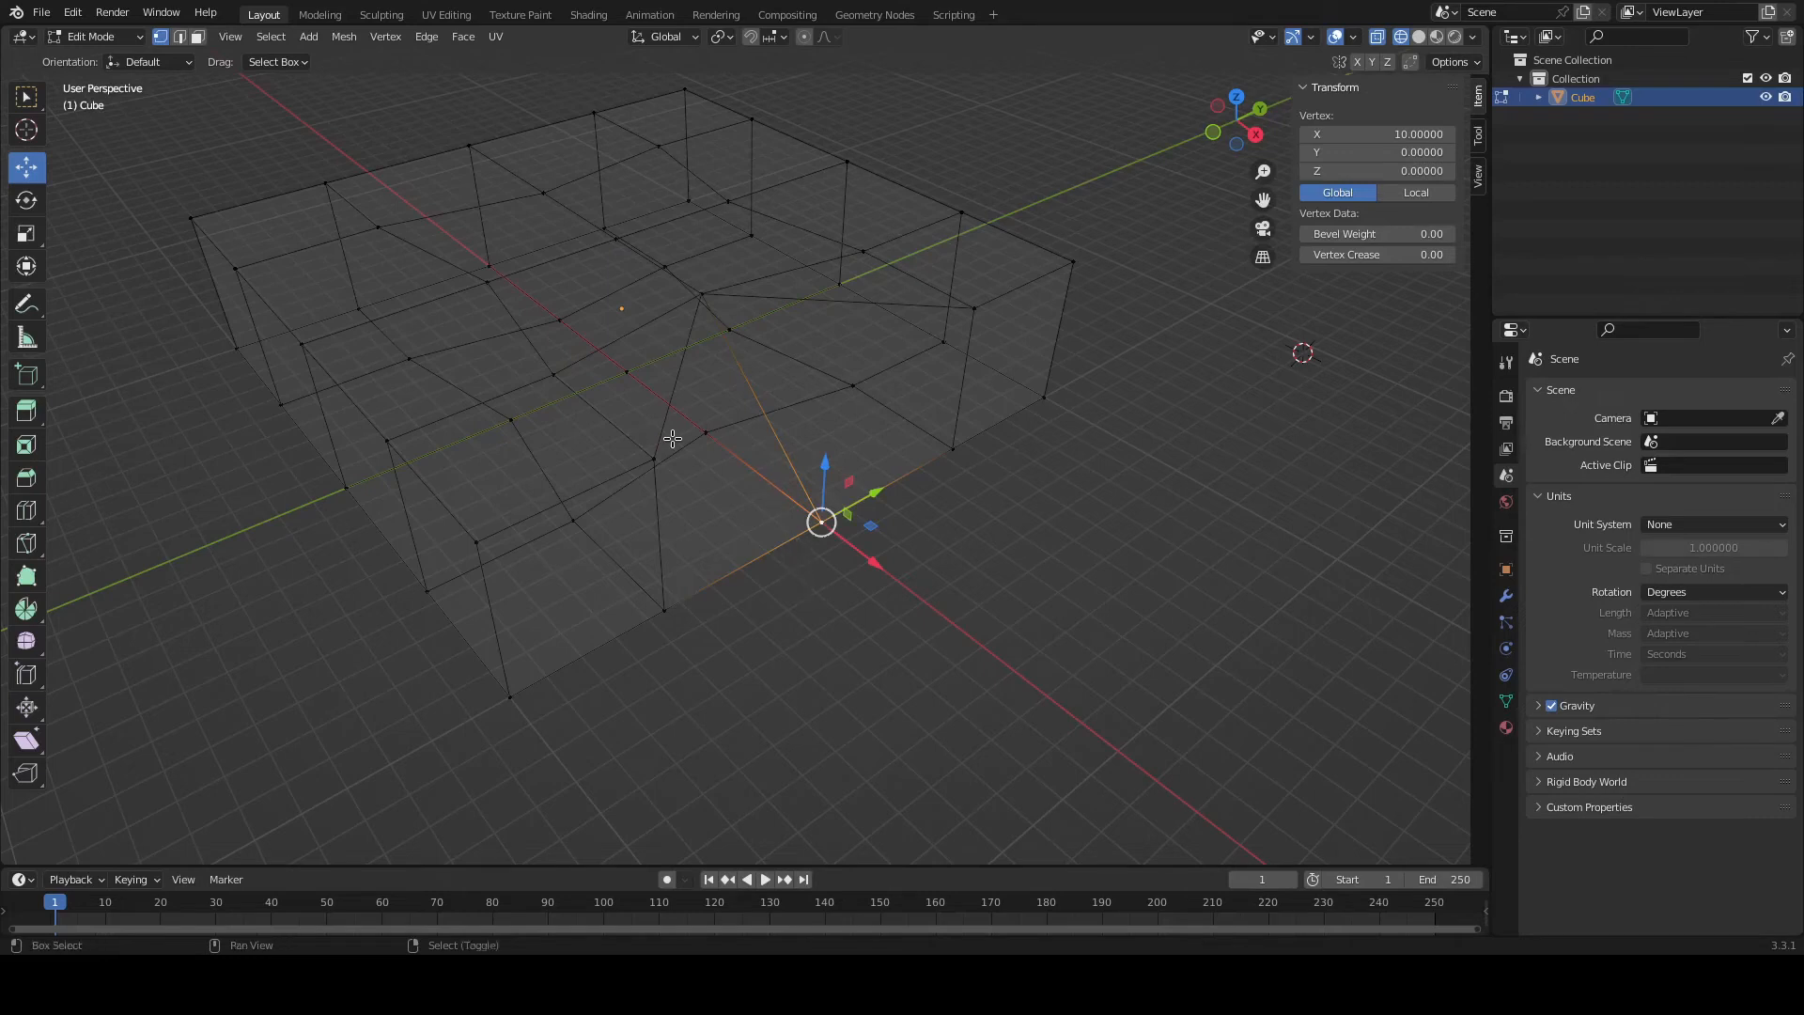
pyautogui.keyDown('shift'); pyautogui.click(708, 433); pyautogui.keyUp('shift')
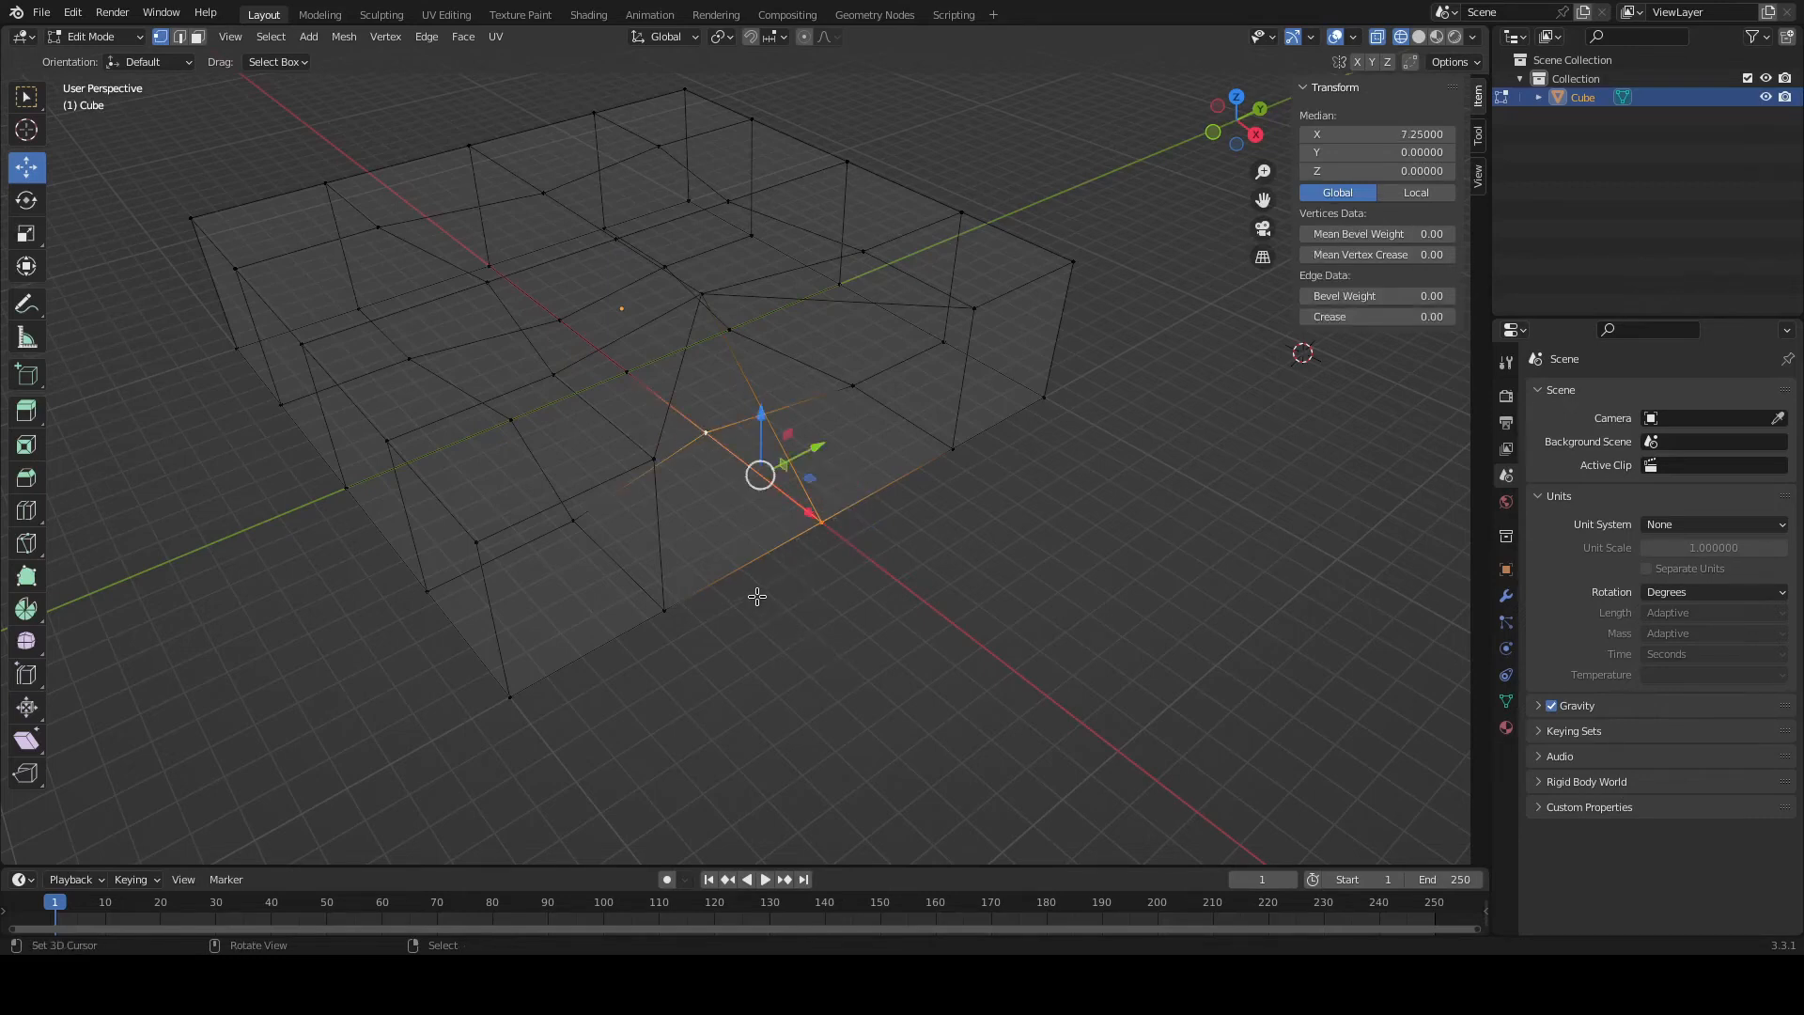
pyautogui.press('m')
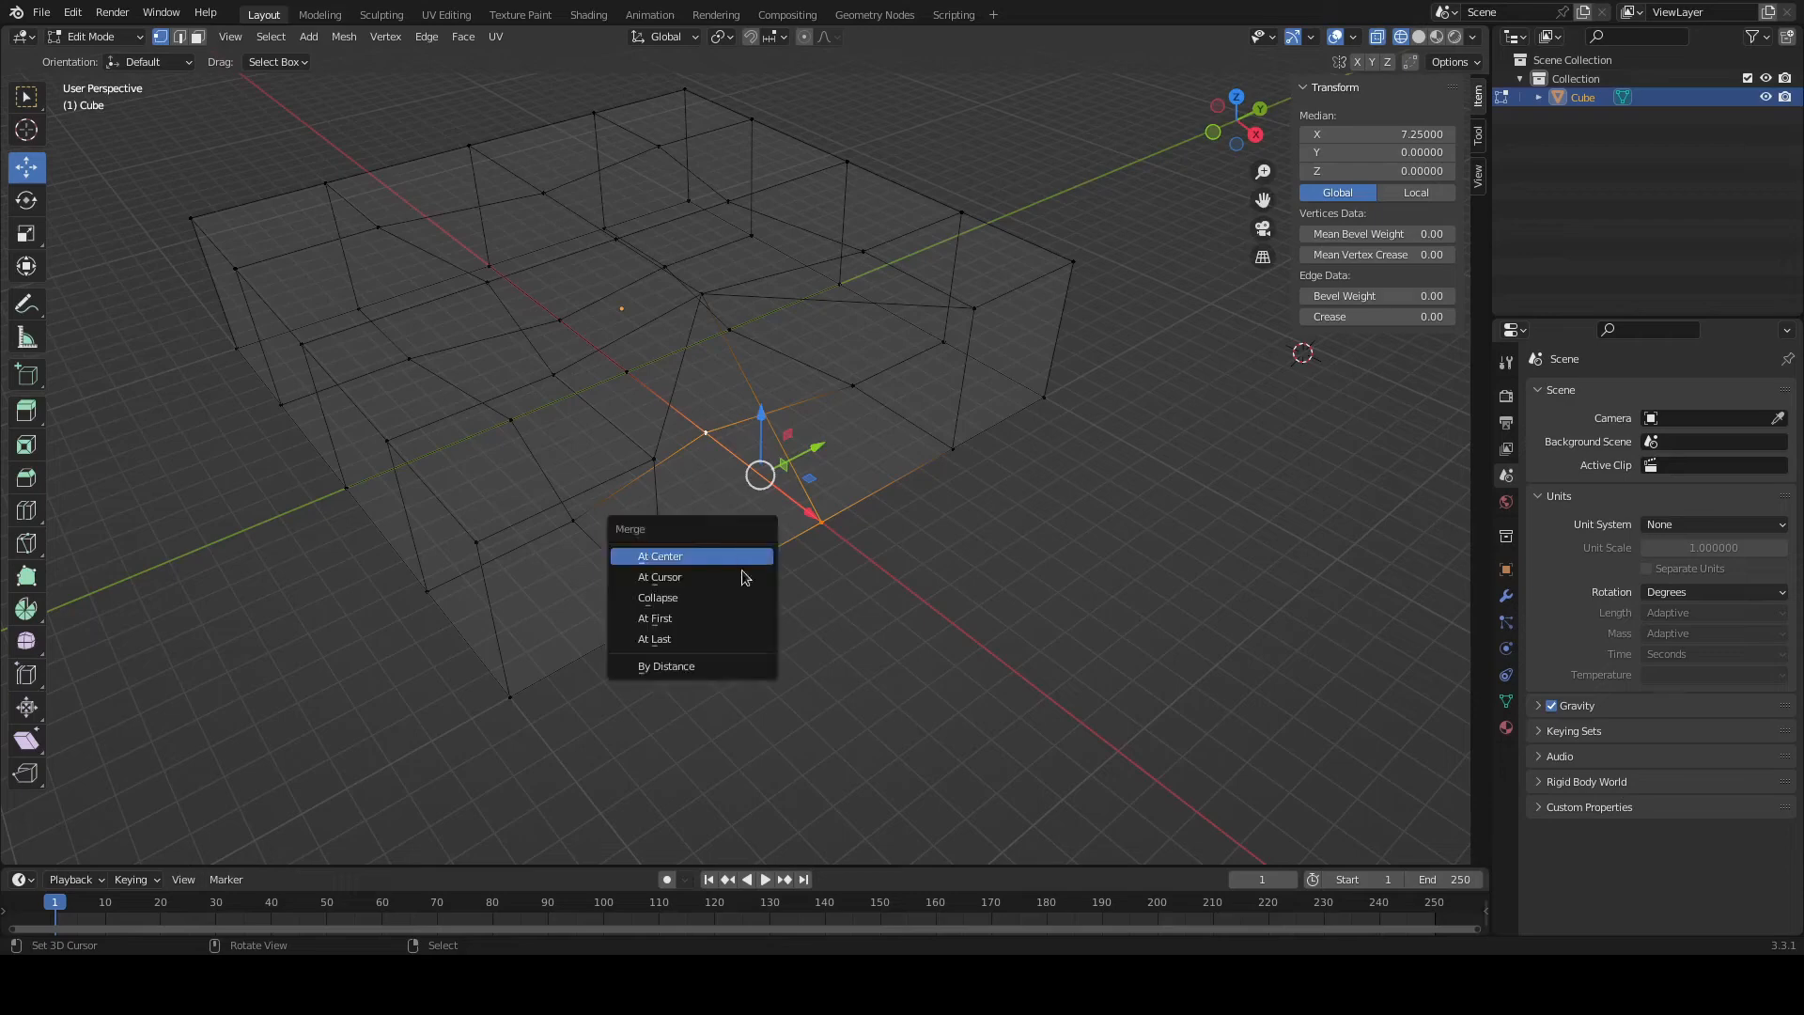
pyautogui.click(724, 639)
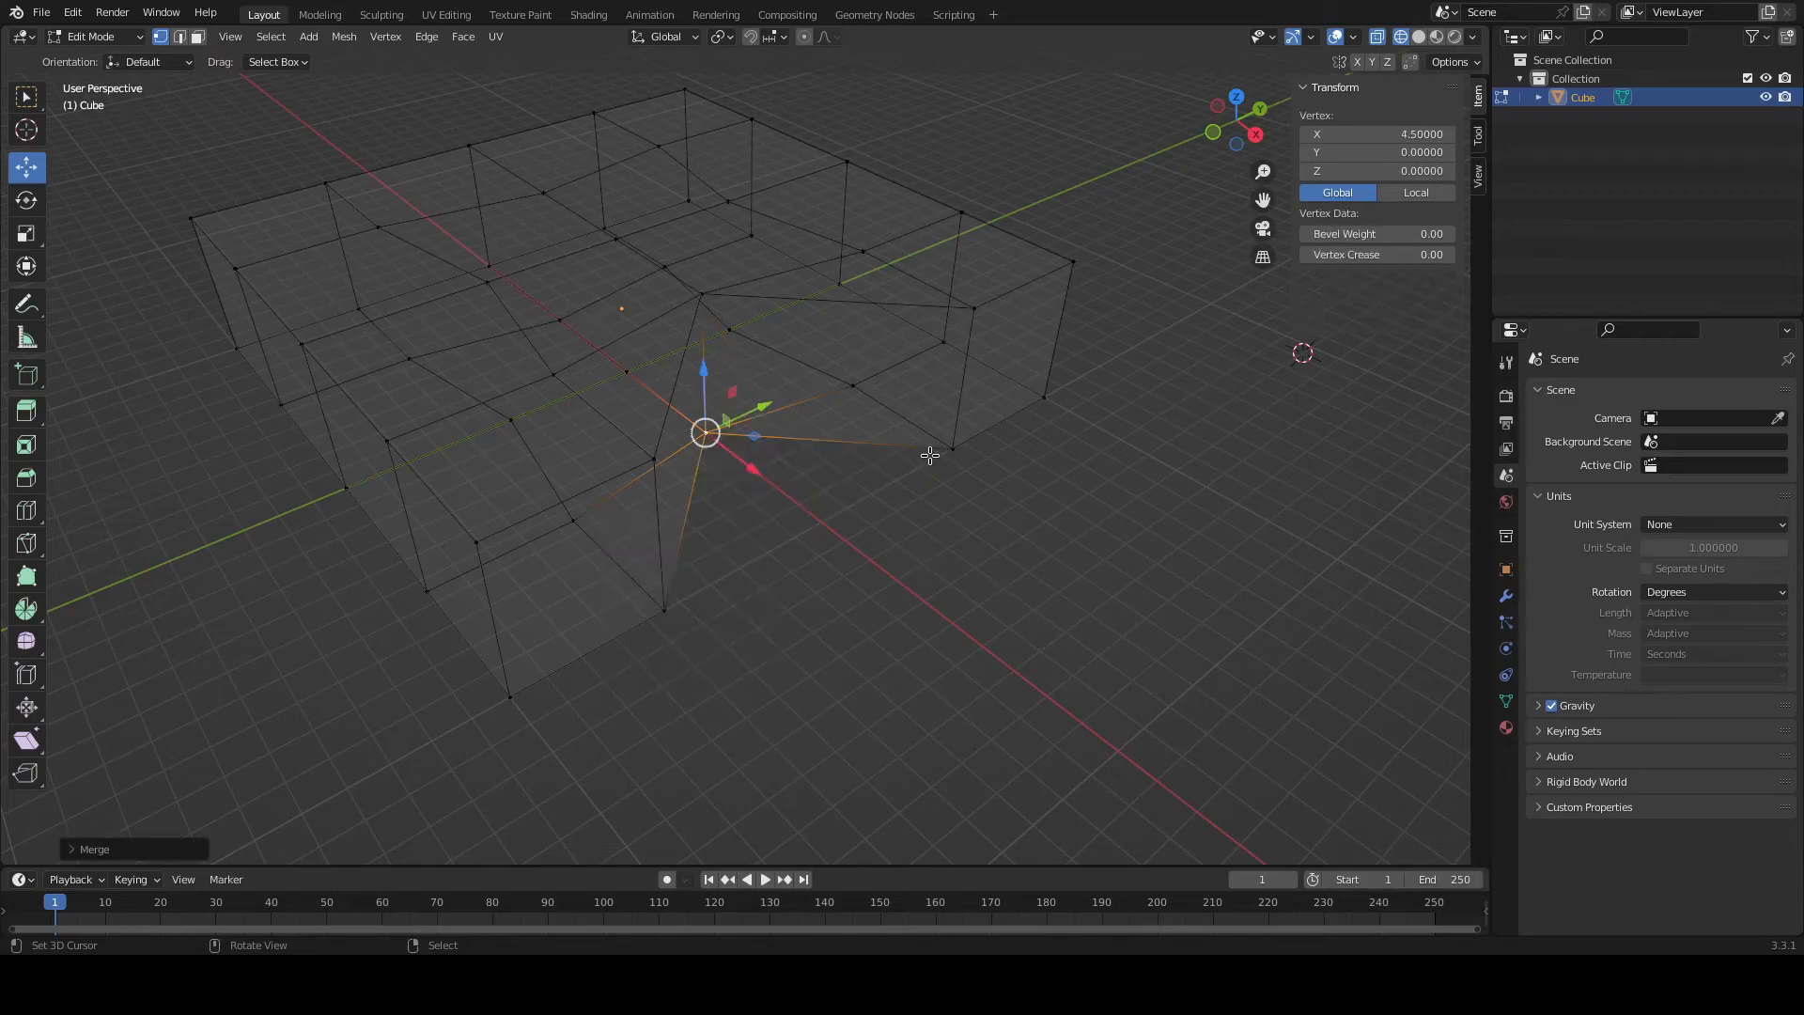
# Merge the top face's outer vertex on the negative Y axis into its inner neighbour, using At Last.
pyautogui.press('KP_7')
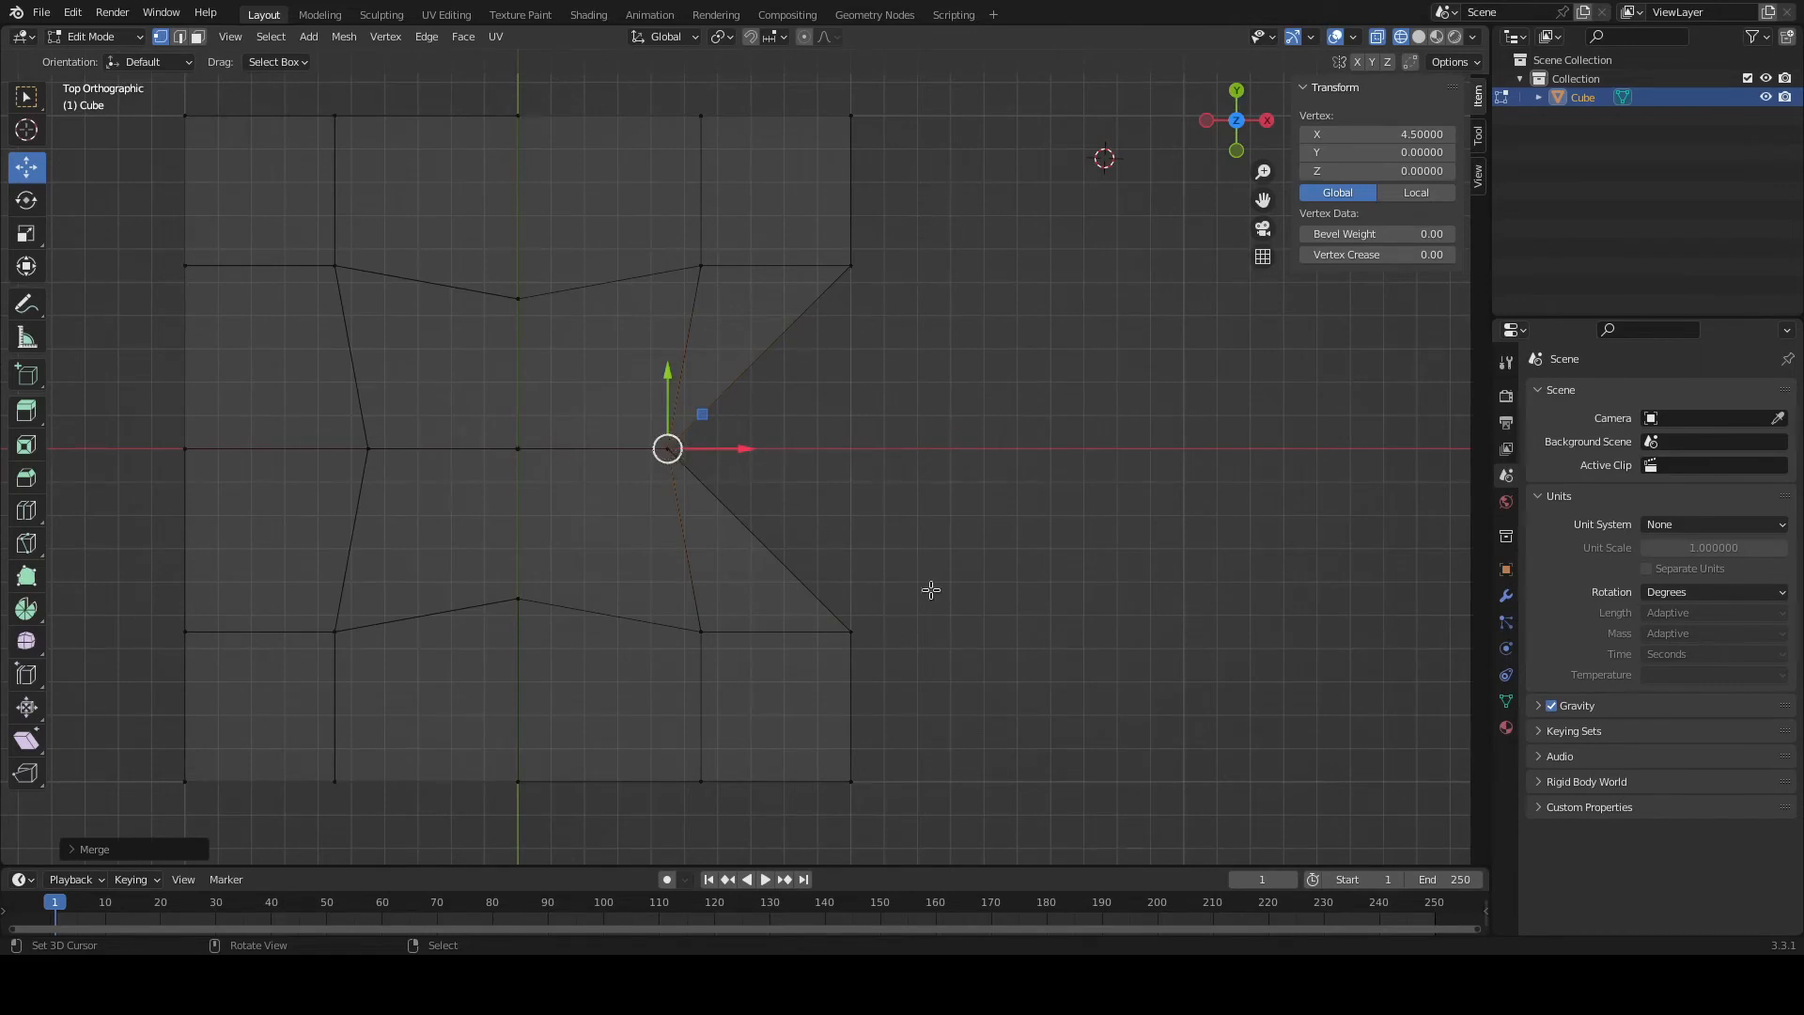
pyautogui.keyDown('shift'); pyautogui.moveTo(814, 713); pyautogui.dragTo(1019, 592, button='middle'); pyautogui.keyUp('shift')
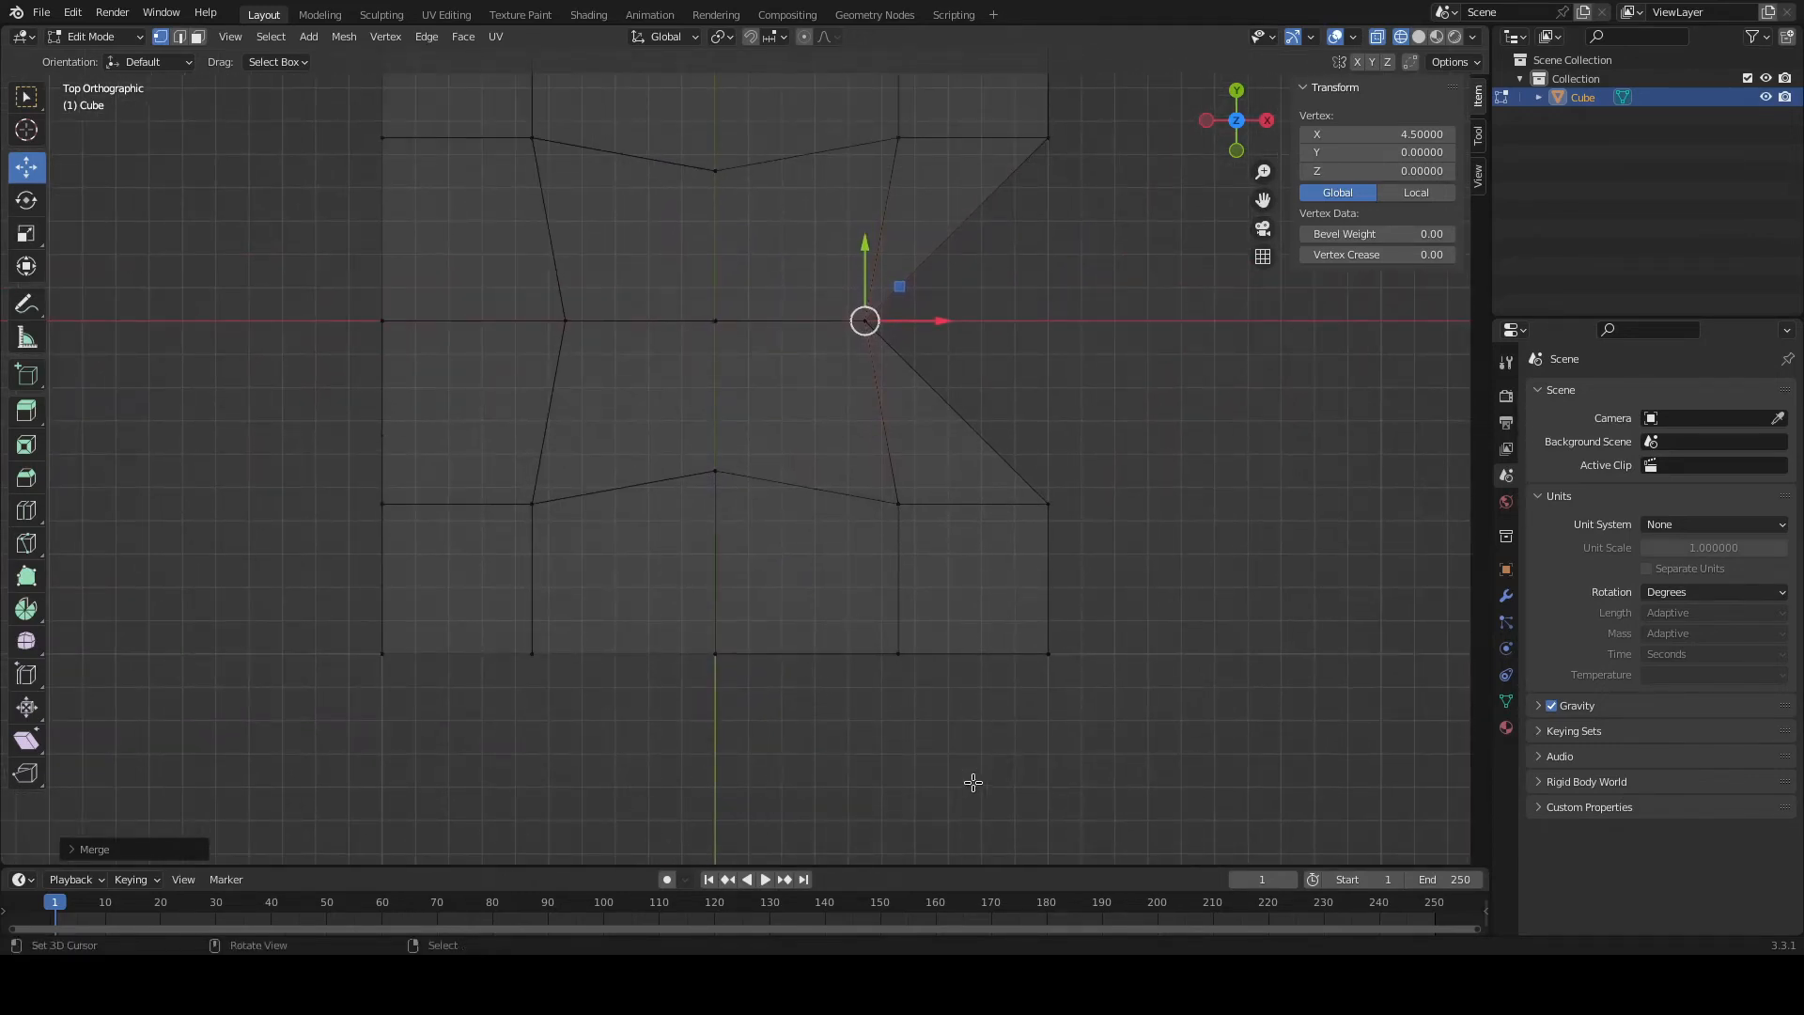
pyautogui.moveTo(880, 658); pyautogui.dragTo(952, 581, button='middle')
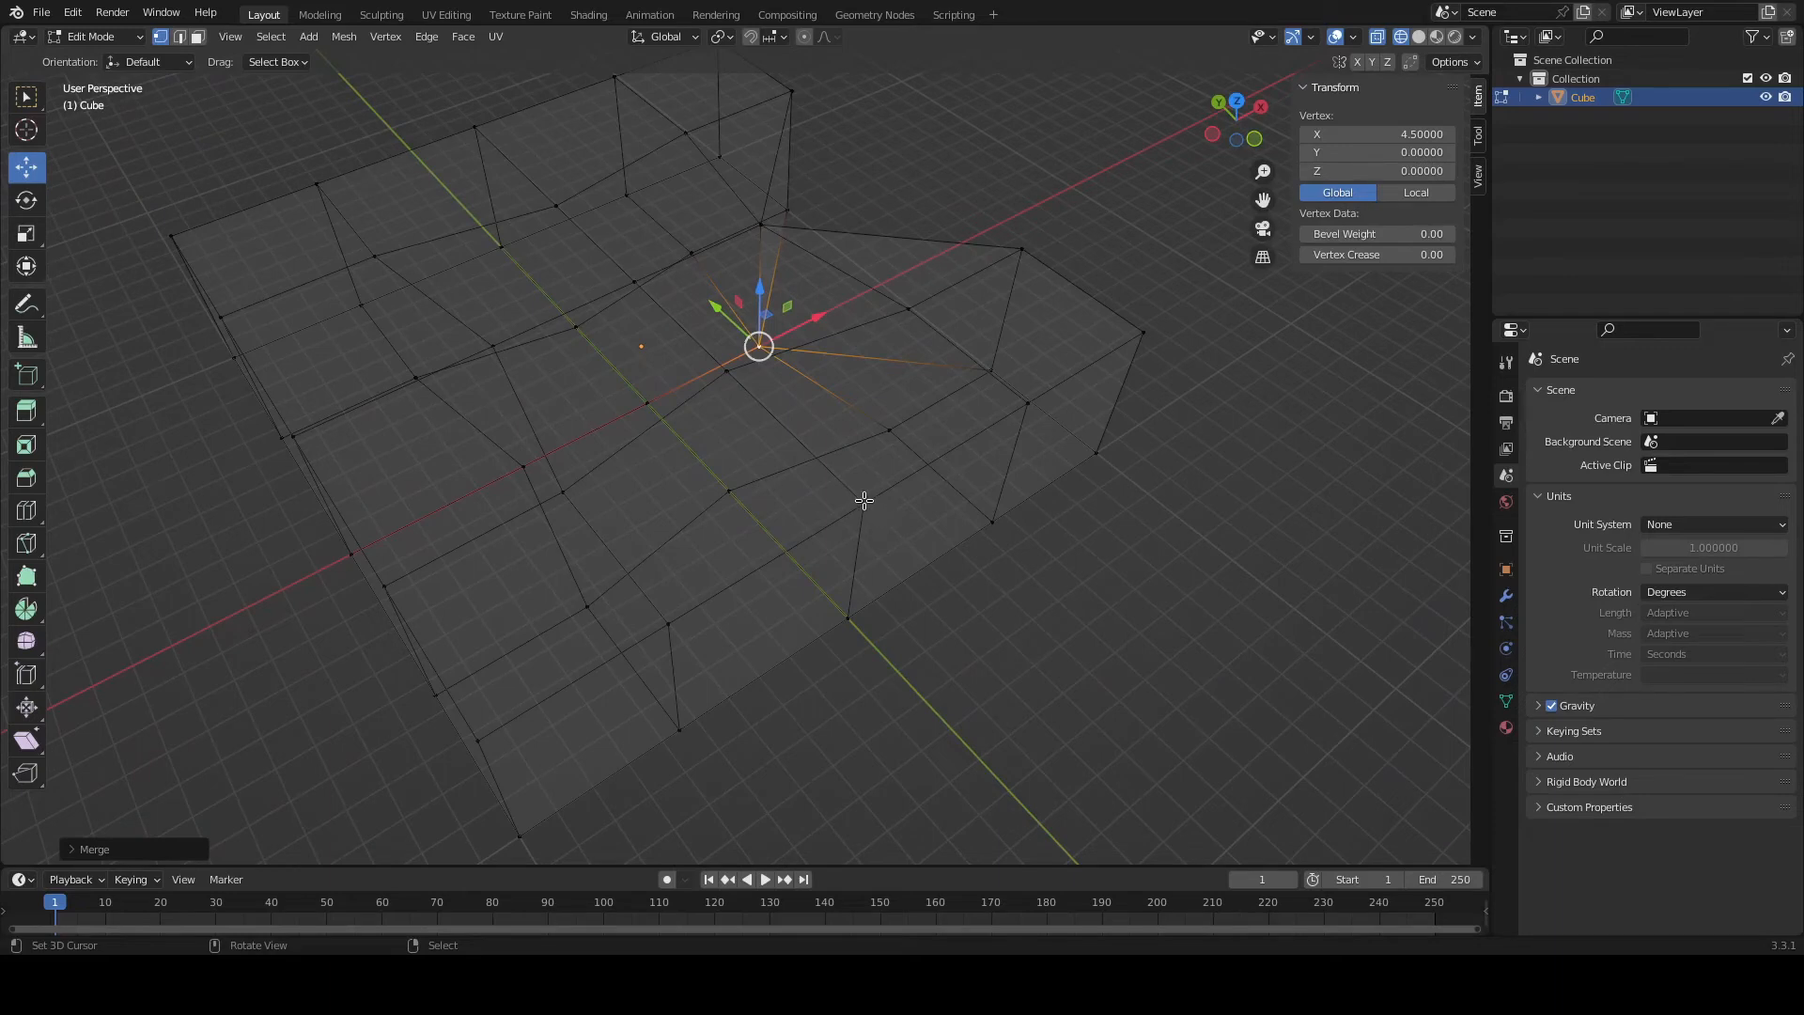
pyautogui.click(859, 510)
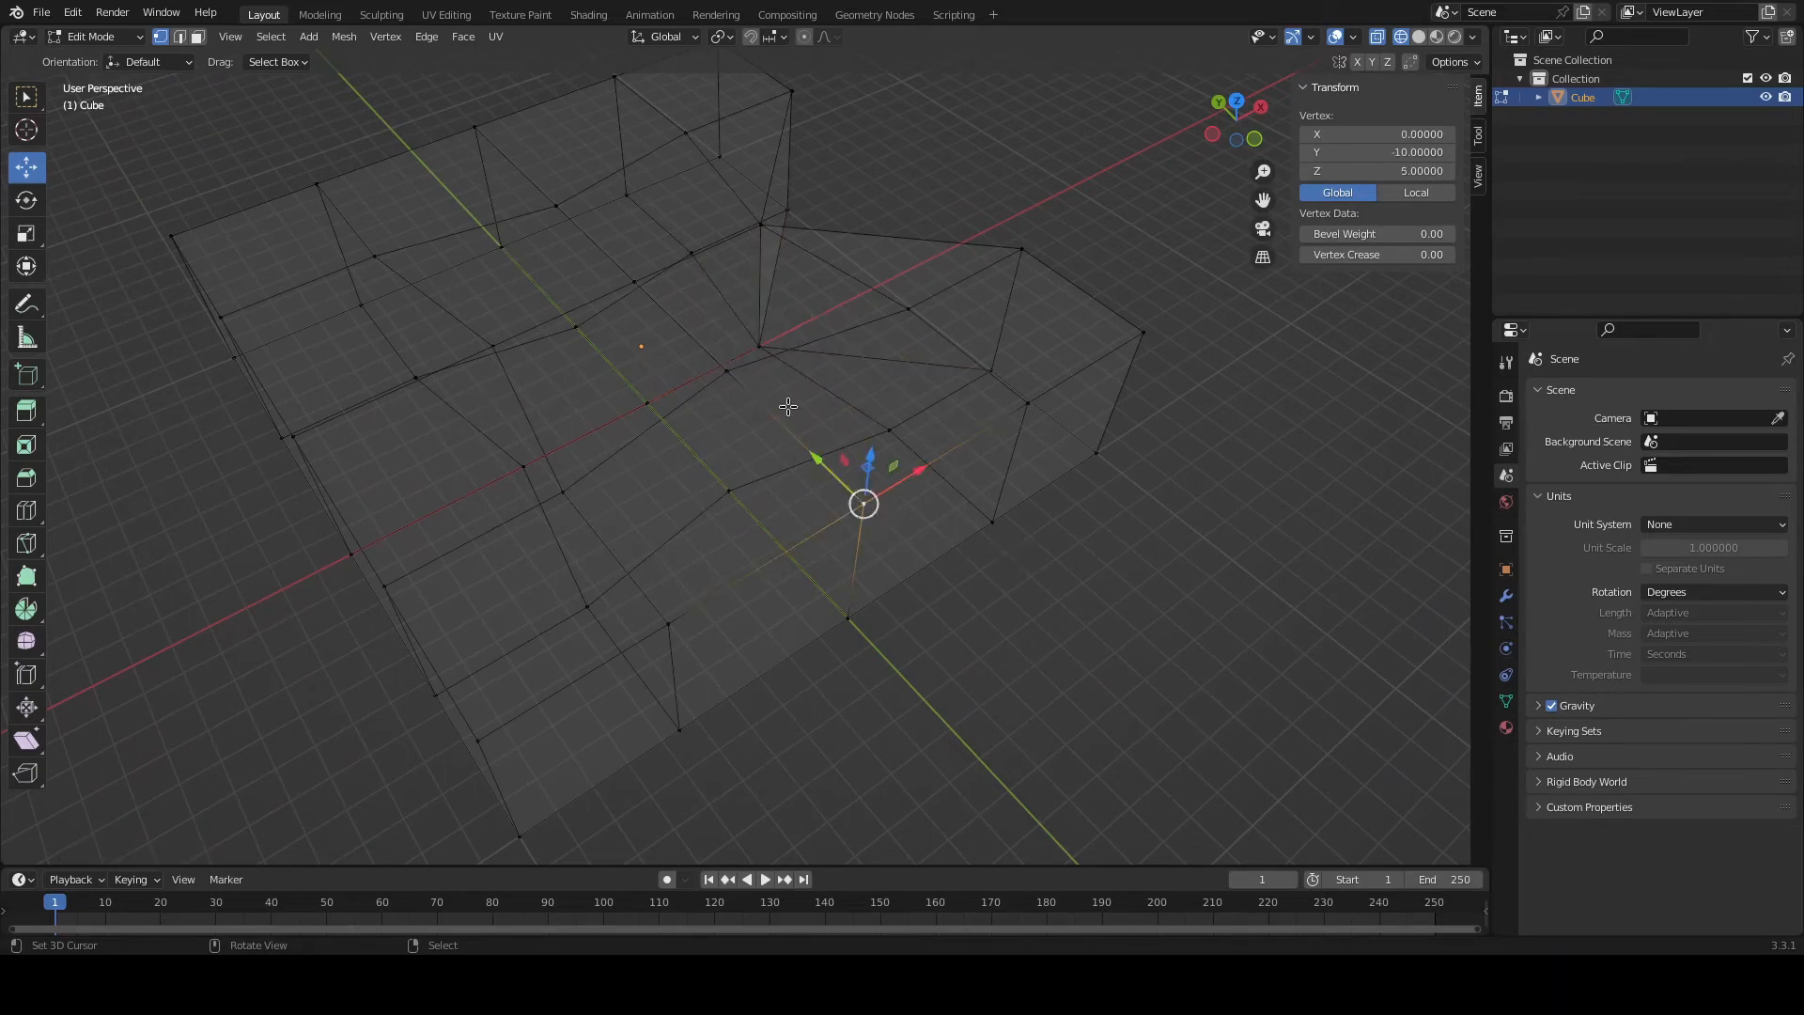
pyautogui.keyDown('shift'); pyautogui.click(729, 376); pyautogui.keyUp('shift')
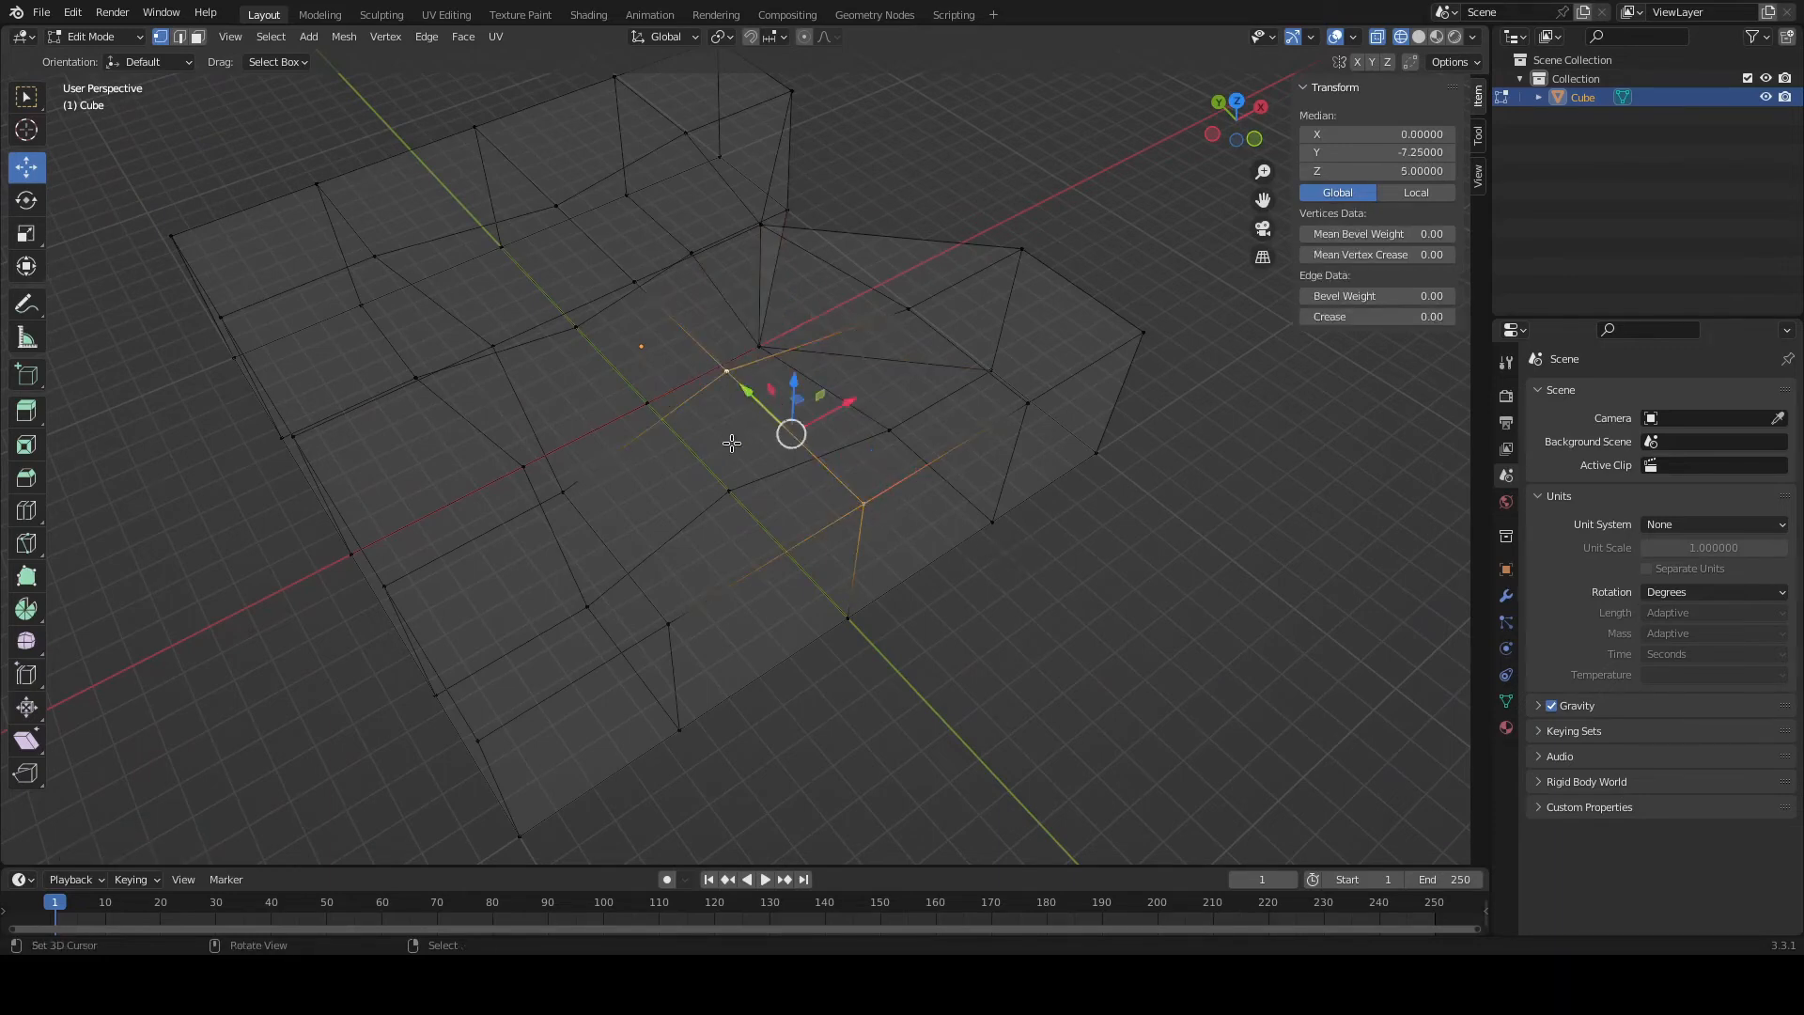
pyautogui.press('m')
pyautogui.click(722, 454)
# Merge the bottom face's outer vertex on the negative Y axis into its inner neighbour at Y -4.5, using At Last.
pyautogui.moveTo(902, 564)
pyautogui.mouseDown(button='middle')
pyautogui.moveTo(902, 522)
pyautogui.moveTo(926, 574)
pyautogui.mouseUp(button='middle')
pyautogui.click(892, 568)
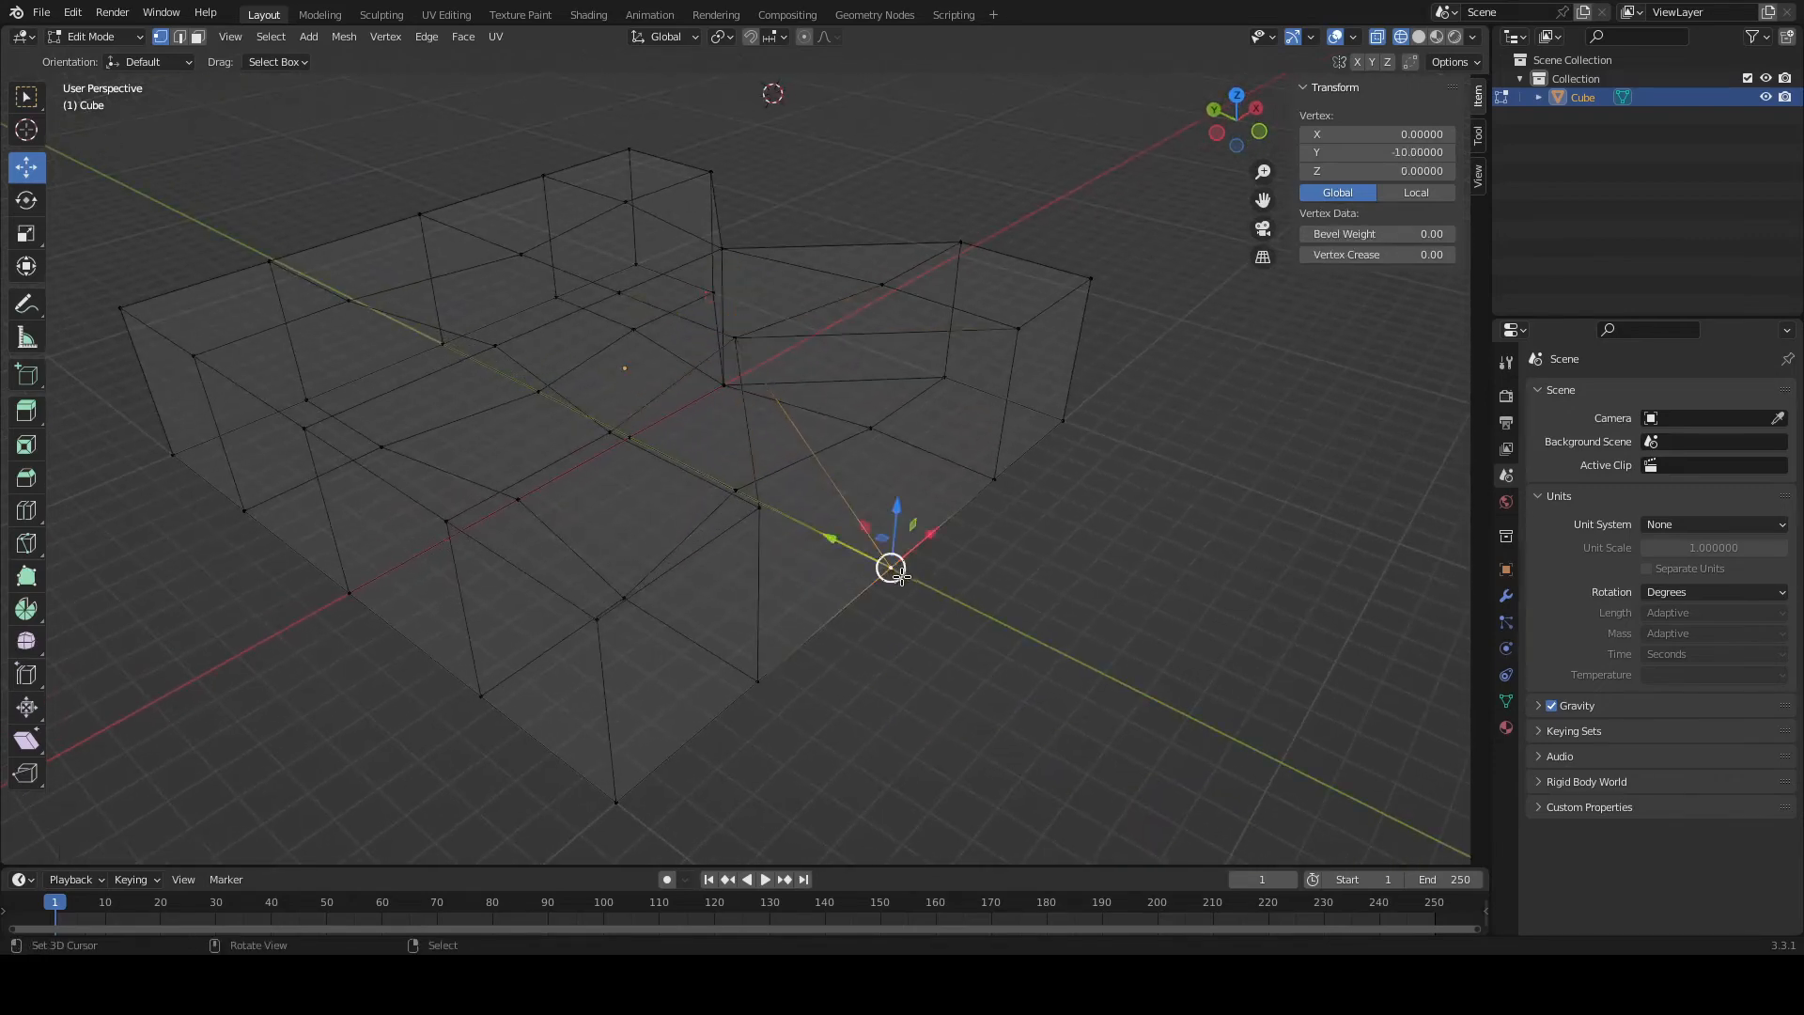
pyautogui.moveTo(875, 633); pyautogui.dragTo(835, 653, button='middle')
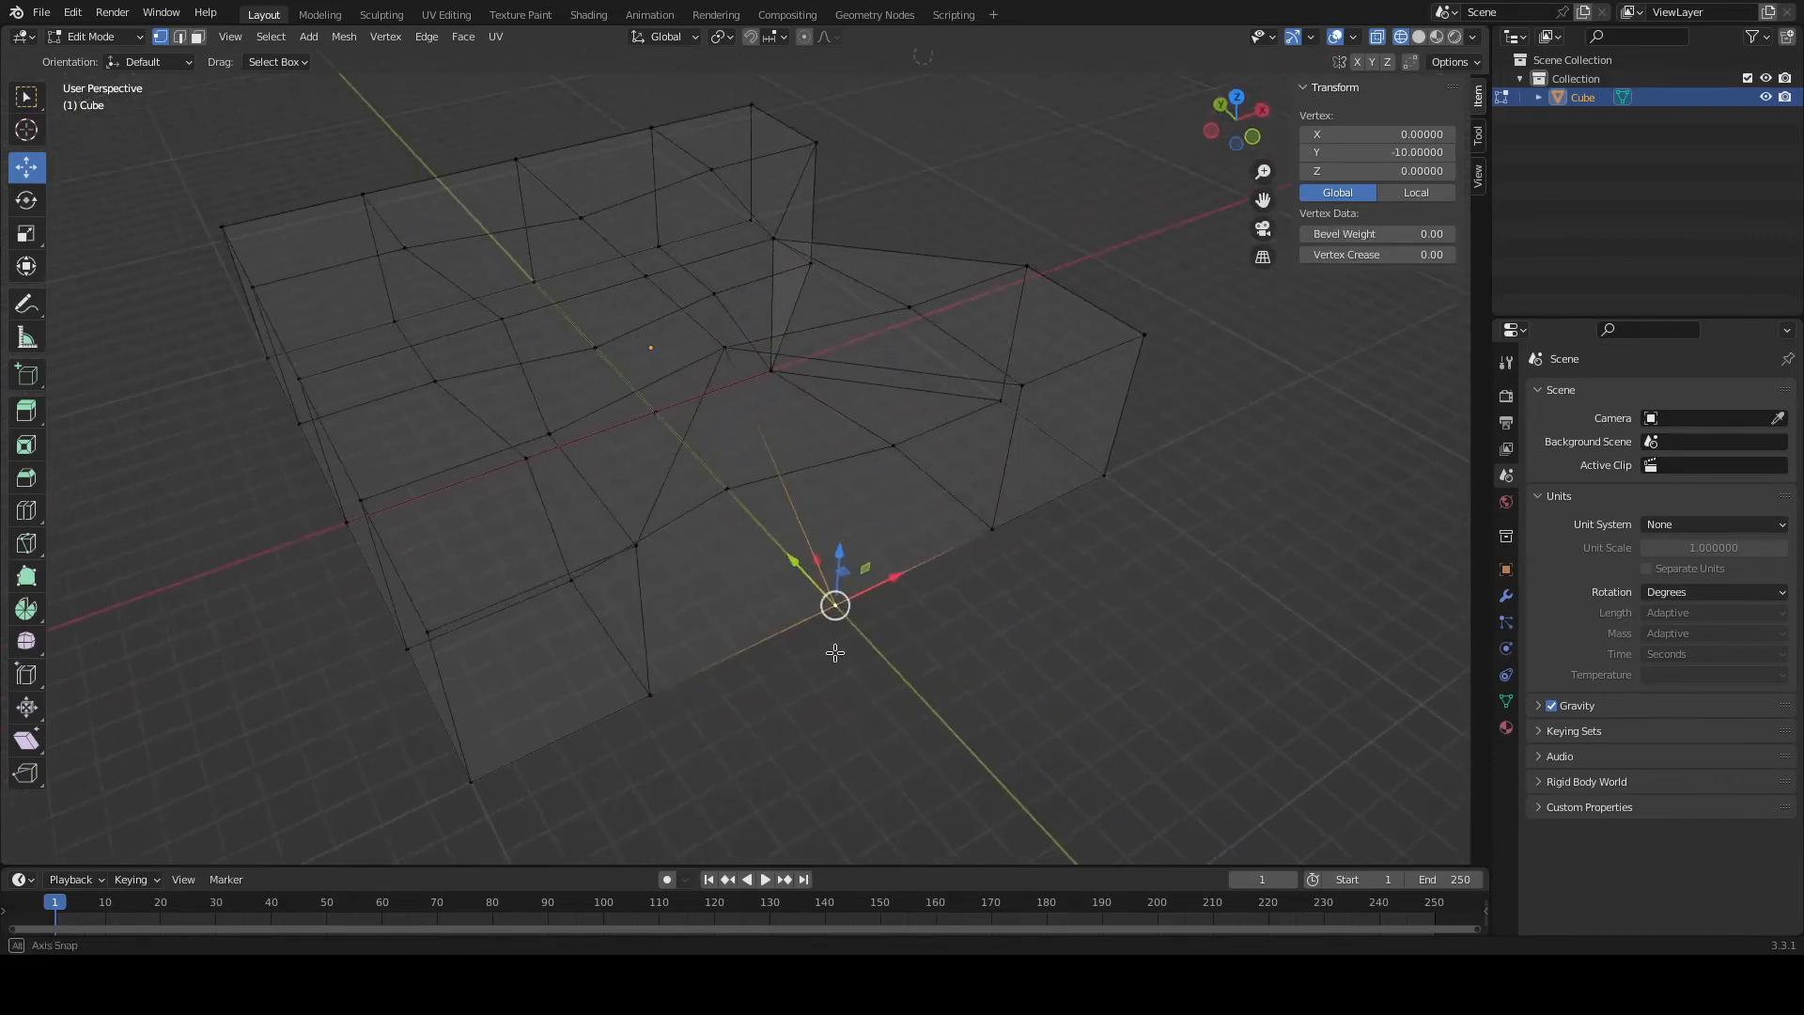
pyautogui.keyDown('shift'); pyautogui.click(724, 490); pyautogui.keyUp('shift')
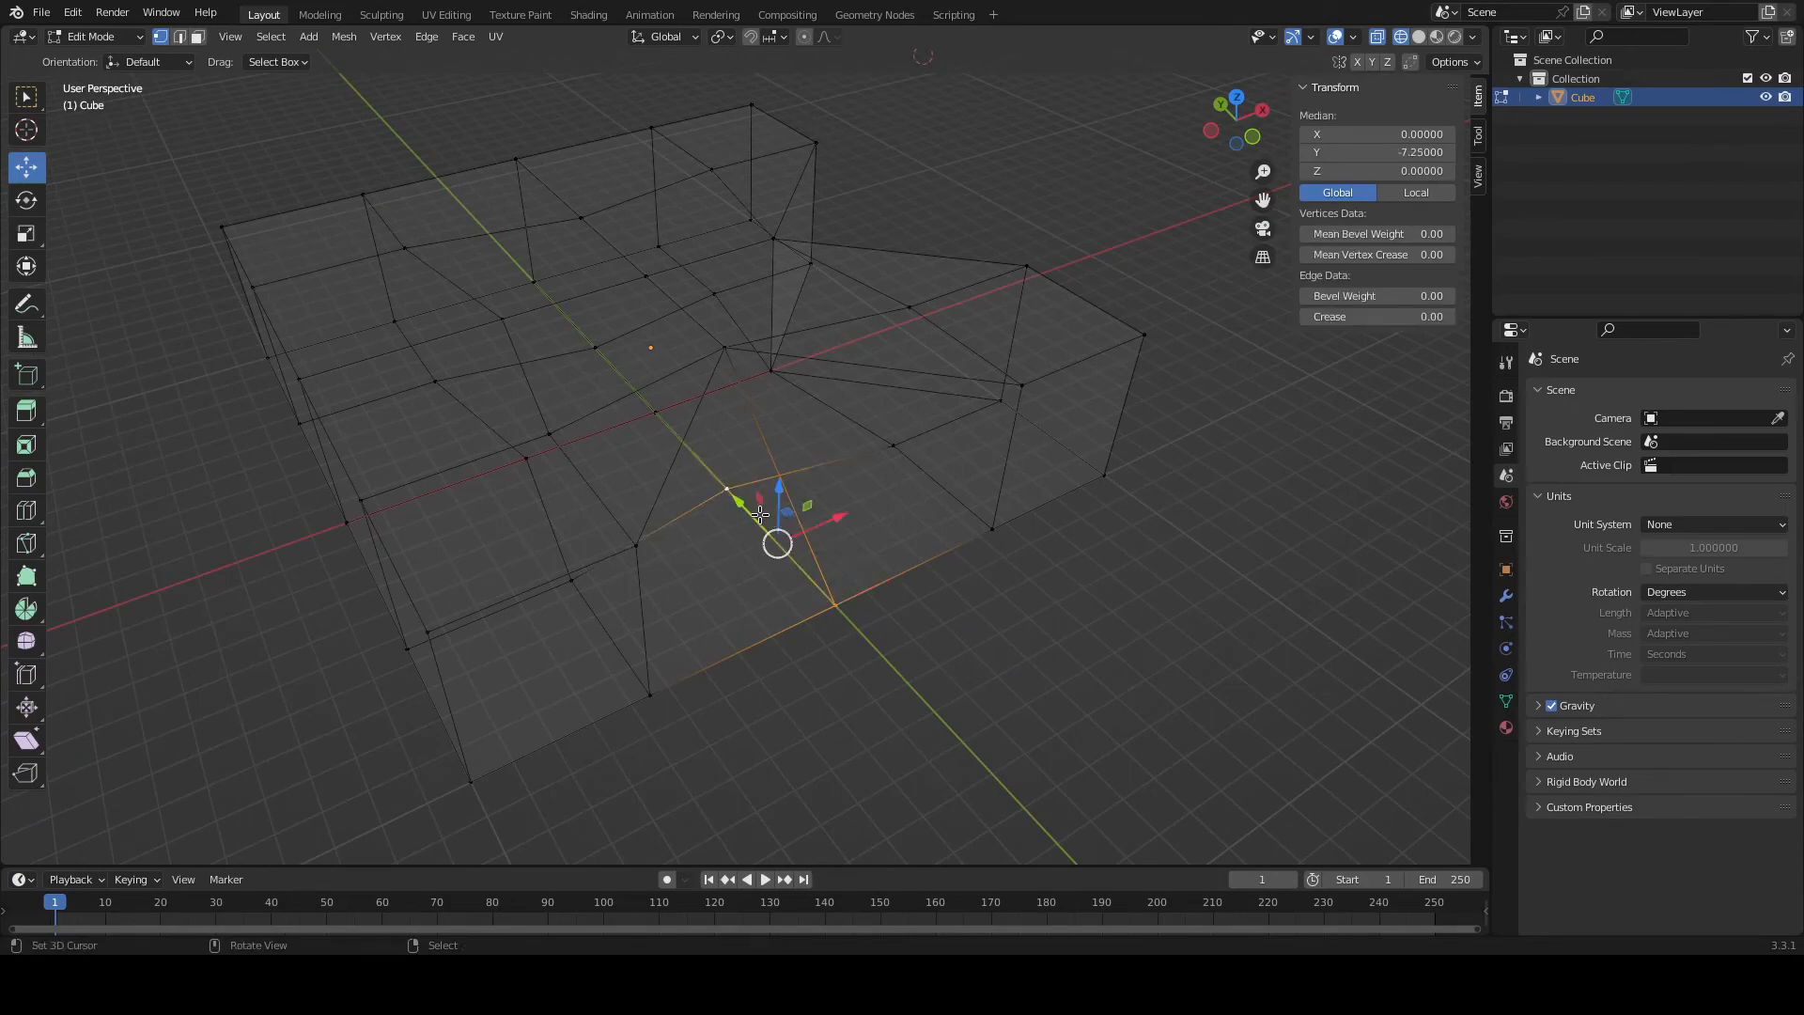
pyautogui.press('m')
pyautogui.click(761, 516)
# Merge the top face's outer vertex on the negative X axis into its inner neighbour, using At Last.
pyautogui.moveTo(837, 559); pyautogui.dragTo(719, 461, button='middle')
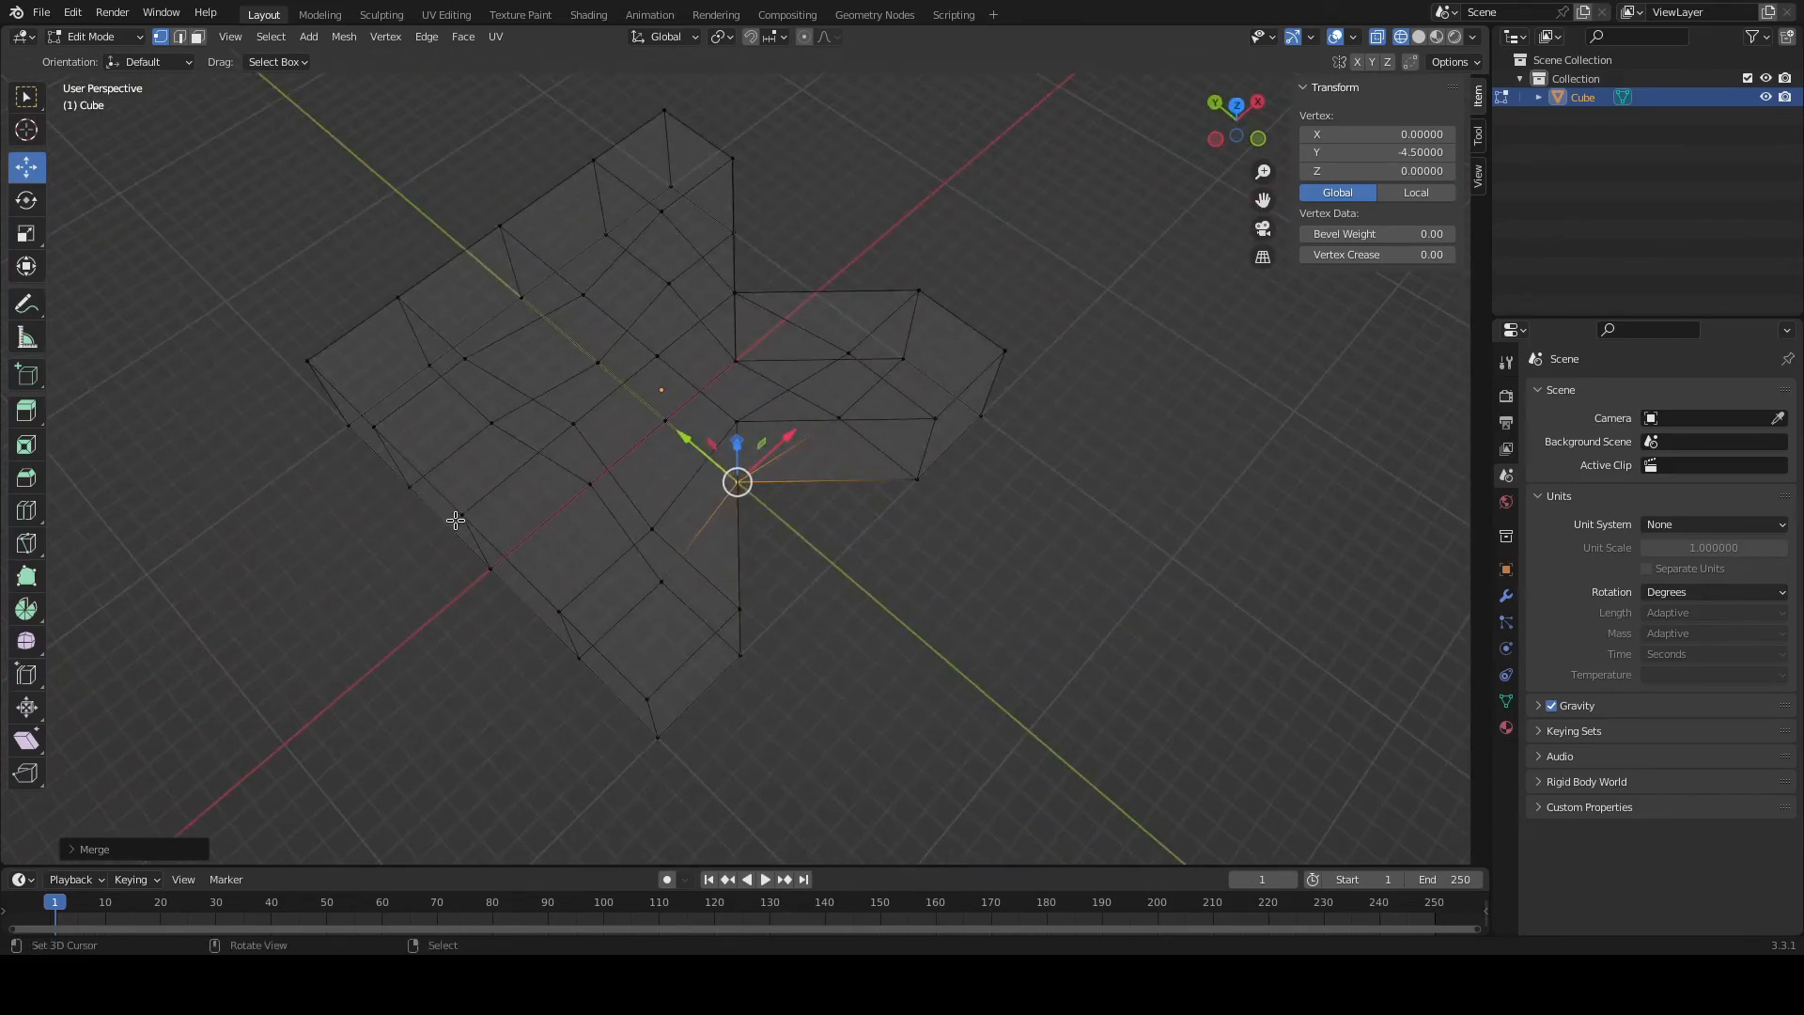
pyautogui.click(460, 516)
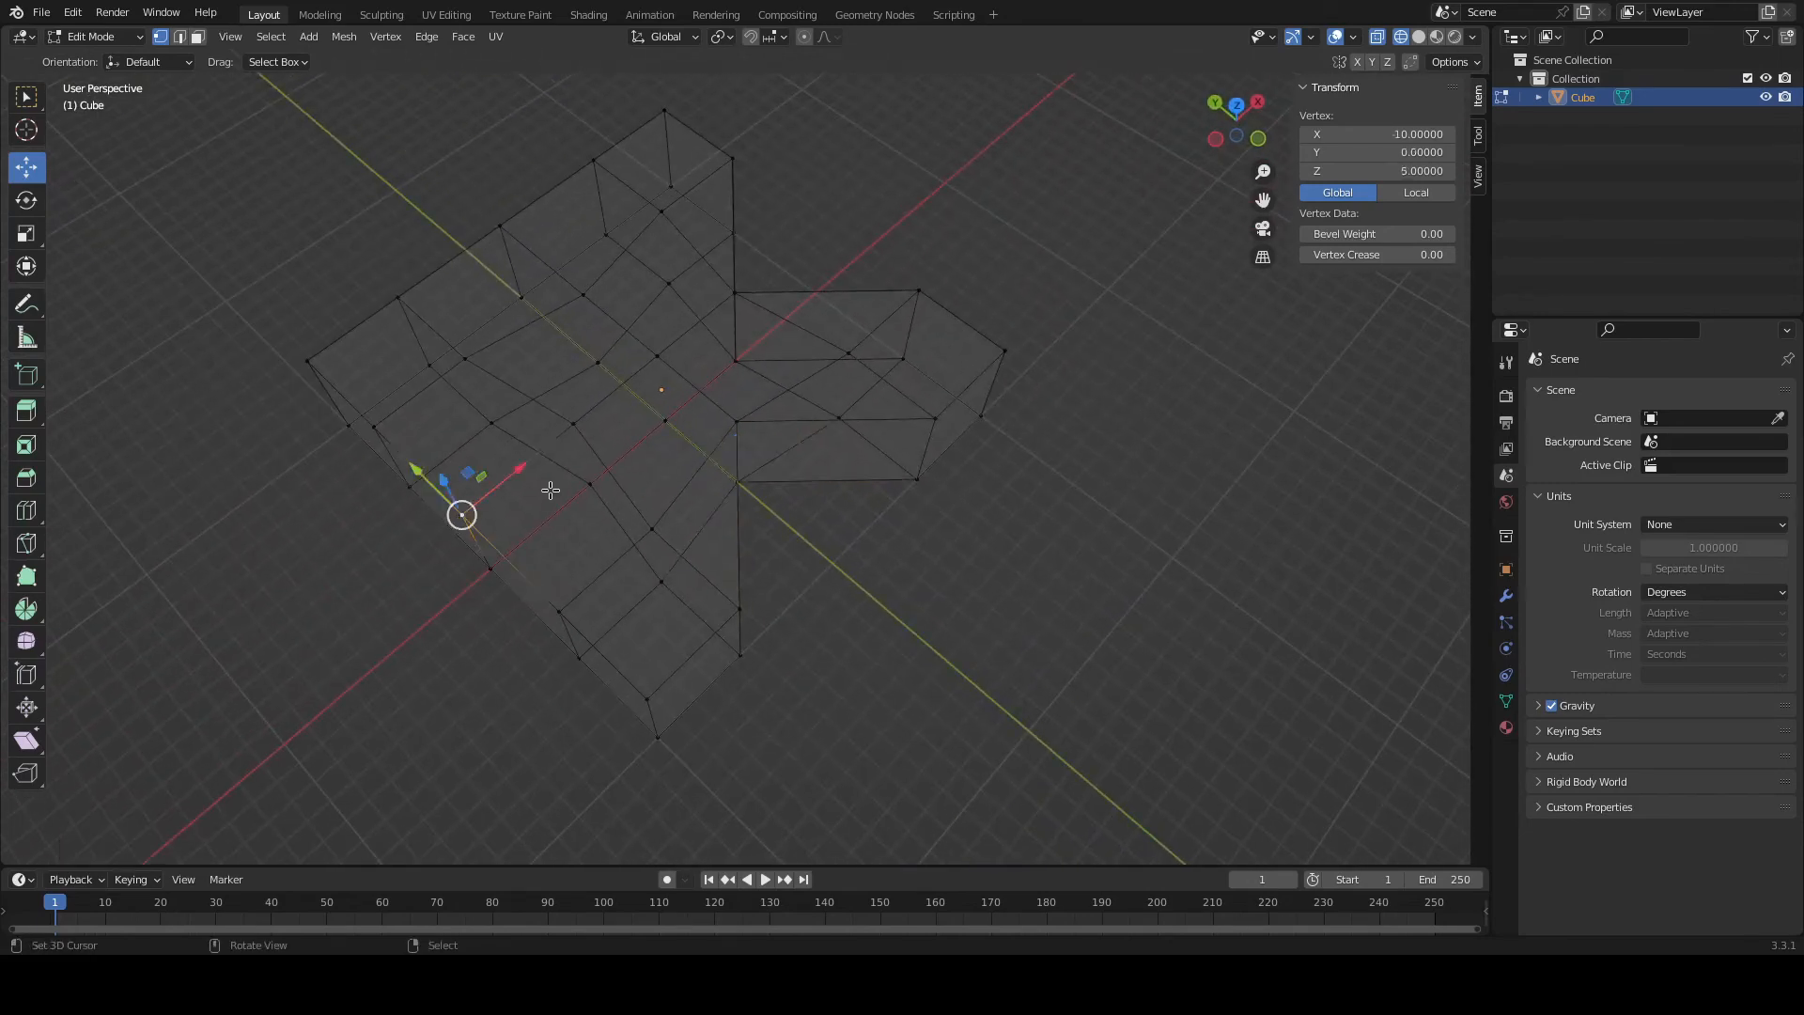
pyautogui.keyDown('shift'); pyautogui.click(577, 423); pyautogui.keyUp('shift')
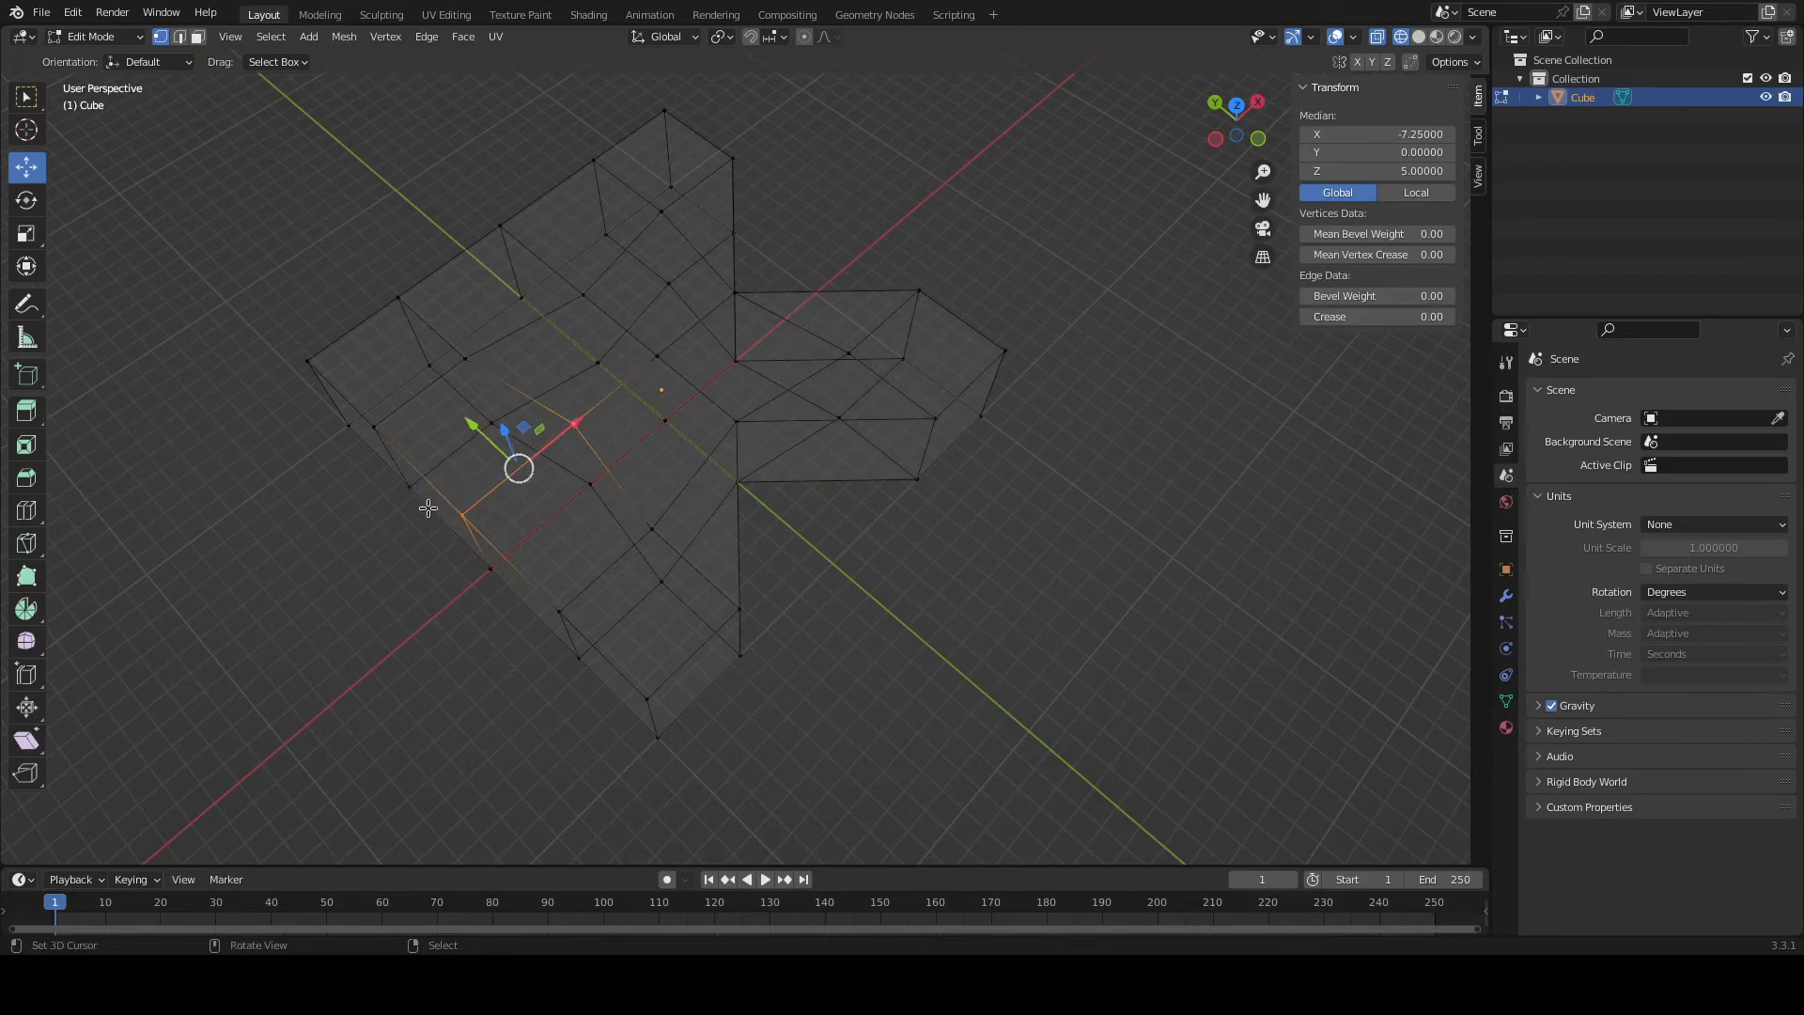
pyautogui.press('m')
pyautogui.click(537, 461)
# Merge the bottom face's outer vertex on the negative X axis into its inner neighbour, using At Last.
pyautogui.moveTo(636, 511); pyautogui.dragTo(595, 560, button='middle')
pyautogui.click(507, 585)
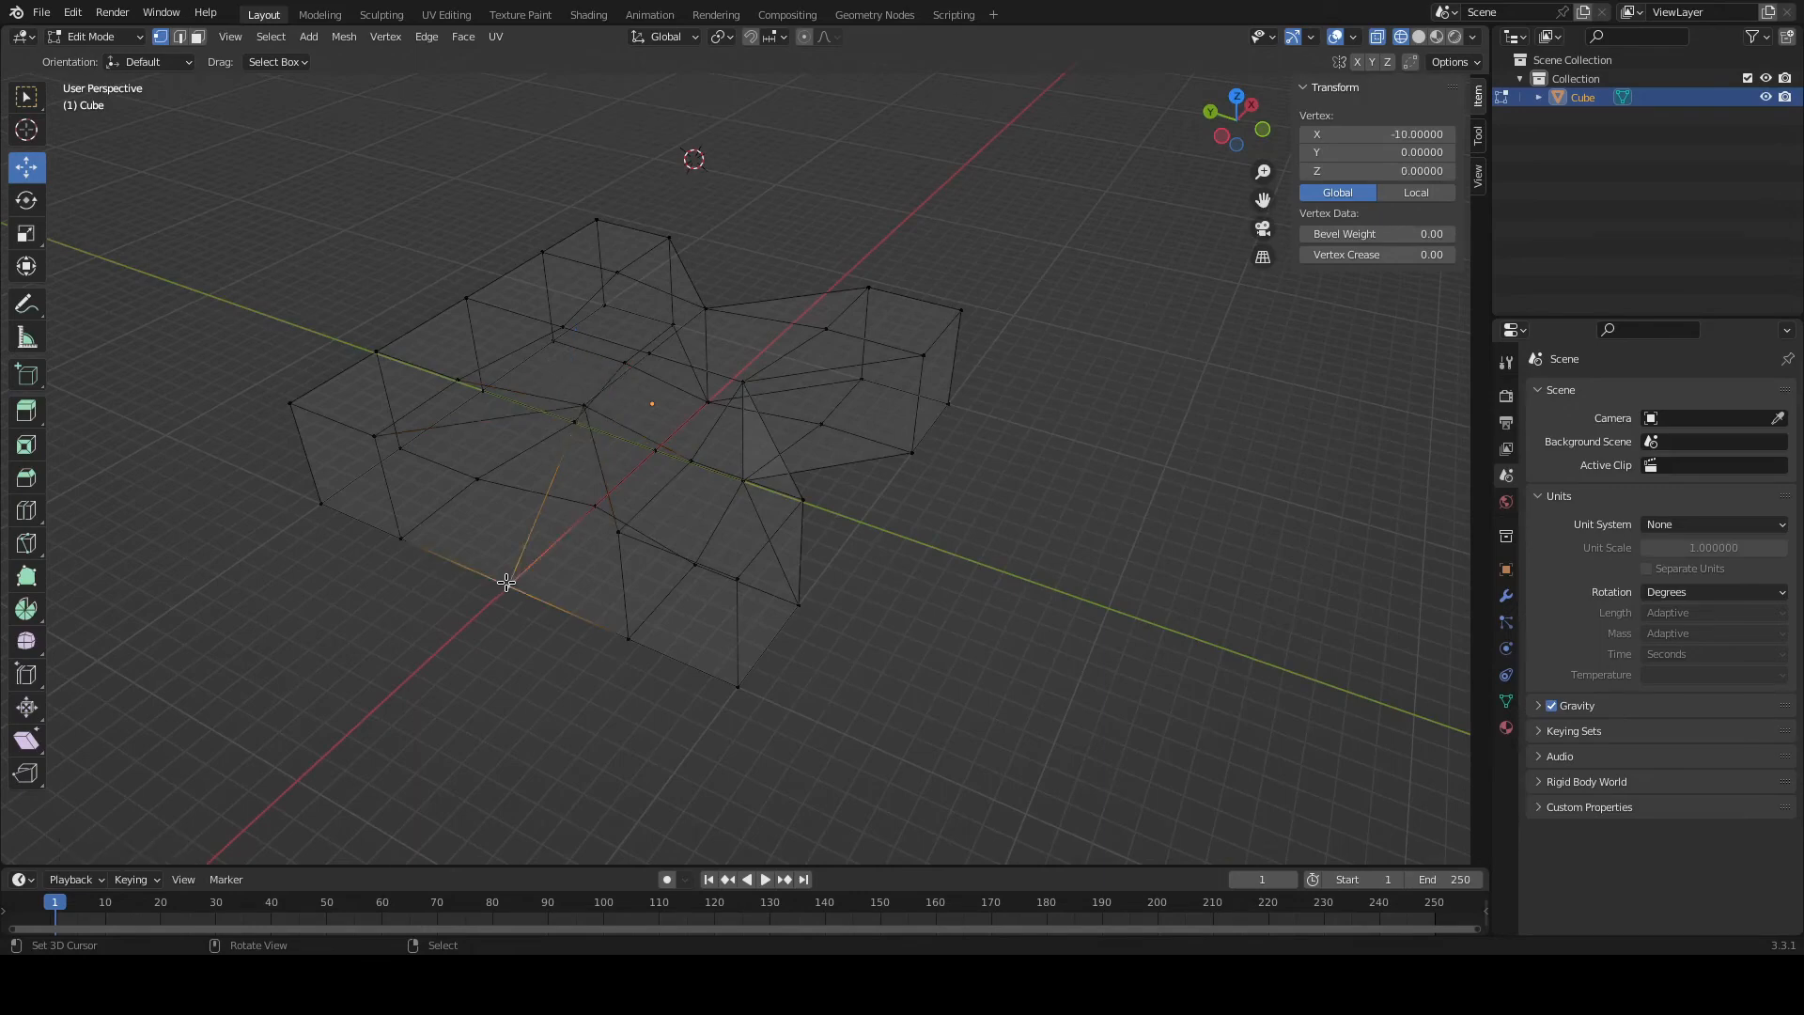
pyautogui.keyDown('shift'); pyautogui.click(598, 505); pyautogui.keyUp('shift')
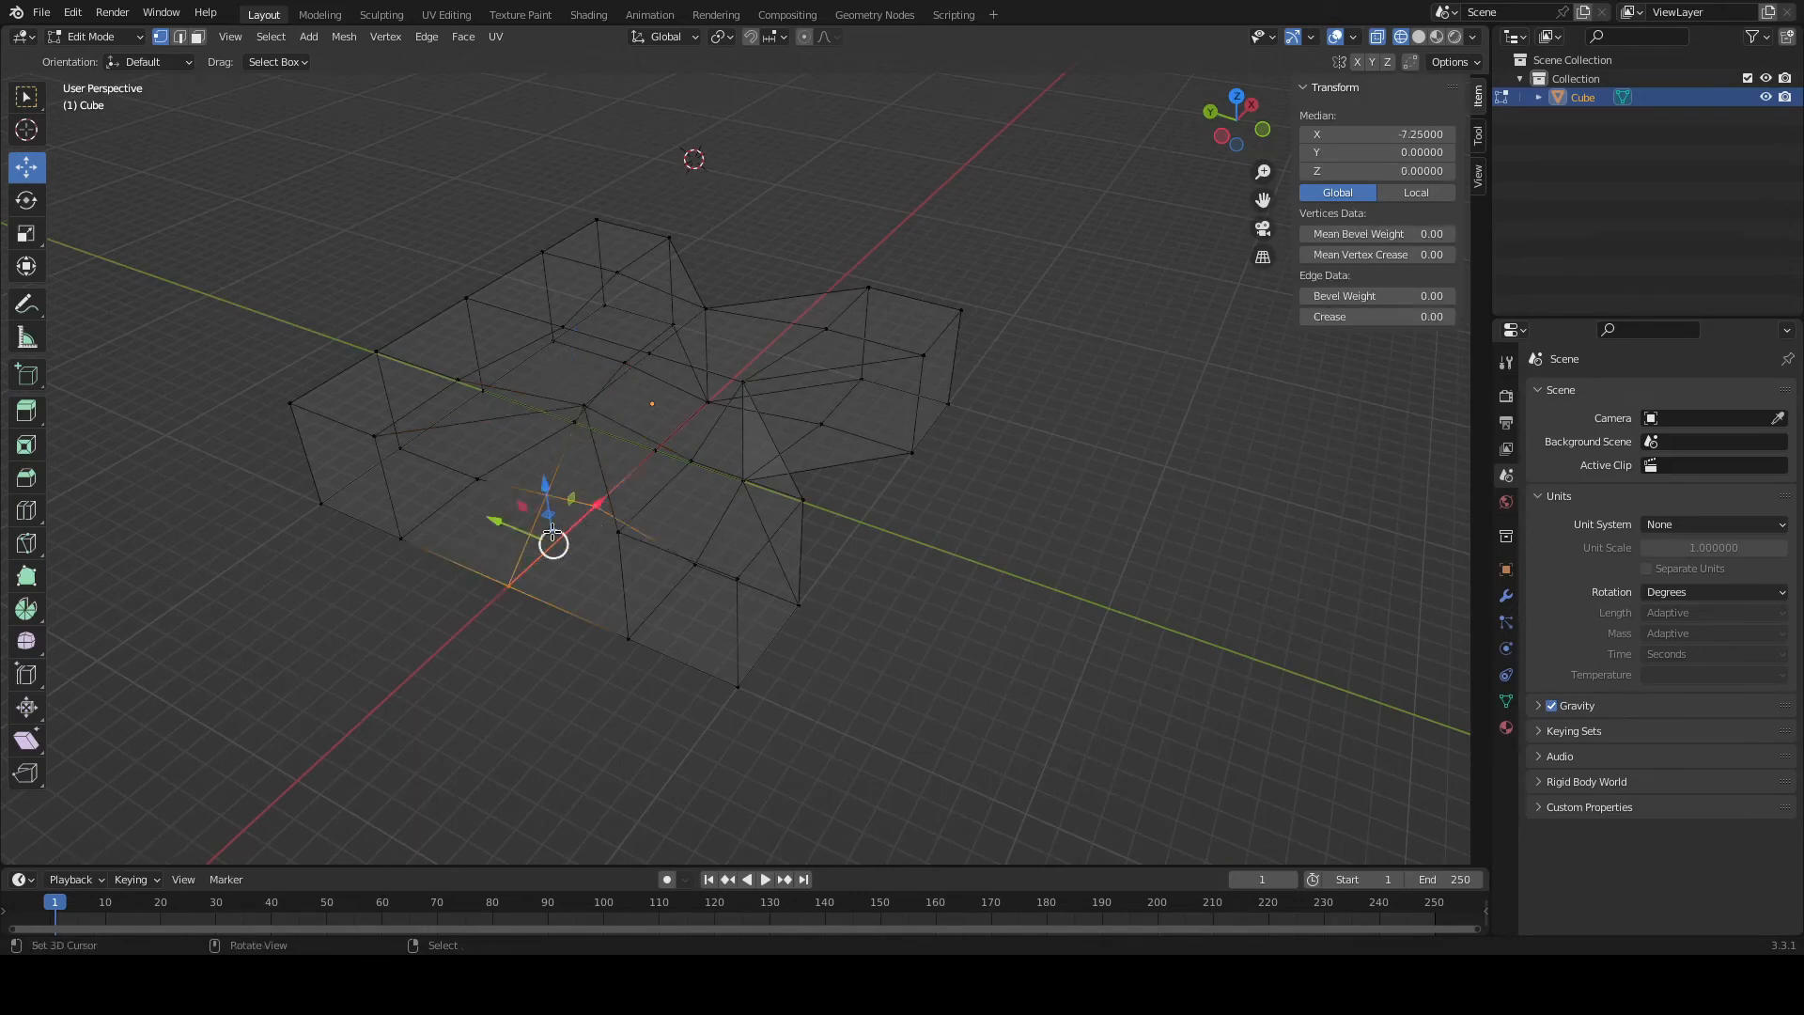
pyautogui.press('m')
pyautogui.click(510, 526)
# Merge the top face's outer vertex on the positive Y axis into its inner neighbour, using At Last.
pyautogui.moveTo(594, 508); pyautogui.dragTo(604, 596, button='middle')
pyautogui.click(434, 588)
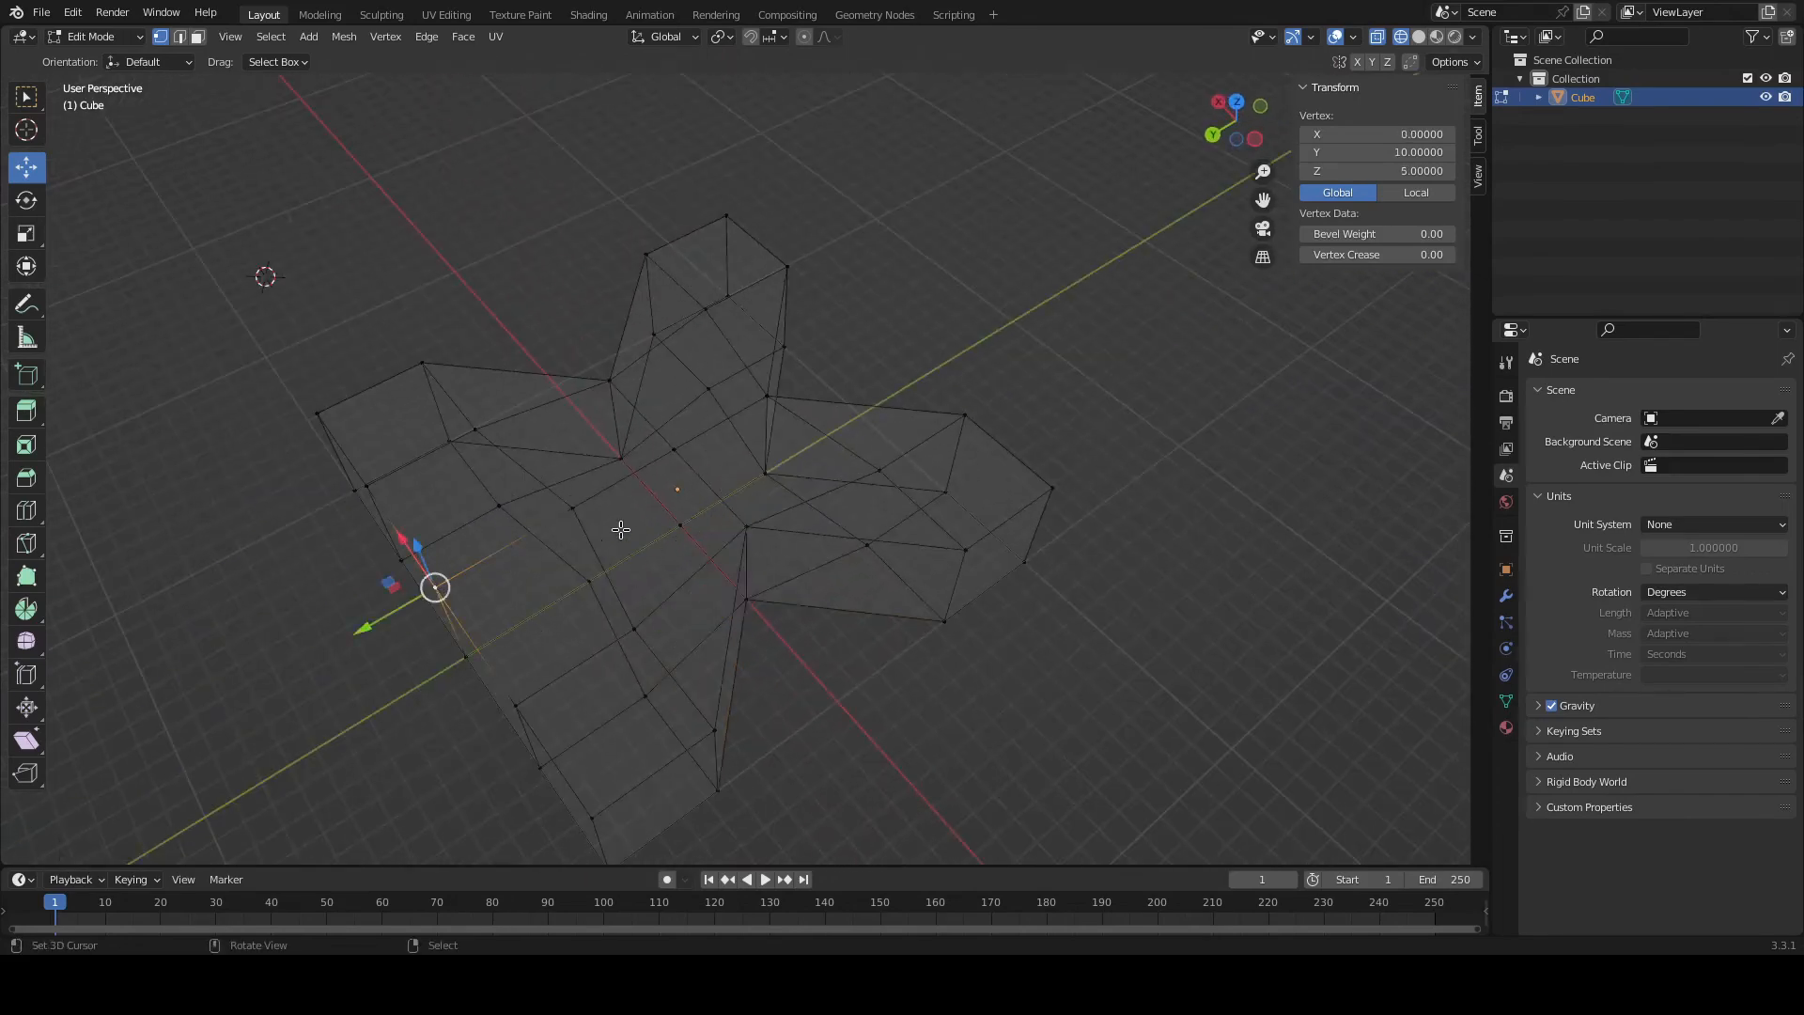
pyautogui.keyDown('shift'); pyautogui.click(572, 508); pyautogui.keyUp('shift')
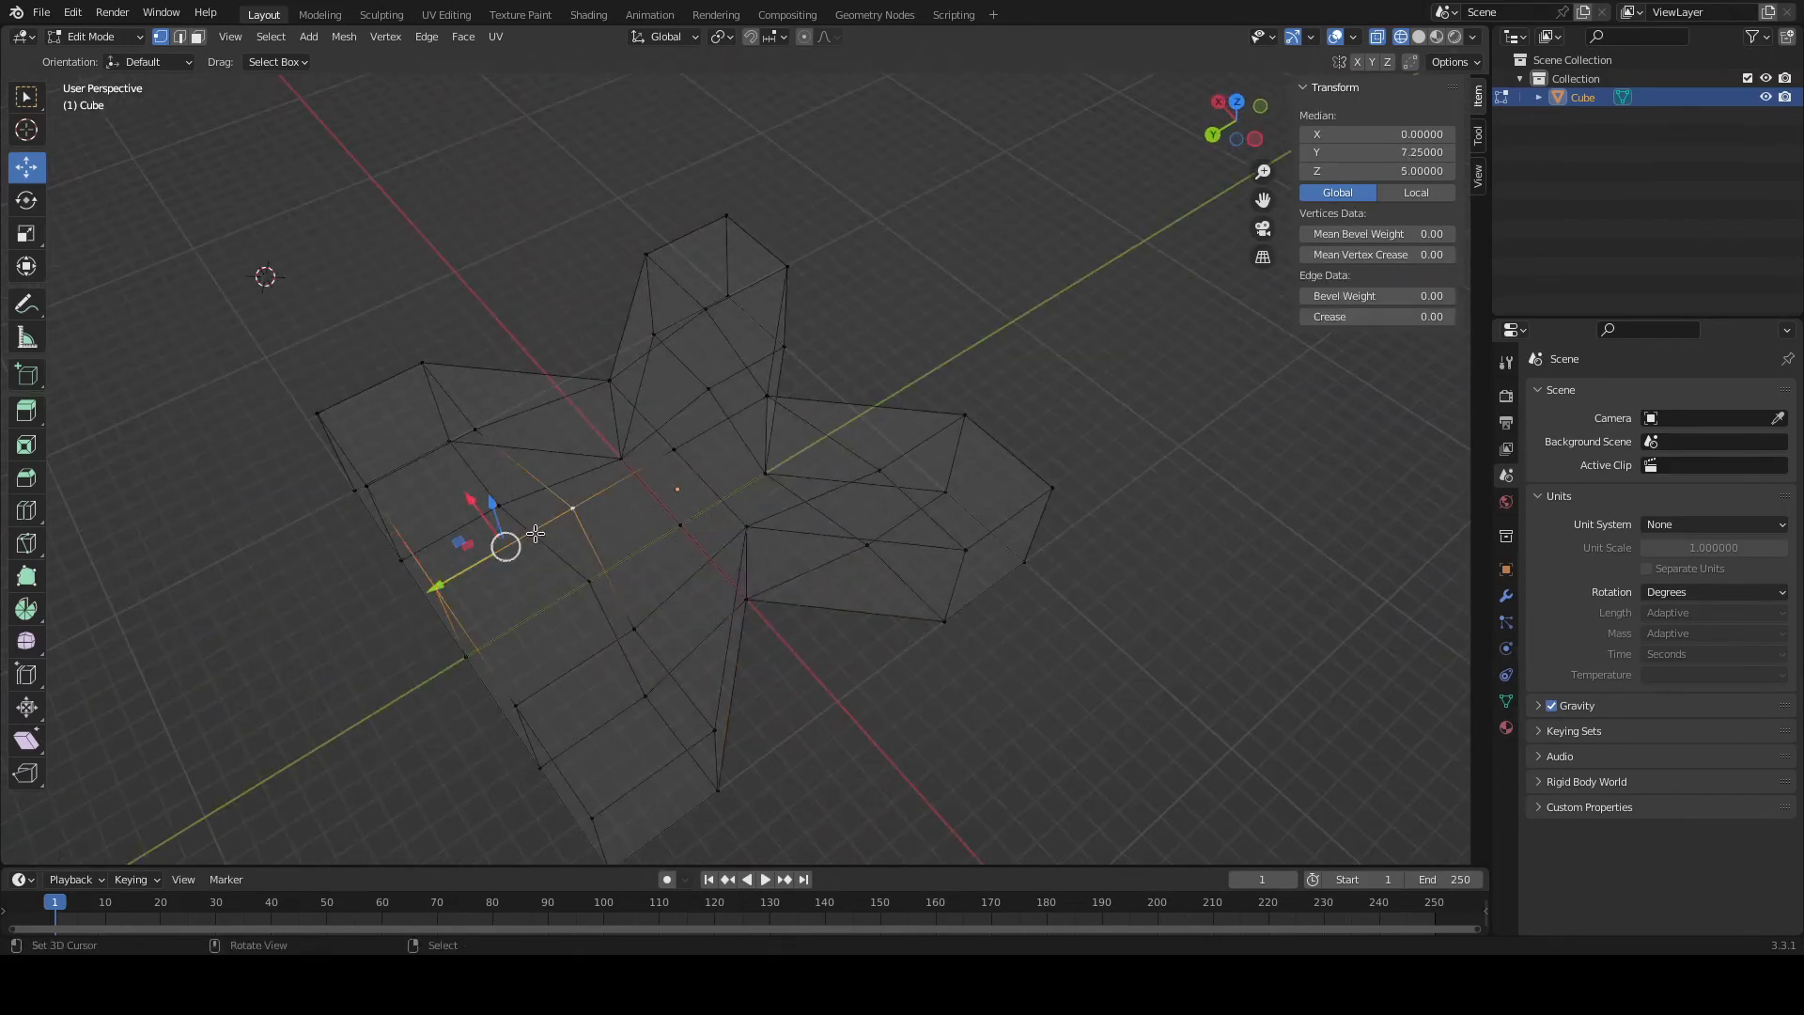
pyautogui.press('m')
pyautogui.click(505, 577)
# Merge the bottom face's outer vertex on the positive Y axis into its inner neighbour at Y 4.5, using At Last.
pyautogui.moveTo(529, 672); pyautogui.dragTo(653, 604, button='middle')
pyautogui.click(490, 677)
pyautogui.keyDown('shift'); pyautogui.click(641, 611); pyautogui.keyUp('shift')
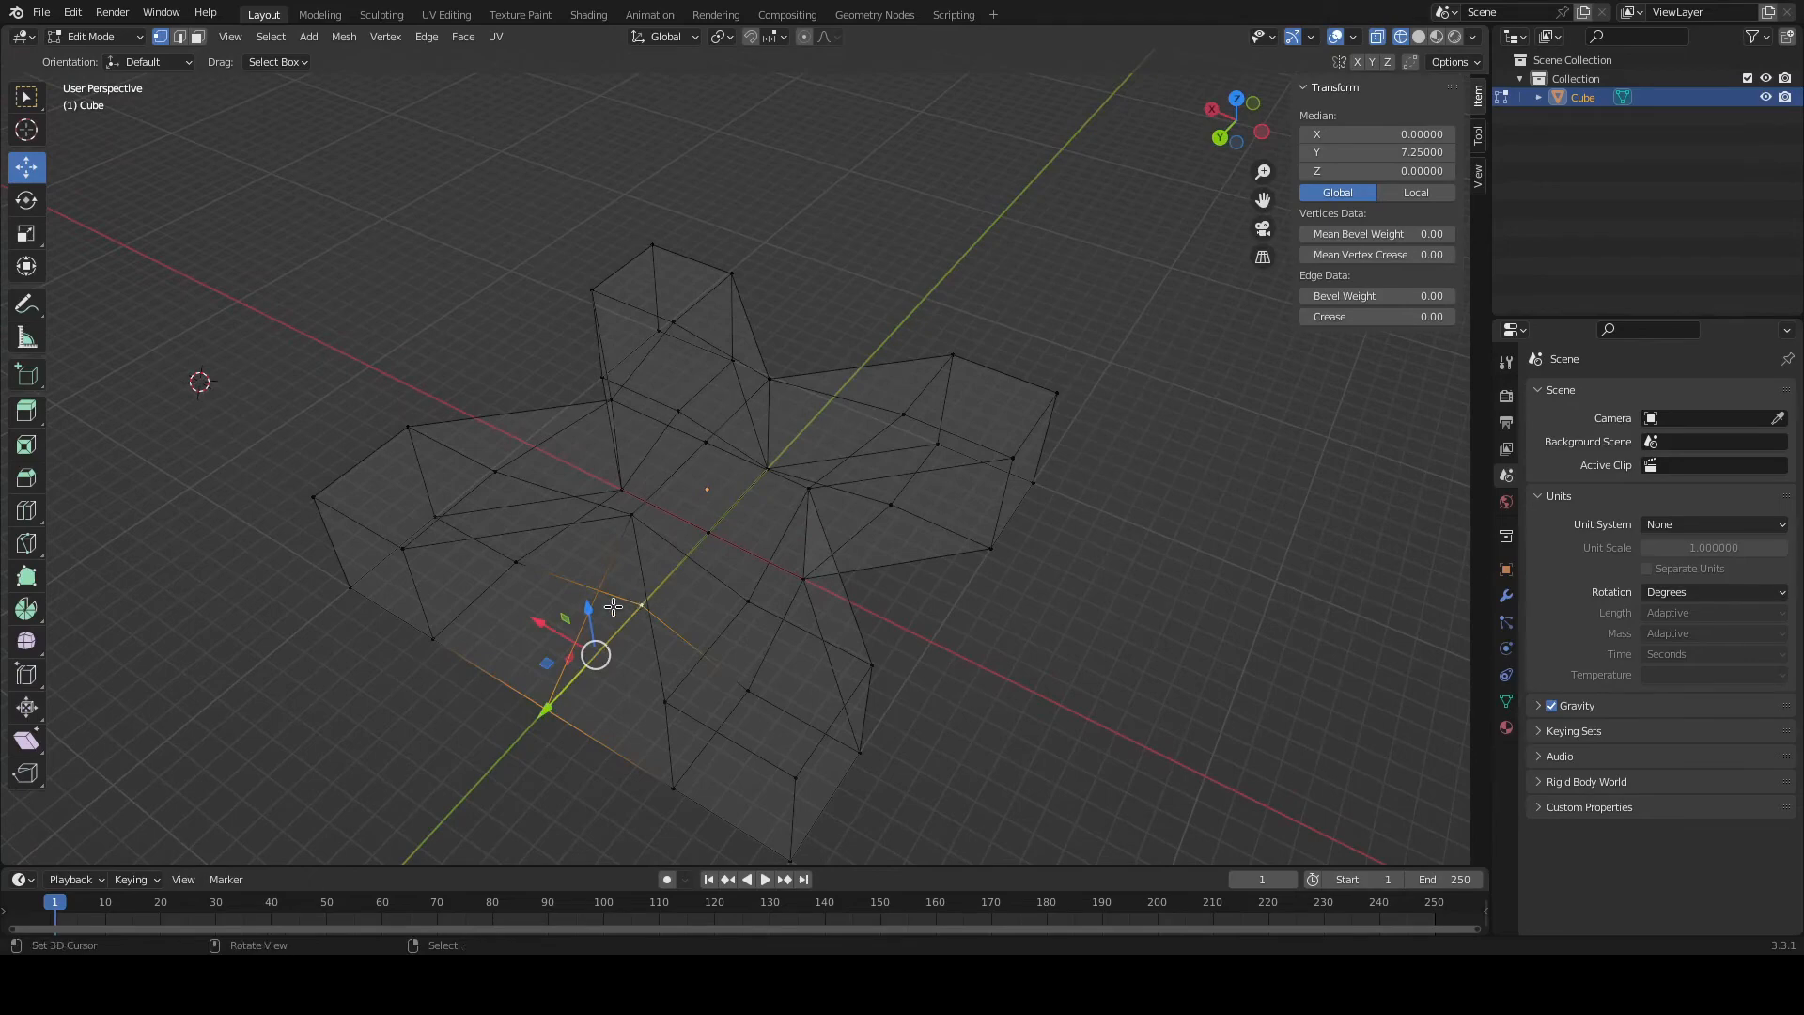
pyautogui.press('m')
pyautogui.click(417, 612)
# Check the X mesh's outline from the top and at an angle with all of its geometry selected.
pyautogui.moveTo(889, 612); pyautogui.dragTo(777, 511, button='middle')
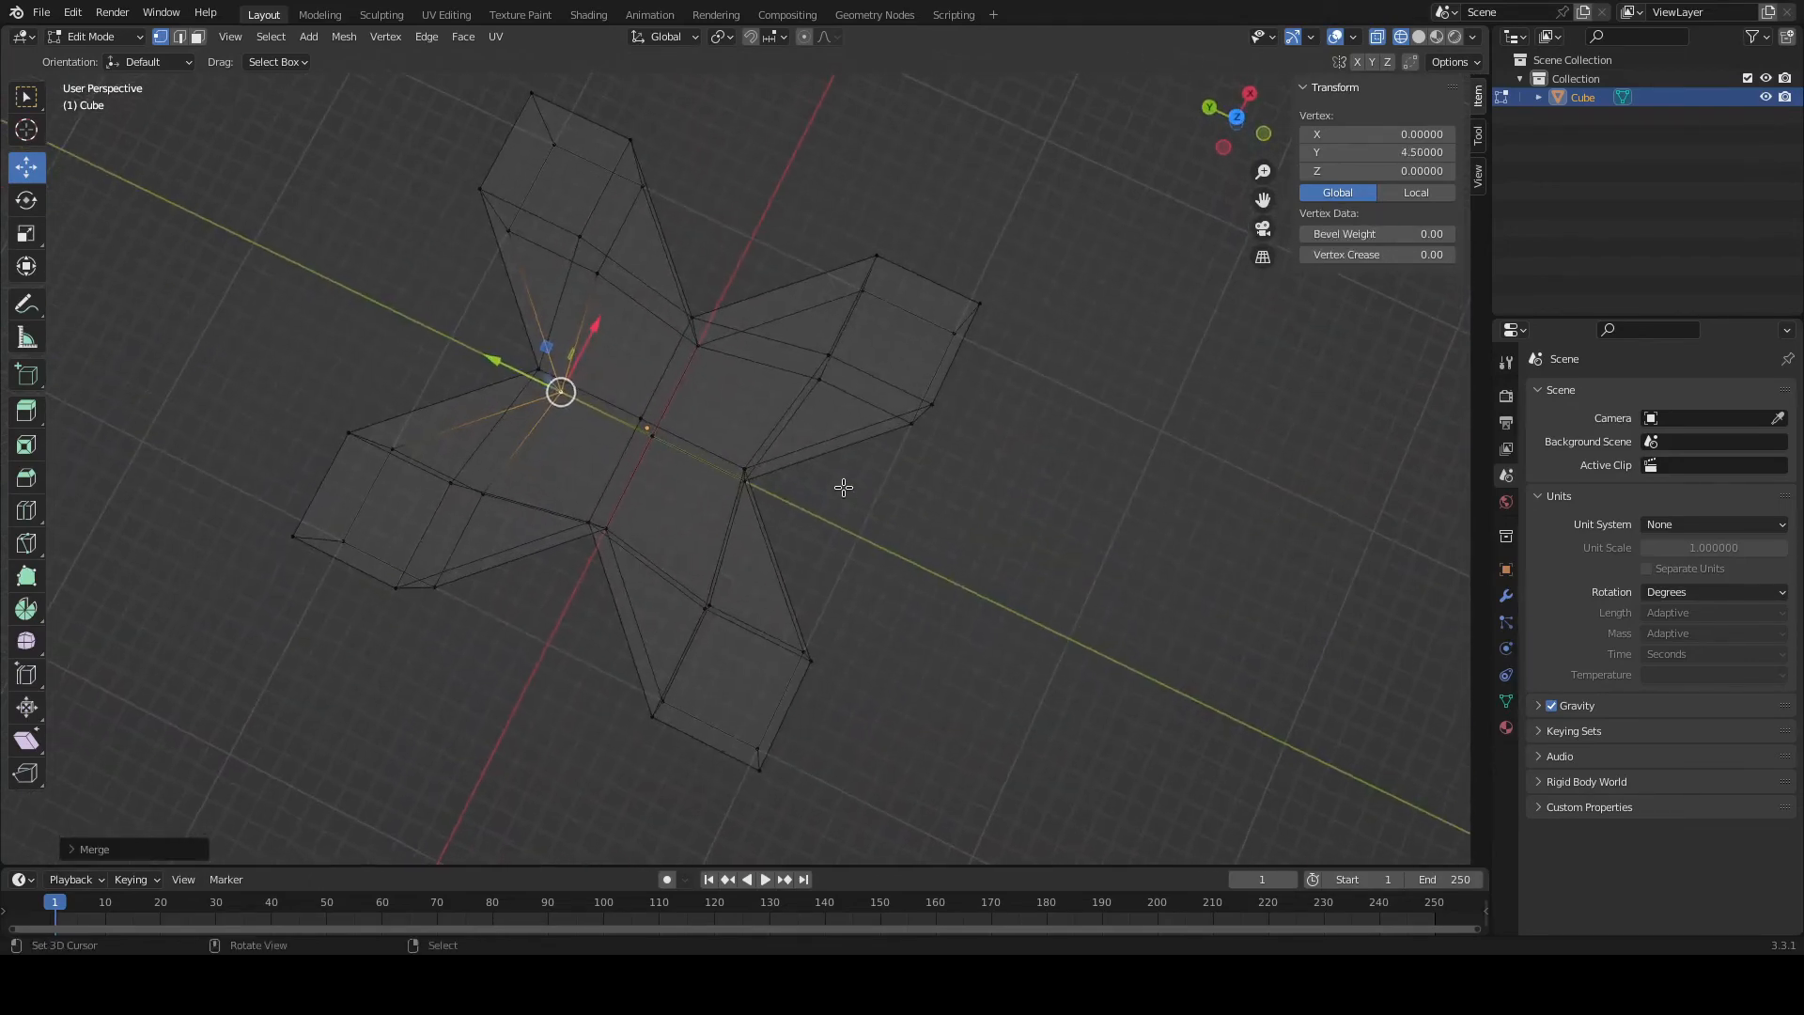
pyautogui.press('KP_7')
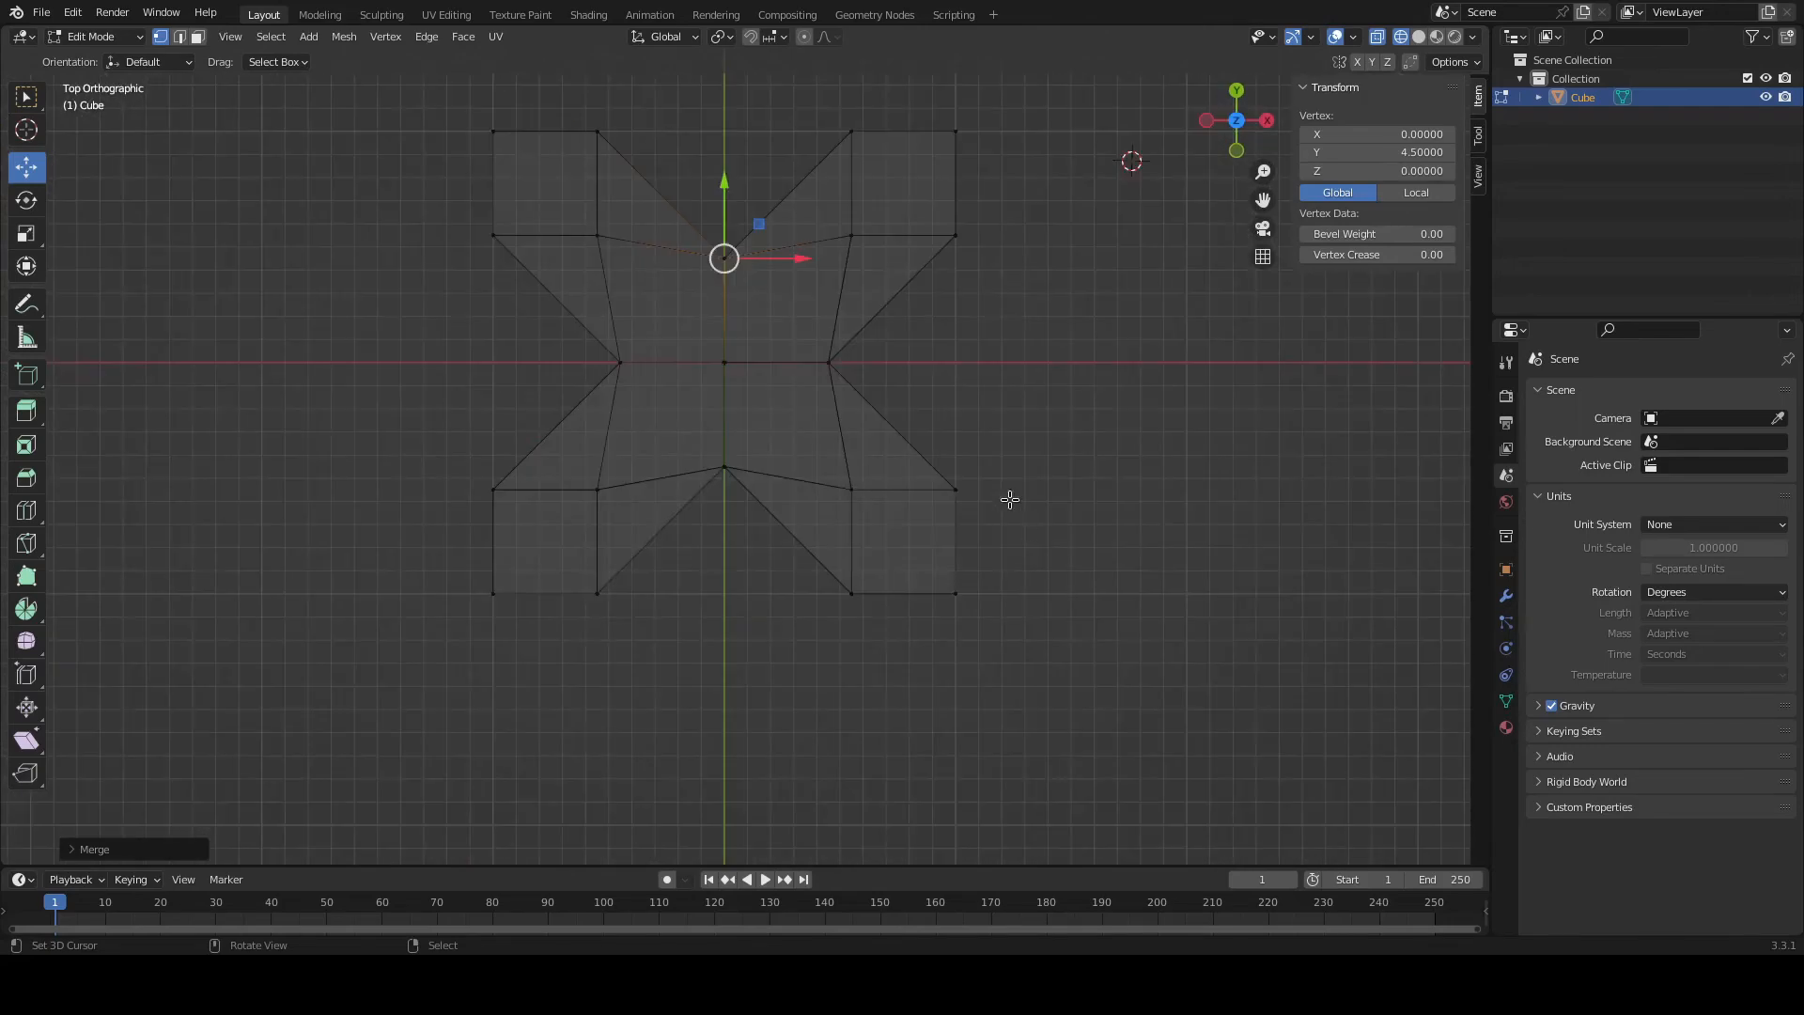
pyautogui.moveTo(889, 389); pyautogui.dragTo(930, 463, button='middle')
pyautogui.press('a')
pyautogui.scroll(-2, 848, 359)
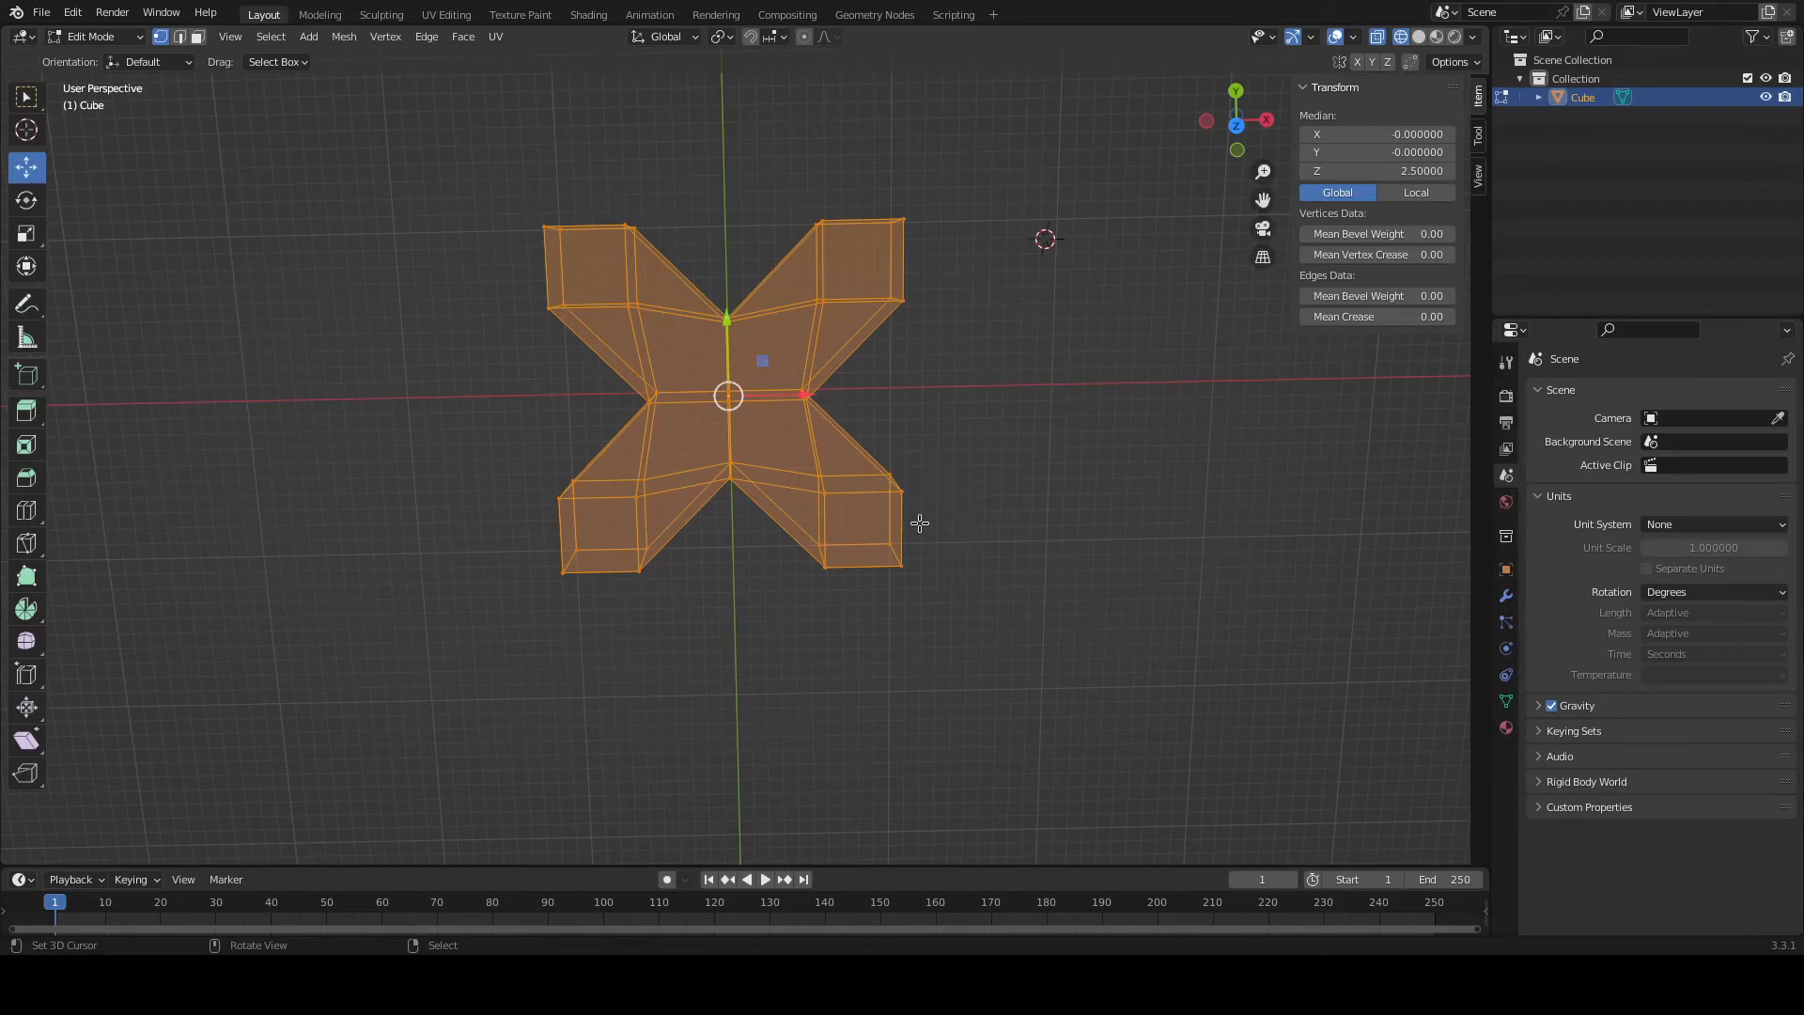
pyautogui.moveTo(907, 539); pyautogui.dragTo(870, 609, button='middle')
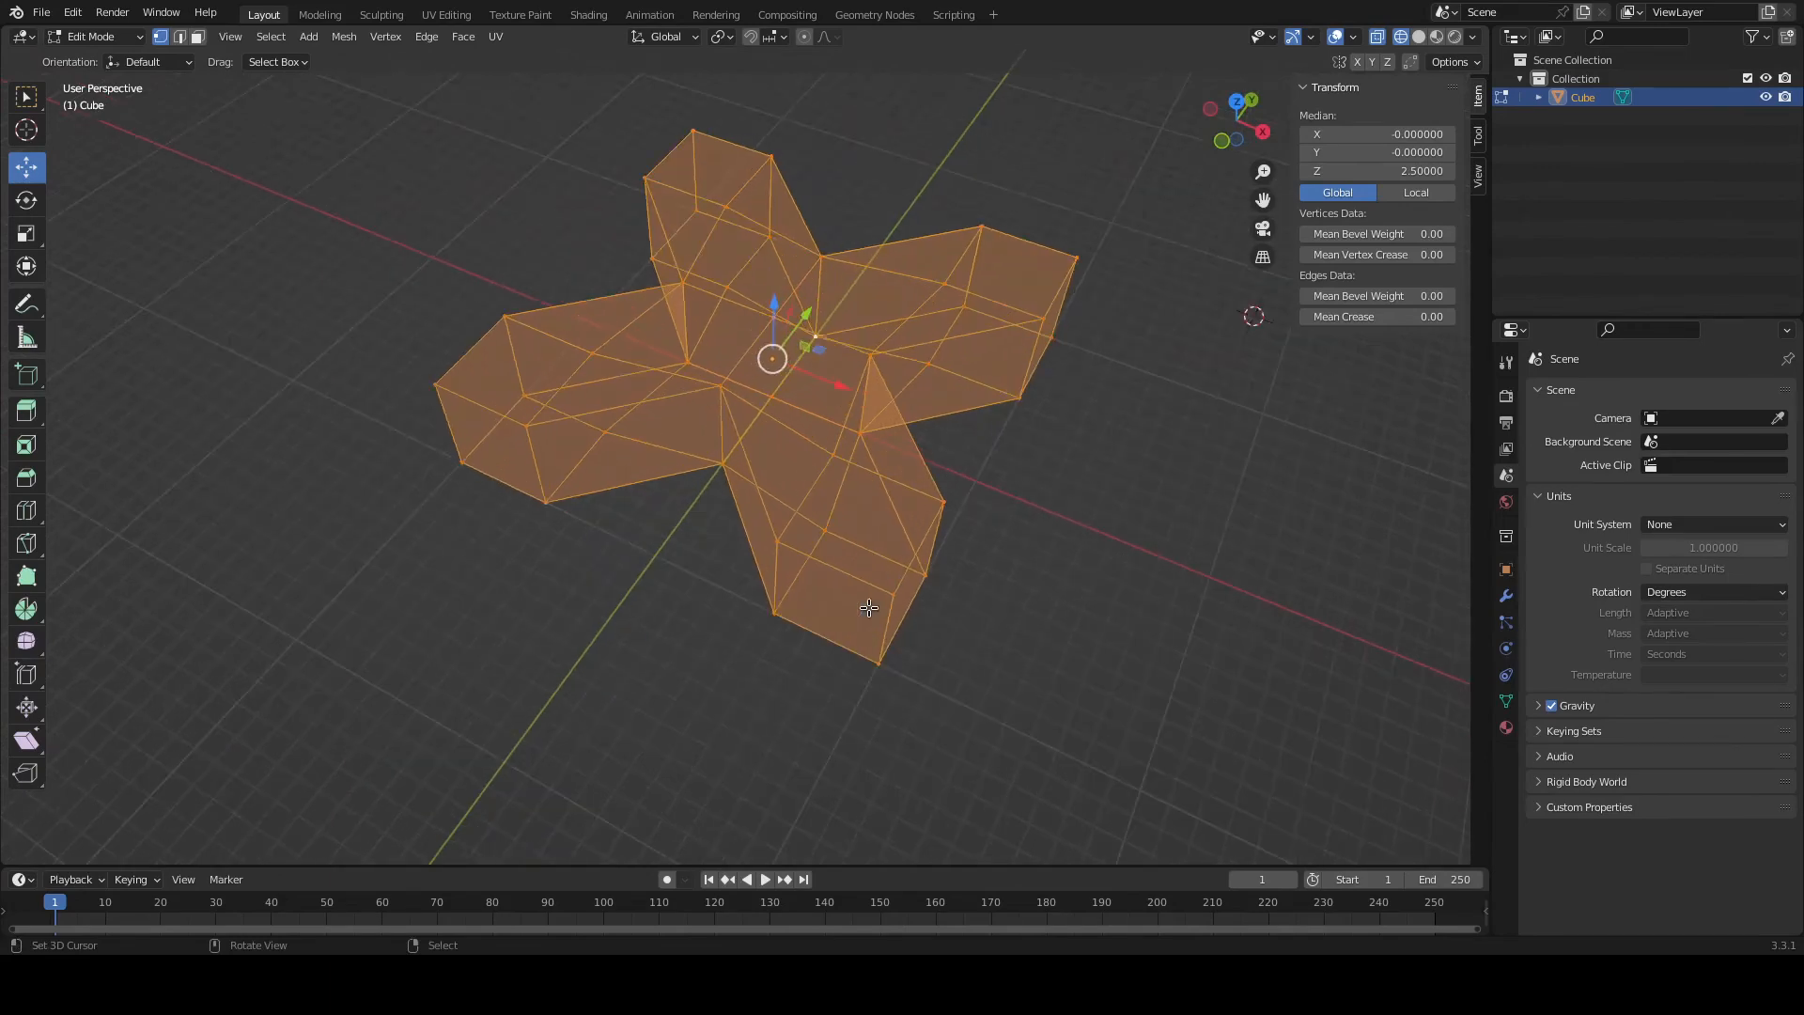
pyautogui.click(928, 610)
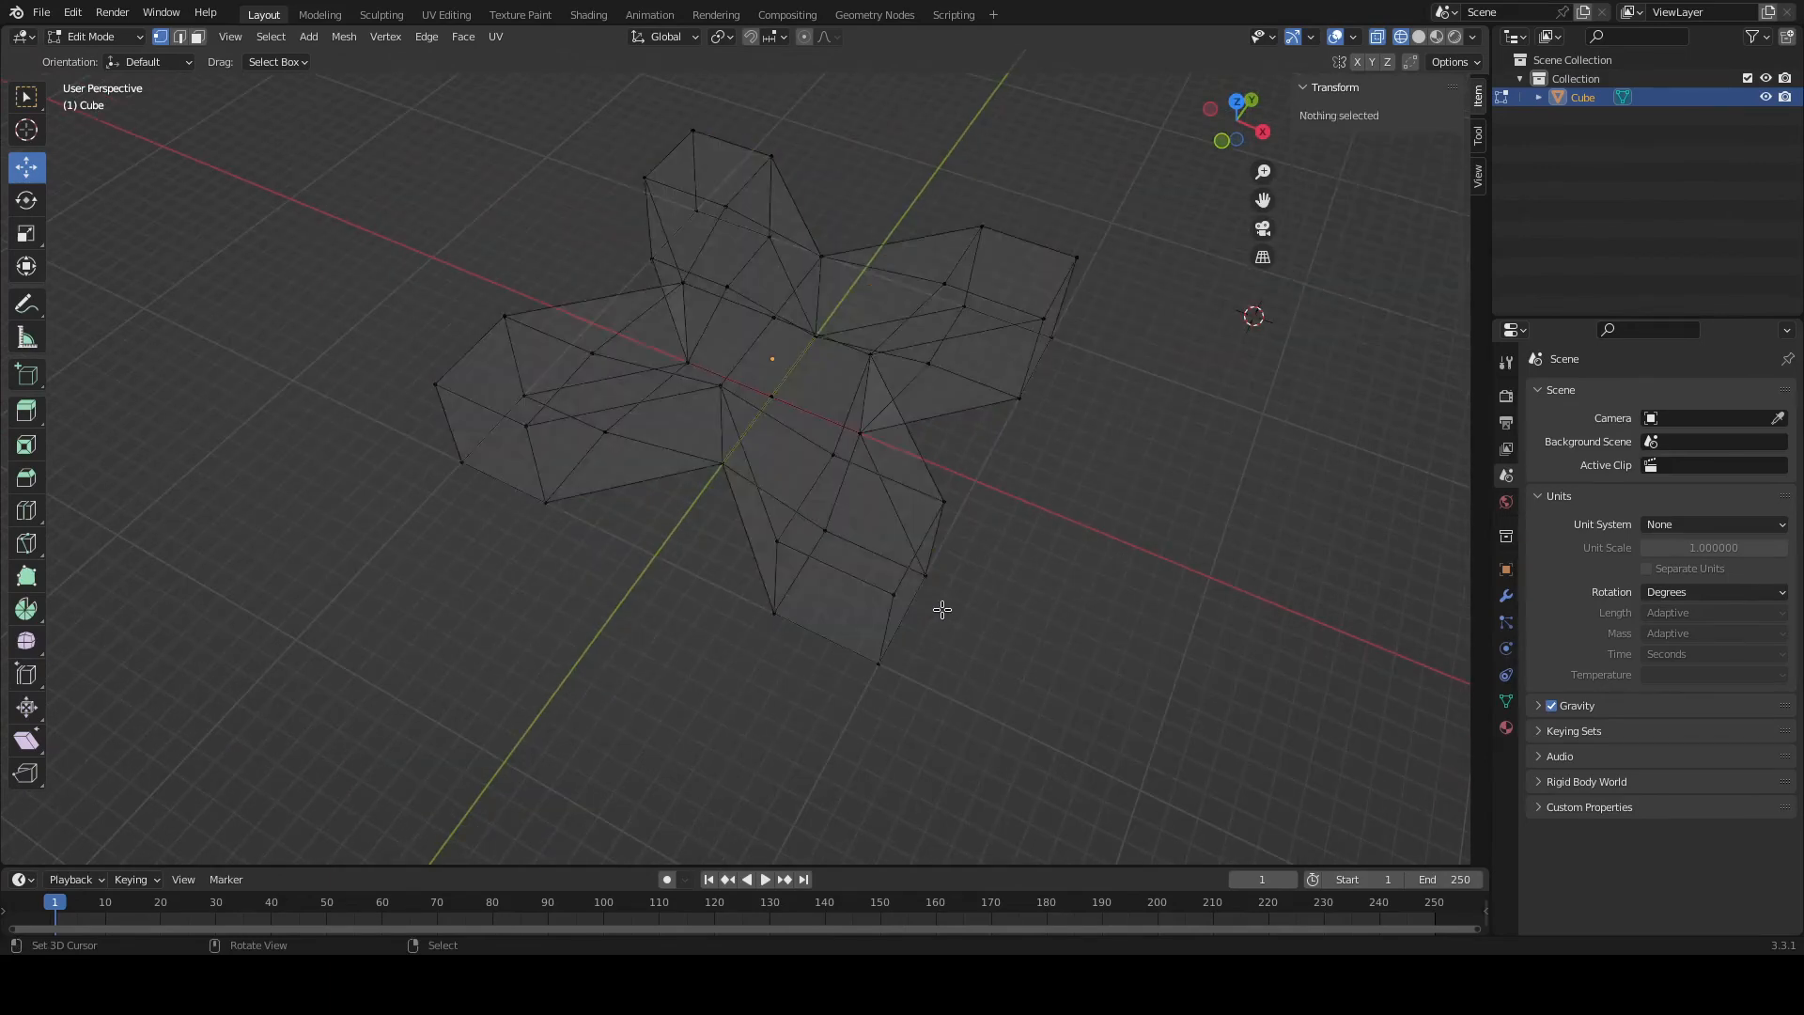
# Switch to edge selection and select the X arm's vertical outer corner edge at X 10, Y -10.
pyautogui.click(180, 37)
pyautogui.click(892, 620)
pyautogui.moveTo(995, 612); pyautogui.dragTo(1007, 574, button='middle')
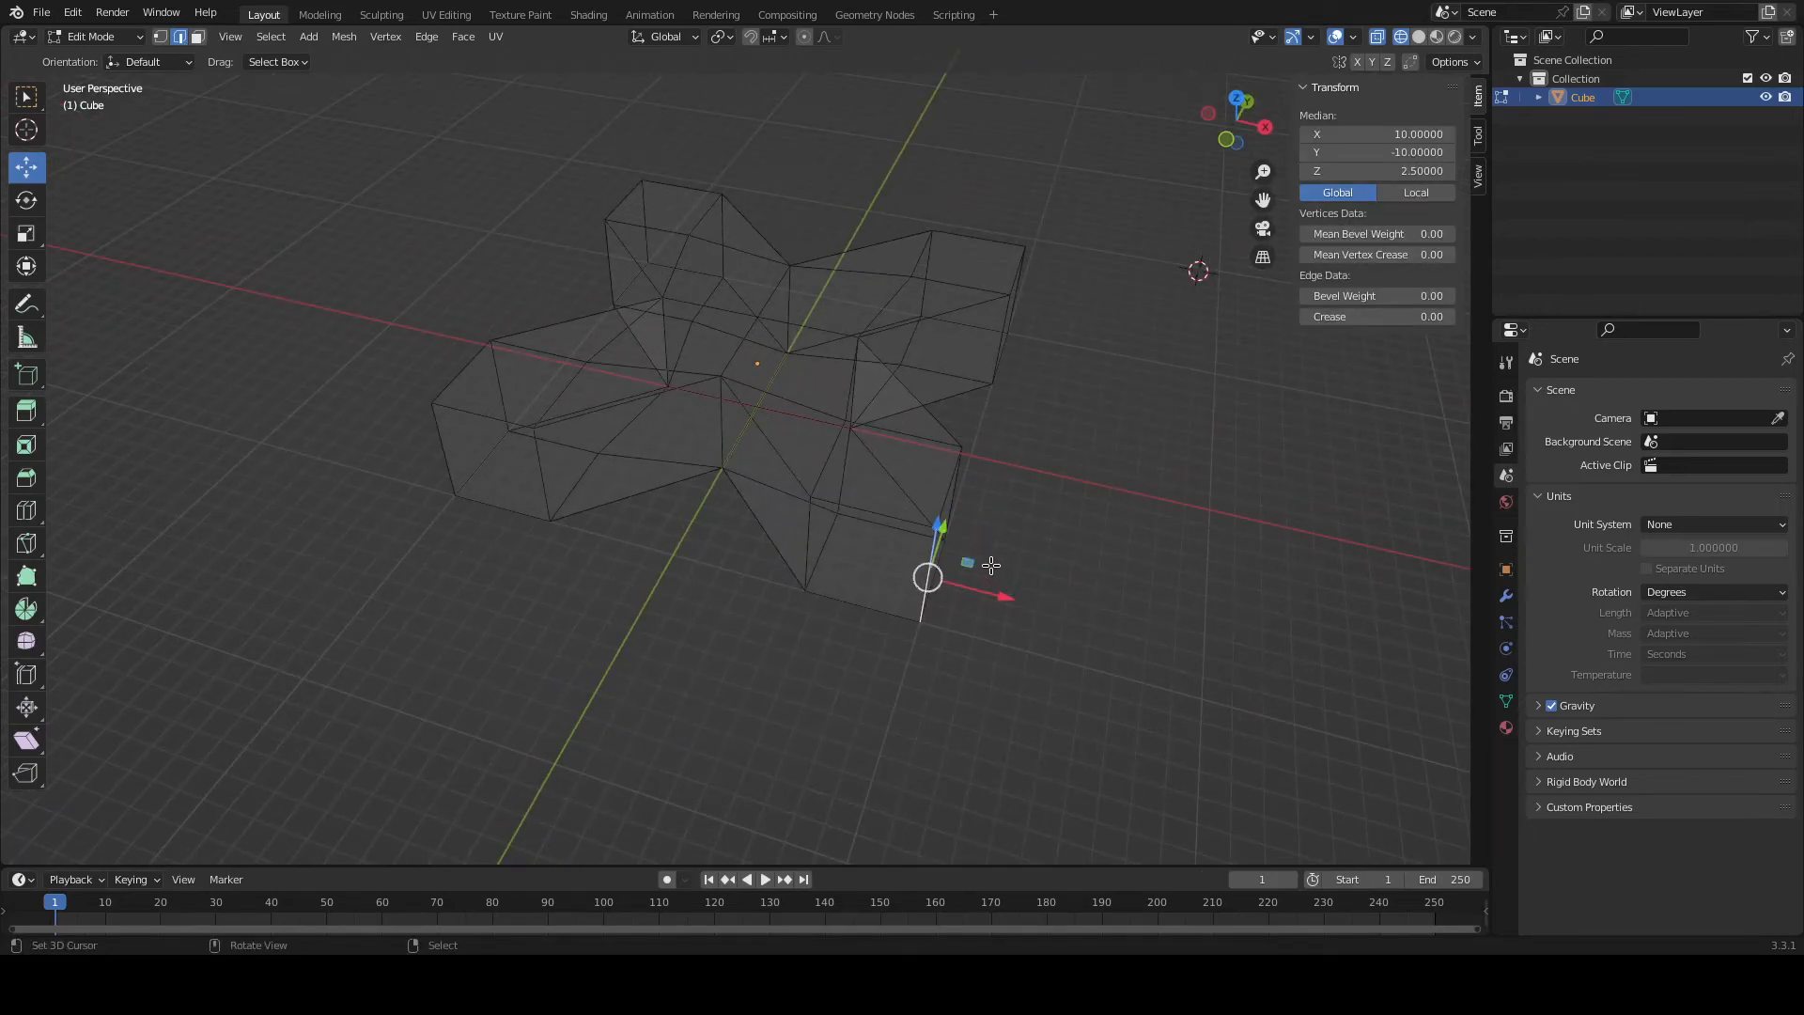
pyautogui.moveTo(1033, 535); pyautogui.dragTo(1049, 544, button='middle')
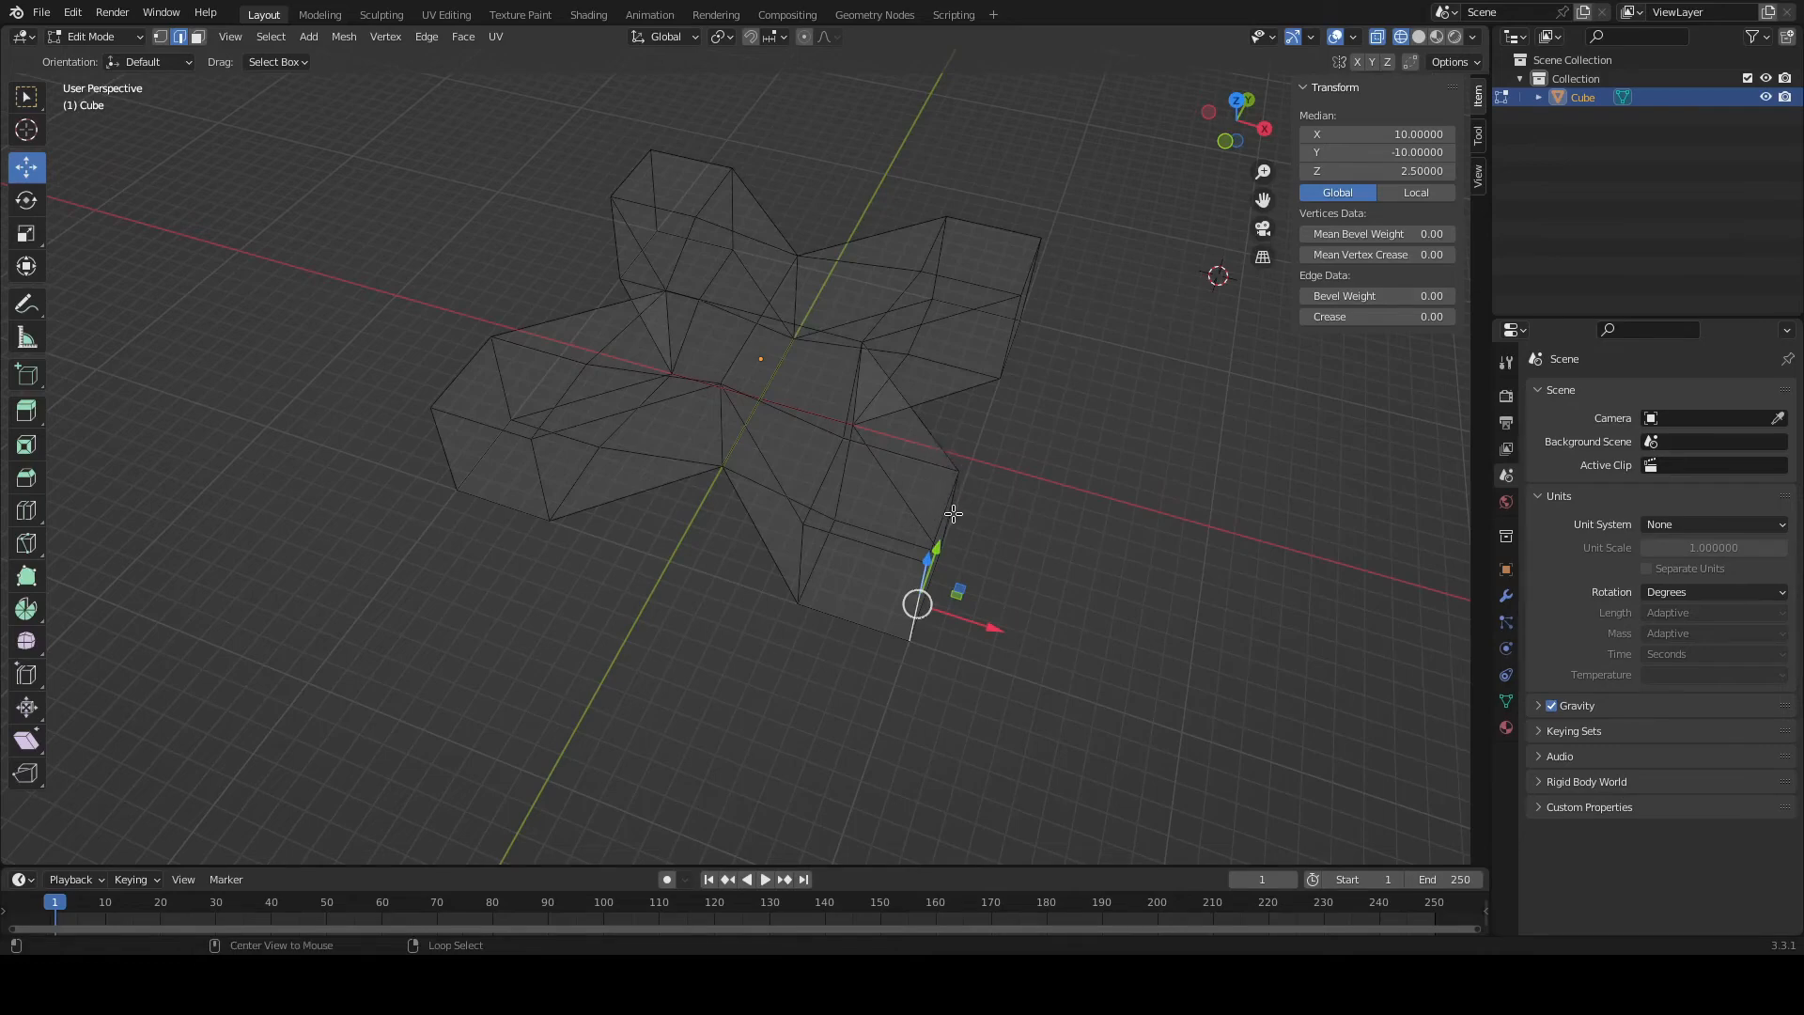
# Try a 4-segment bevel on the selected outer corner edge and undo it.
pyautogui.hotkey('alt', 'b')
pyautogui.press('Escape')
pyautogui.hotkey('ctrl', 'b')
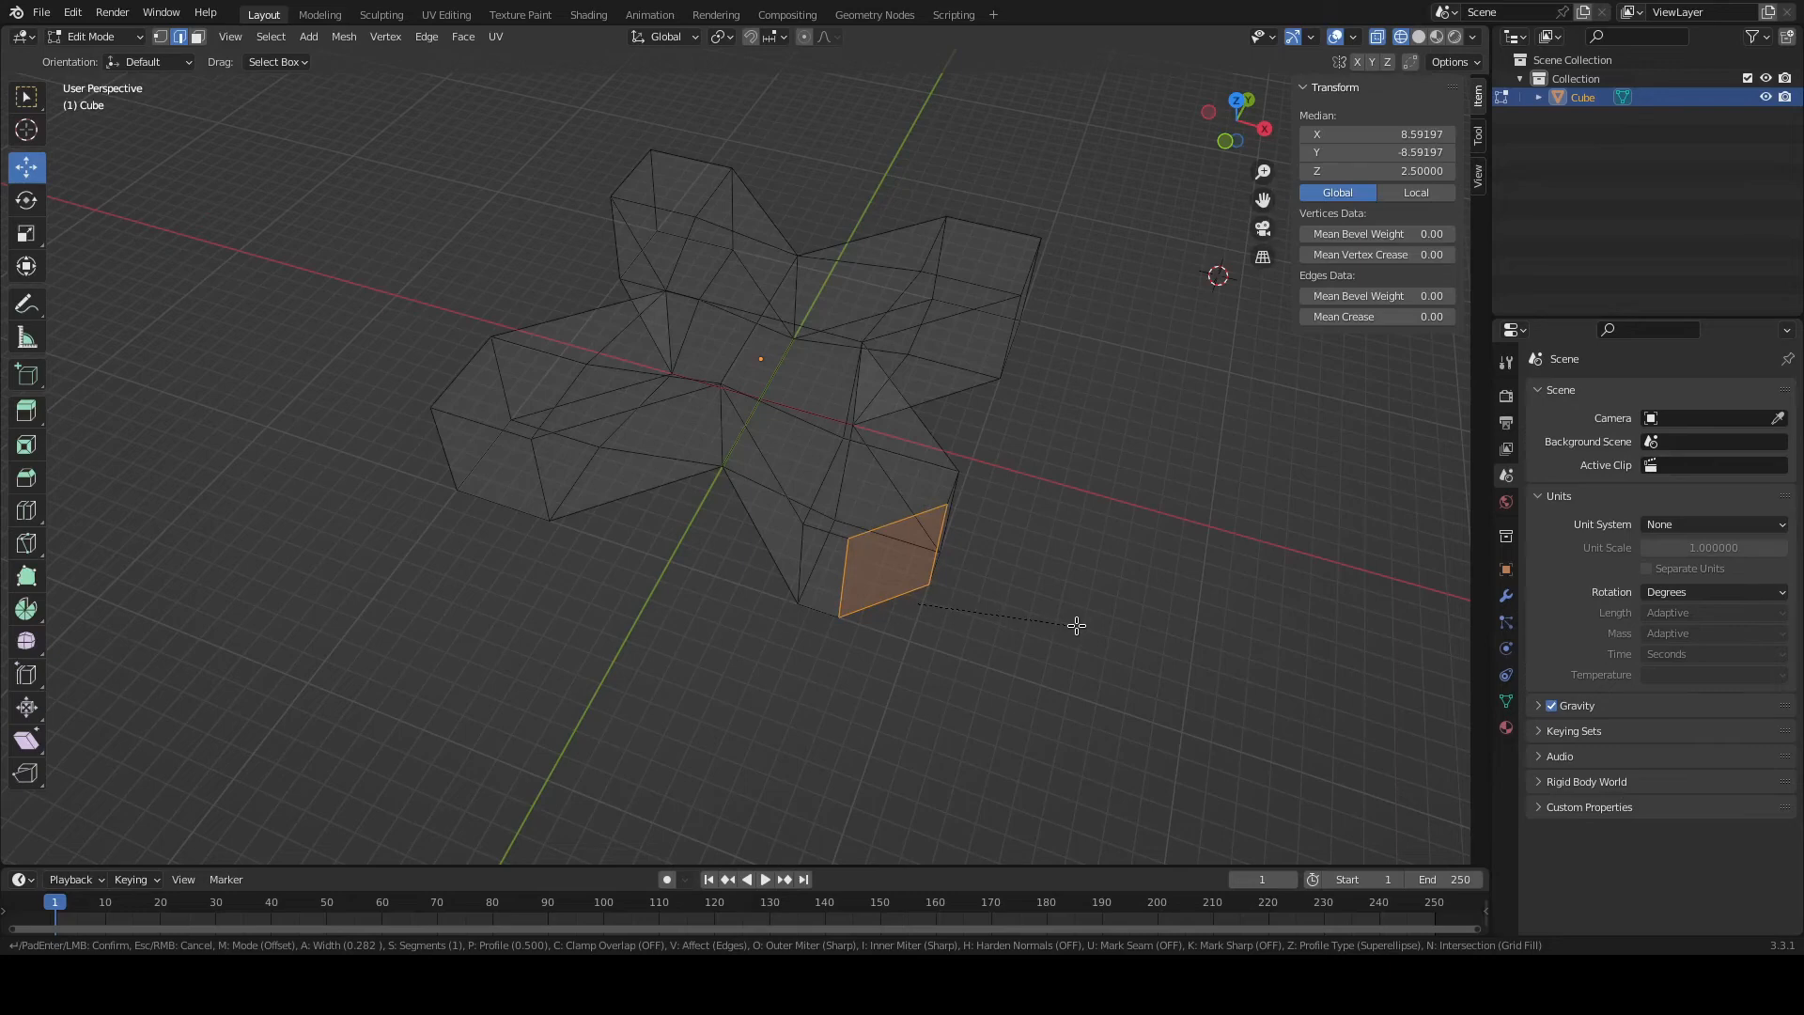
pyautogui.scroll(1, 1077, 626)
pyautogui.scroll(1, 1077, 626)
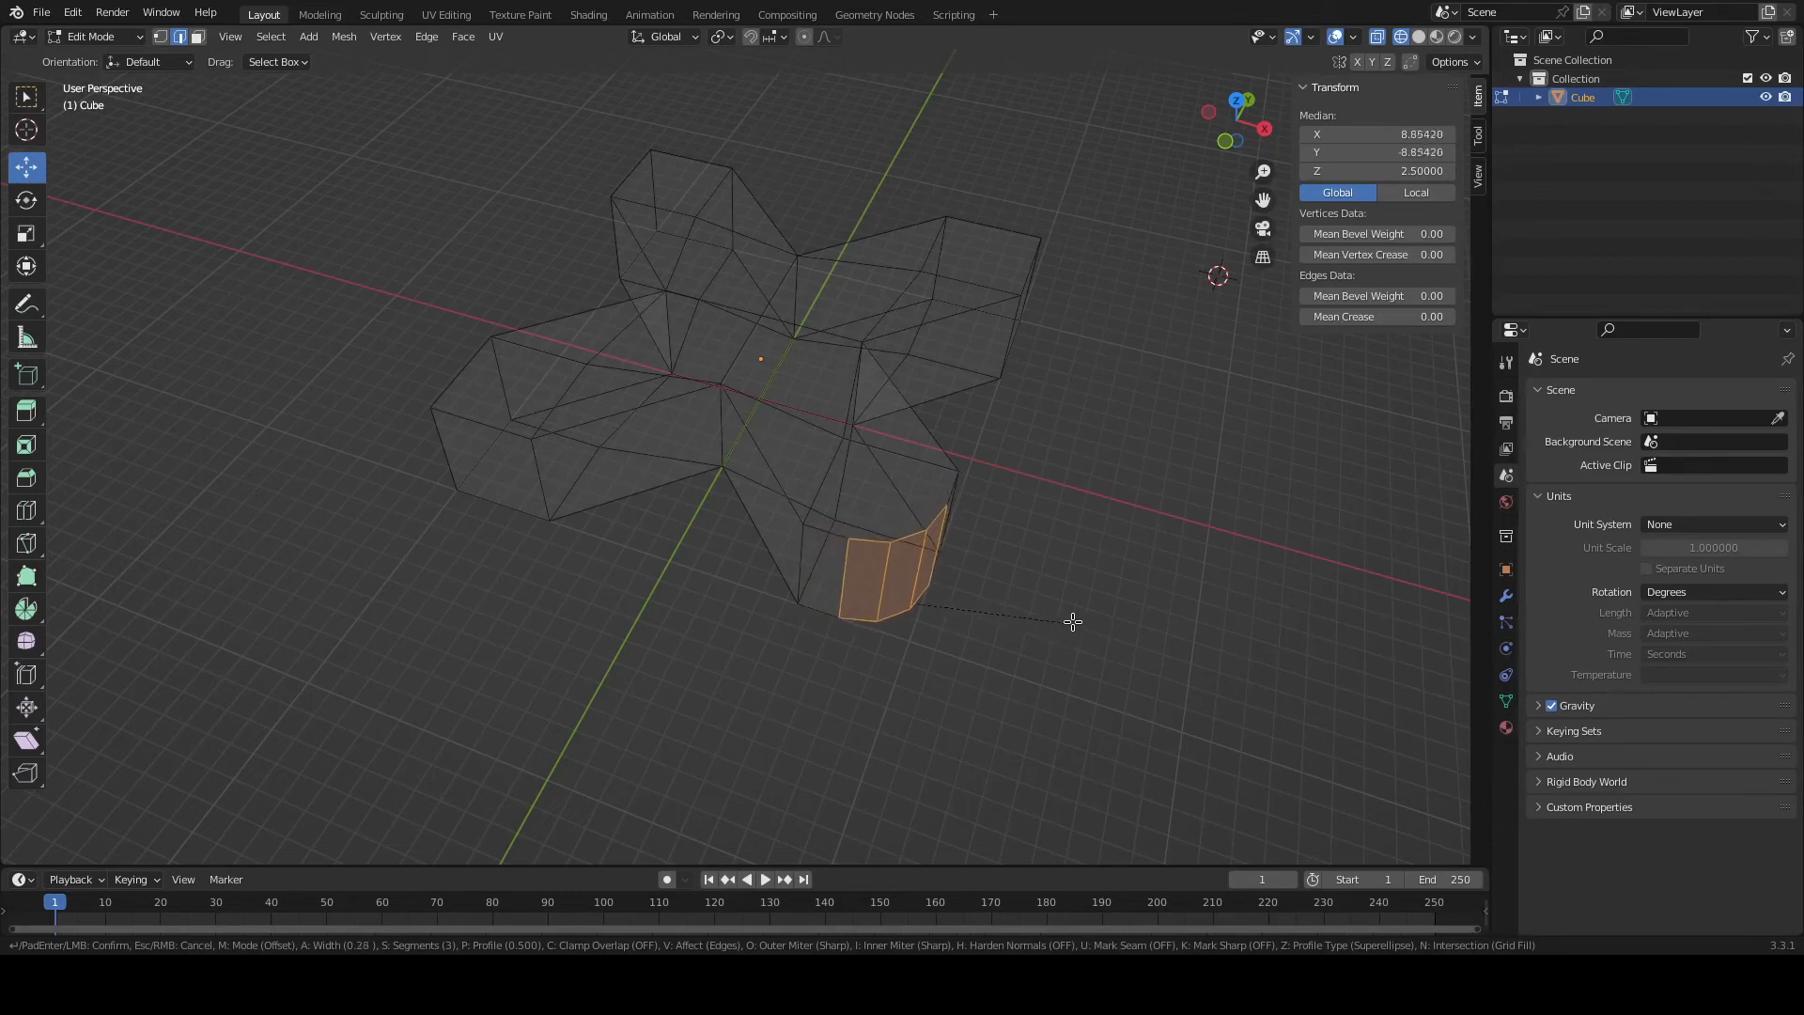
pyautogui.scroll(1, 1078, 636)
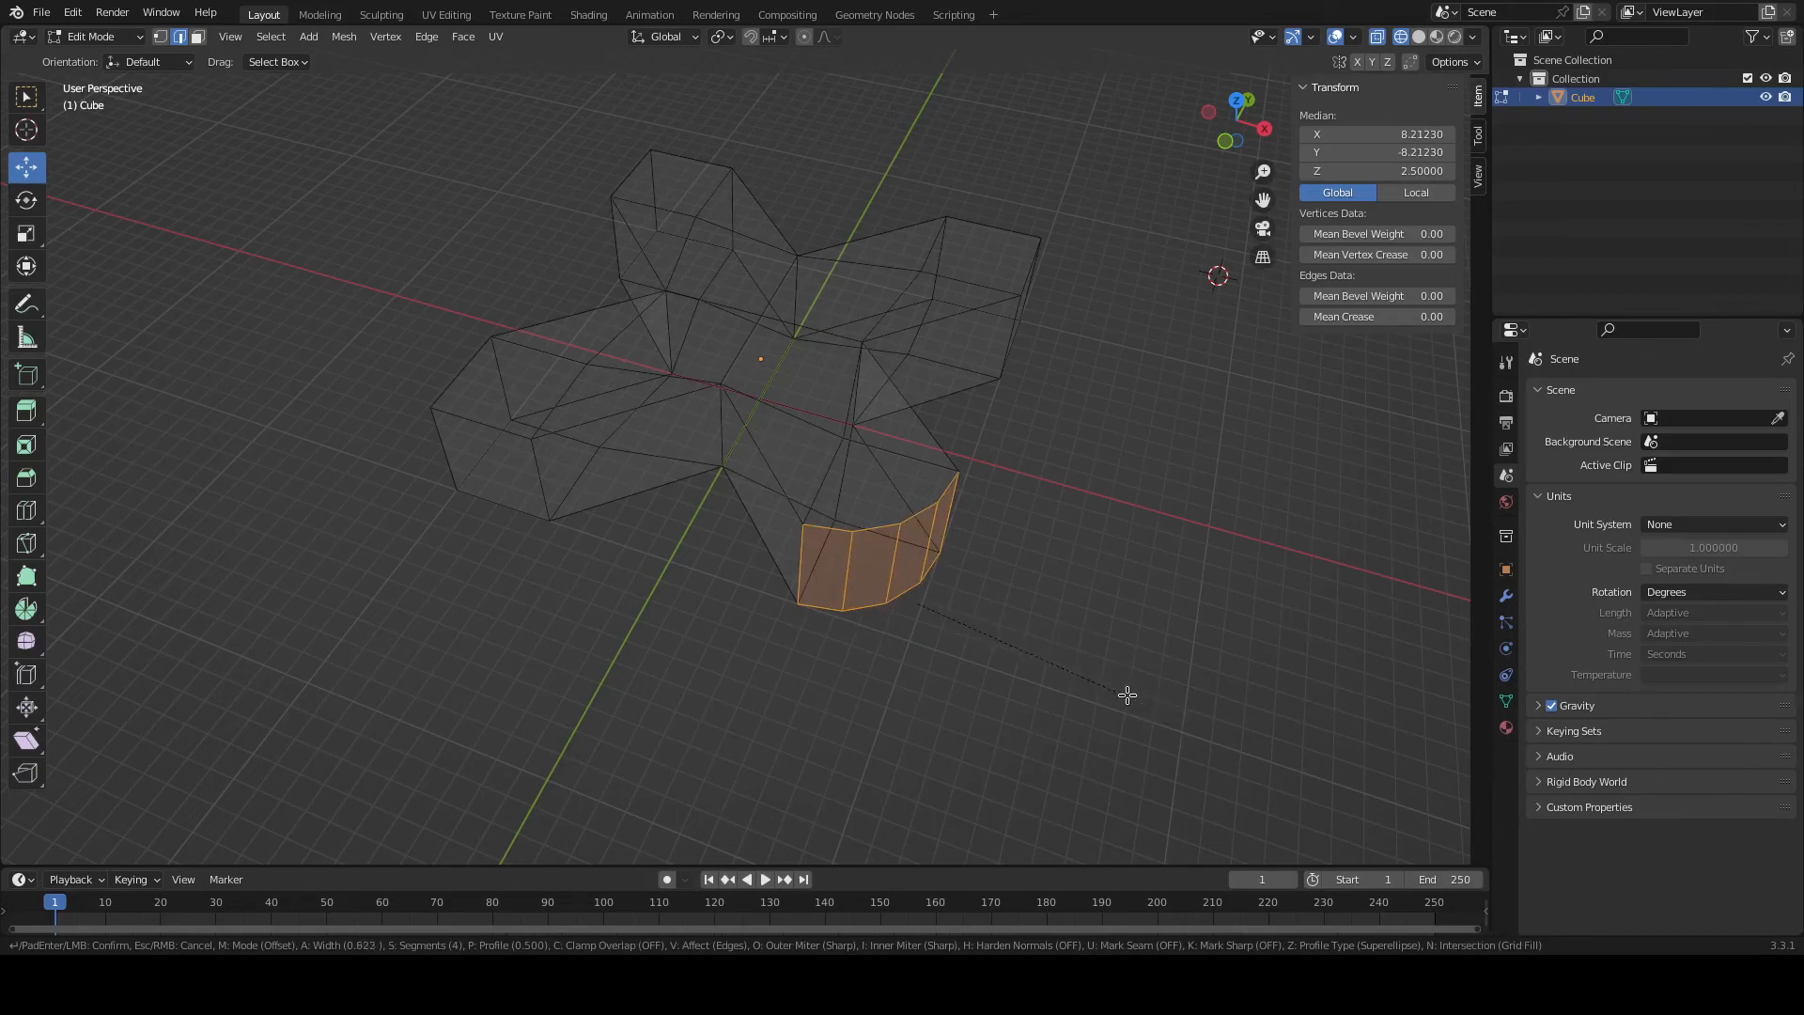
pyautogui.click(1043, 643)
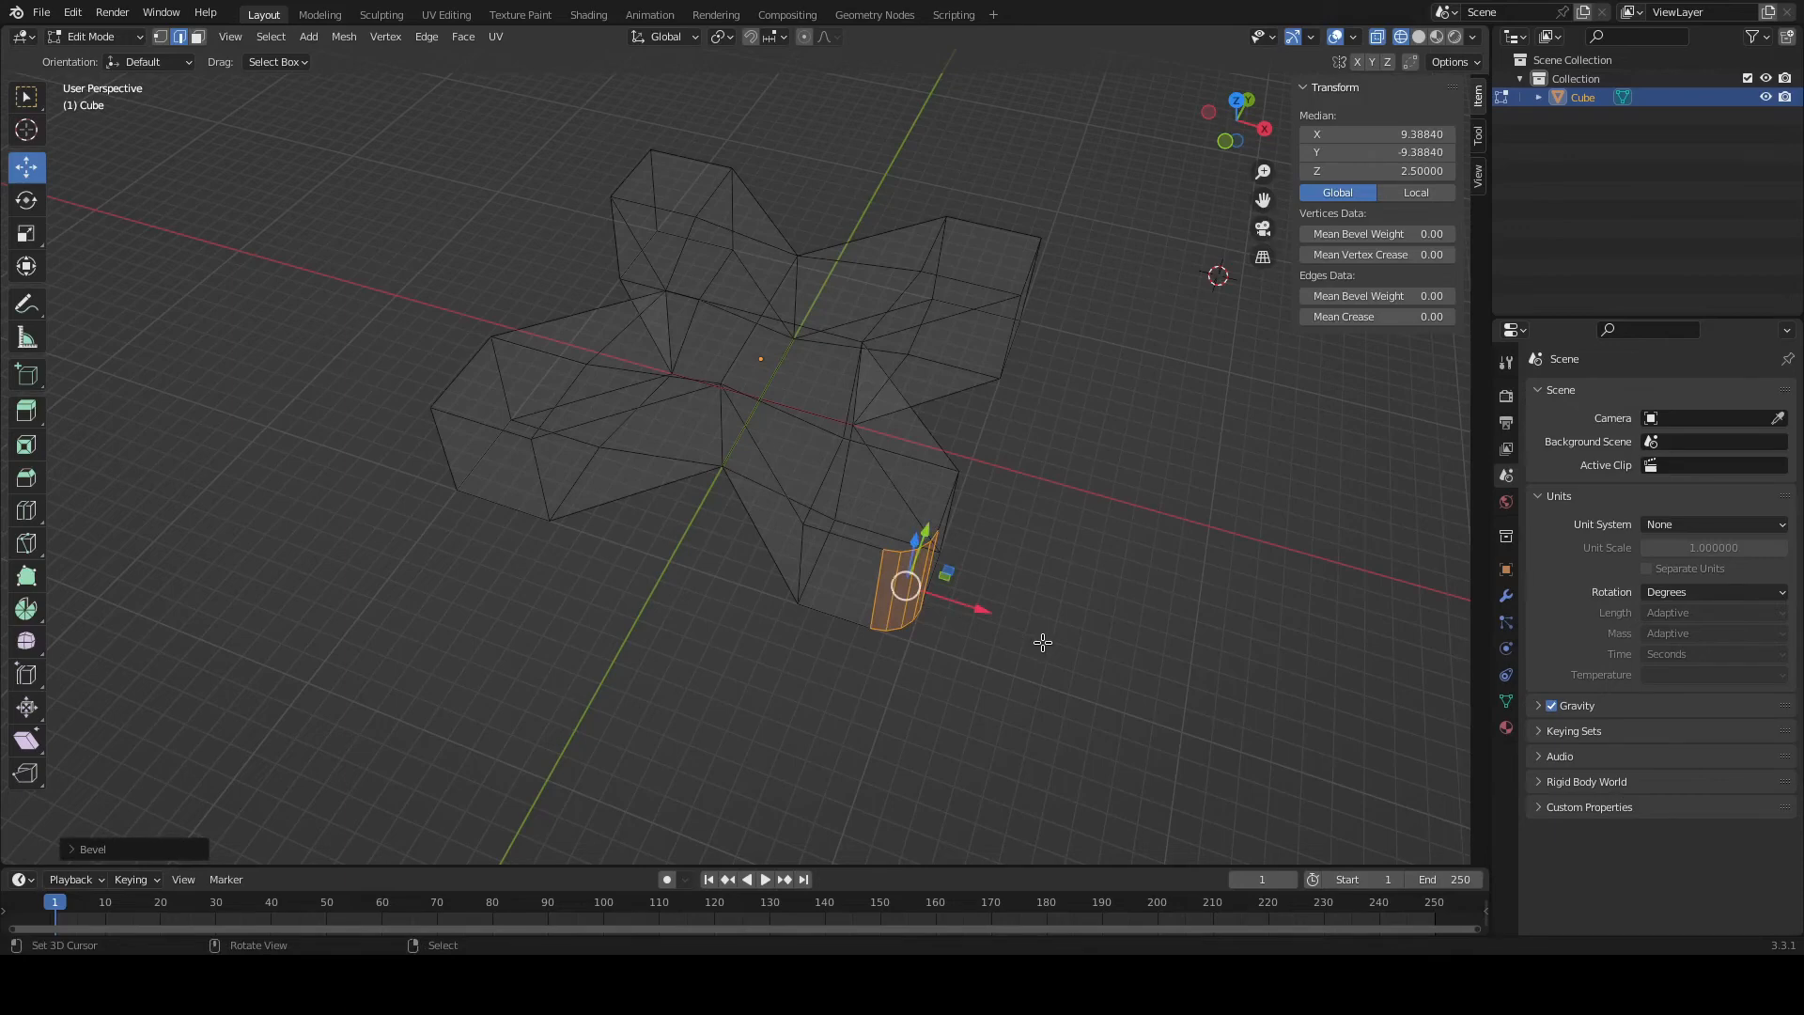
pyautogui.moveTo(1153, 601); pyautogui.dragTo(1036, 534, button='middle')
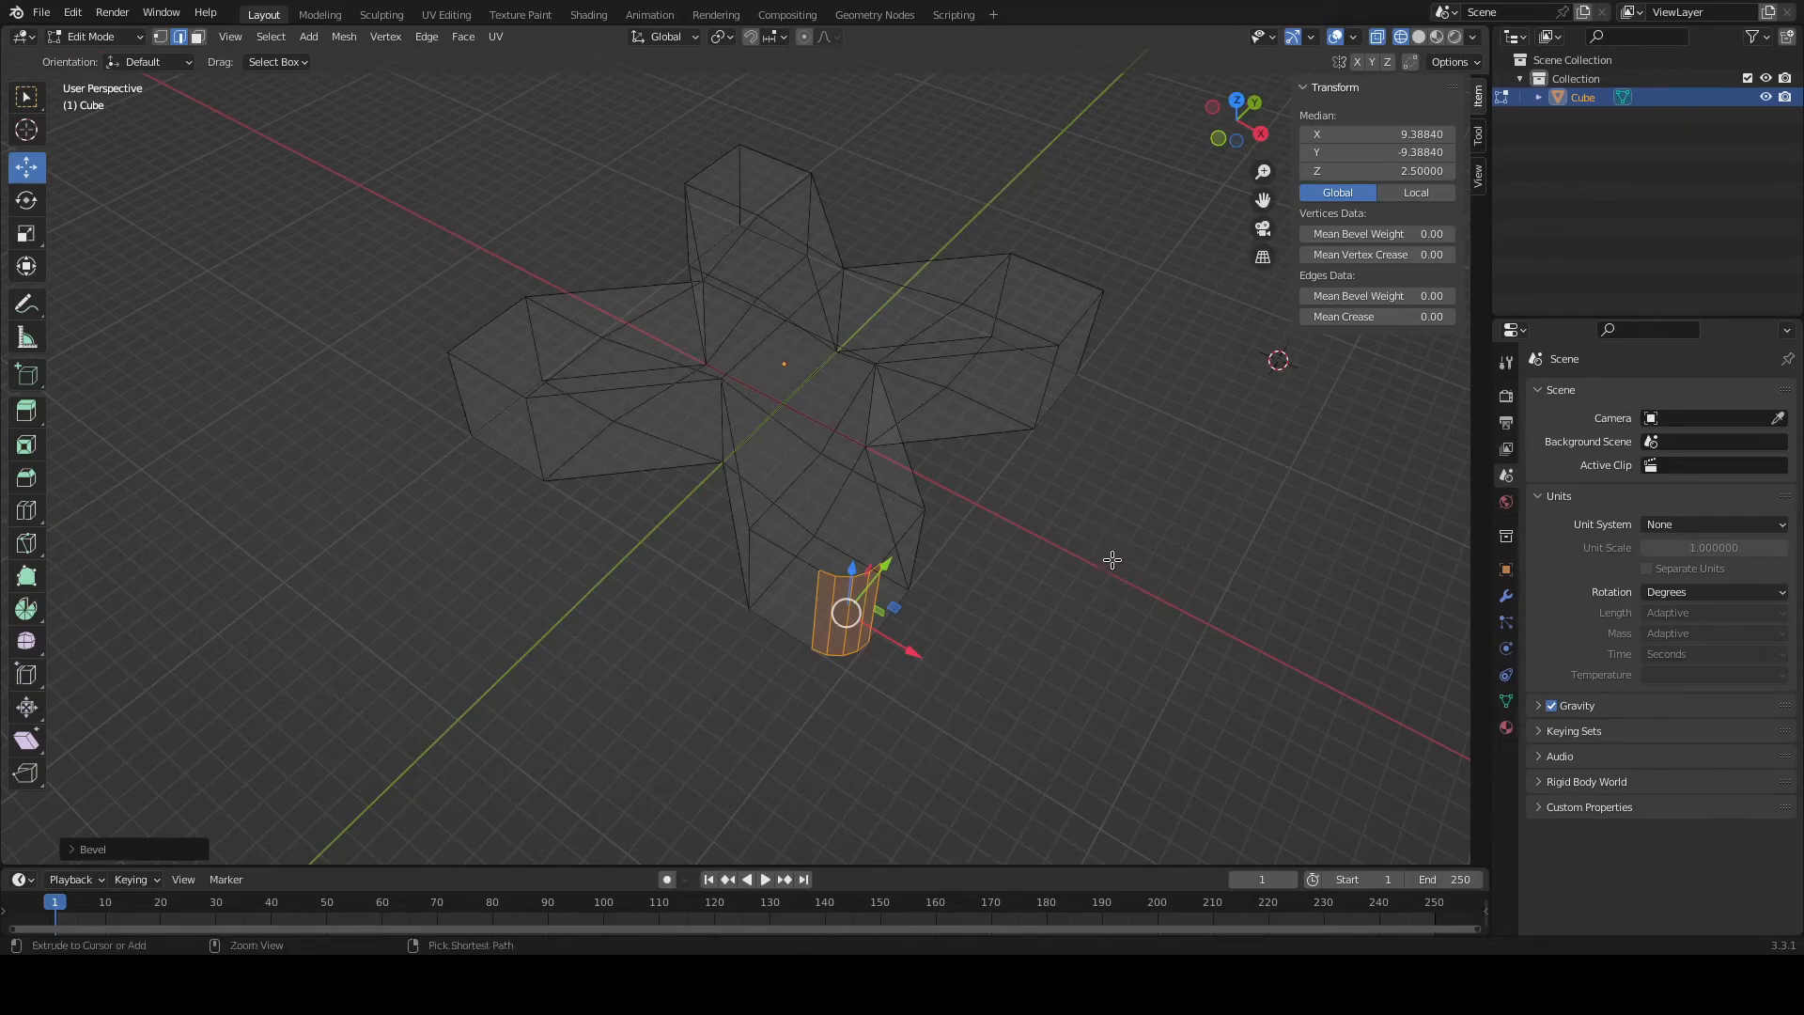
pyautogui.hotkey('ctrl', 'z')
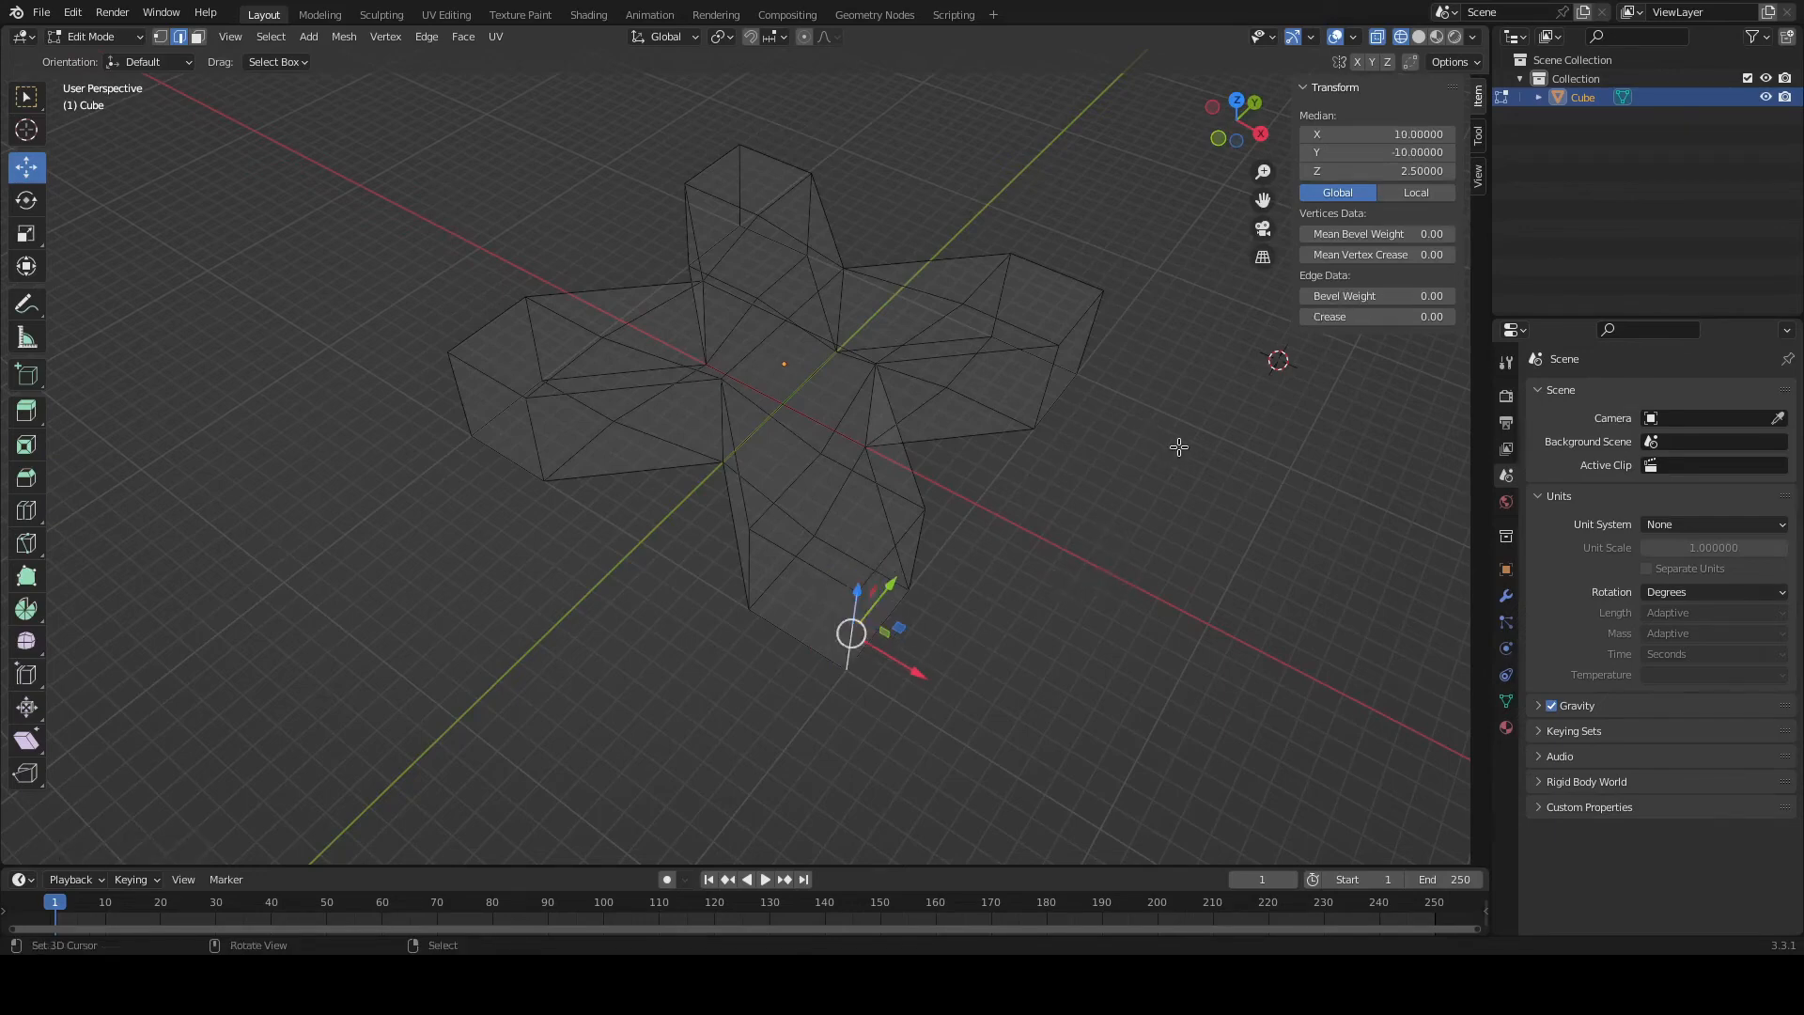
# Add the other three arms' outer corner edges to the selection and bevel all four with 4 segments, about 0.17 wide.
pyautogui.moveTo(1196, 482); pyautogui.dragTo(1034, 479, button='middle')
pyautogui.moveTo(1077, 644); pyautogui.dragTo(990, 615, button='middle')
pyautogui.keyDown('shift'); pyautogui.click(1013, 705); pyautogui.keyUp('shift')
pyautogui.keyDown('shift'); pyautogui.click(1096, 568); pyautogui.keyUp('shift')
pyautogui.keyDown('shift'); pyautogui.click(994, 594); pyautogui.keyUp('shift')
pyautogui.moveTo(1119, 592); pyautogui.dragTo(944, 559, button='middle')
pyautogui.hotkey('ctrl', 'b')
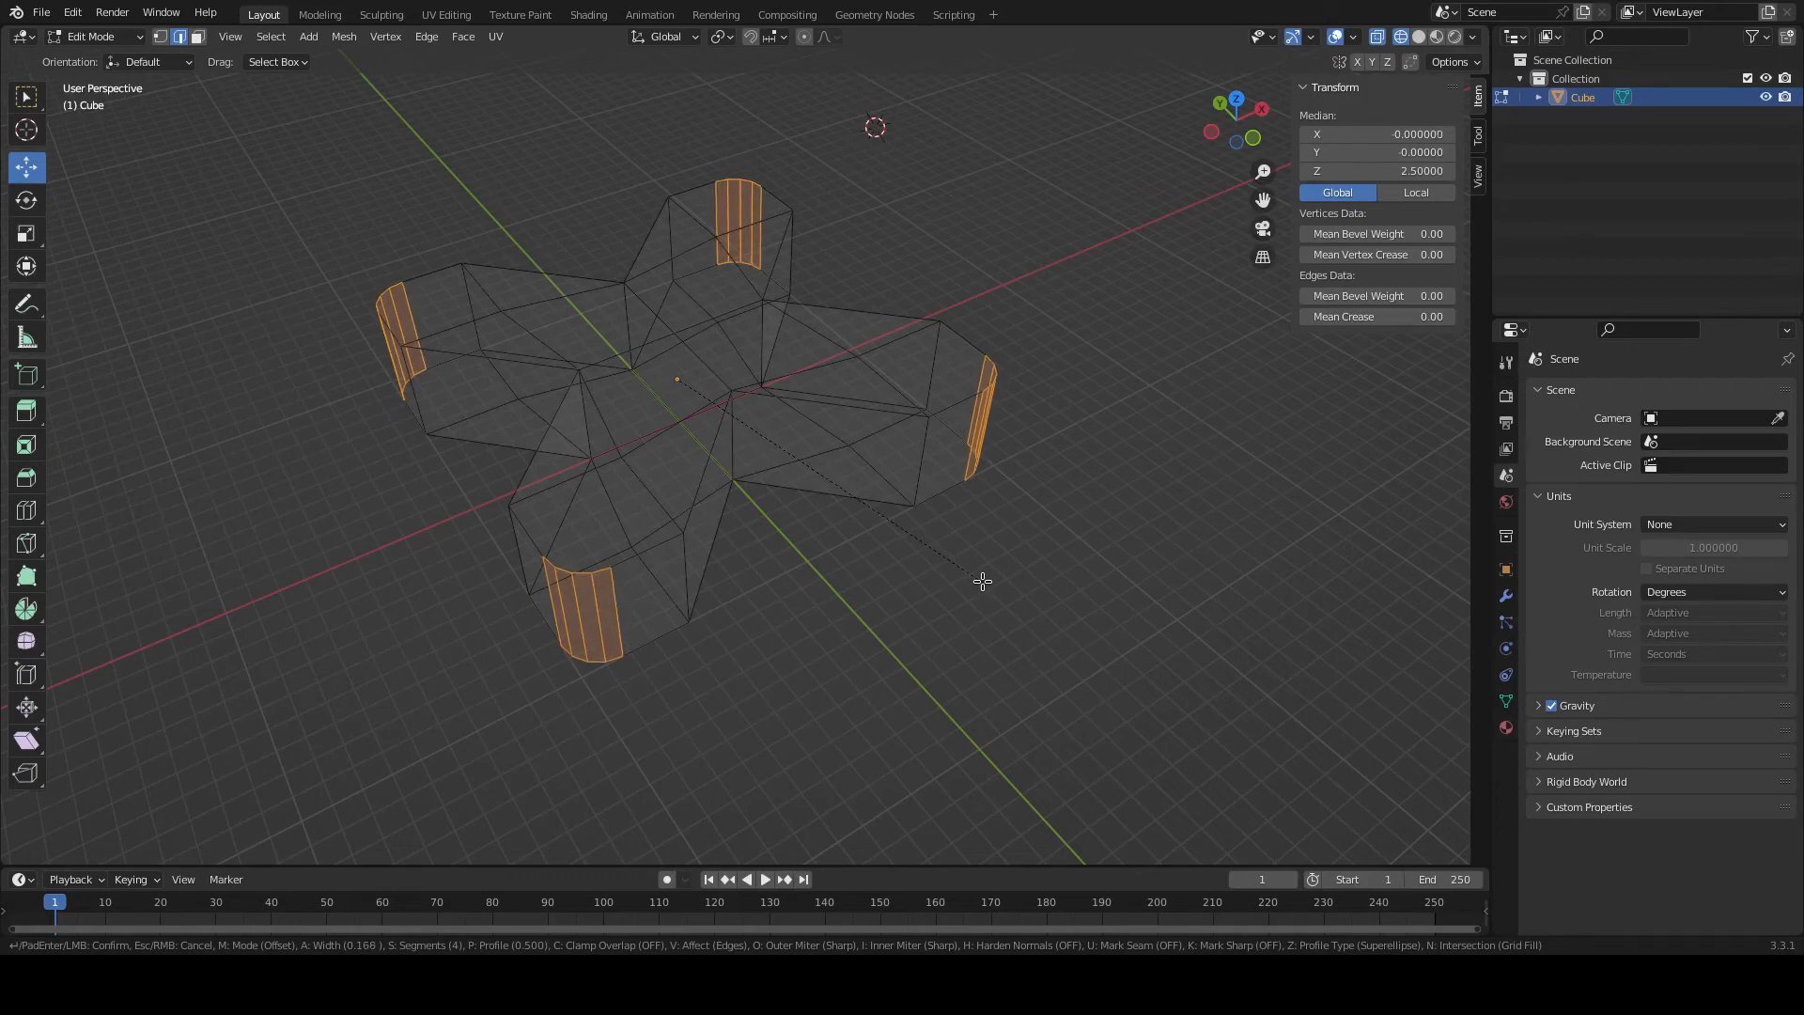
pyautogui.click(980, 583)
# Show the X piece in solid shading and return to Object Mode to inspect its rounded corners.
pyautogui.moveTo(1112, 516); pyautogui.dragTo(742, 499, button='middle')
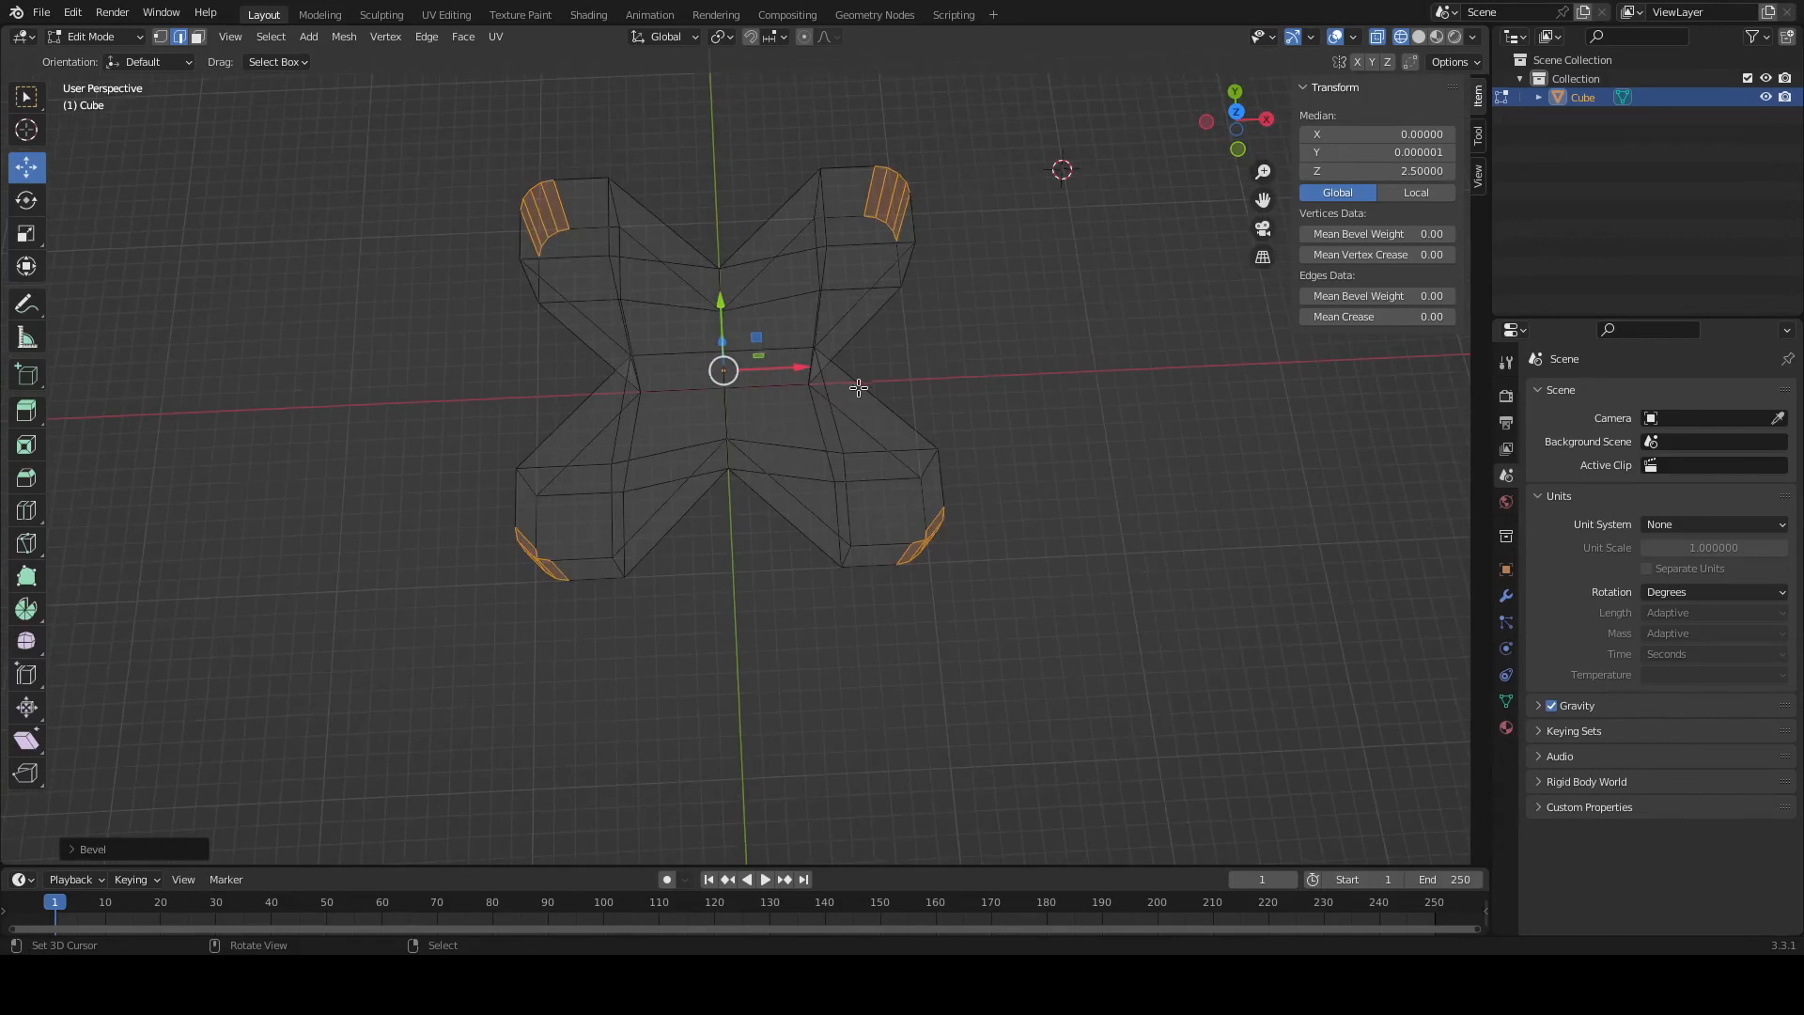
pyautogui.click(1419, 38)
pyautogui.moveTo(1090, 504)
pyautogui.mouseDown(button='middle')
pyautogui.moveTo(1034, 480)
pyautogui.moveTo(1031, 407)
pyautogui.mouseUp(button='middle')
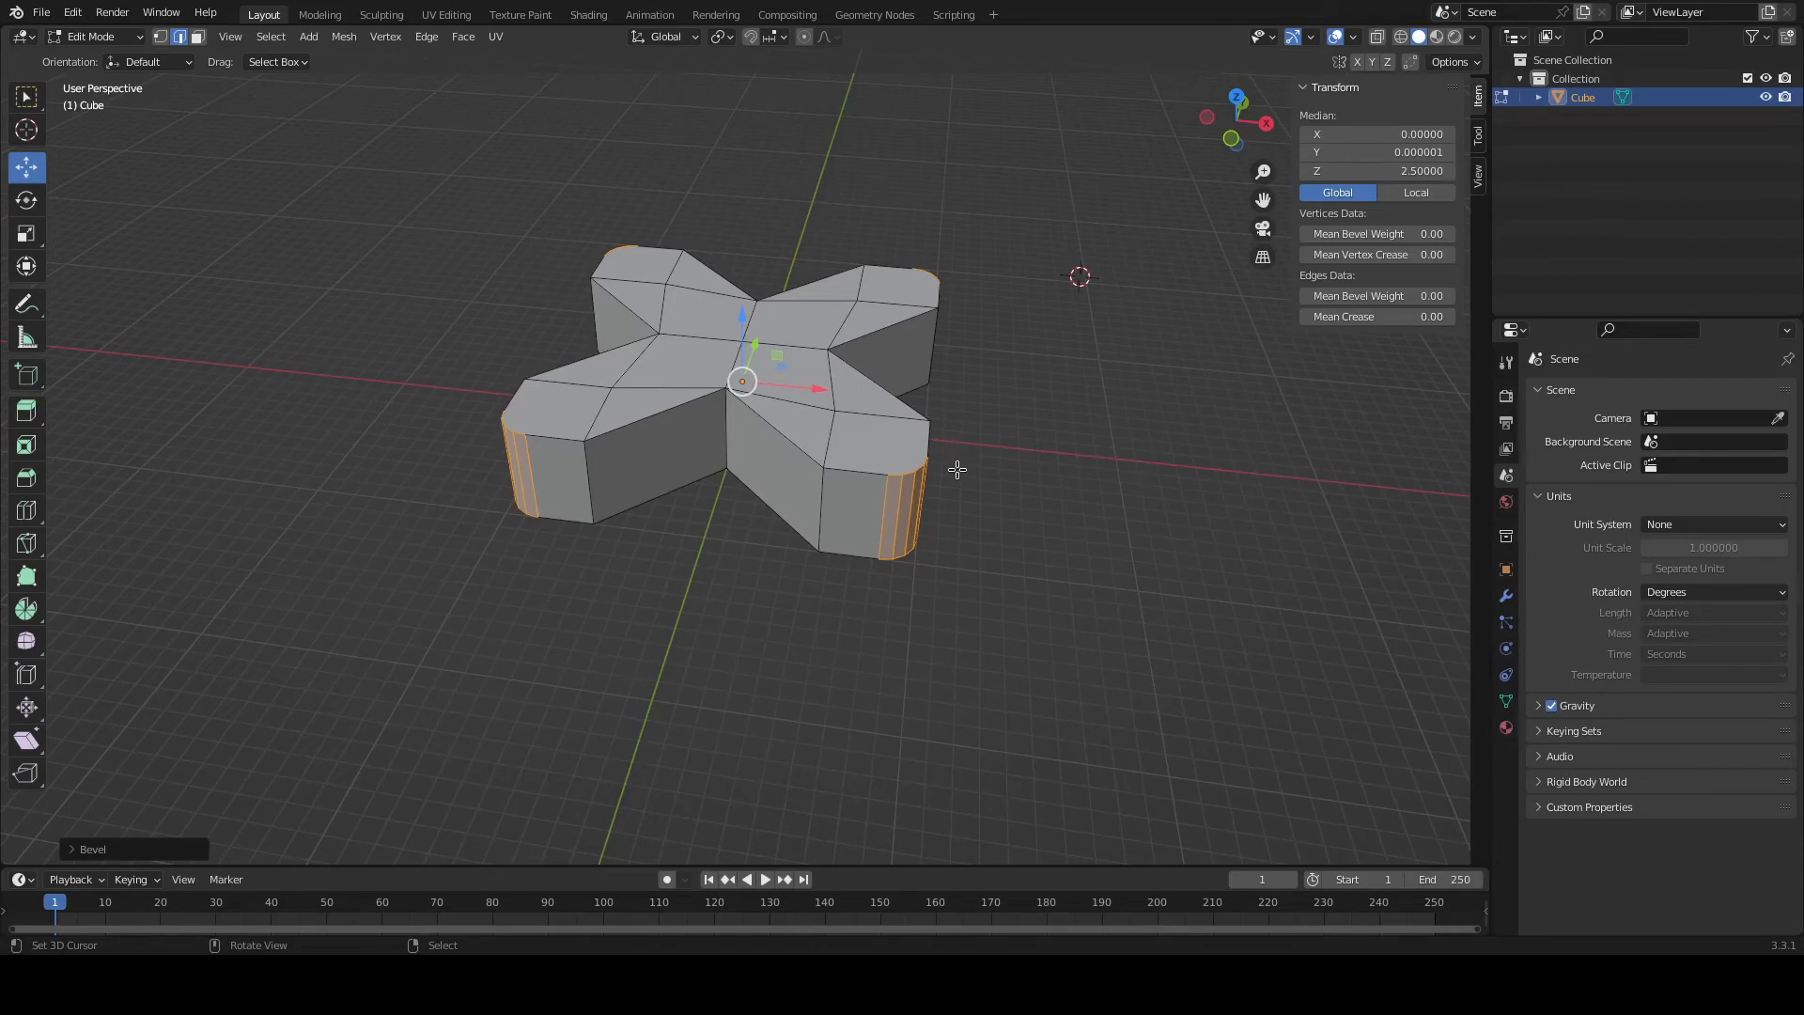
pyautogui.press('Tab')
pyautogui.moveTo(924, 463); pyautogui.dragTo(808, 372, button='middle')
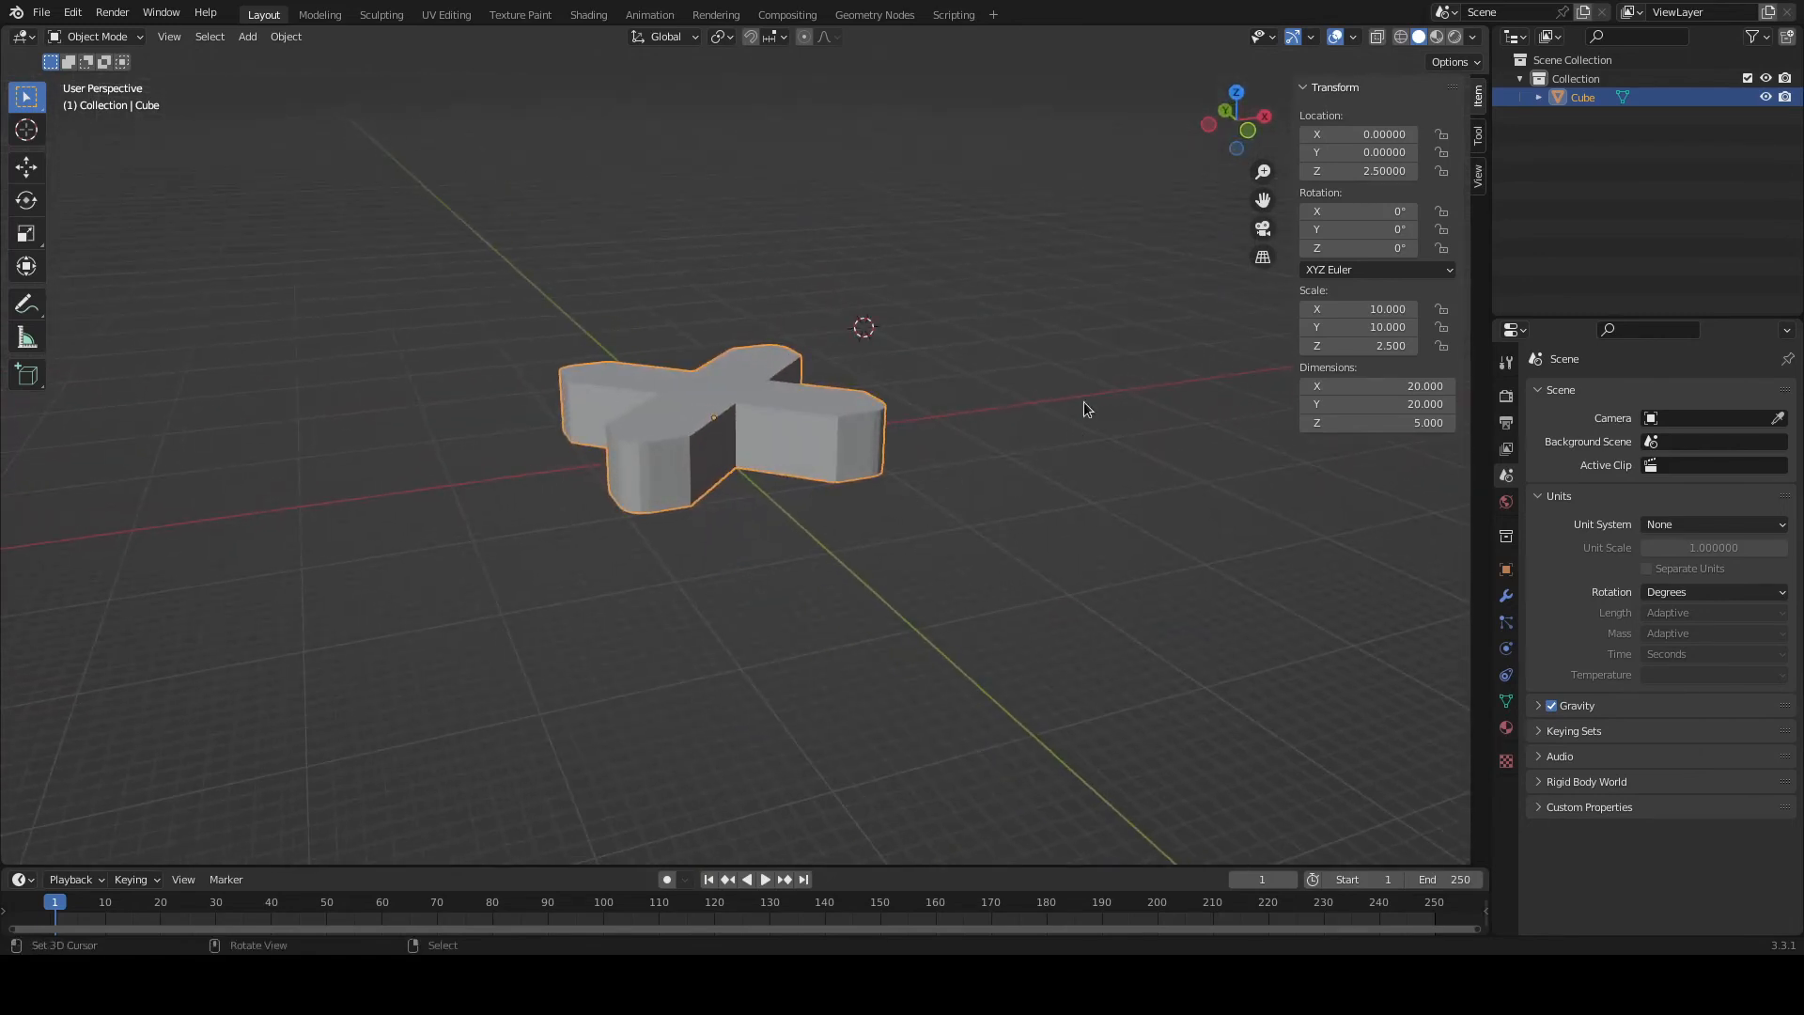
pyautogui.moveTo(785, 701); pyautogui.dragTo(770, 632, button='middle')
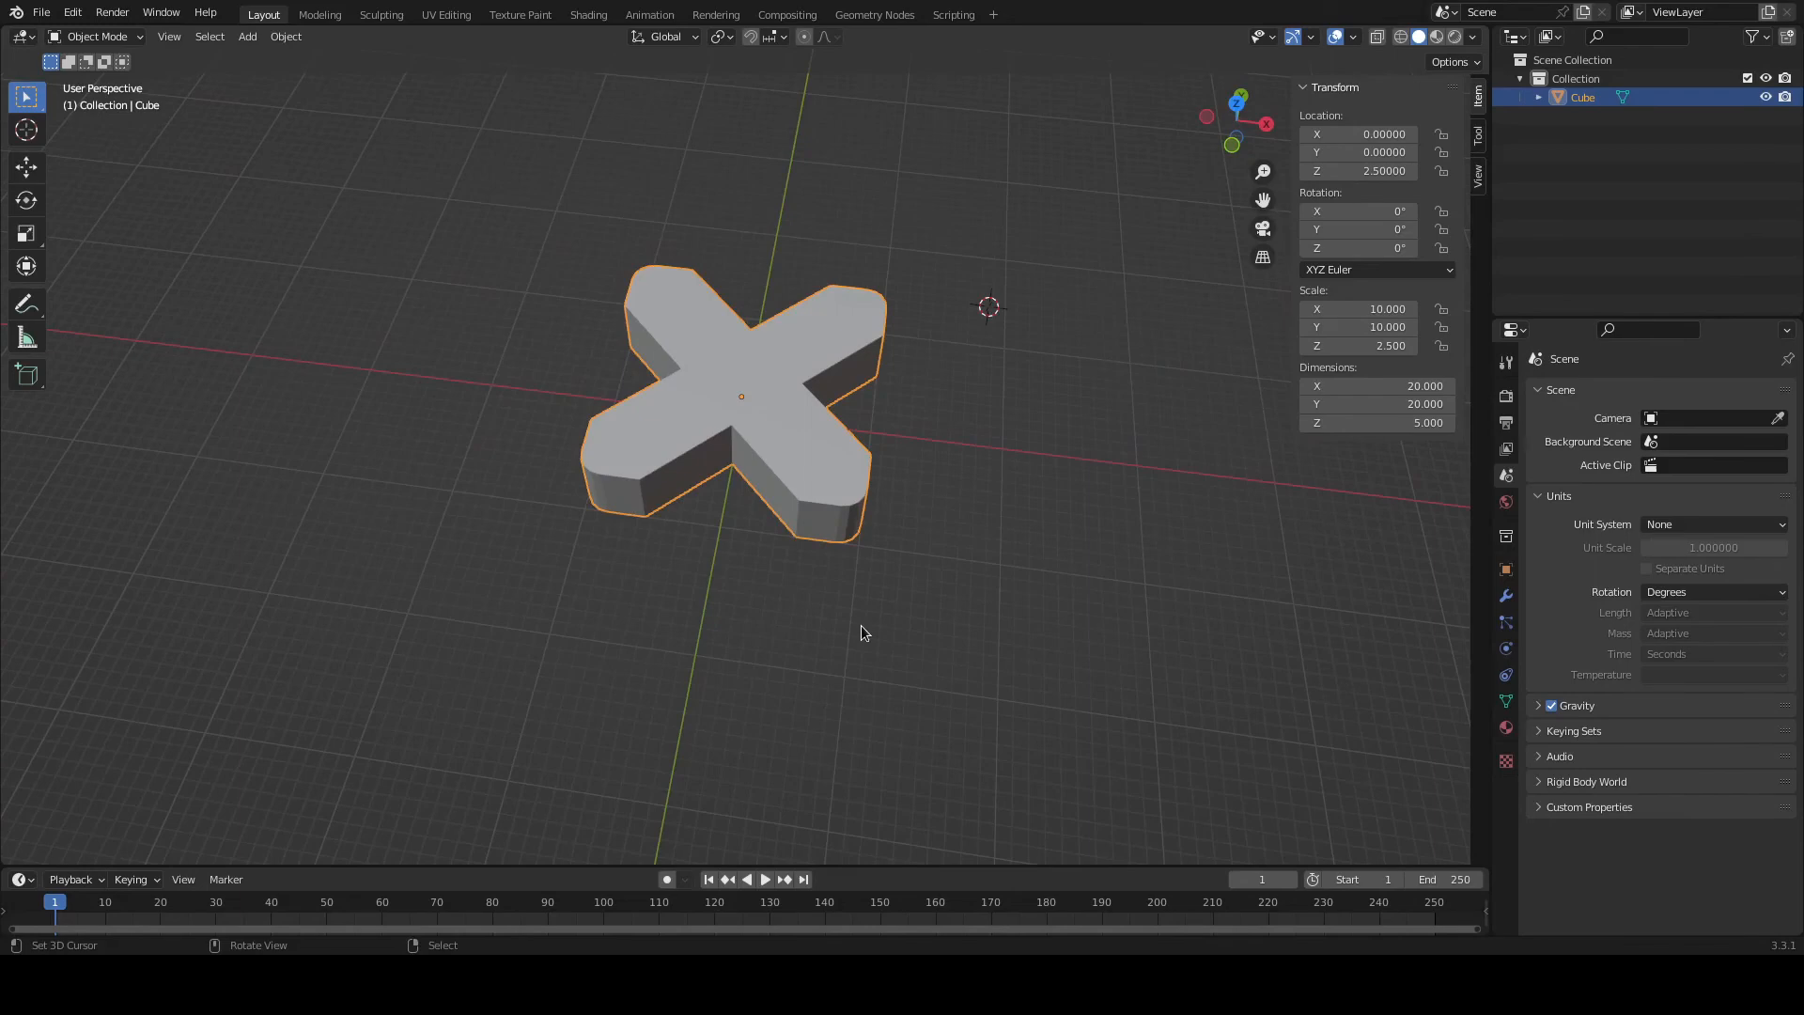
pyautogui.moveTo(894, 453)
pyautogui.mouseDown(button='middle')
pyautogui.moveTo(922, 467)
pyautogui.moveTo(899, 460)
pyautogui.mouseUp(button='middle')
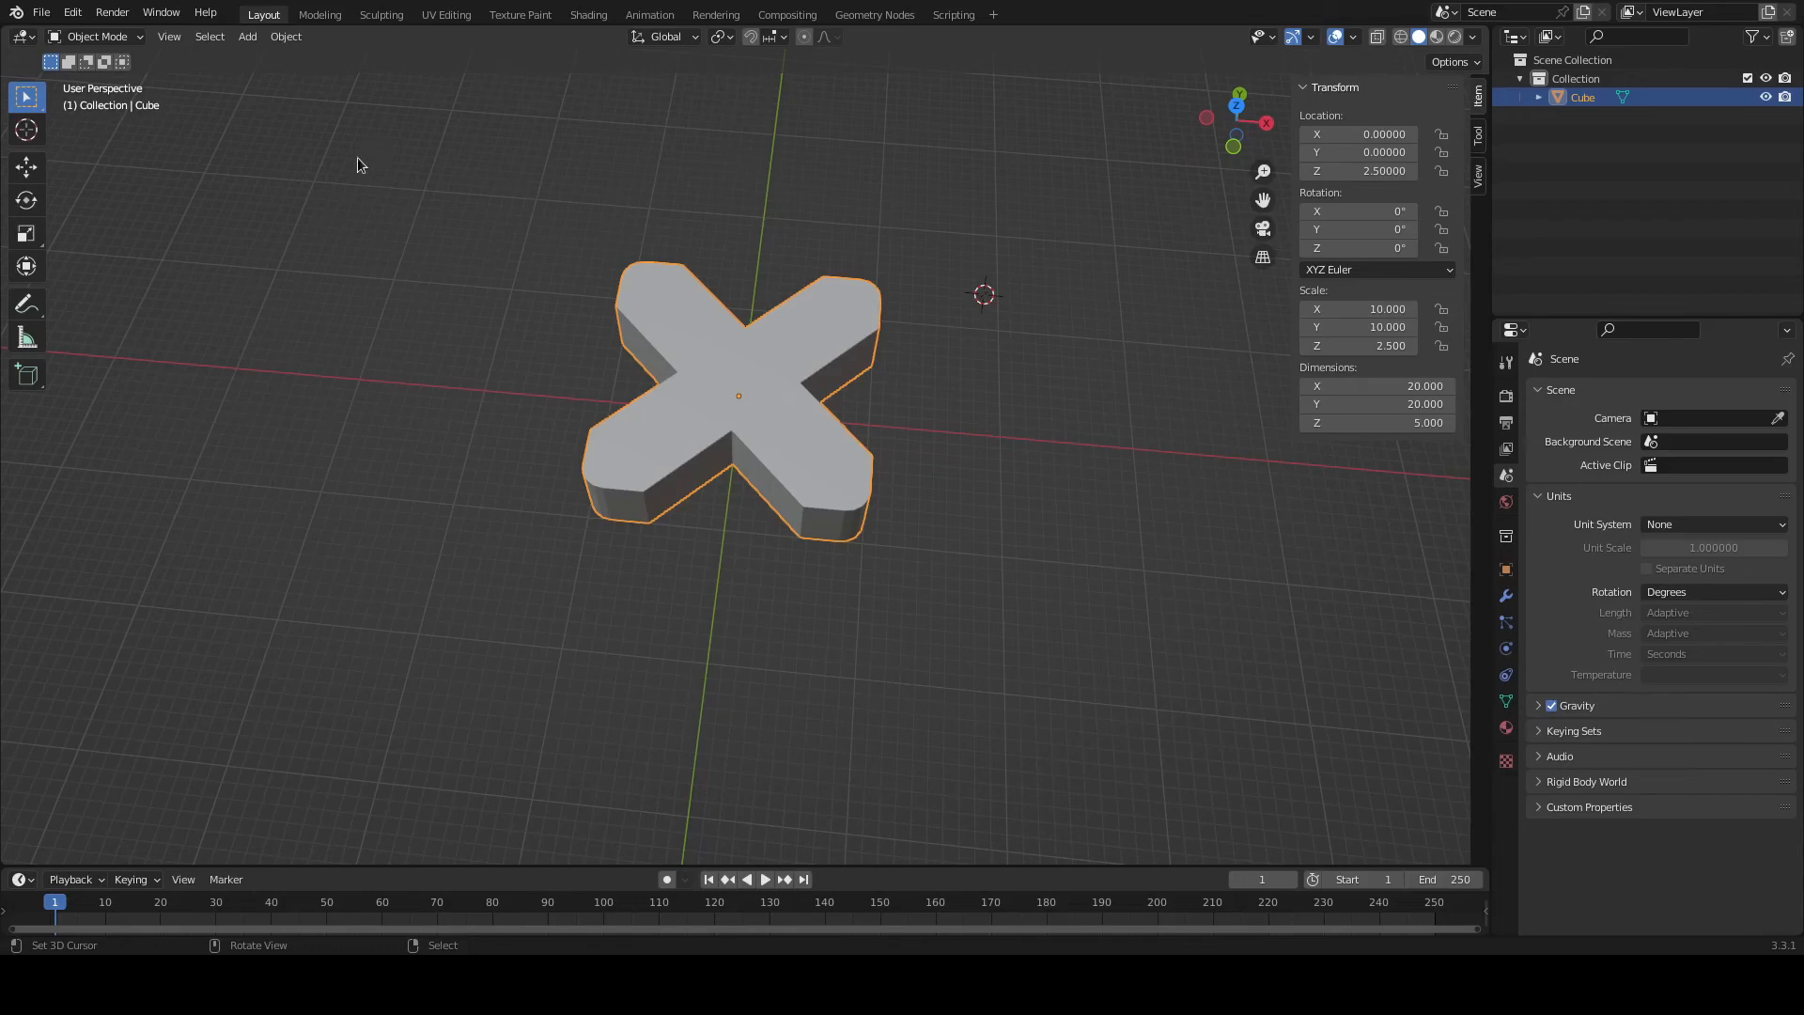
# Move the X piece along the X axis to about X -41.9, clear of the origin.
pyautogui.click(31, 177)
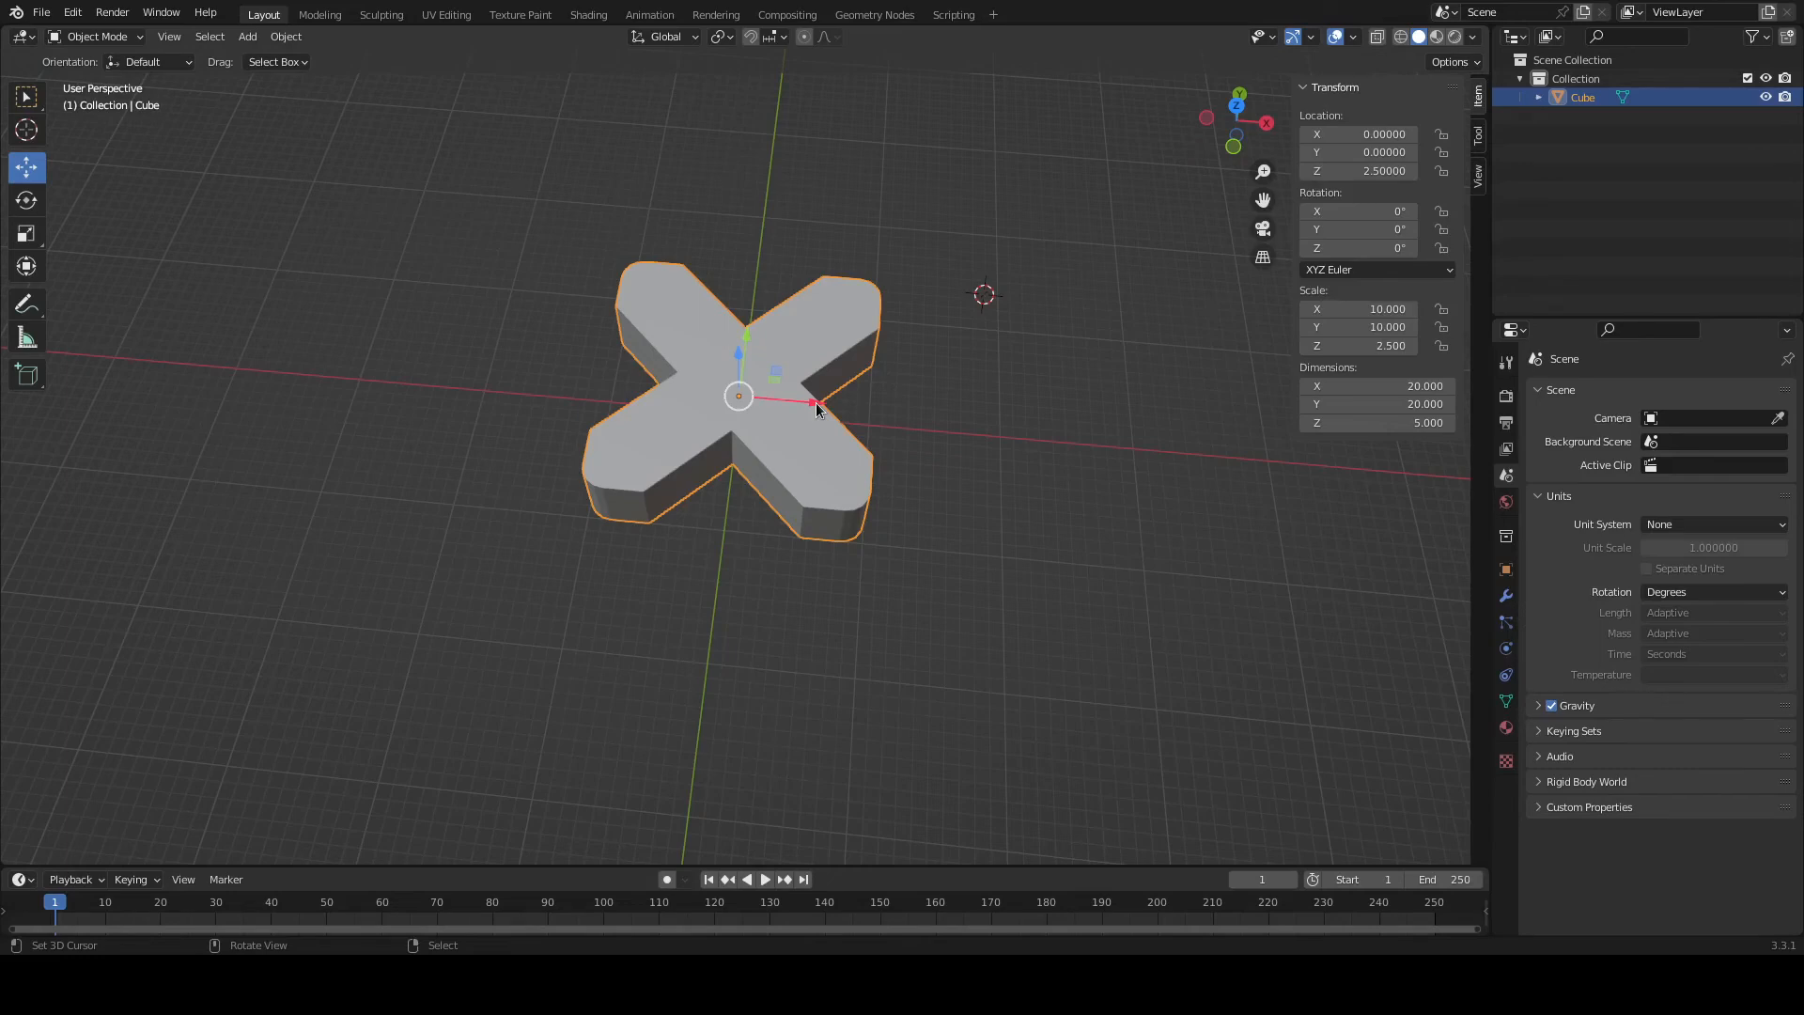
pyautogui.moveTo(816, 407); pyautogui.dragTo(269, 345)
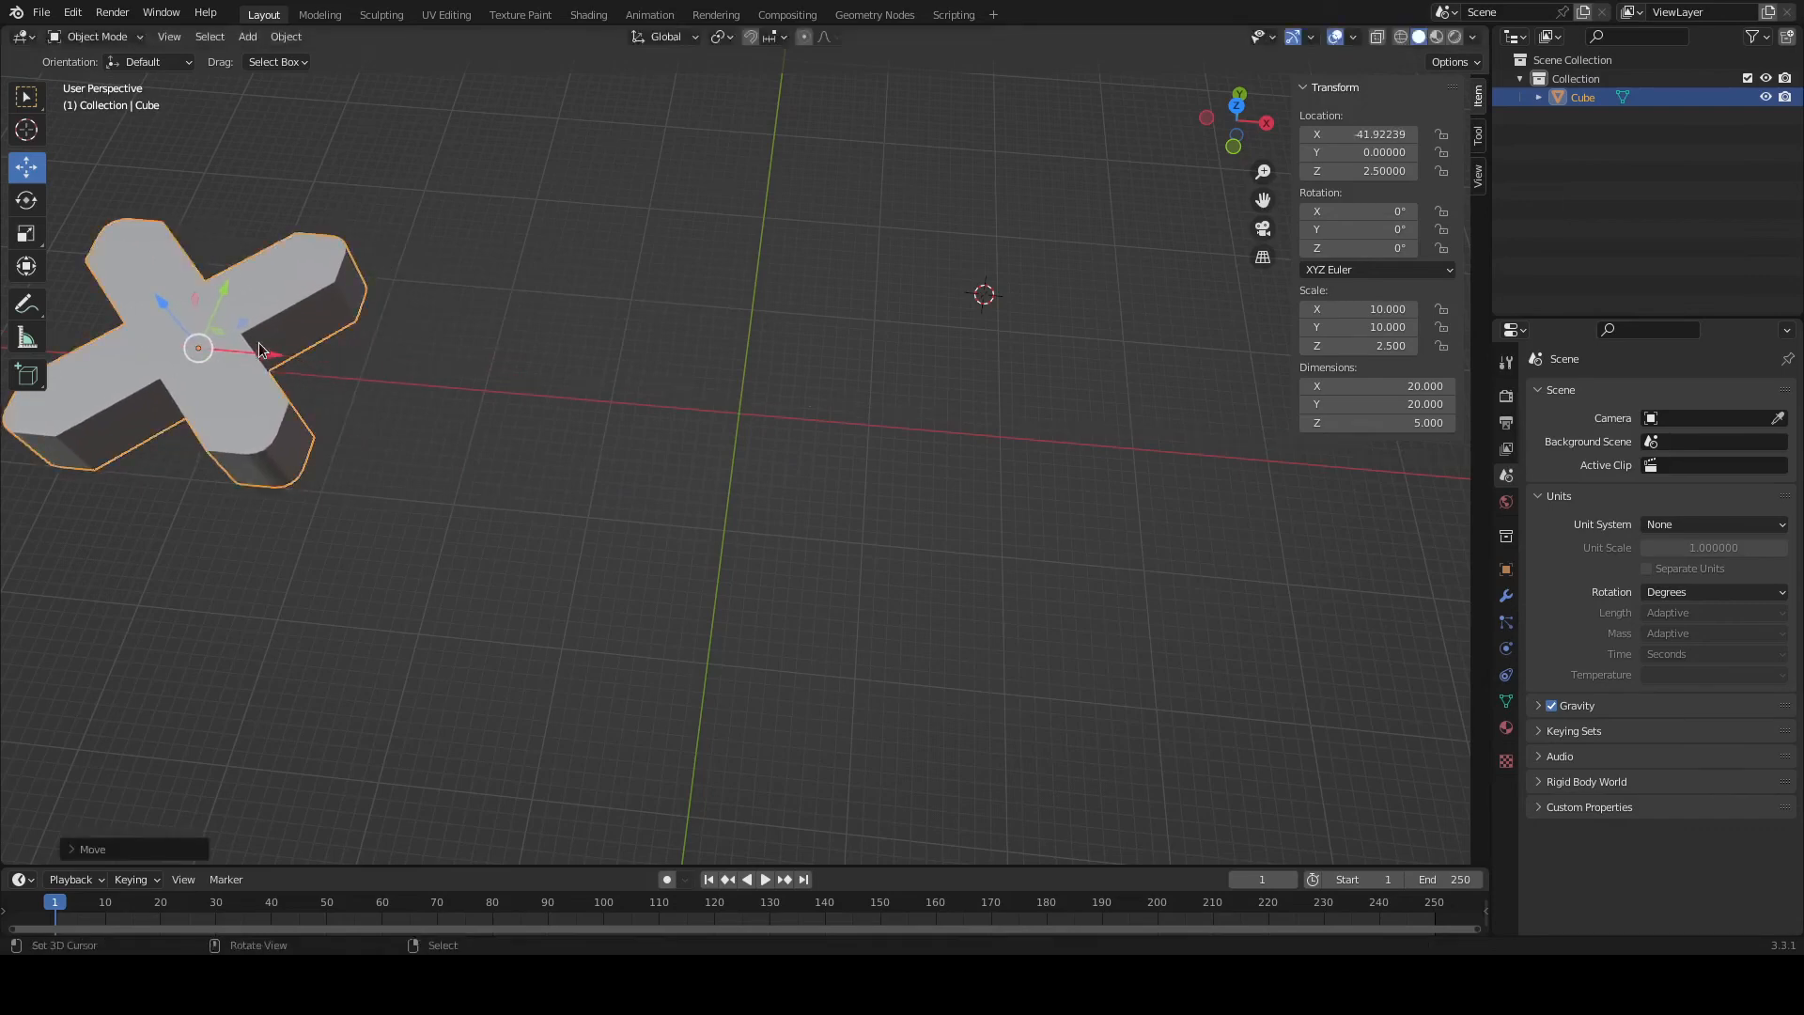
# Place the 3D cursor near the origin and set its X, Y and Z location to 0.
pyautogui.click(743, 416)
pyautogui.moveTo(921, 543); pyautogui.dragTo(930, 495, button='middle')
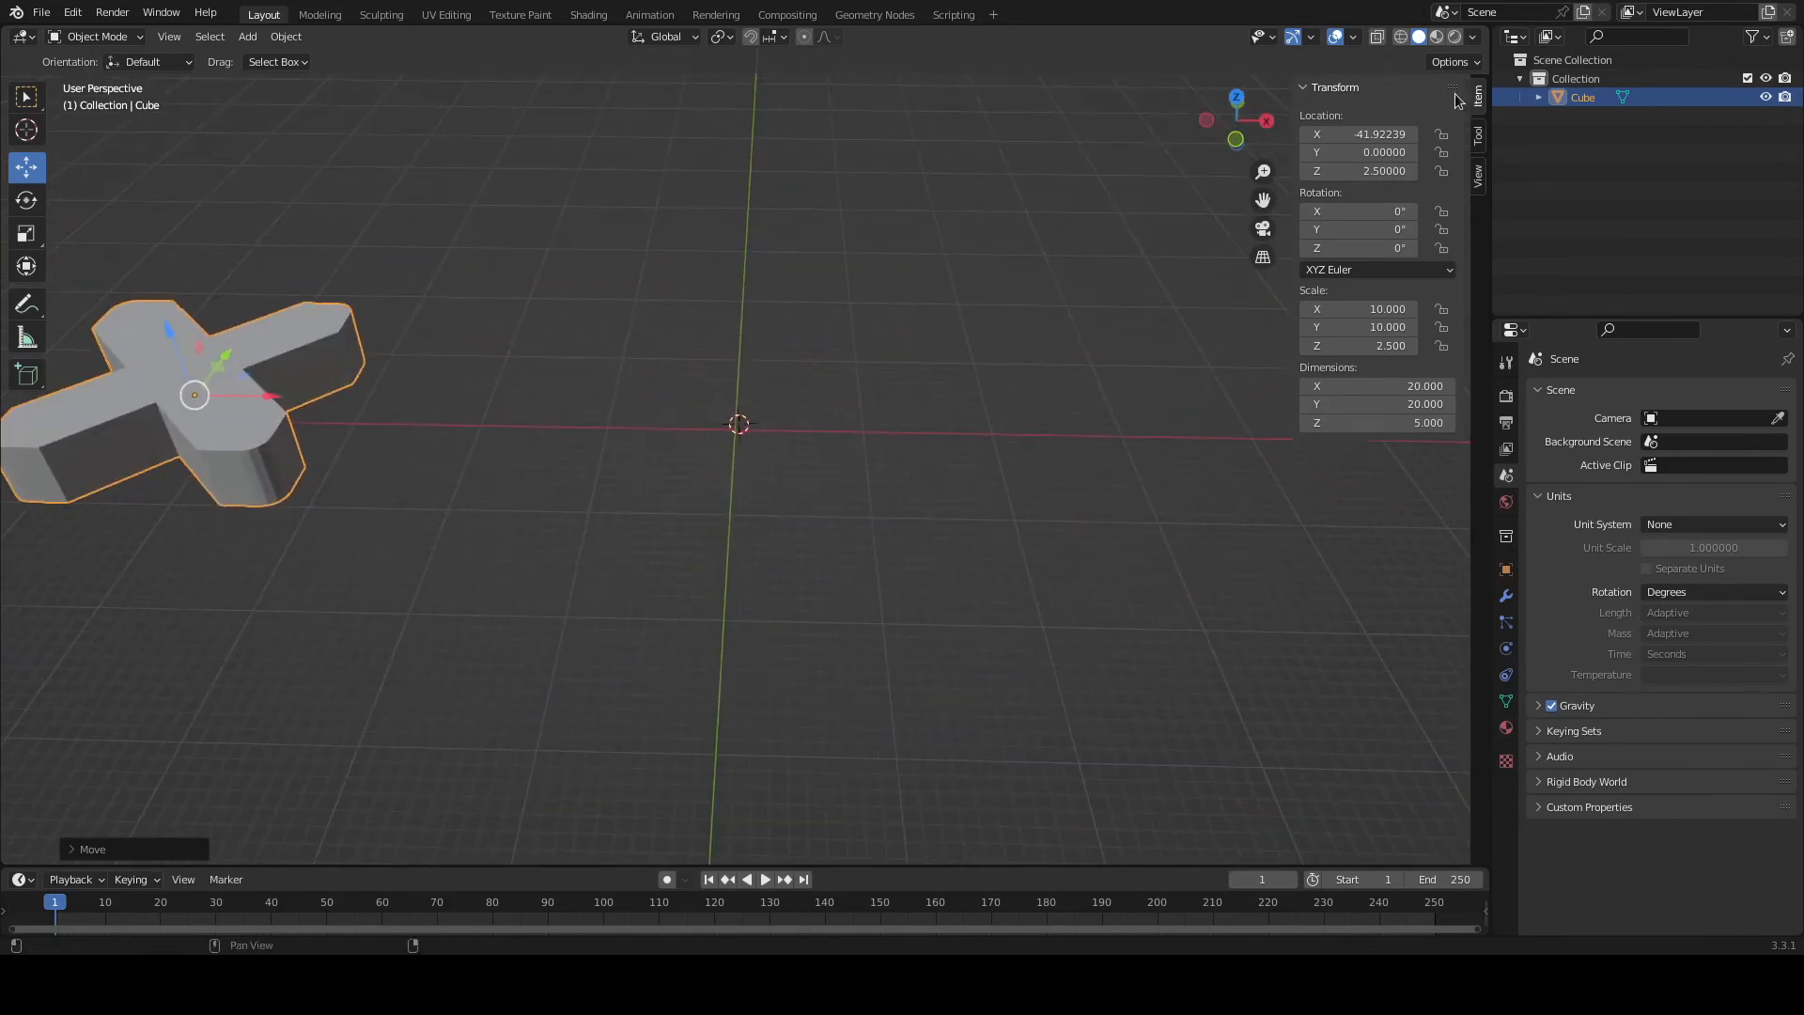
pyautogui.click(1481, 181)
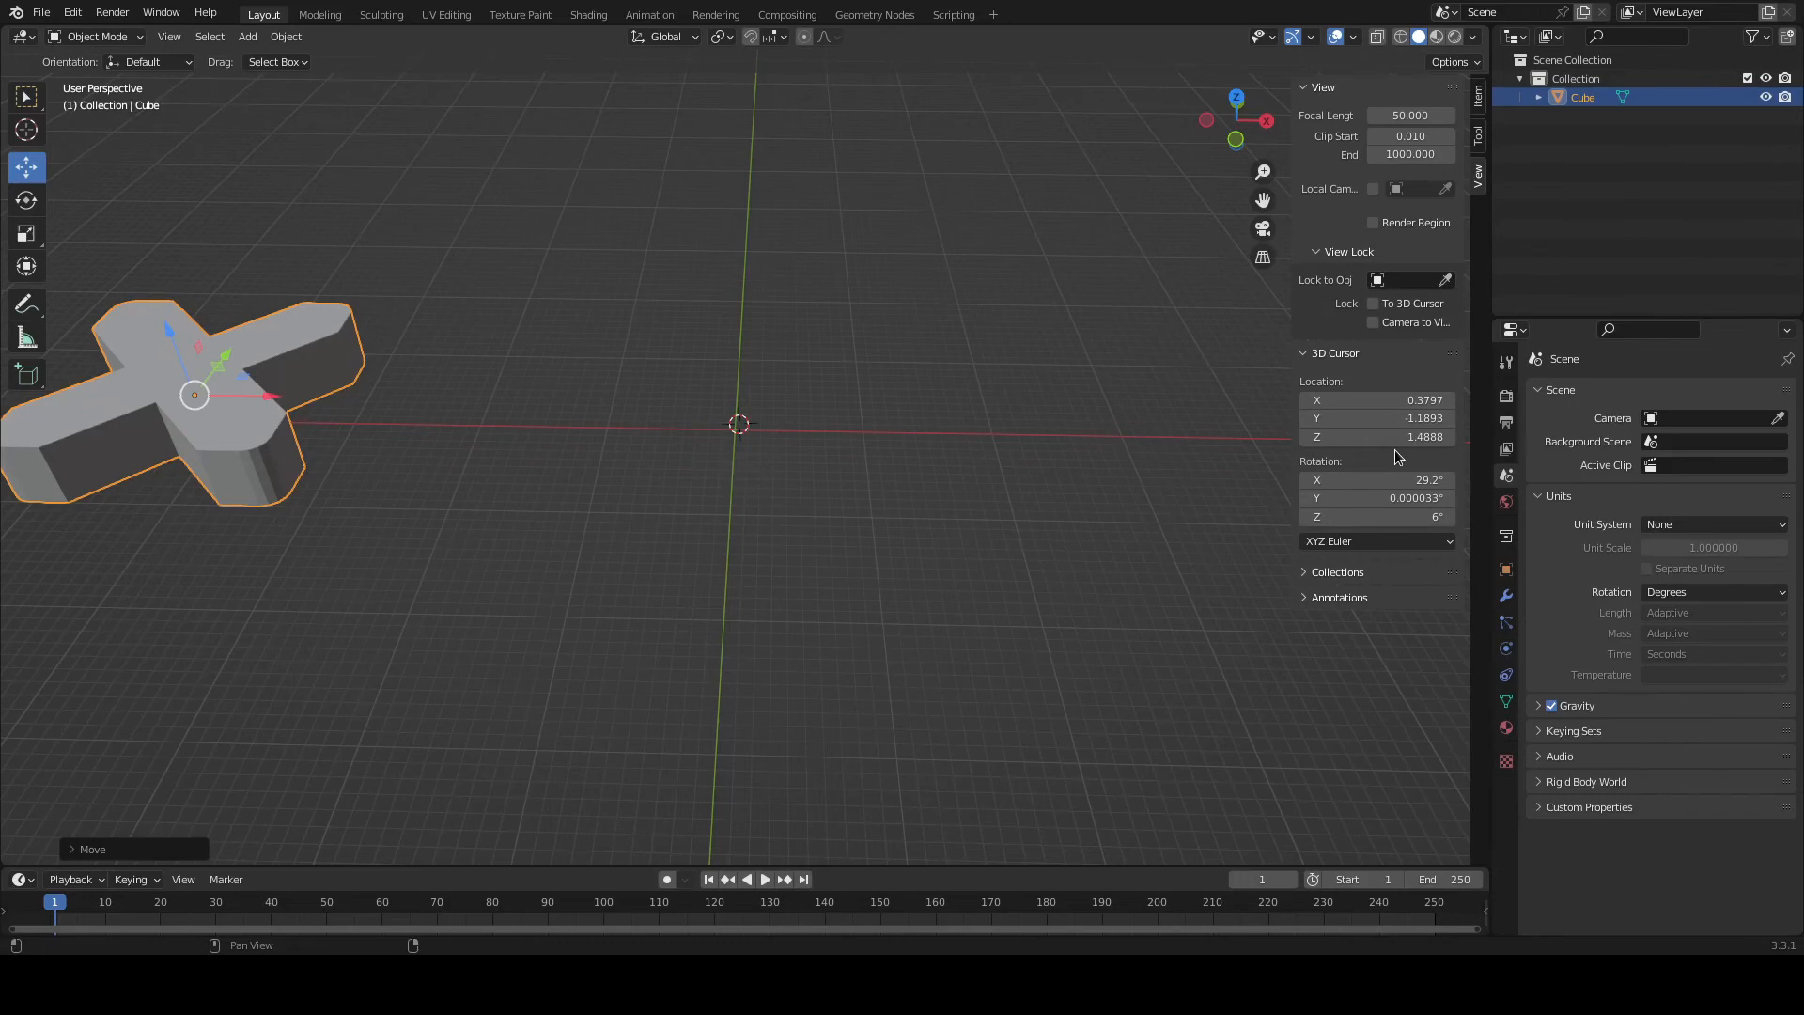
pyautogui.click(1397, 399)
pyautogui.write('0')
pyautogui.press('Tab')
pyautogui.write('0')
pyautogui.press('Tab')
pyautogui.write('0')
pyautogui.press('Return')
pyautogui.moveTo(778, 501); pyautogui.dragTo(827, 588, button='middle')
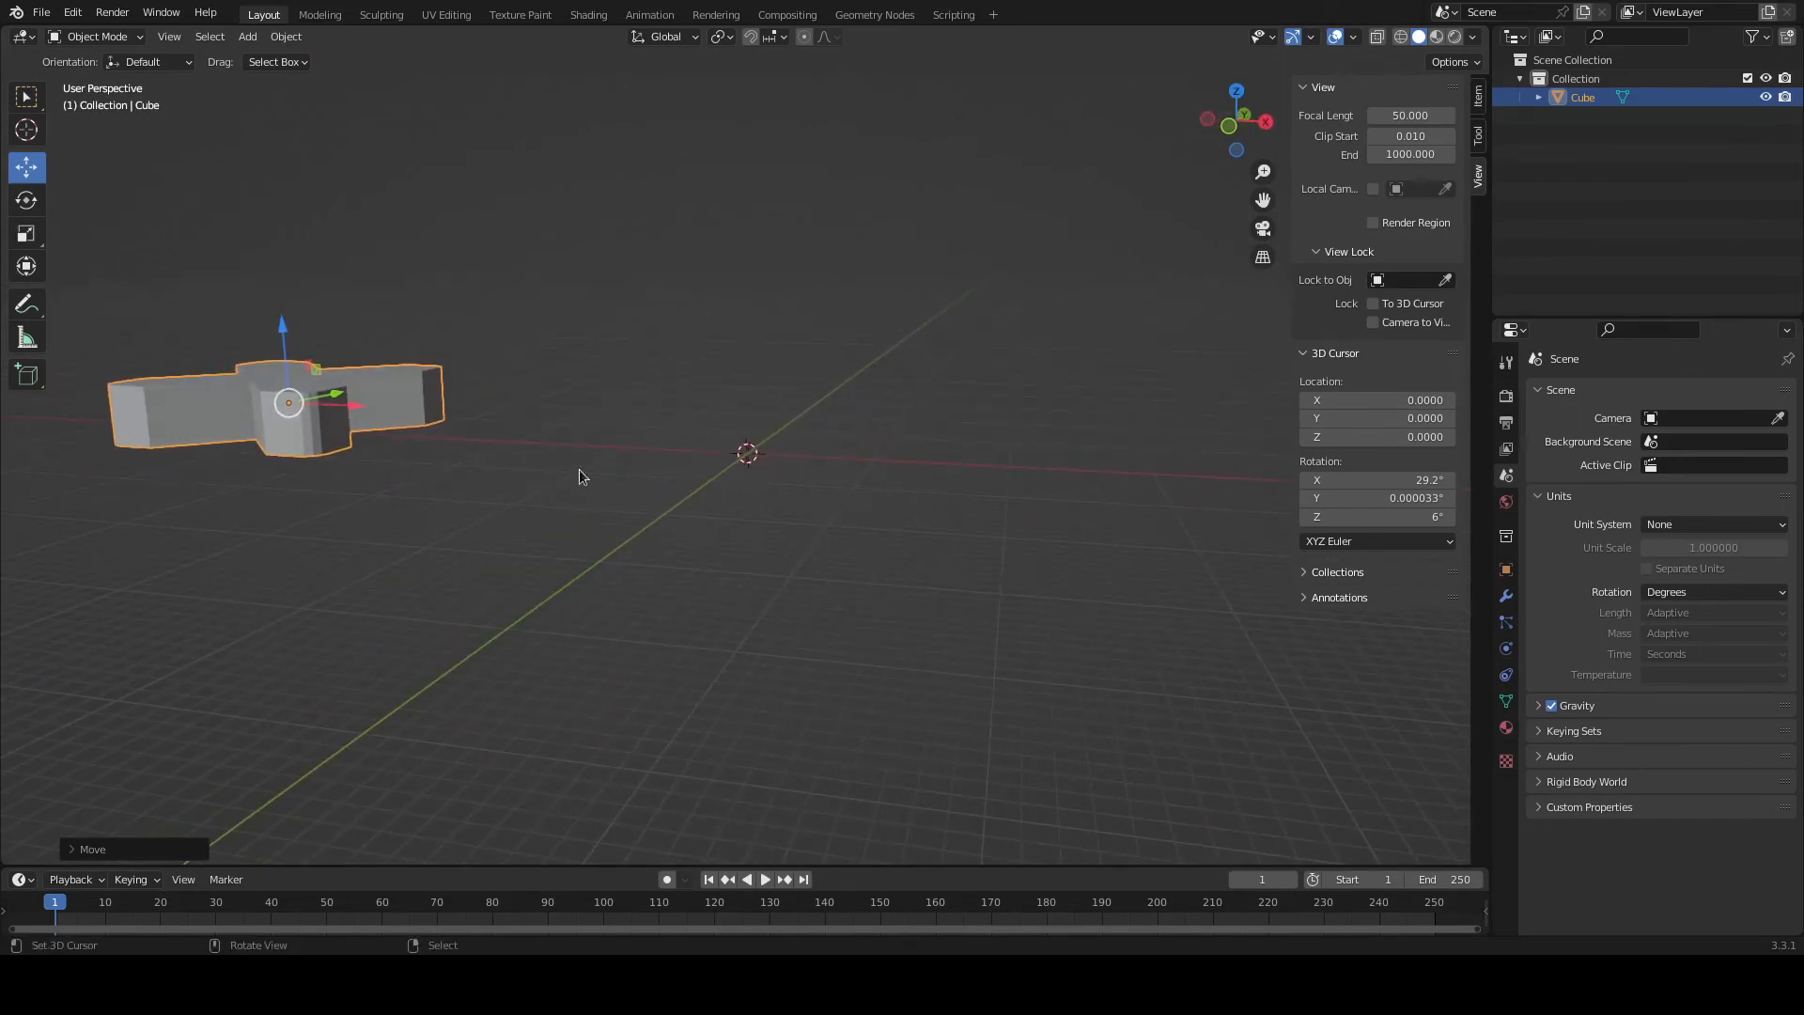
# Add a cylinder mesh at the origin and set its radius to 10.
pyautogui.click(248, 37)
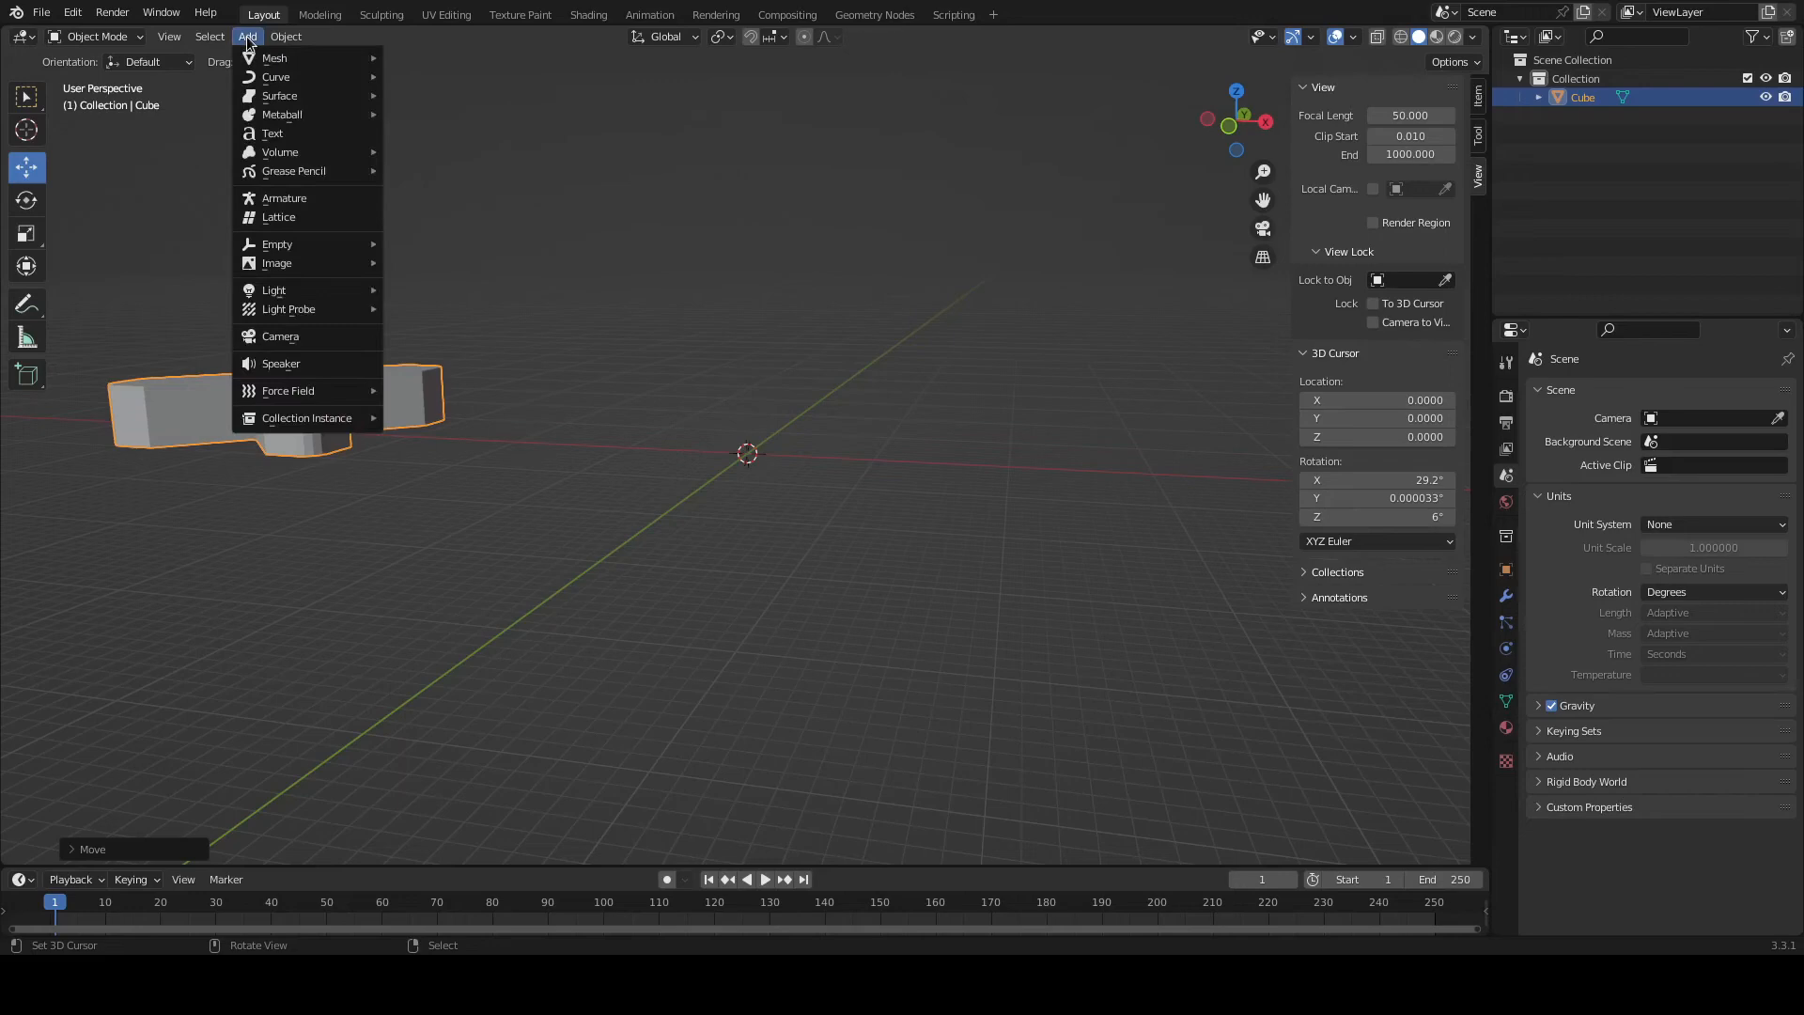
pyautogui.moveTo(248, 54)
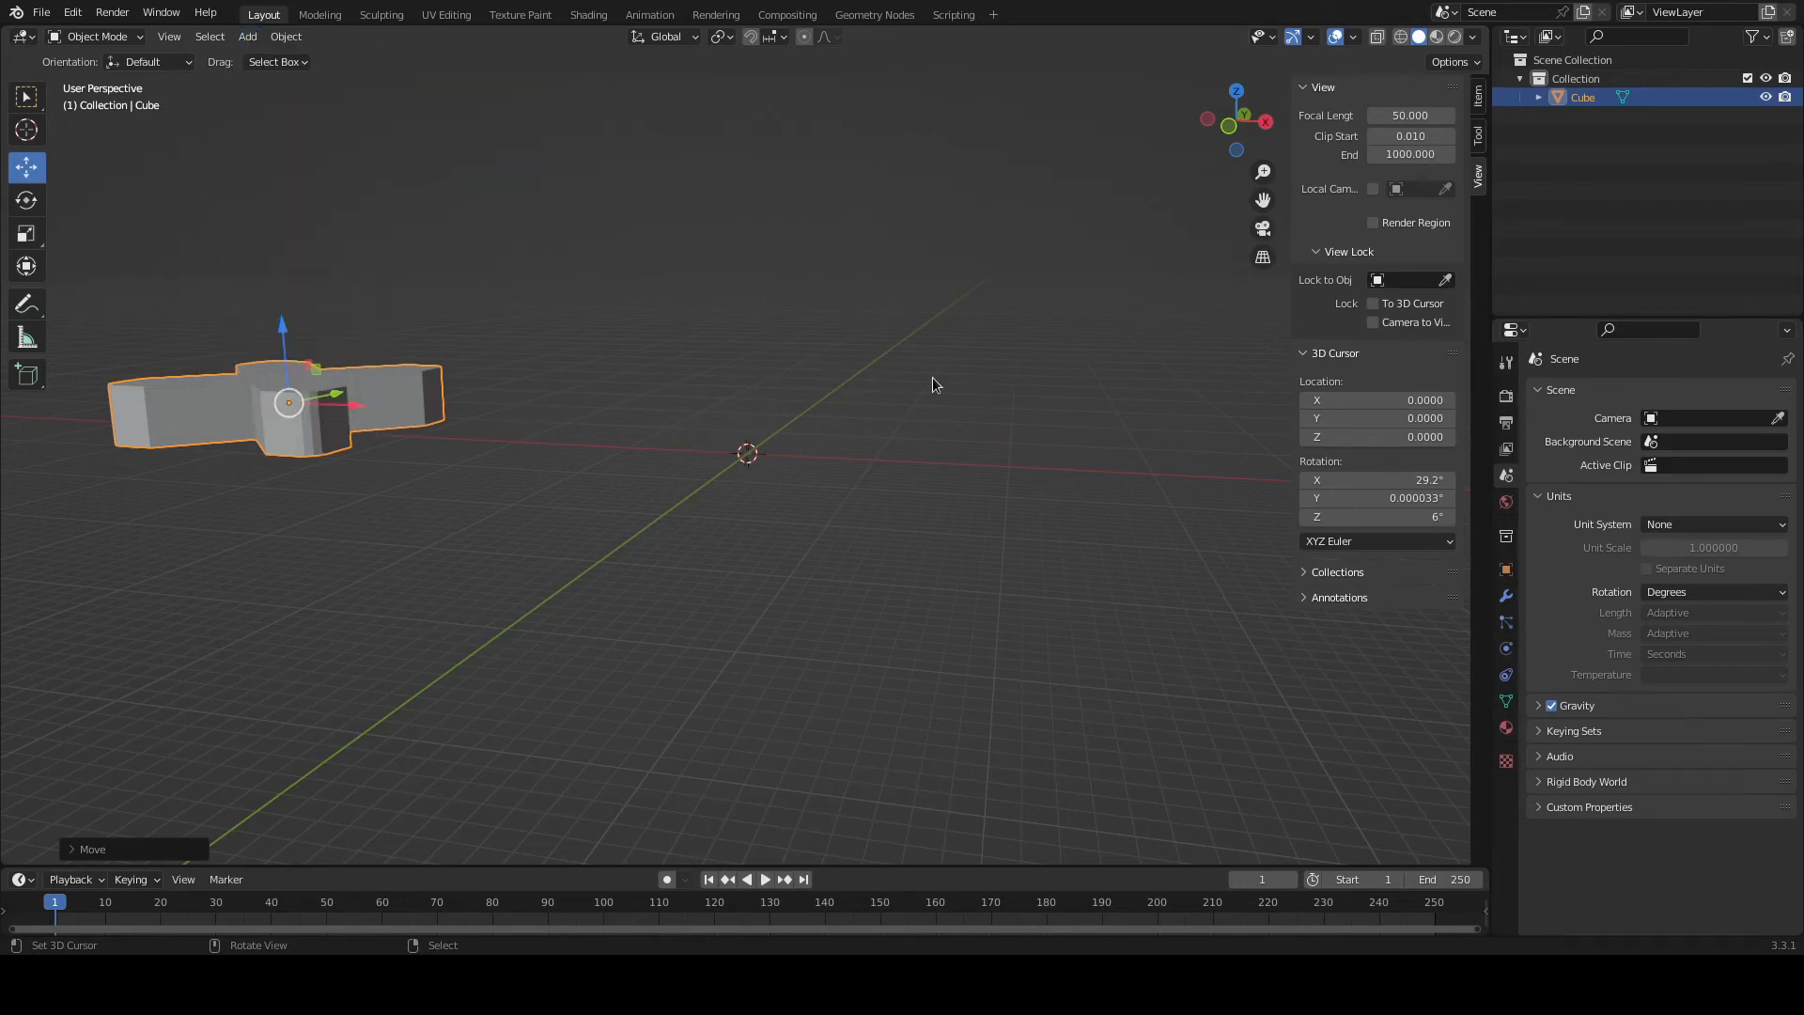
pyautogui.moveTo(826, 336); pyautogui.dragTo(660, 387, button='middle')
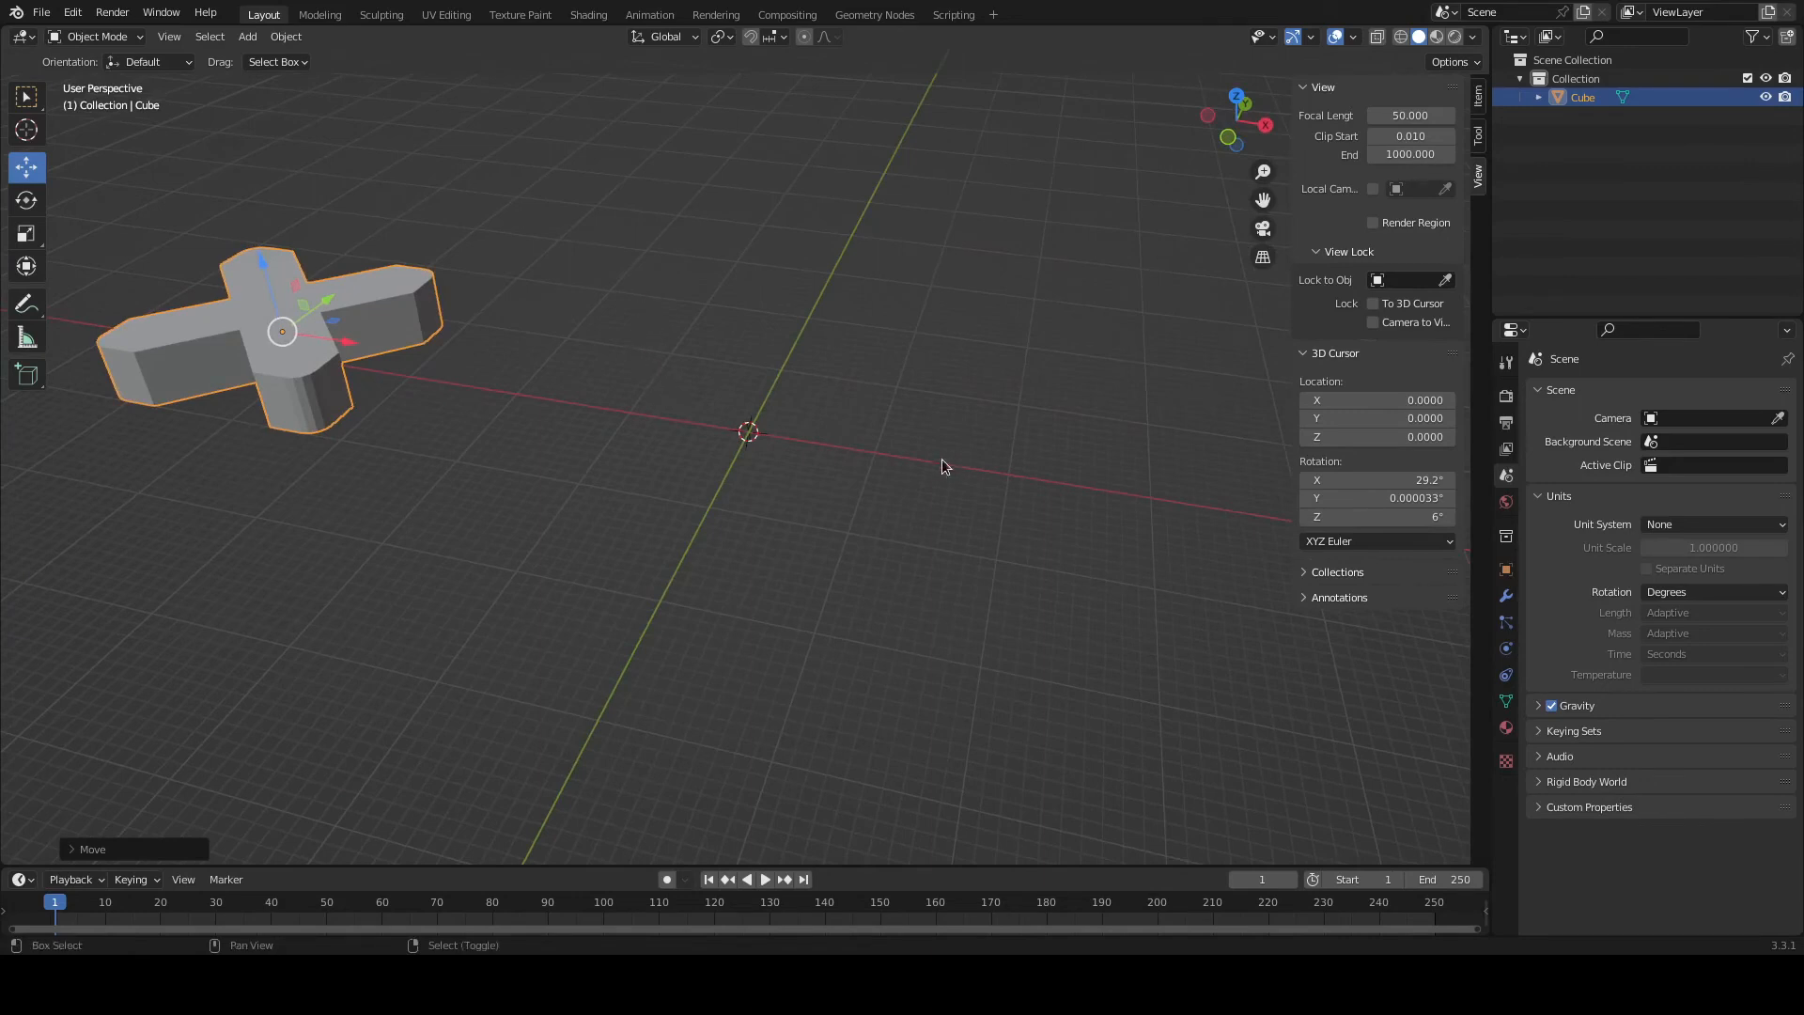
pyautogui.hotkey('shift', 'a')
pyautogui.moveTo(756, 465)
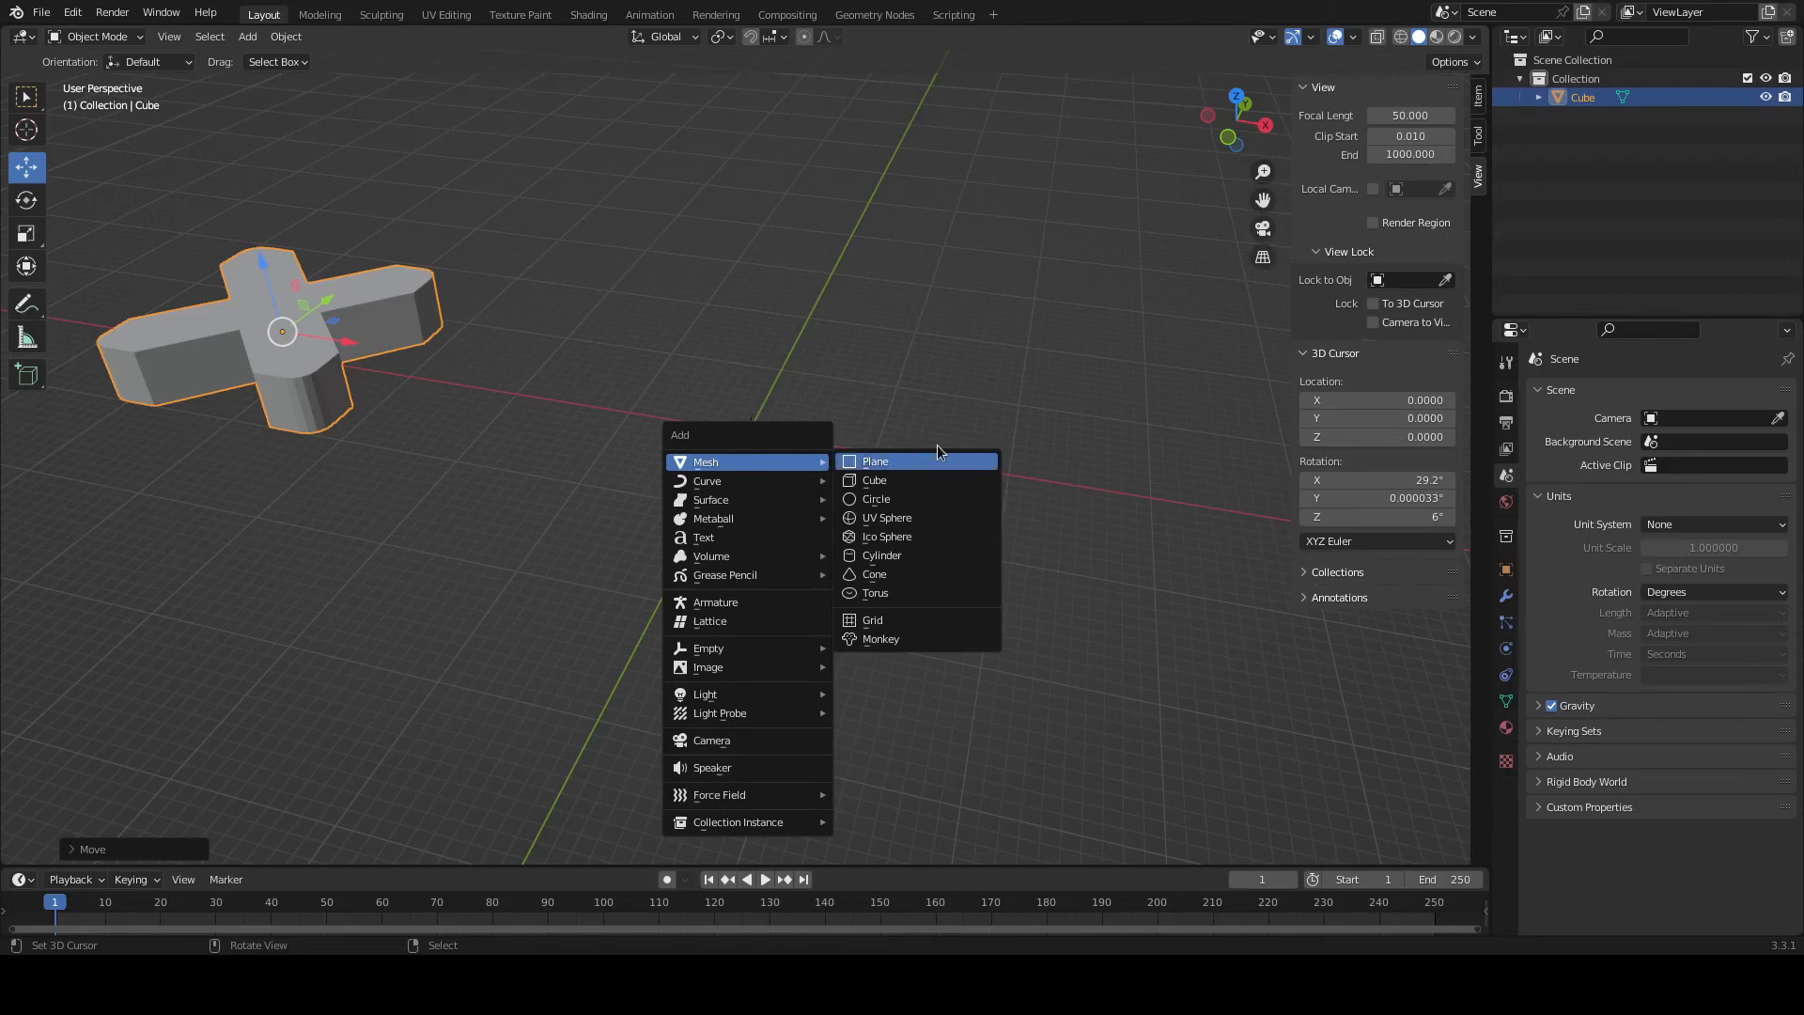
pyautogui.click(898, 555)
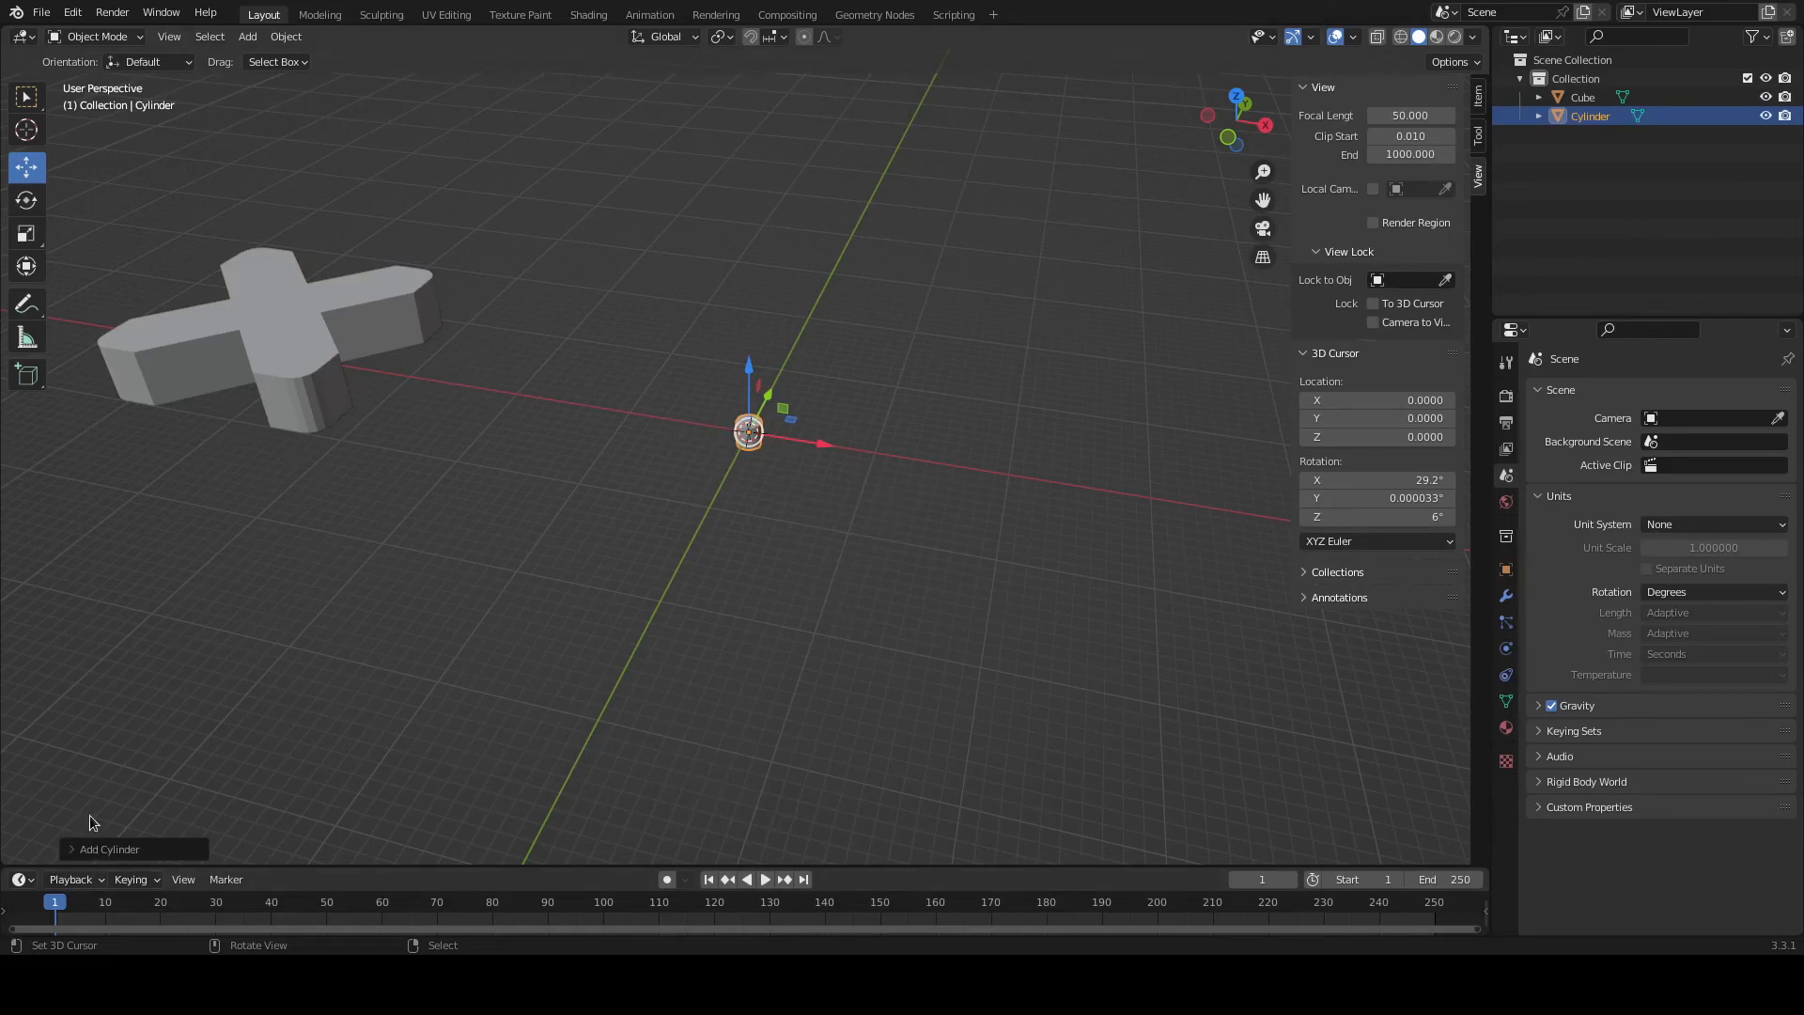
pyautogui.click(82, 849)
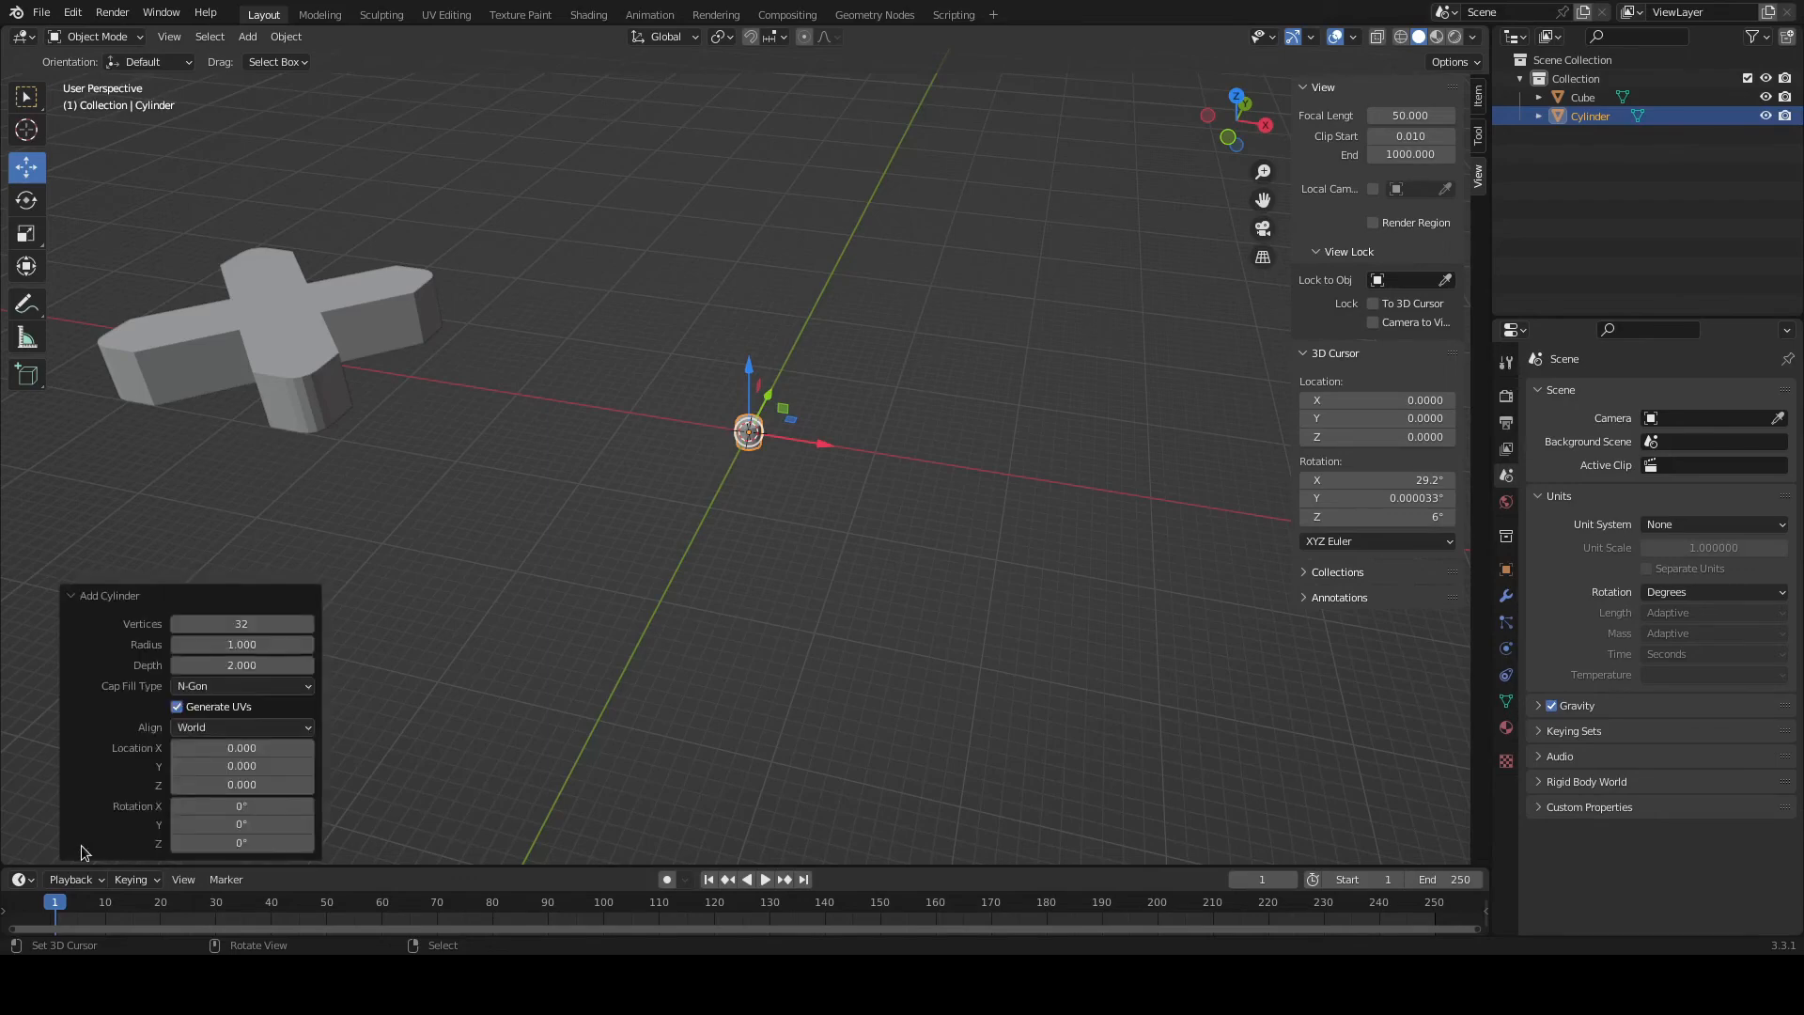
pyautogui.click(266, 646)
pyautogui.write('10')
pyautogui.press('Return')
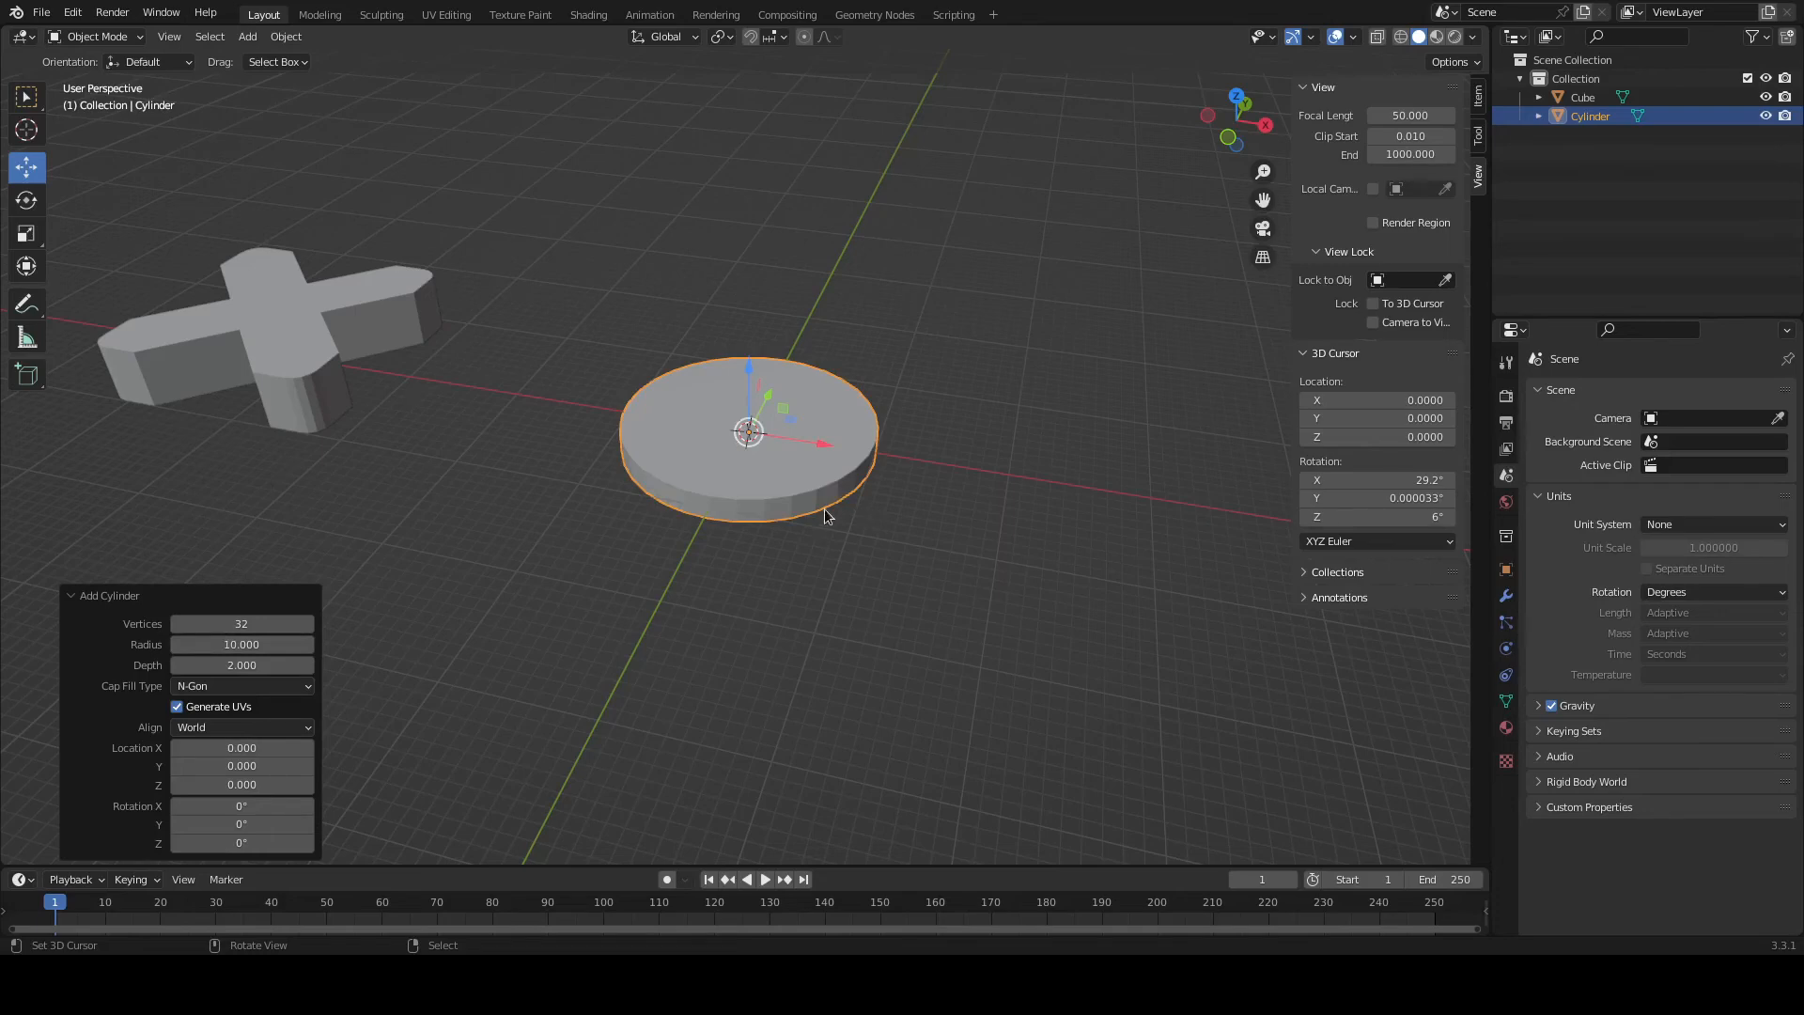
pyautogui.moveTo(838, 505); pyautogui.dragTo(974, 637, button='middle')
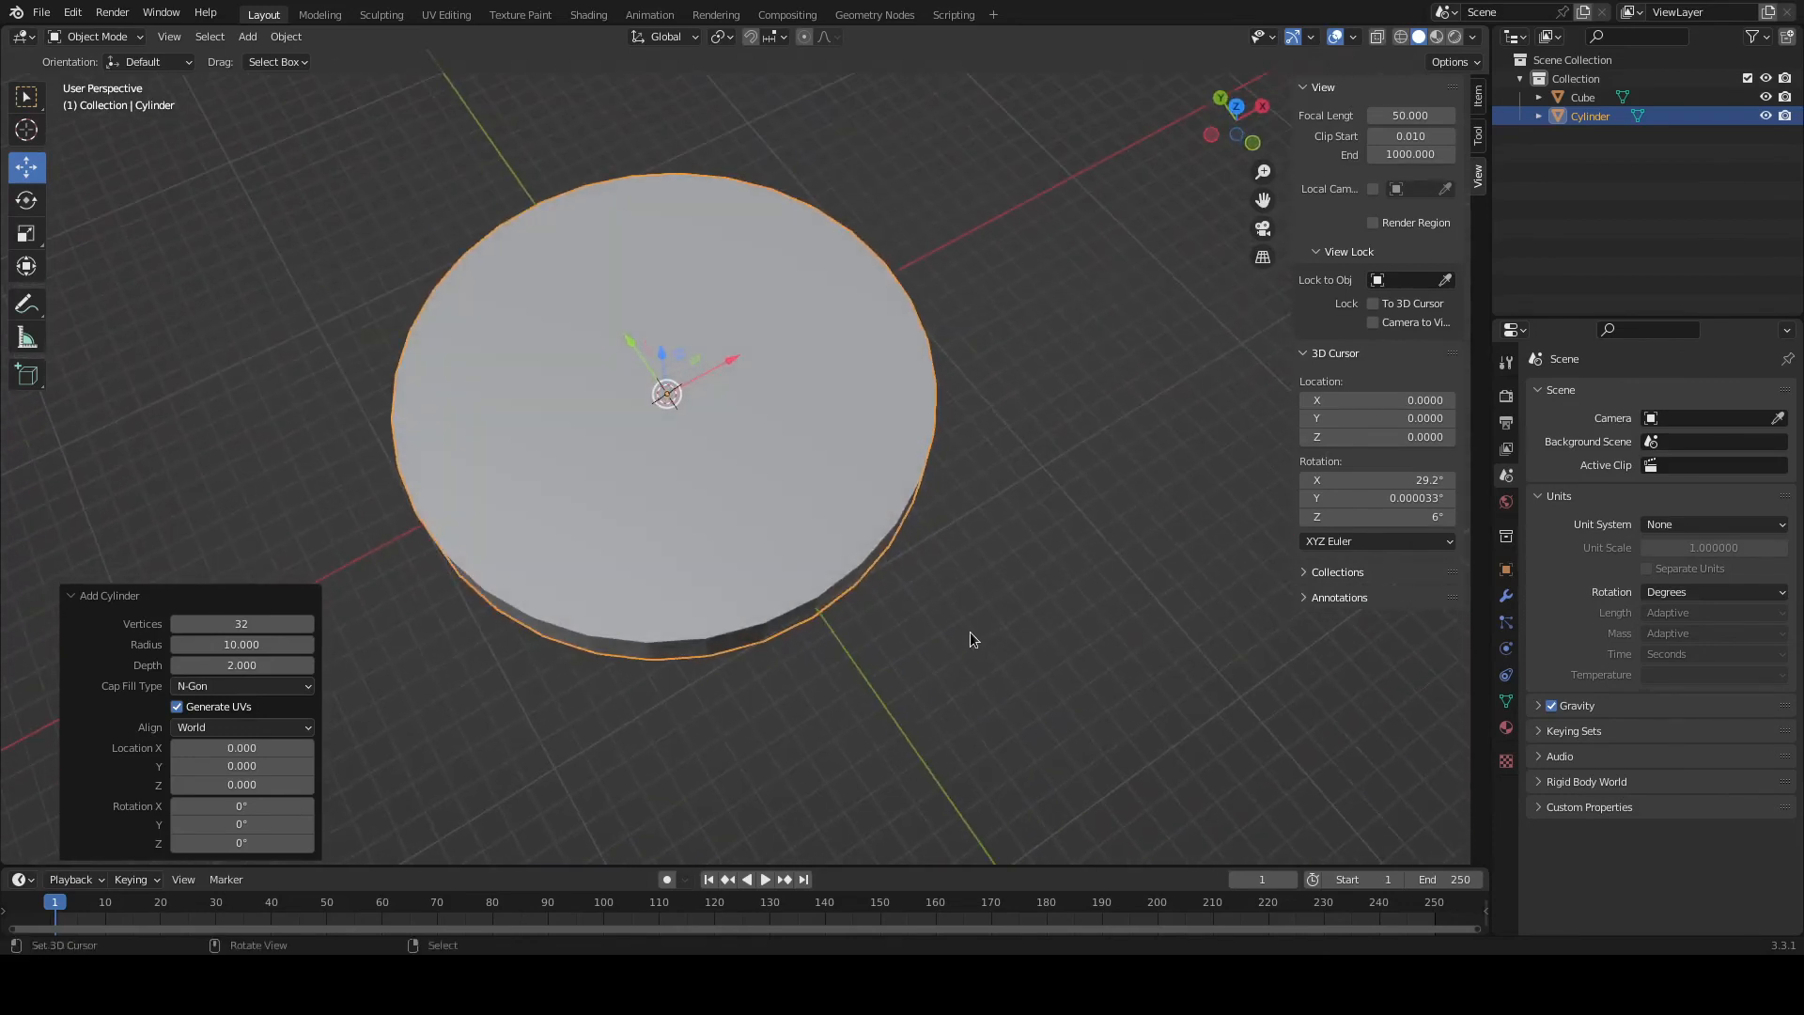
# Show the cylinder in wireframe and set its vertex count to 64.
pyautogui.click(1399, 44)
pyautogui.moveTo(737, 430)
pyautogui.mouseDown(button='middle')
pyautogui.moveTo(729, 330)
pyautogui.moveTo(846, 312)
pyautogui.moveTo(832, 373)
pyautogui.moveTo(650, 555)
pyautogui.moveTo(678, 555)
pyautogui.moveTo(716, 624)
pyautogui.moveTo(677, 572)
pyautogui.mouseUp(button='middle')
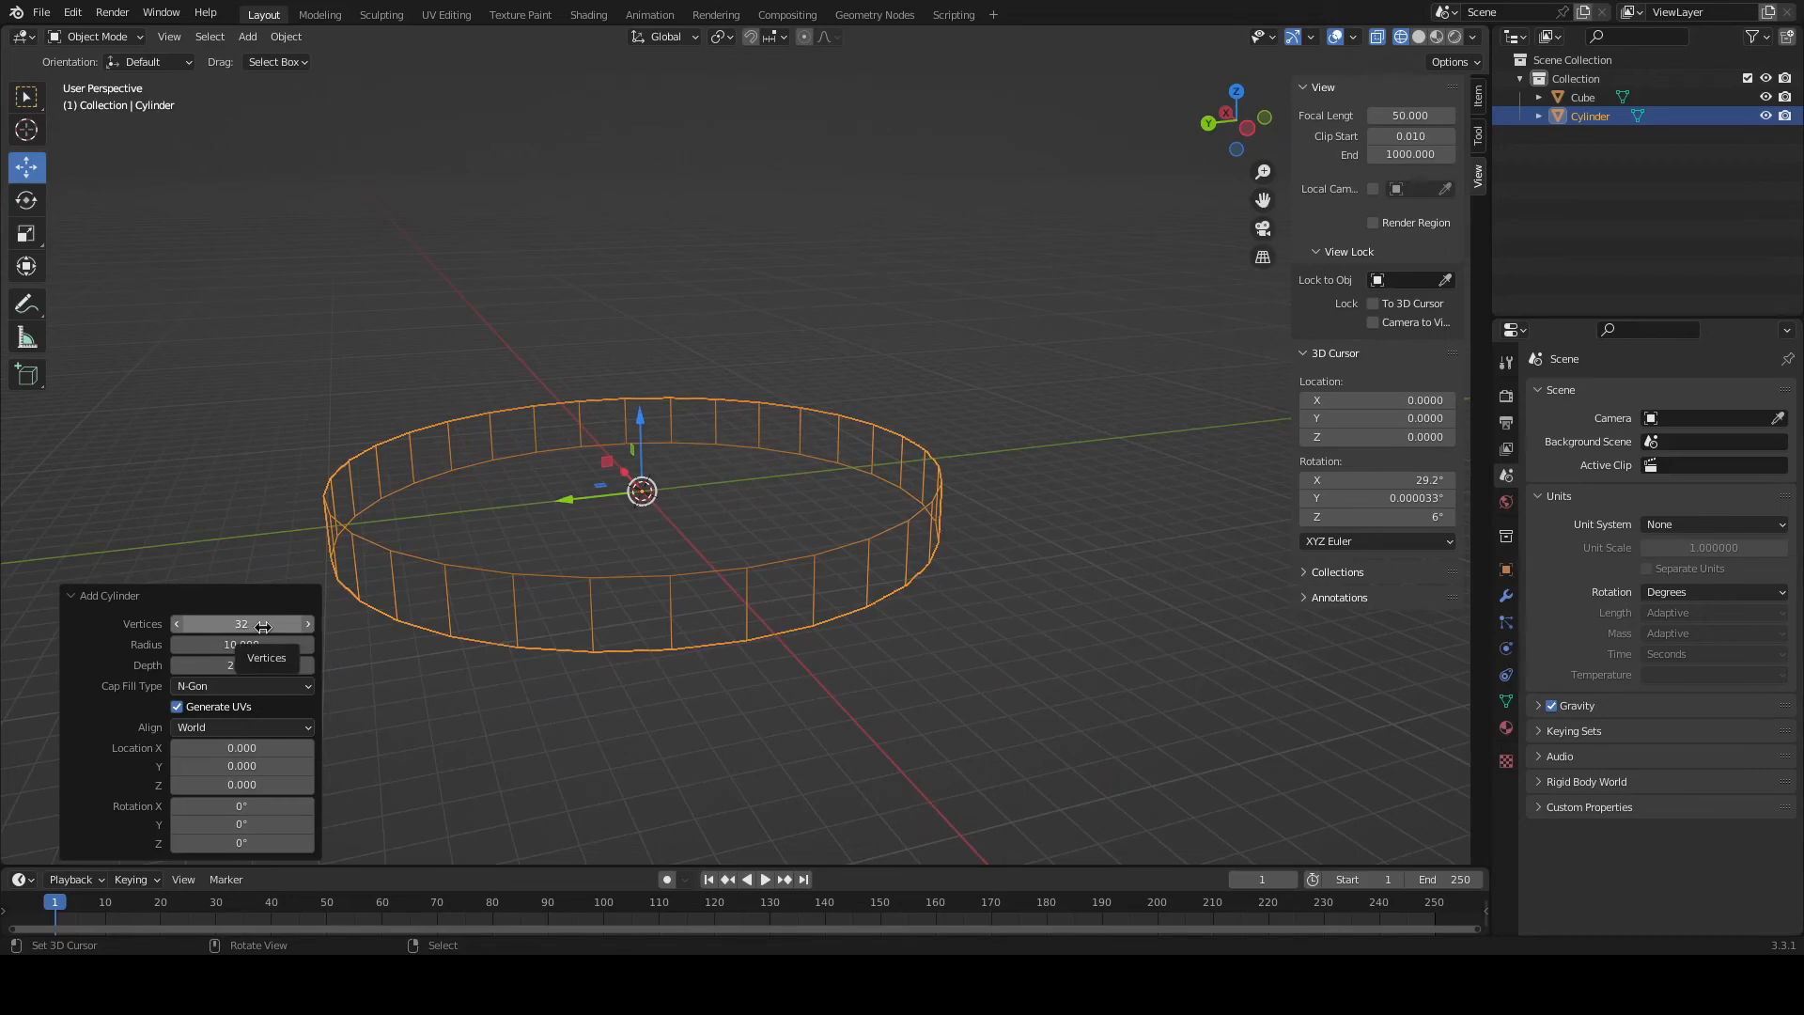
pyautogui.click(263, 626)
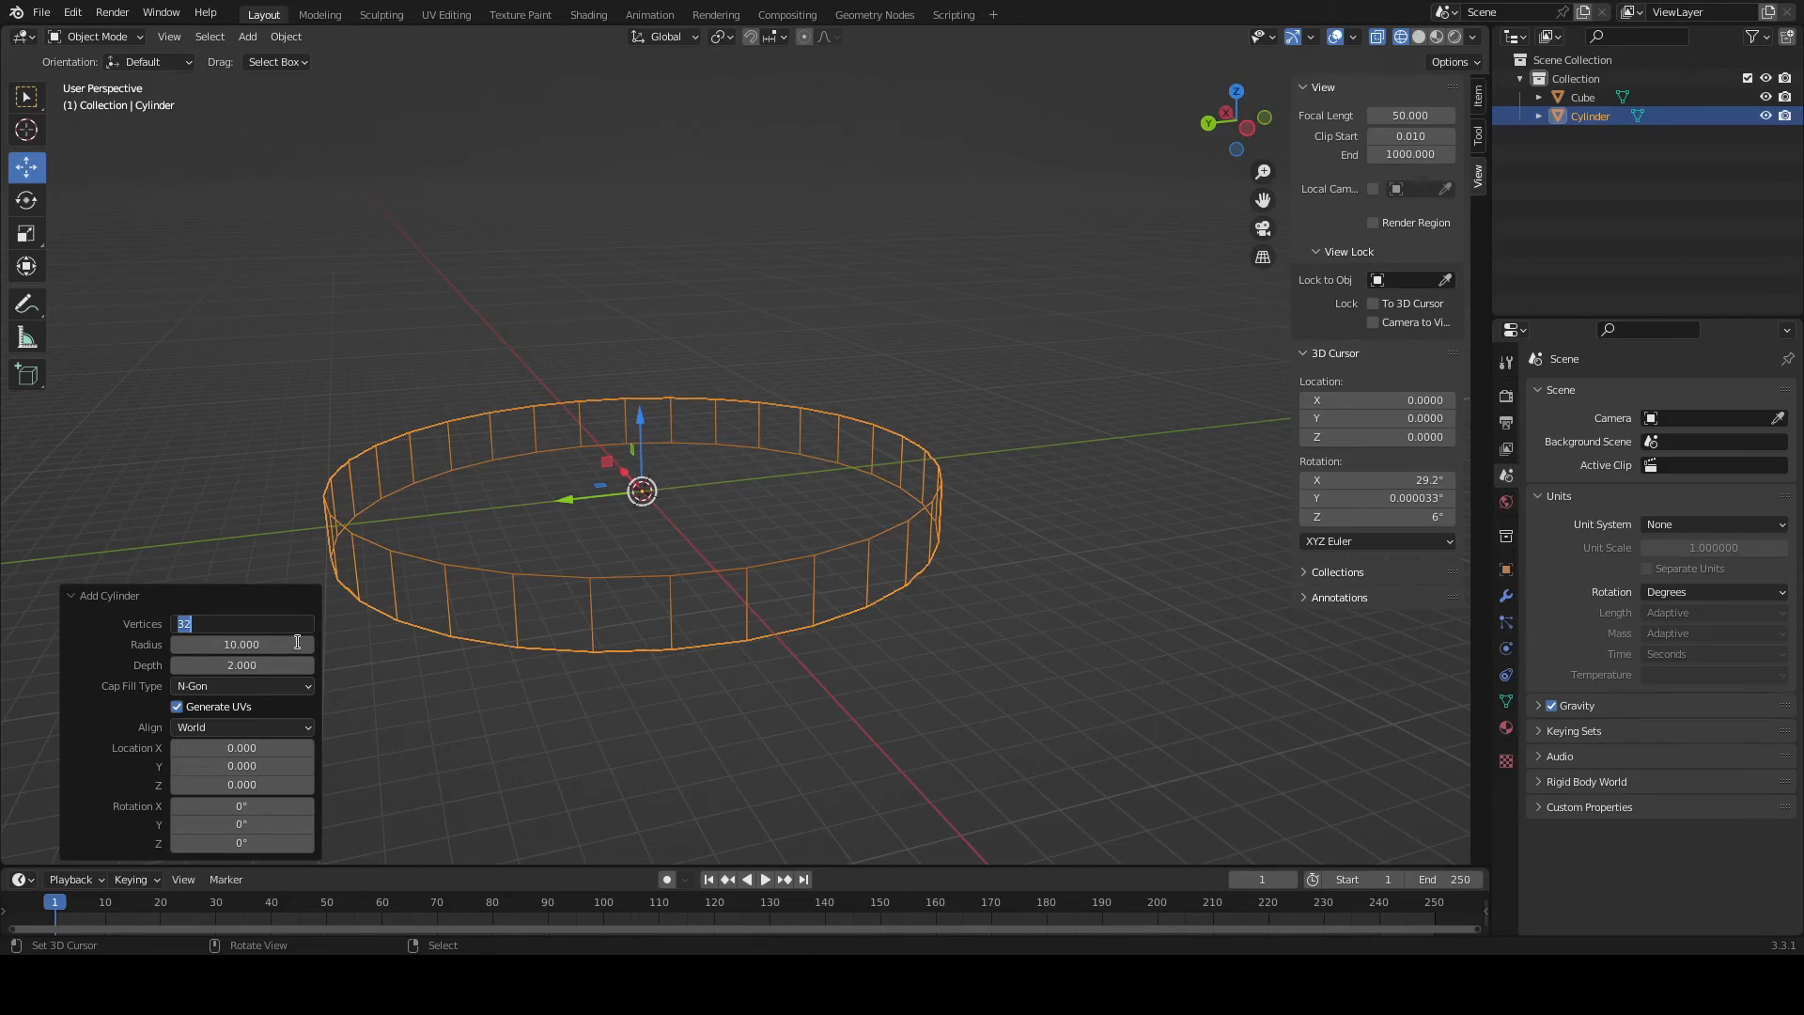
pyautogui.write('64')
pyautogui.press('Return')
pyautogui.moveTo(661, 539); pyautogui.dragTo(596, 566, button='middle')
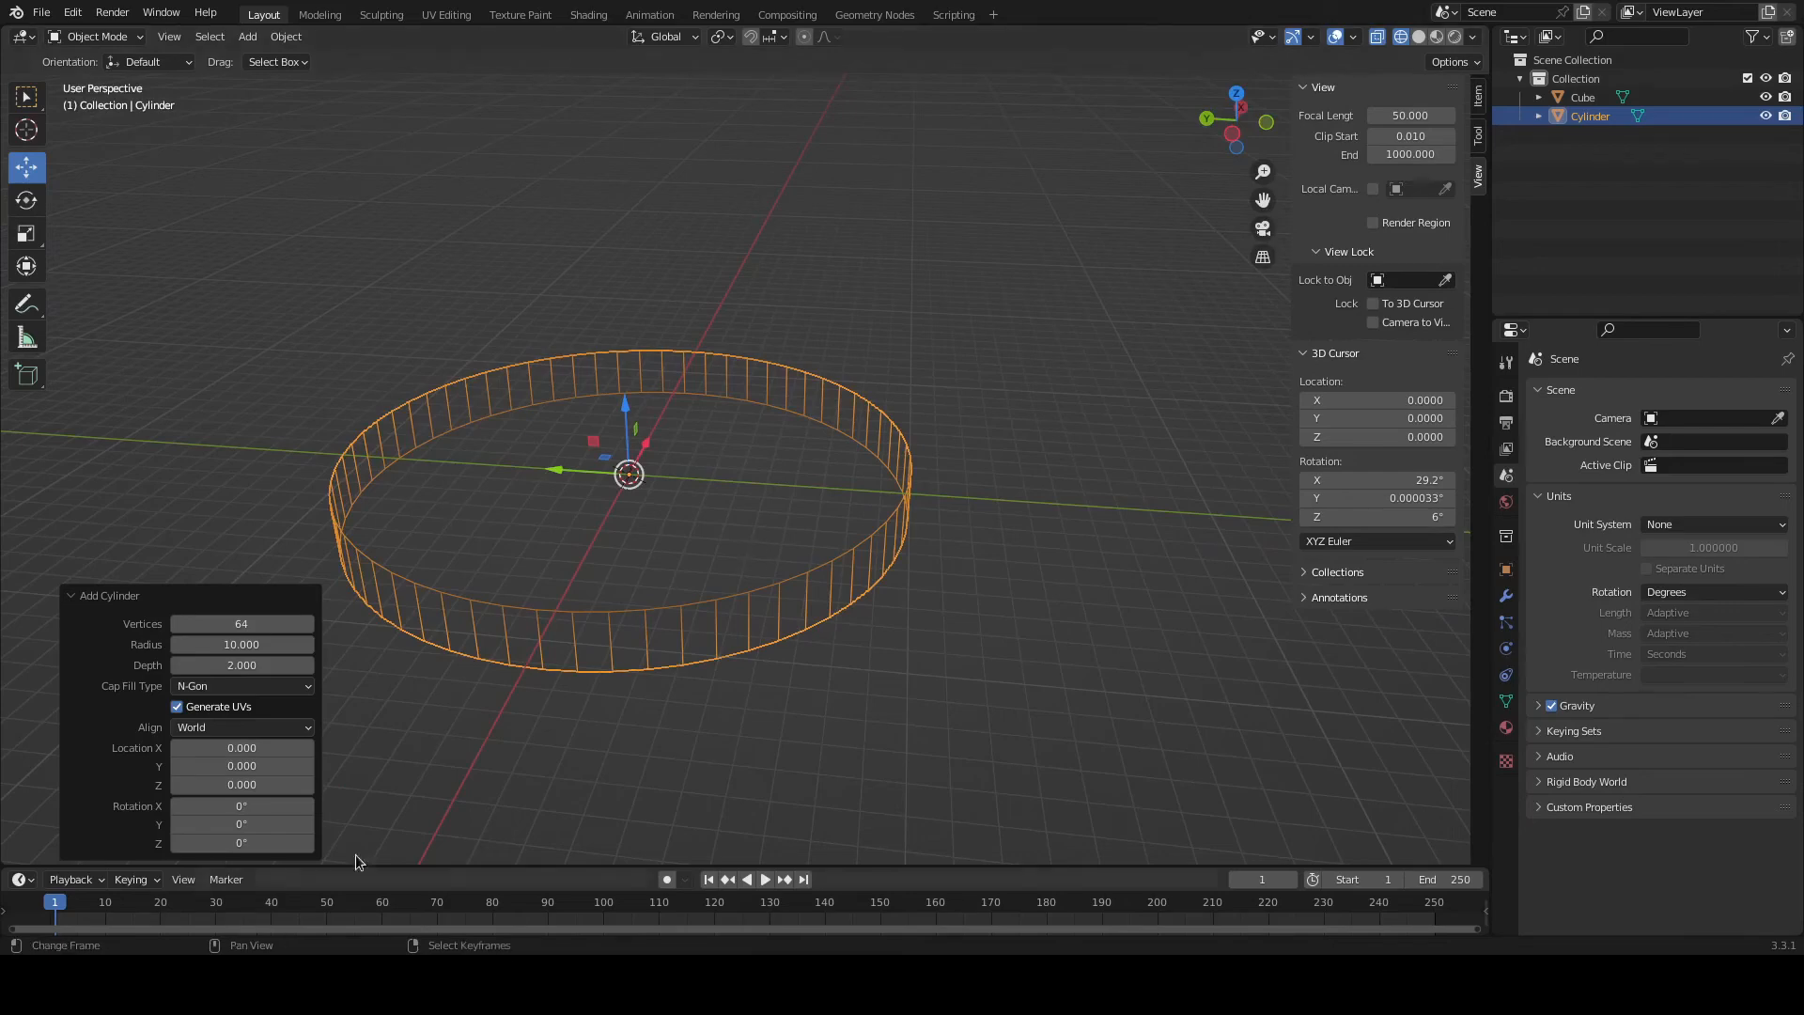
# Set the cylinder's depth to 5 and its Z location to 2.5.
pyautogui.click(244, 665)
pyautogui.write('5')
pyautogui.press('Return')
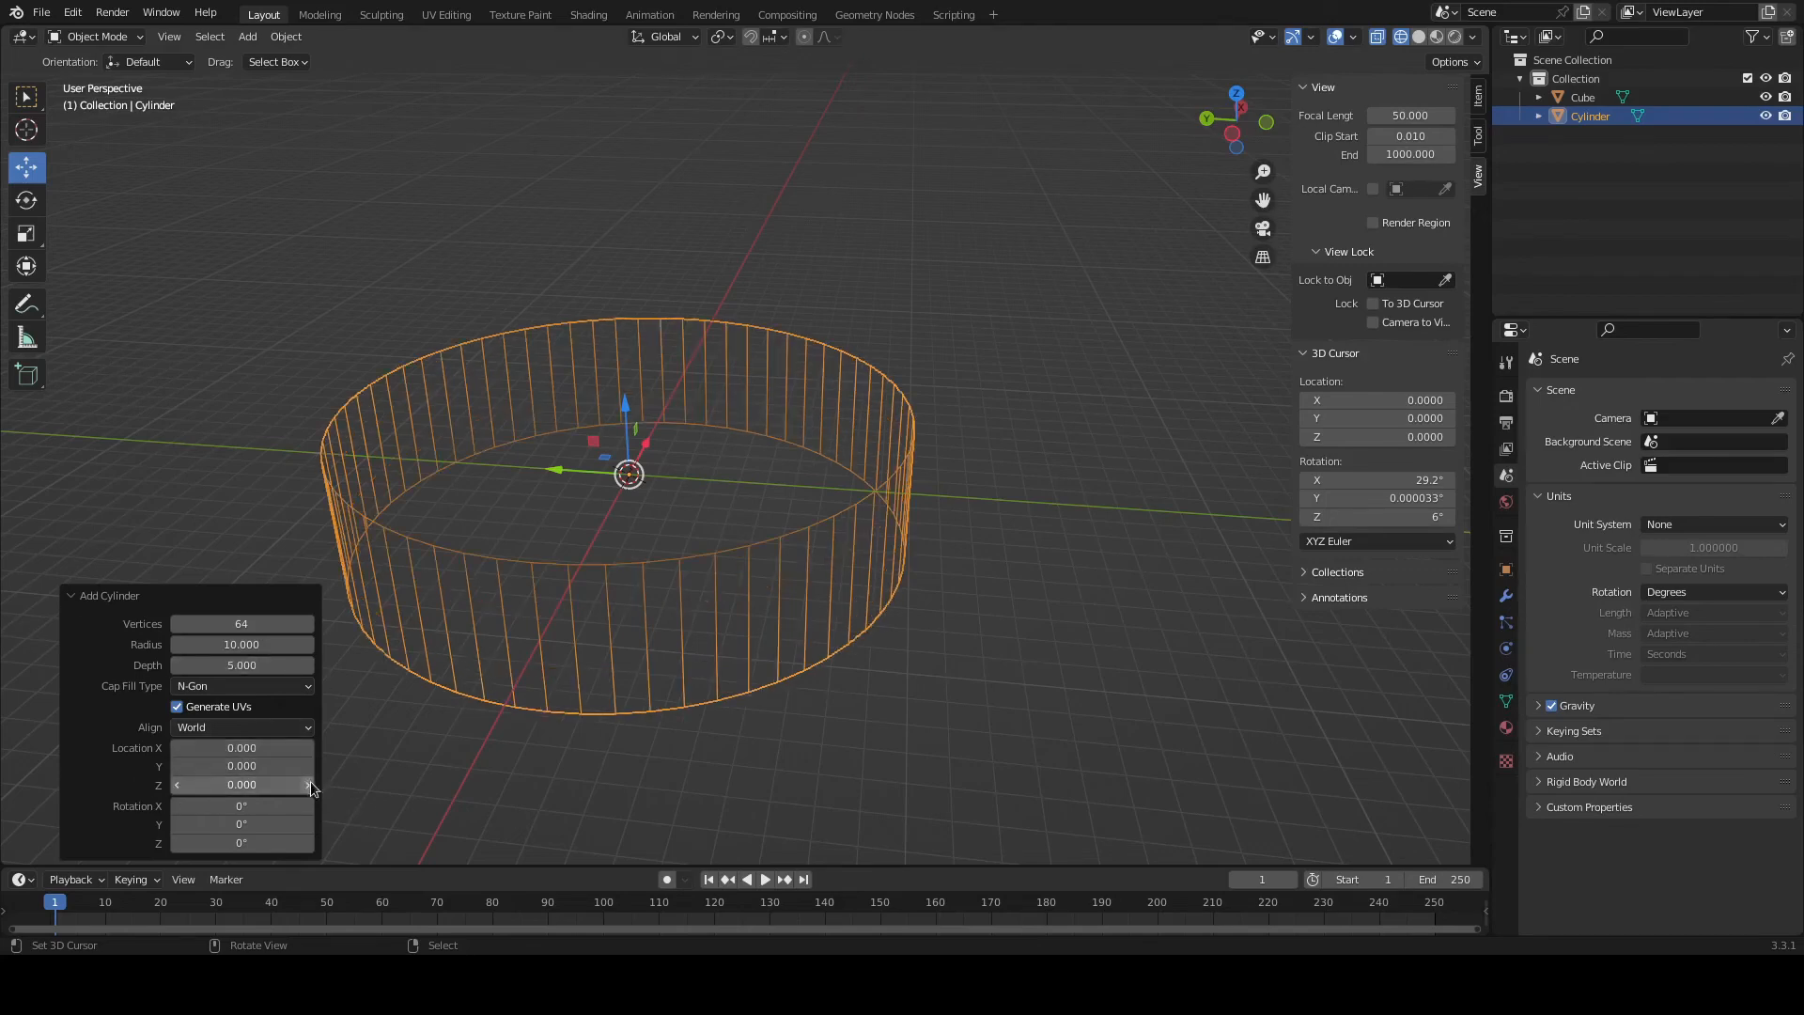
pyautogui.moveTo(470, 760); pyautogui.dragTo(498, 710, button='middle')
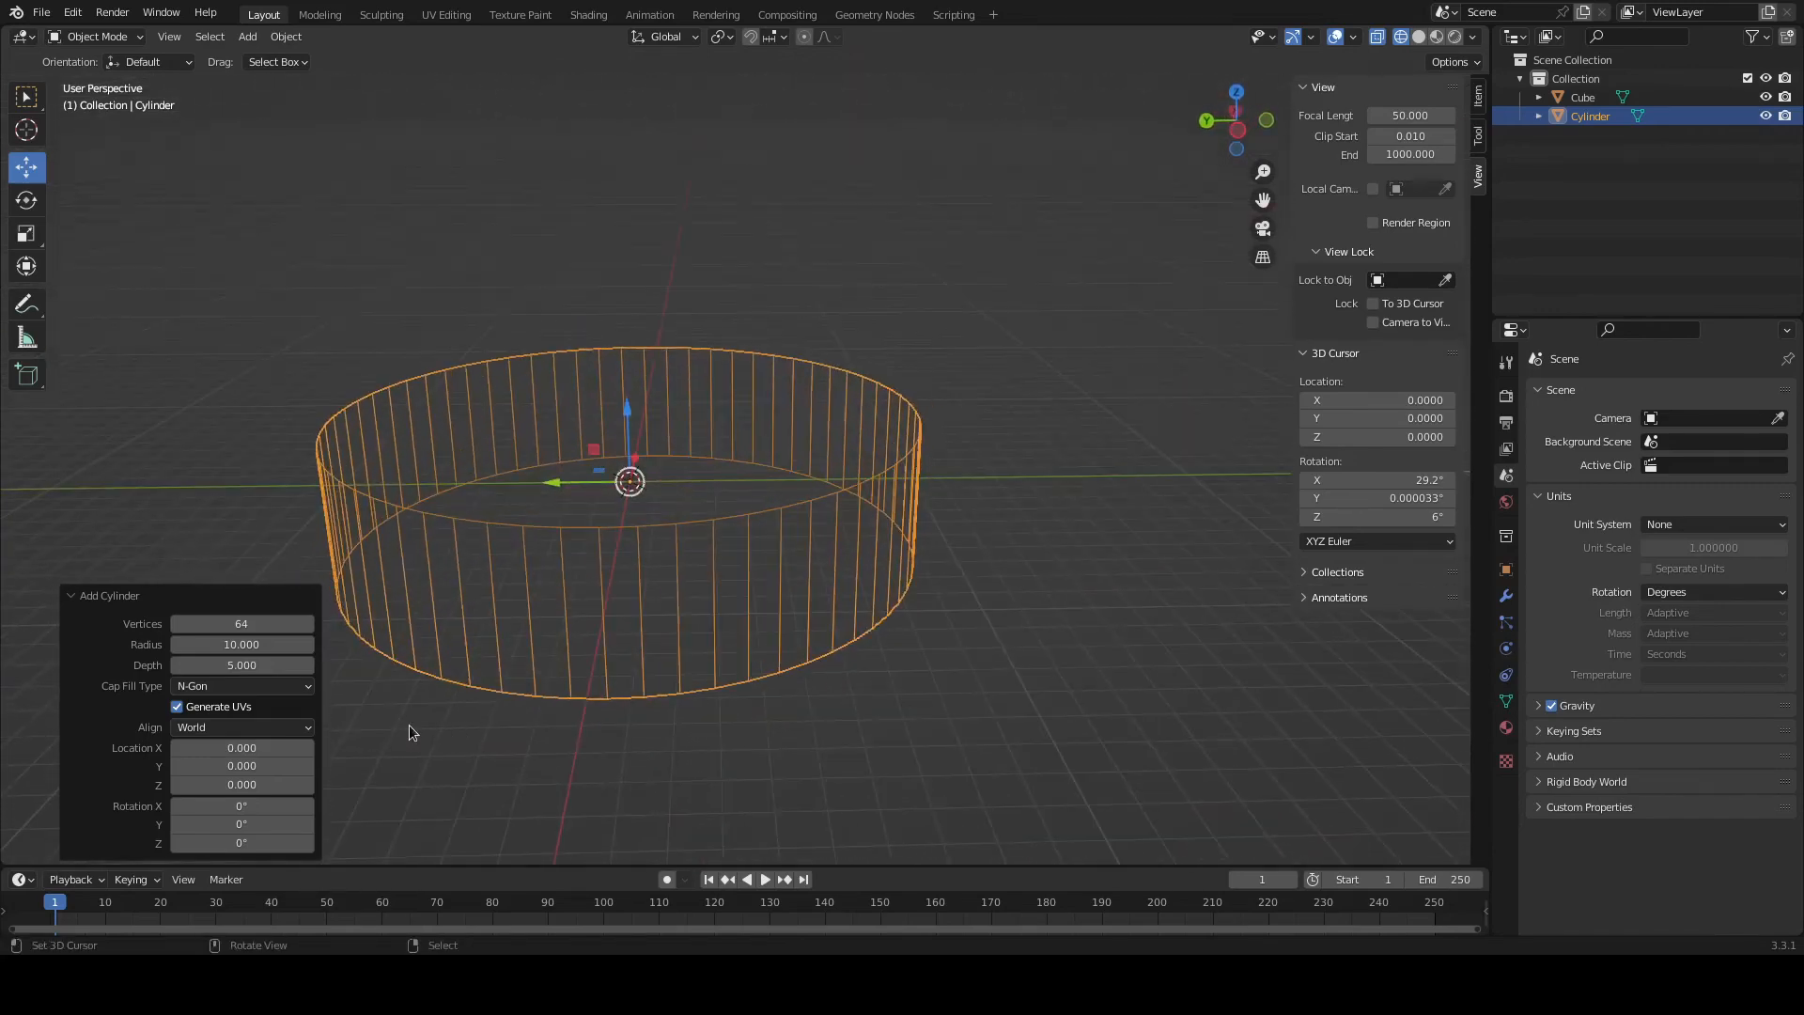
pyautogui.click(235, 785)
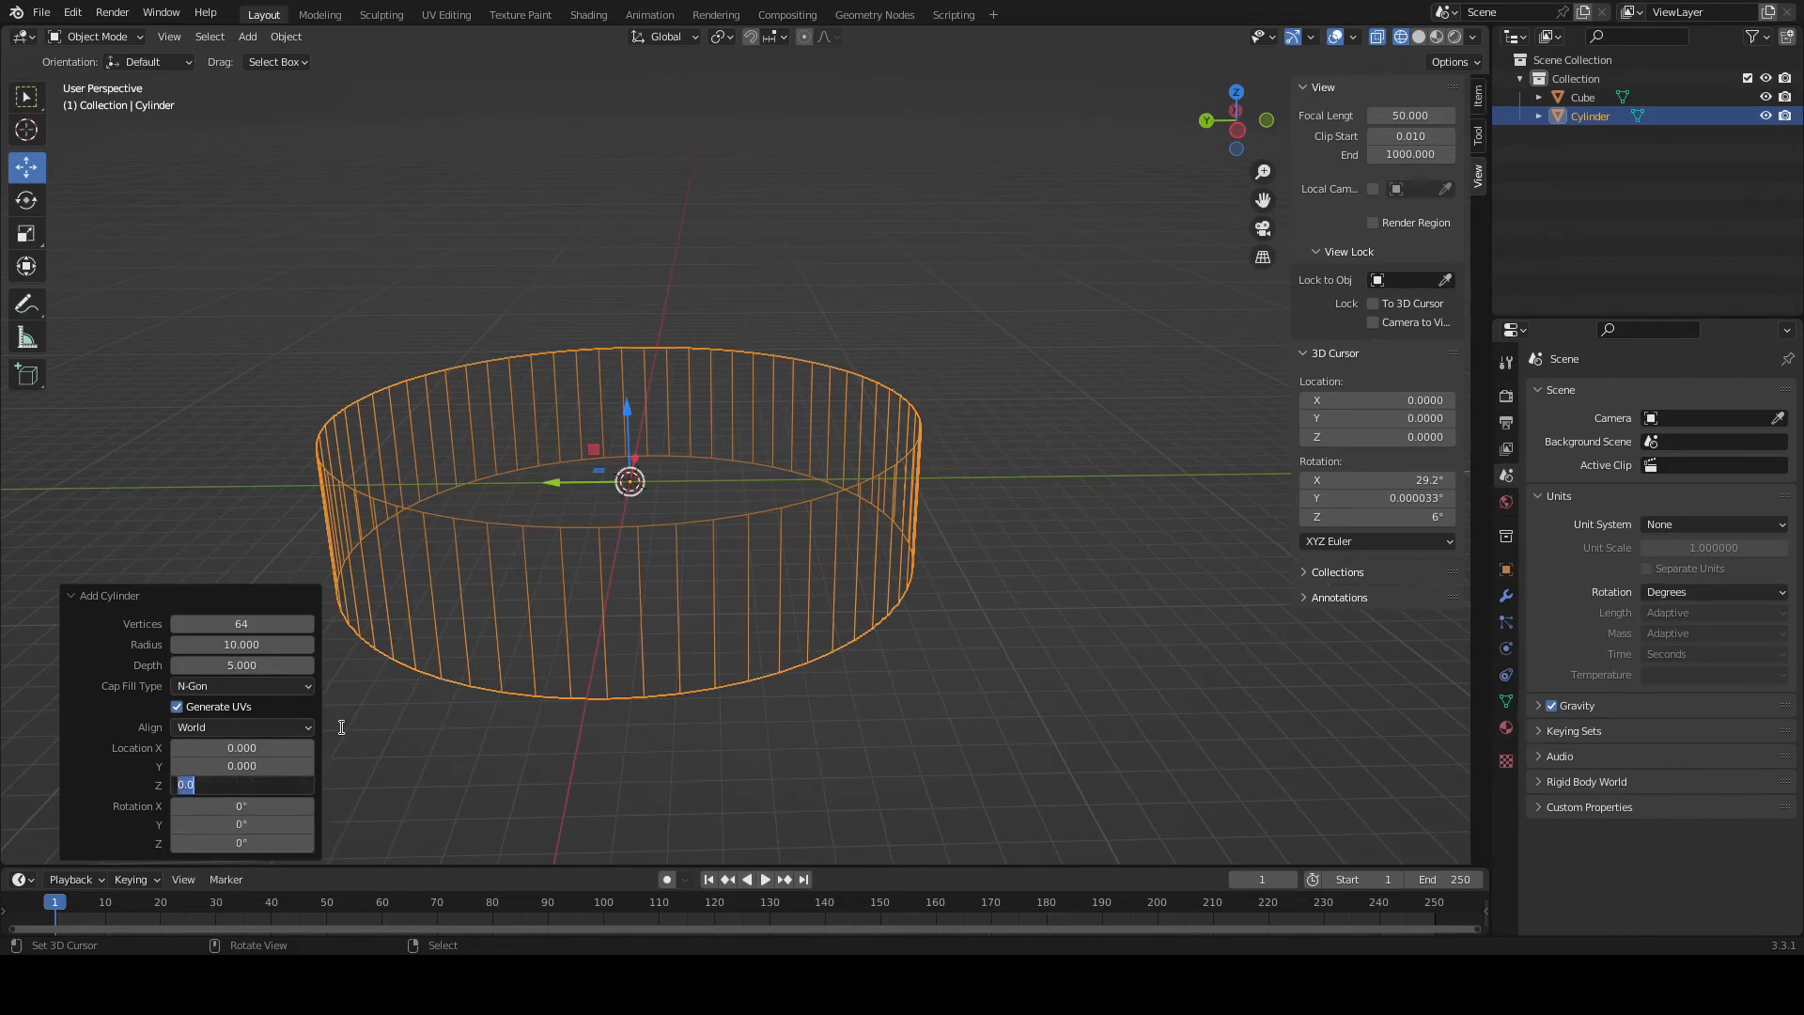
pyautogui.write('2.5')
pyautogui.press('Return')
pyautogui.moveTo(803, 742)
pyautogui.mouseDown(button='middle')
pyautogui.moveTo(871, 686)
pyautogui.moveTo(820, 742)
pyautogui.mouseUp(button='middle')
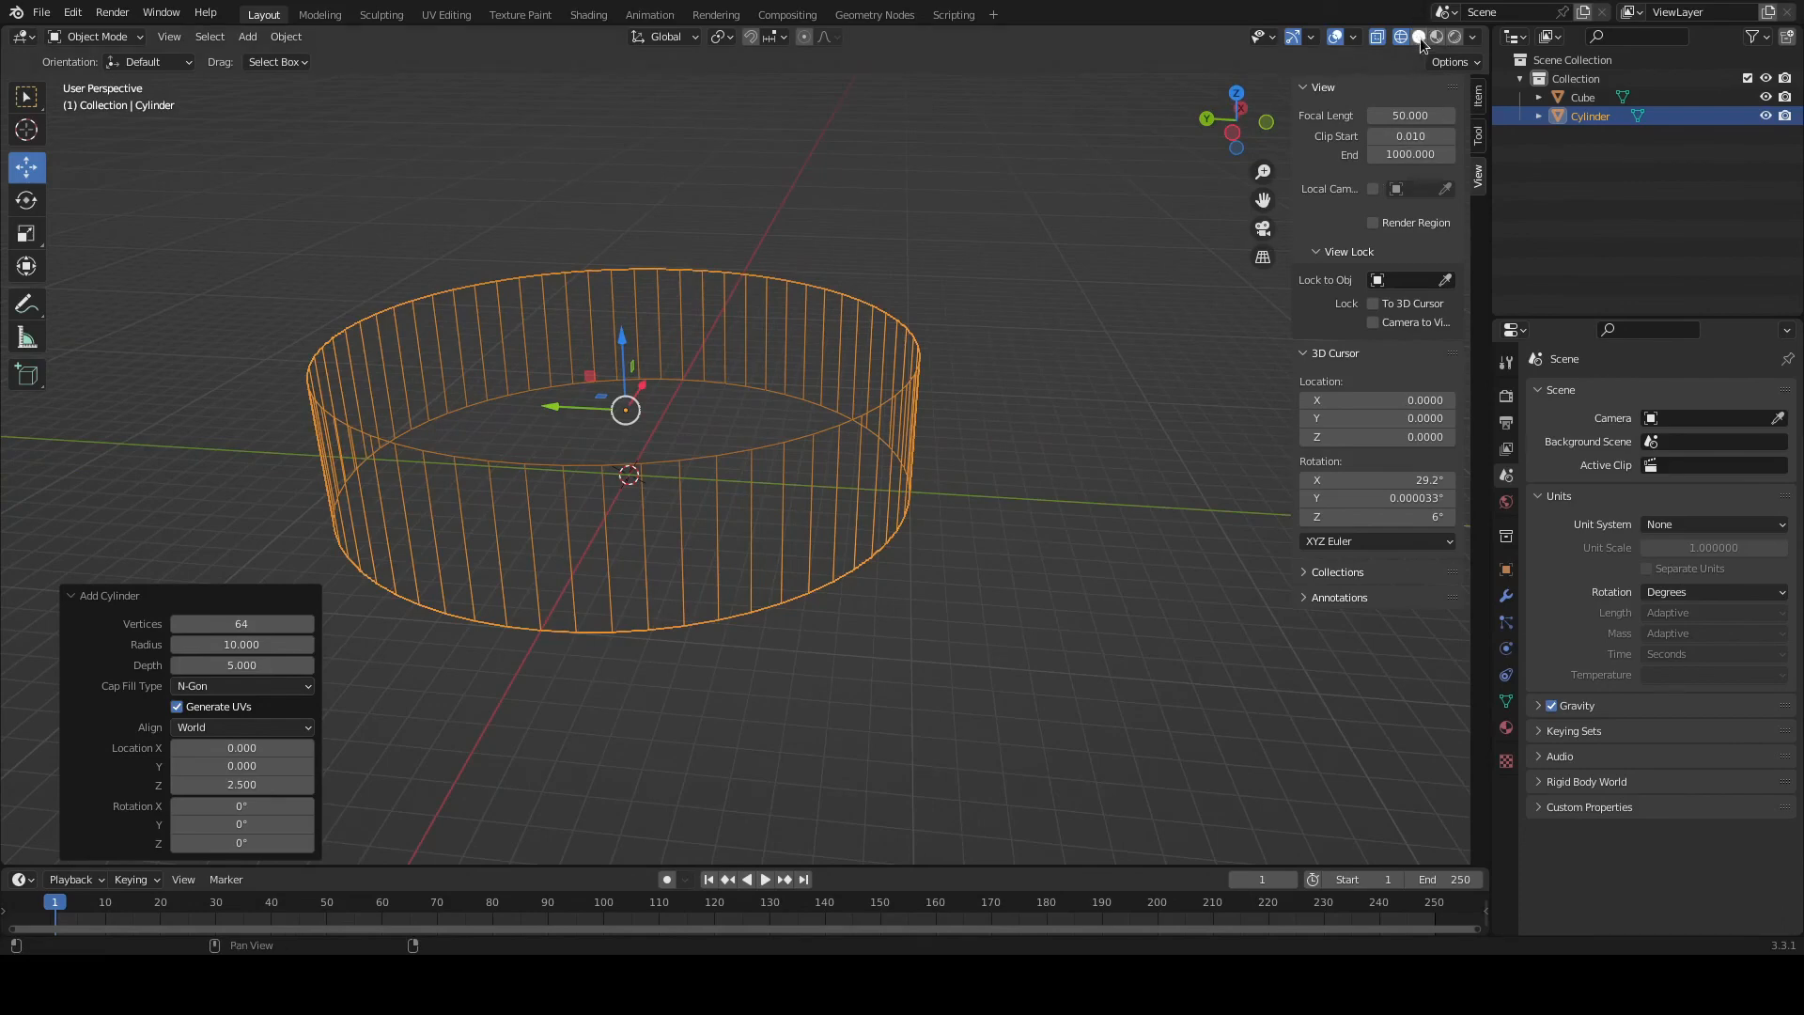
# Switch to solid shading, compare the cylinder with the X piece, and check its transform dimensions.
pyautogui.click(1419, 37)
pyautogui.moveTo(763, 628)
pyautogui.mouseDown(button='middle')
pyautogui.moveTo(770, 676)
pyautogui.moveTo(725, 711)
pyautogui.moveTo(676, 668)
pyautogui.mouseUp(button='middle')
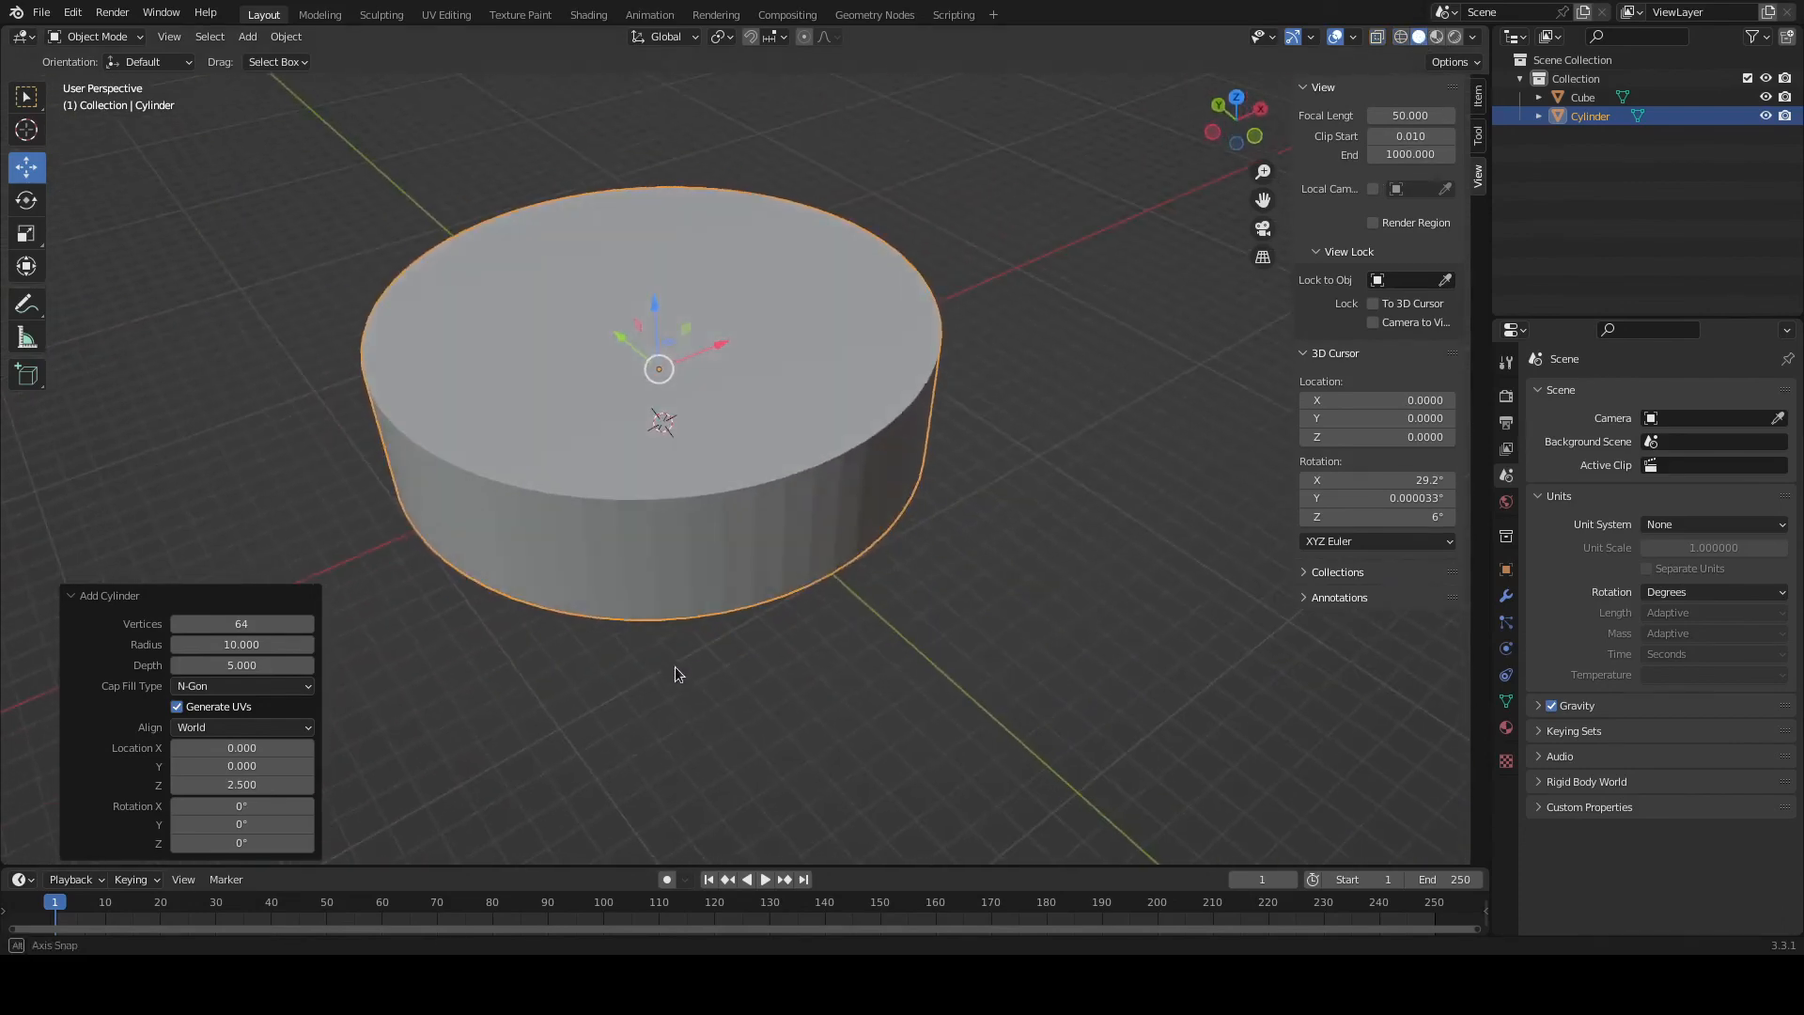
pyautogui.click(74, 596)
pyautogui.scroll(-6, 857, 561)
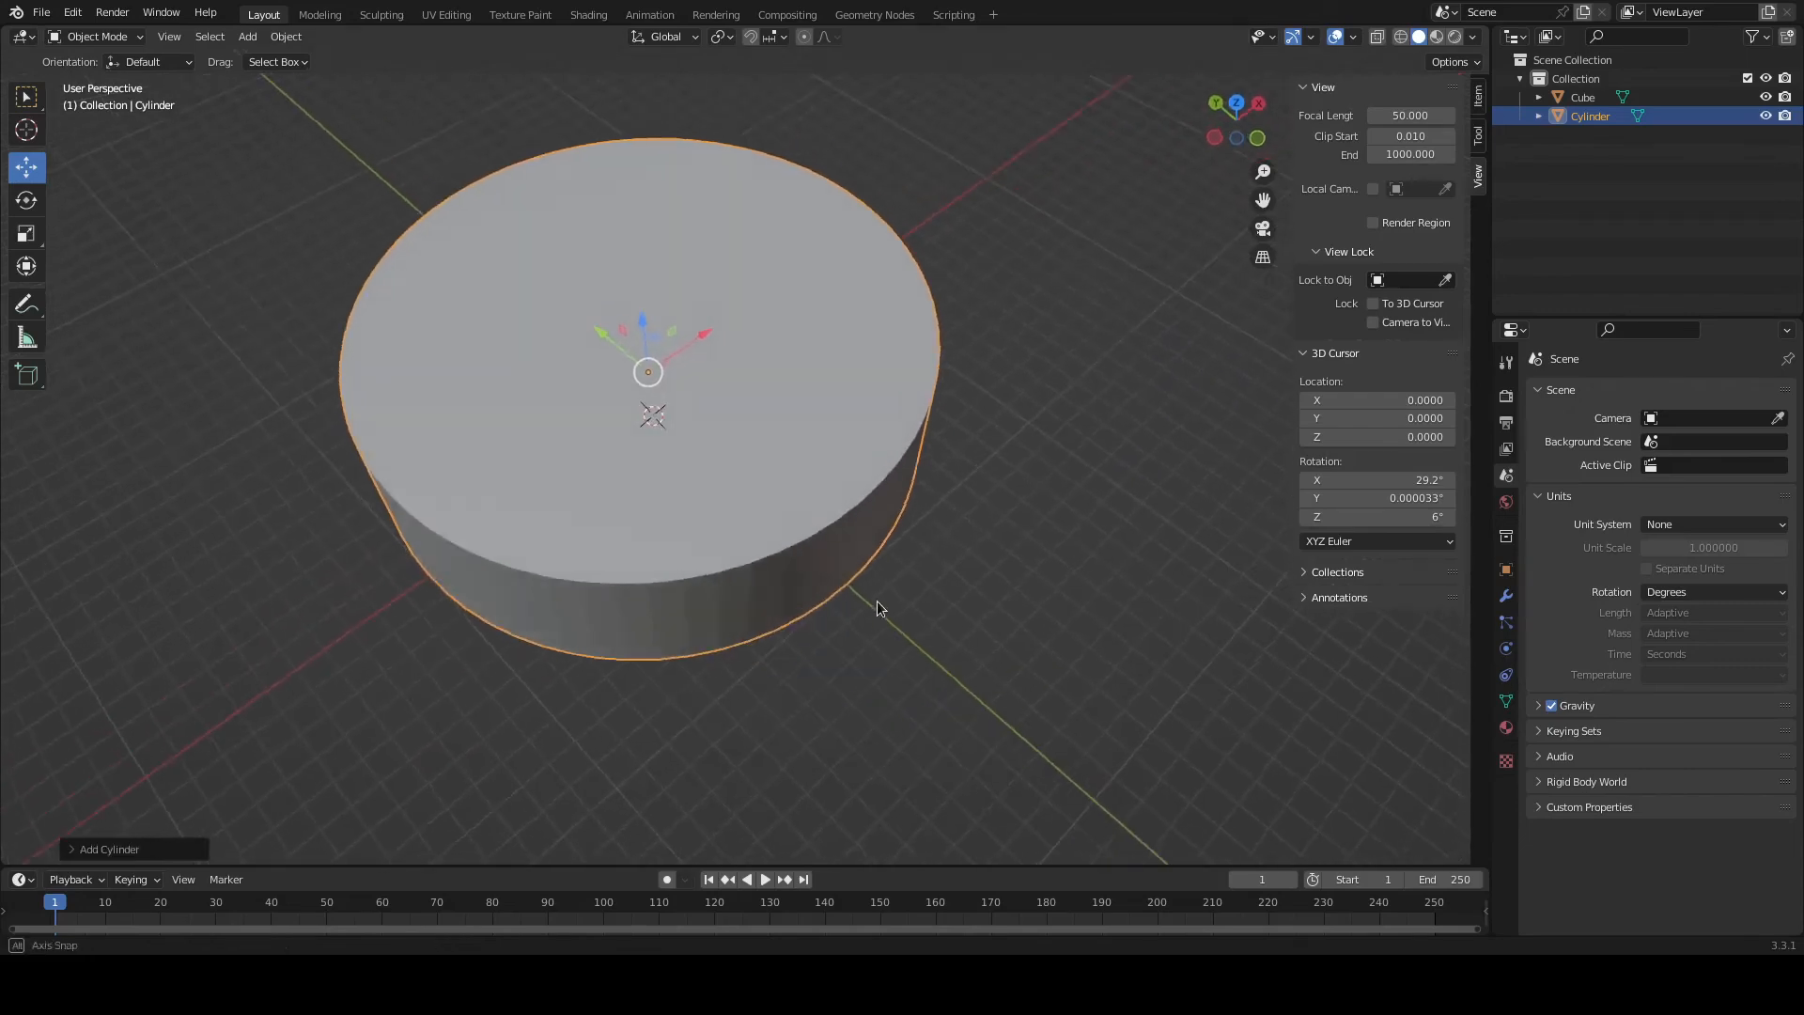
pyautogui.moveTo(758, 541); pyautogui.dragTo(648, 679, button='middle')
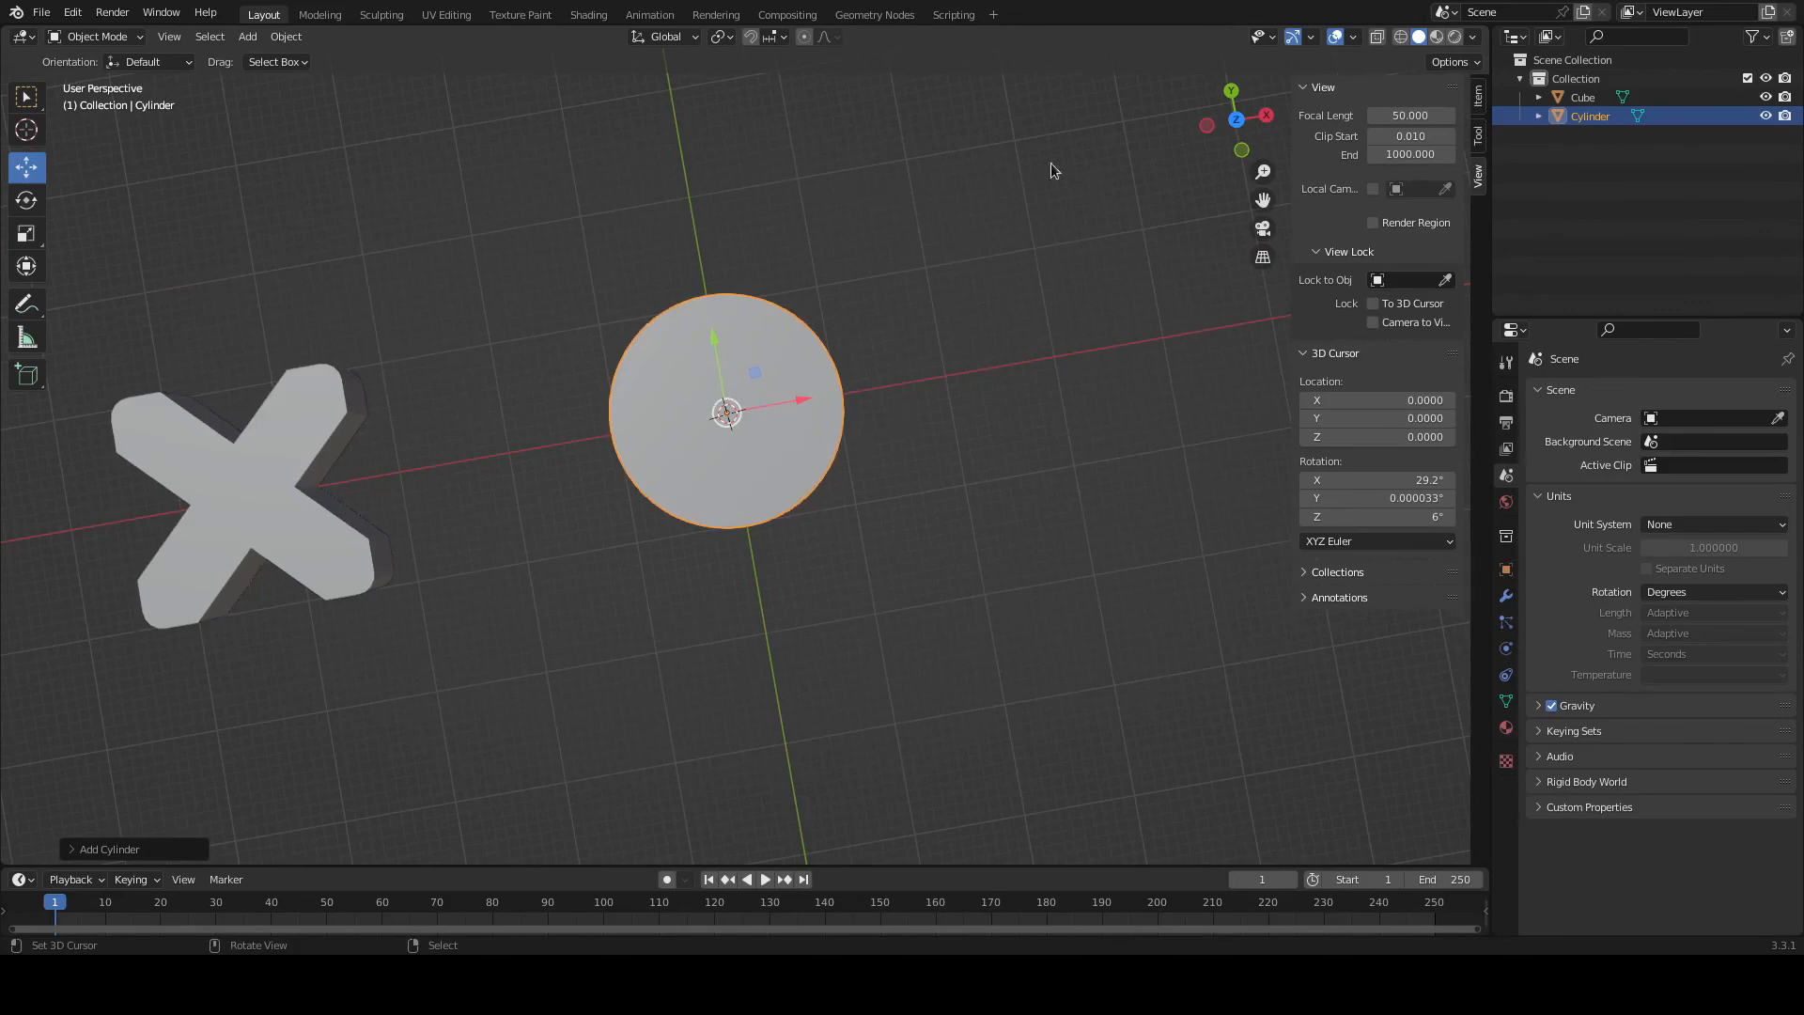
pyautogui.click(1480, 95)
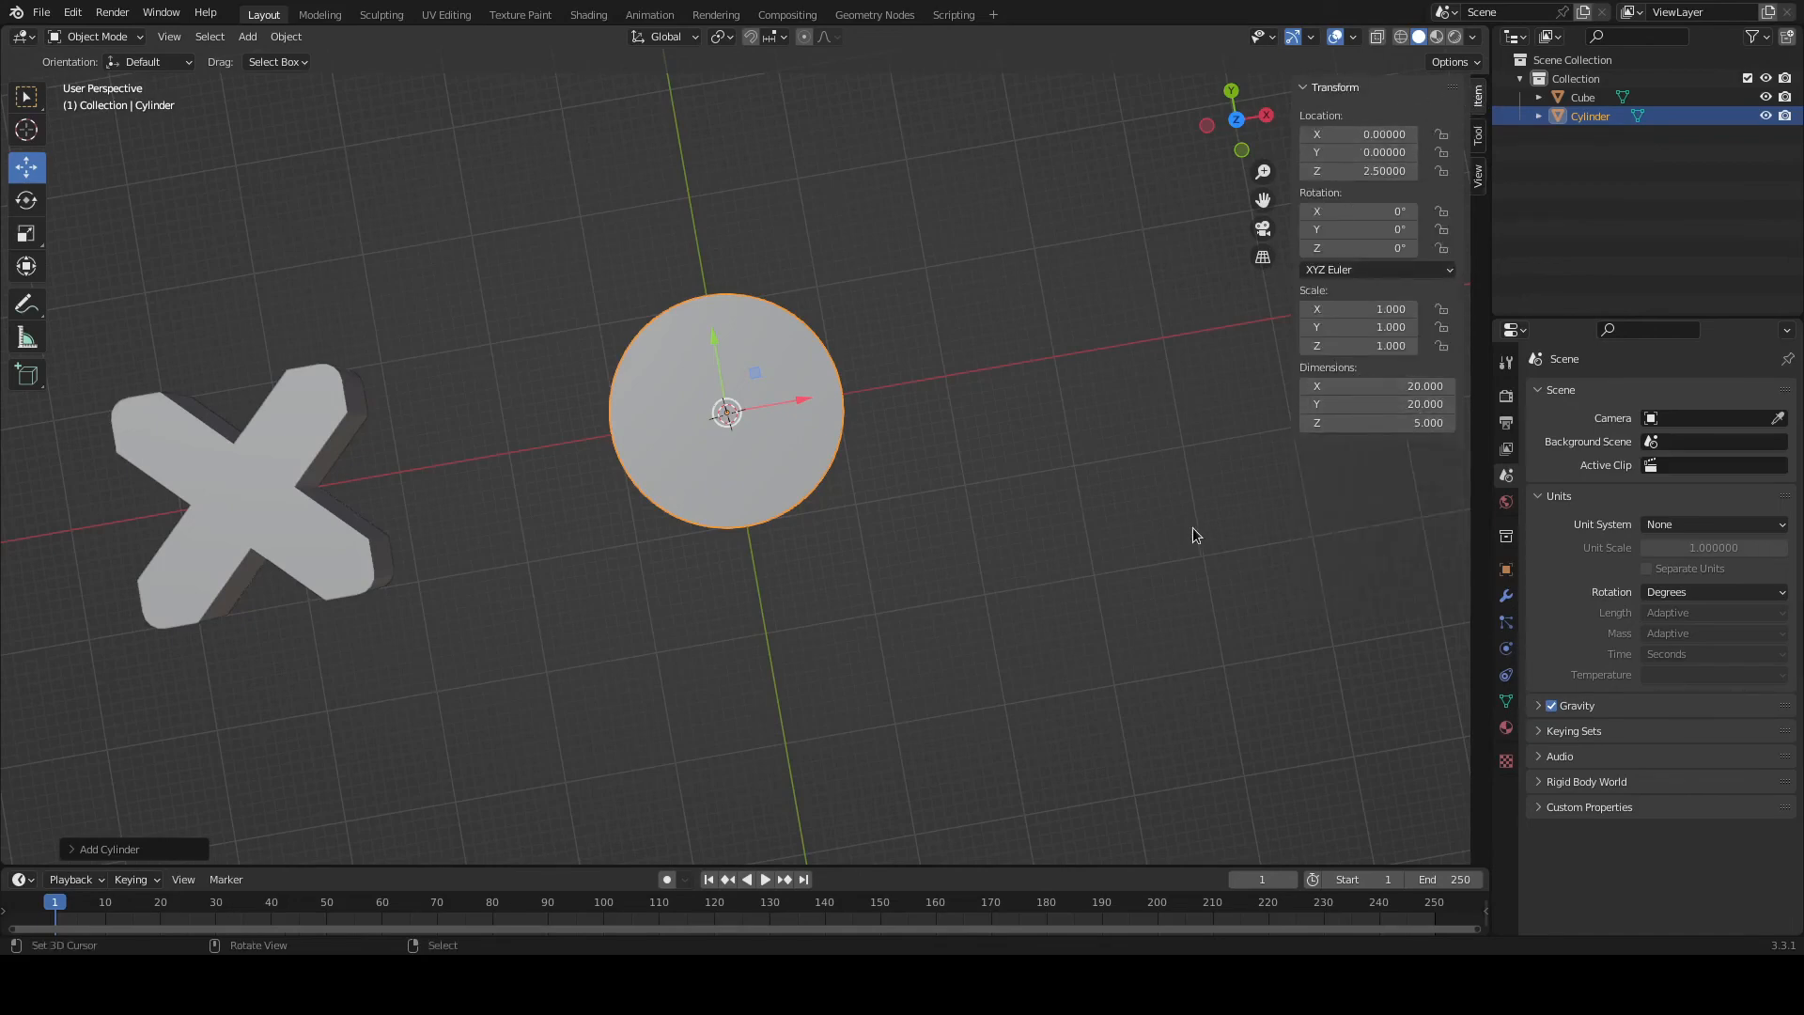
pyautogui.moveTo(910, 707); pyautogui.dragTo(871, 600, button='middle')
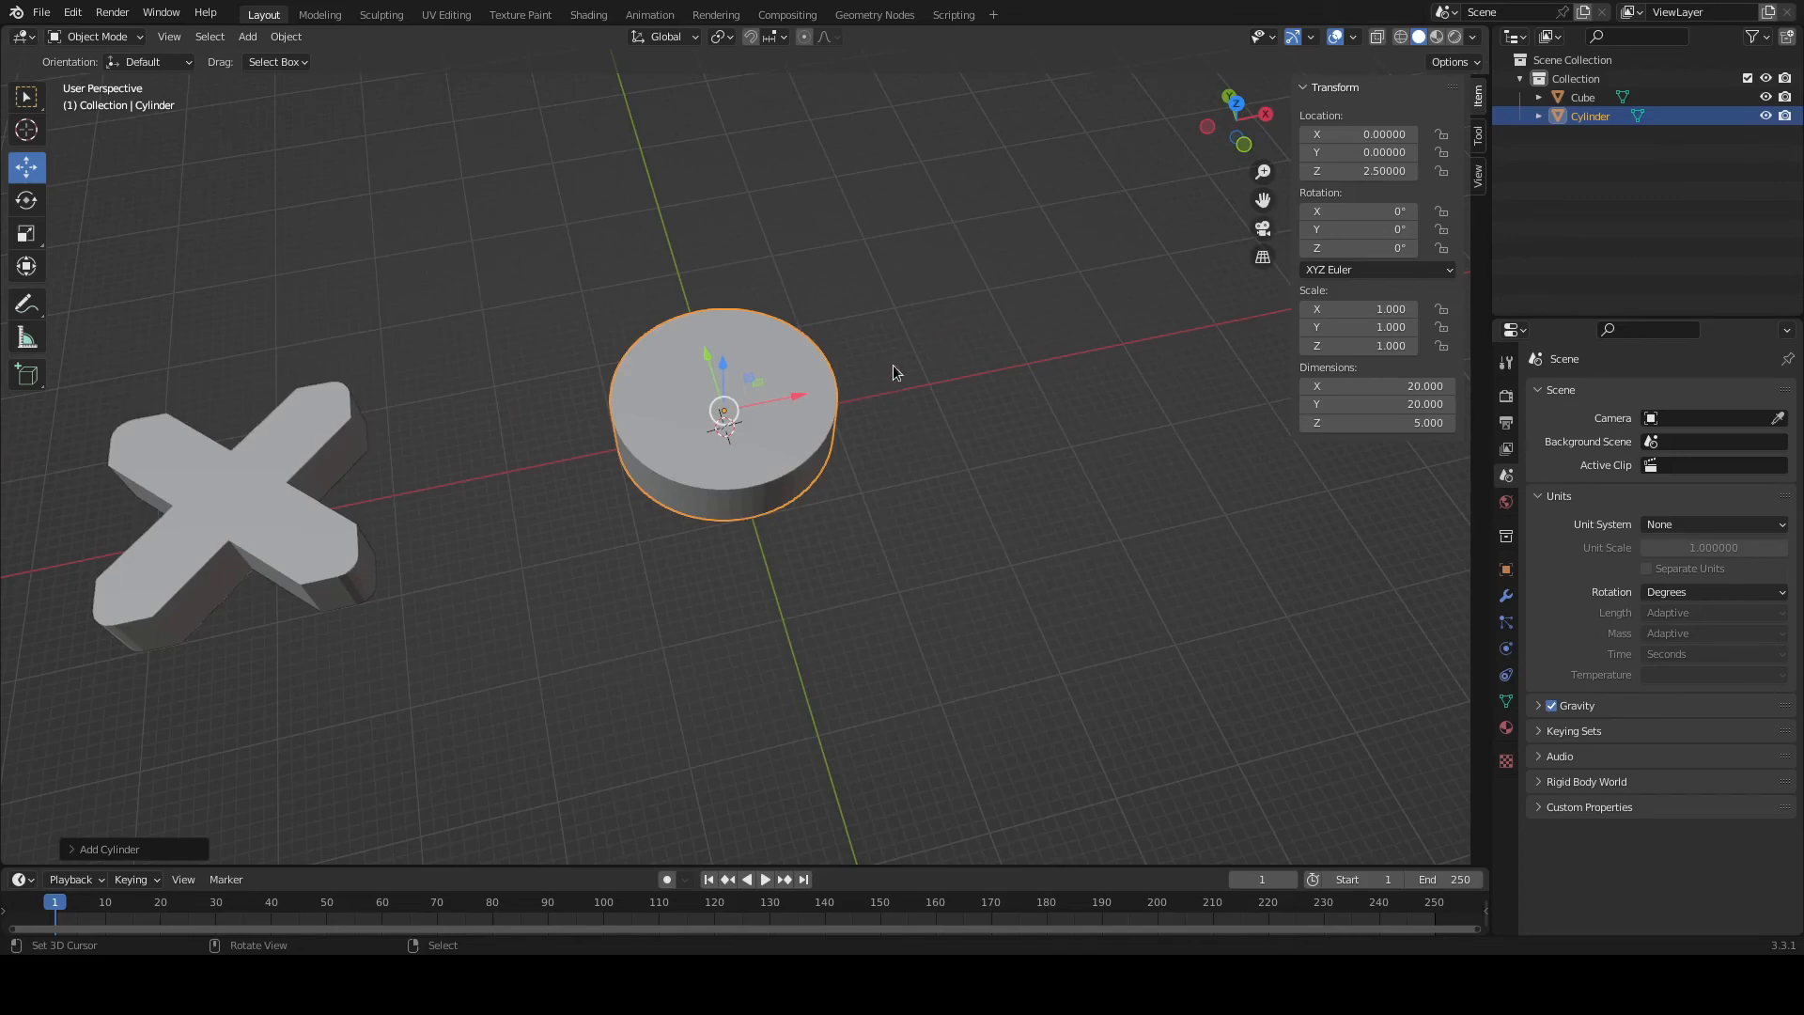
# In wireframe view, add a second cylinder mesh at the origin with a radius of 5 and a depth of 10.
pyautogui.click(1402, 37)
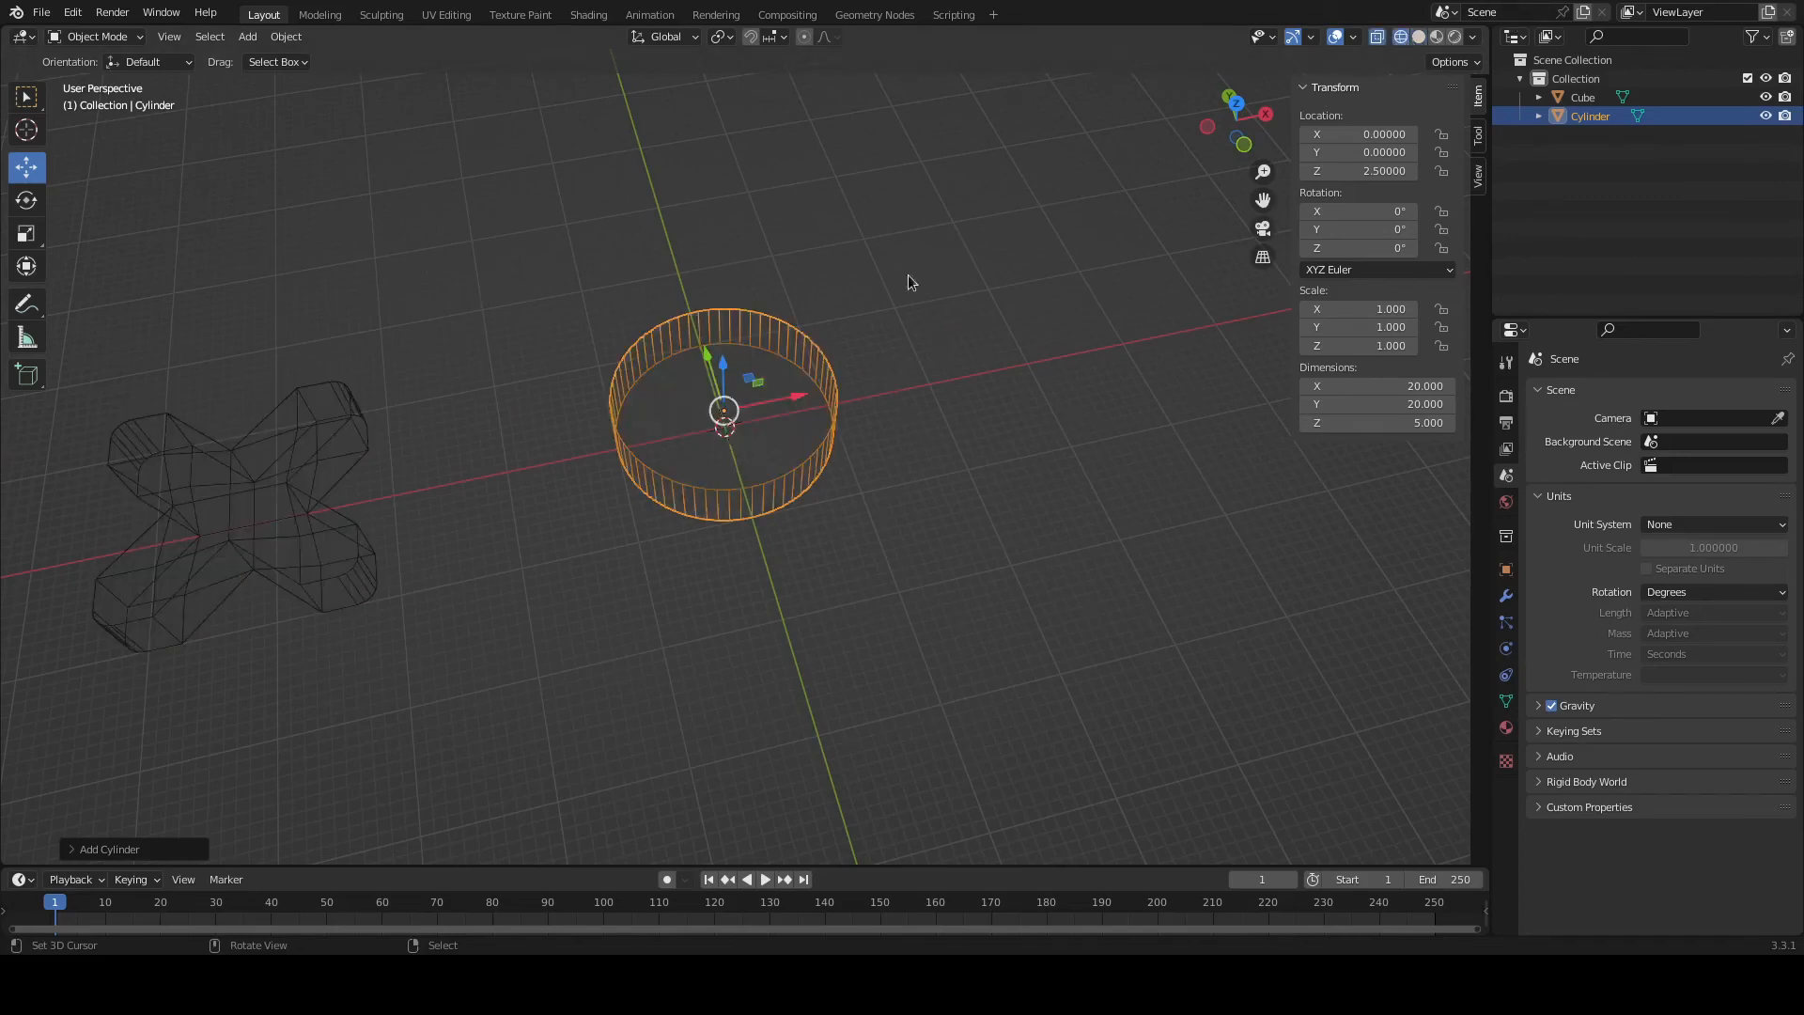
pyautogui.scroll(5, 752, 425)
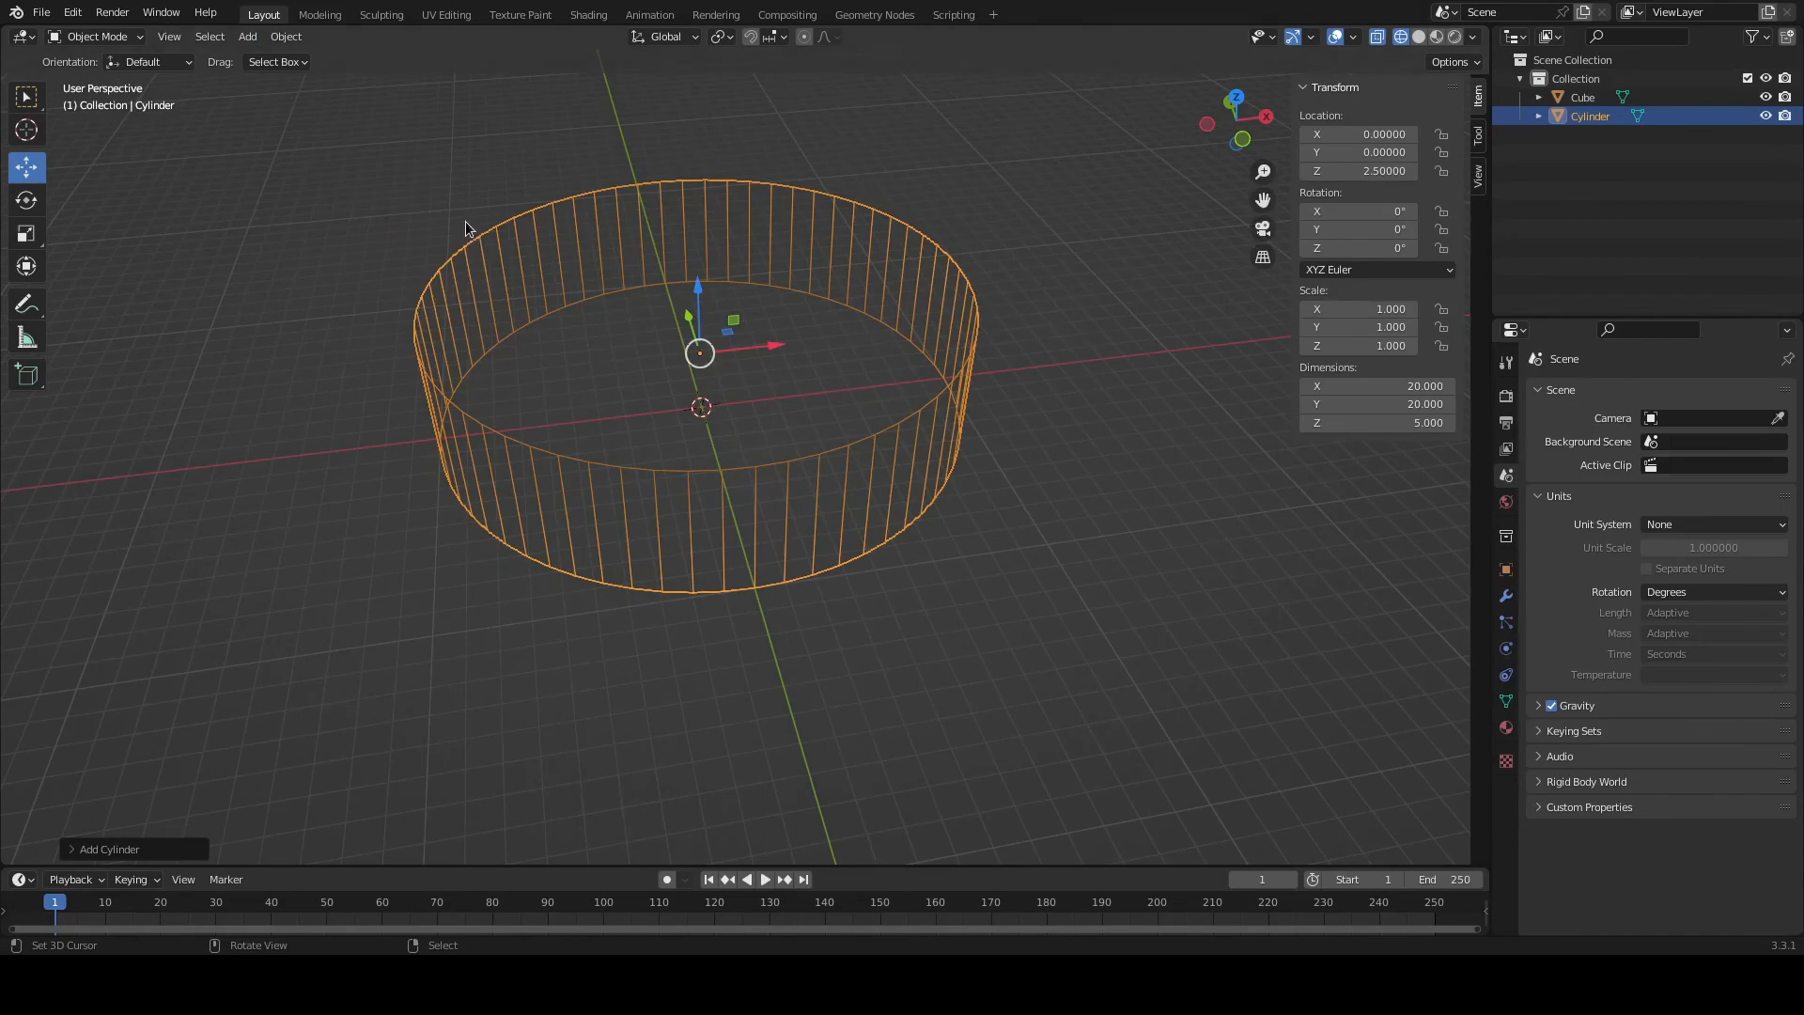
pyautogui.hotkey('shift', 'a')
pyautogui.moveTo(655, 317)
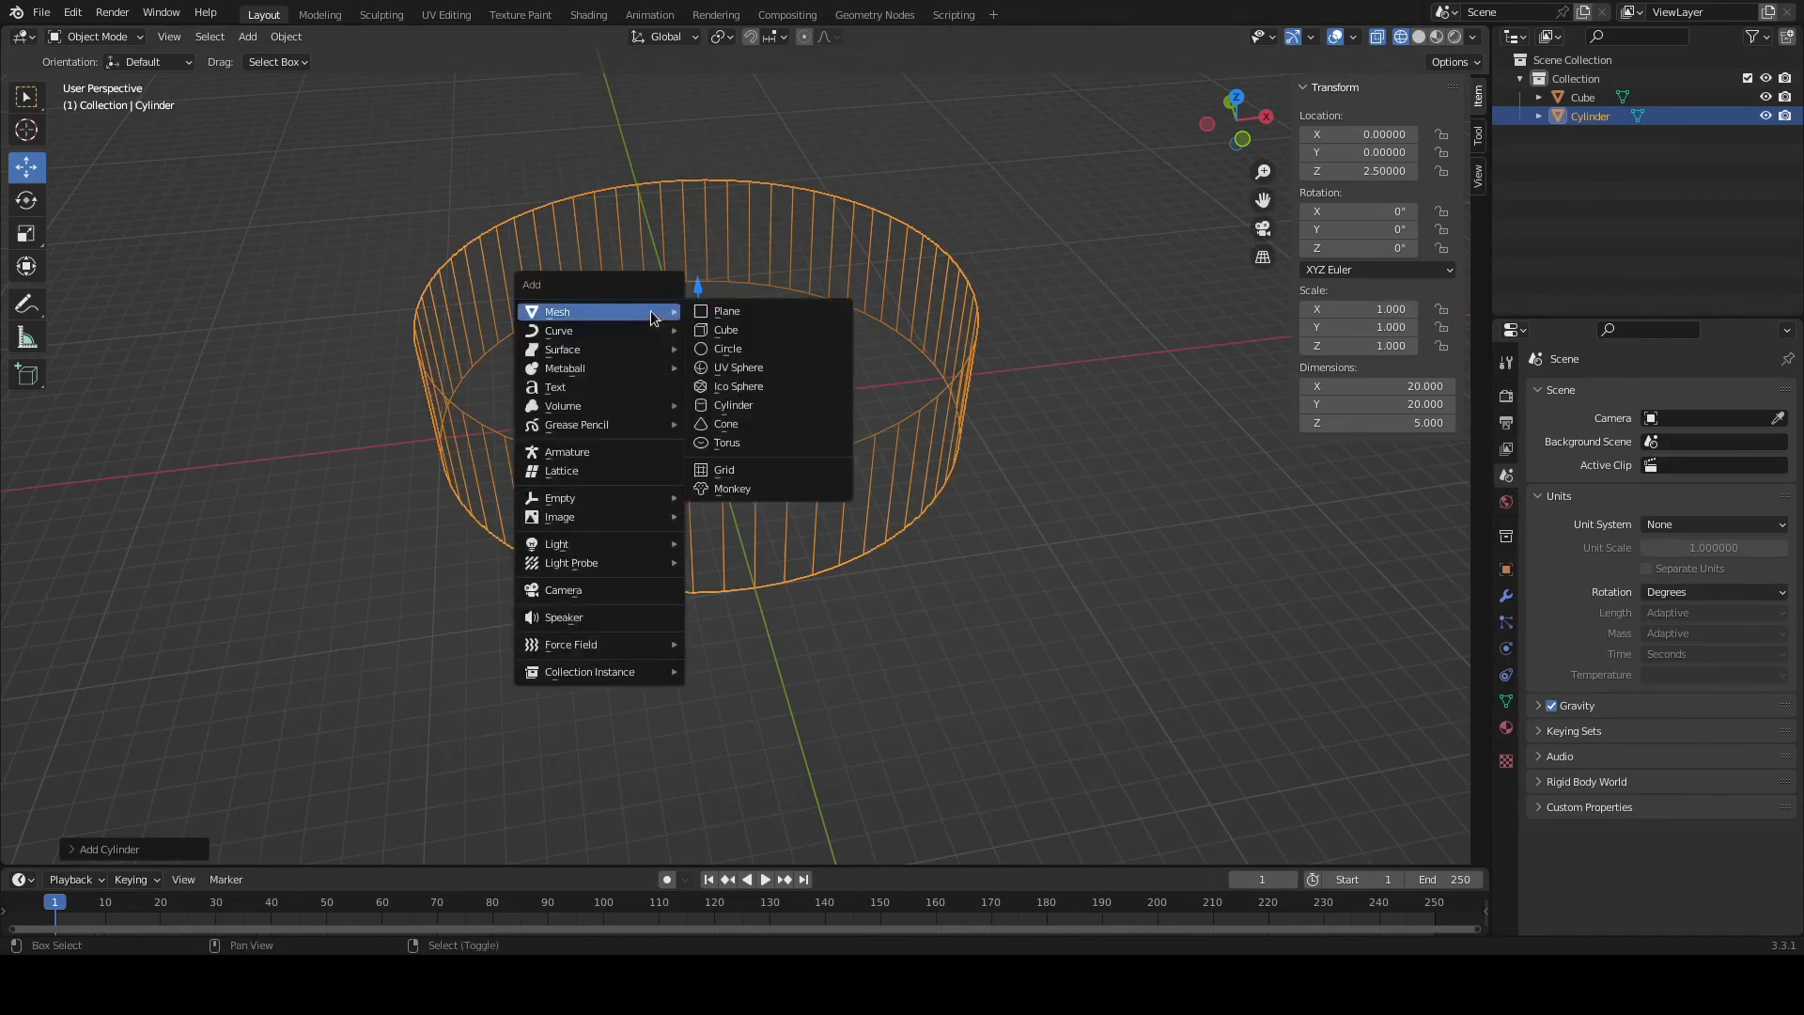
pyautogui.click(752, 407)
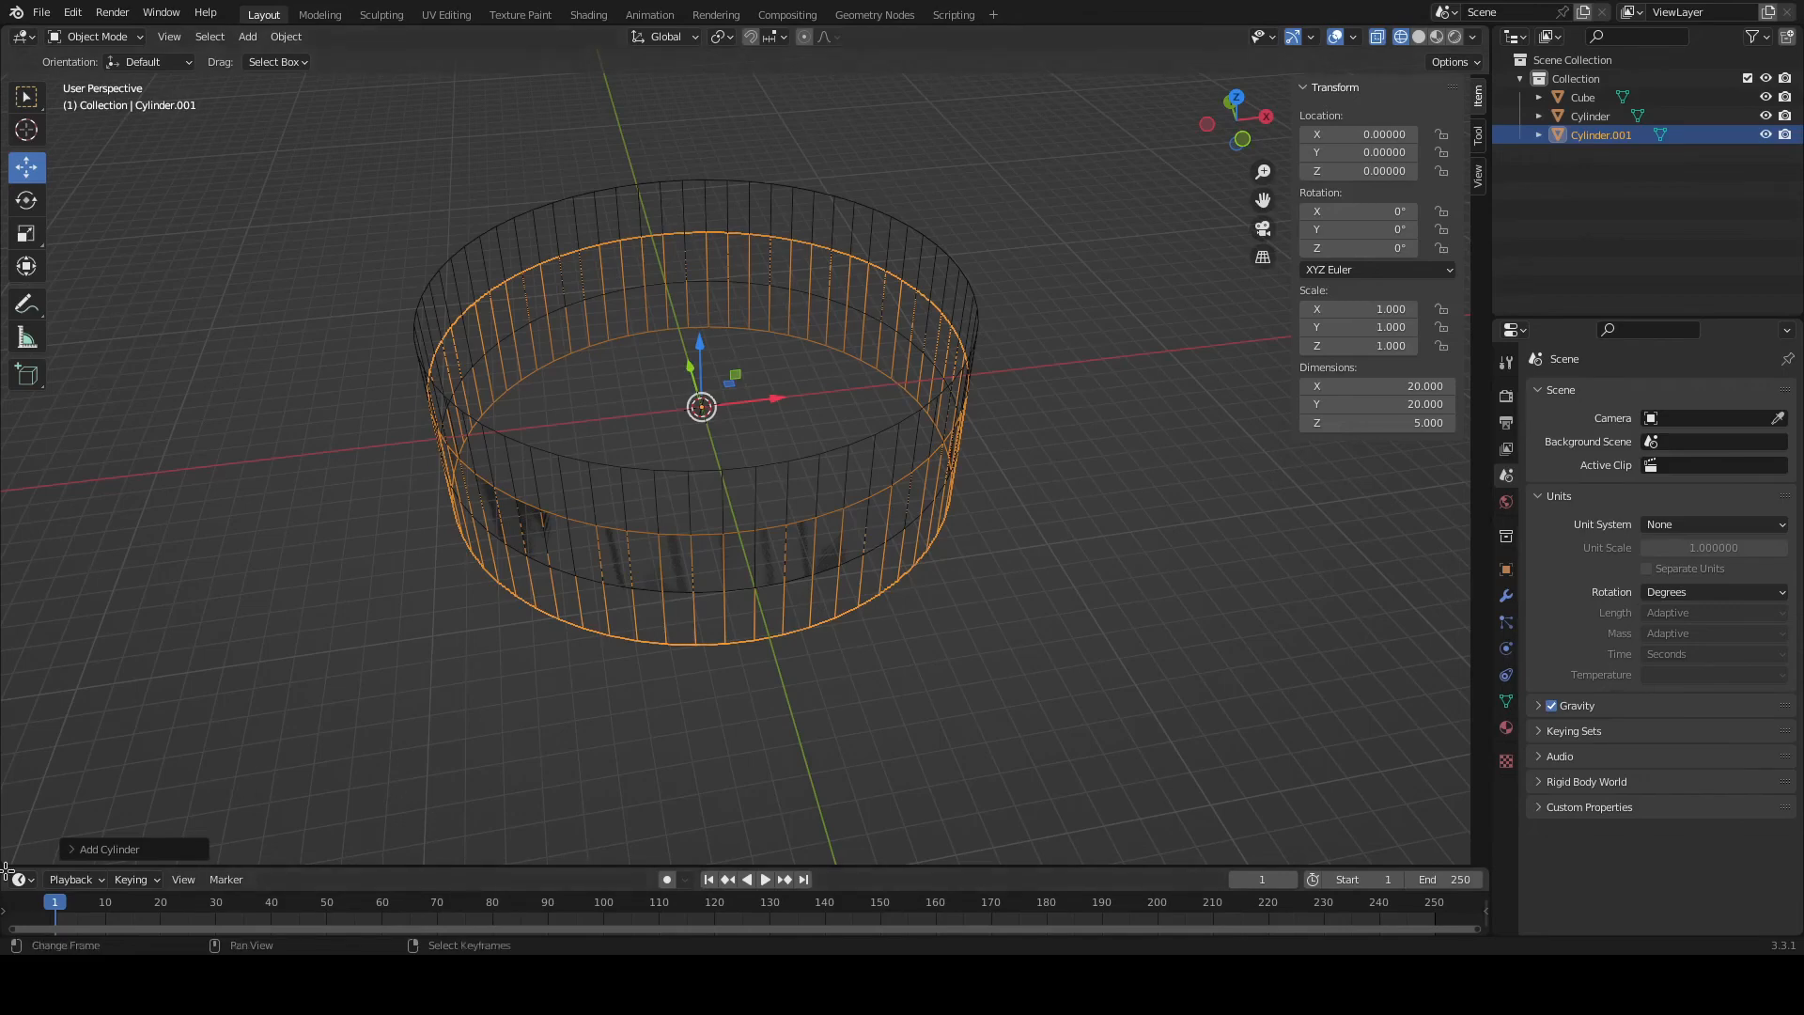
pyautogui.click(87, 850)
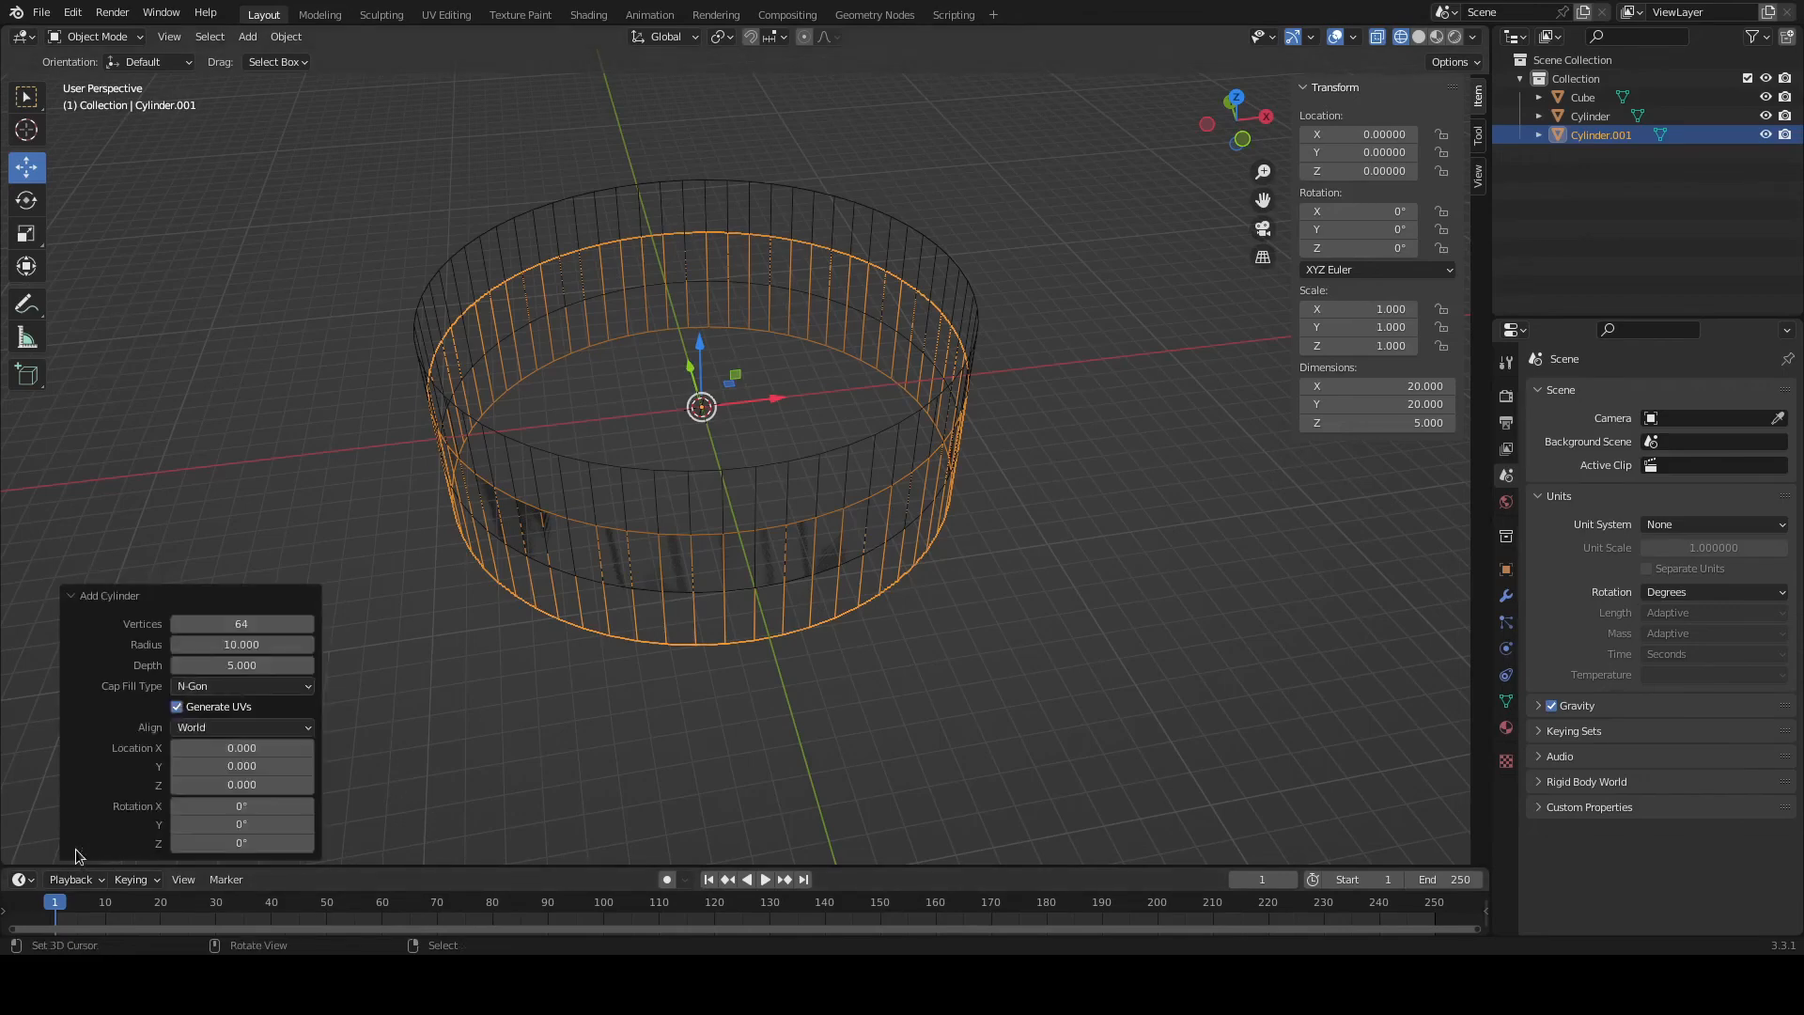
pyautogui.click(262, 644)
pyautogui.write('5')
pyautogui.press('Return')
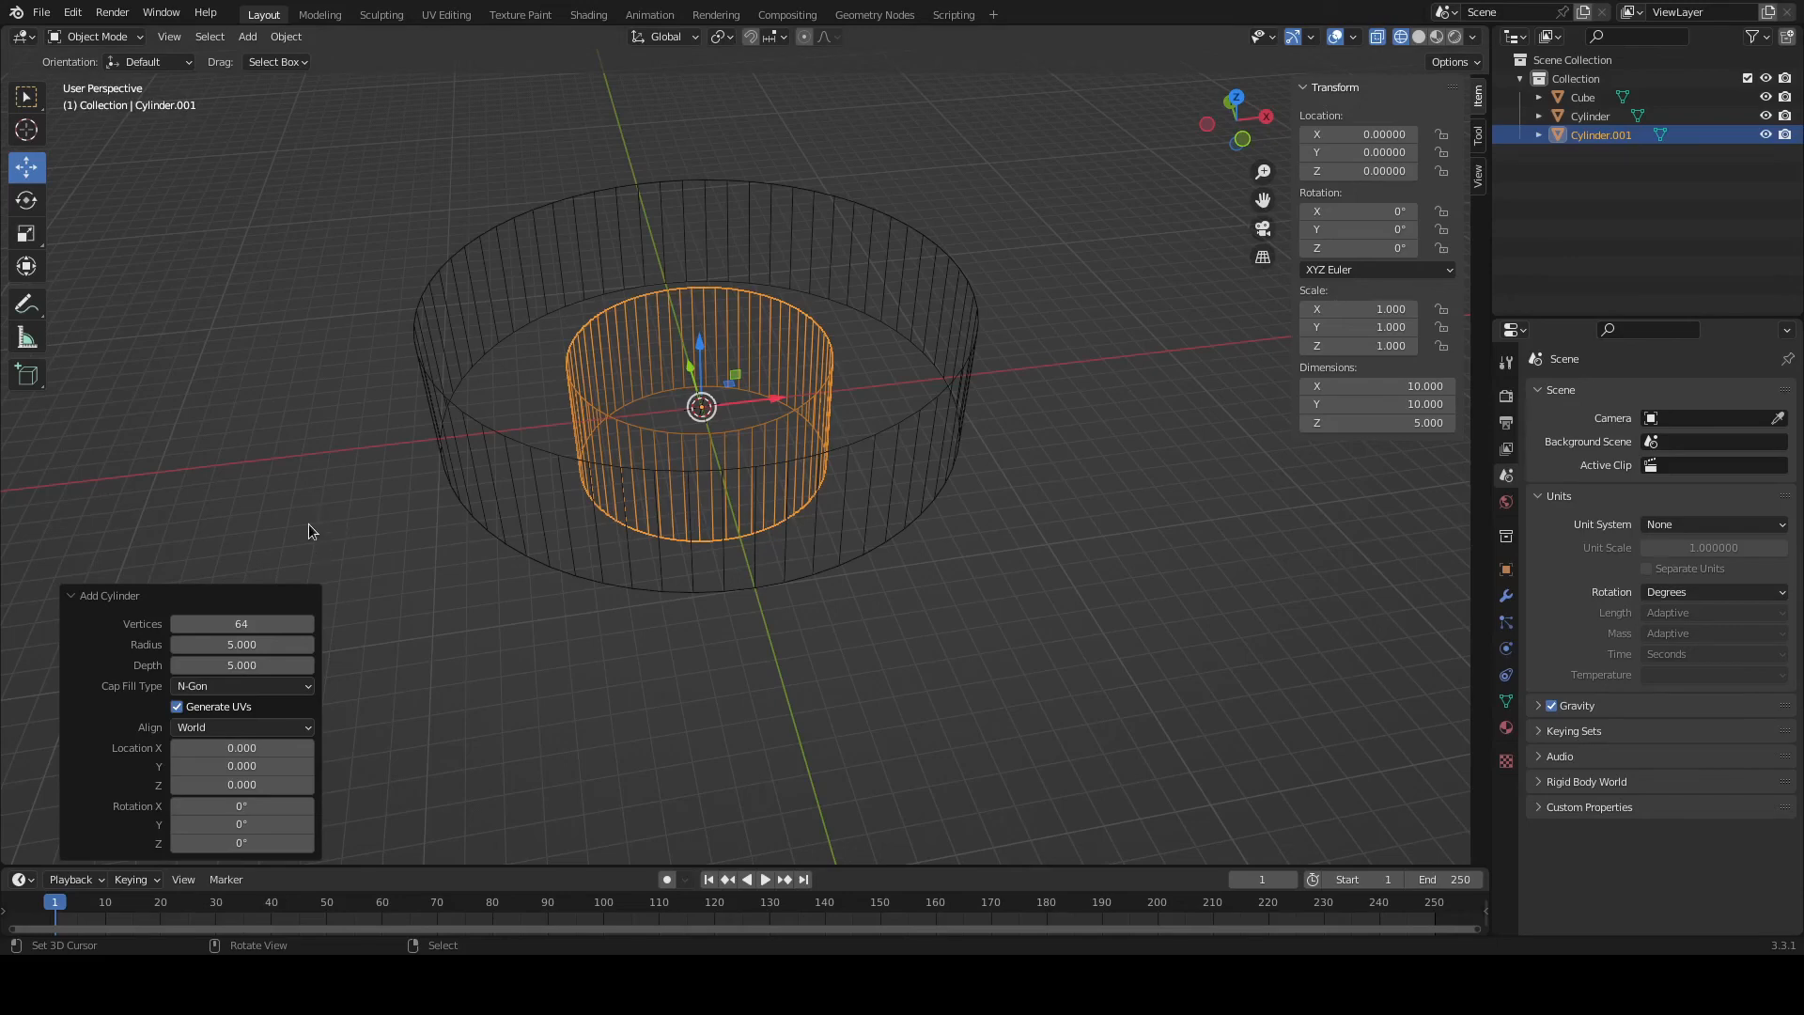
pyautogui.click(256, 665)
pyautogui.write('10')
pyautogui.press('Return')
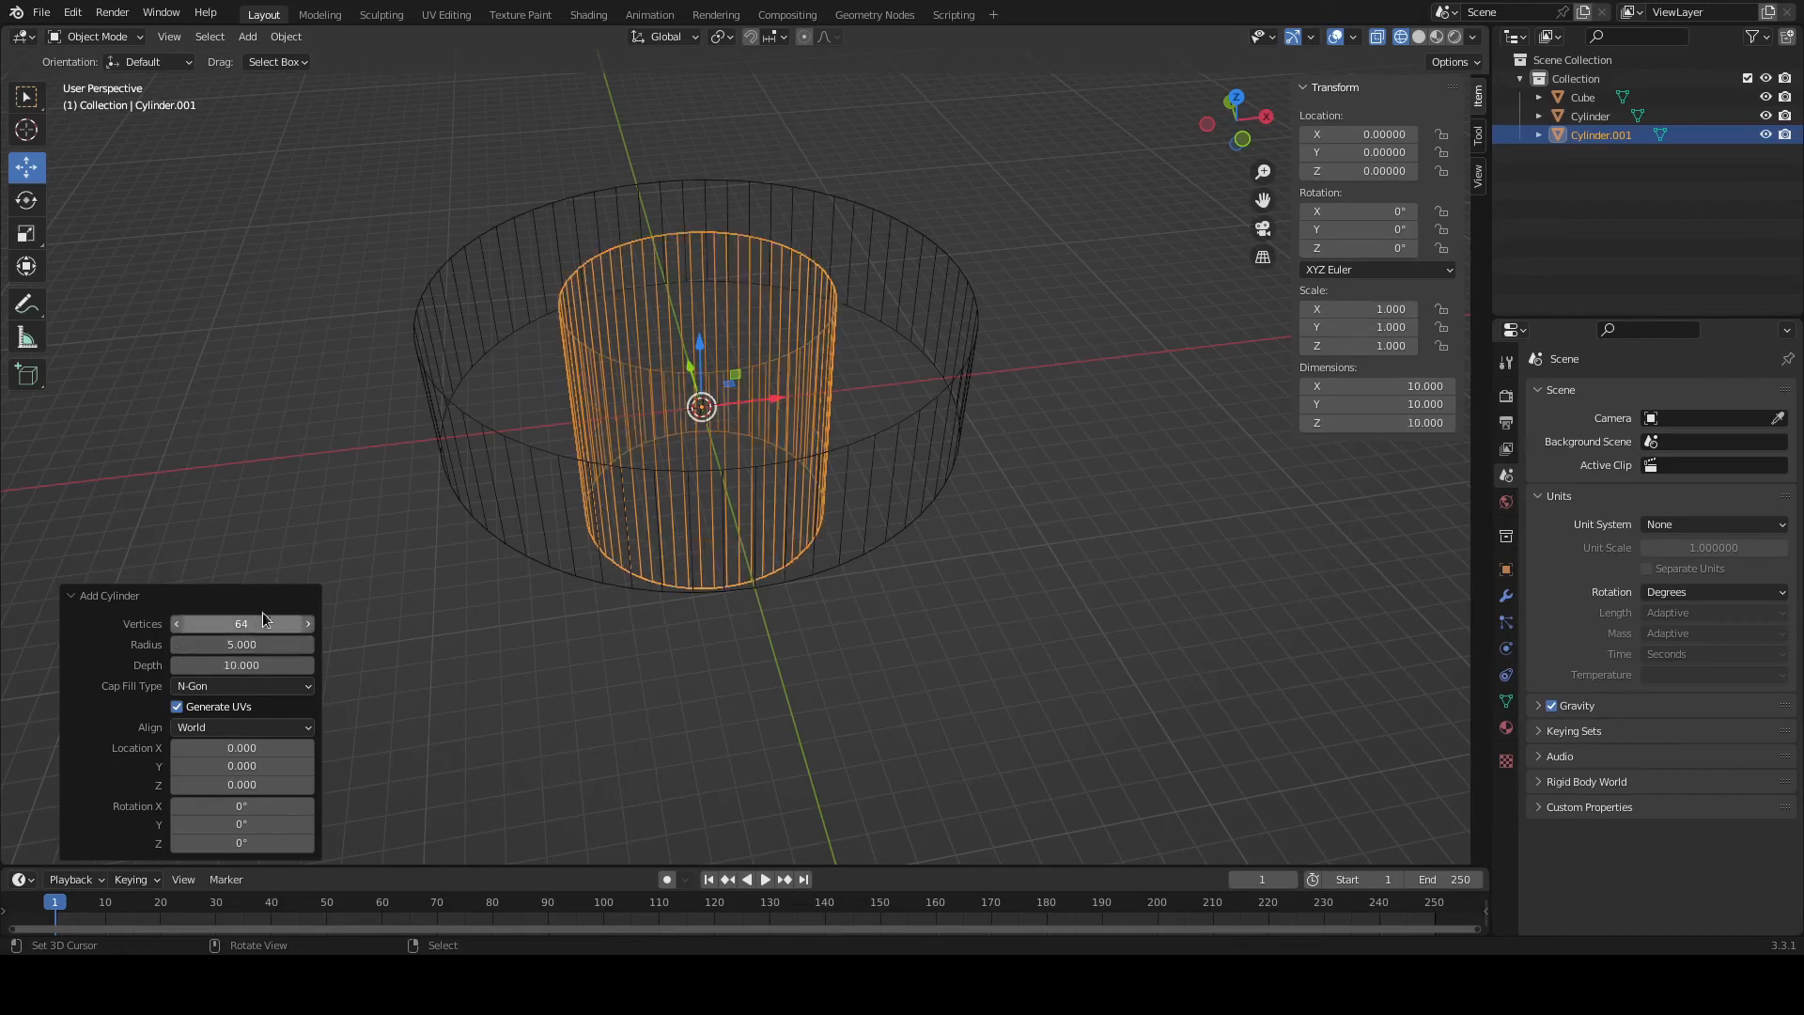
pyautogui.click(262, 787)
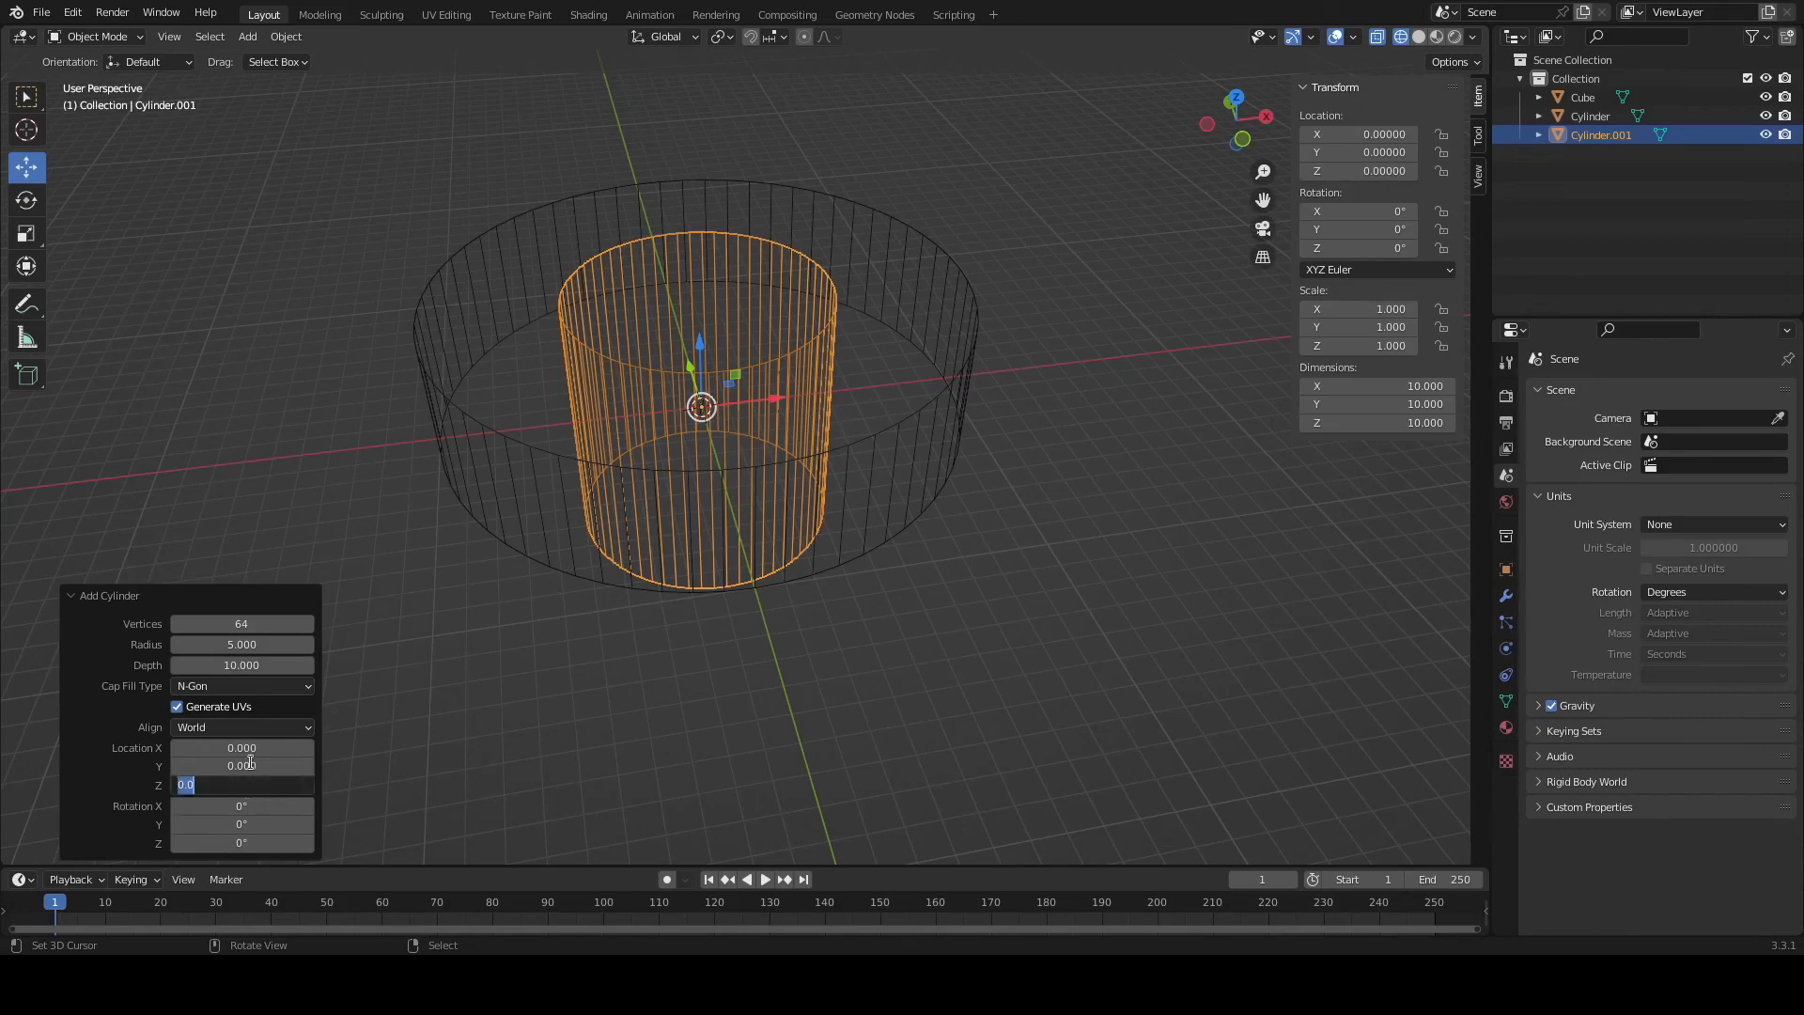
pyautogui.write('5')
pyautogui.press('Return')
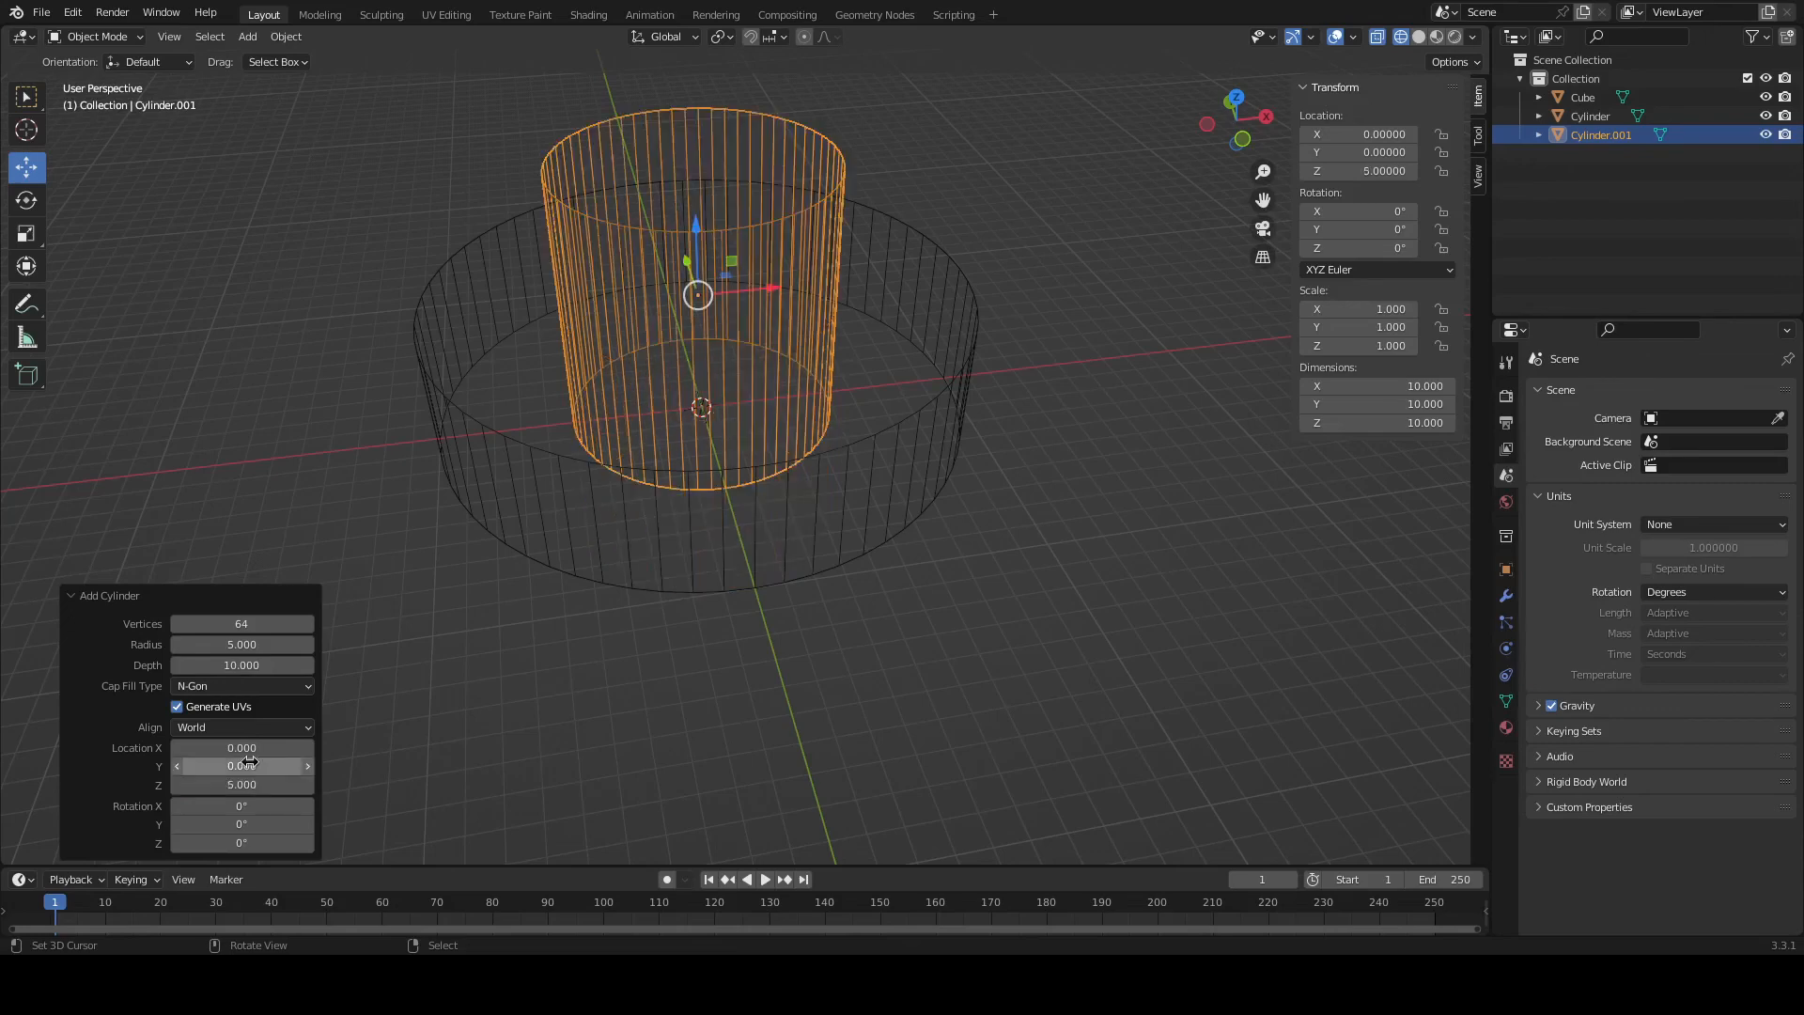
pyautogui.moveTo(663, 669); pyautogui.dragTo(703, 583, button='middle')
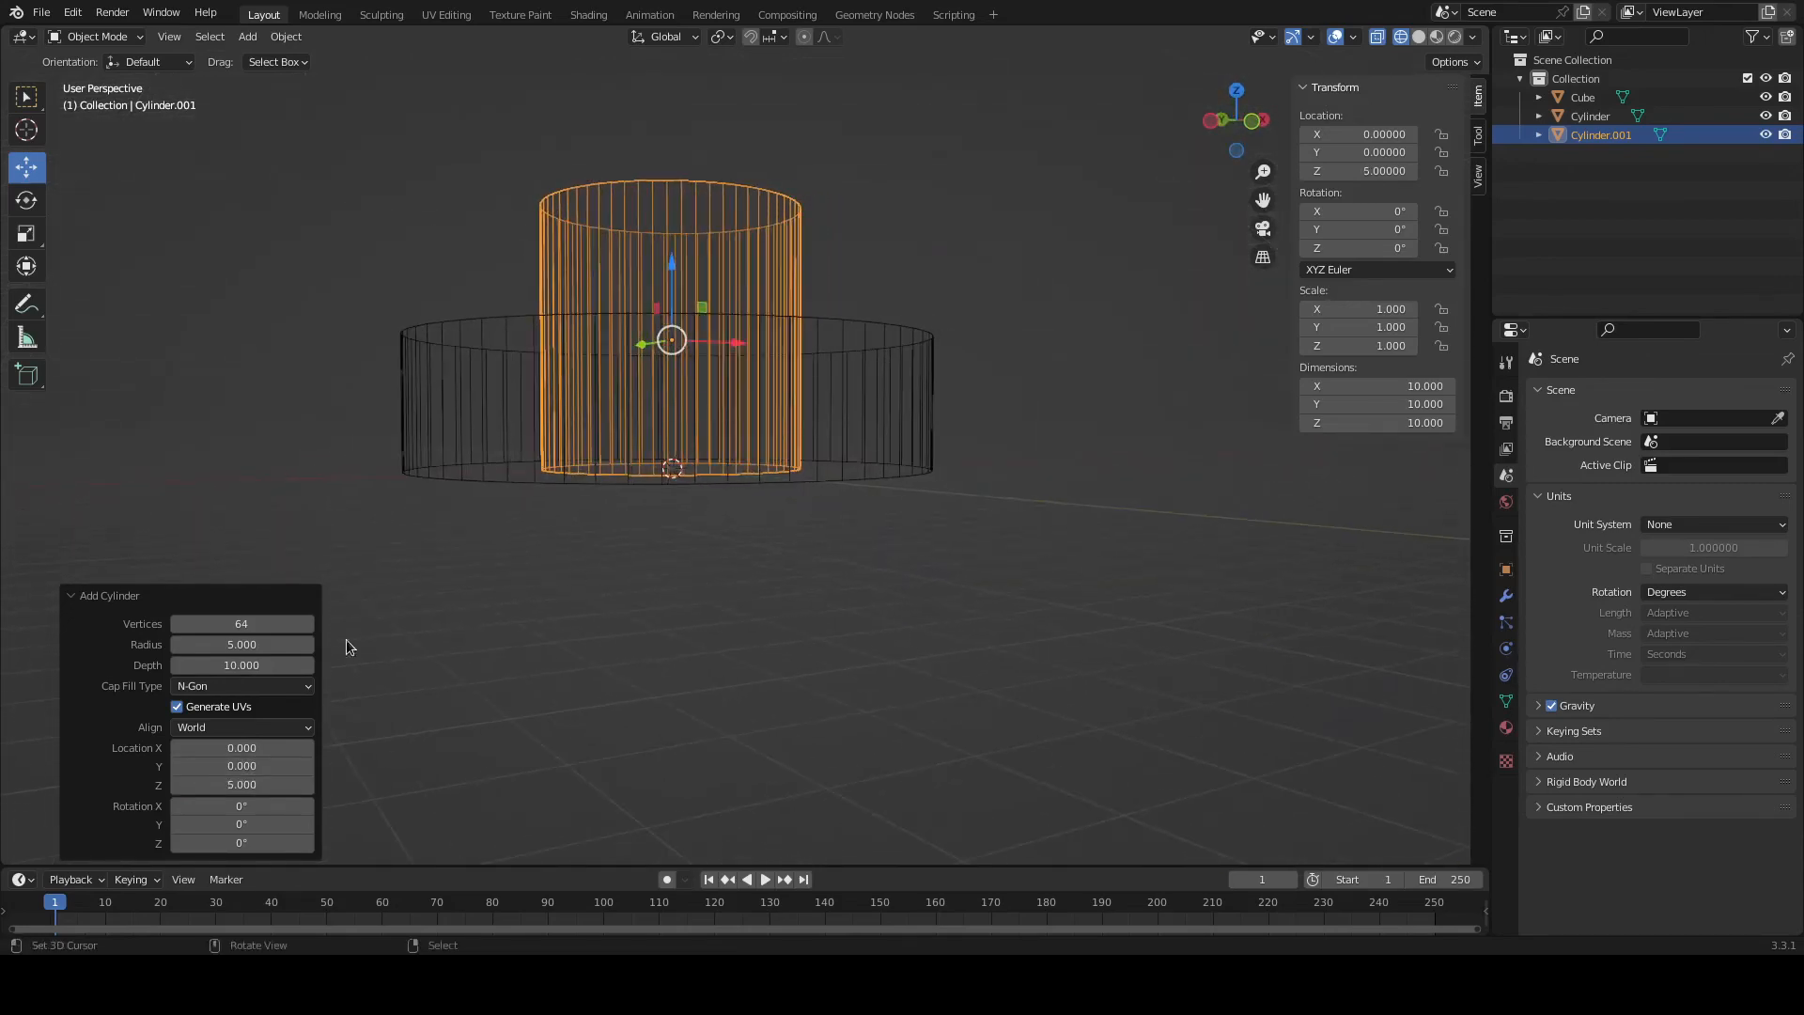
pyautogui.click(245, 785)
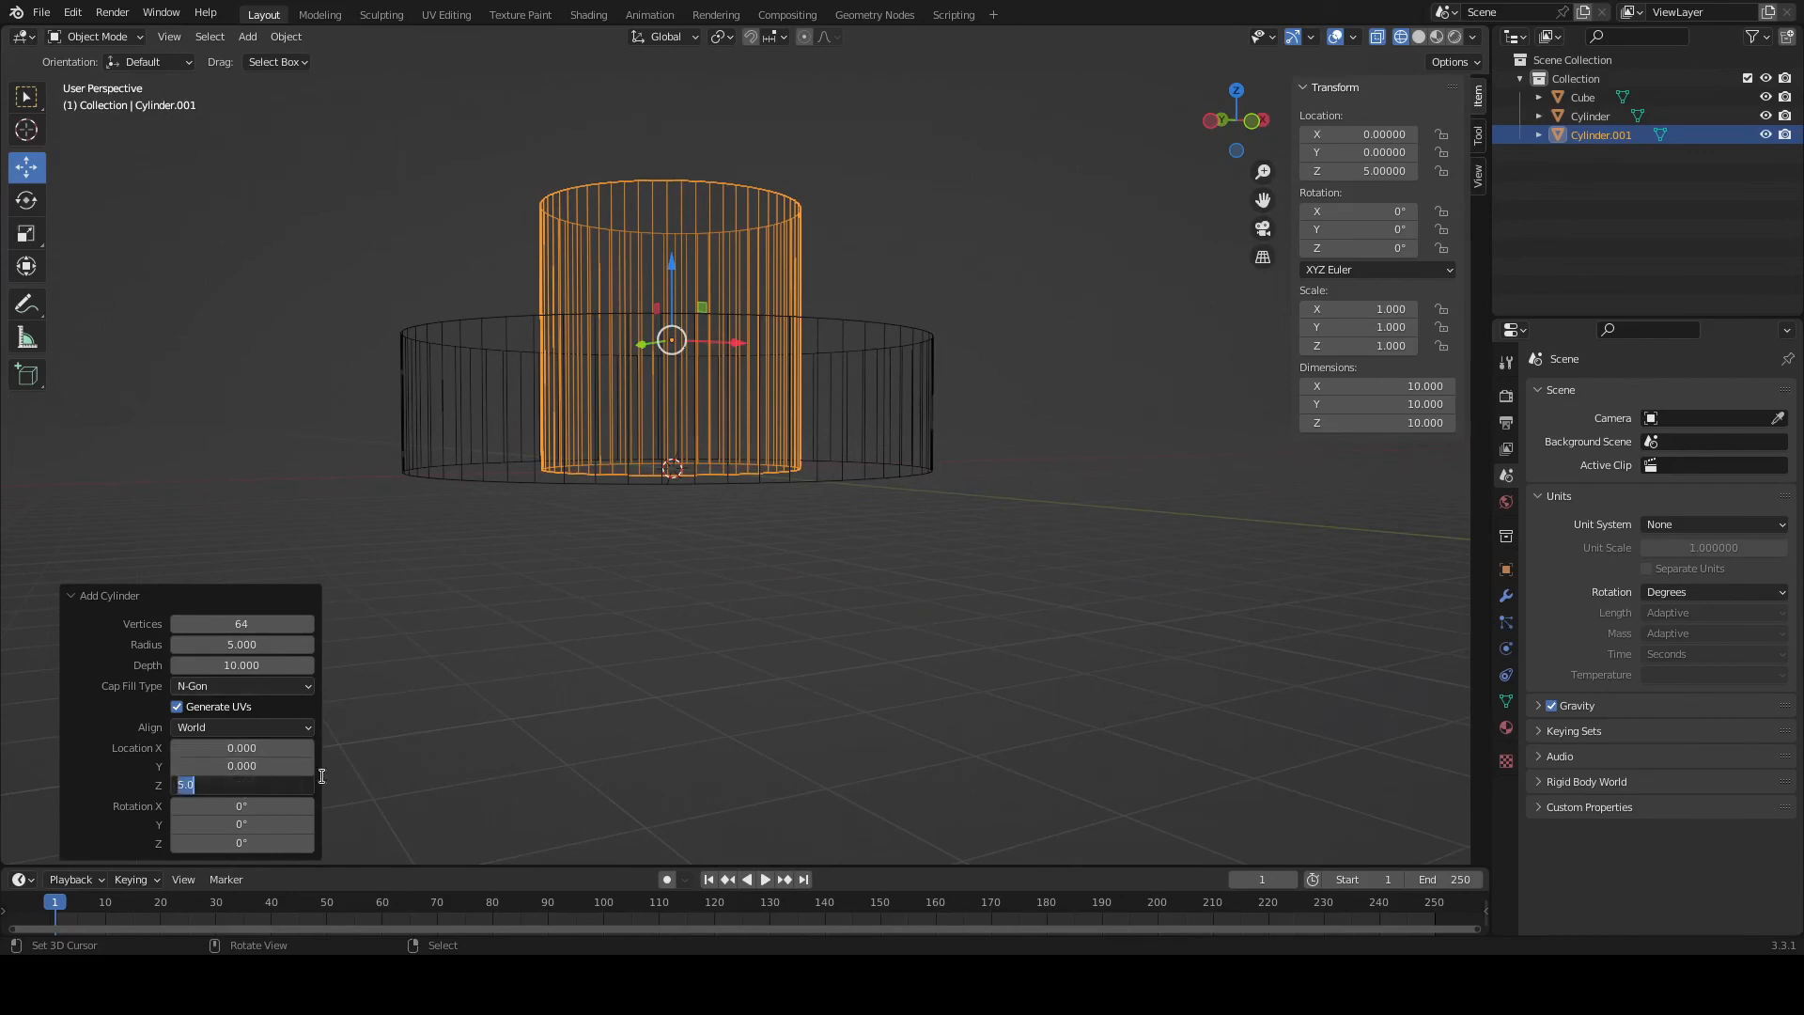
pyautogui.write('0')
pyautogui.press('Return')
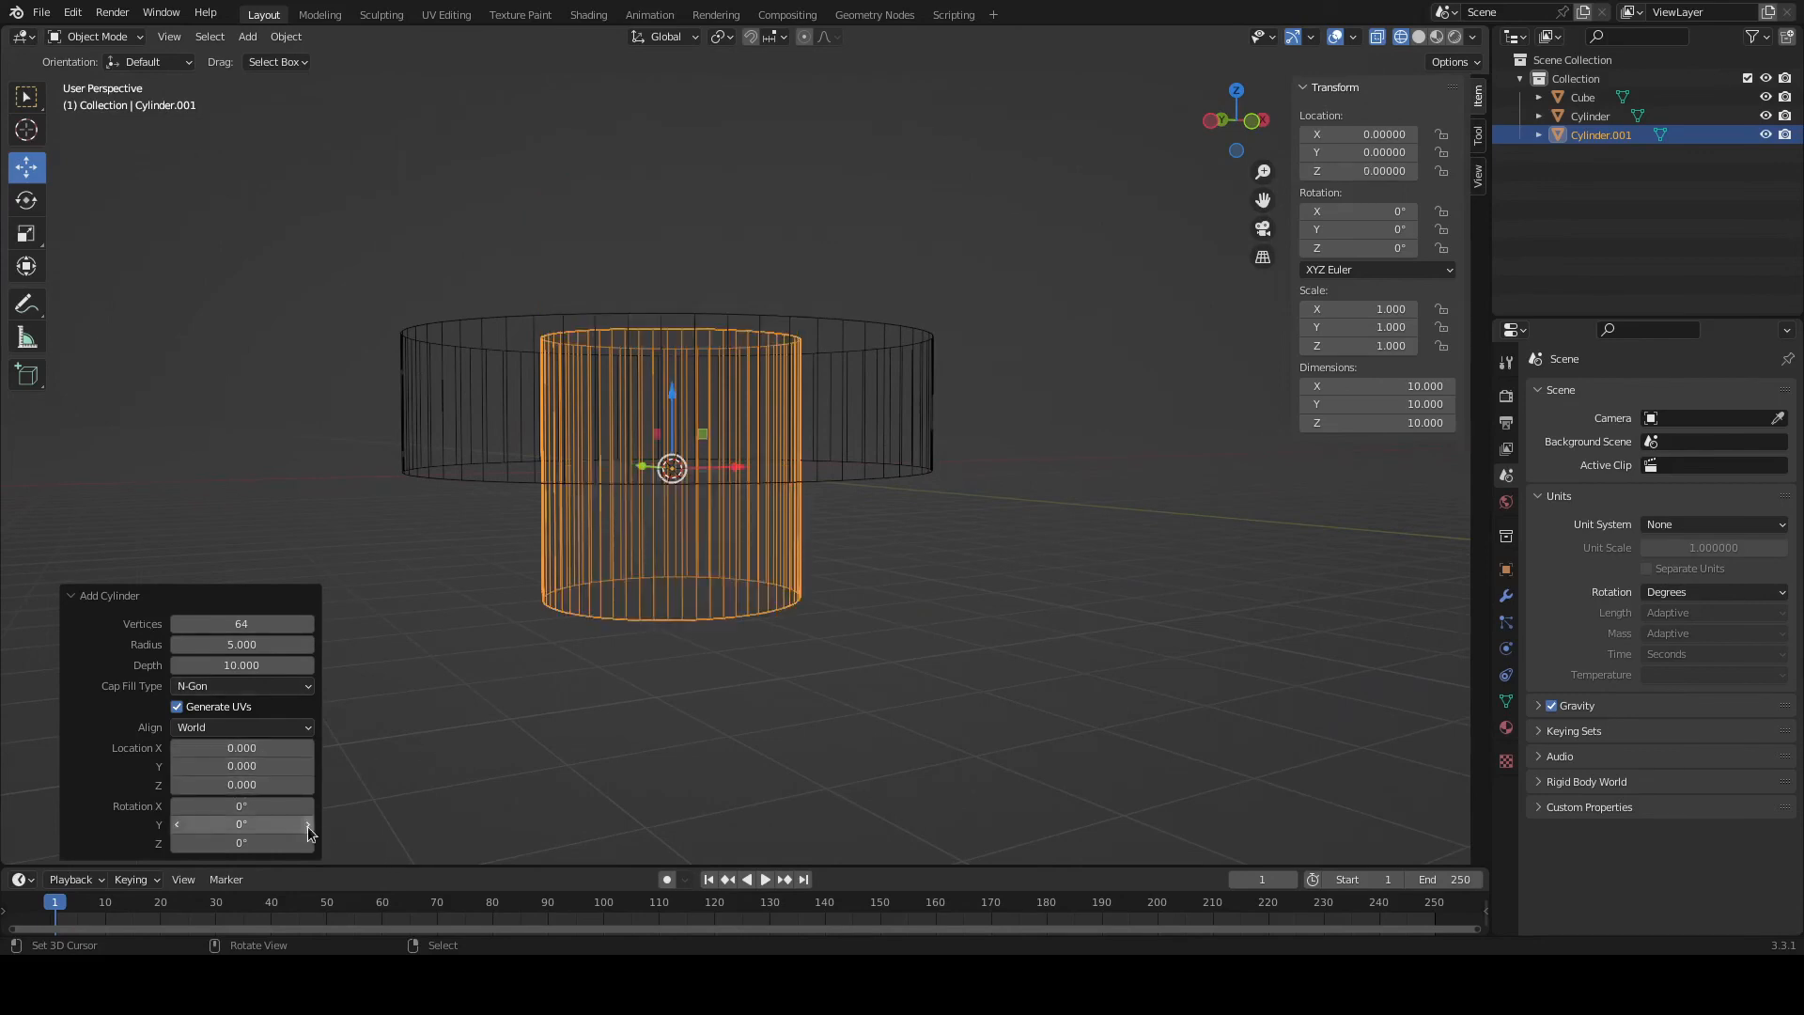
# Set the inner cylinder's Z location to 2.5.
pyautogui.click(277, 786)
pyautogui.write('2.5')
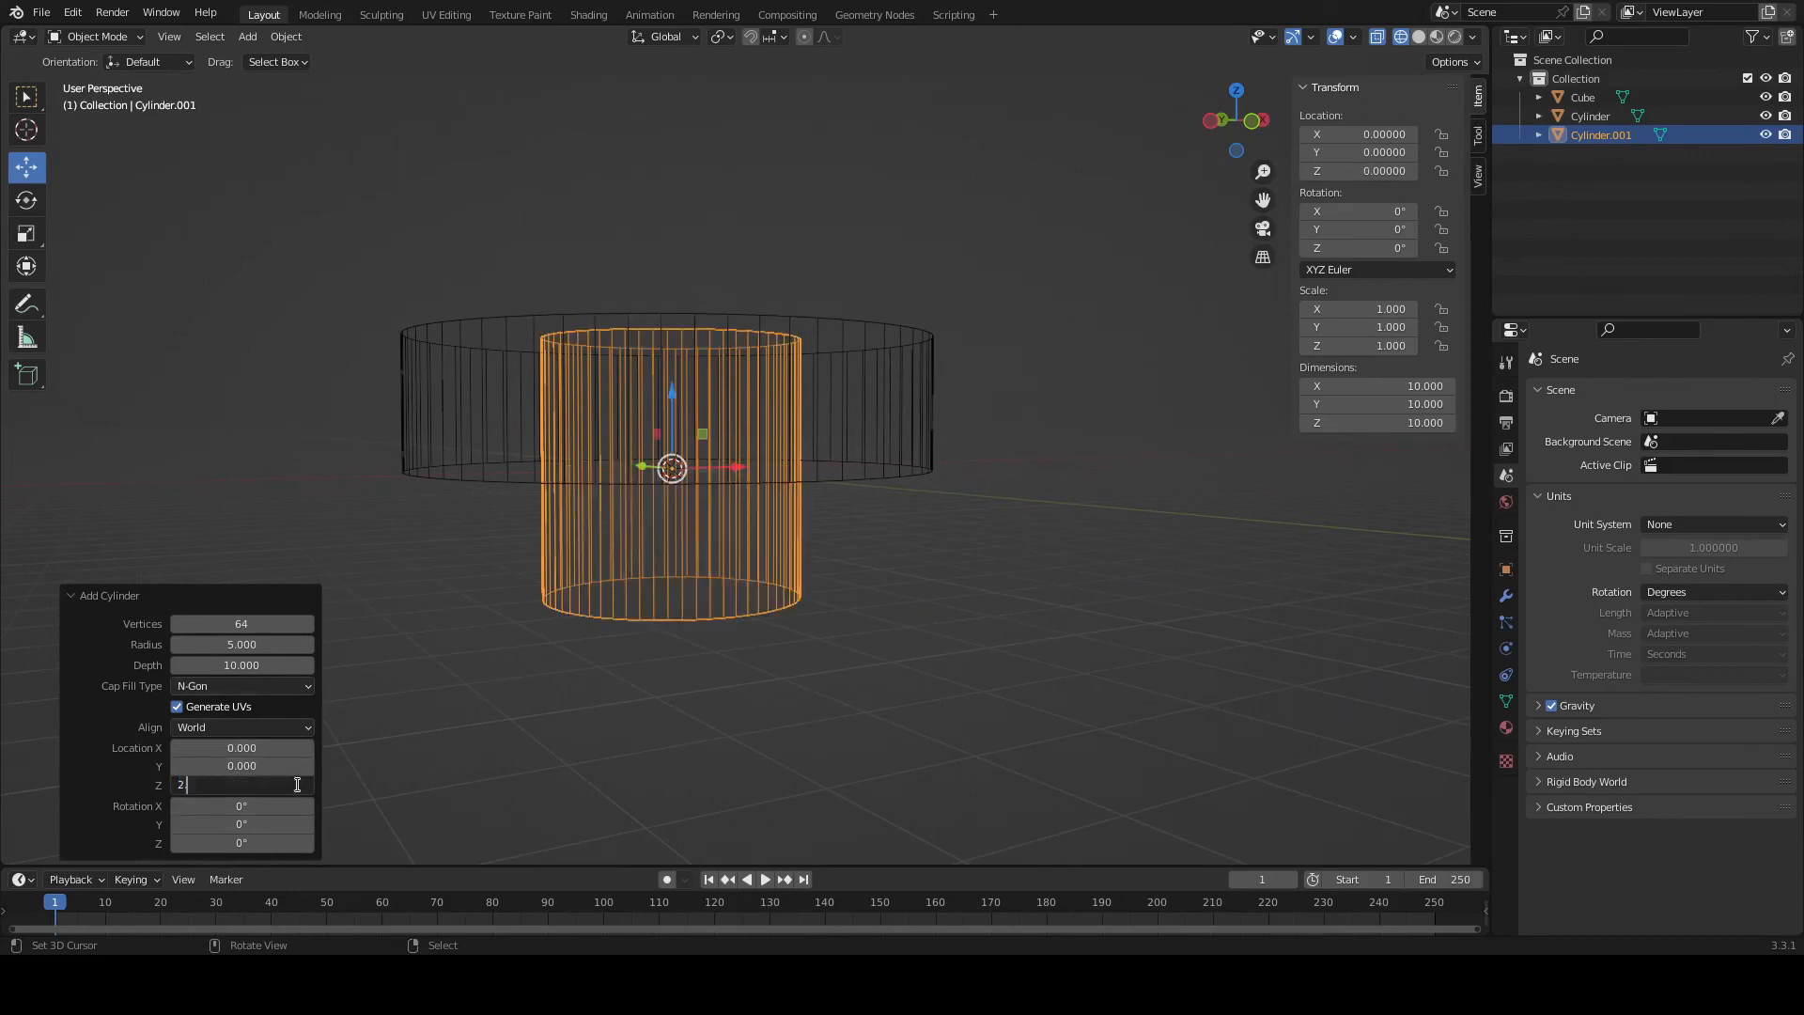
pyautogui.press('Return')
pyautogui.moveTo(763, 499)
pyautogui.mouseDown(button='middle')
pyautogui.moveTo(725, 544)
pyautogui.moveTo(735, 496)
pyautogui.mouseUp(button='middle')
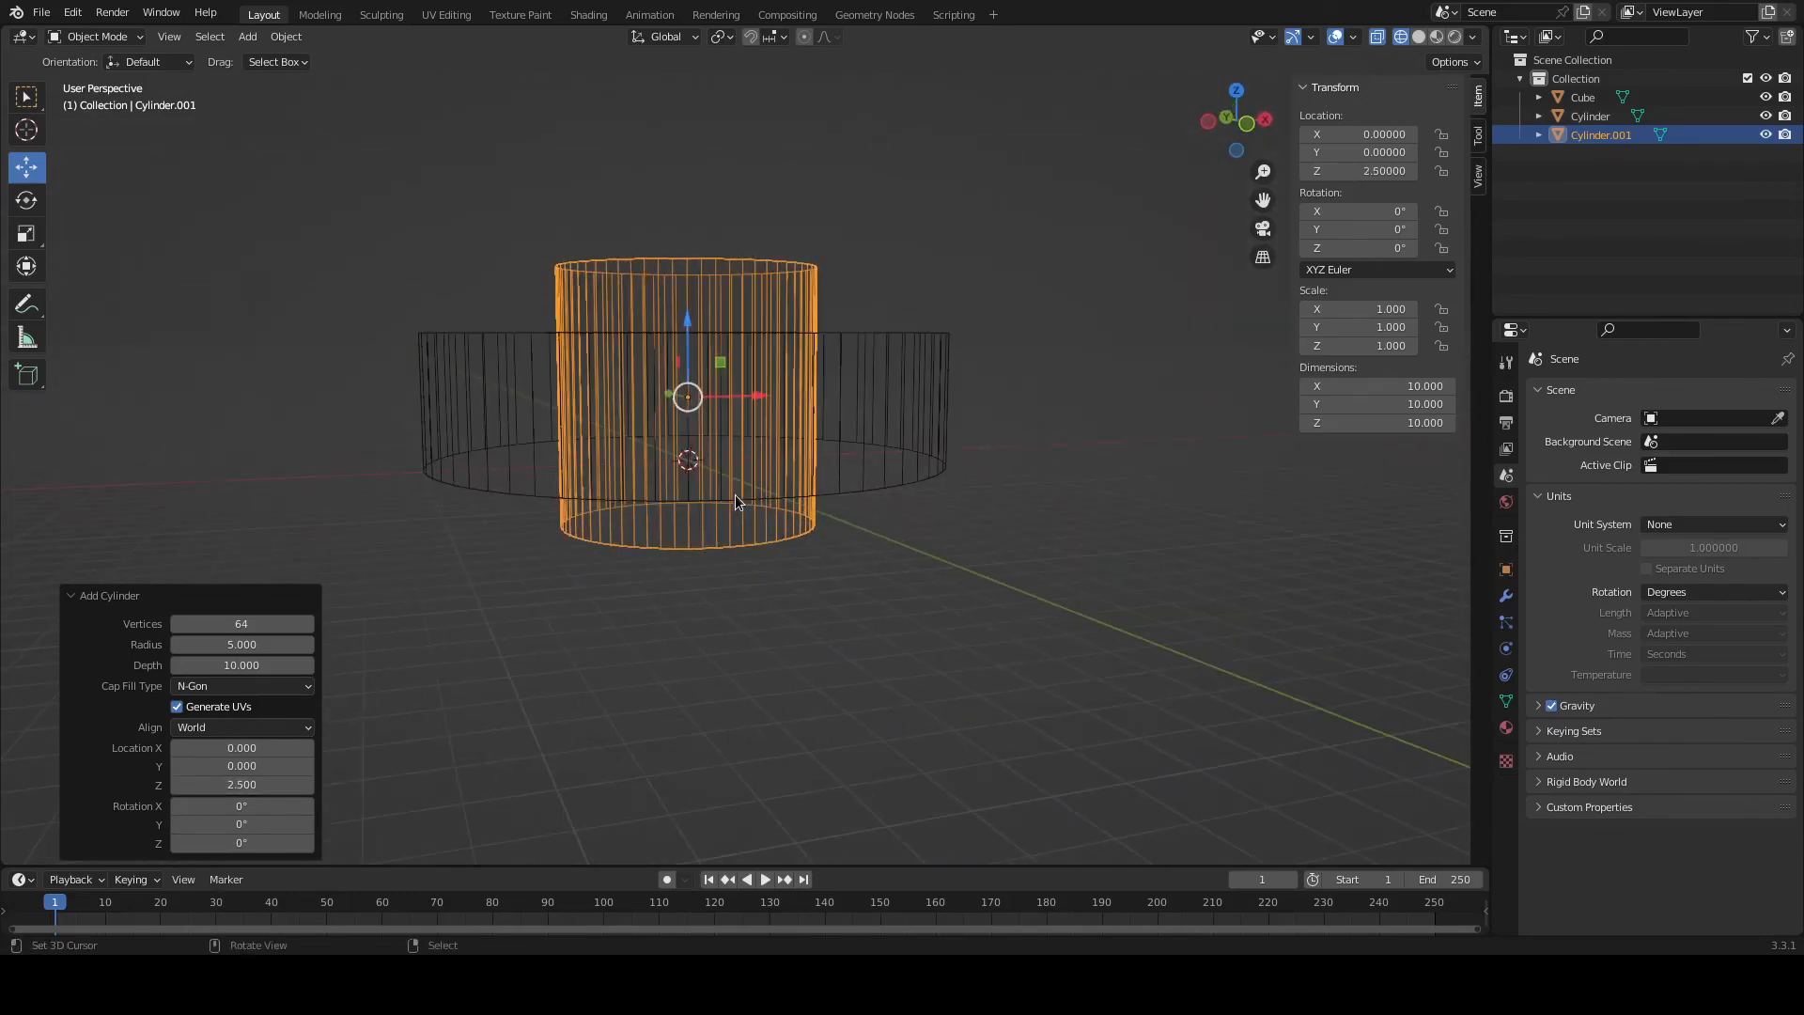
# Show both cylinders in solid shading and examine how the inner one passes through the outer one.
pyautogui.click(1419, 36)
pyautogui.moveTo(899, 393)
pyautogui.mouseDown(button='middle')
pyautogui.moveTo(865, 389)
pyautogui.moveTo(872, 414)
pyautogui.moveTo(860, 375)
pyautogui.moveTo(877, 370)
pyautogui.moveTo(883, 405)
pyautogui.moveTo(865, 443)
pyautogui.mouseUp(button='middle')
pyautogui.moveTo(761, 346); pyautogui.dragTo(751, 464, button='middle')
pyautogui.moveTo(874, 457); pyautogui.dragTo(793, 481, button='middle')
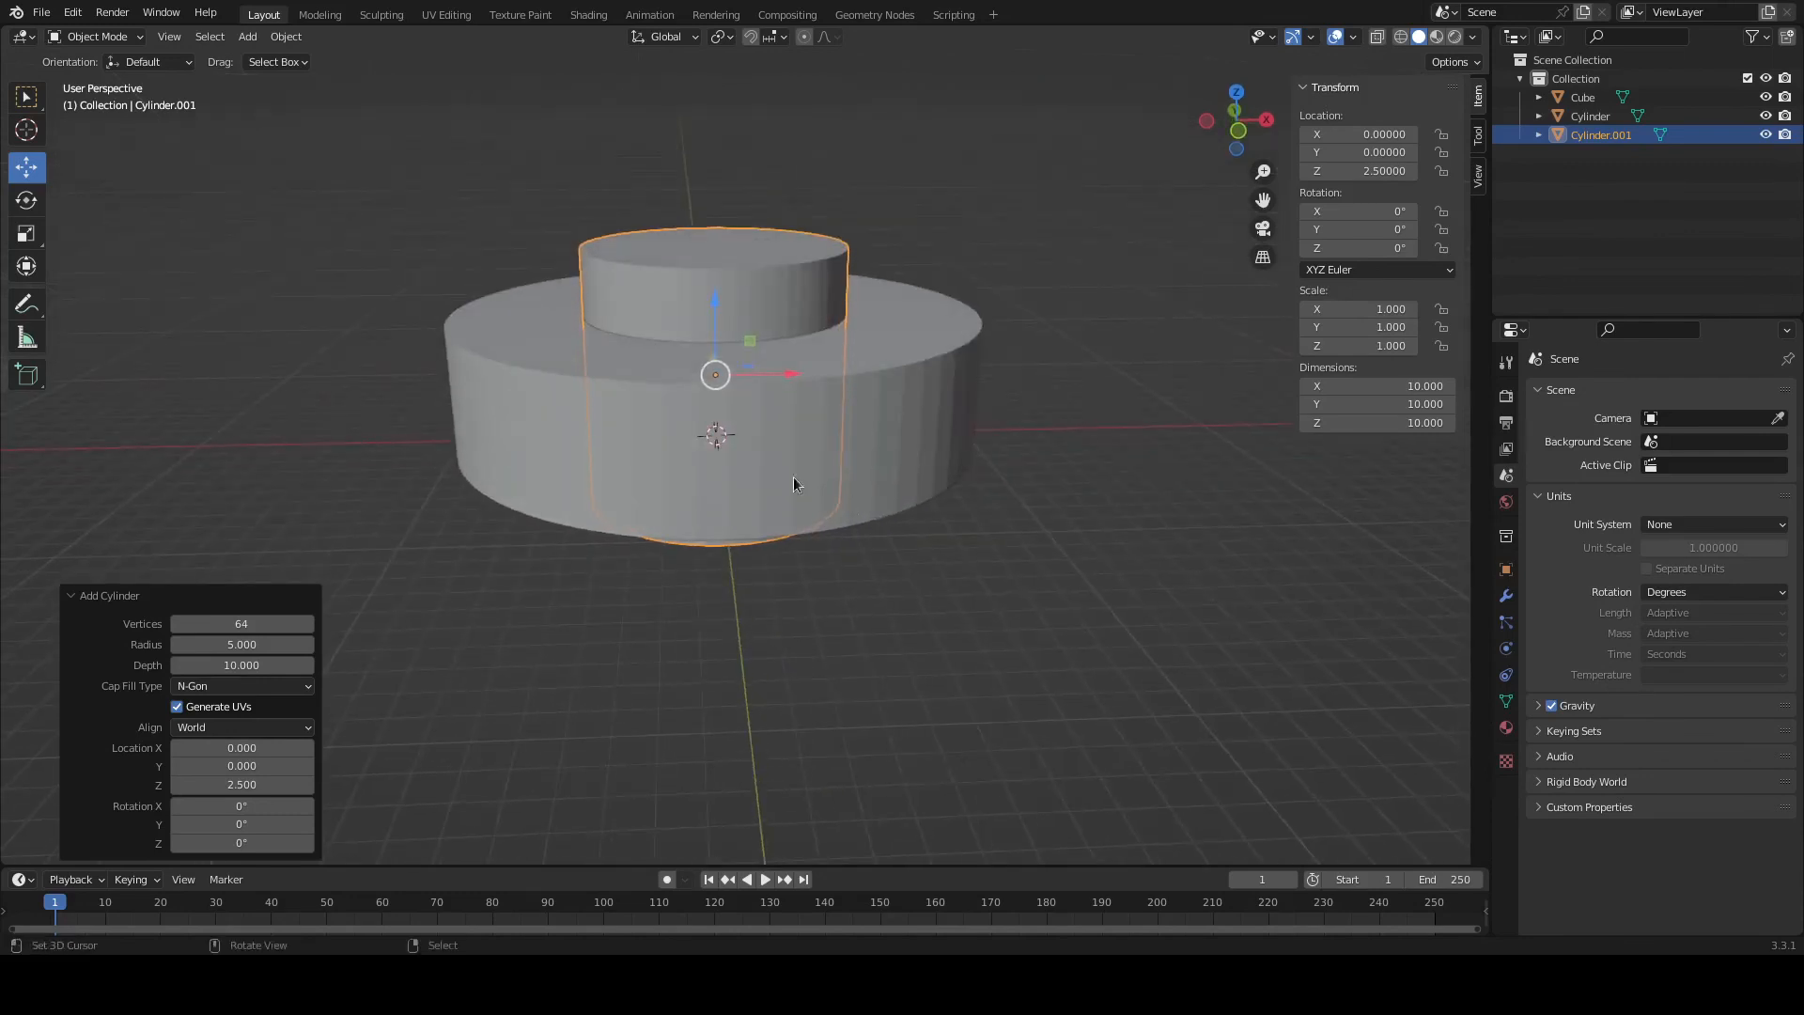
pyautogui.click(73, 596)
pyautogui.moveTo(748, 291); pyautogui.dragTo(886, 223, button='middle')
pyautogui.scroll(-4, 832, 317)
pyautogui.scroll(2, 850, 432)
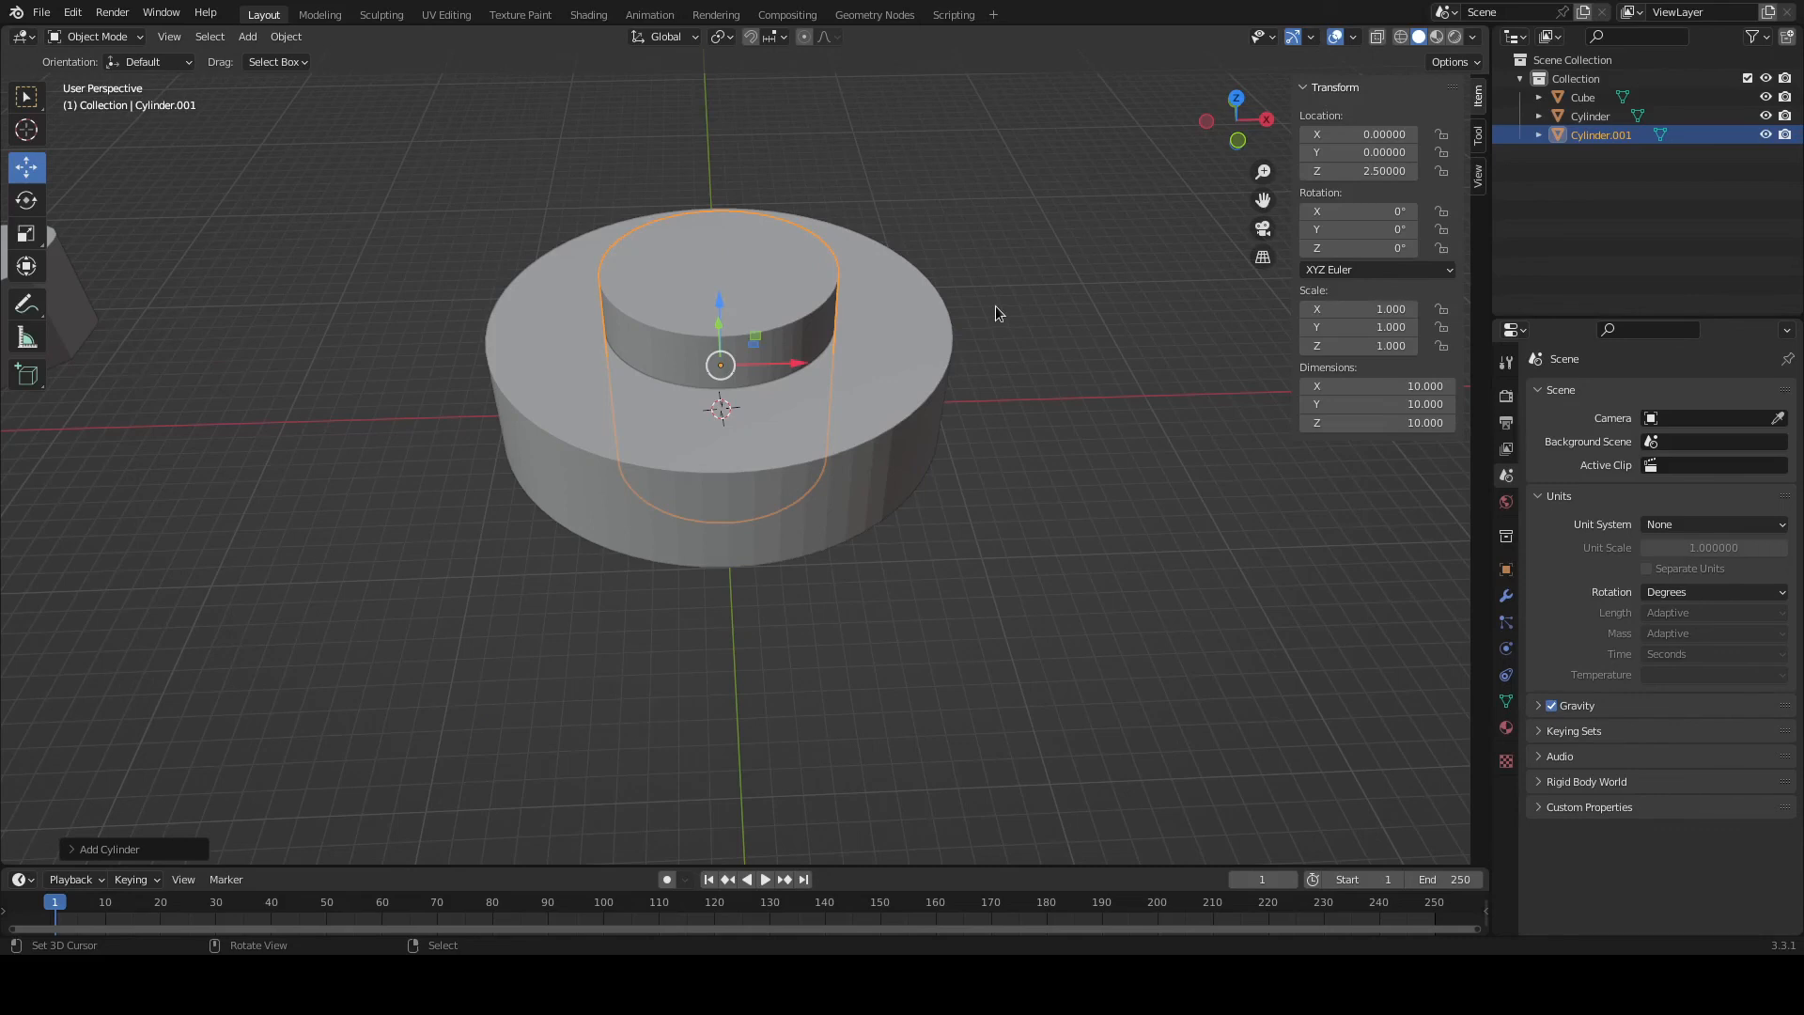
# Add a Boolean Difference modifier to the large outer cylinder with Cylinder.001 as the cutting object.
pyautogui.click(921, 345)
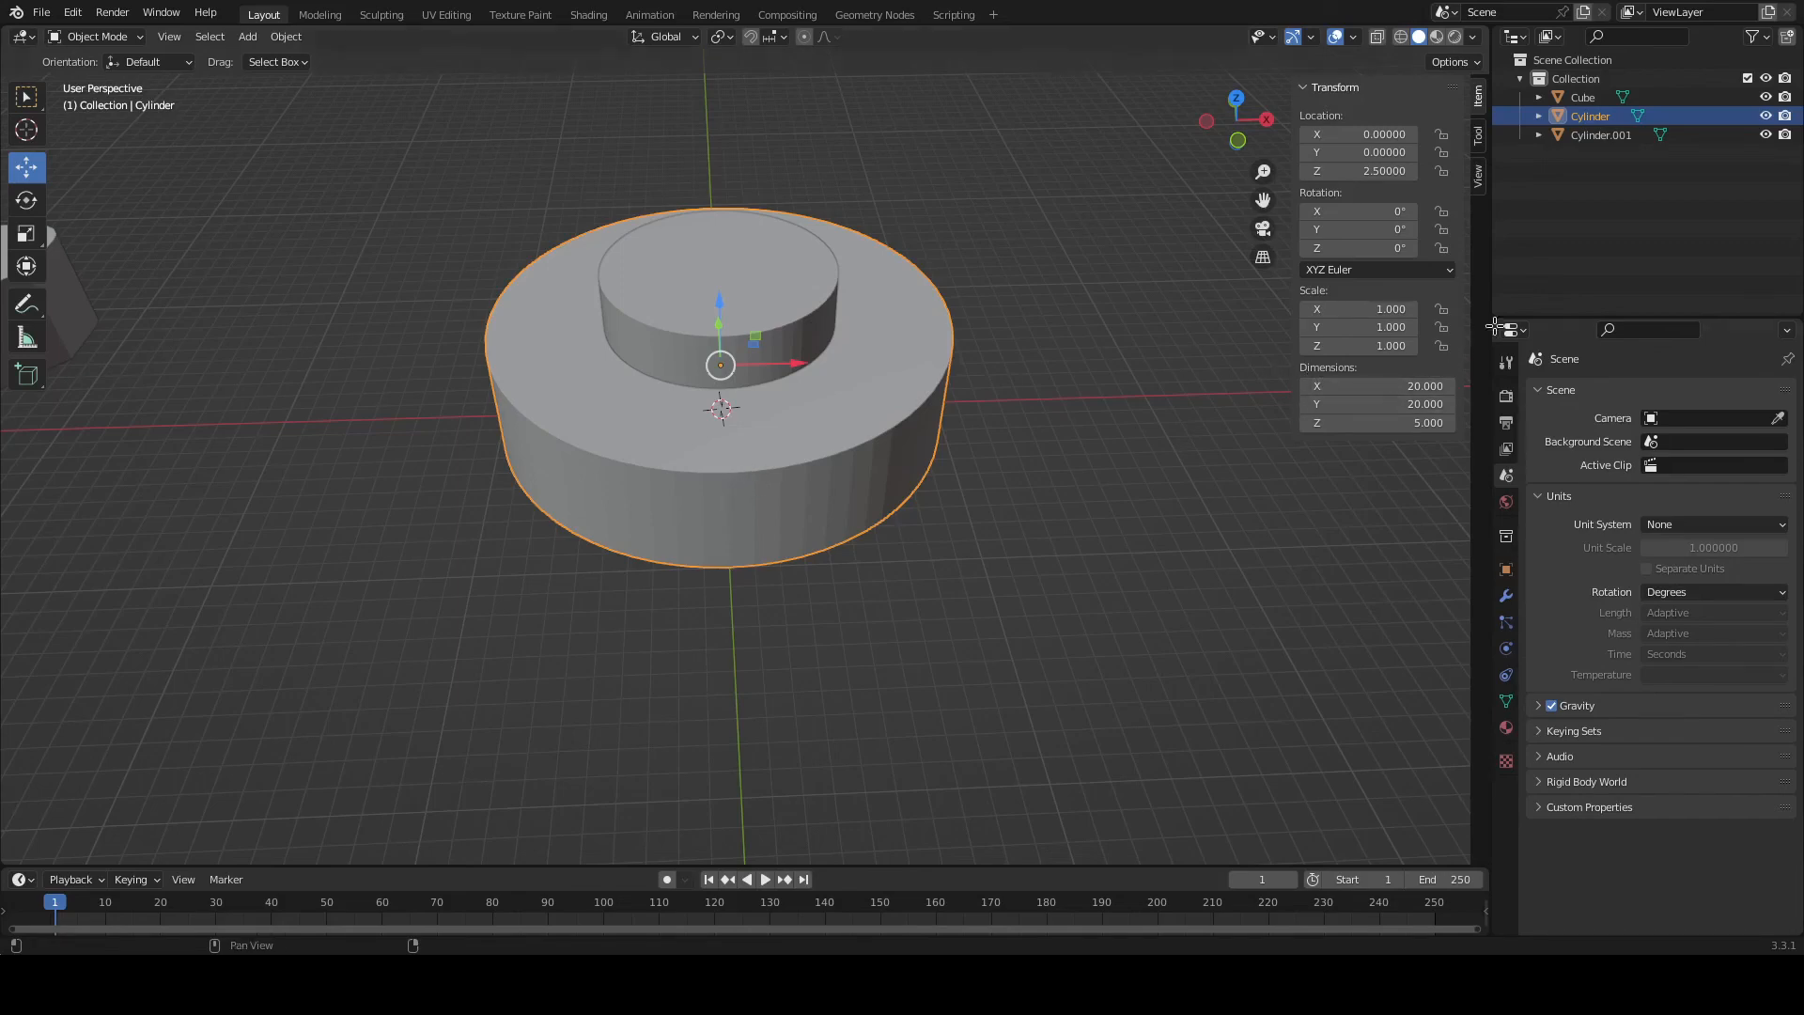
pyautogui.click(1505, 599)
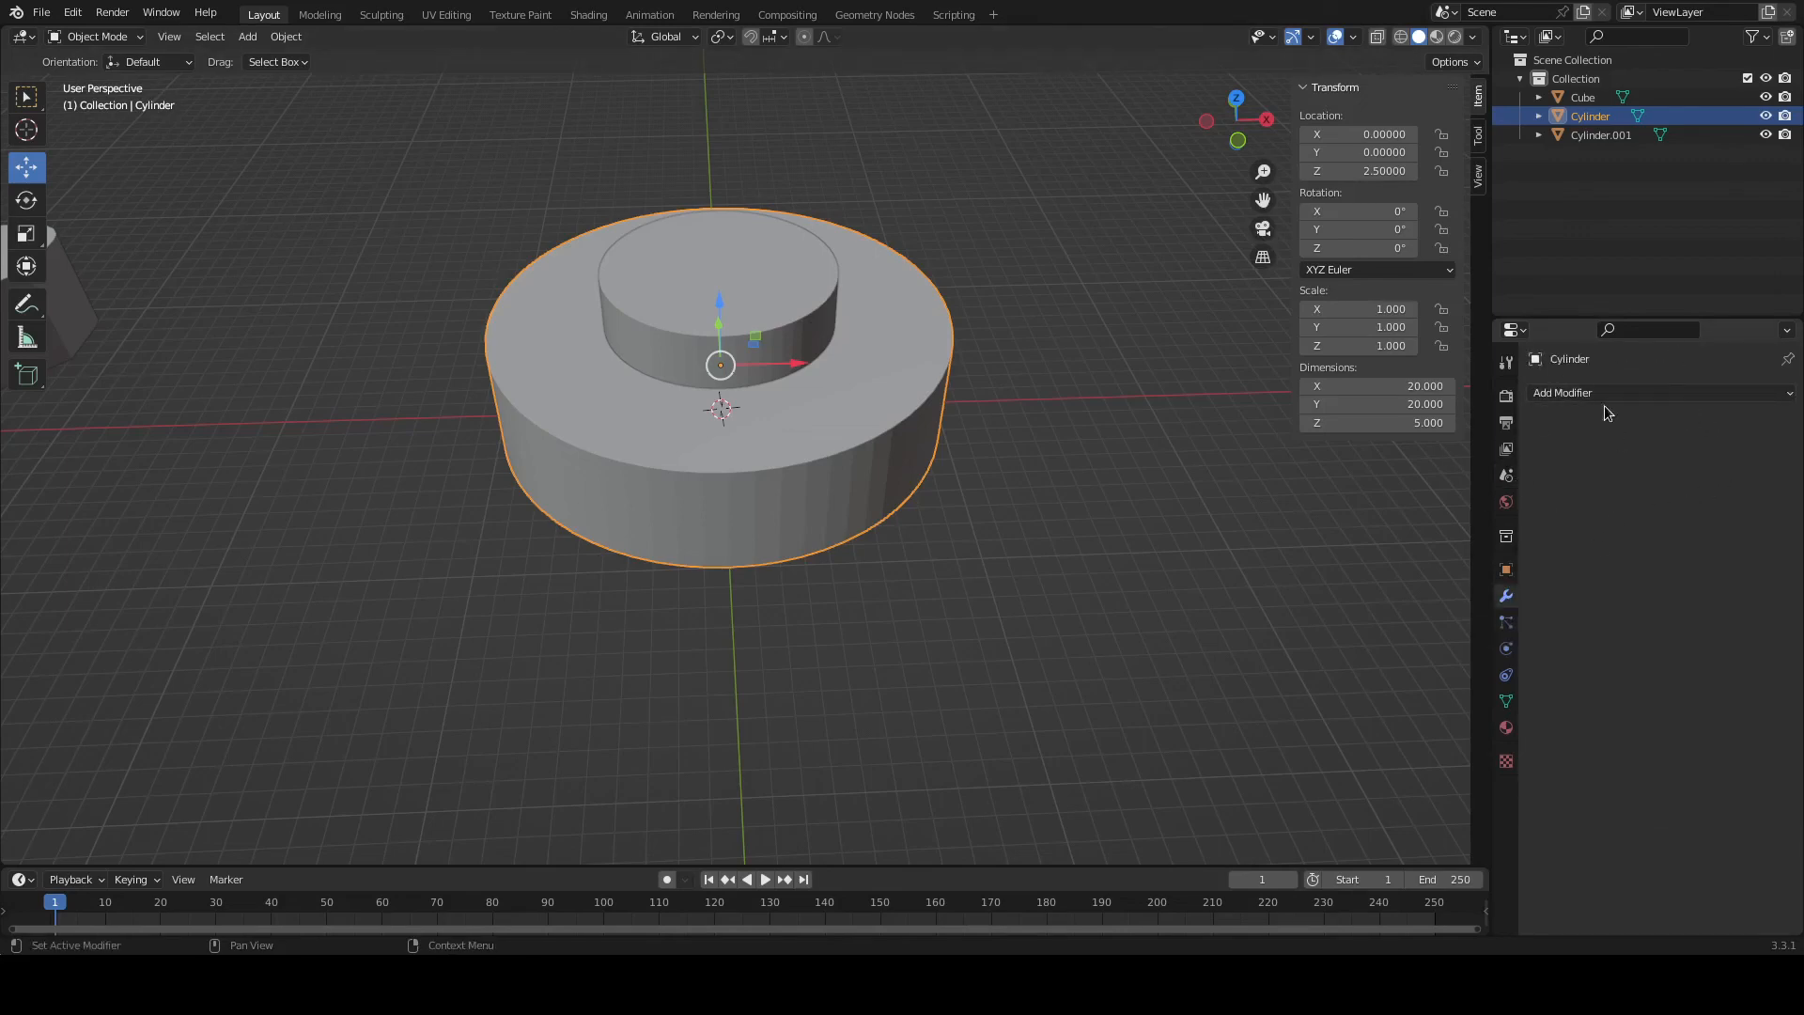
pyautogui.click(1779, 394)
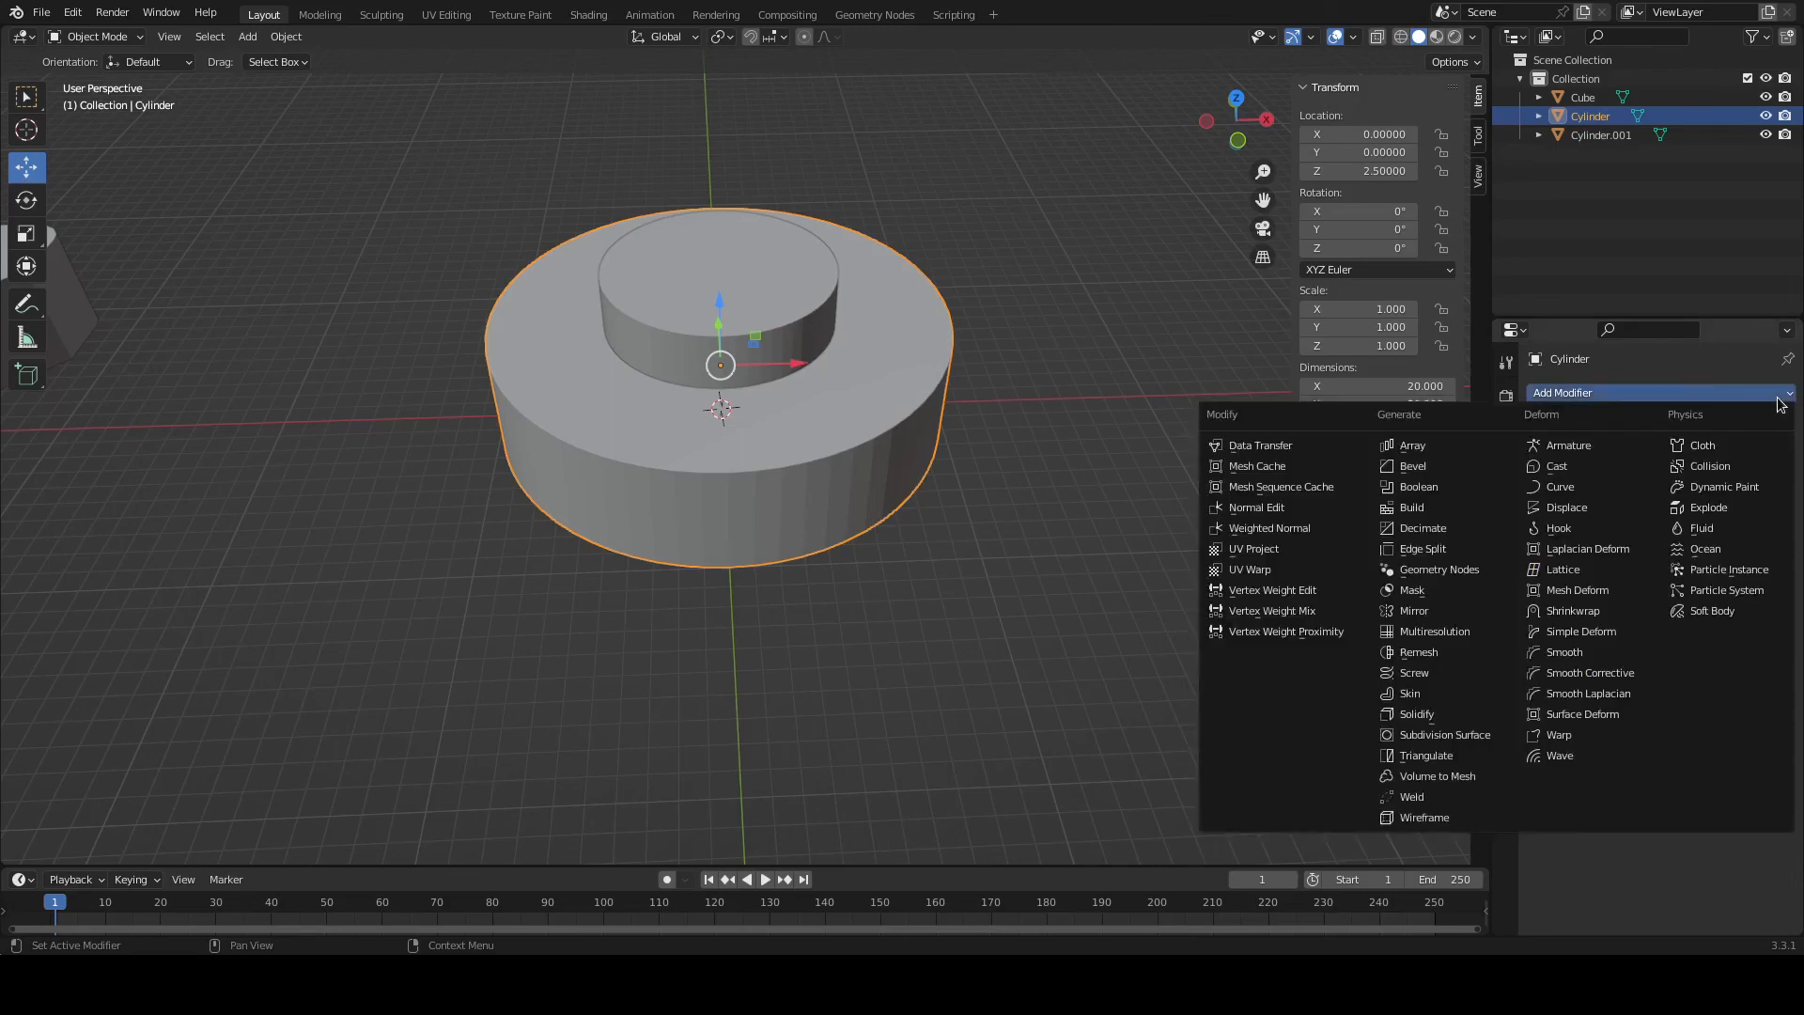
pyautogui.click(1447, 488)
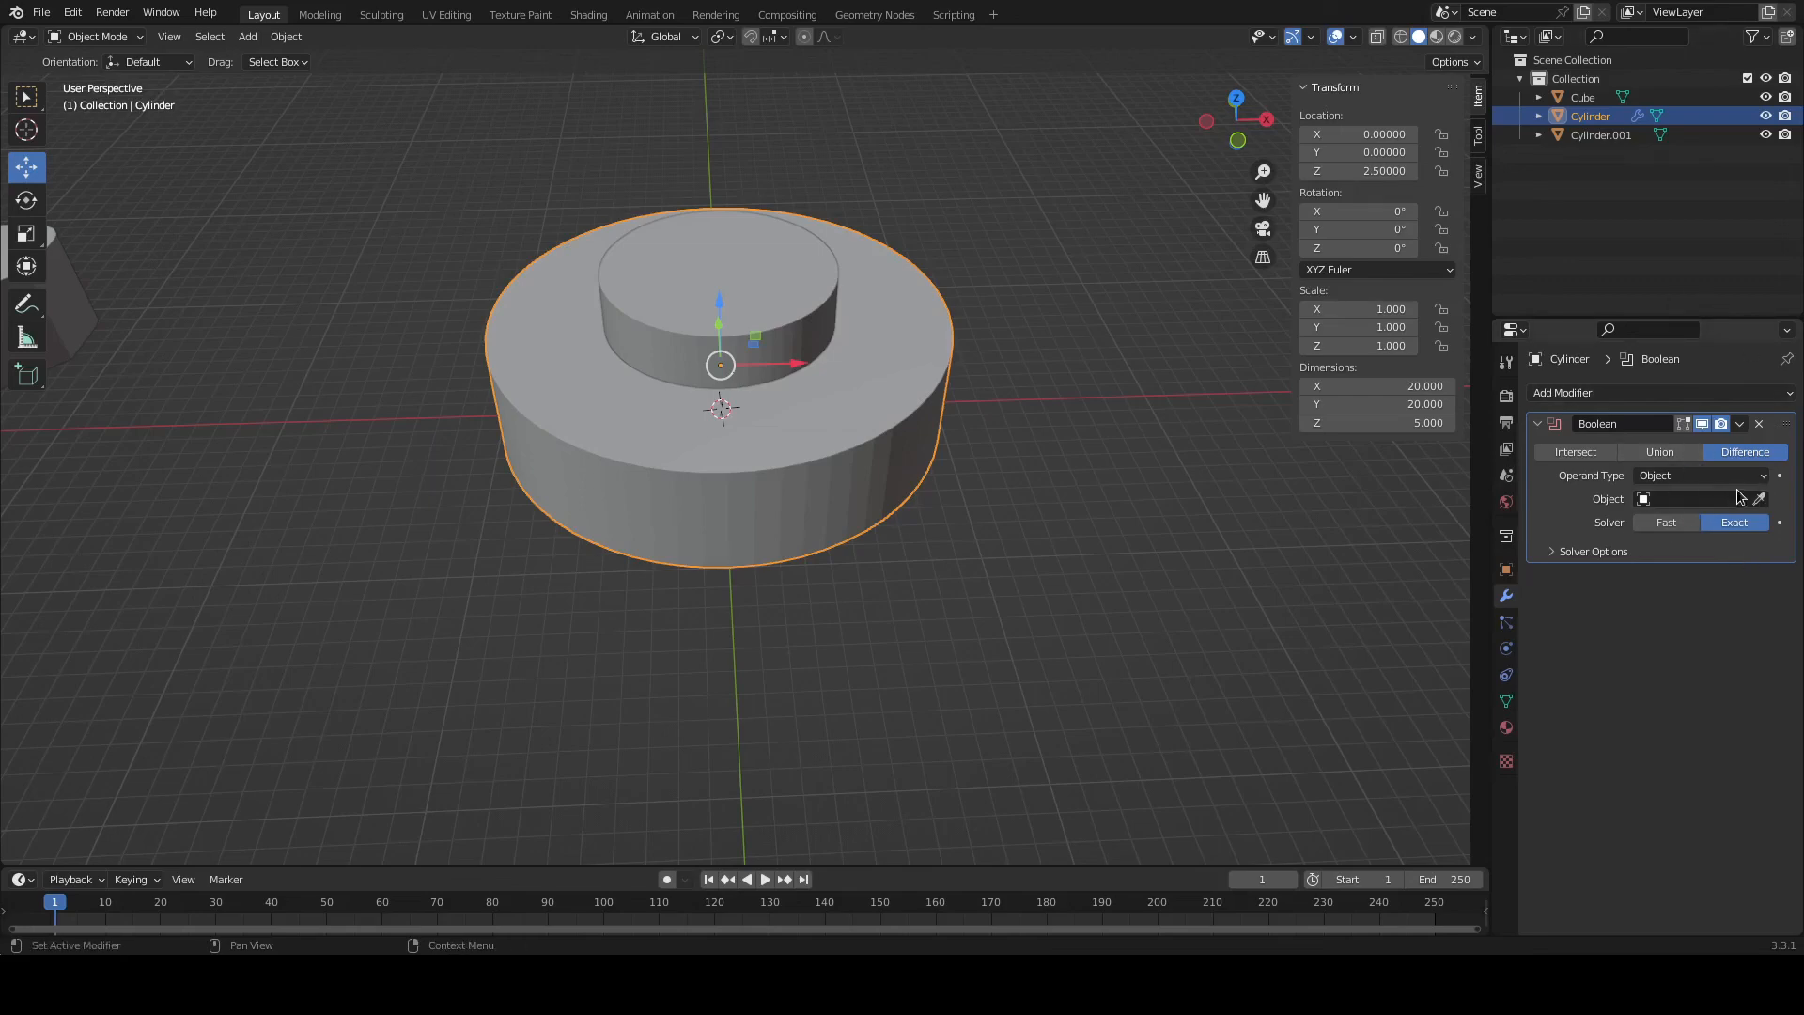
pyautogui.click(1683, 503)
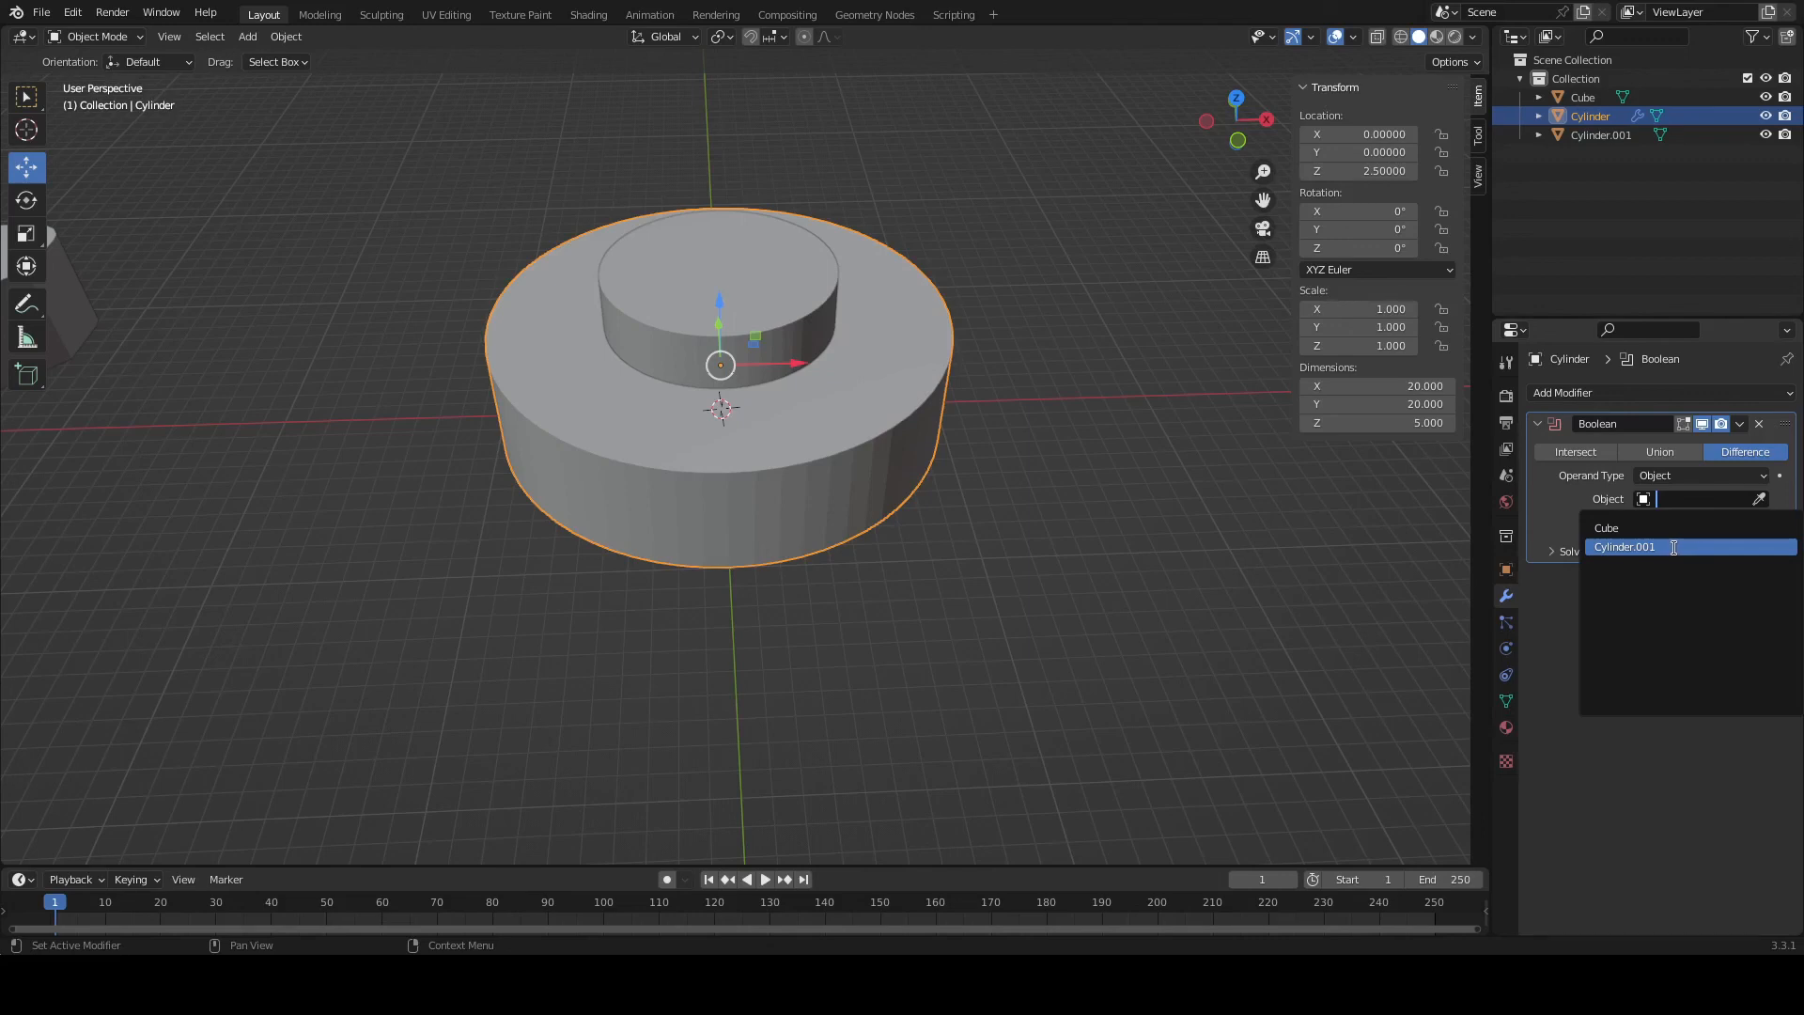
pyautogui.click(1674, 547)
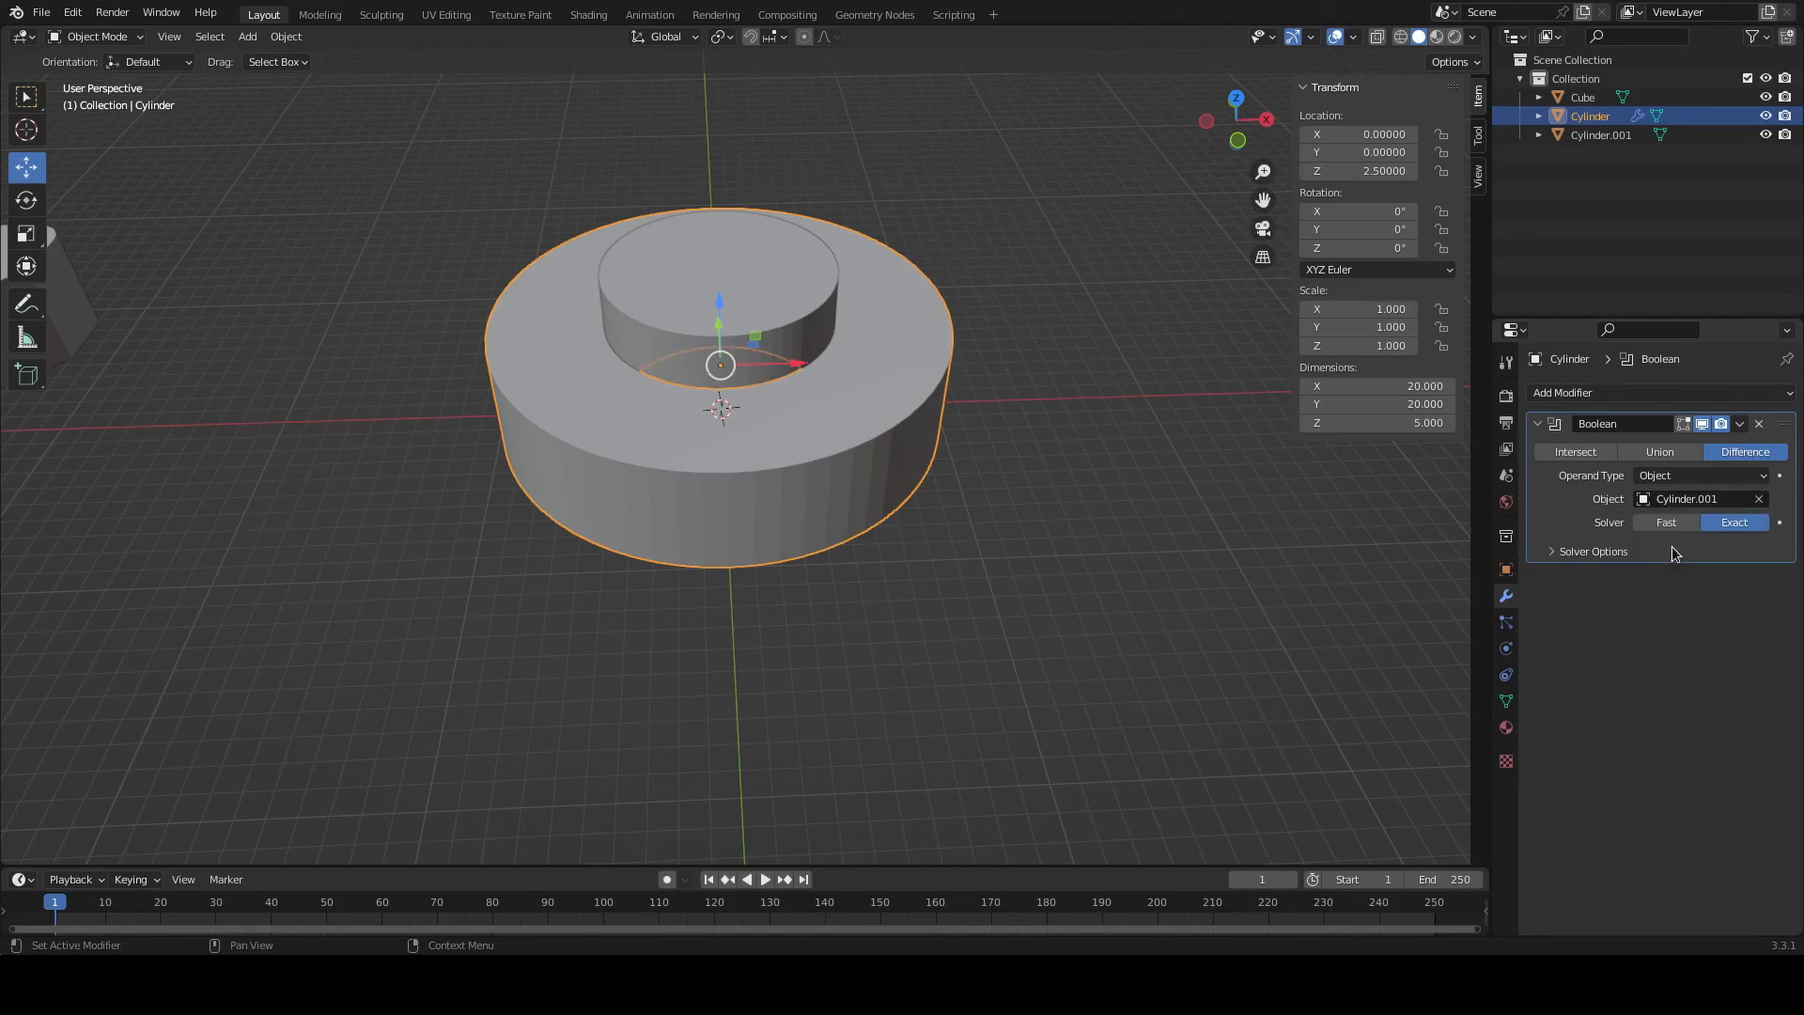
# Apply the Boolean modifier on the large cylinder and hide the cutting object Cylinder.001 in the viewport.
pyautogui.click(1740, 425)
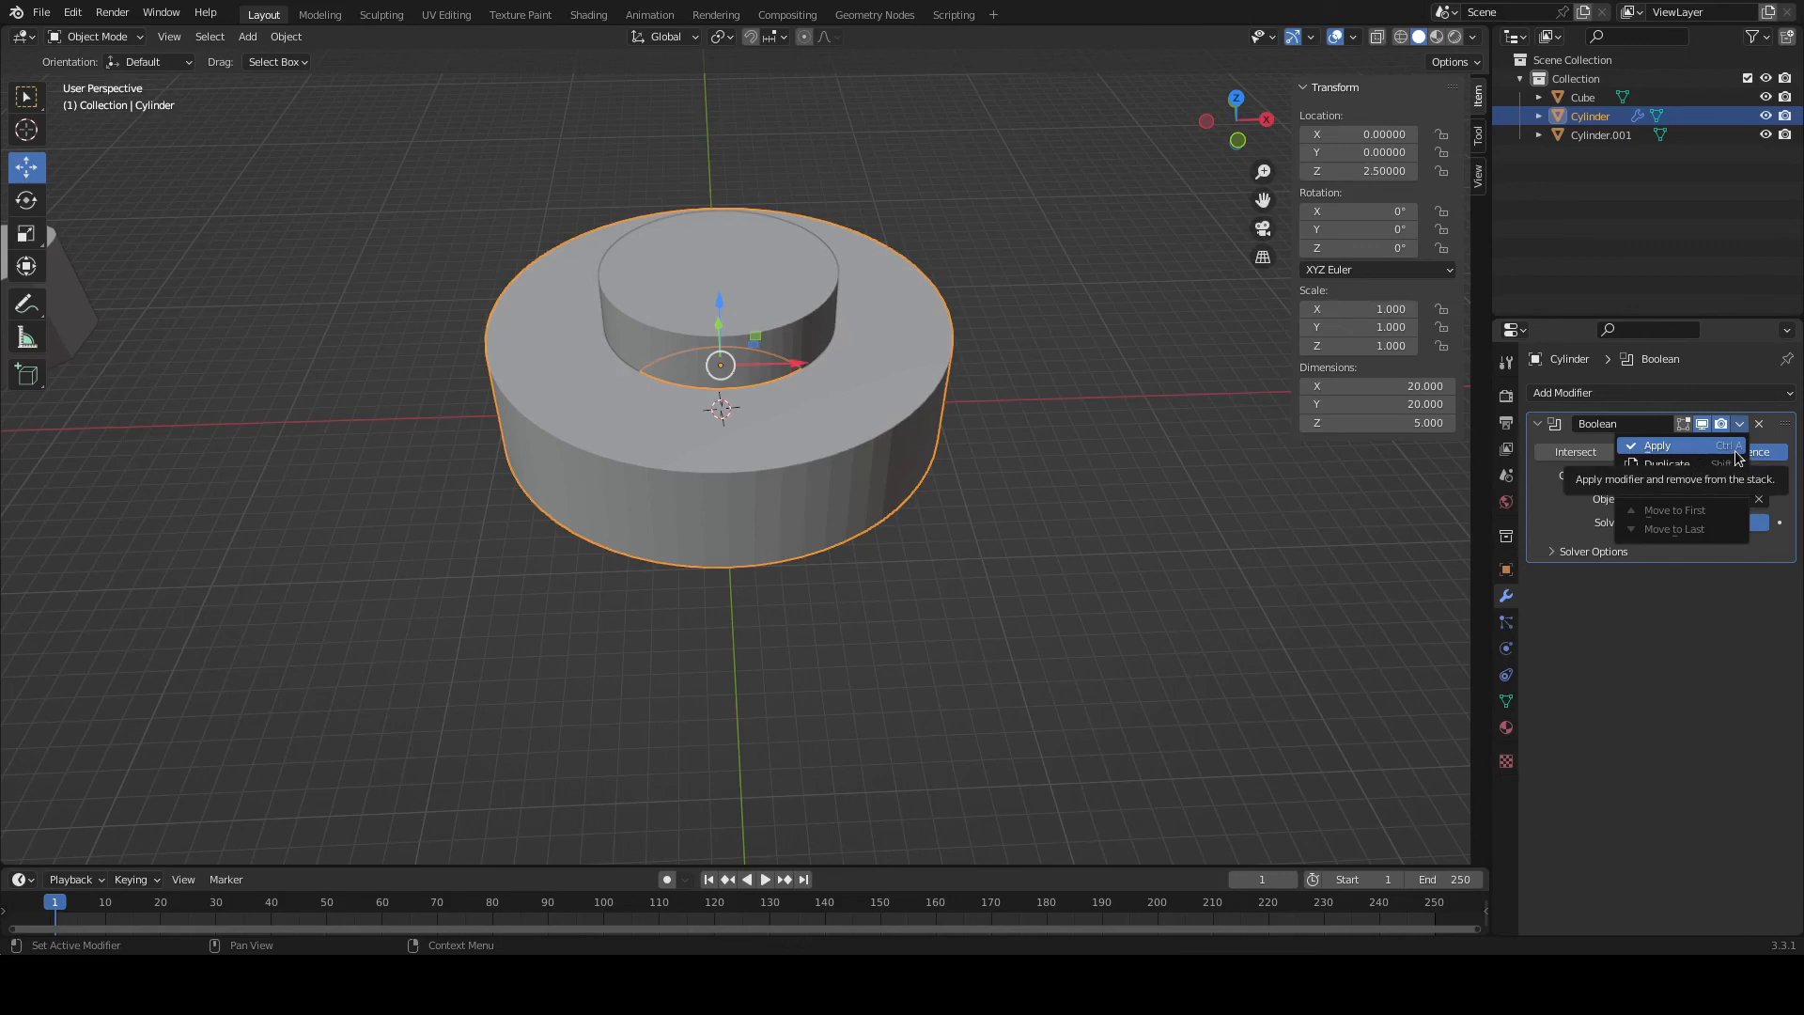
pyautogui.click(1669, 449)
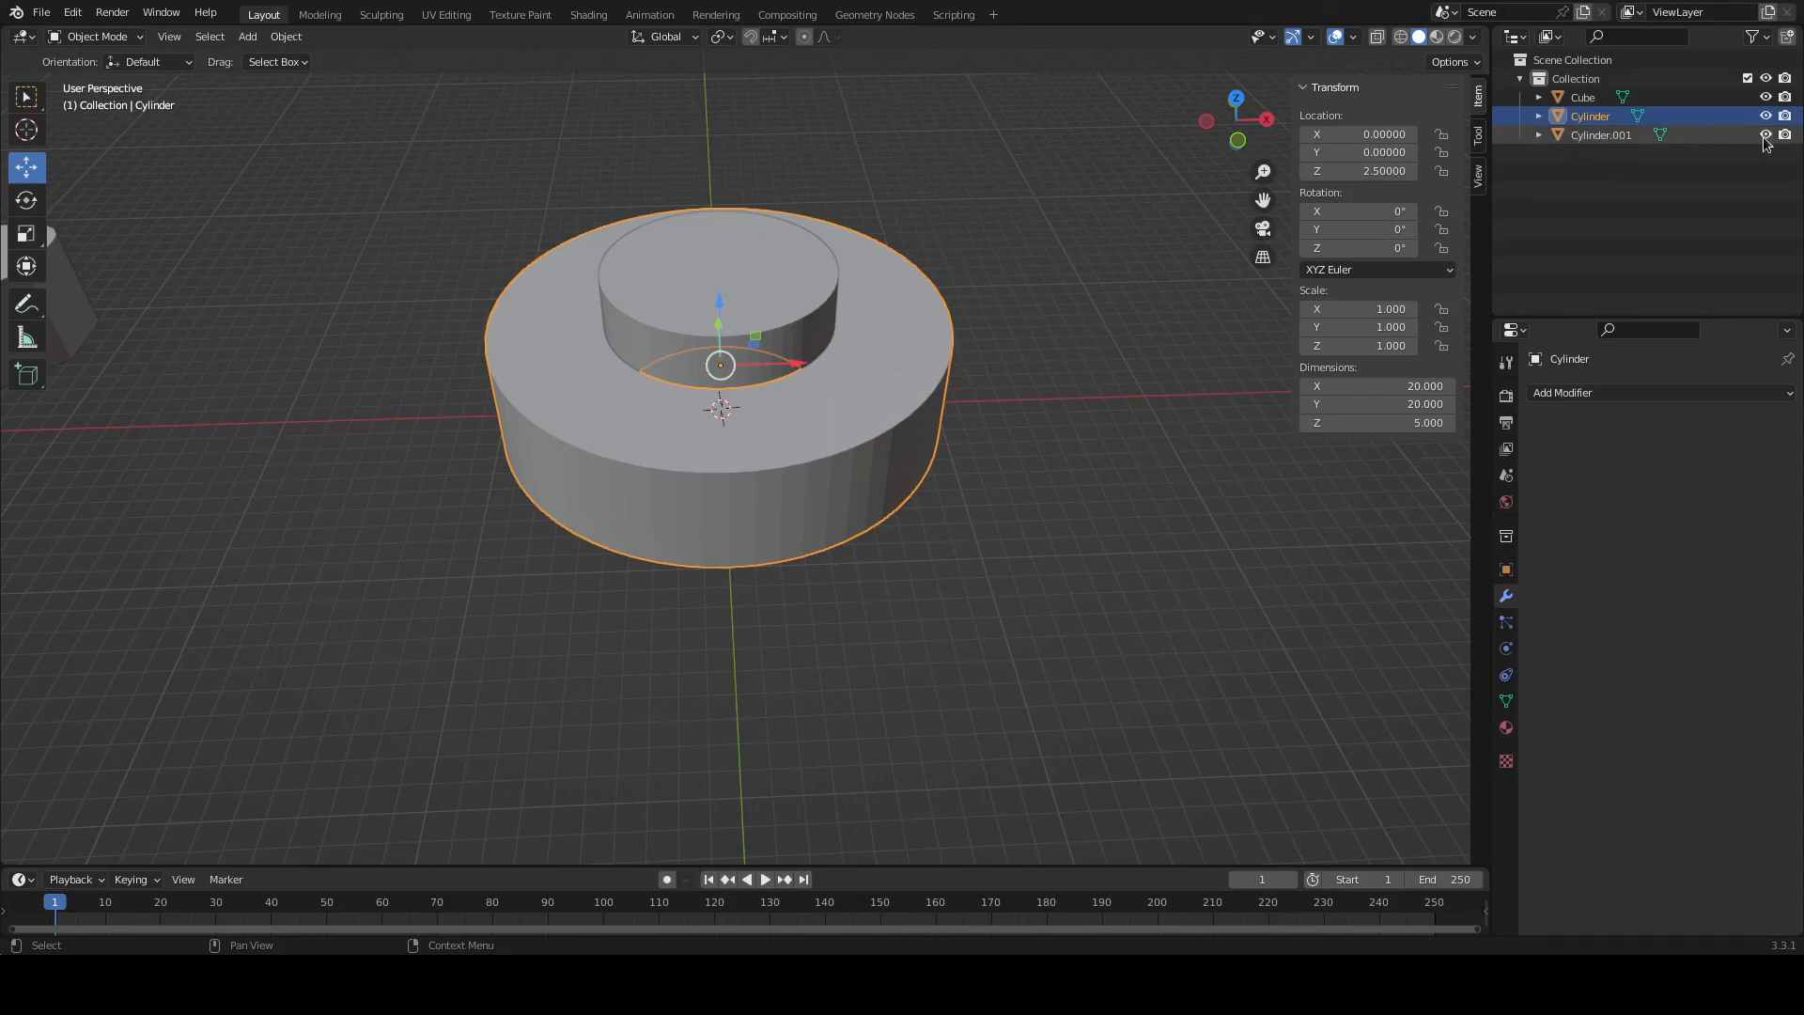
pyautogui.click(1616, 136)
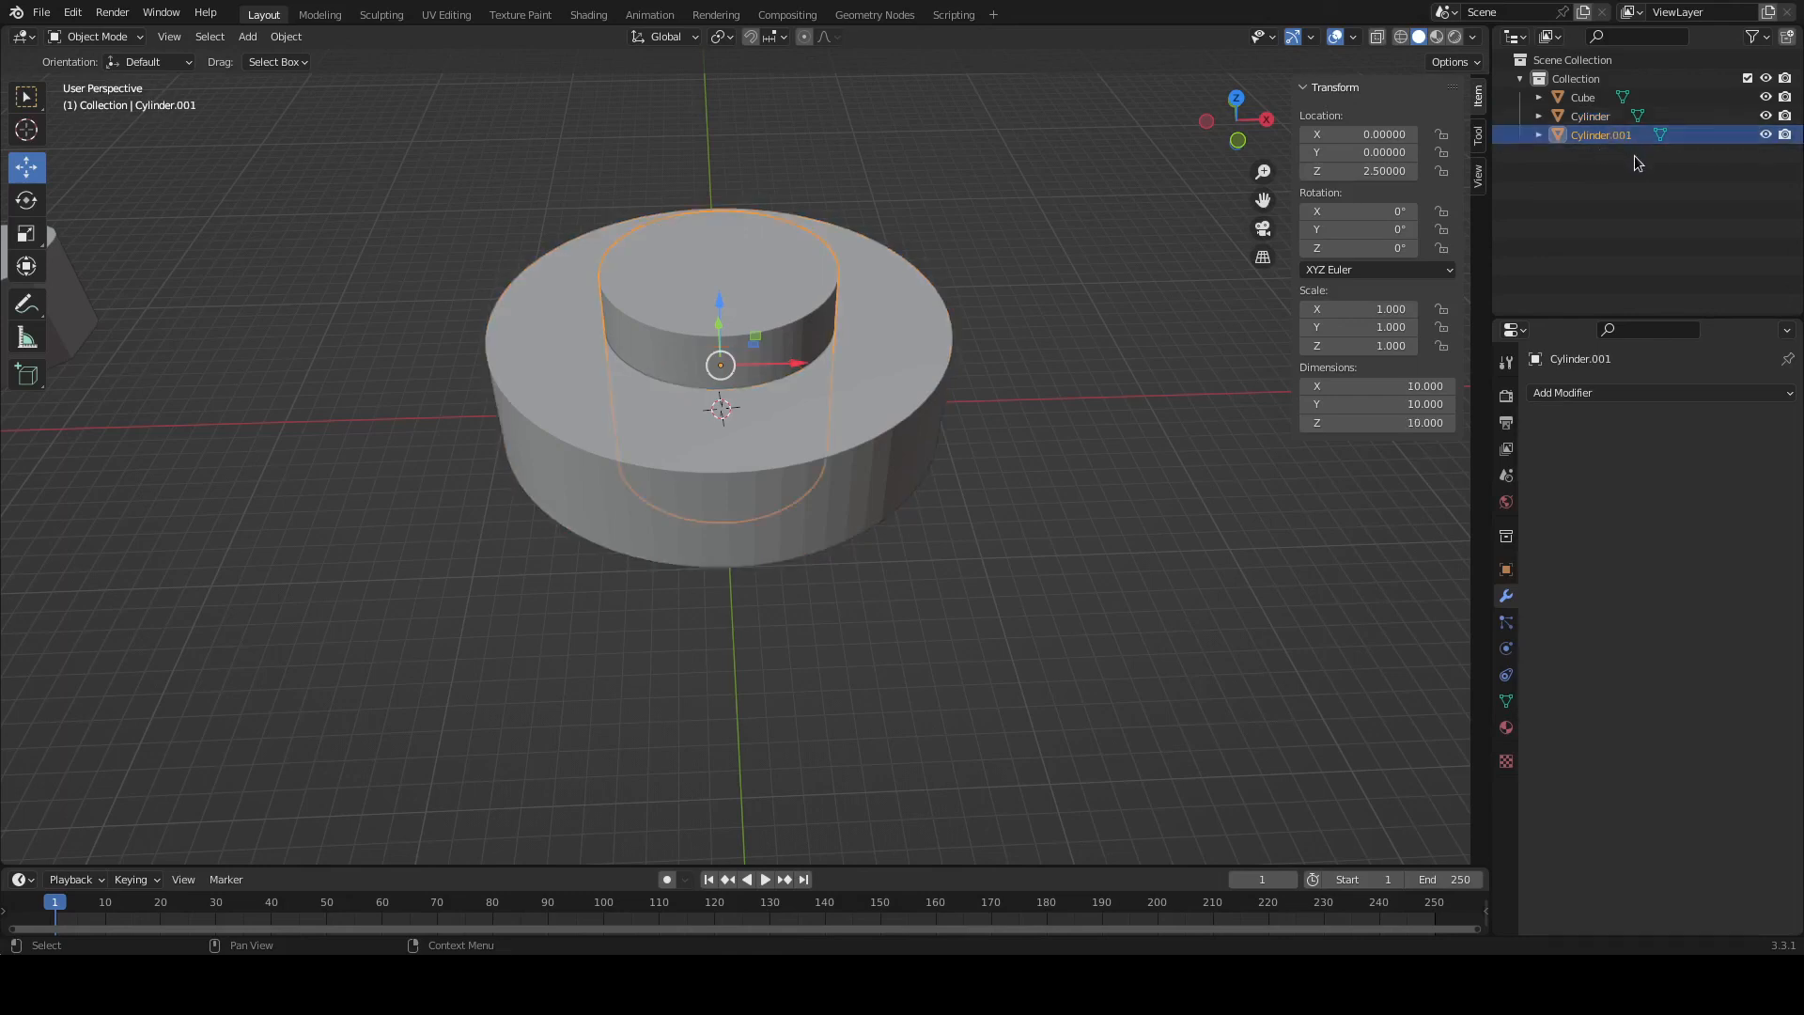
pyautogui.click(1766, 135)
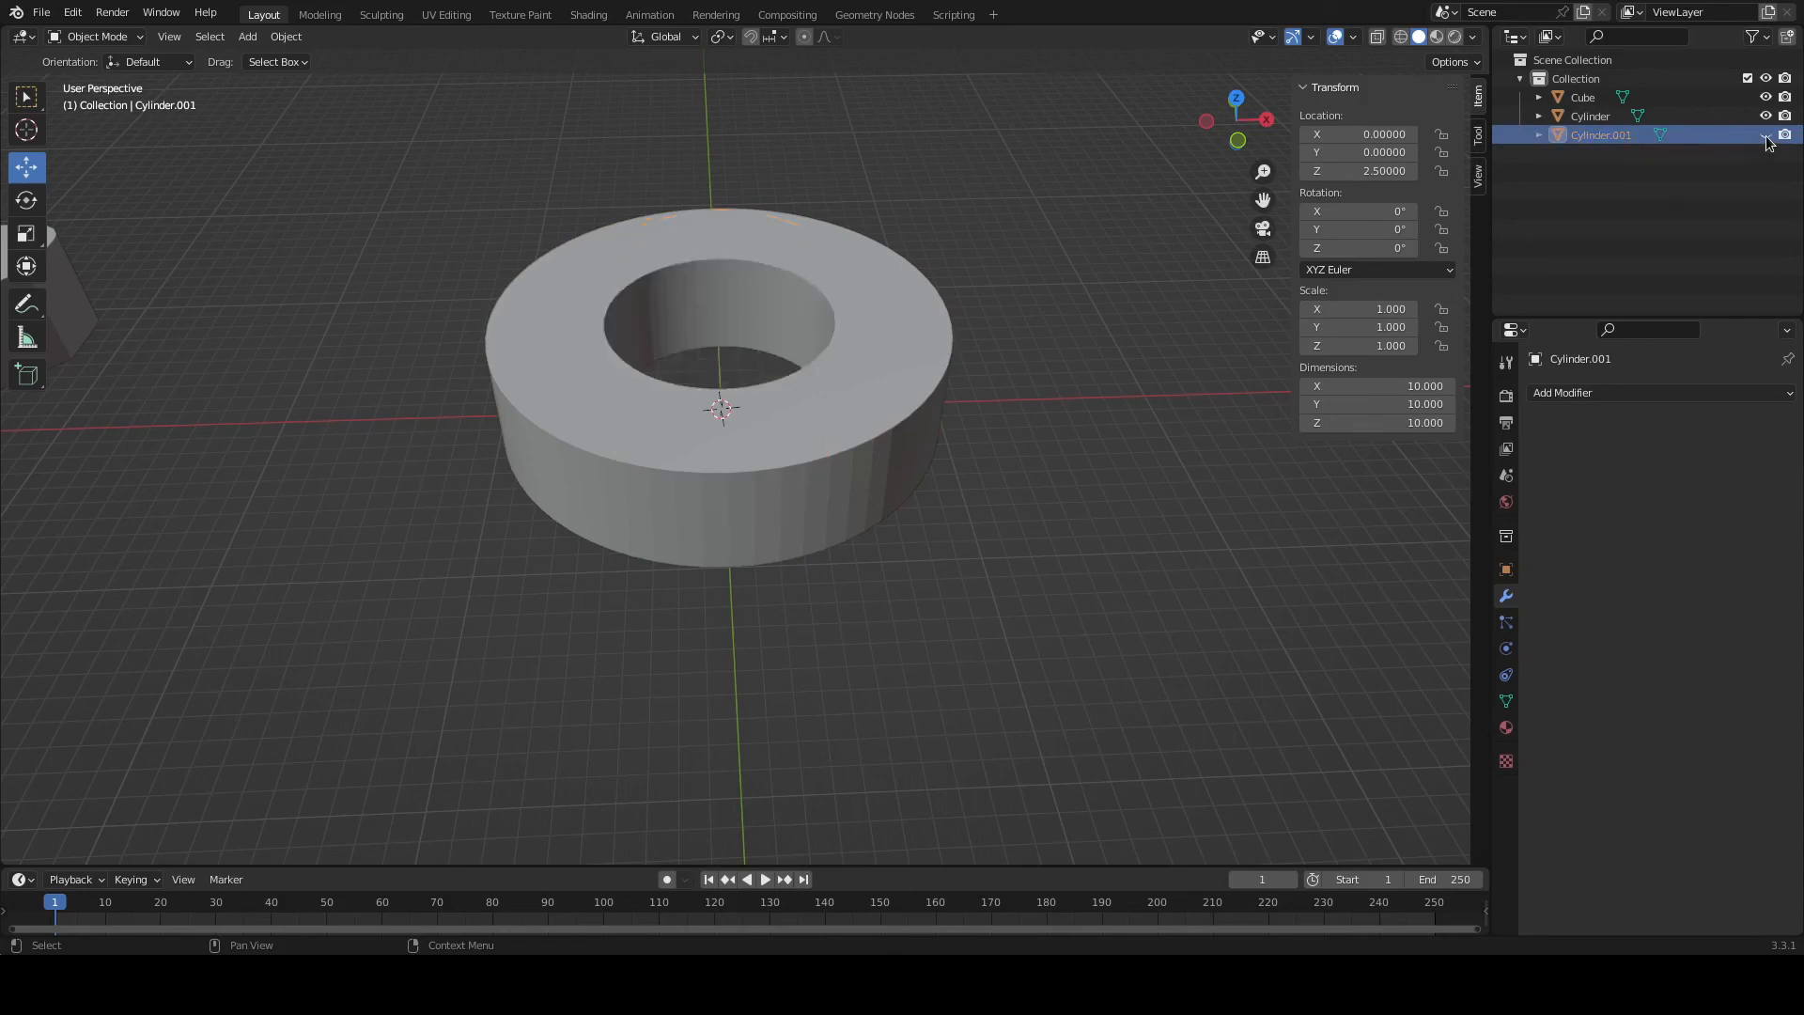
# Move the O-shaped ring along the X axis to about X -17.27, next to the X piece.
pyautogui.moveTo(942, 244); pyautogui.dragTo(863, 329, button='middle')
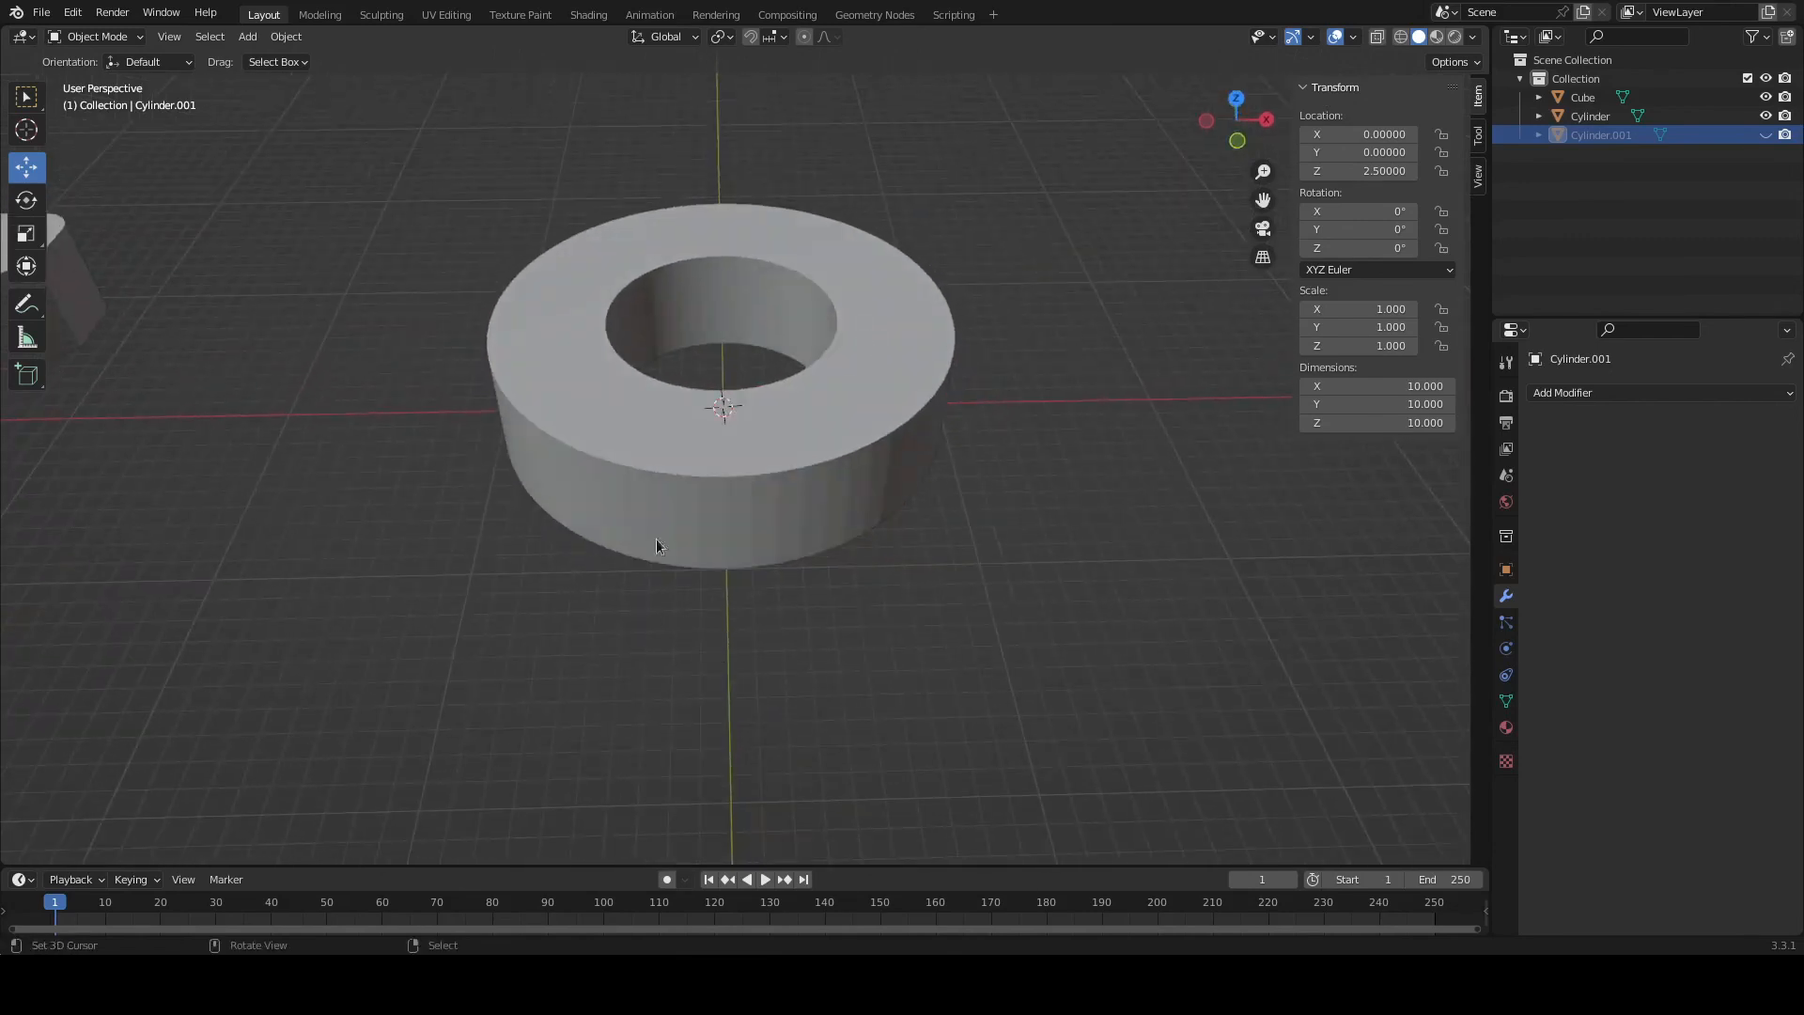
pyautogui.scroll(-3, 653, 526)
pyautogui.moveTo(654, 441); pyautogui.dragTo(686, 555, button='middle')
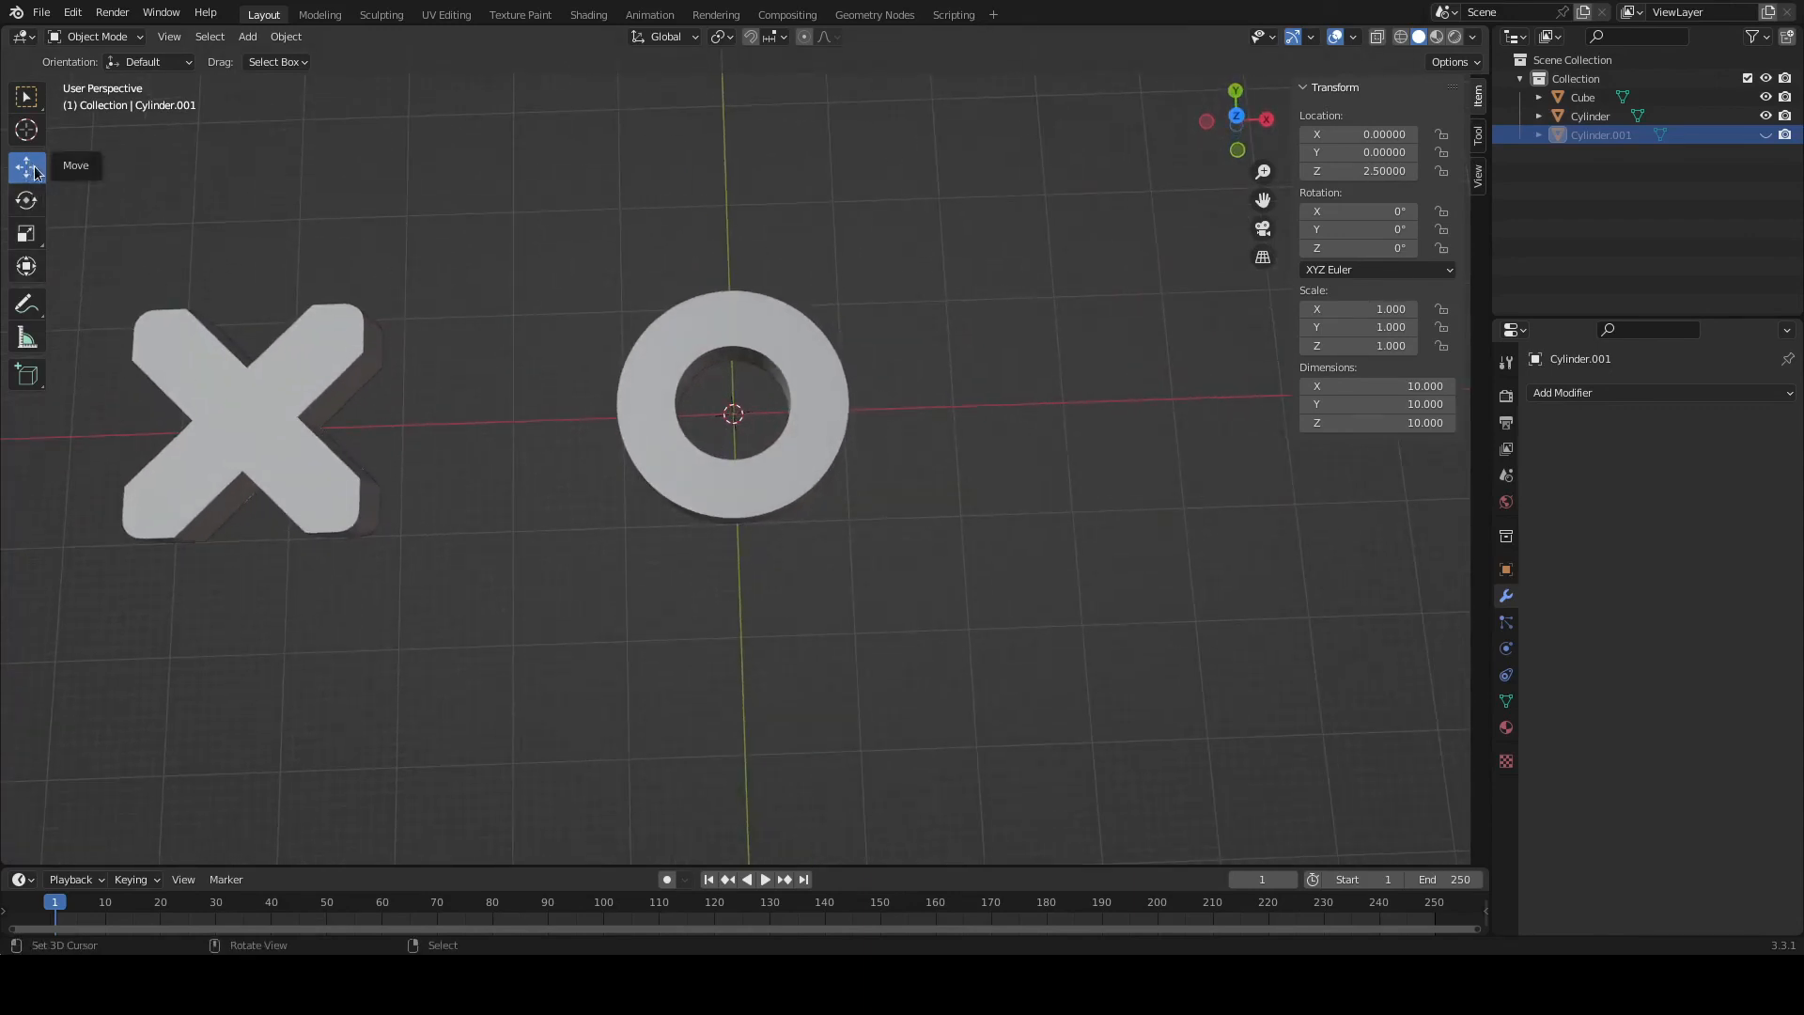
pyautogui.click(700, 318)
pyautogui.moveTo(712, 551); pyautogui.dragTo(874, 404, button='middle')
pyautogui.moveTo(810, 407); pyautogui.dragTo(620, 419)
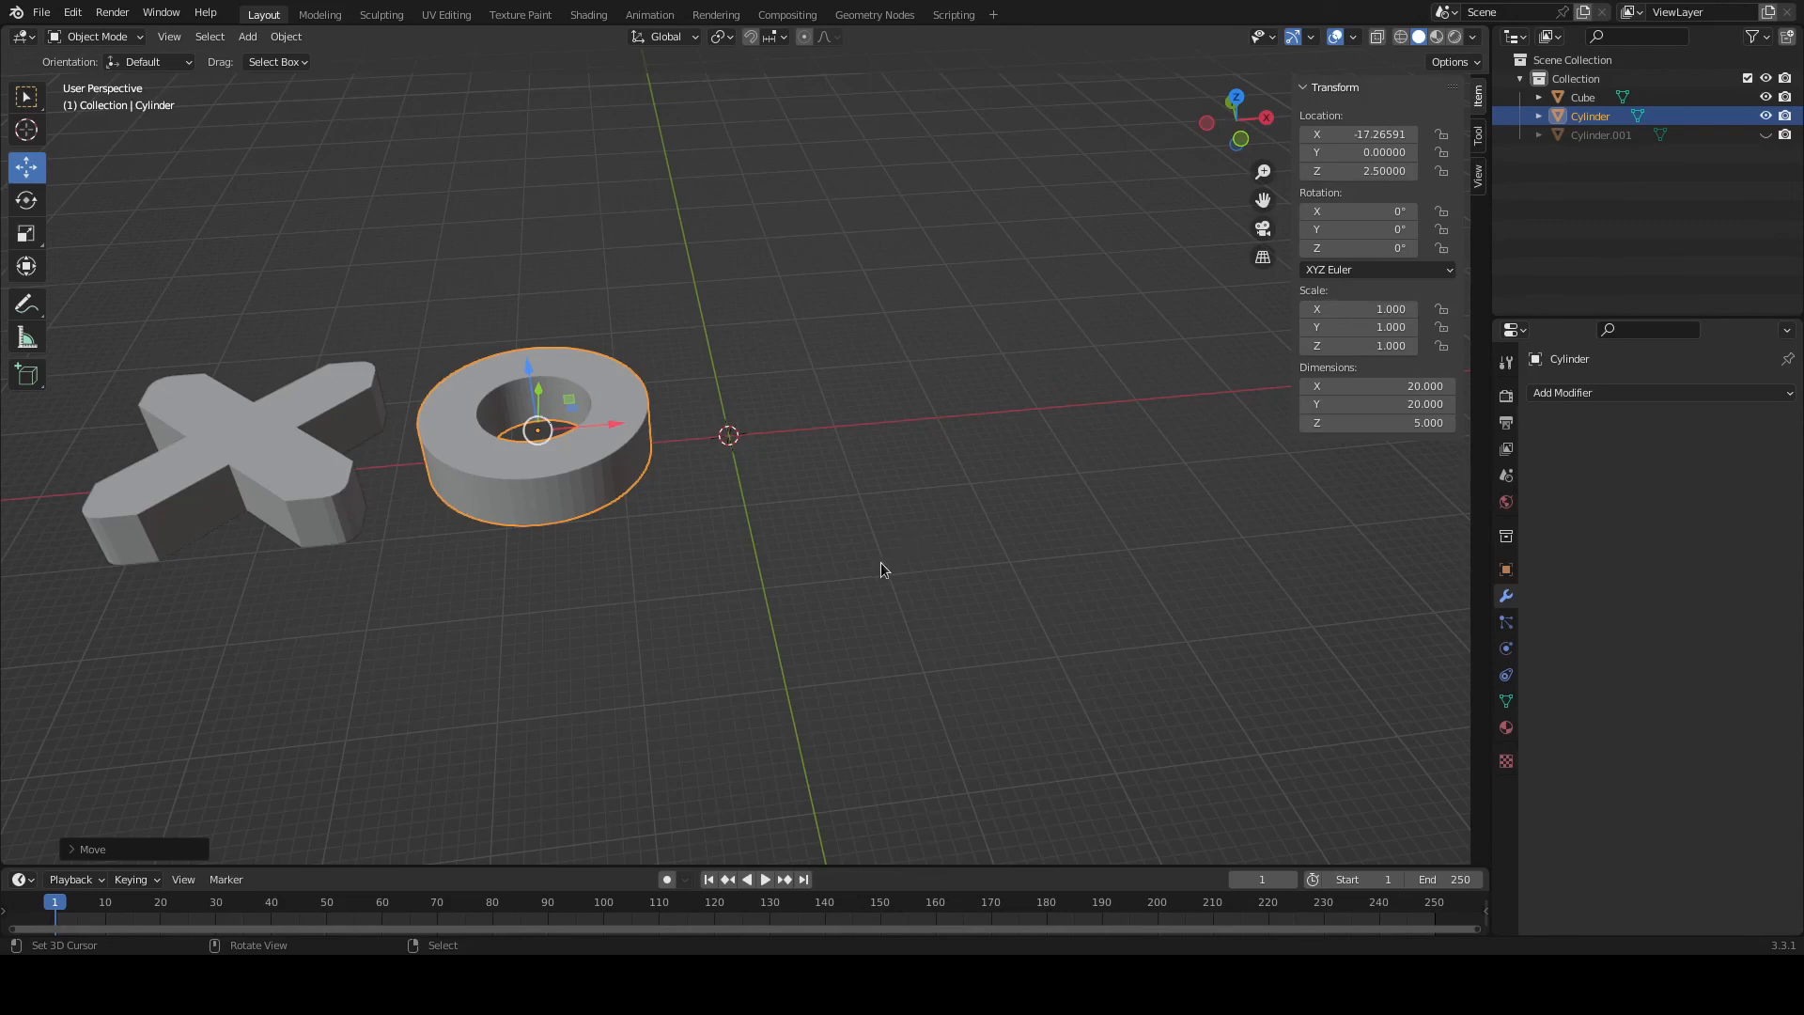
# Export the selected O piece in STL format.
pyautogui.scroll(-2, 883, 552)
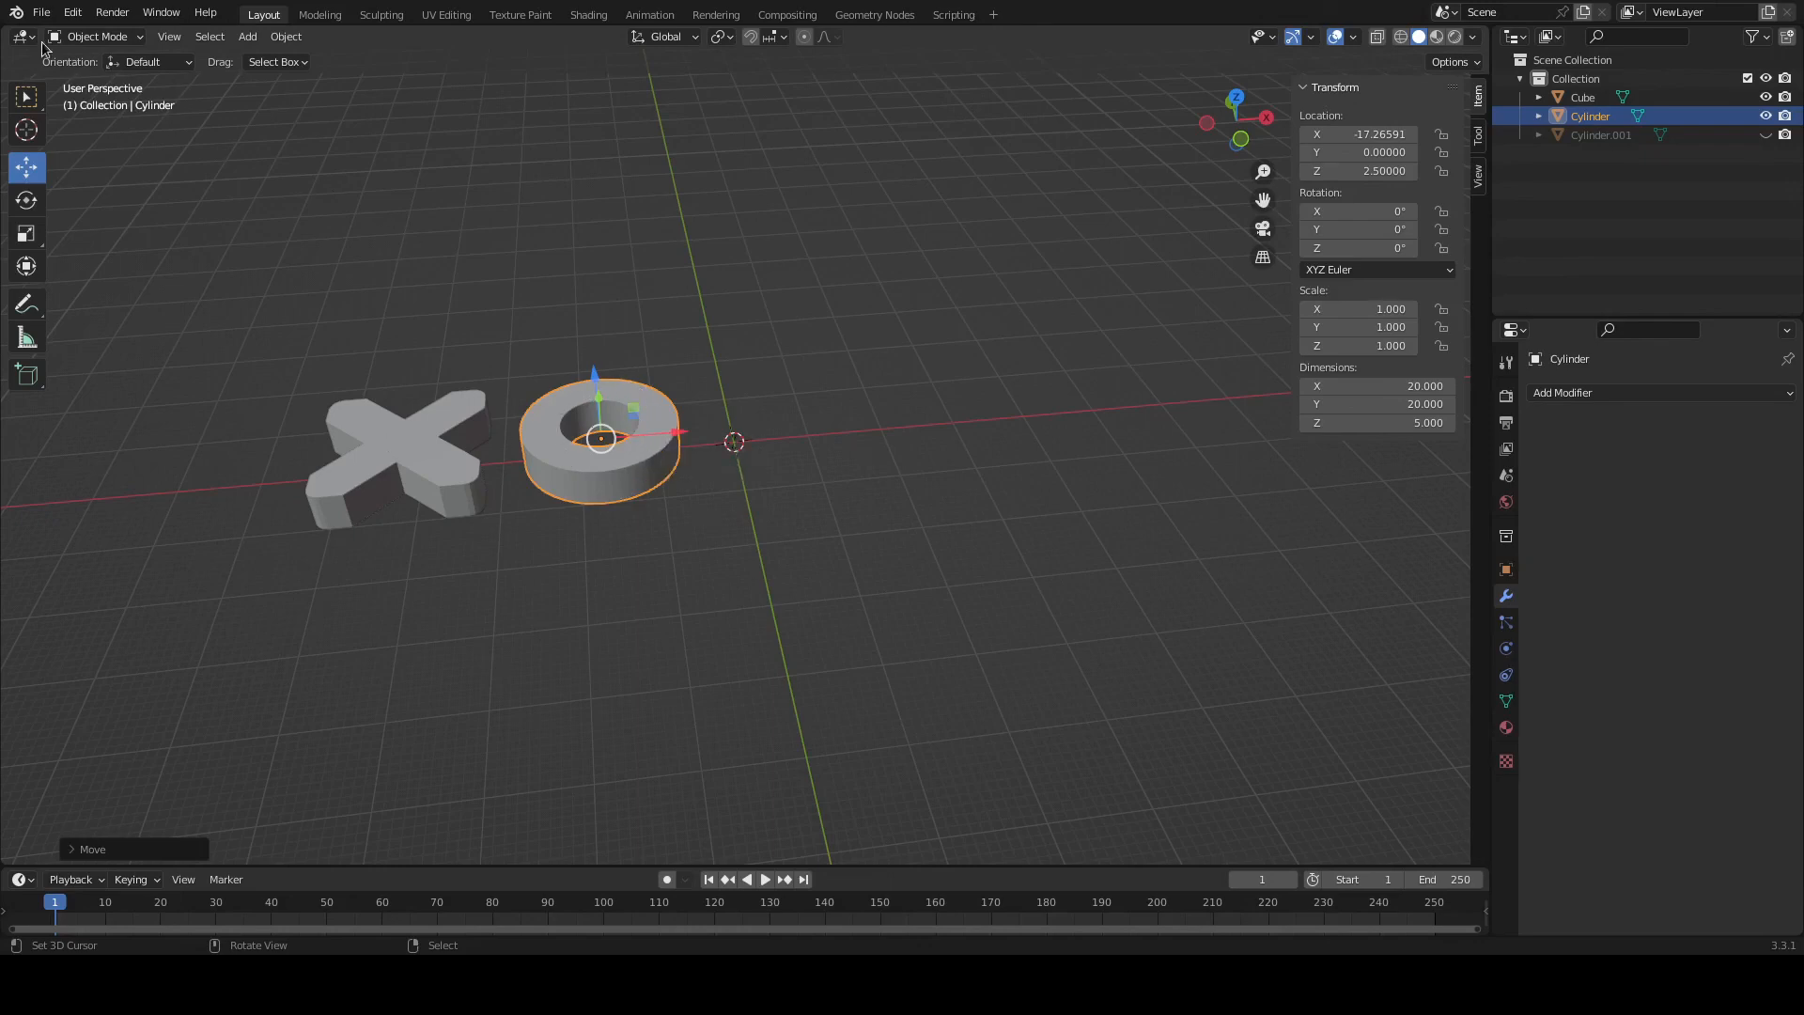
pyautogui.click(43, 17)
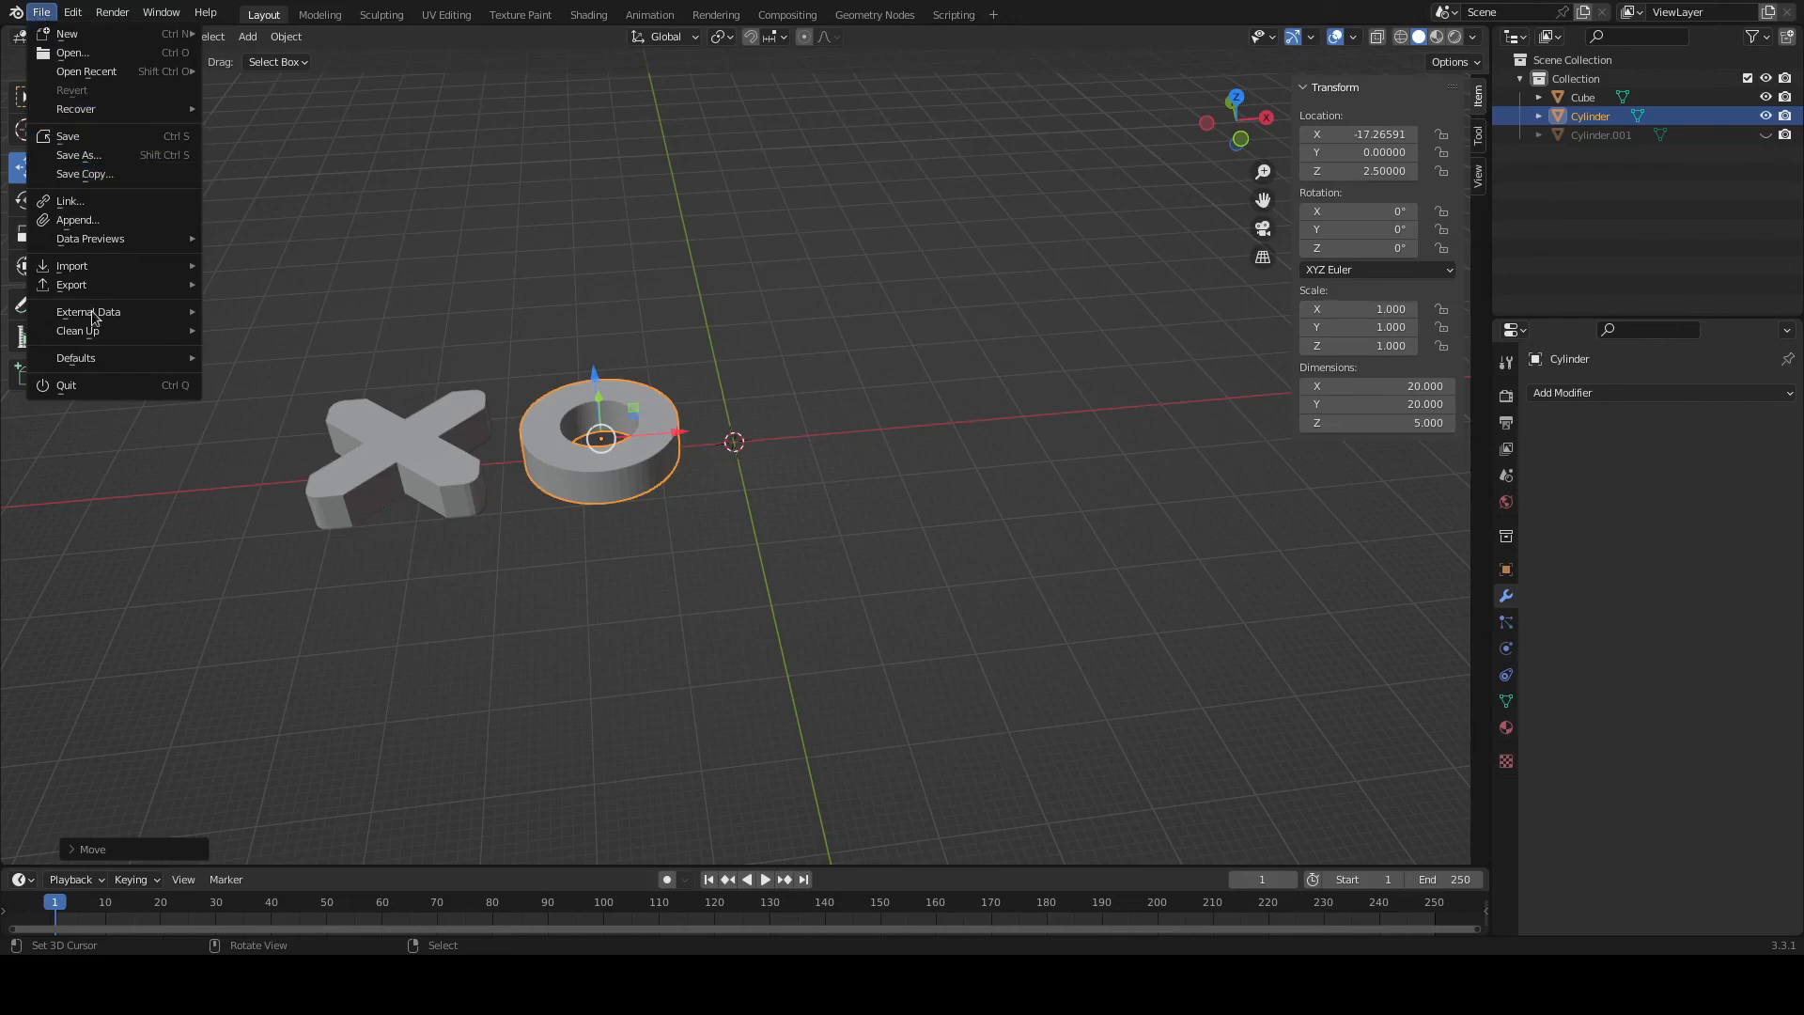
pyautogui.moveTo(82, 306)
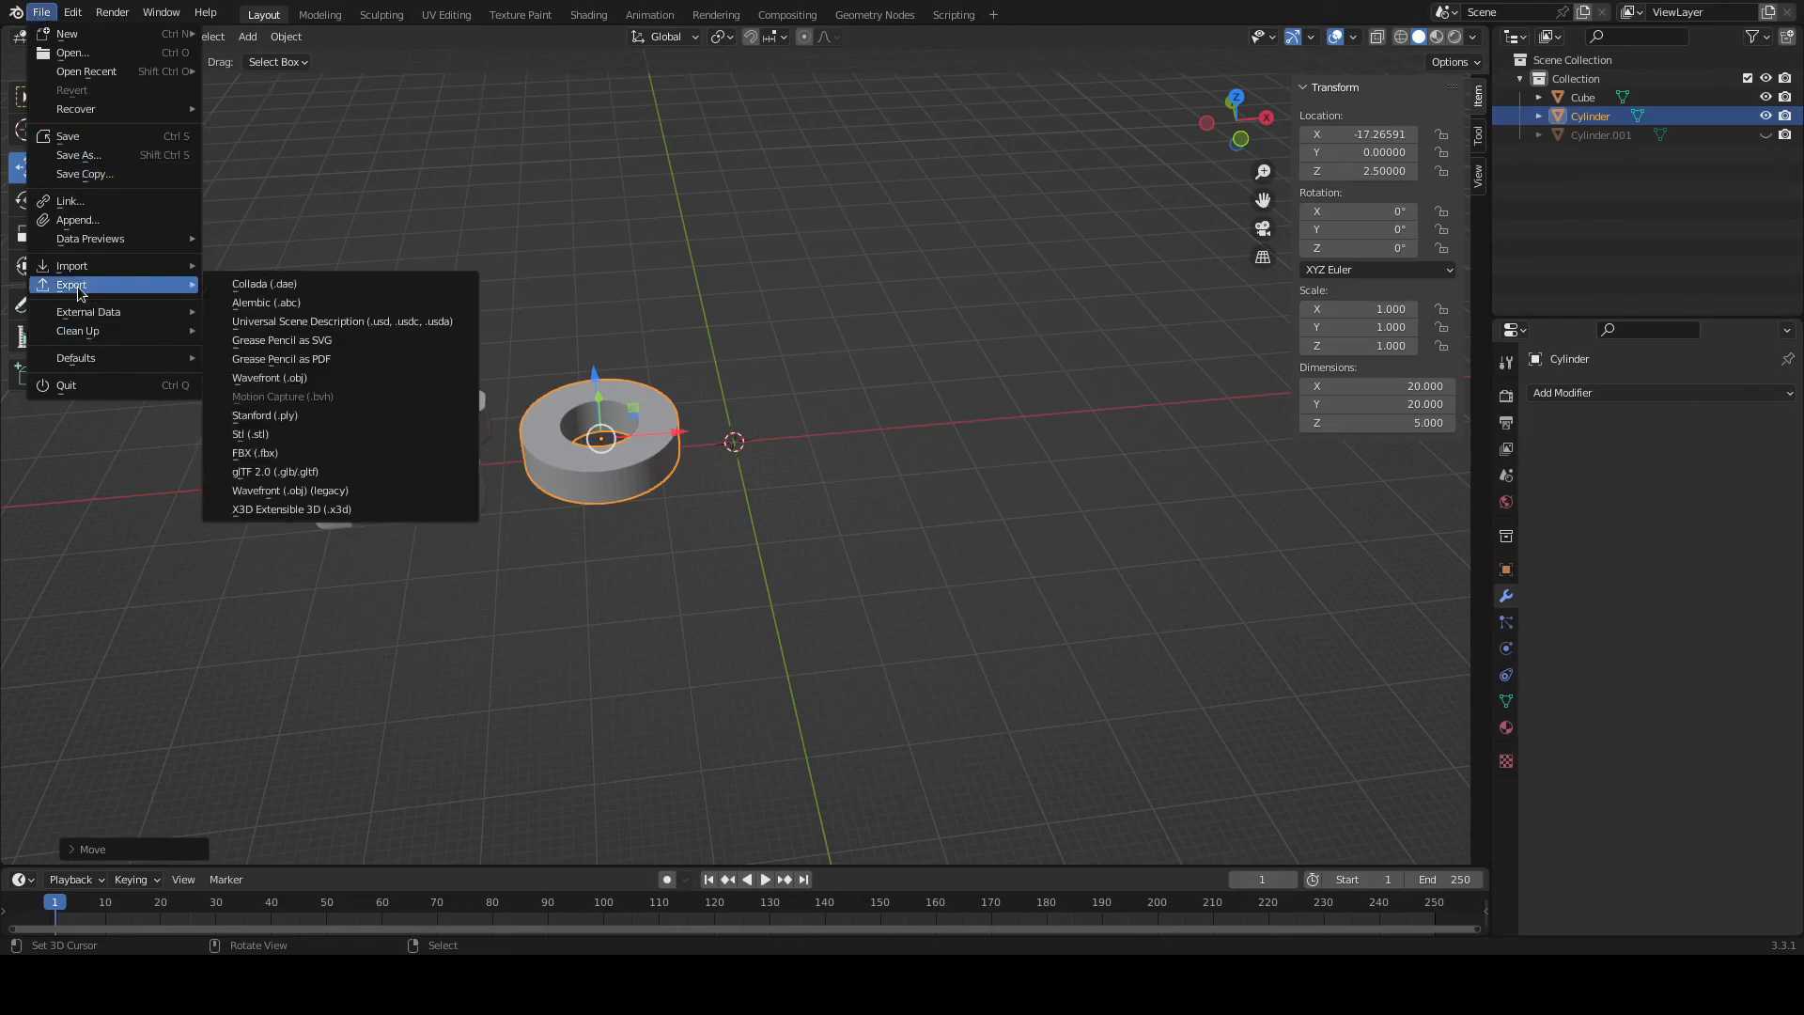
pyautogui.click(282, 438)
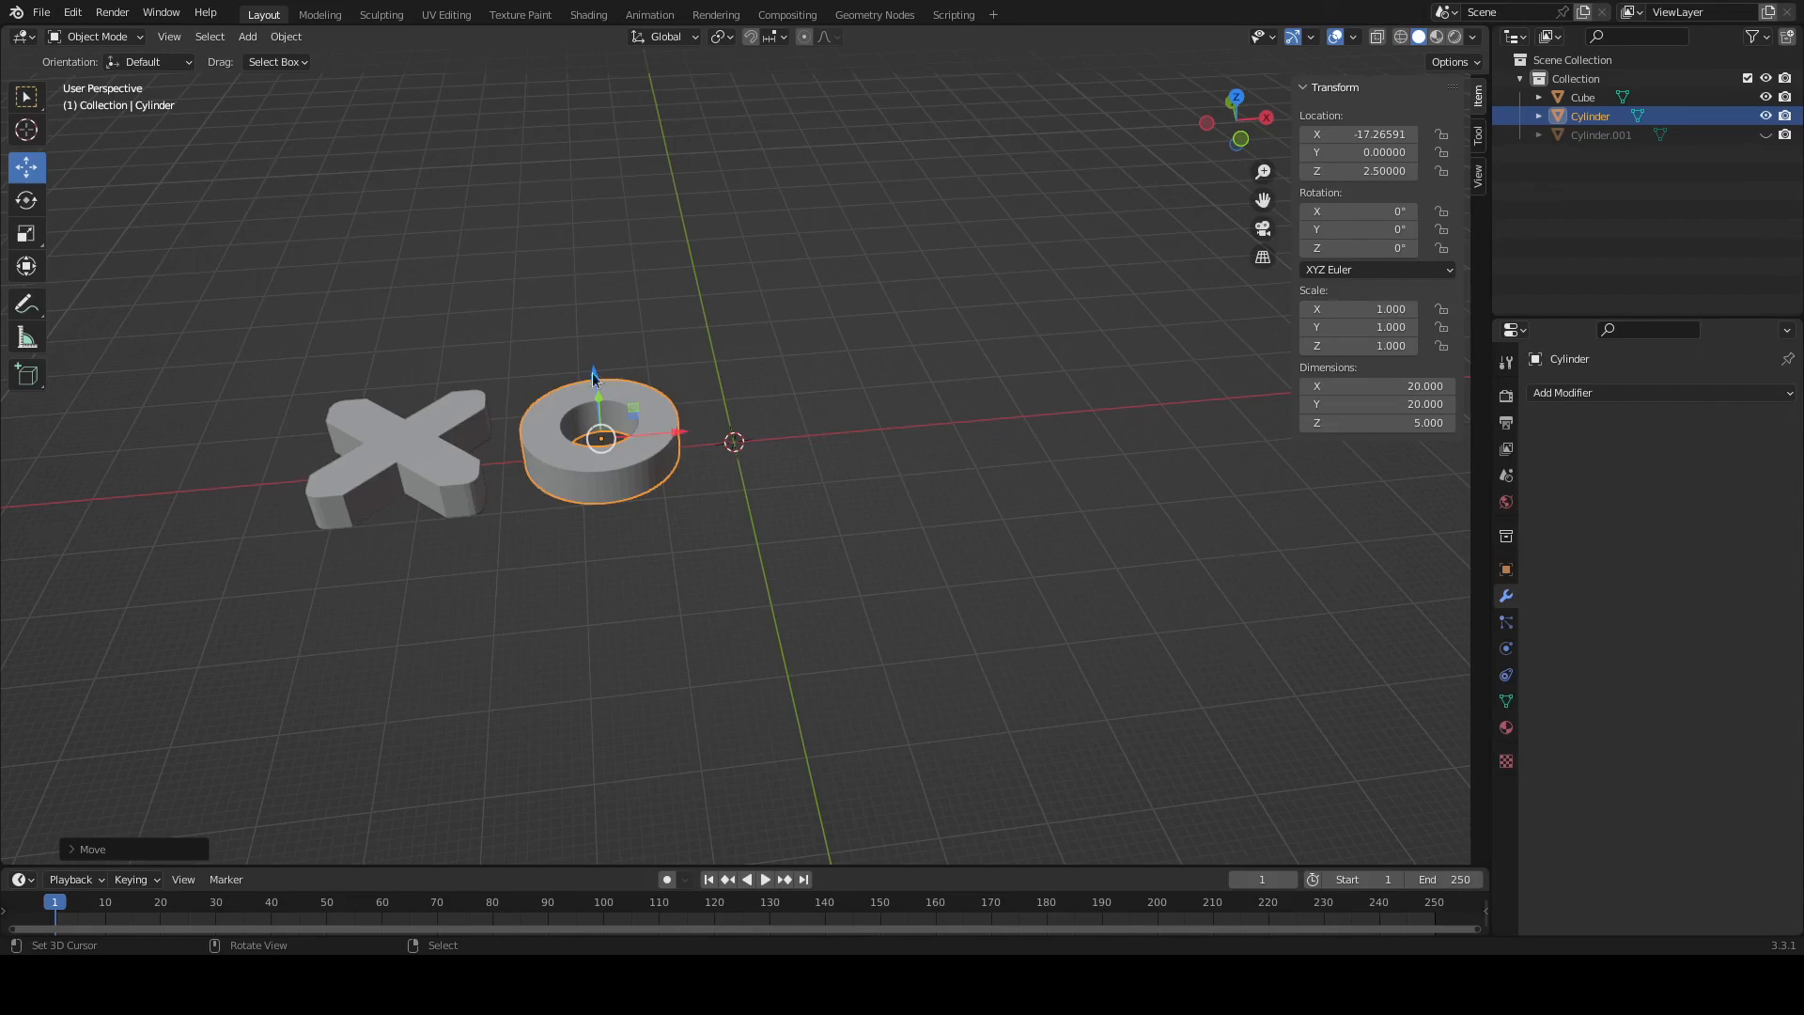
# Select the X piece and export it in STL format.
pyautogui.click(390, 464)
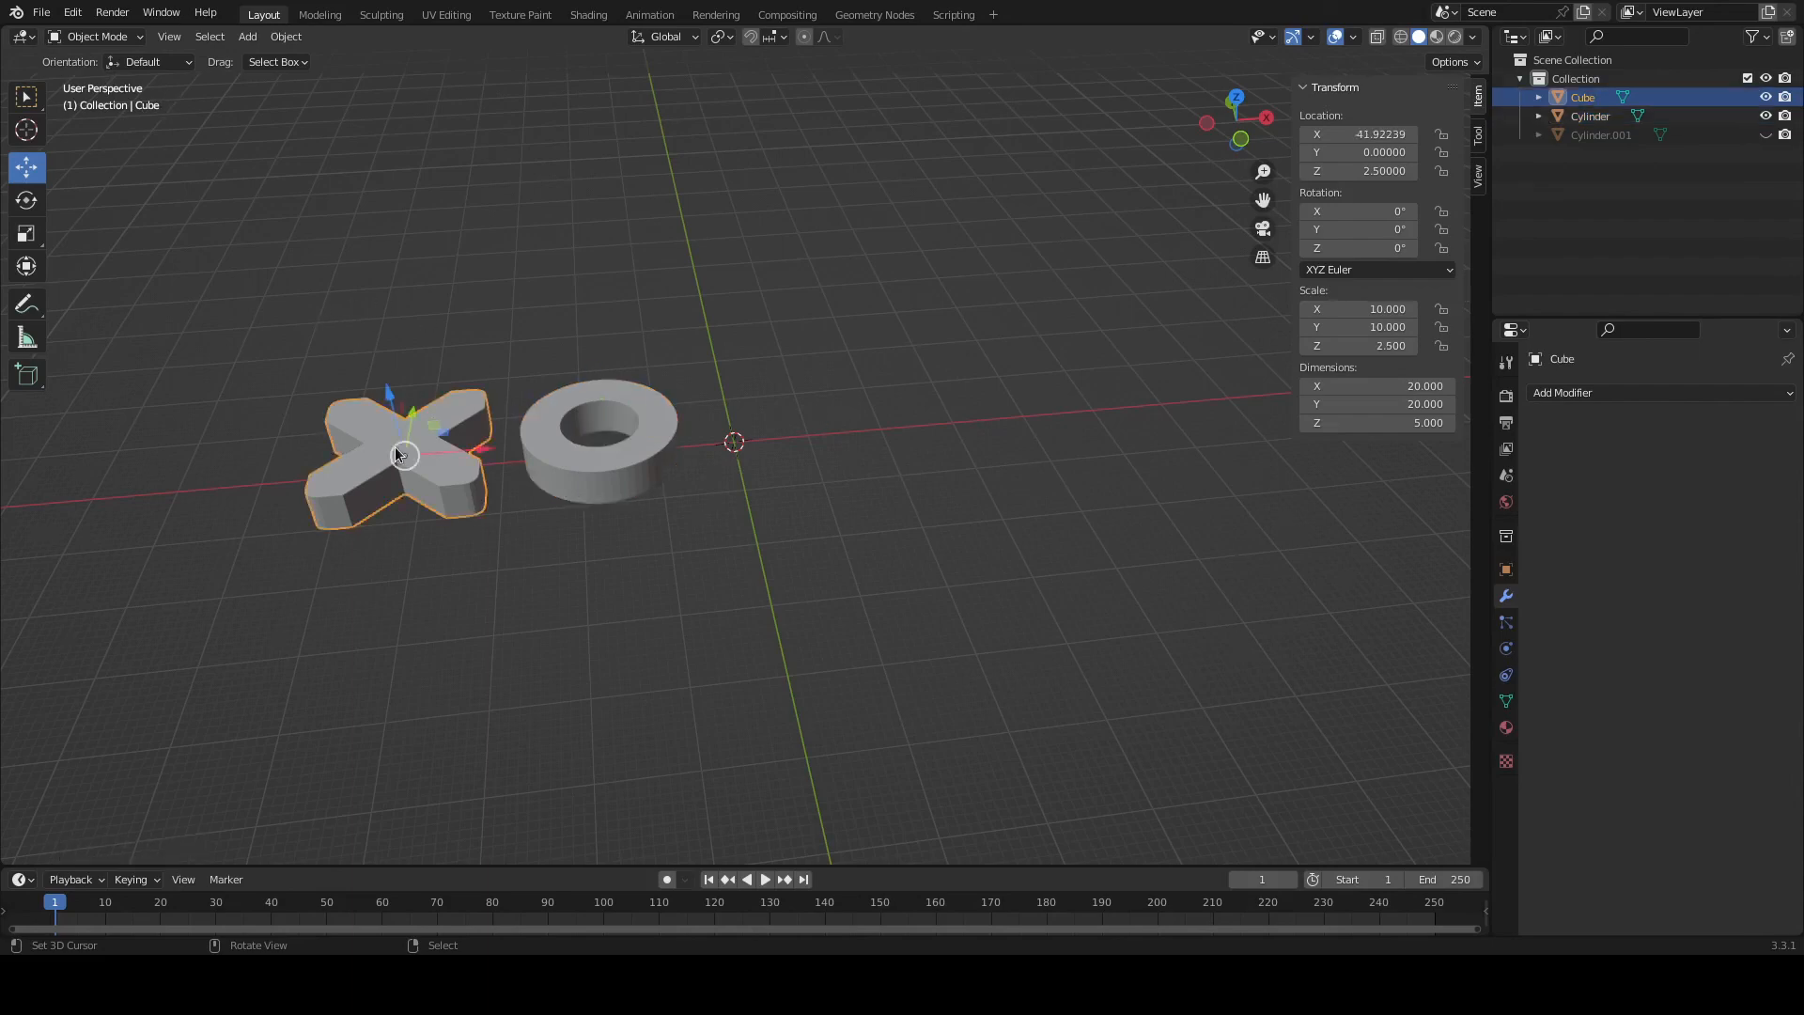
pyautogui.click(42, 12)
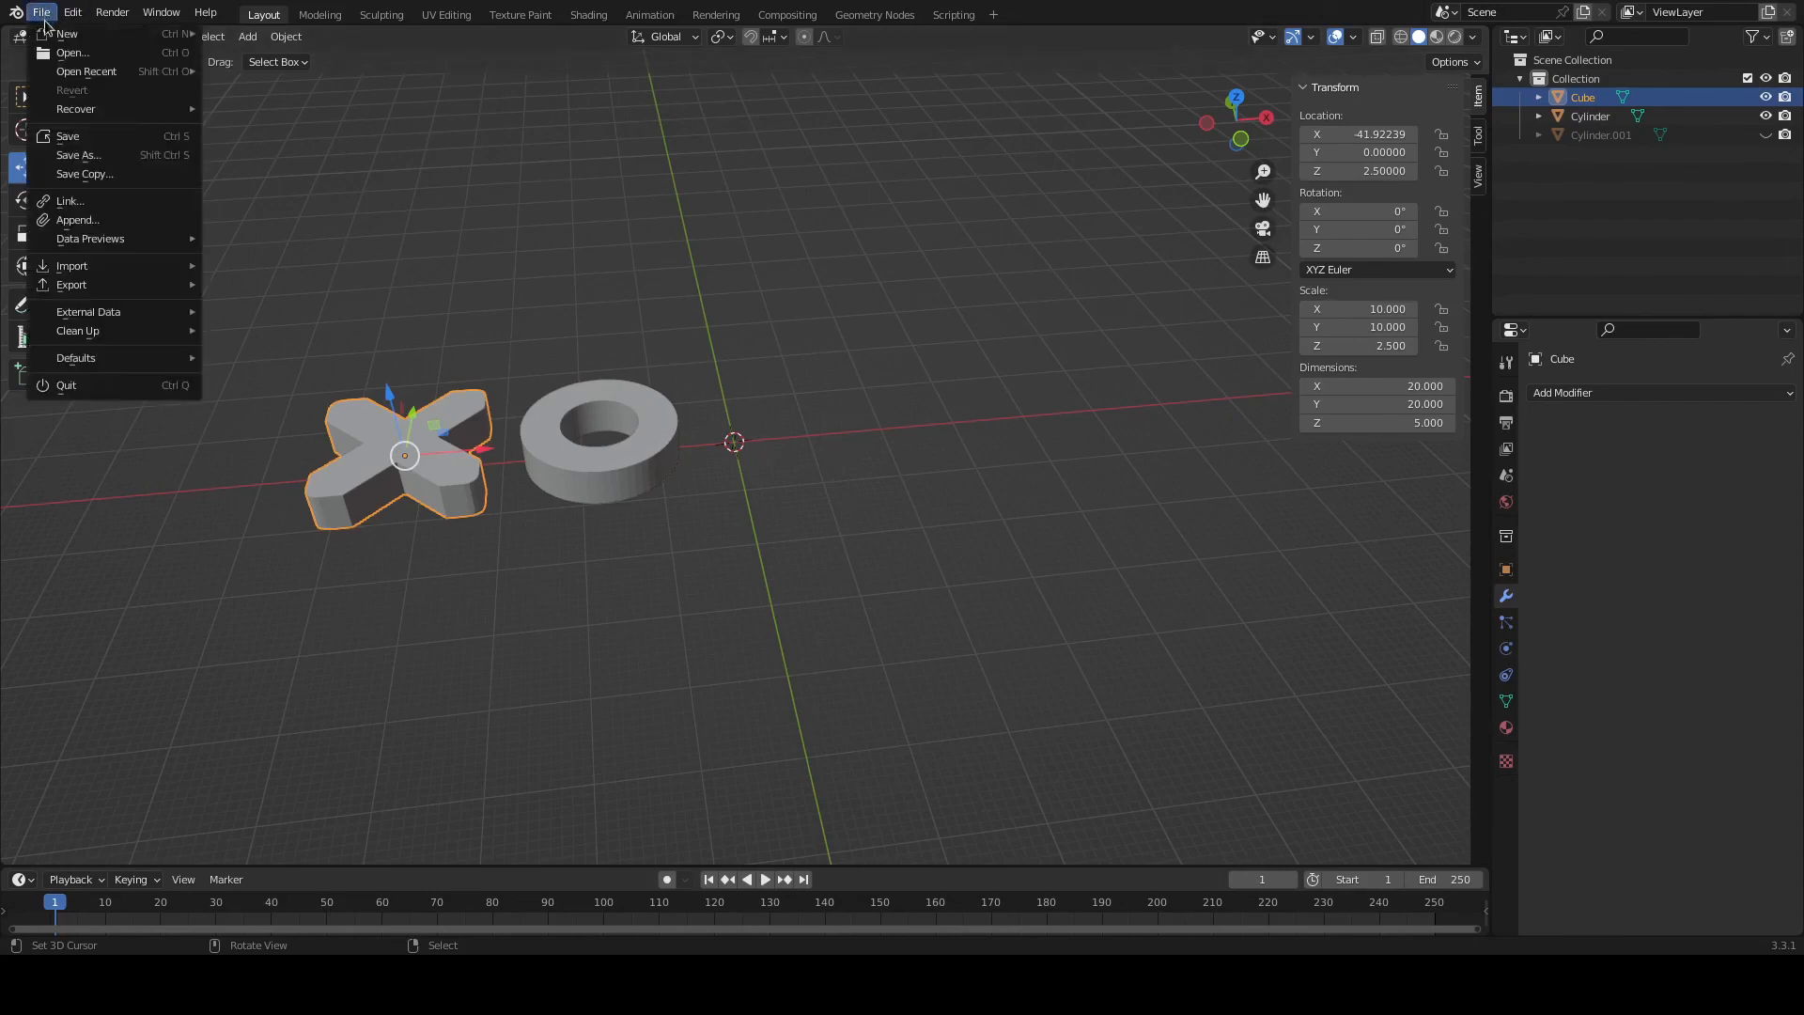
pyautogui.moveTo(88, 285)
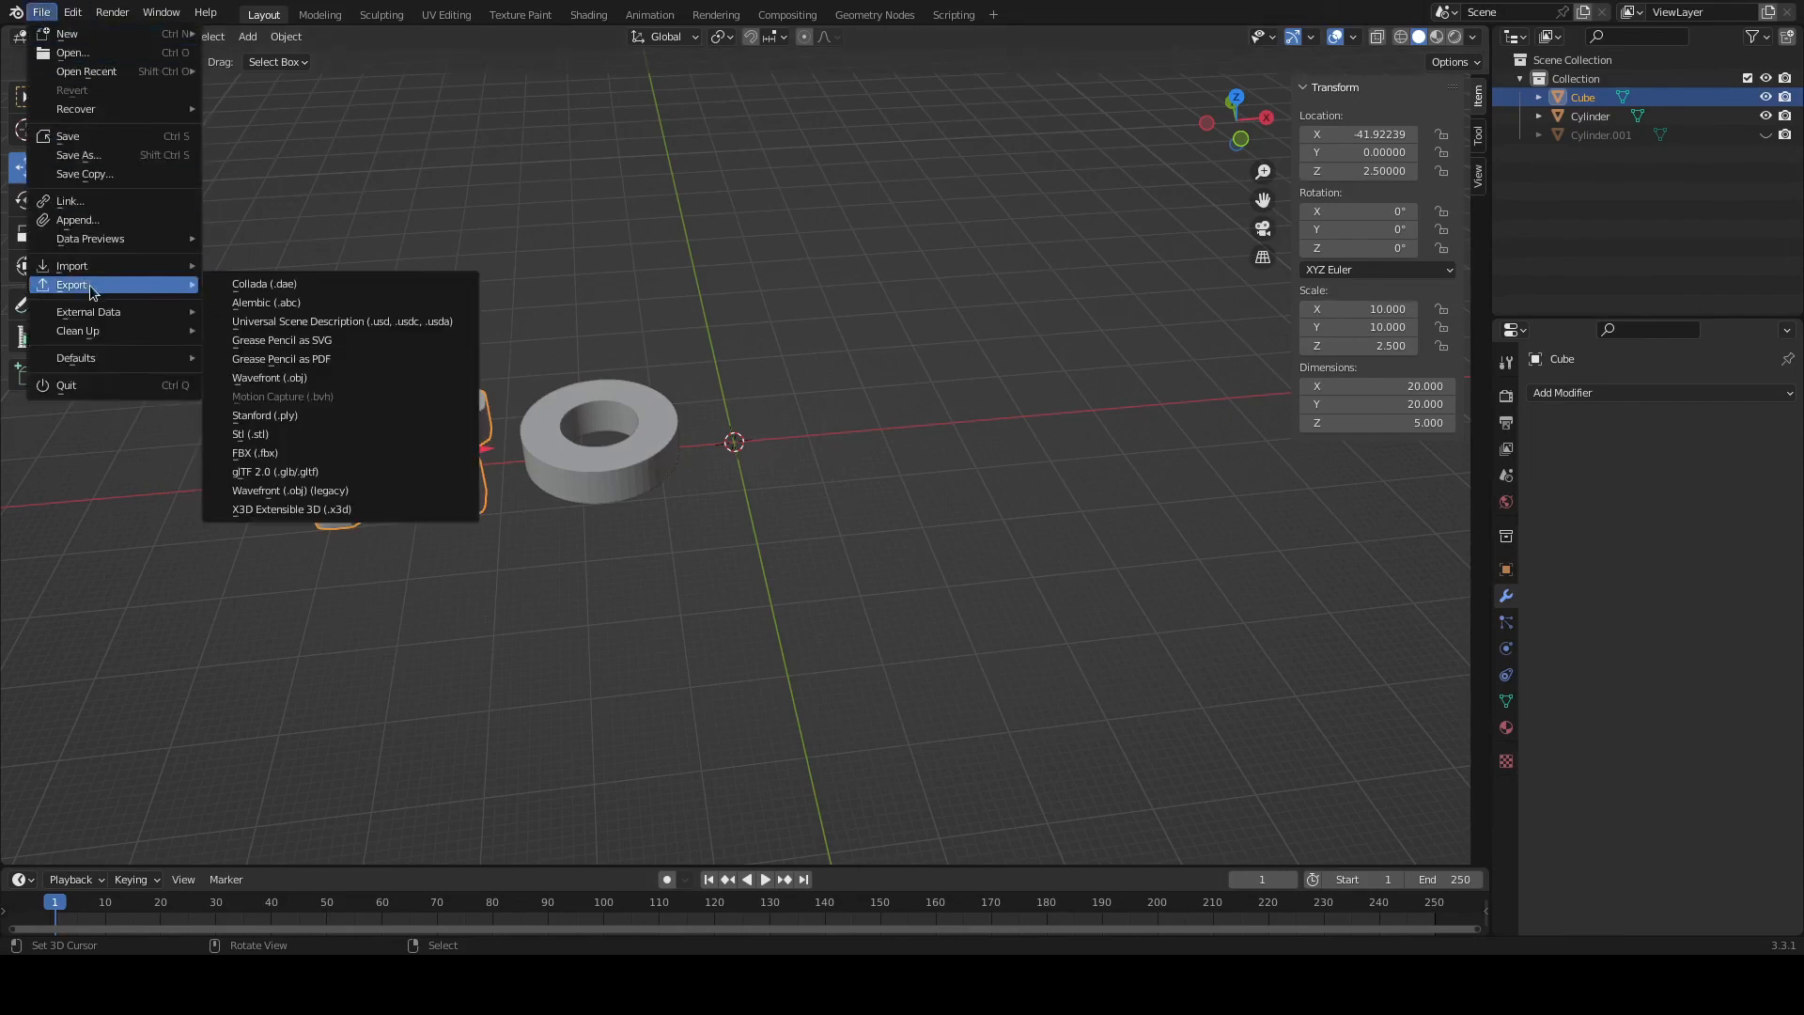
pyautogui.click(260, 434)
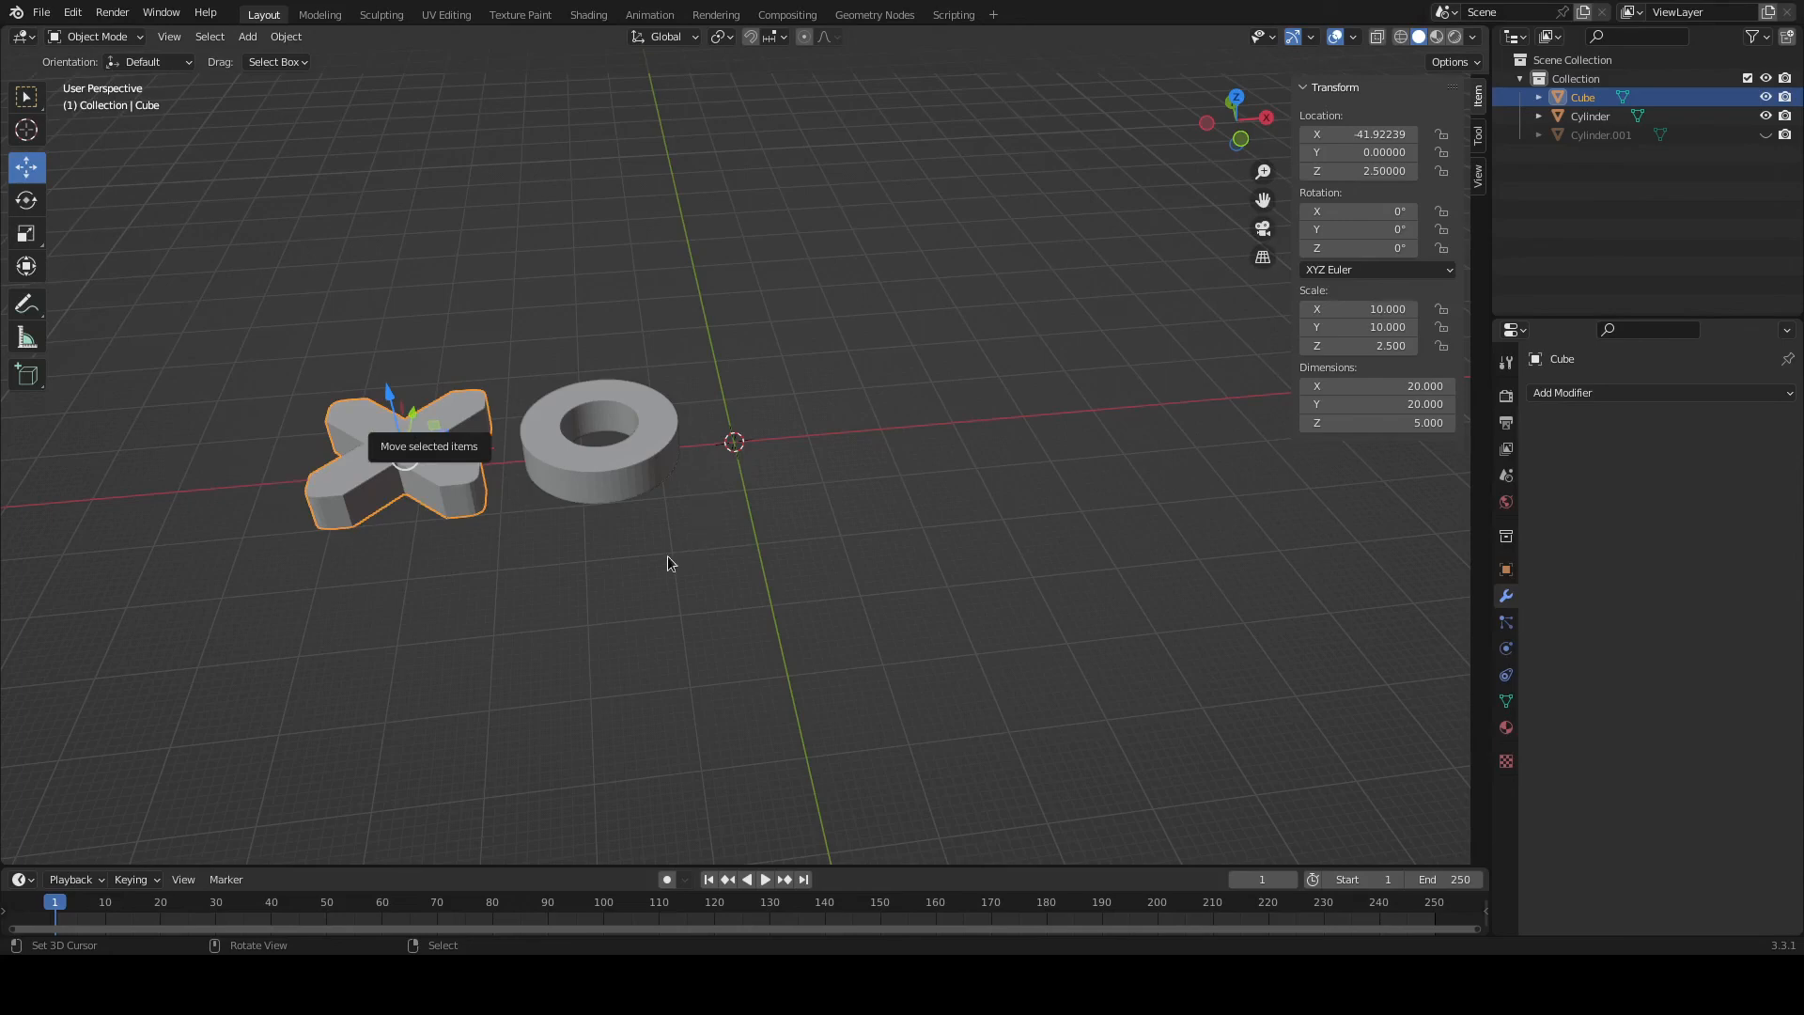